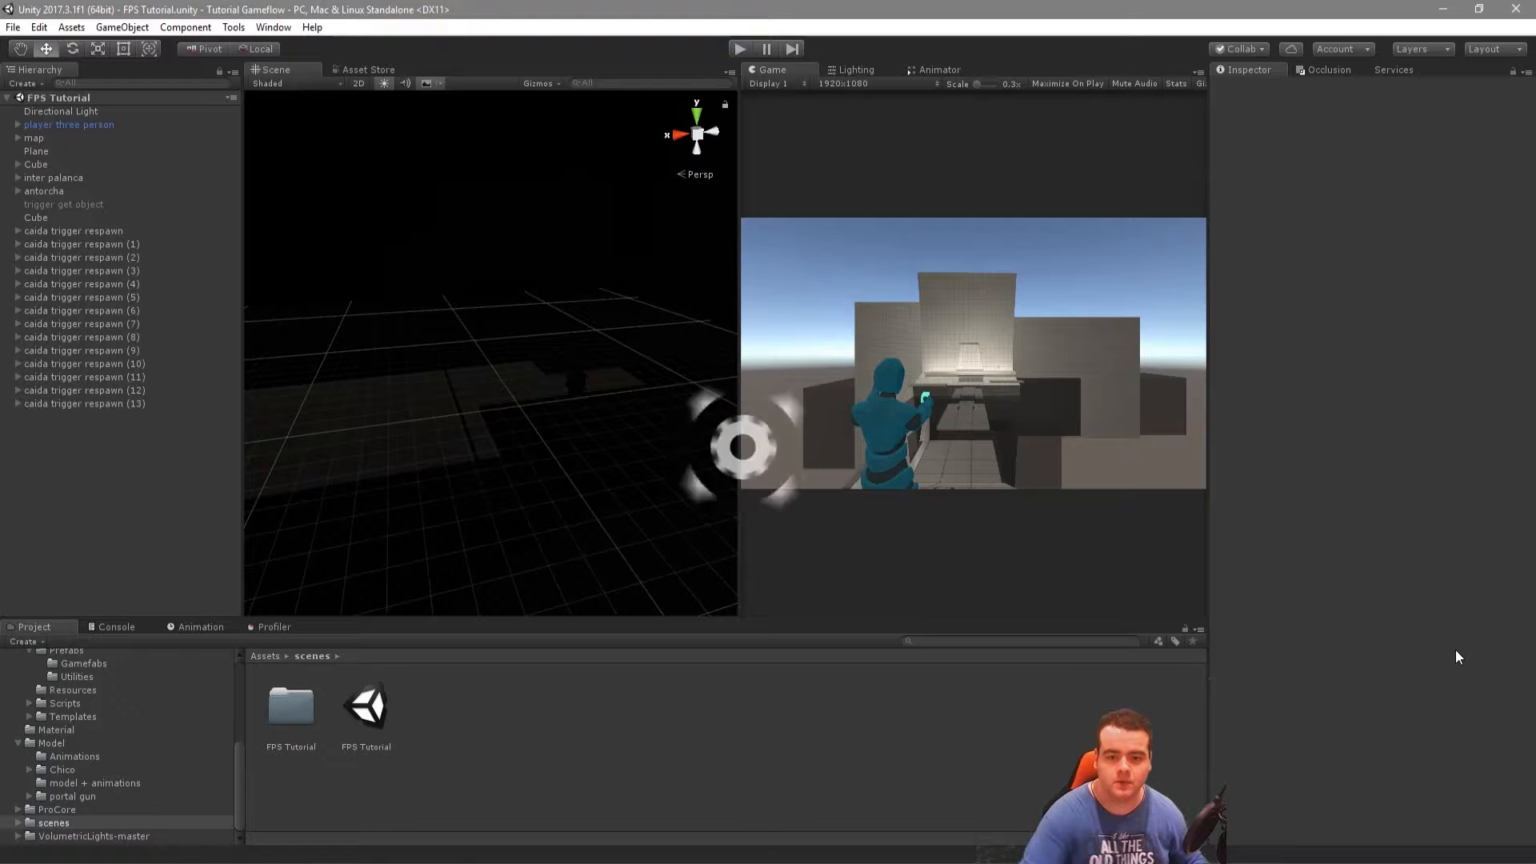
Examine the player three person character and the object held in its hand from several angles
double_click(86, 128)
alt+drag(446, 305, 976, 439)
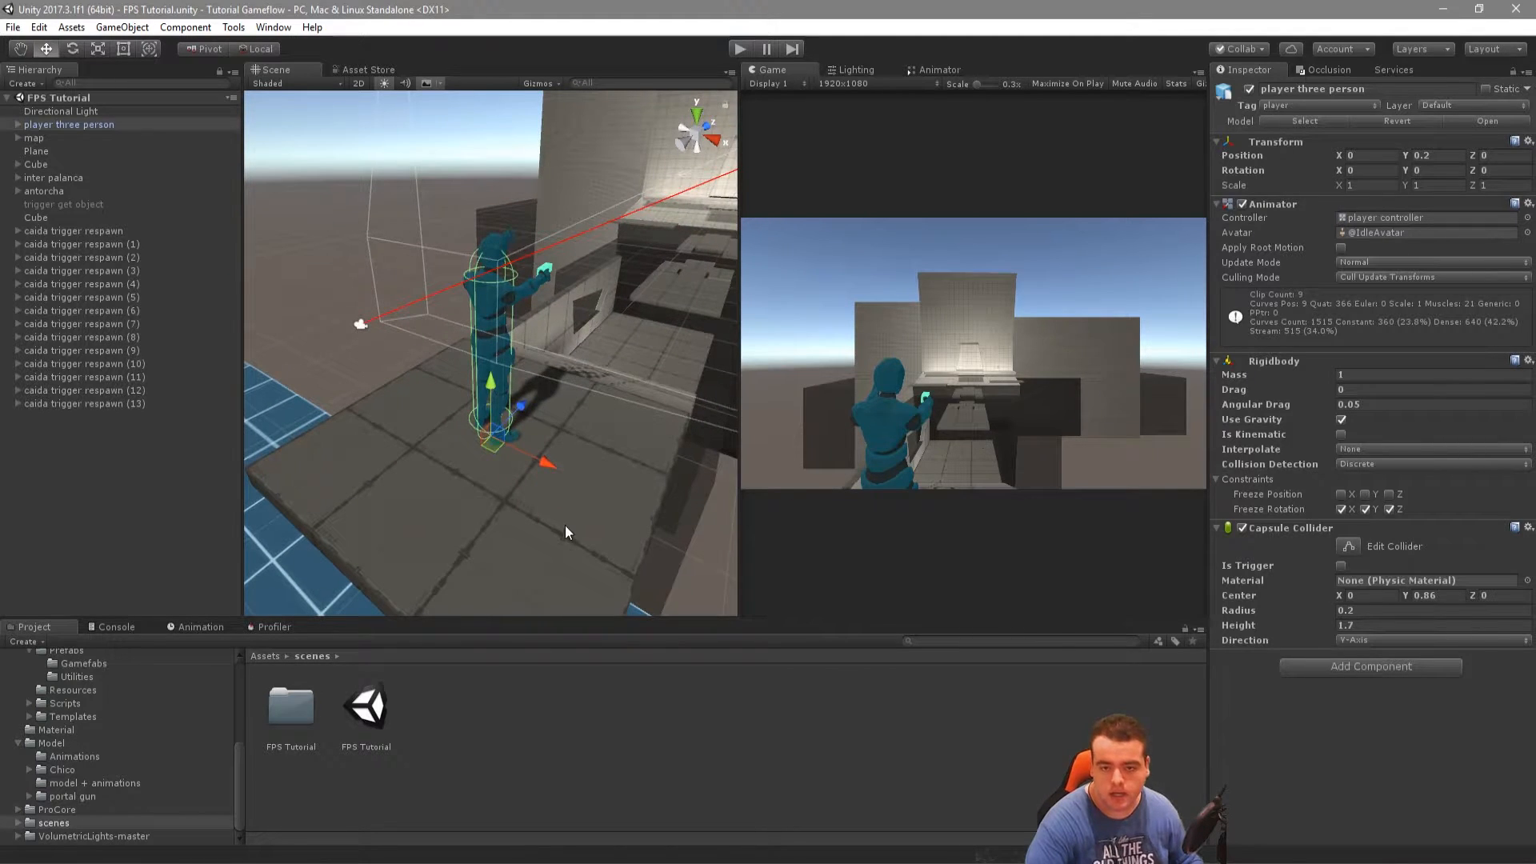
alt+drag(609, 373, 607, 406)
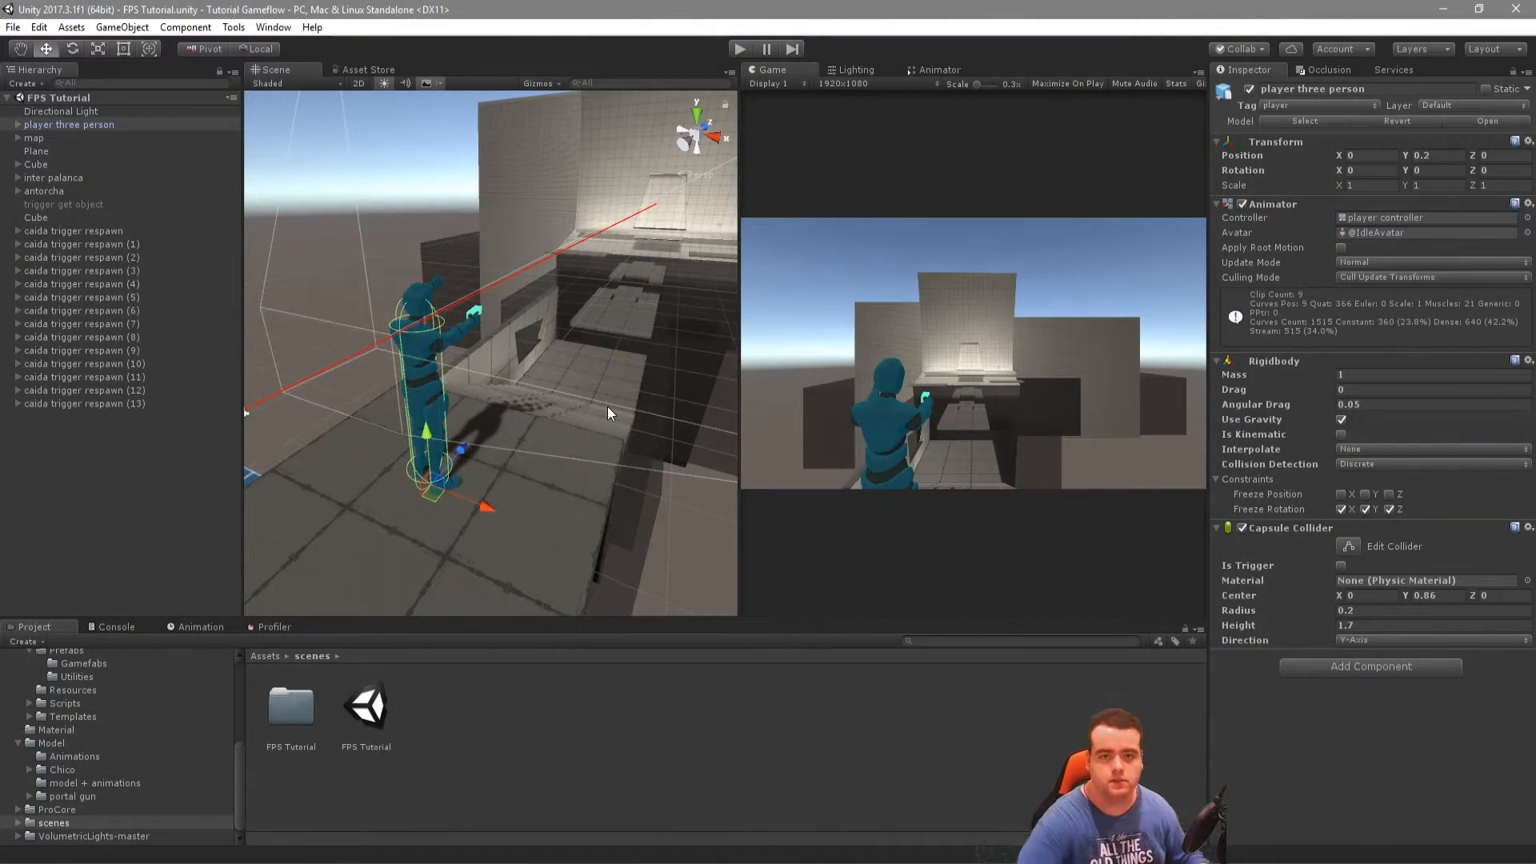
right_drag(534, 366, 529, 328)
key(w)
key(s)
key(w)
key(s)
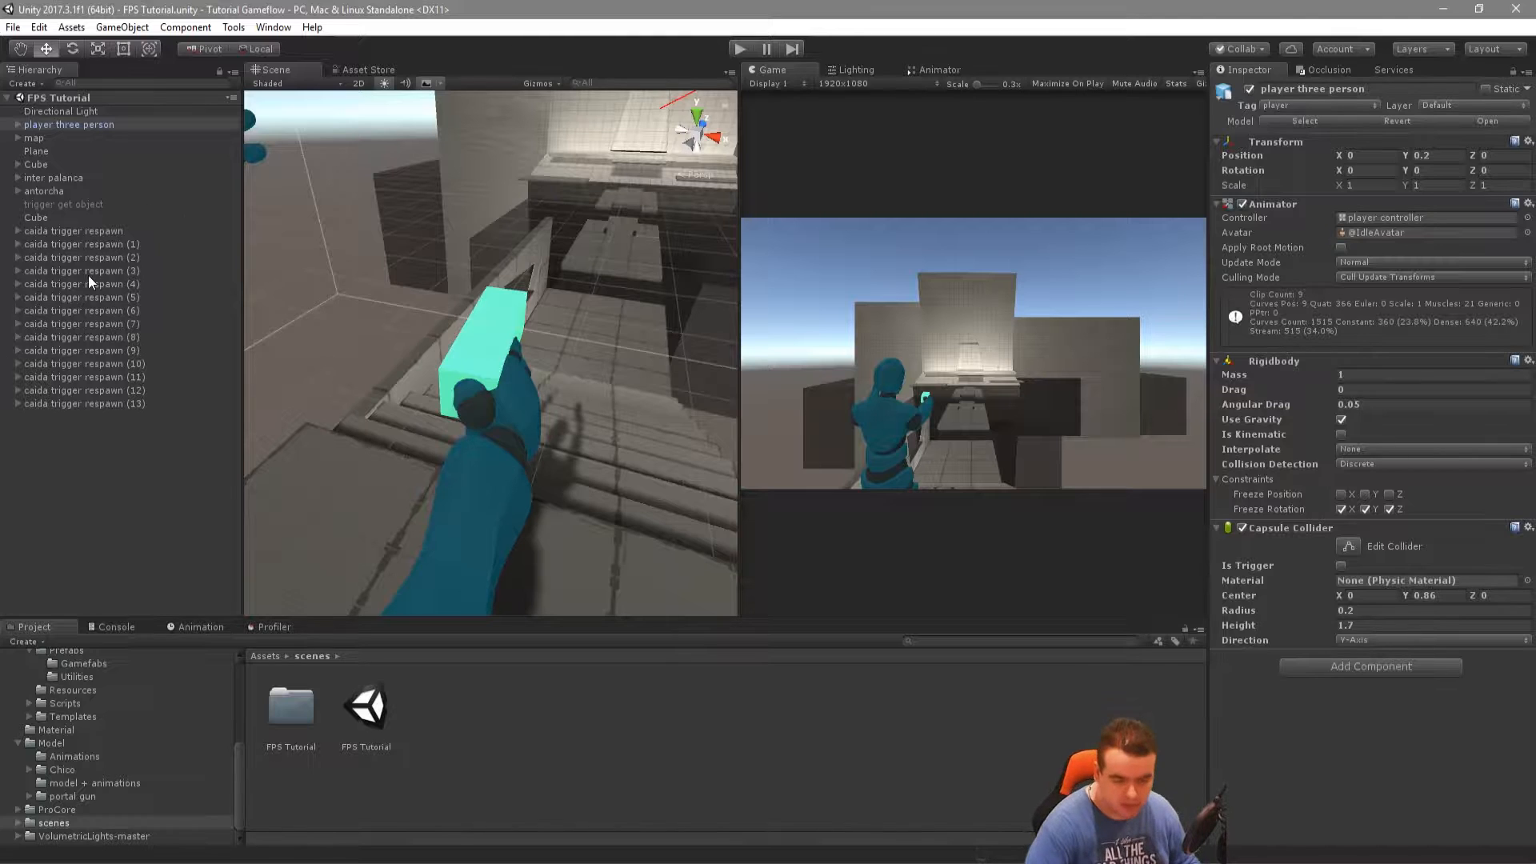
Delete the floating platform and remove the Instantiate action for Cube (12) from caida trigger respawn (11)
right_drag(483, 436, 599, 270)
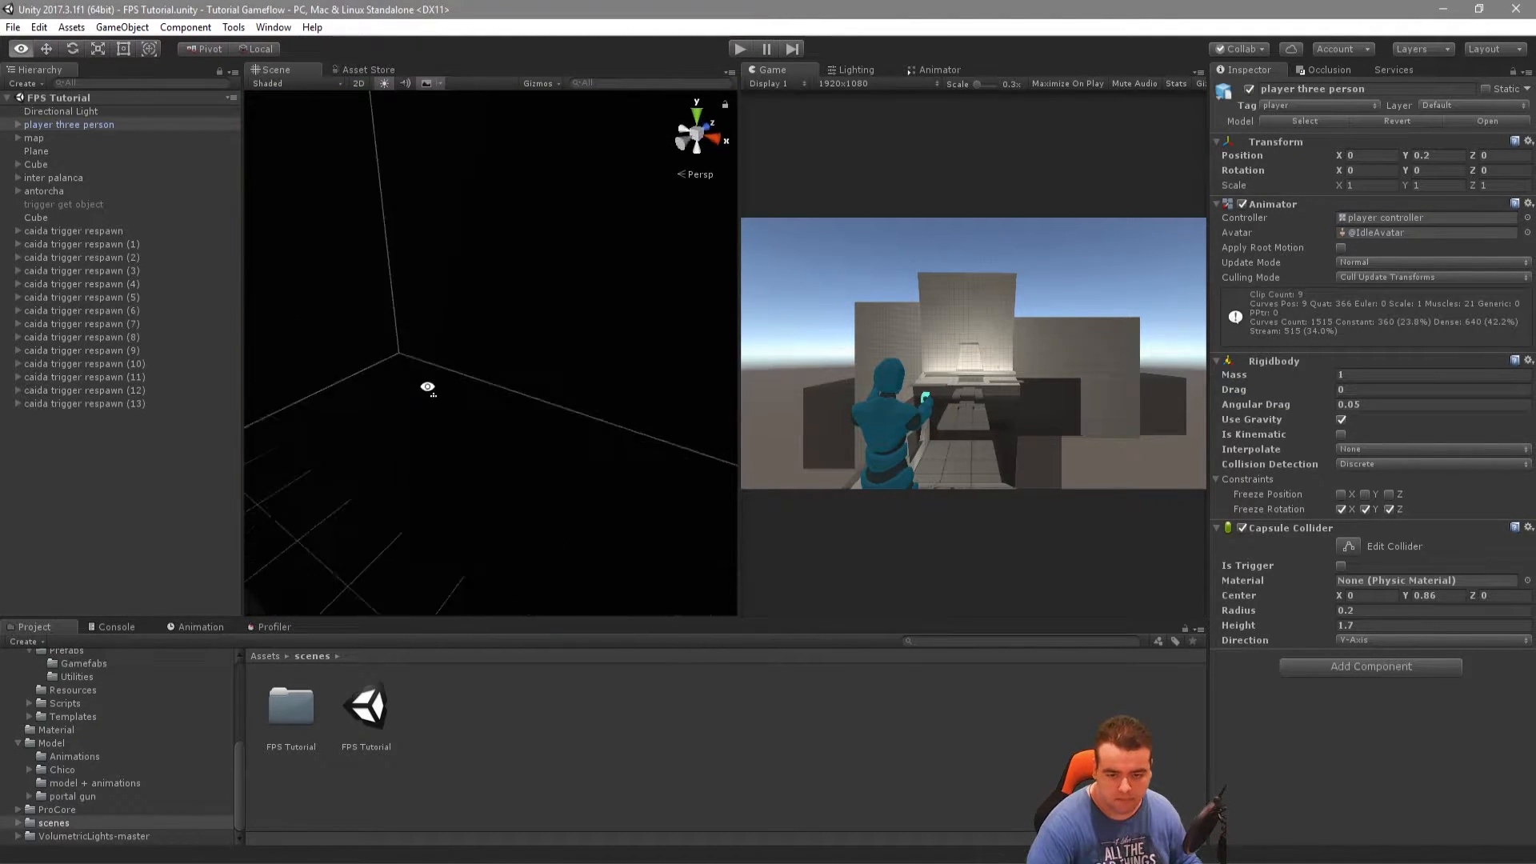
right_drag(428, 387, 333, 131)
right_drag(376, 200, 218, 184)
right_drag(250, 312, 685, 361)
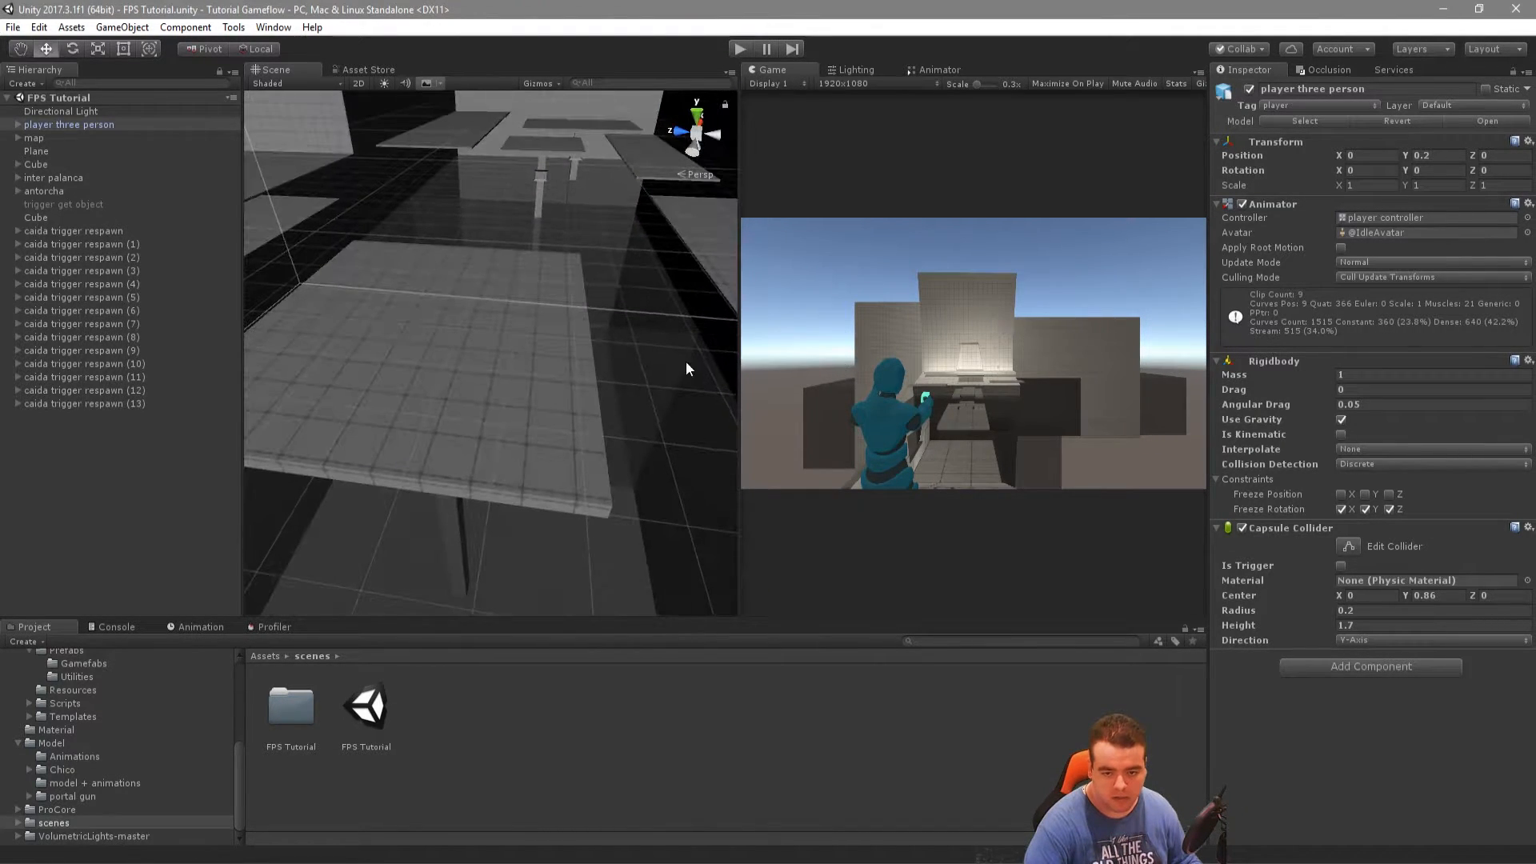
click(541, 376)
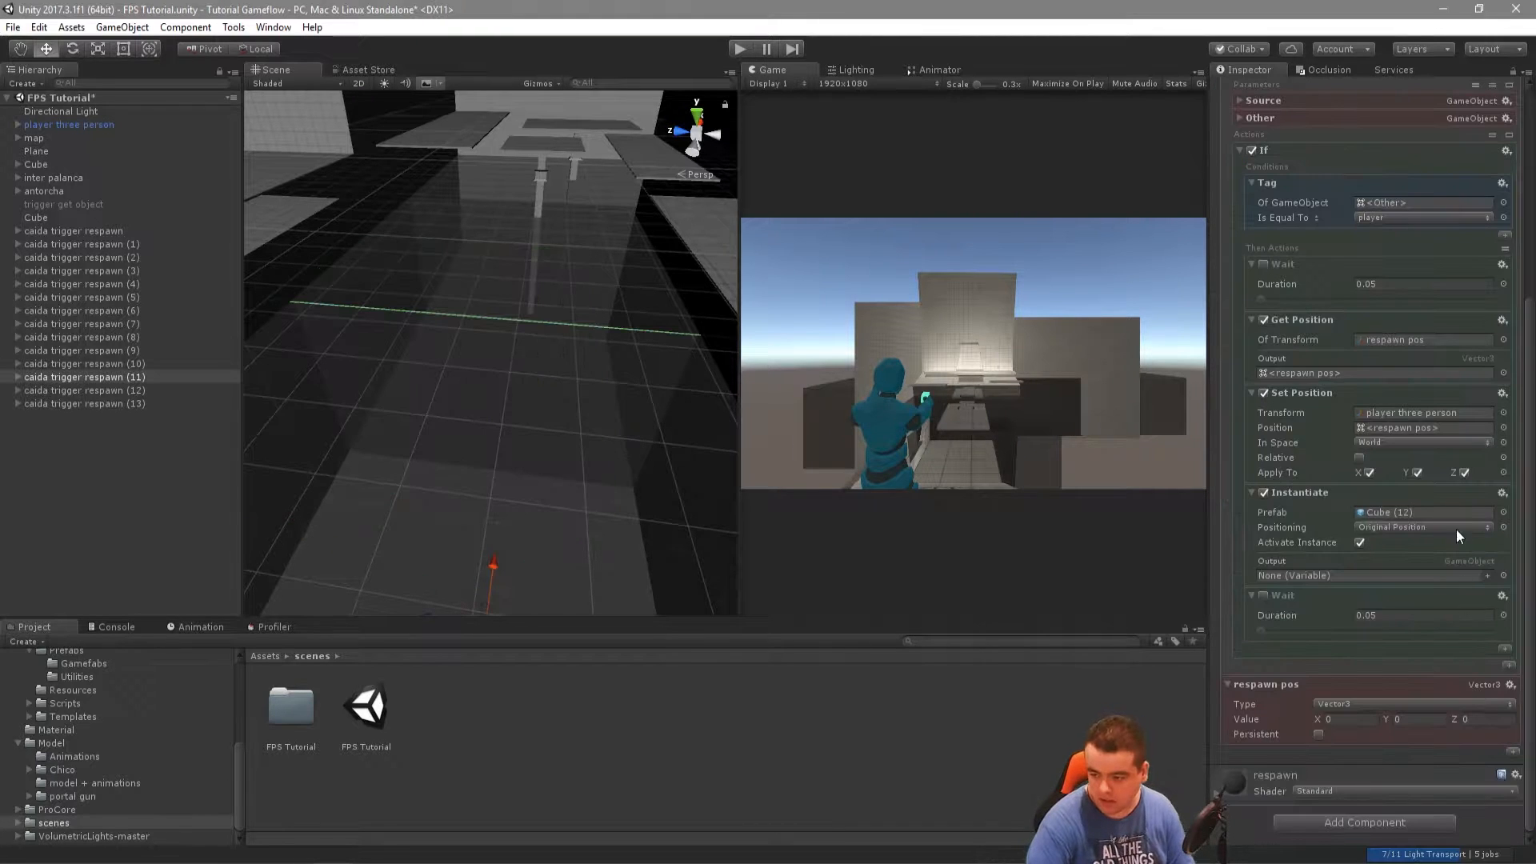
click(1504, 494)
click(1485, 531)
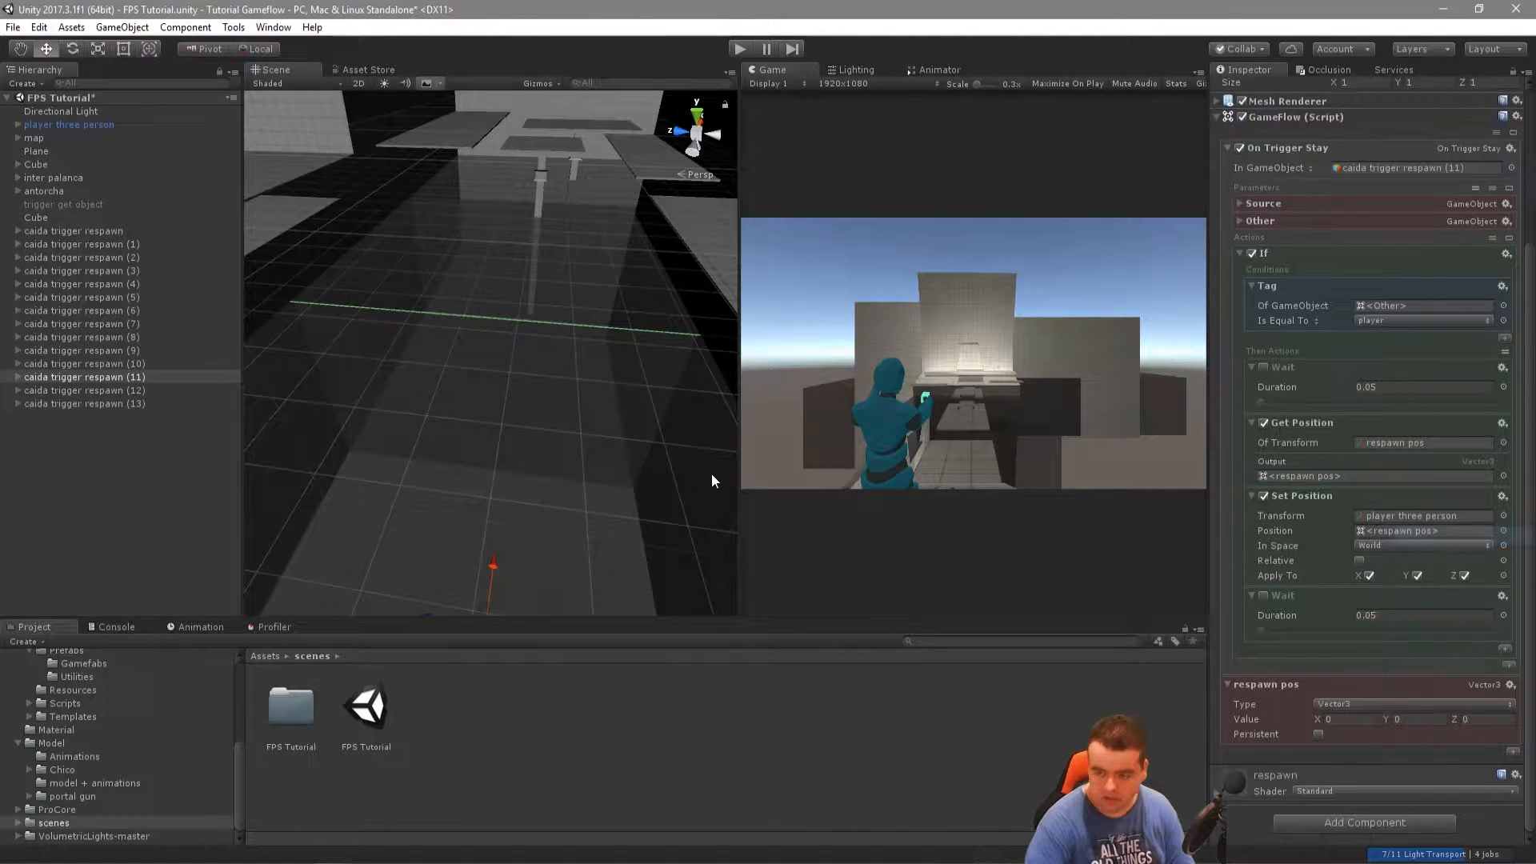
right_drag(632, 396, 37, 391)
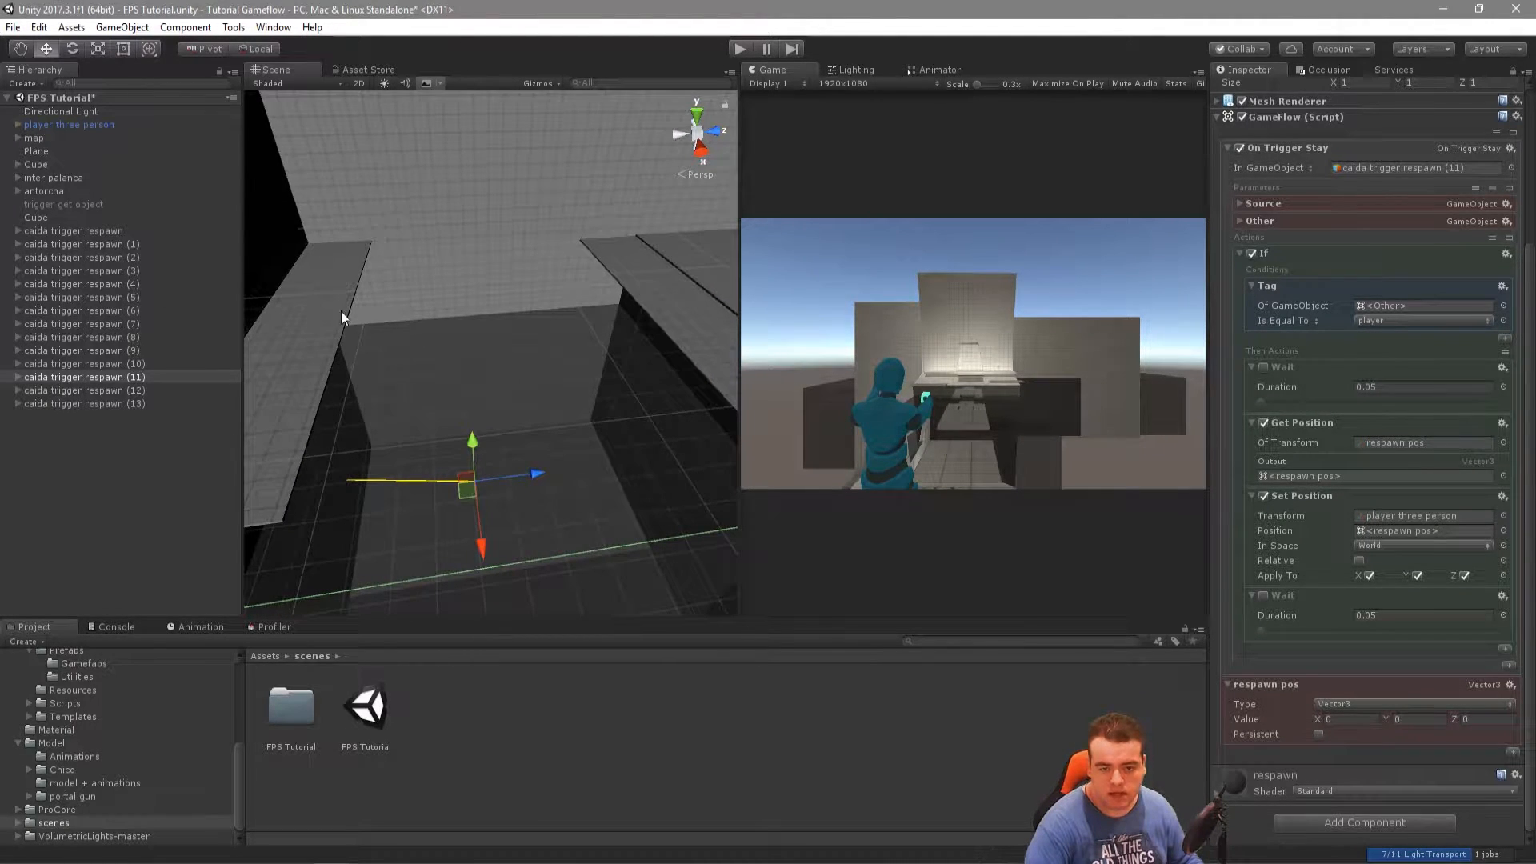
right_drag(329, 171, 357, 297)
click(111, 484)
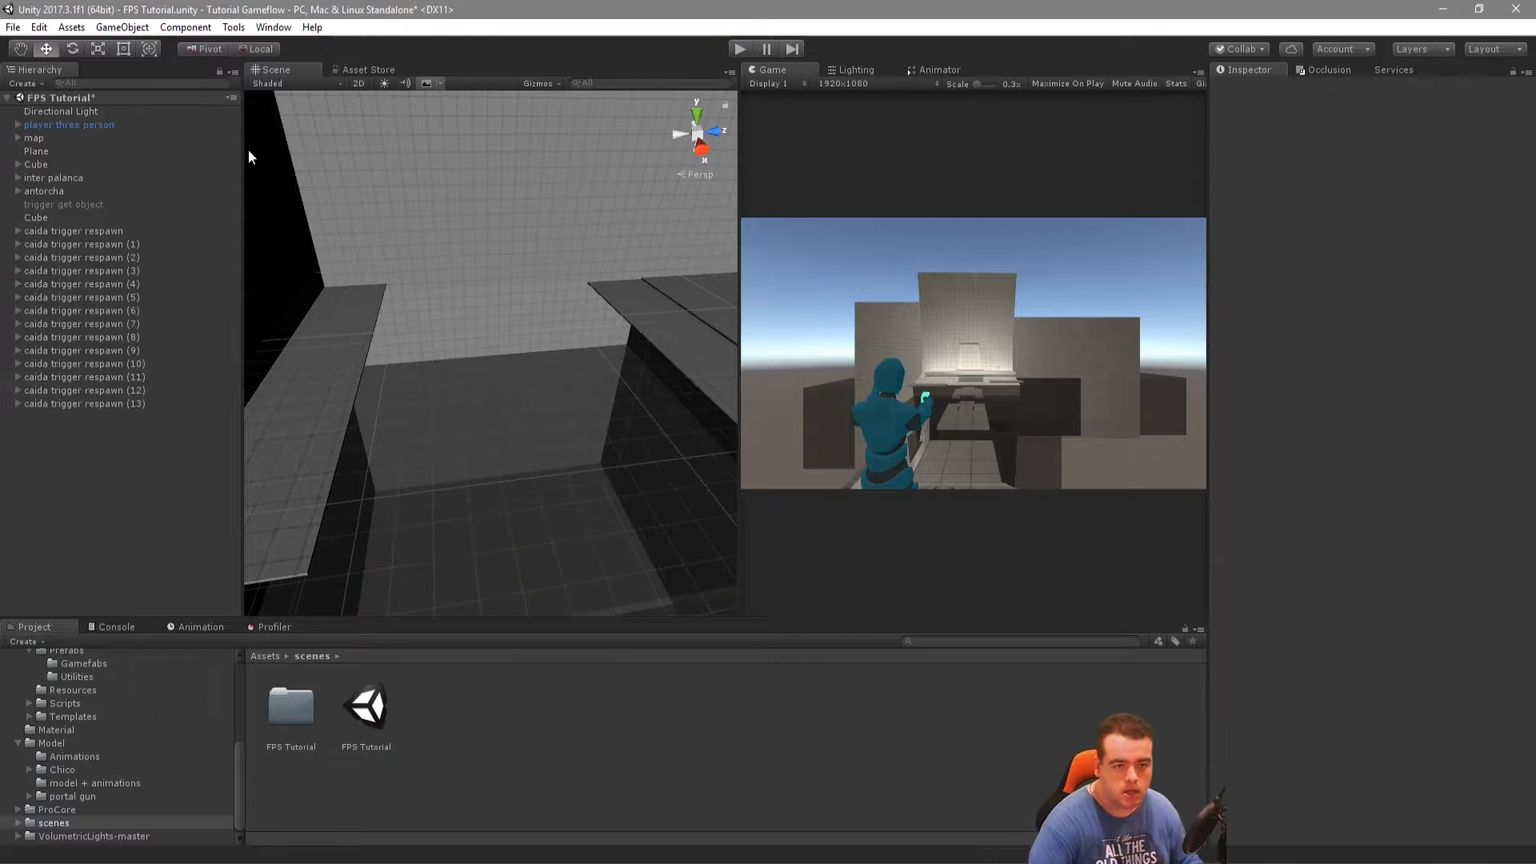
click(235, 28)
mouse_move(248, 48)
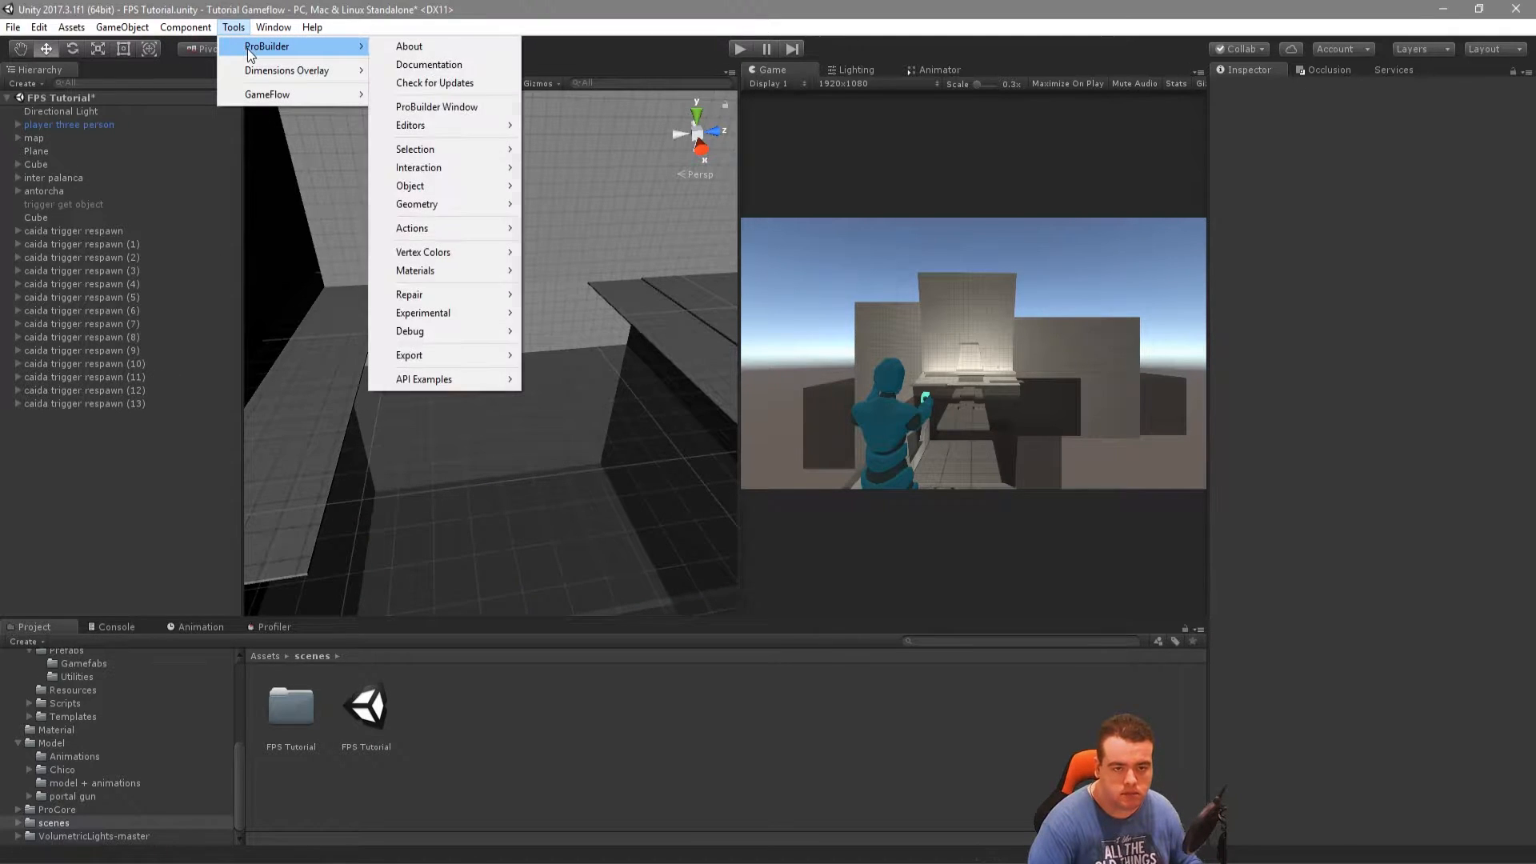
click(435, 83)
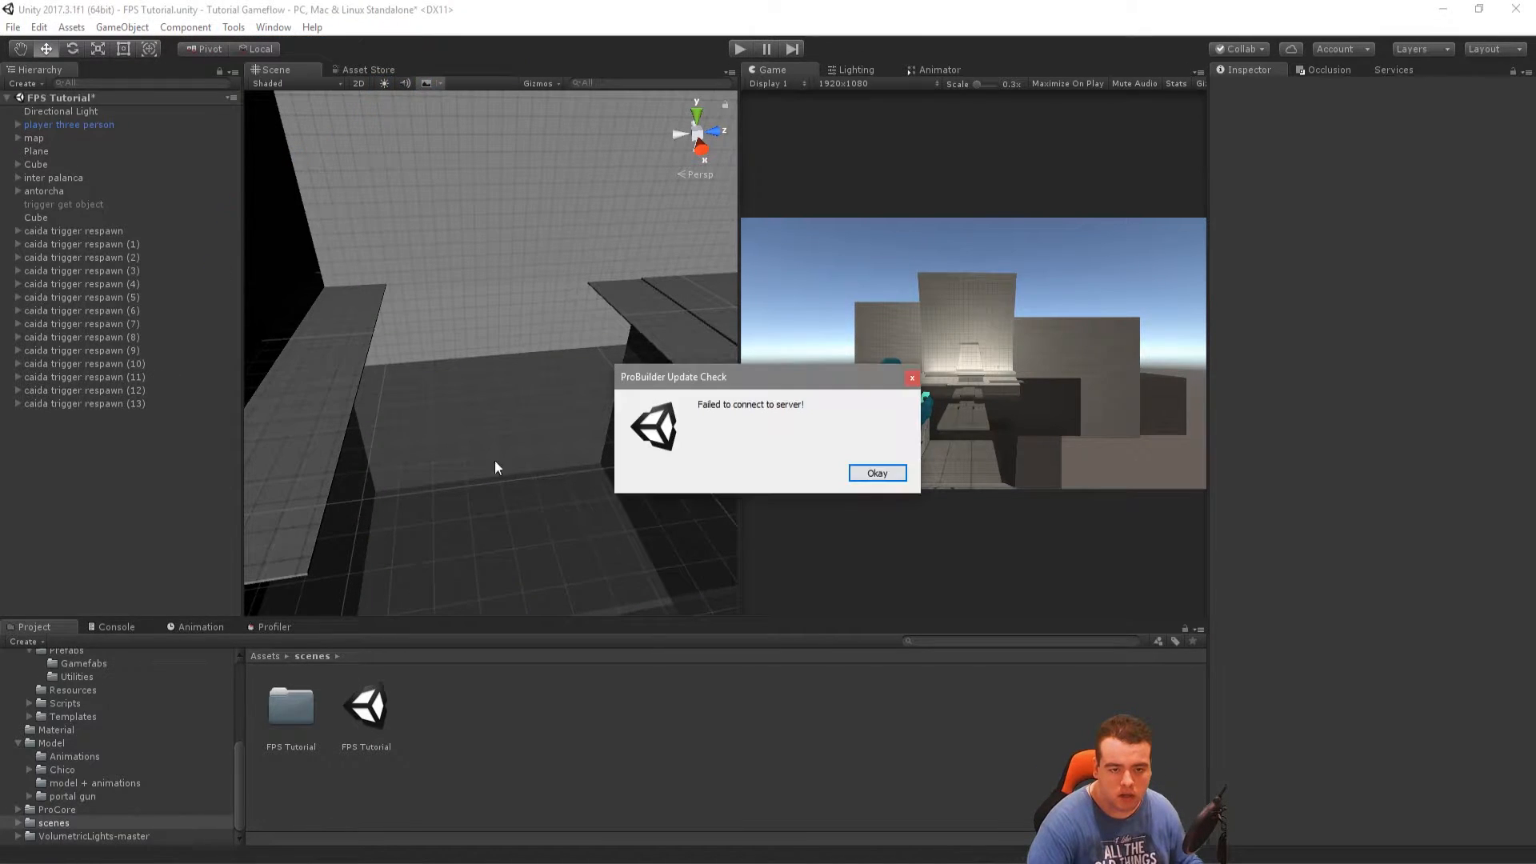
click(877, 474)
Open the ProBuilder window and widen the Scene view on both sides
click(186, 27)
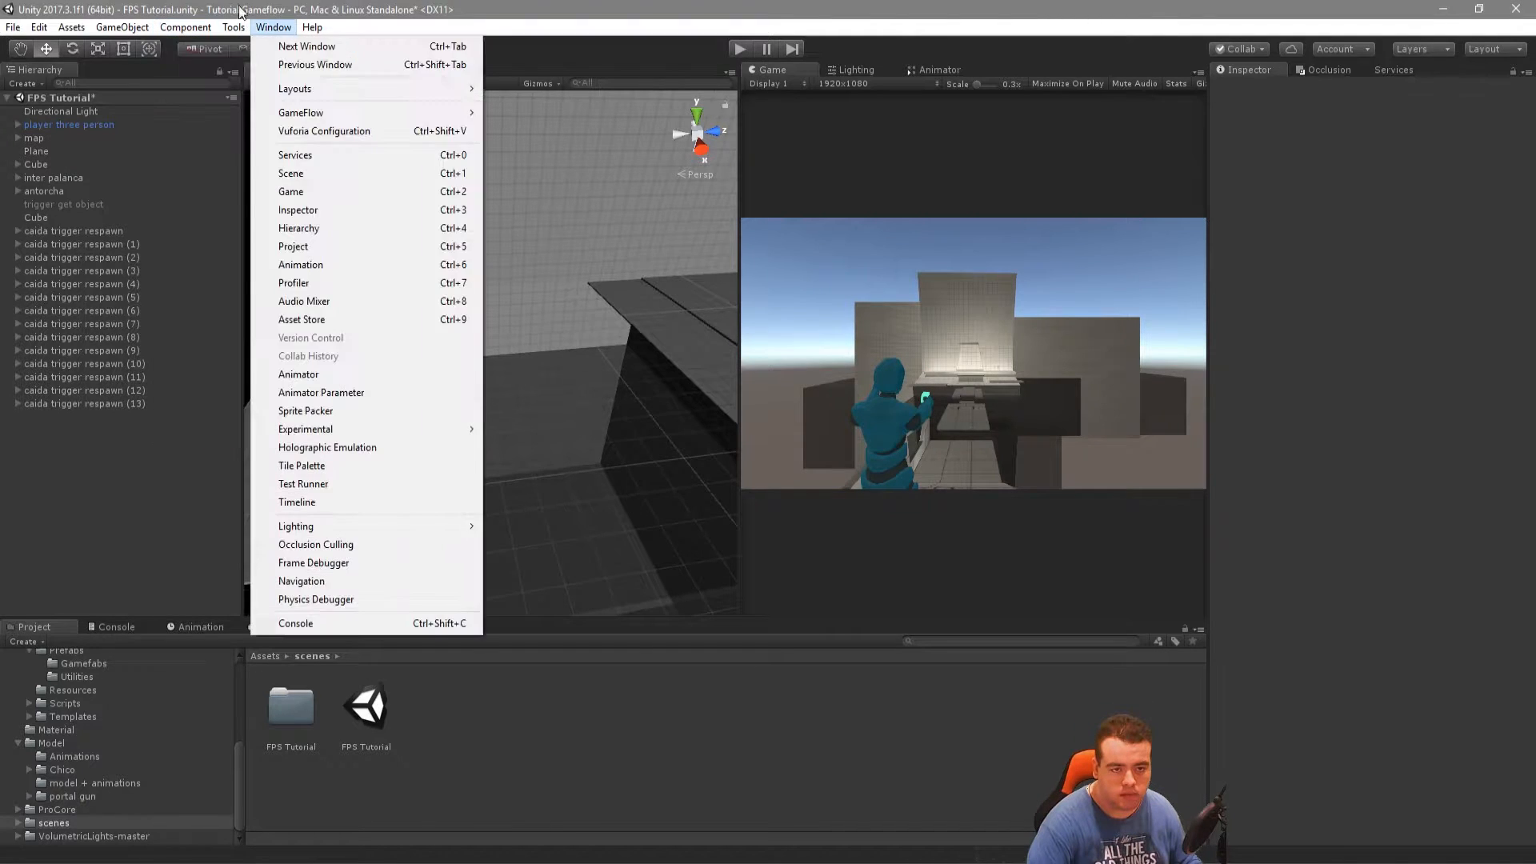
mouse_move(310, 46)
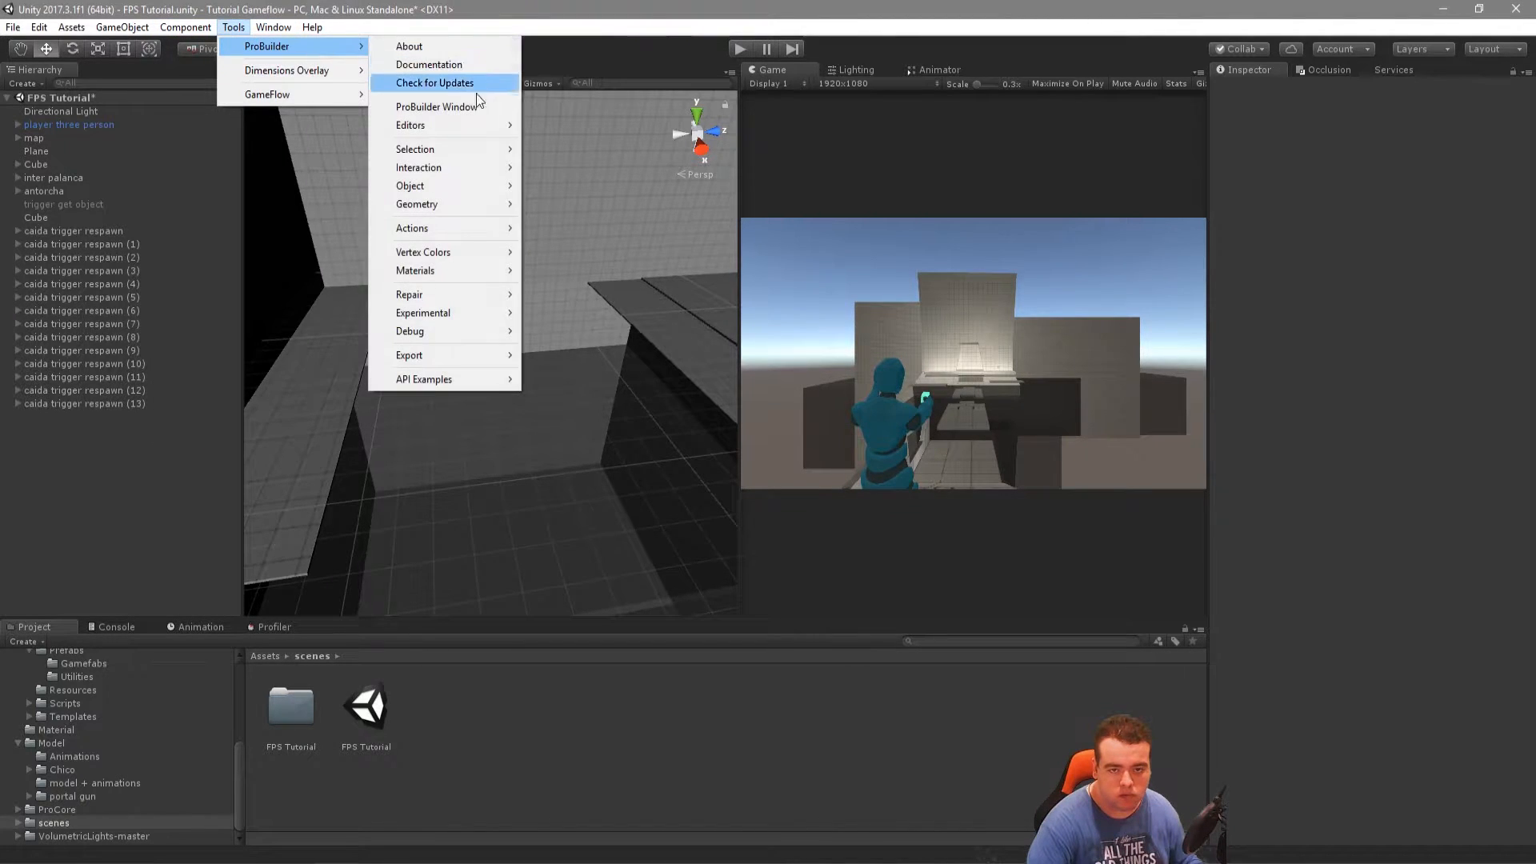
click(464, 110)
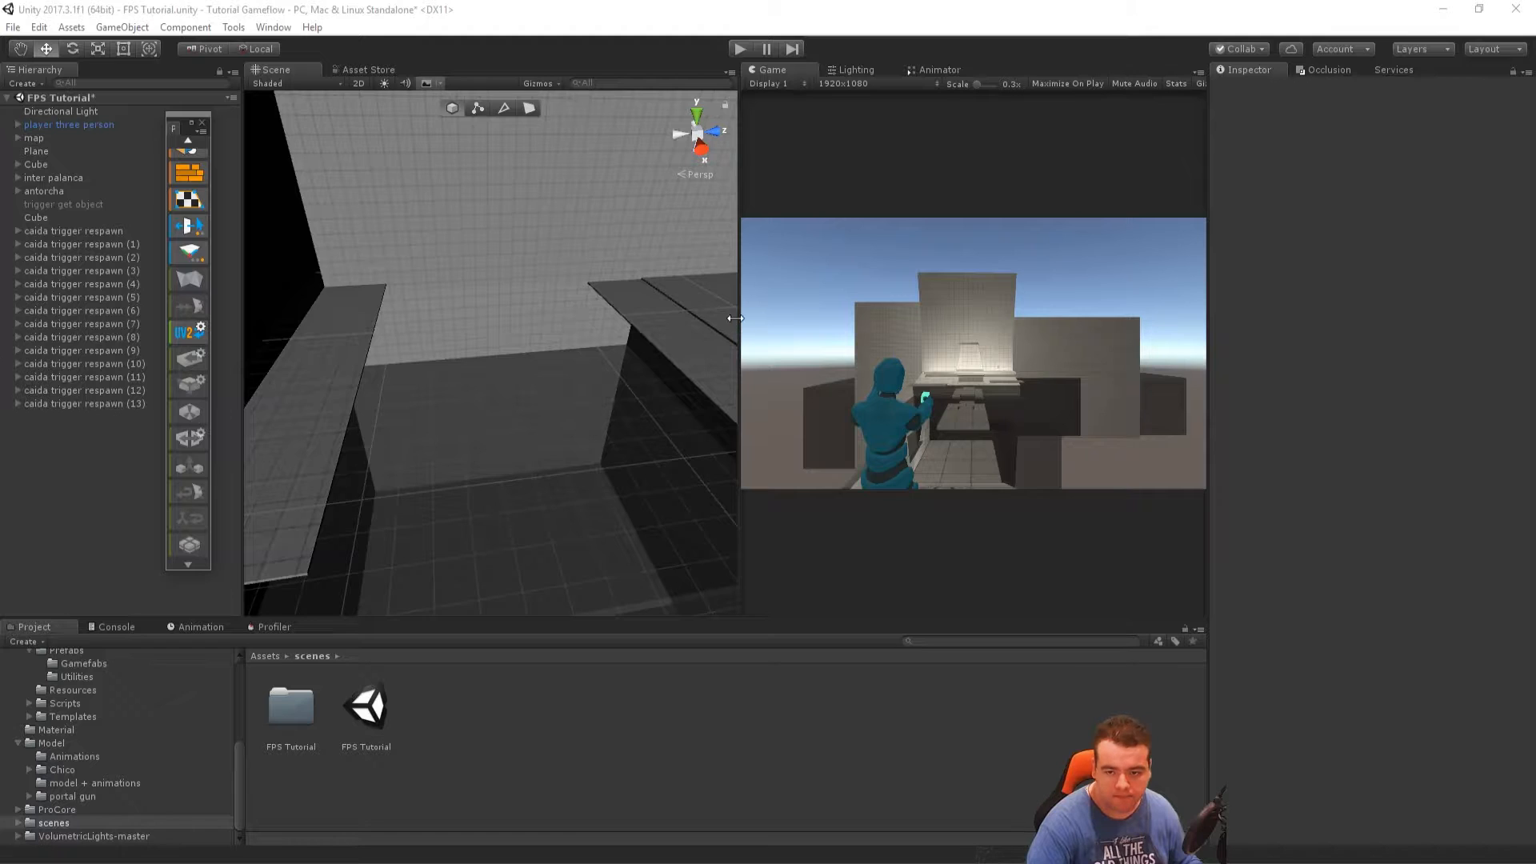
drag(734, 318, 846, 330)
drag(242, 296, 161, 300)
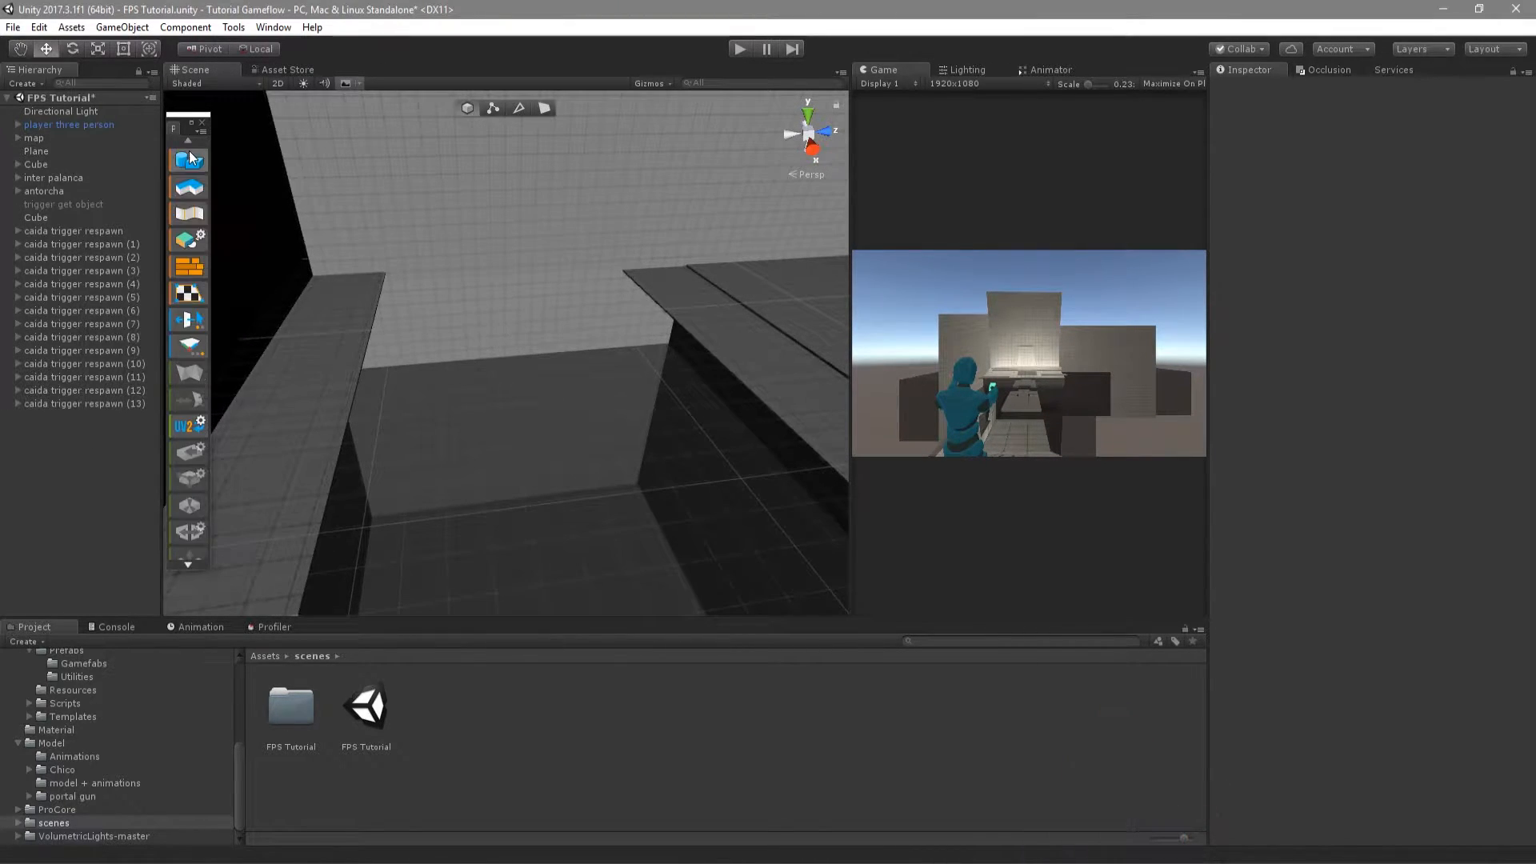
Add a ProBuilder cube to the level and make it taller by raising its top face
click(189, 160)
click(120, 137)
alt+drag(480, 304, 512, 138)
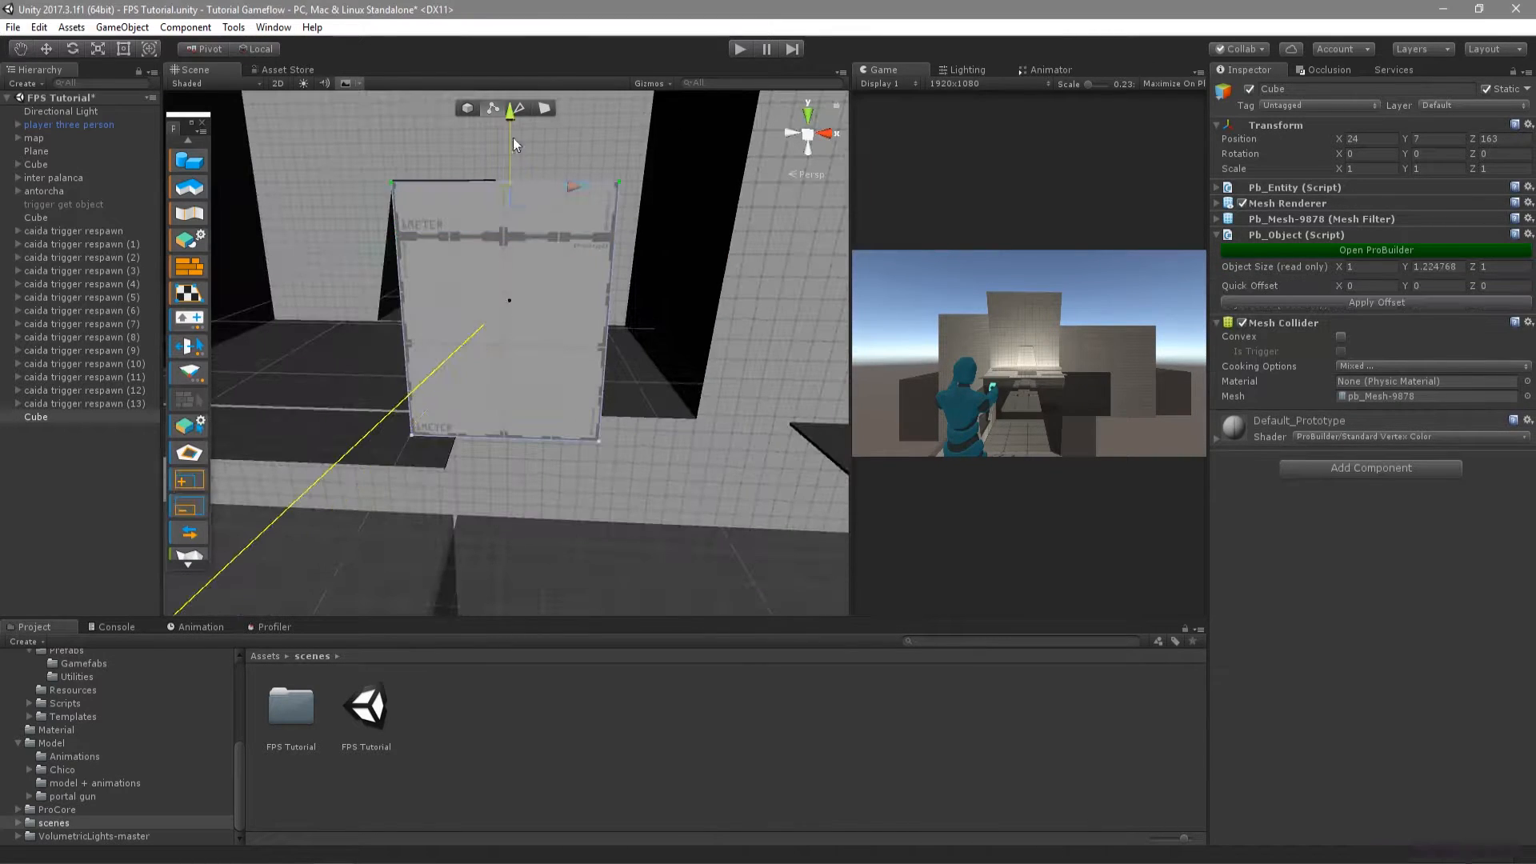
scroll(448, 286, up, 2)
alt+drag(448, 285, 320, 267)
key(f)
alt+drag(451, 493, 582, 391)
mouse_move(495, 359)
mouse_down()
mouse_move(501, 312)
mouse_move(496, 336)
mouse_up()
Position the ProBuilder cube on the ledge beside the wall and reshape its upper part through its vertices
key(w)
drag(491, 370, 482, 275)
scroll(482, 312, down, 3)
middle_drag(483, 312, 478, 373)
alt+drag(477, 373, 534, 210)
drag(577, 260, 736, 296)
click(493, 108)
drag(429, 197, 596, 356)
alt+drag(344, 356, 520, 384)
Name the ProBuilder cube portal 1 and its duplicate portal 2
right_click(36, 417)
click(112, 469)
text(portal 1)
key(Return)
click(104, 430)
text(portal 2)
key(Return)
Rotate portal 2 to 180° about its Y axis
scroll(448, 360, down, 4)
key(e)
drag(548, 291, 536, 498)
key(Escape)
scroll(196, 455, down, 2)
click(189, 412)
click(53, 431)
key(e)
Move portal 2 onto the other walkway, at about X 15.41 and Z 179.52
key(w)
scroll(433, 391, down, 4)
scroll(537, 498, down, 10)
drag(1339, 139, 1471, 225)
scroll(392, 335, up, 6)
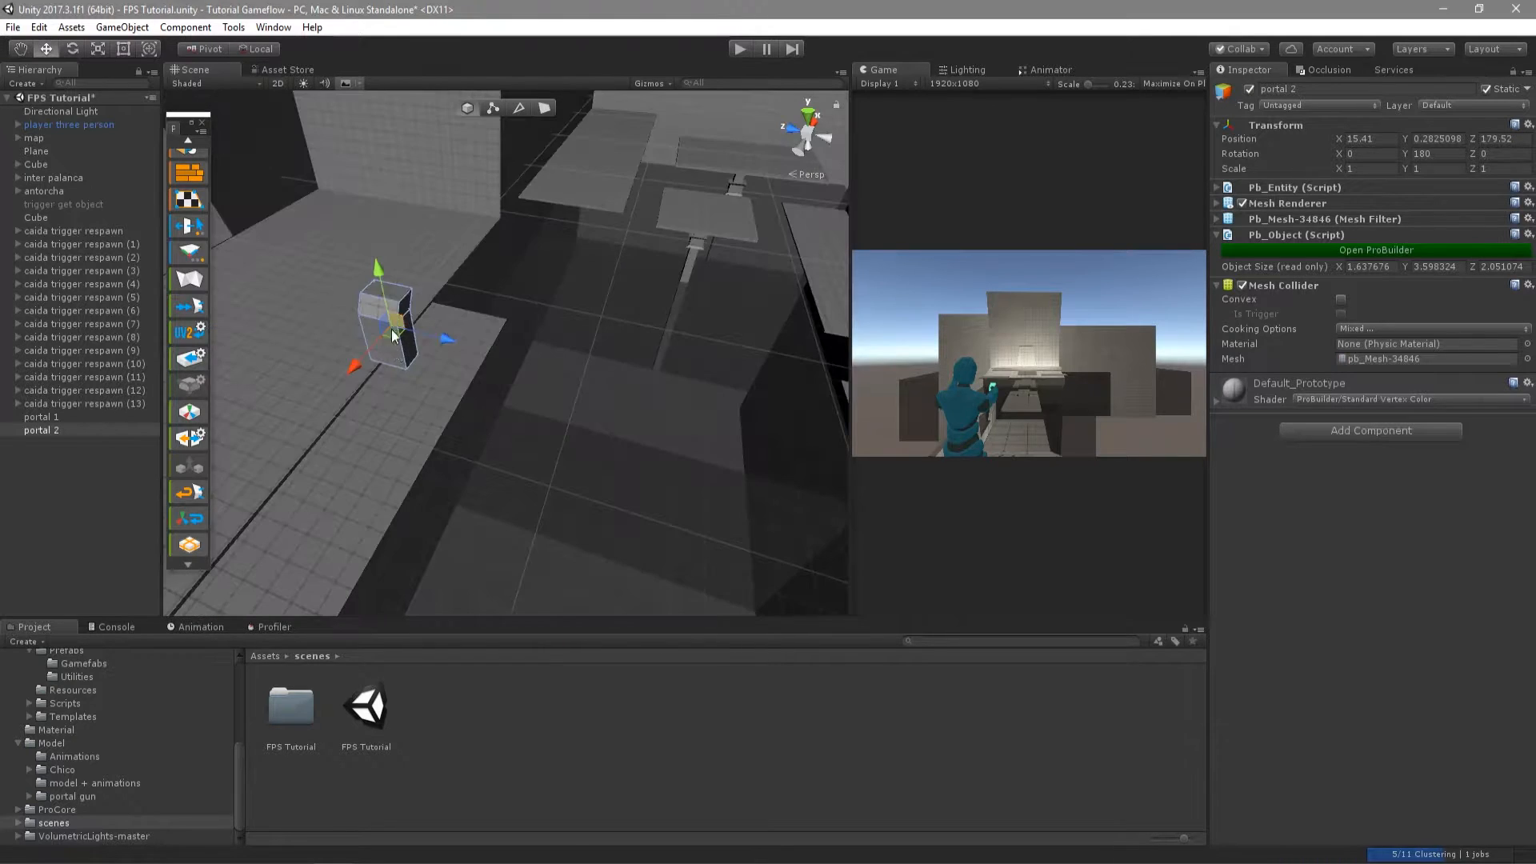
drag(432, 194, 435, 192)
key(f)
alt+drag(434, 192, 480, 400)
Apply the portal acces material from the Material folder to portal 2 and portal 1
click(53, 734)
drag(296, 790, 48, 430)
drag(296, 784, 48, 419)
click(50, 419)
Move player three person onto the ledge near portal 1, at about Z 153.9
right_drag(496, 496, 768, 416)
key(f)
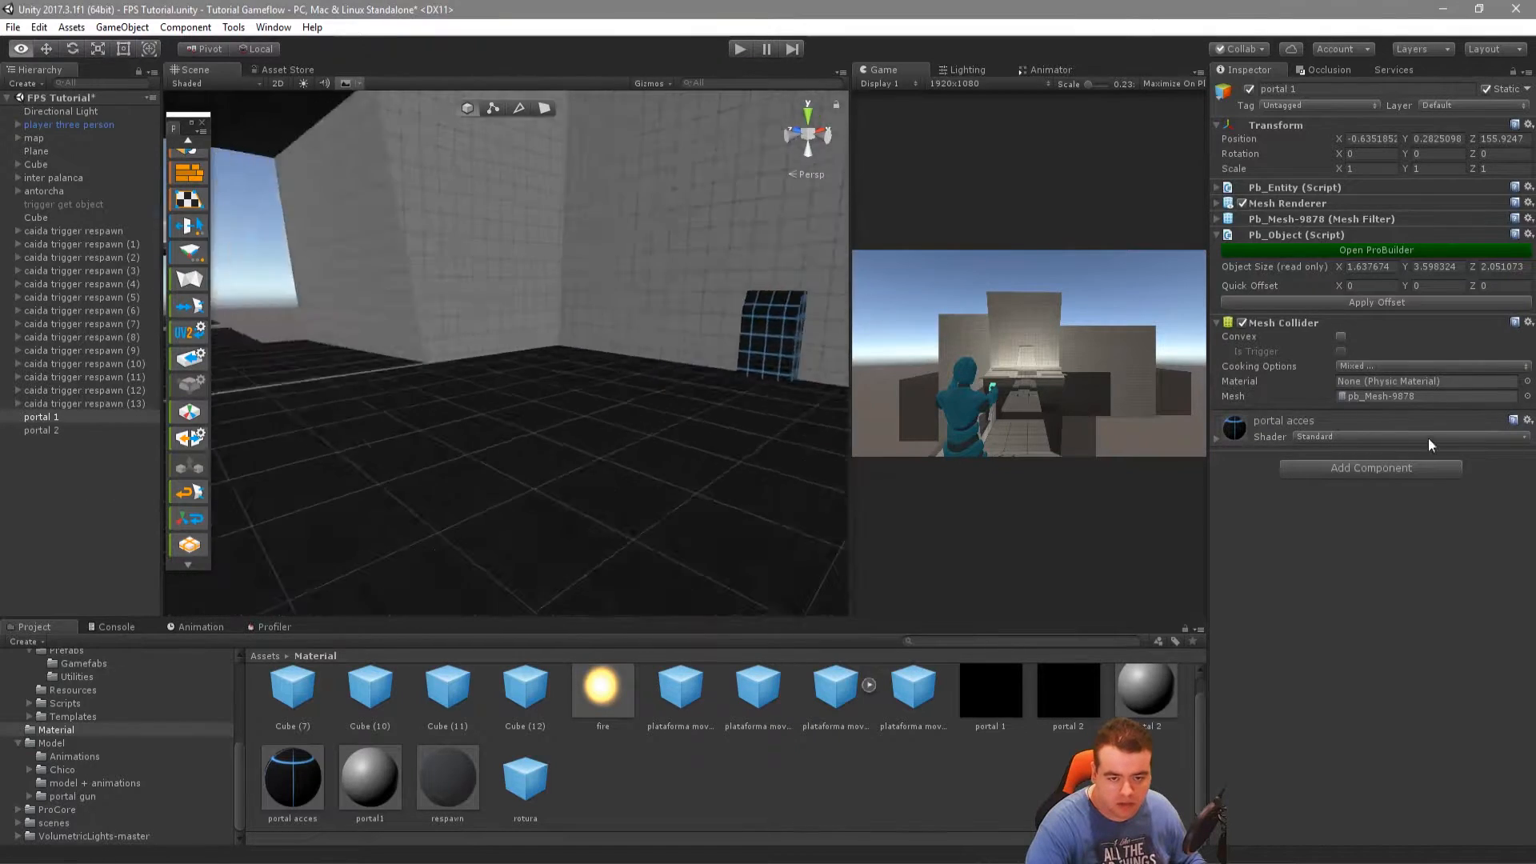
right_drag(426, 406, 1072, 393)
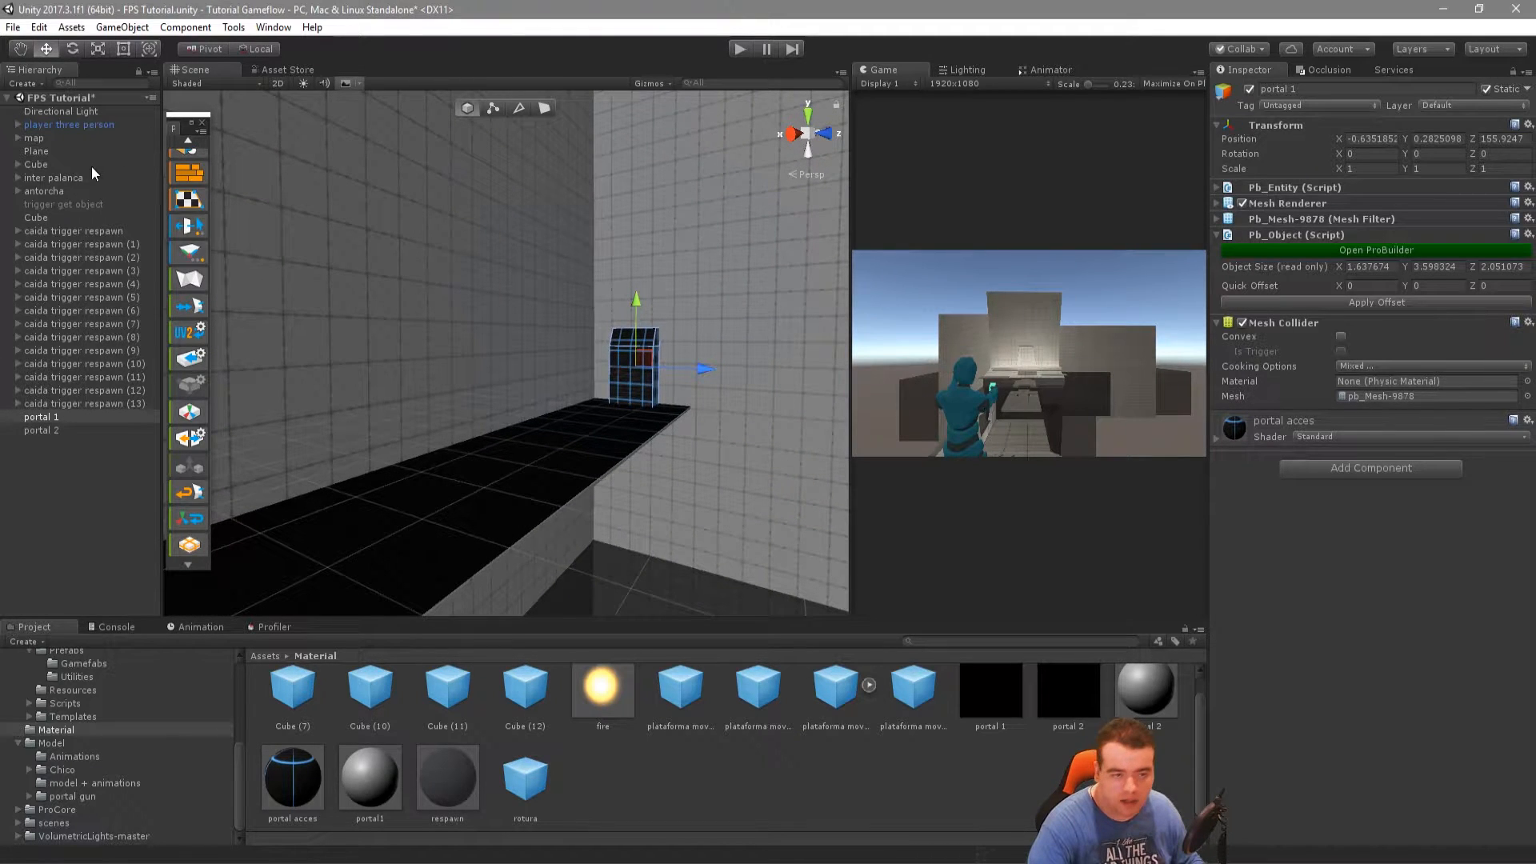
click(66, 126)
right_drag(616, 428, 368, 370)
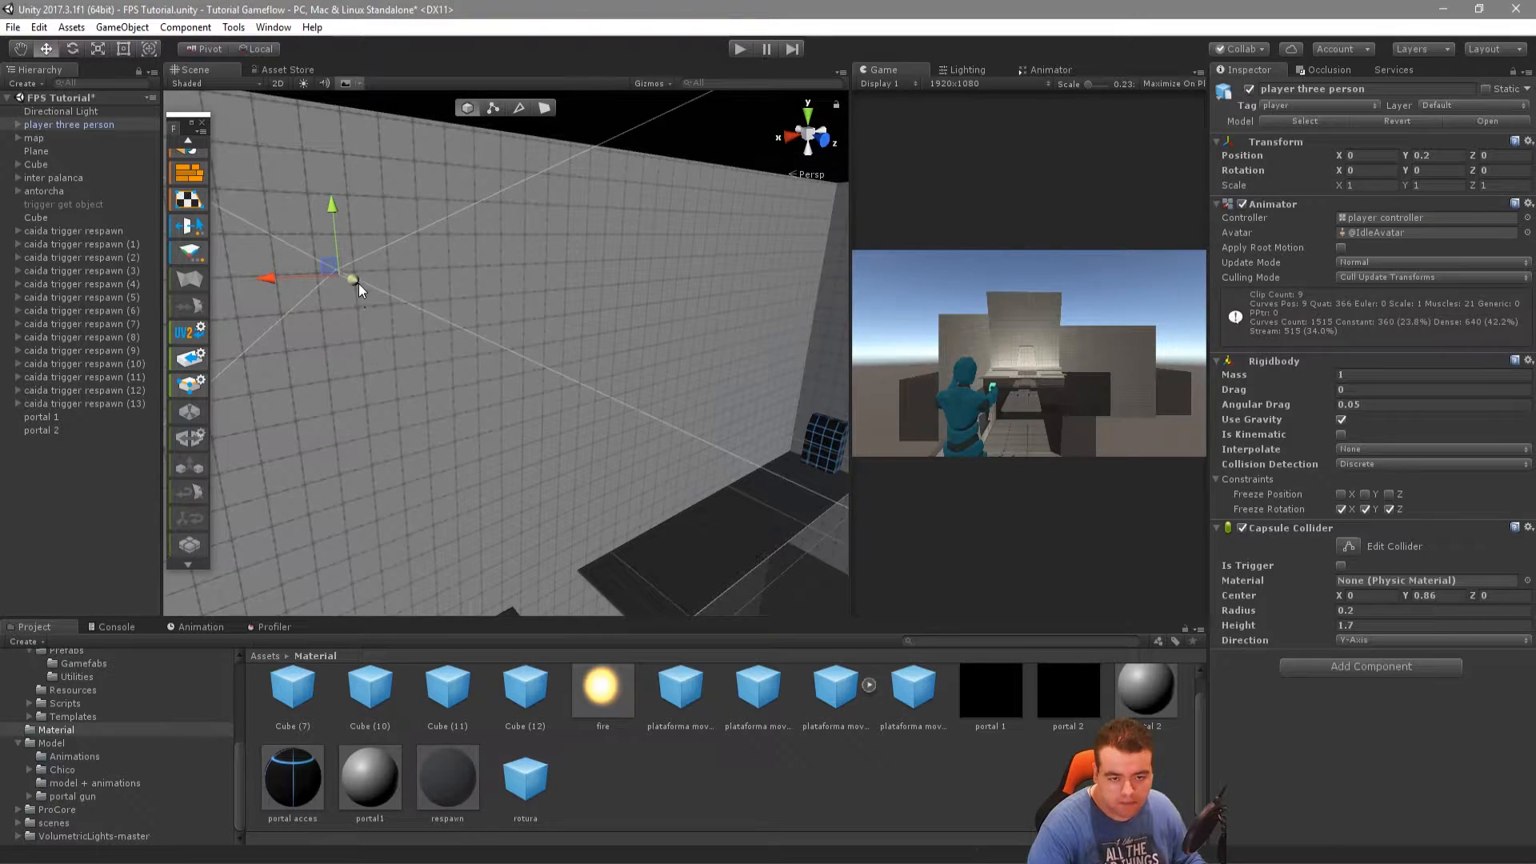
drag(358, 283, 443, 328)
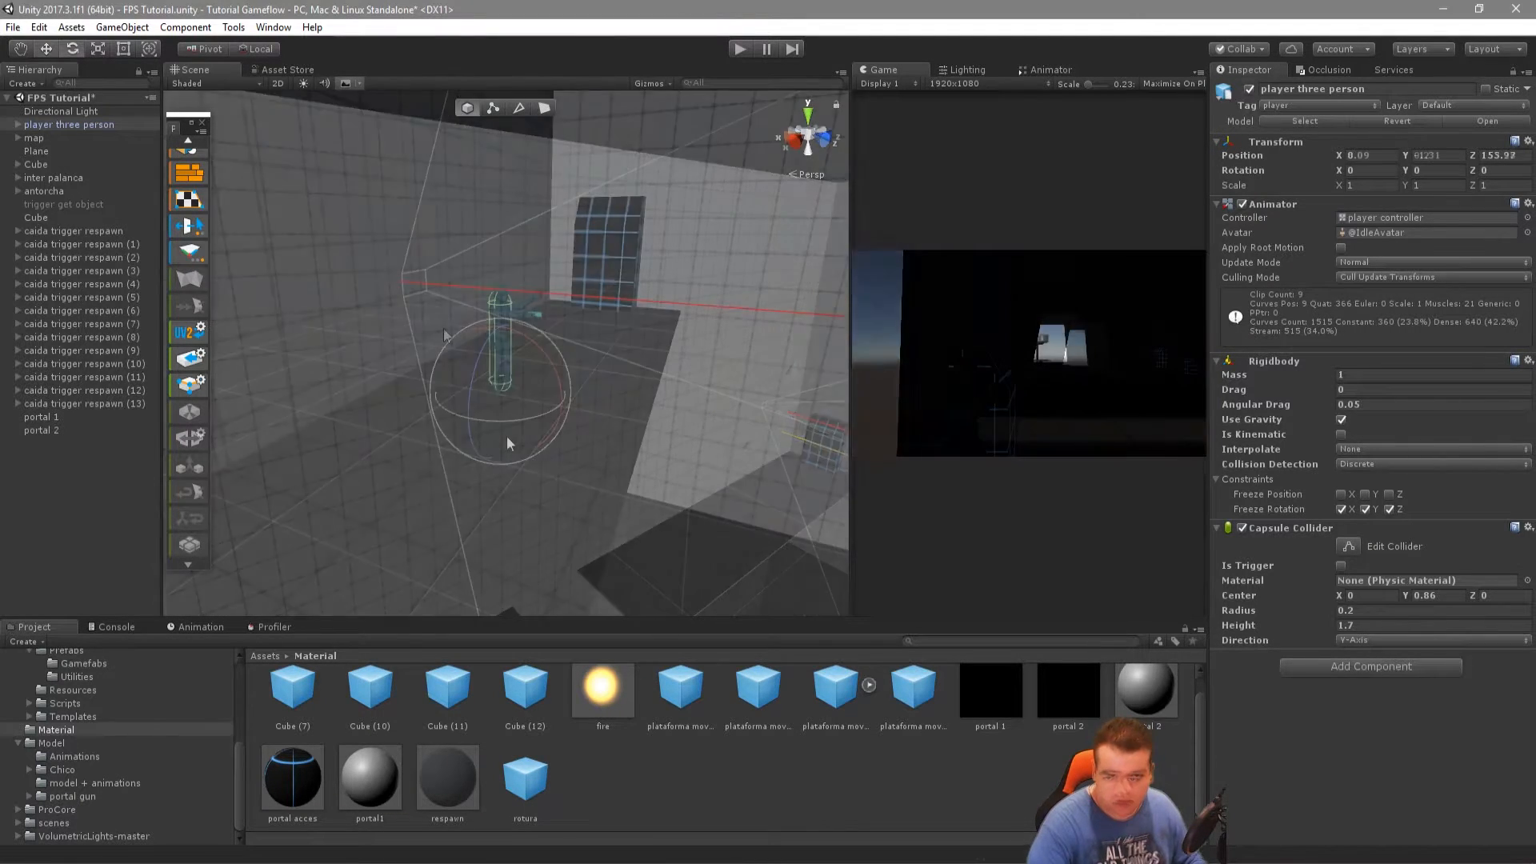
Create a standard 3D cube in front of portal 1
click(45, 418)
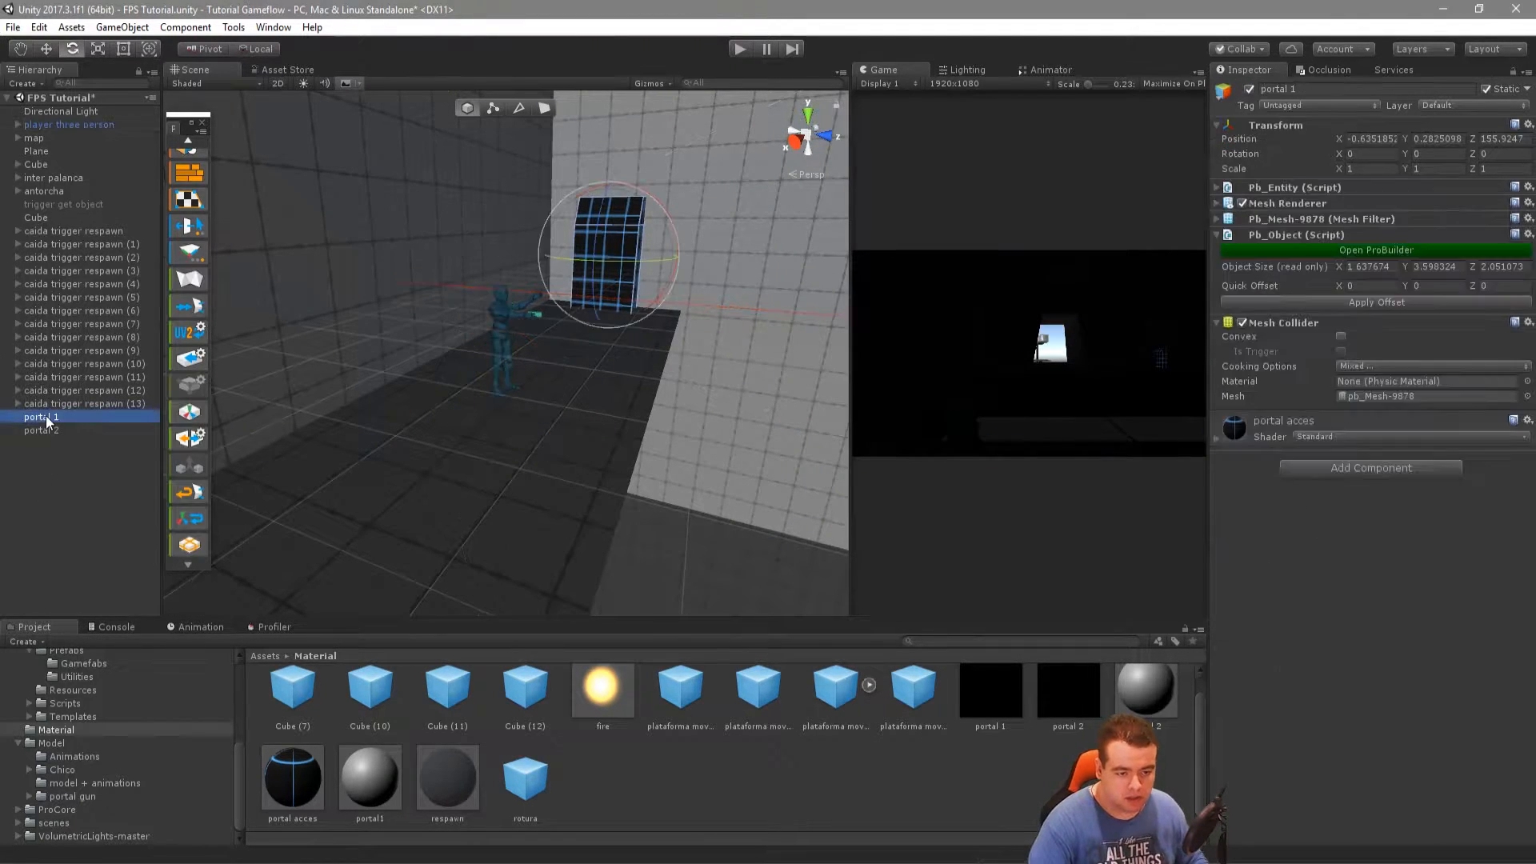
key(w)
right_drag(468, 388, 450, 438)
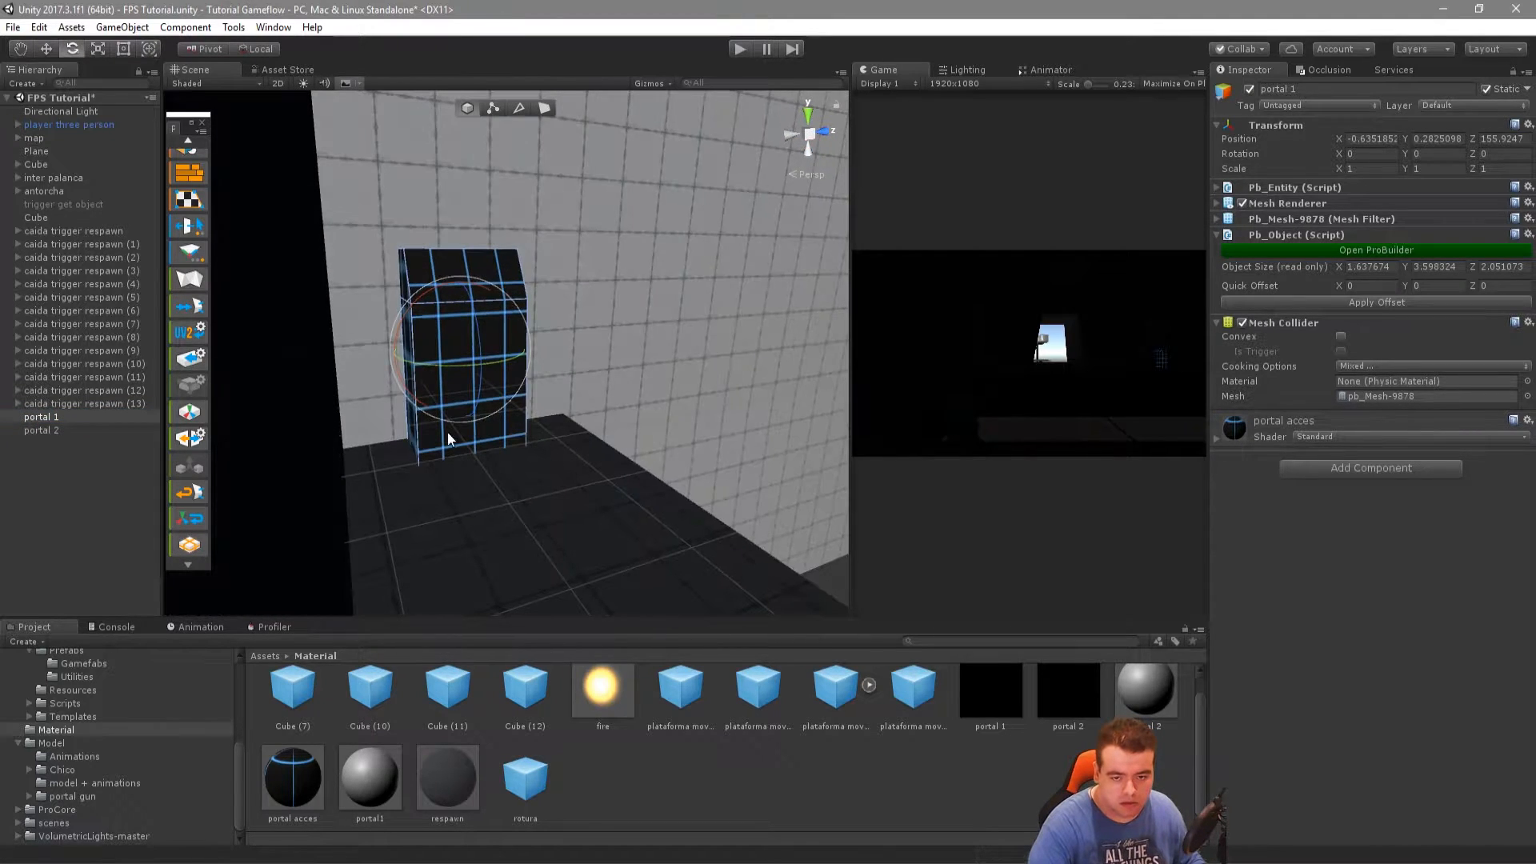
click(45, 454)
right_click(46, 453)
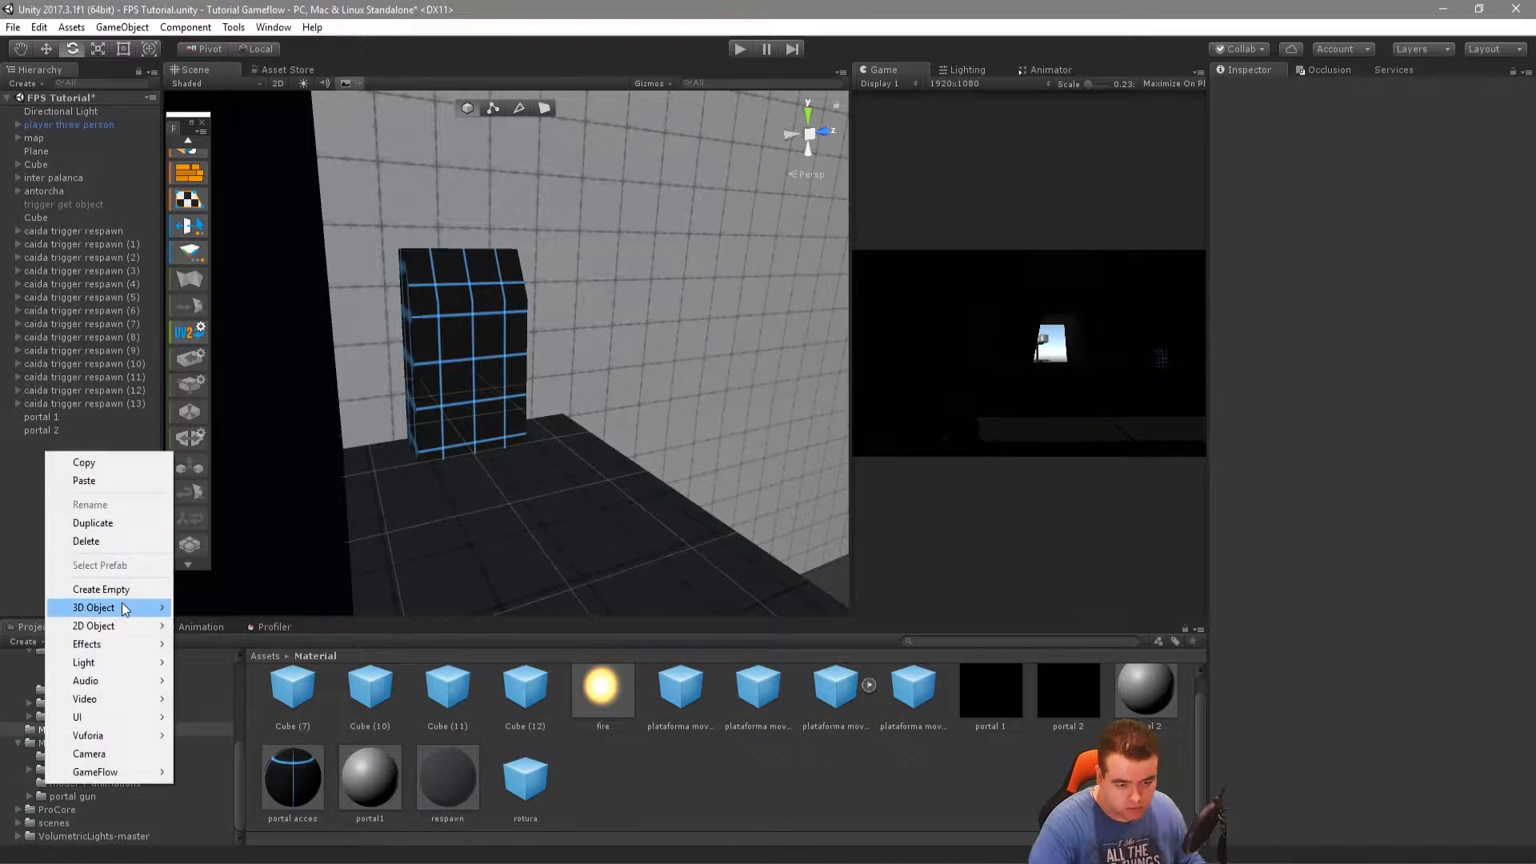
mouse_move(123, 608)
click(206, 608)
key(f)
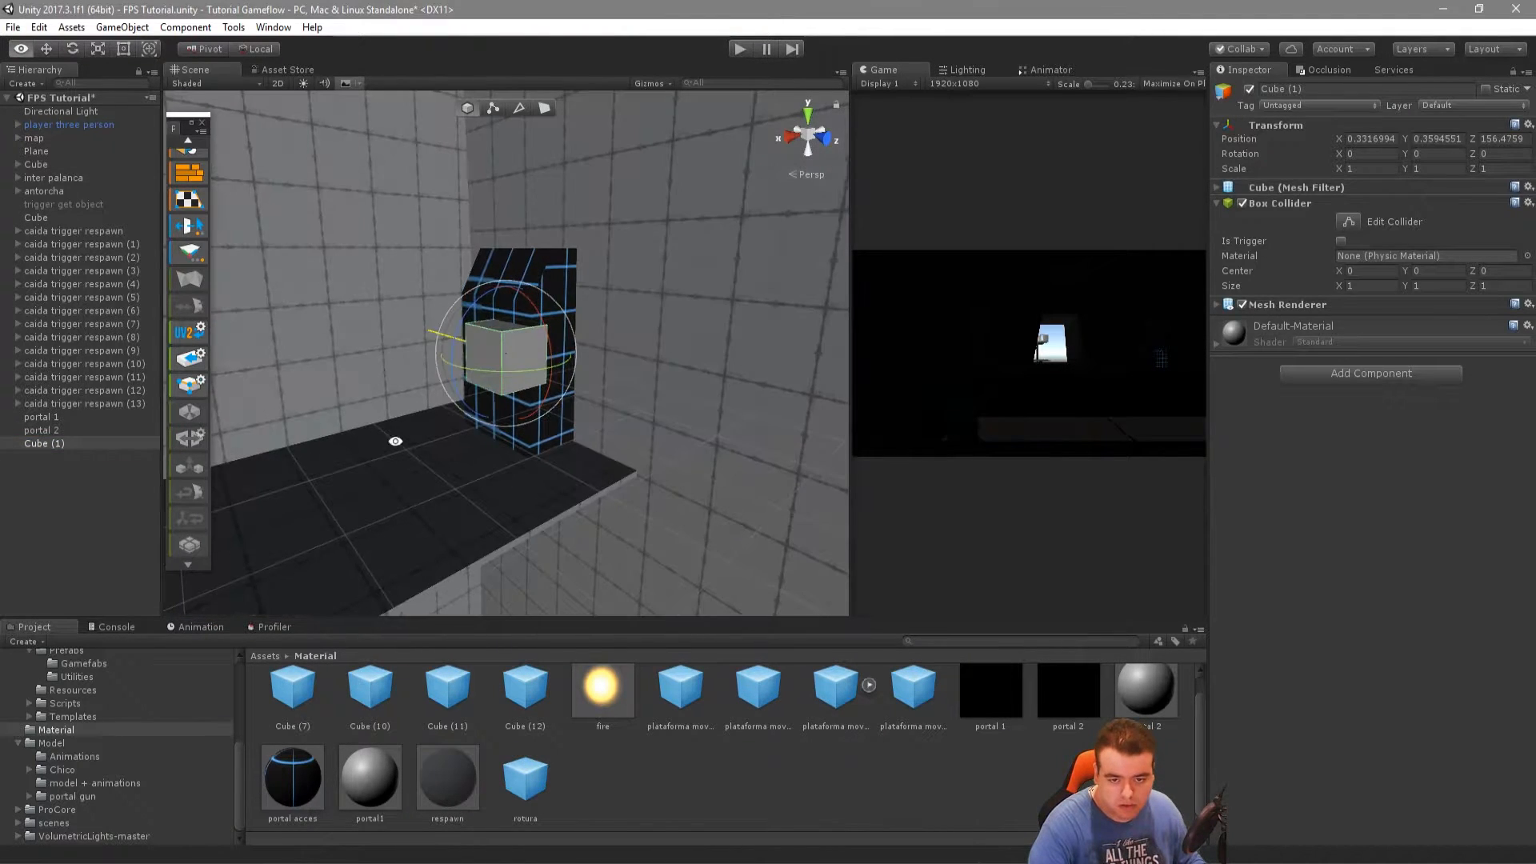
Scale the new cube into a thin upright panel of about 0.12 × 2.45 × 1.49
drag(515, 297, 511, 238)
mouse_move(562, 382)
mouse_down()
mouse_move(549, 386)
mouse_move(571, 393)
mouse_up()
drag(459, 377, 509, 368)
alt+drag(516, 375, 631, 413)
Place the thin panel against the front of portal 1, at about X 0.209, Y -0.227, Z 155.88
key(w)
drag(528, 359, 172, 408)
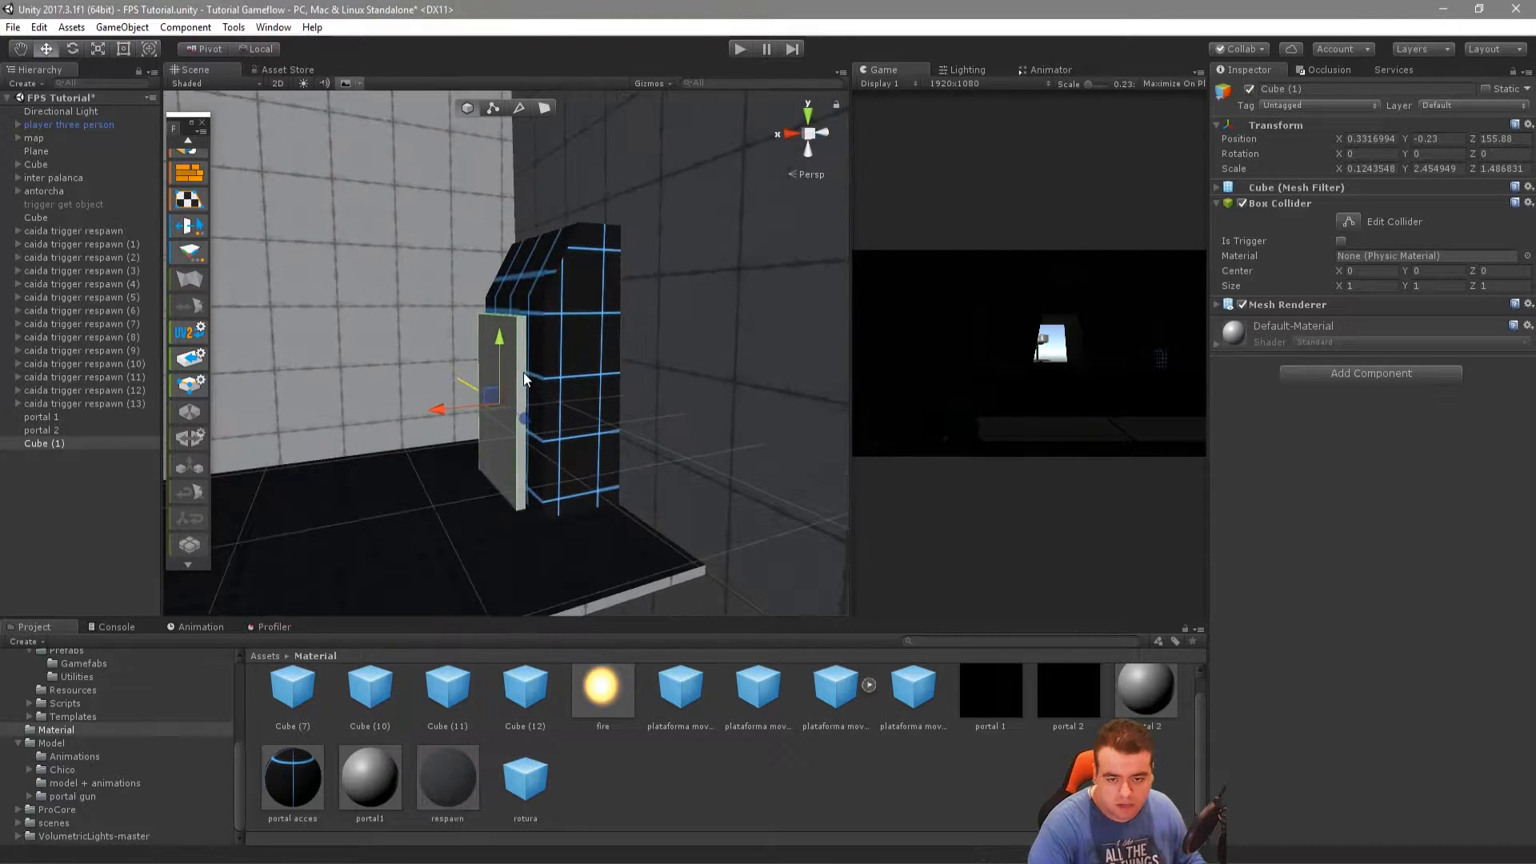
alt+scroll(506, 384, up, 8)
mouse_move(392, 372)
alt+mouse_down()
mouse_move(367, 271)
mouse_move(384, 346)
alt+mouse_up()
drag(510, 280, 510, 270)
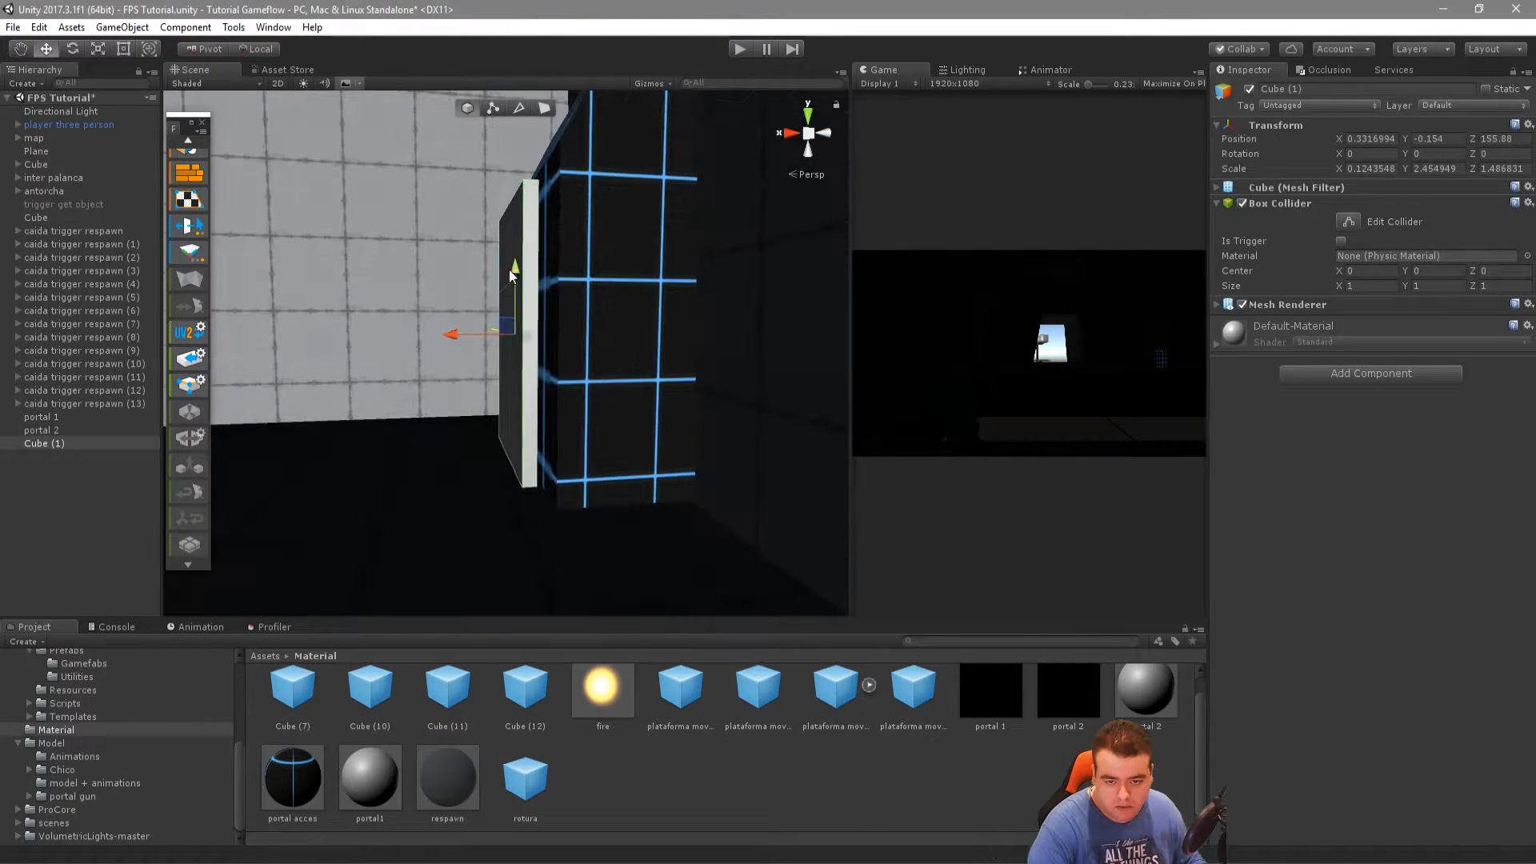
drag(509, 331, 520, 336)
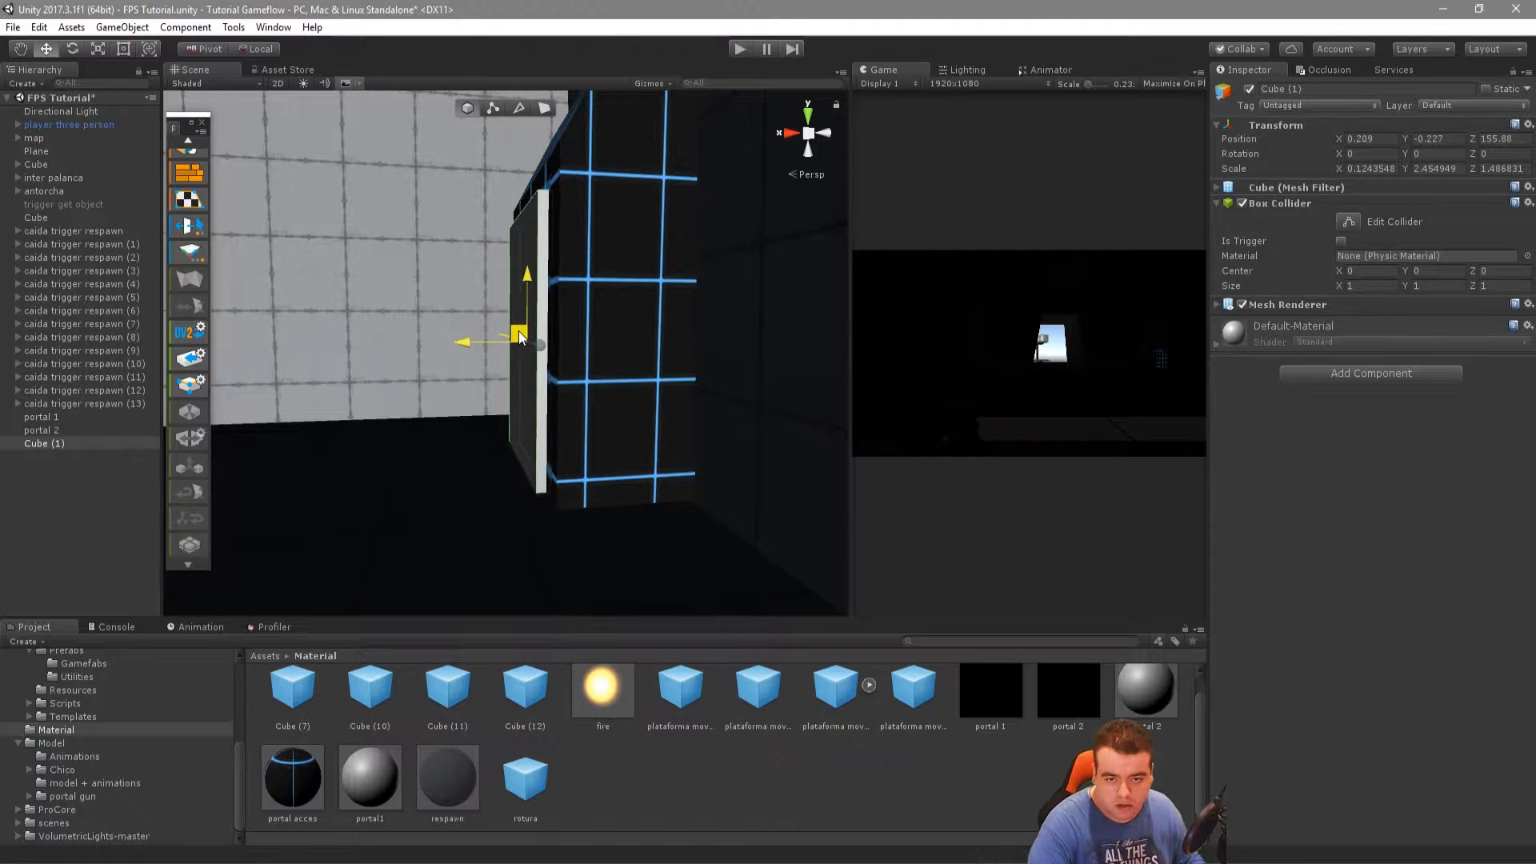
alt+drag(434, 427, 564, 478)
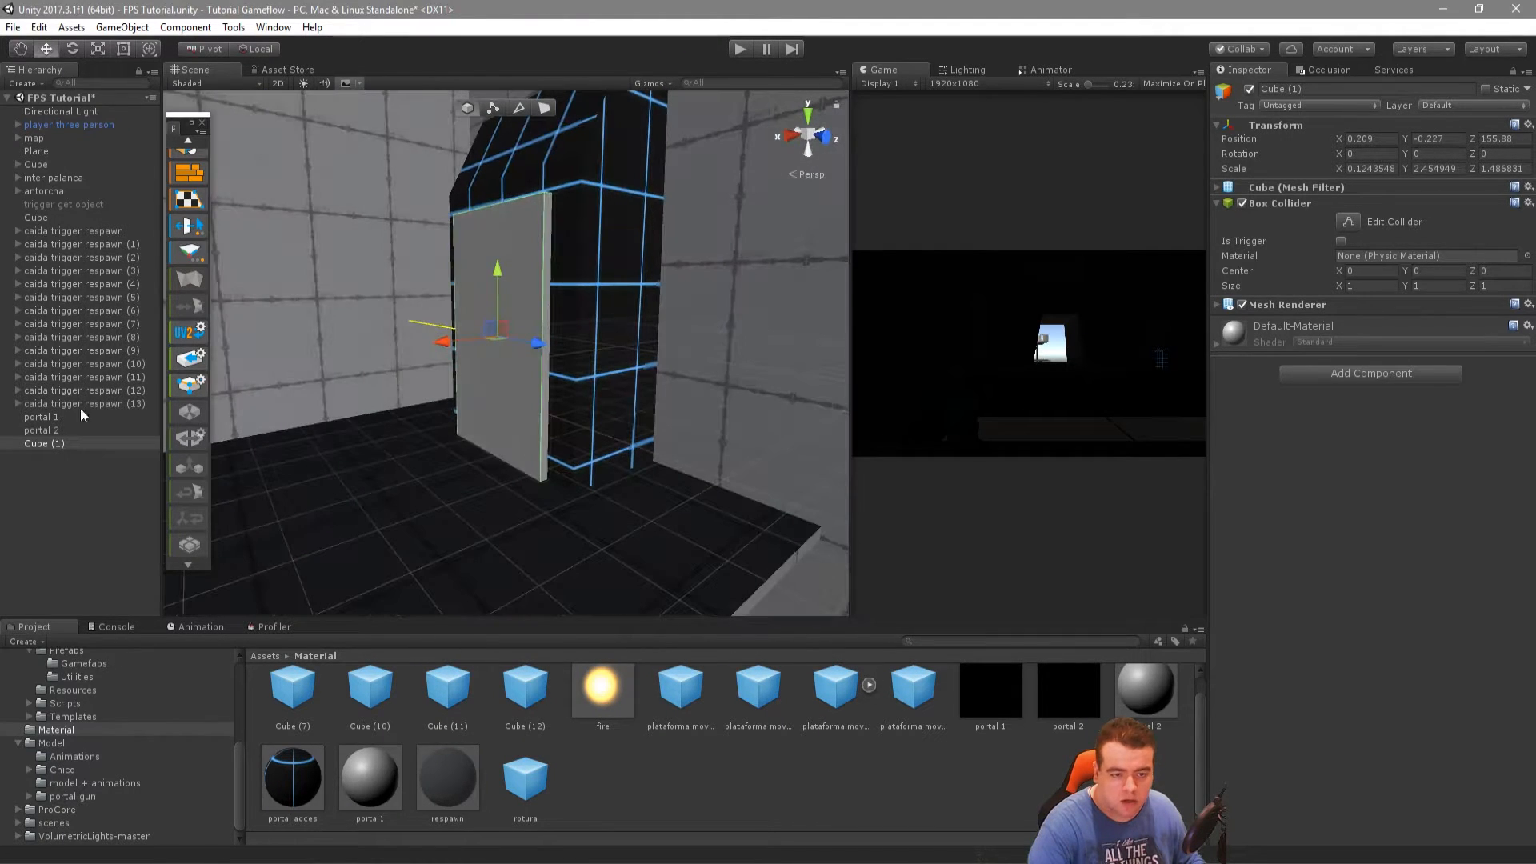
right_click(37, 443)
click(104, 583)
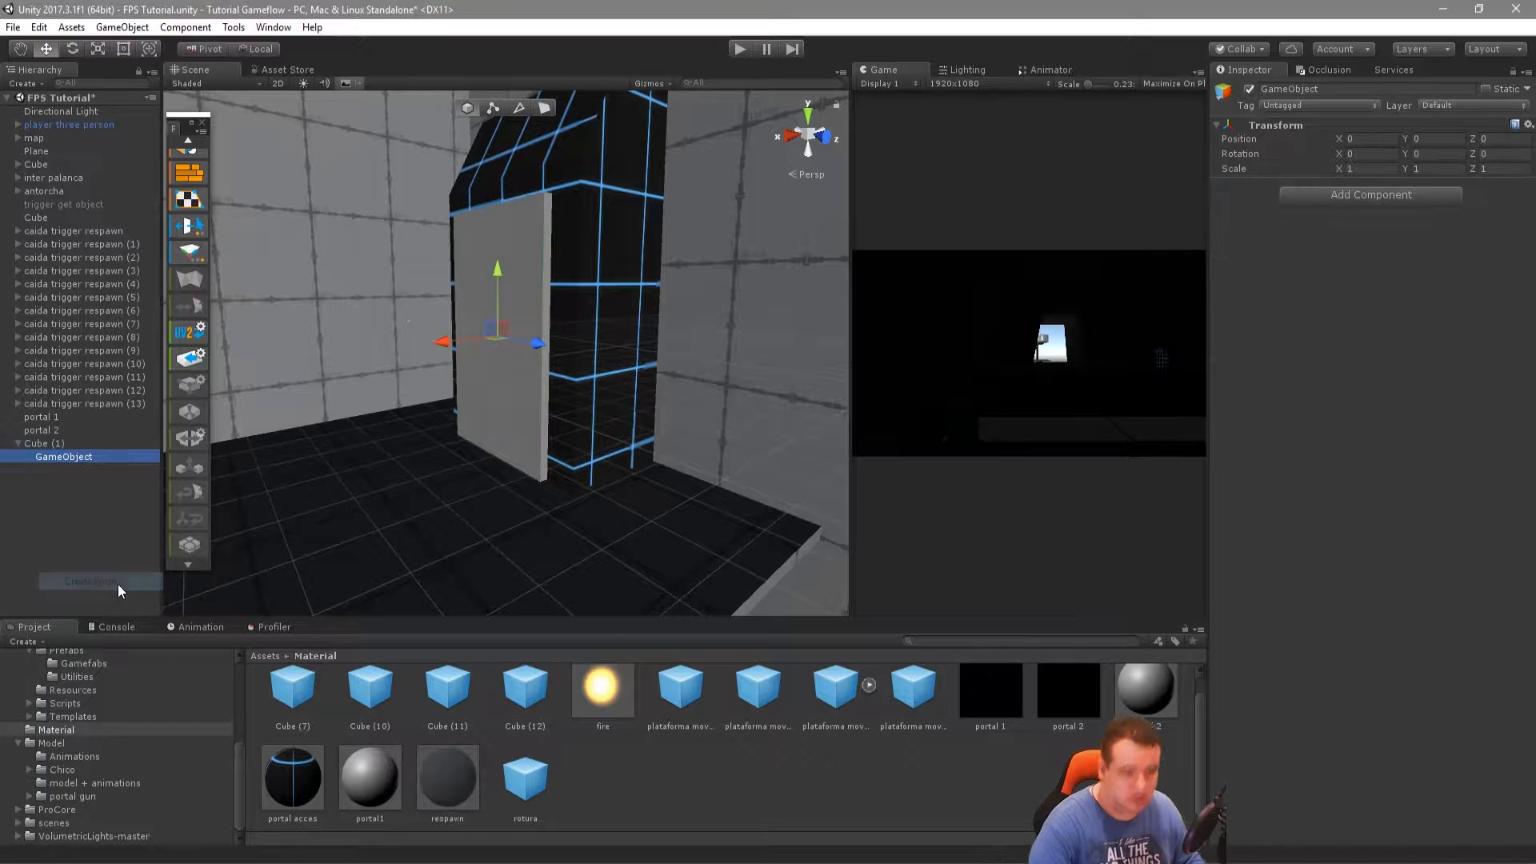
key(ctrl+z)
Rename the thin panel Cube (1) as entrance
right_click(62, 443)
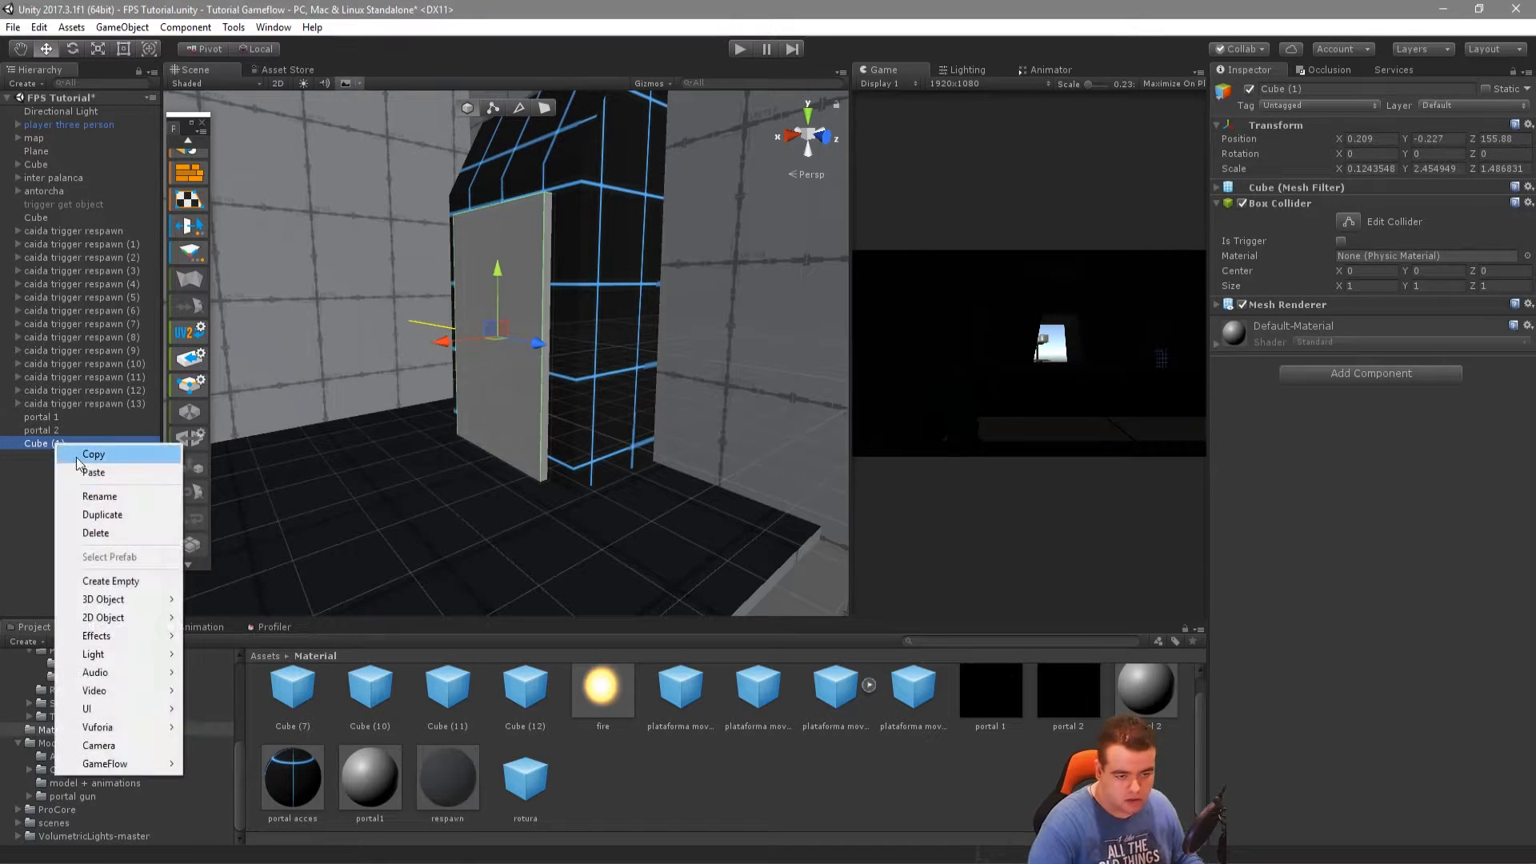
click(89, 500)
text(entra)
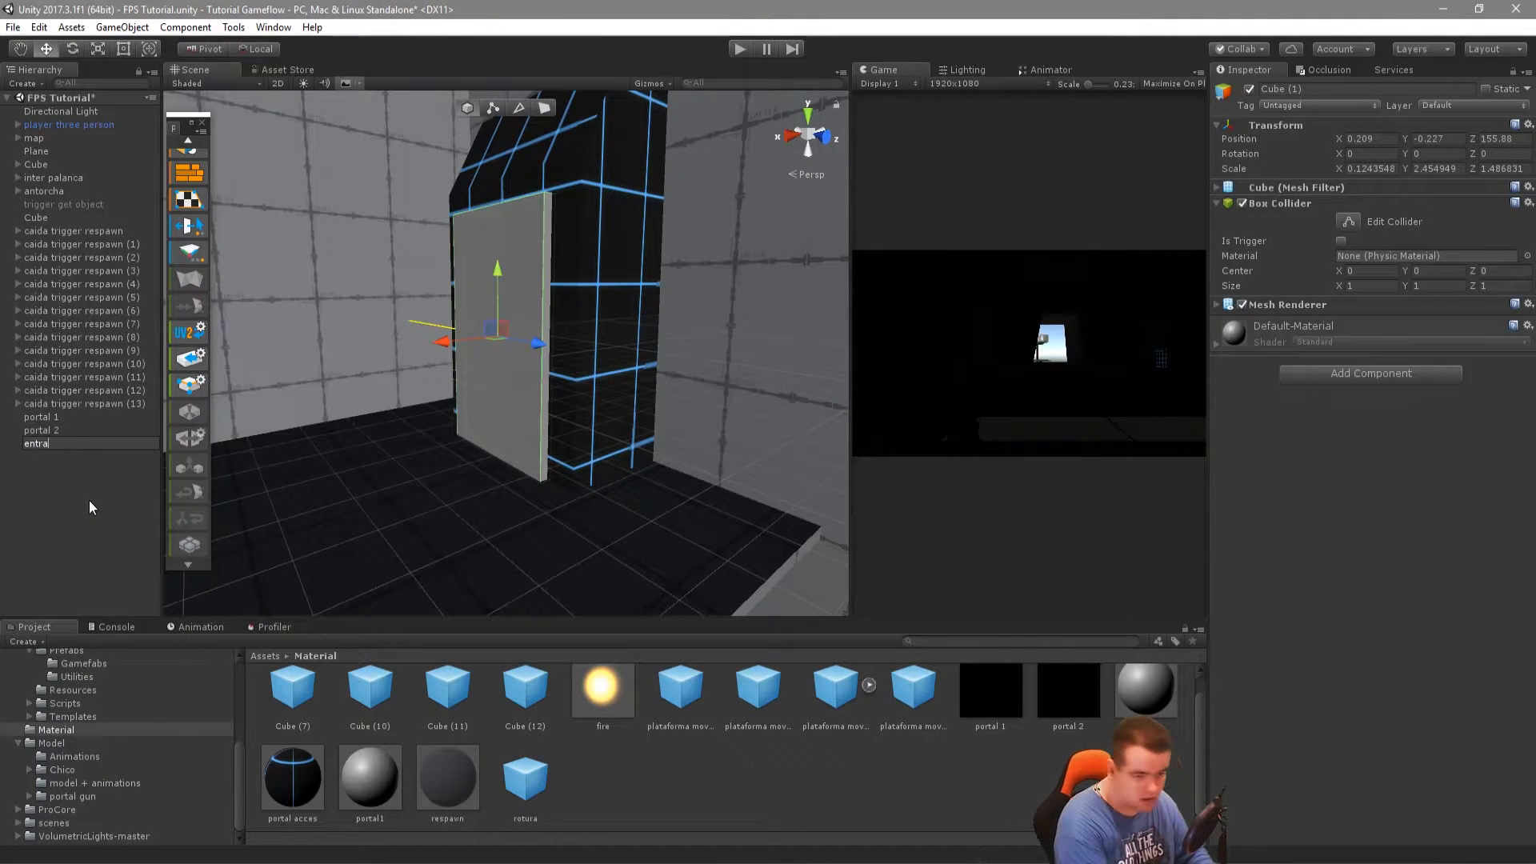
text(nce)
key(Return)
Make the entrance panel's Box Collider a trigger and add a GameFlow component to the panel
key(f)
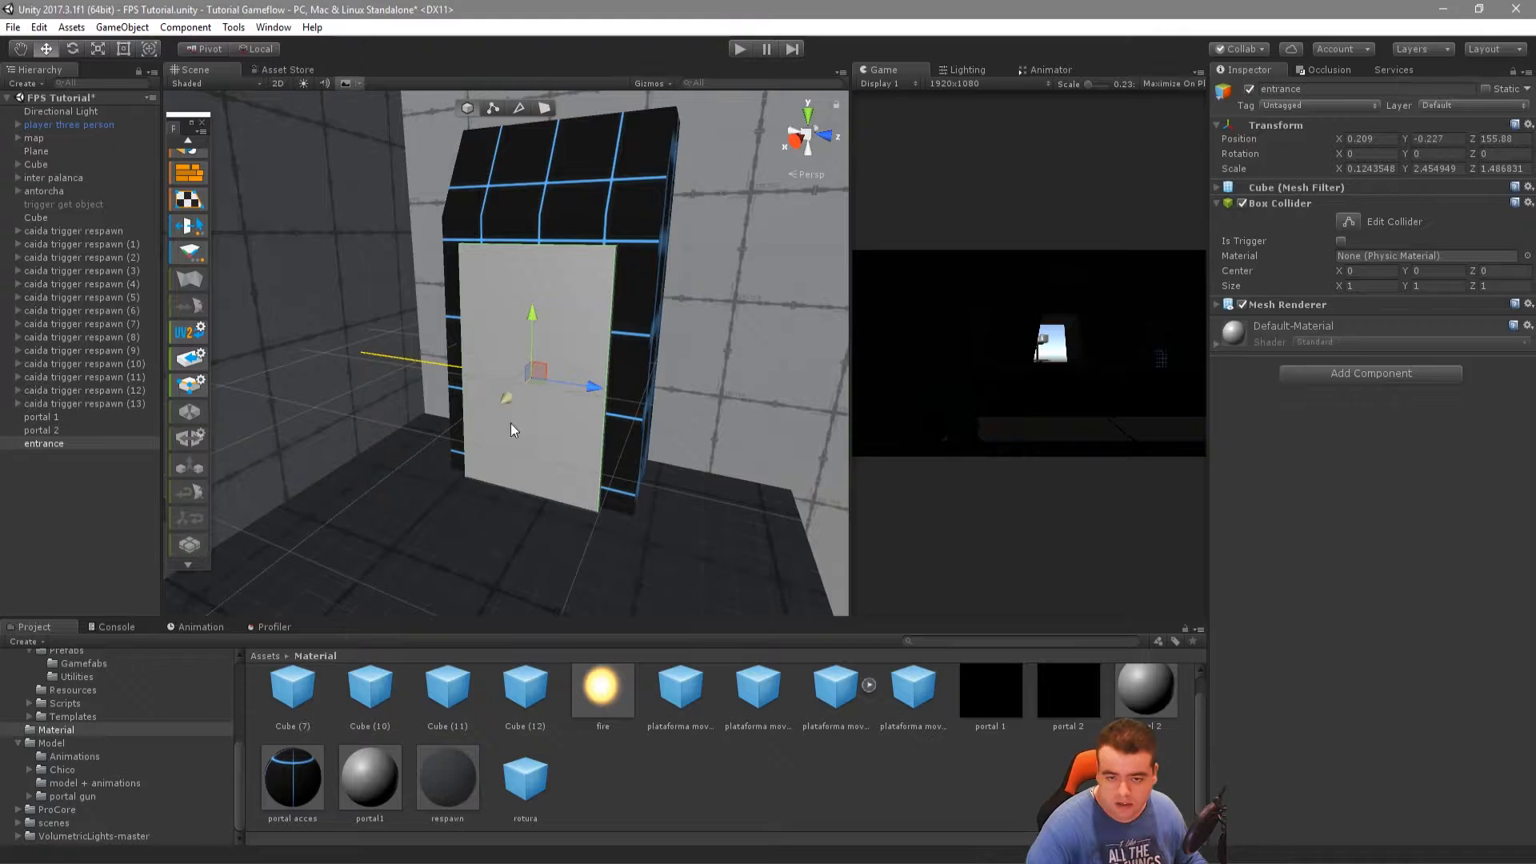
alt+drag(514, 430, 586, 488)
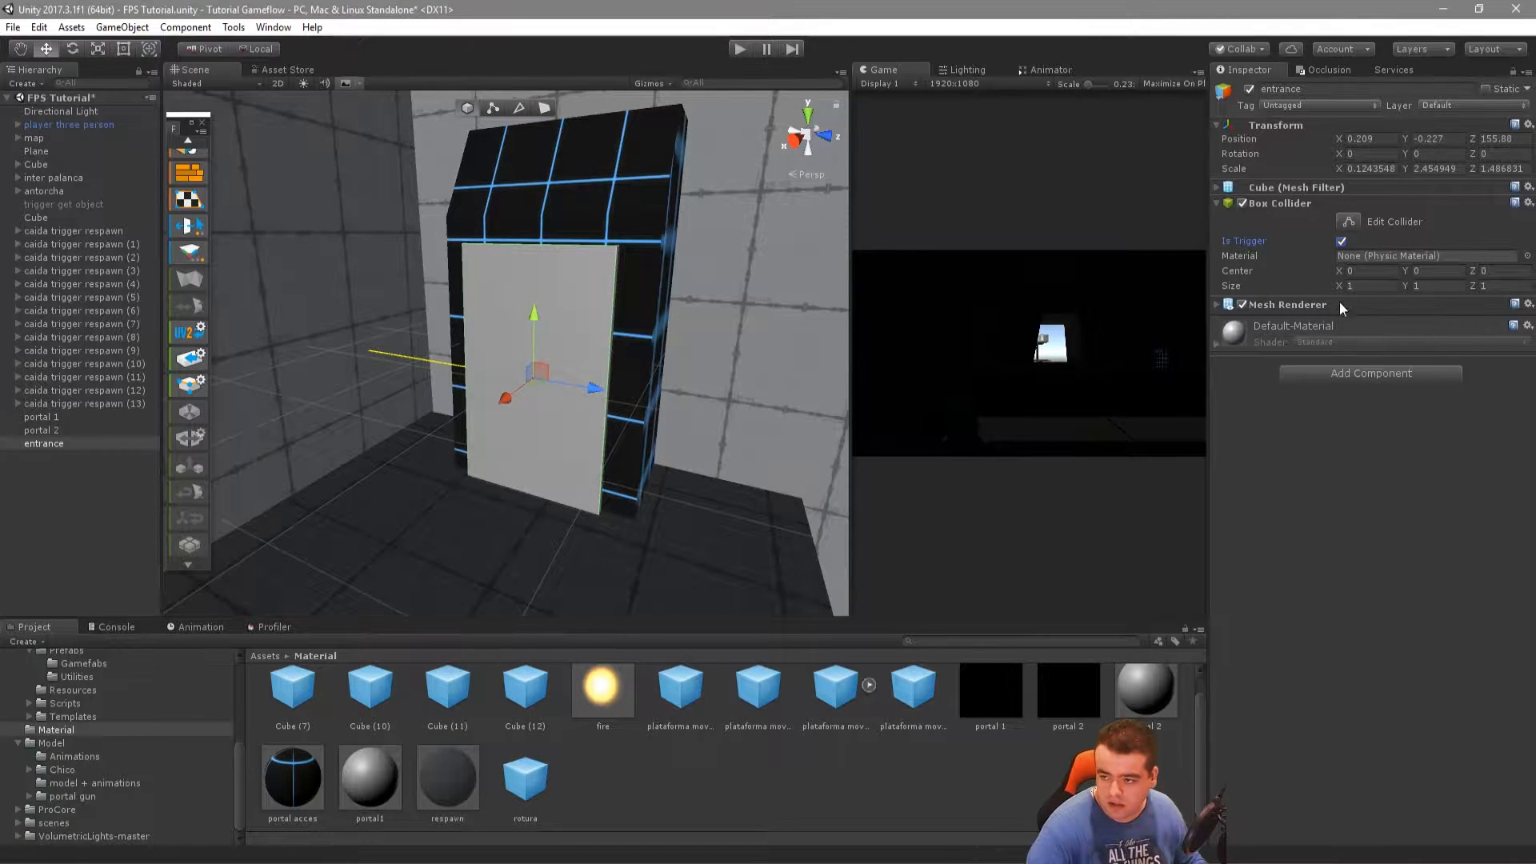
click(1352, 376)
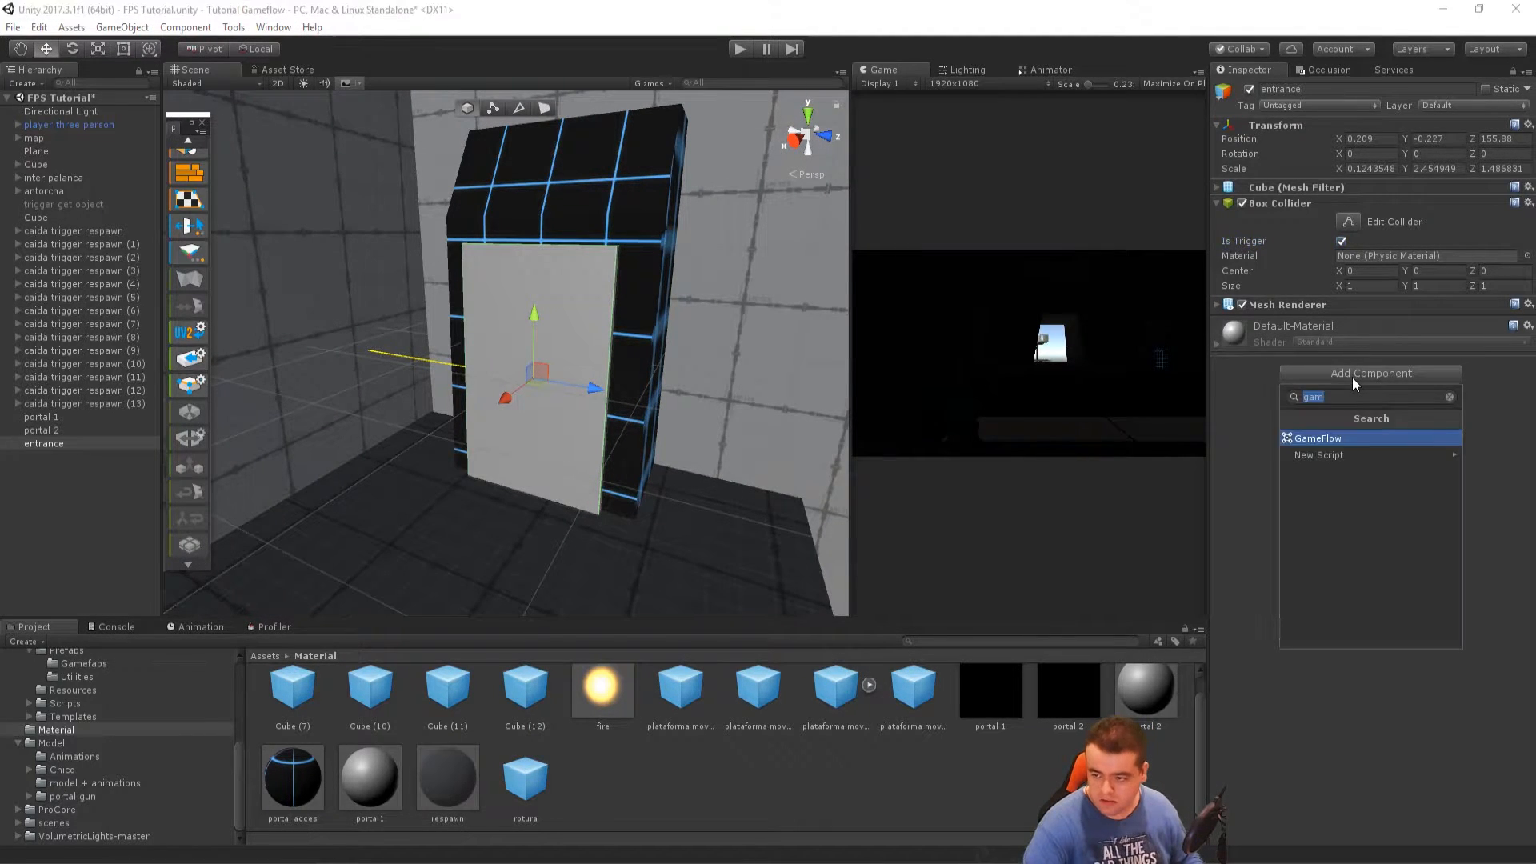
click(1340, 437)
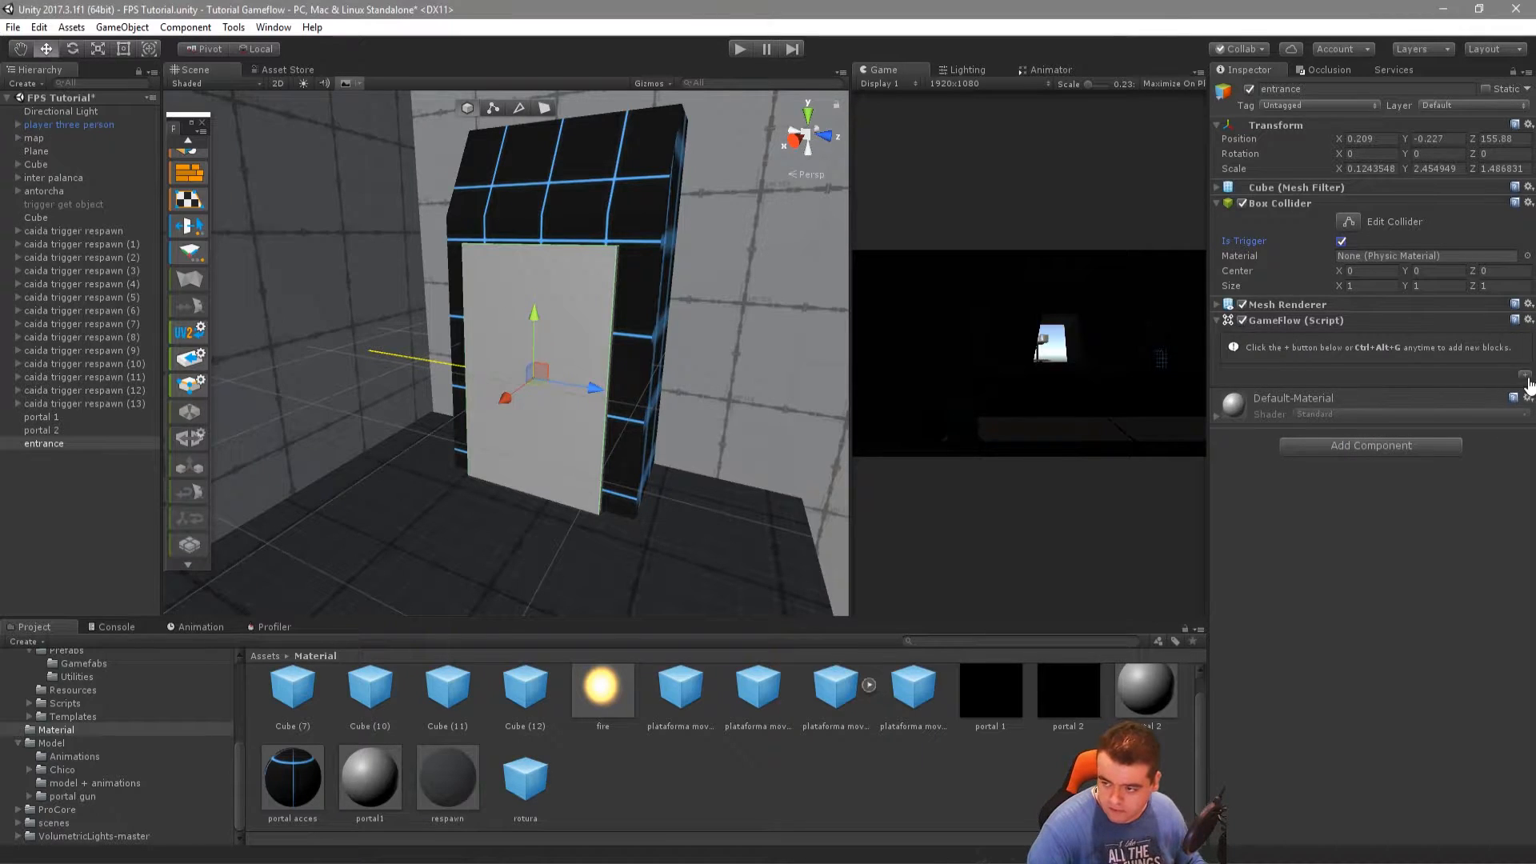
click(1525, 375)
click(1111, 191)
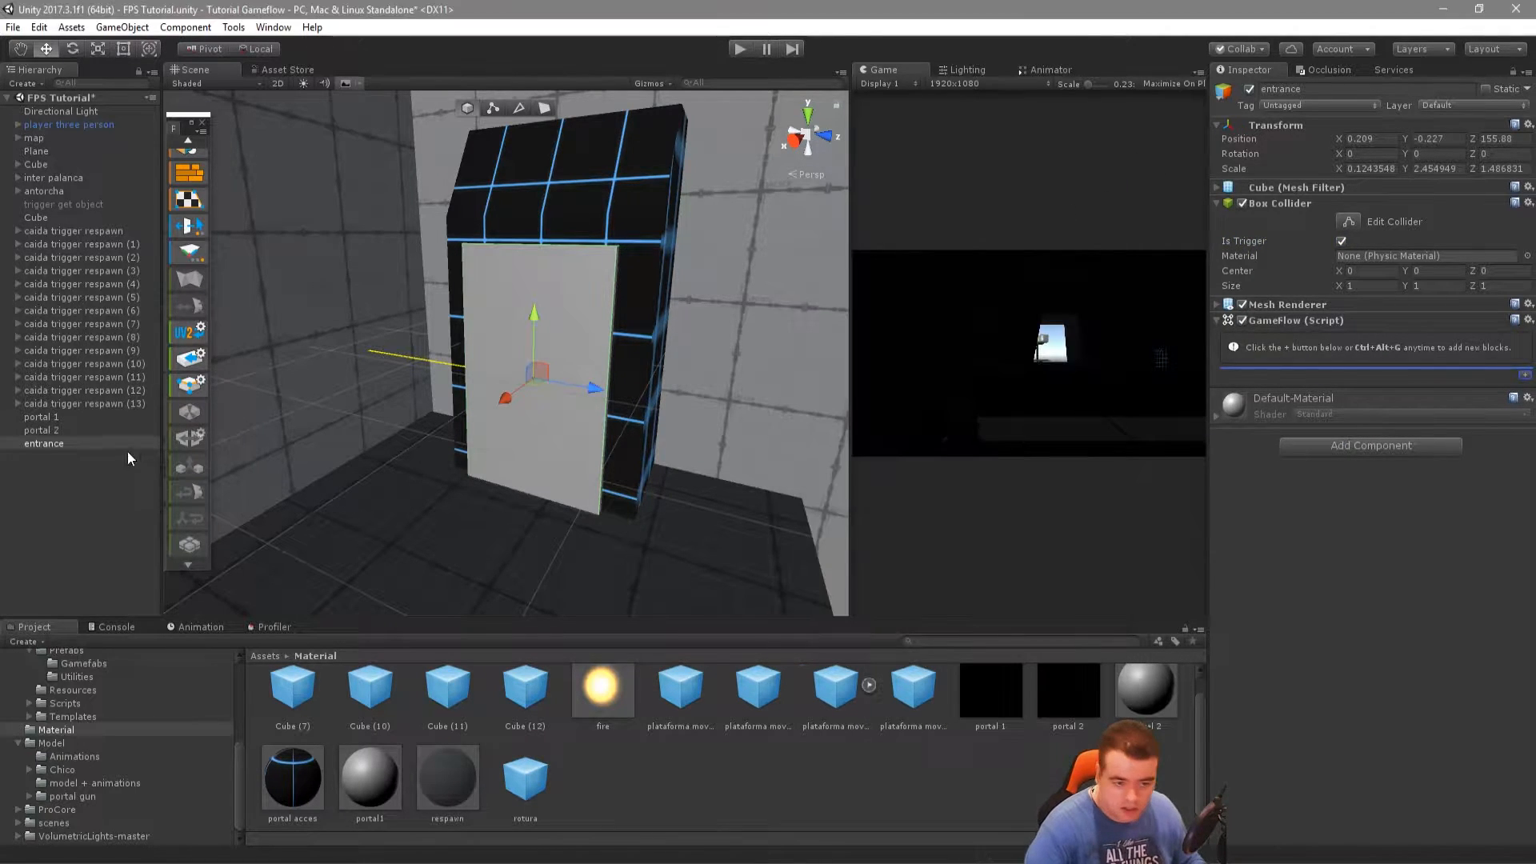
Nest entrance under portal 1, and duplicate it as a second panel named exit
drag(50, 416, 58, 419)
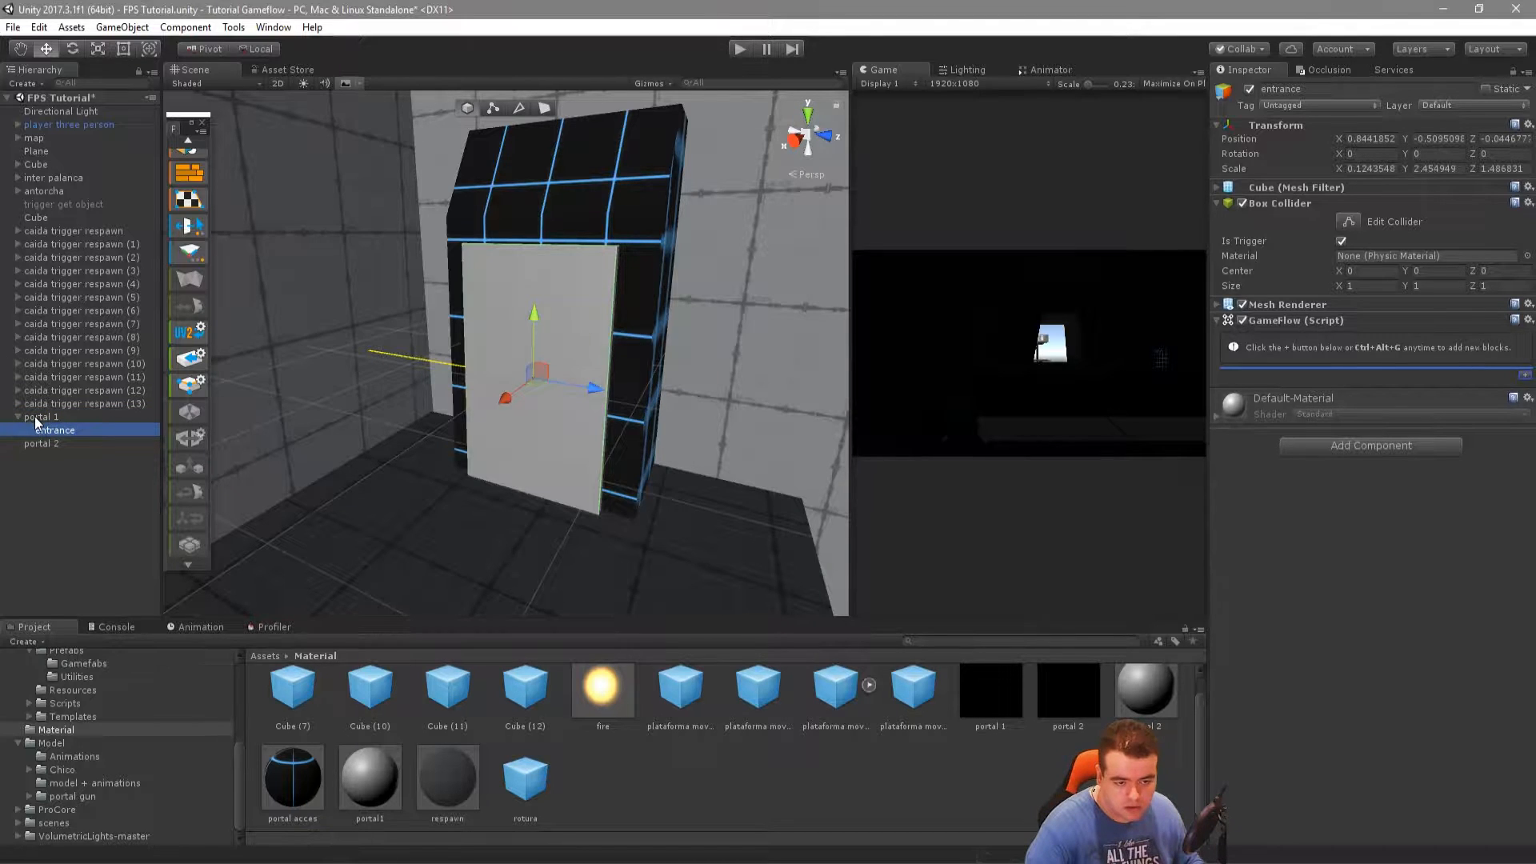
middle_drag(509, 384, 512, 373)
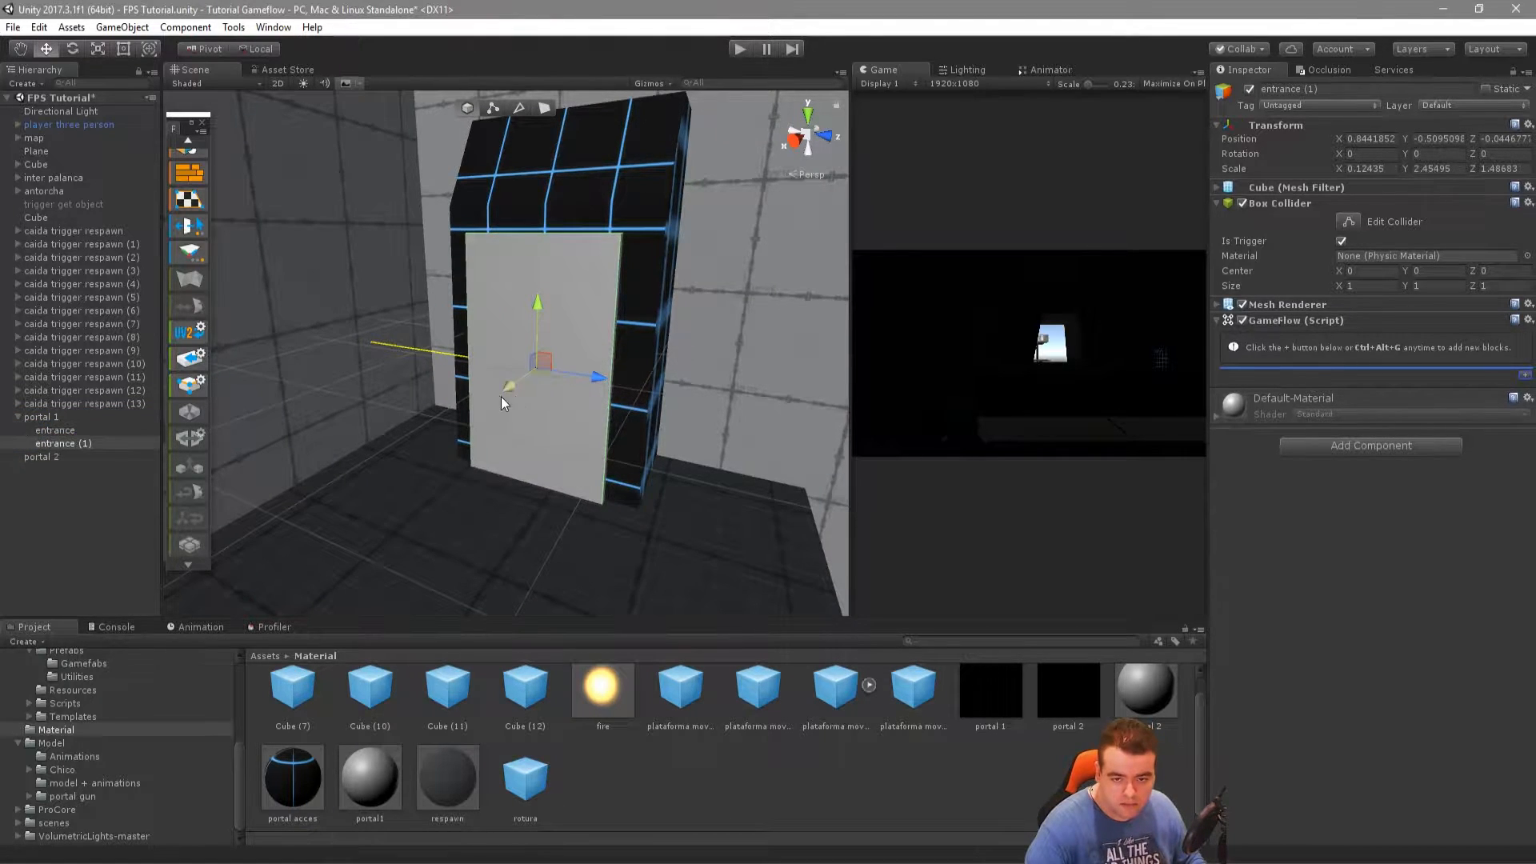
click(59, 443)
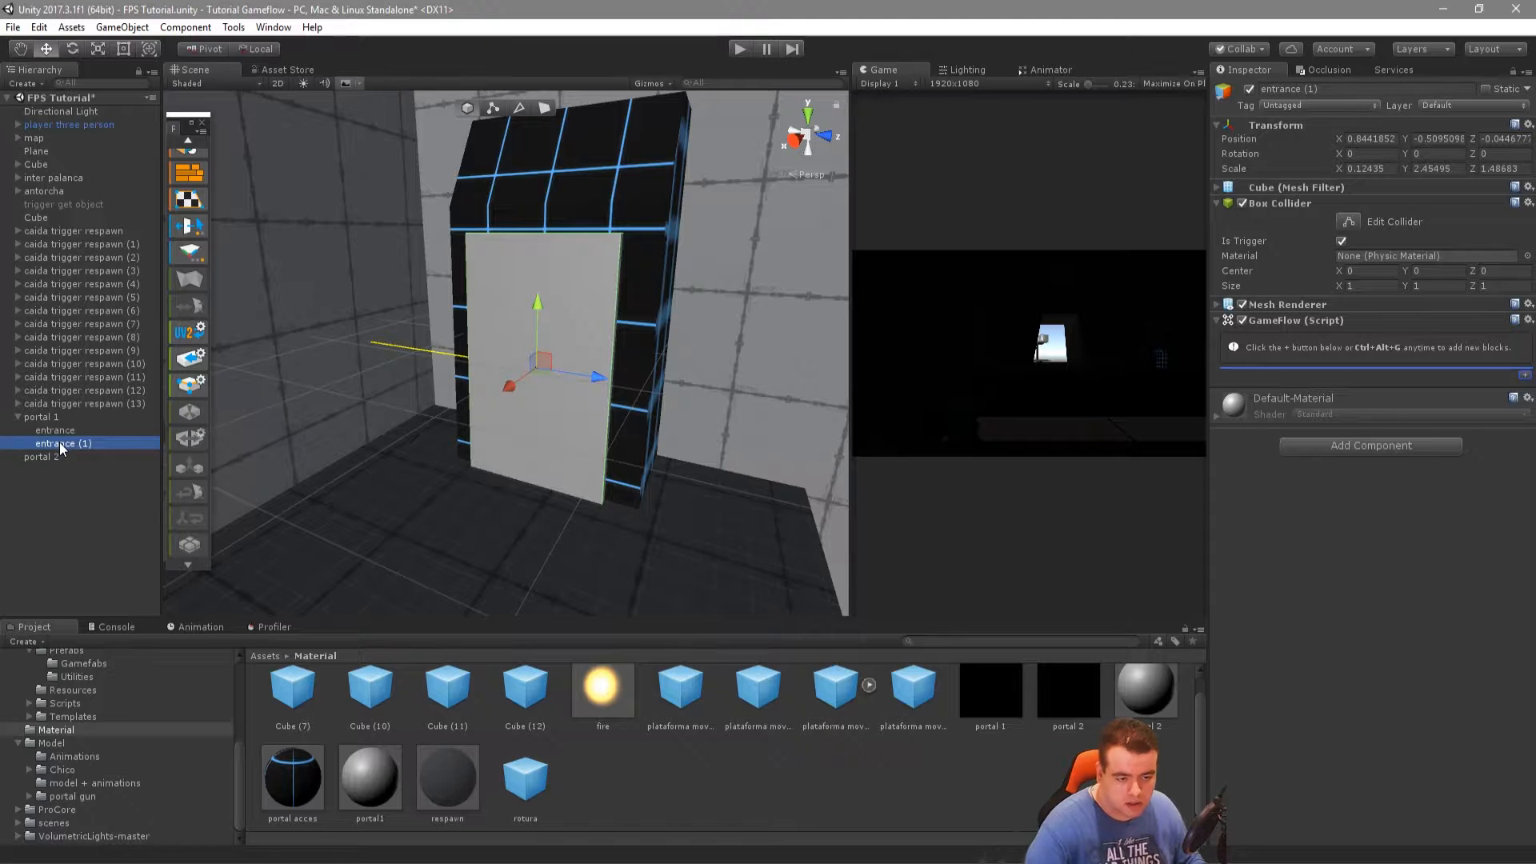
text(exit)
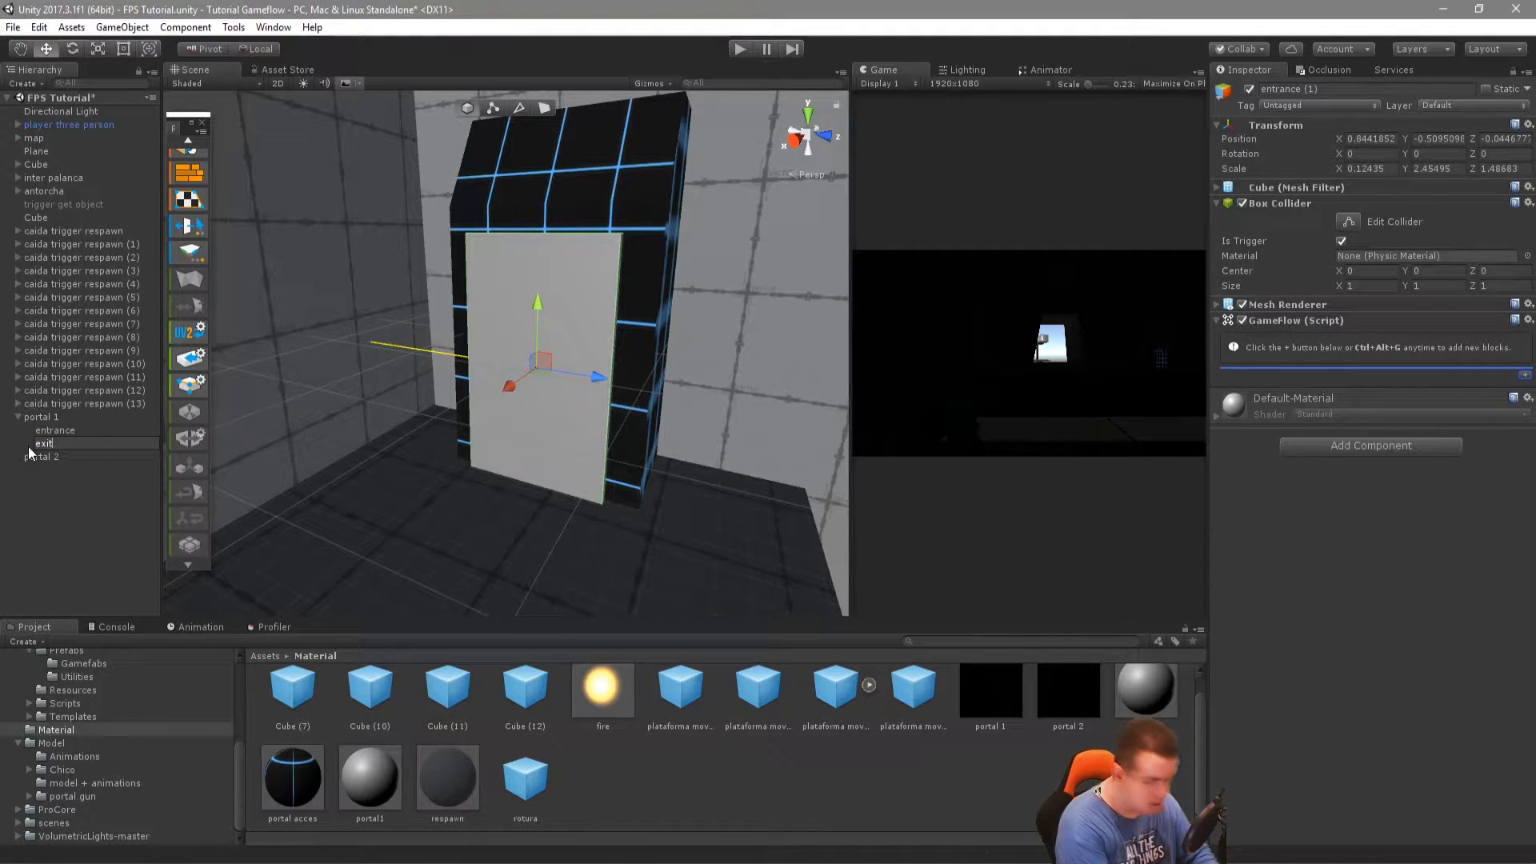
key(Return)
Nest exit under portal 2 and place it at that portal's front, at local position about X 1.102, Y -0.595, Z 0
drag(36, 445, 40, 459)
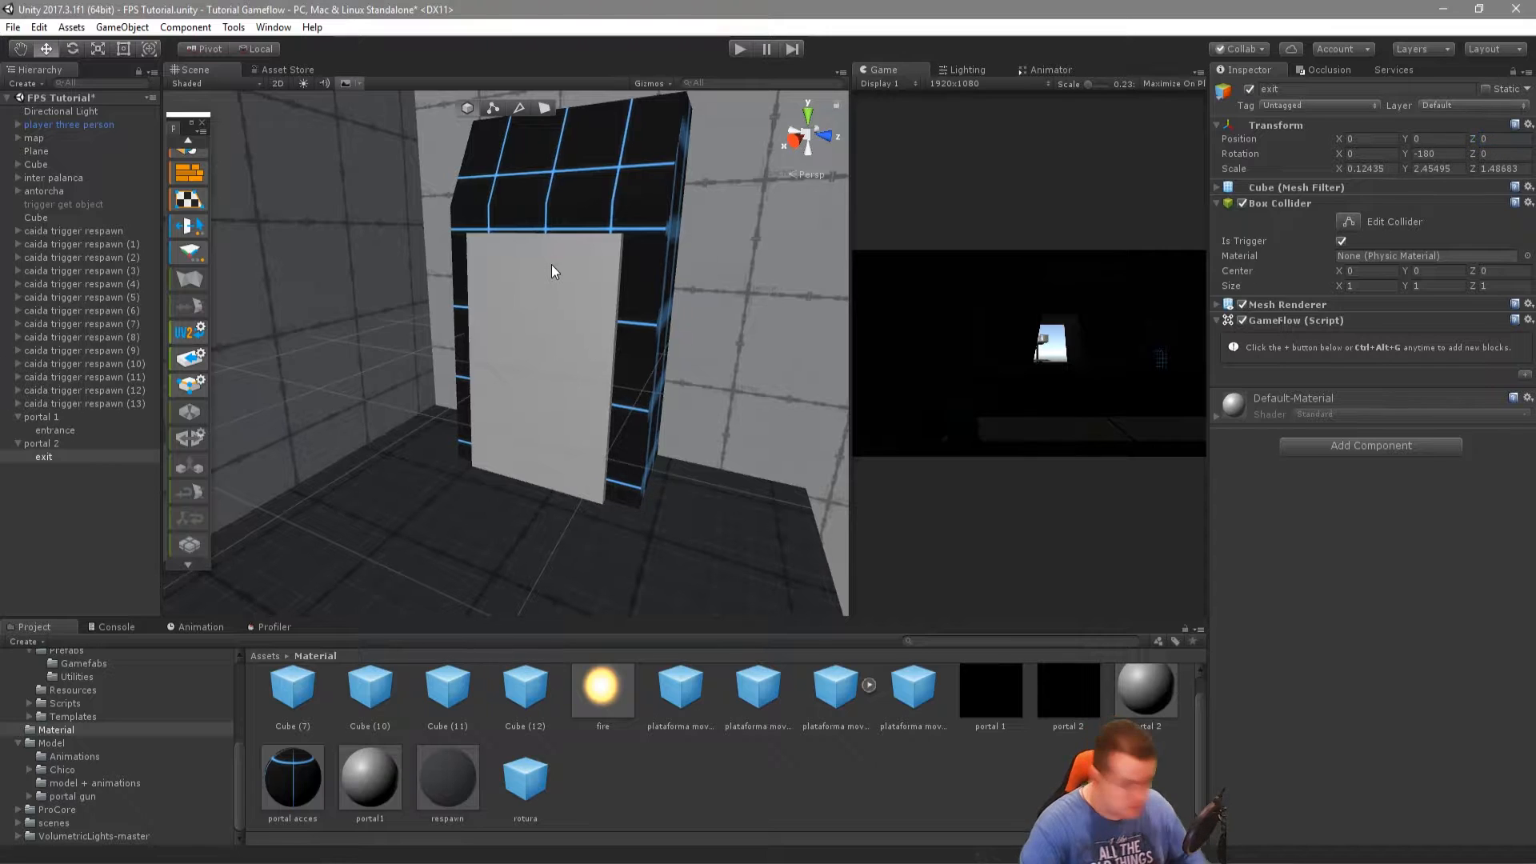
key(f)
alt+drag(294, 392, 508, 378)
alt+drag(471, 444, 572, 404)
drag(572, 271, 577, 320)
alt+drag(468, 420, 523, 356)
key(z)
middle_drag(516, 376, 466, 391)
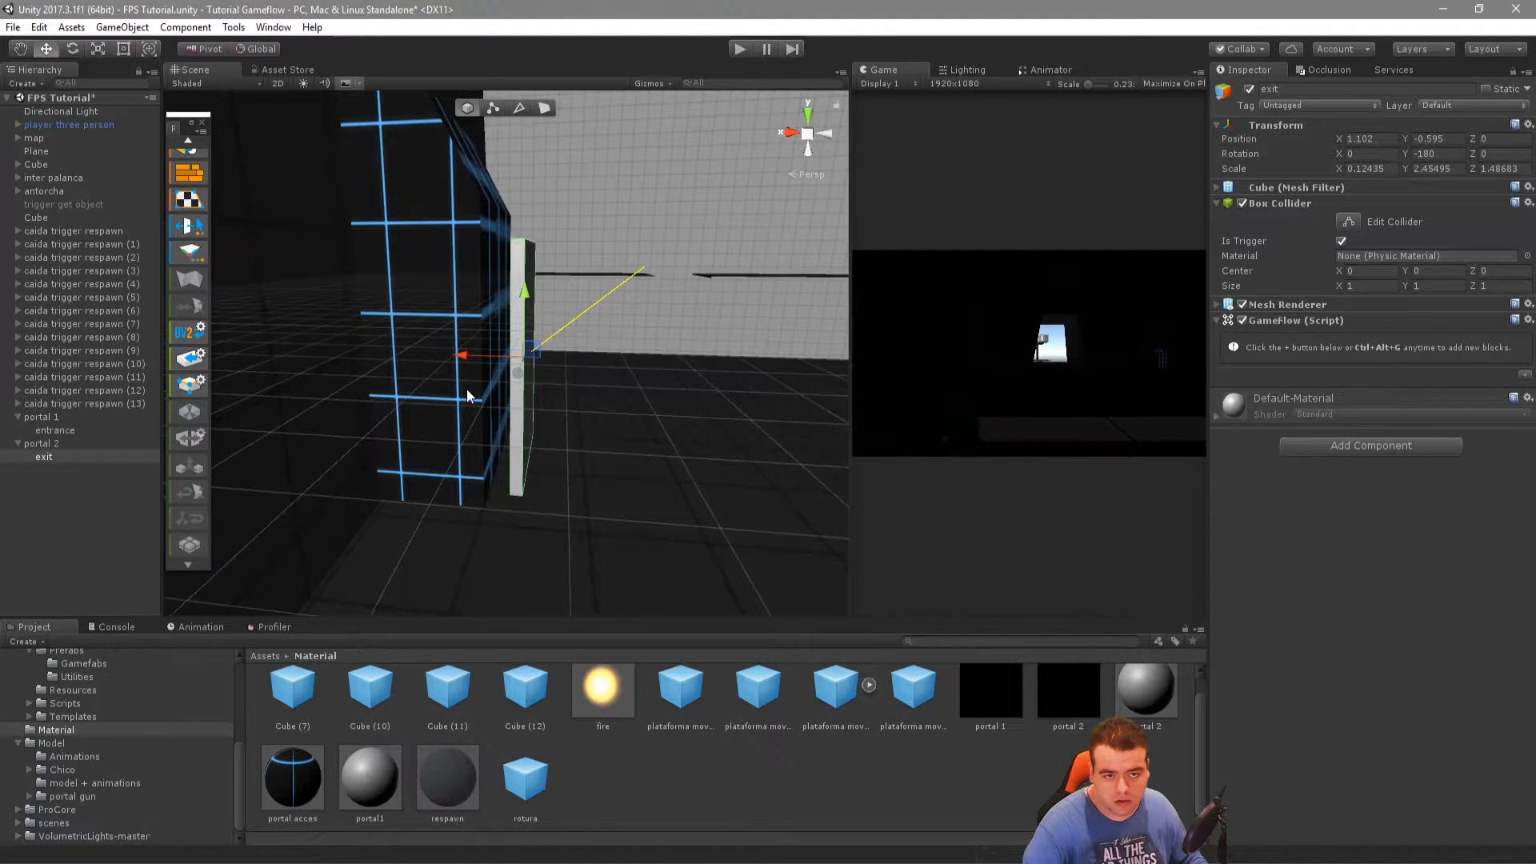
Rotate the exit panel to -270° around Y and switch the transform handle to local orientation
key(e)
drag(551, 376, 521, 391)
key(w)
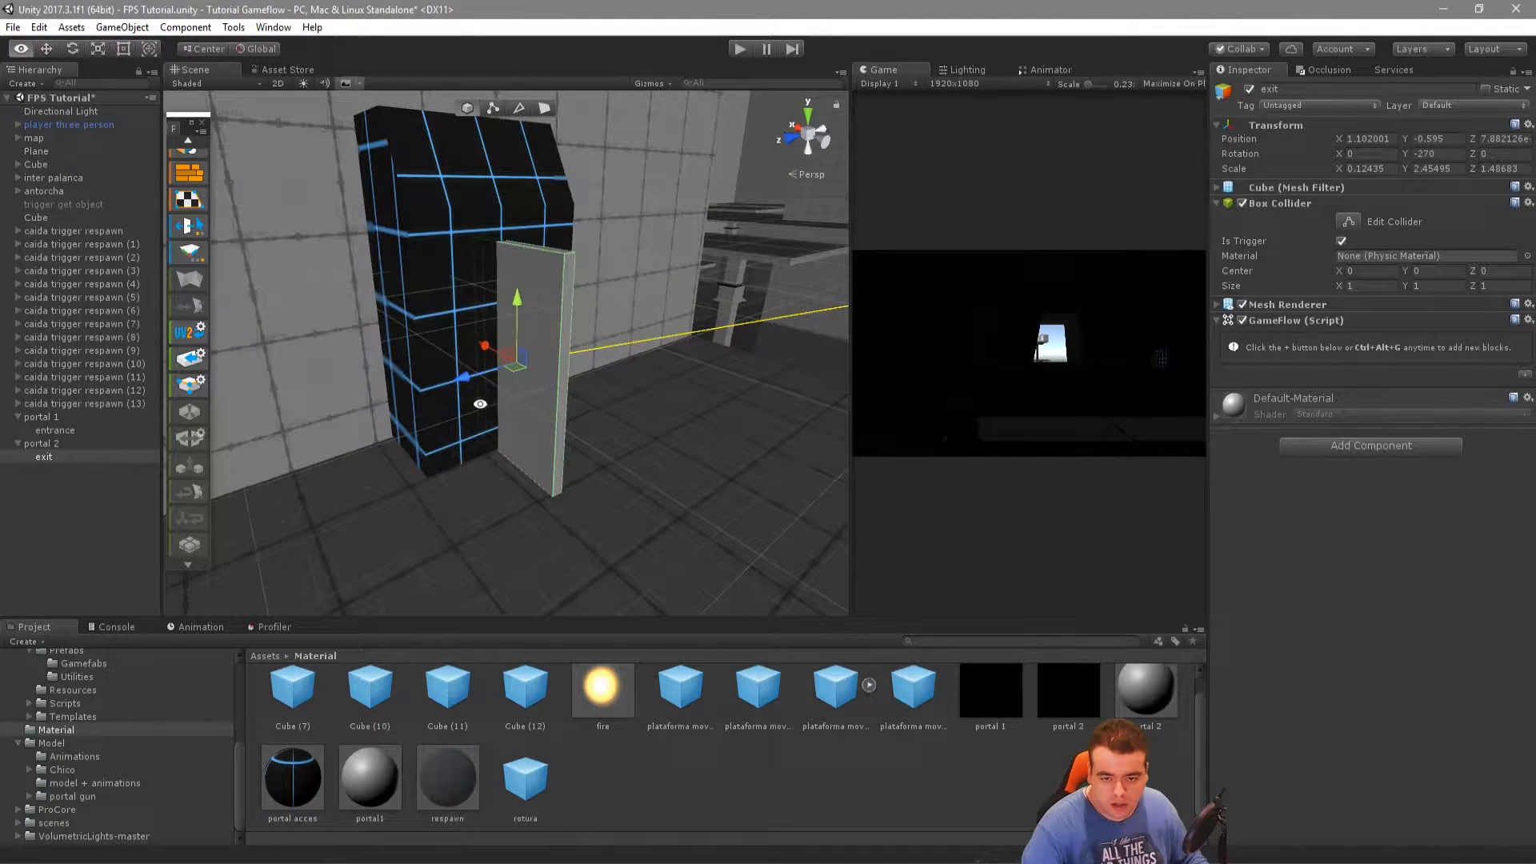
key(z)
key(x)
alt+drag(559, 408, 595, 444)
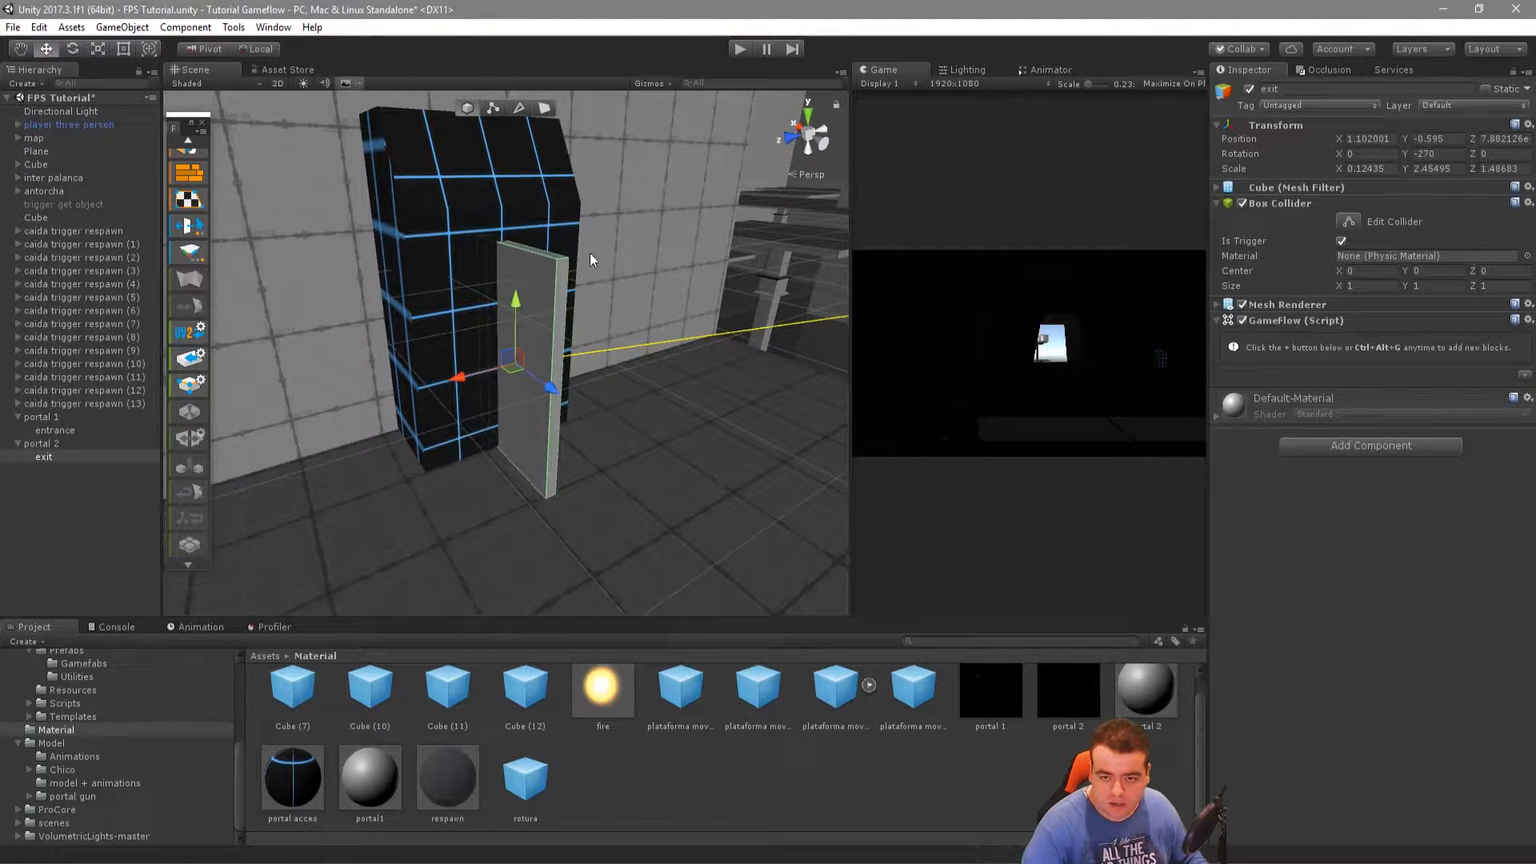
Rescale the exit panel to about 1.89 × 2.45 × 0.12 and shift it to about X 1.138 against portal 2
alt+drag(482, 446, 664, 415)
key(r)
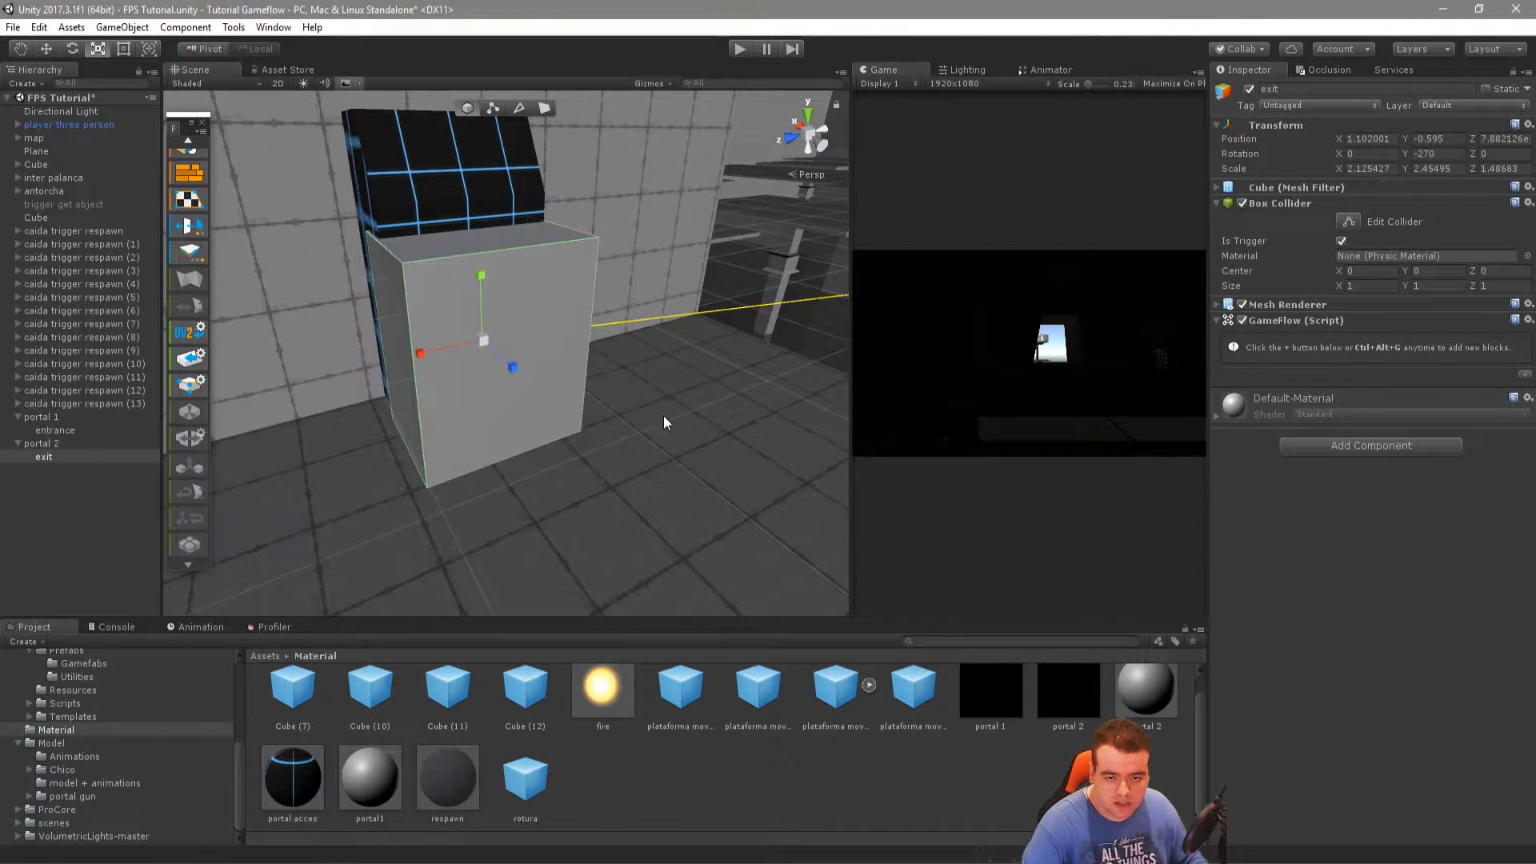
drag(432, 358, 525, 362)
key(w)
Remove the GameFlow component from the exit panel
click(1528, 320)
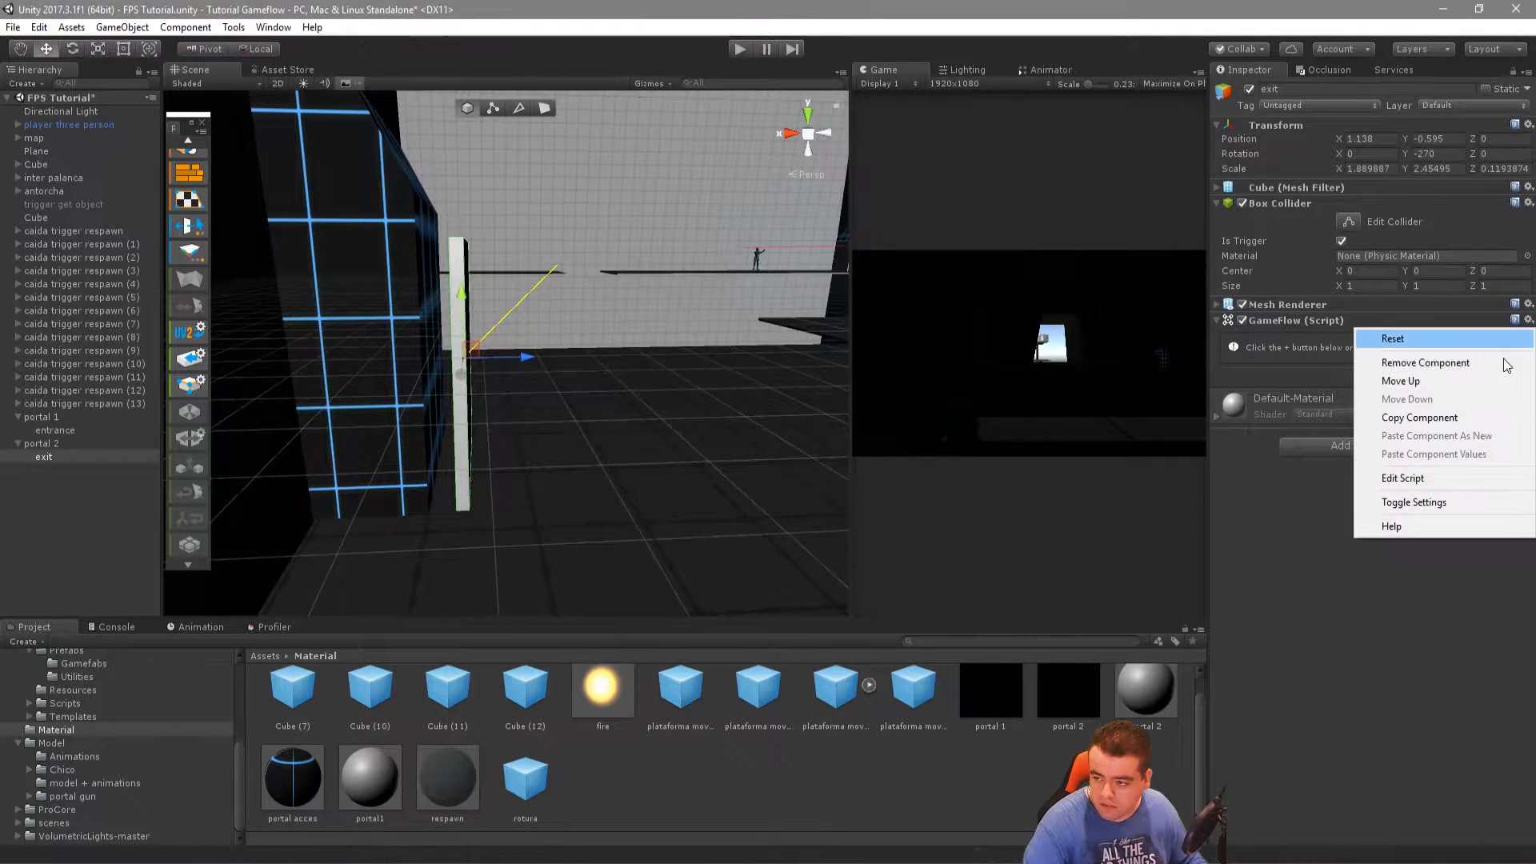
click(1479, 364)
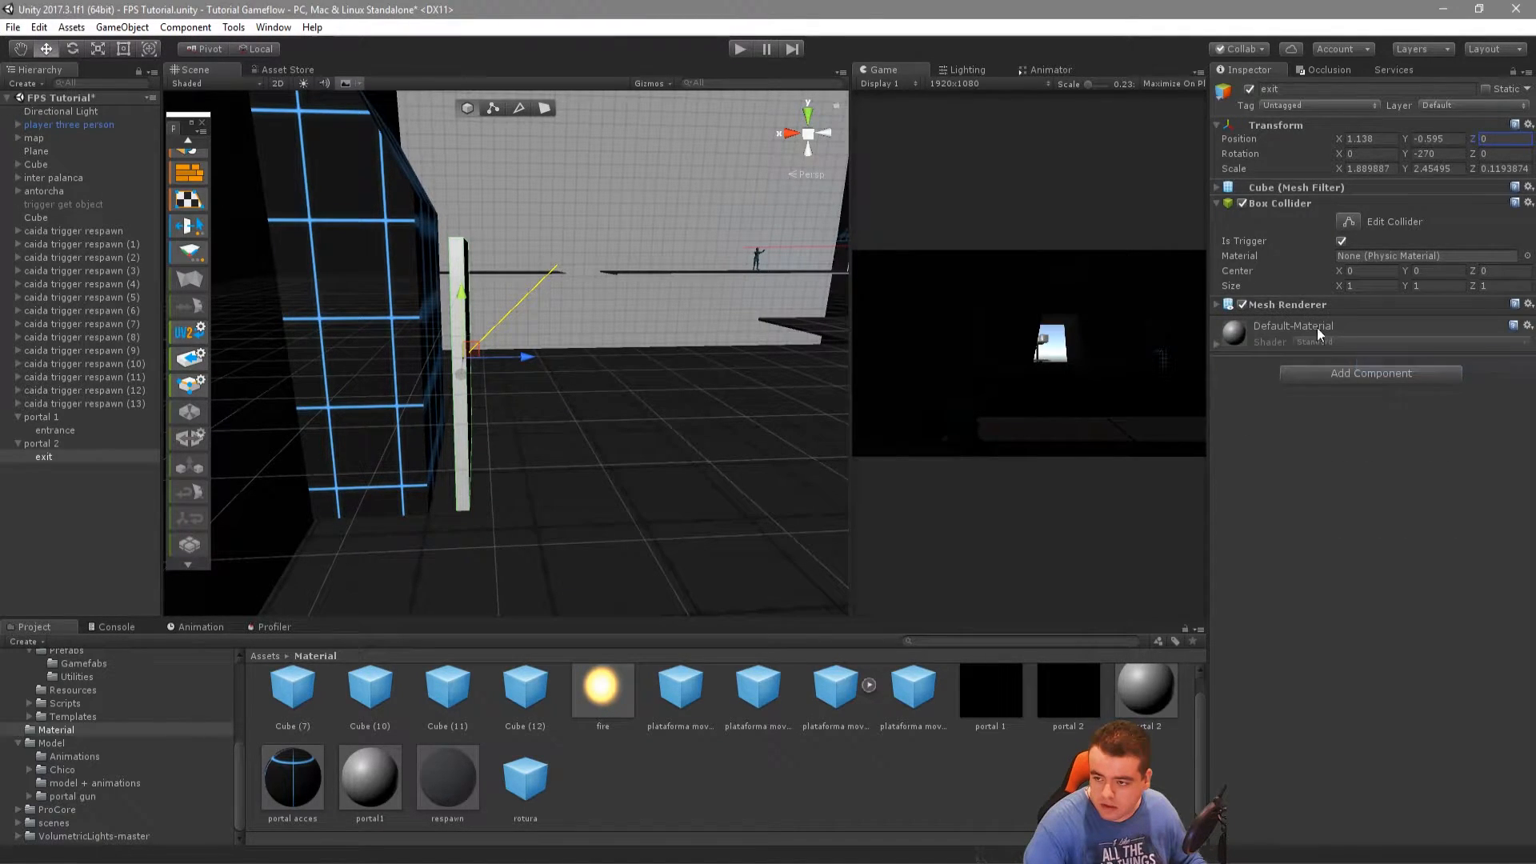
Rotate the entrance panel in front of portal 1 to 90° around Y
click(51, 429)
key(f)
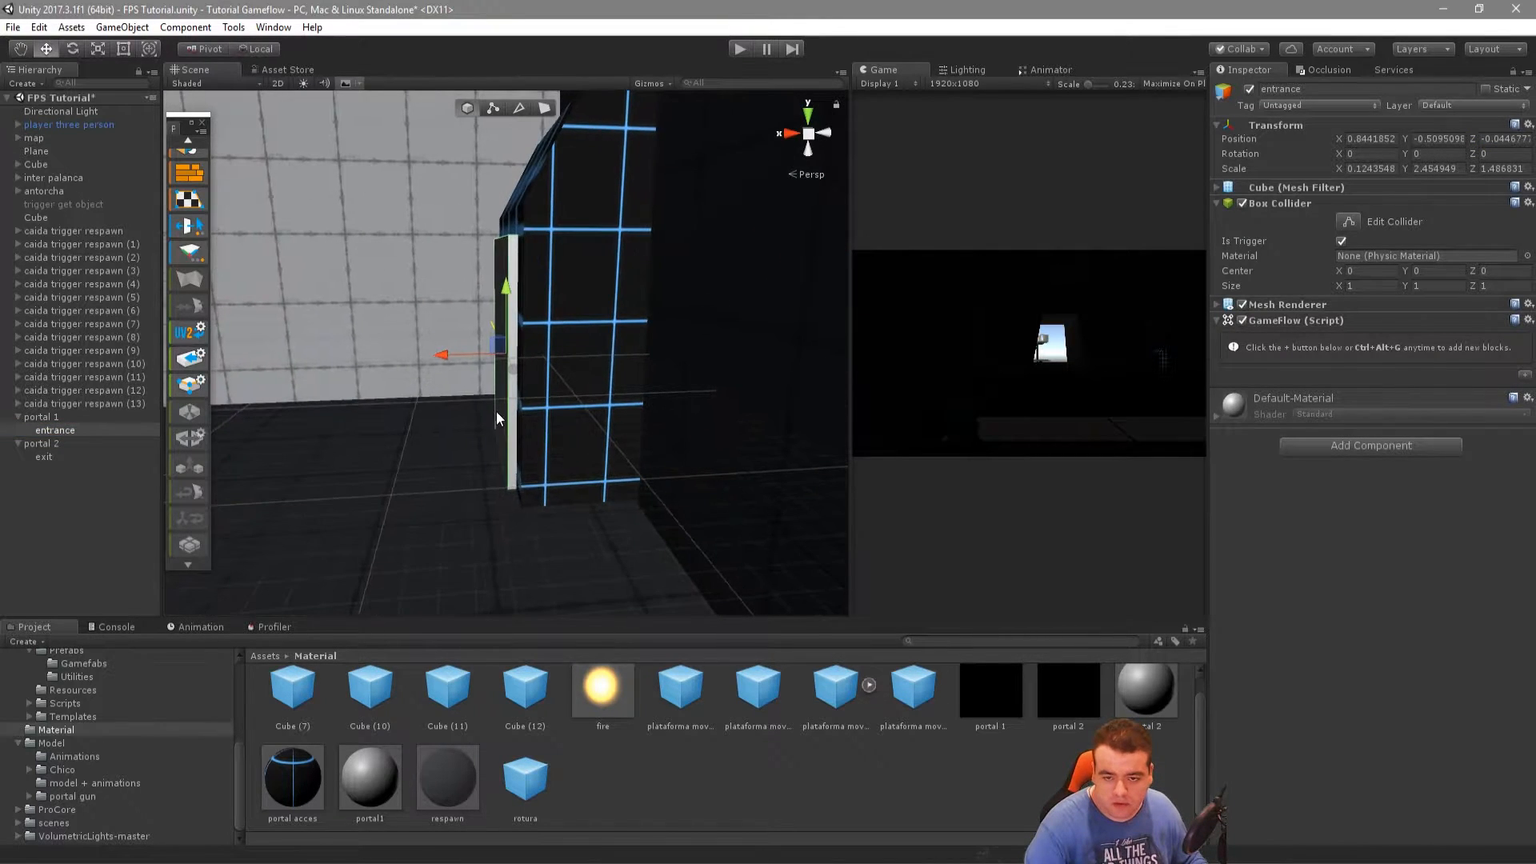
alt+drag(472, 454, 520, 432)
key(e)
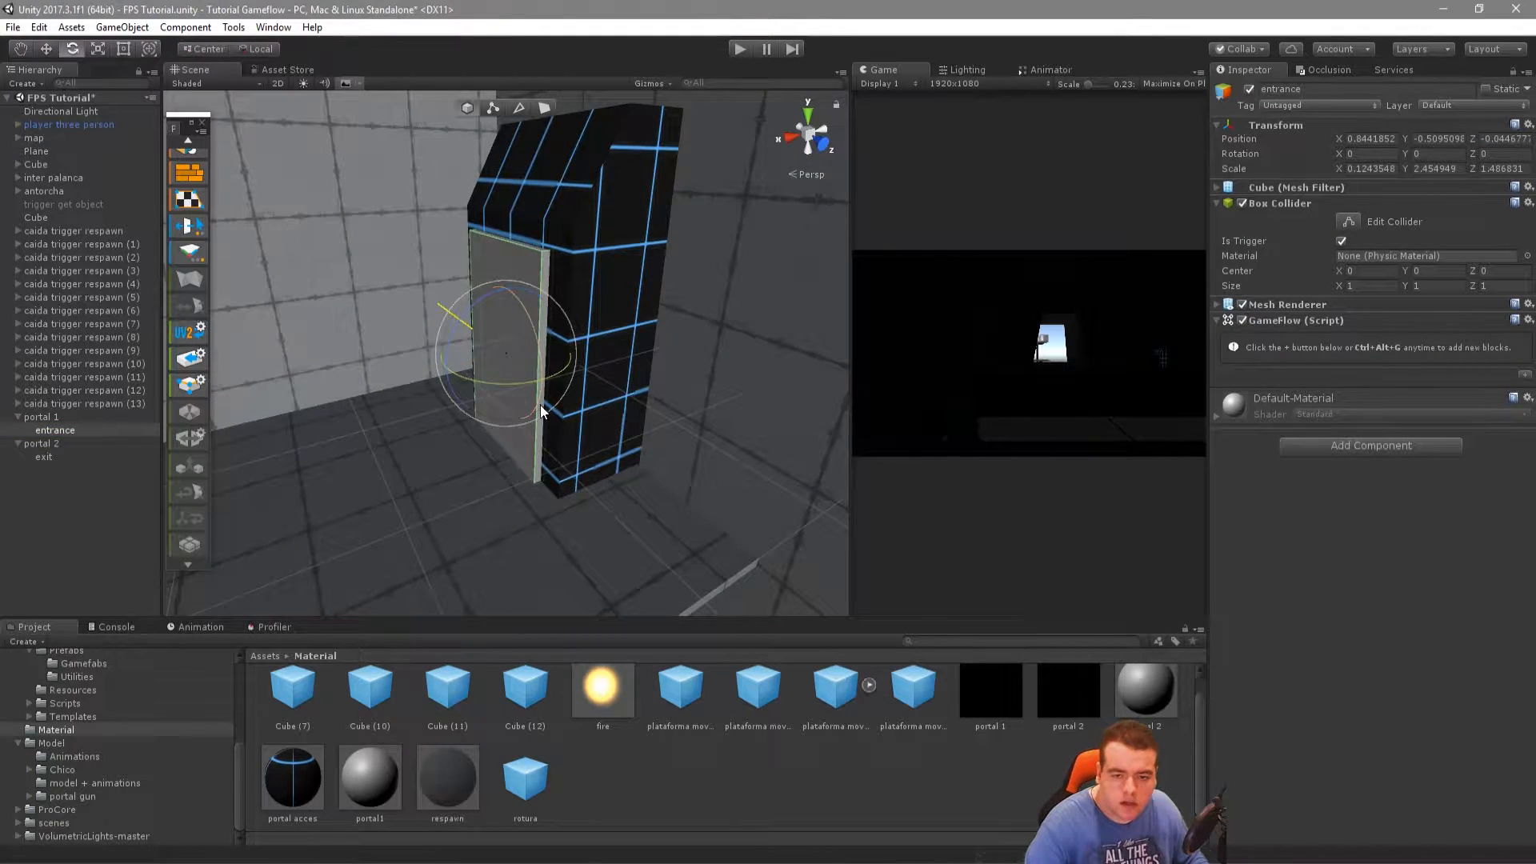
drag(517, 378, 429, 401)
Rescale the entrance panel to about 1.91 × 2.45 × 0.16 and shift it to about X 0.833 against portal 1
key(r)
drag(475, 345, 368, 346)
drag(485, 318, 432, 408)
alt+drag(434, 347, 525, 440)
key(w)
drag(454, 369, 453, 368)
scroll(529, 422, down, 2)
alt+drag(529, 422, 691, 426)
key(f)
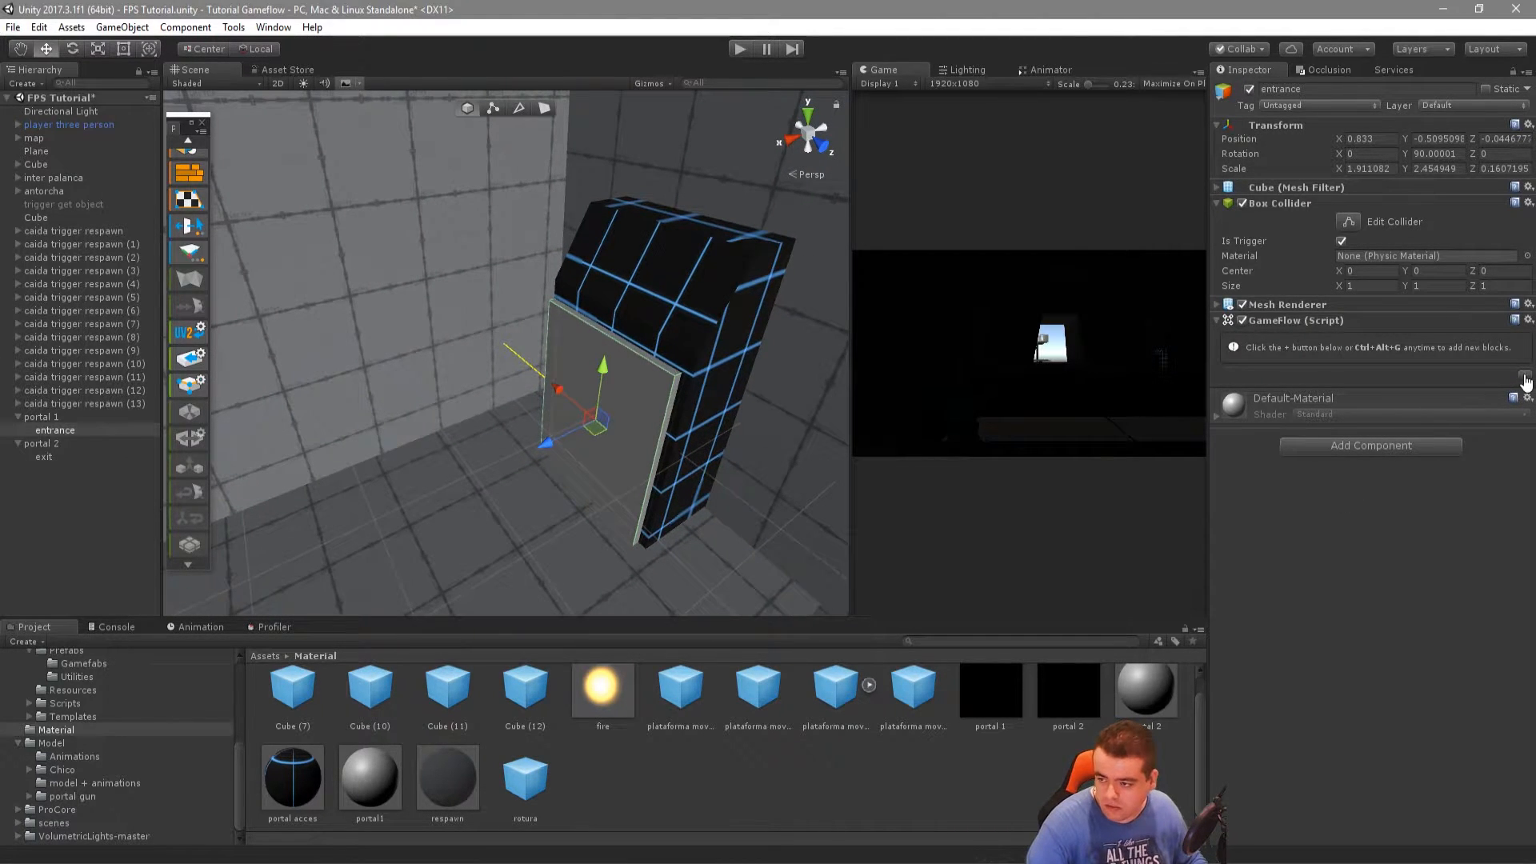
Add an On Trigger Enter block to the entrance panel's GameFlow component
click(1525, 376)
scroll(829, 600, down, 10)
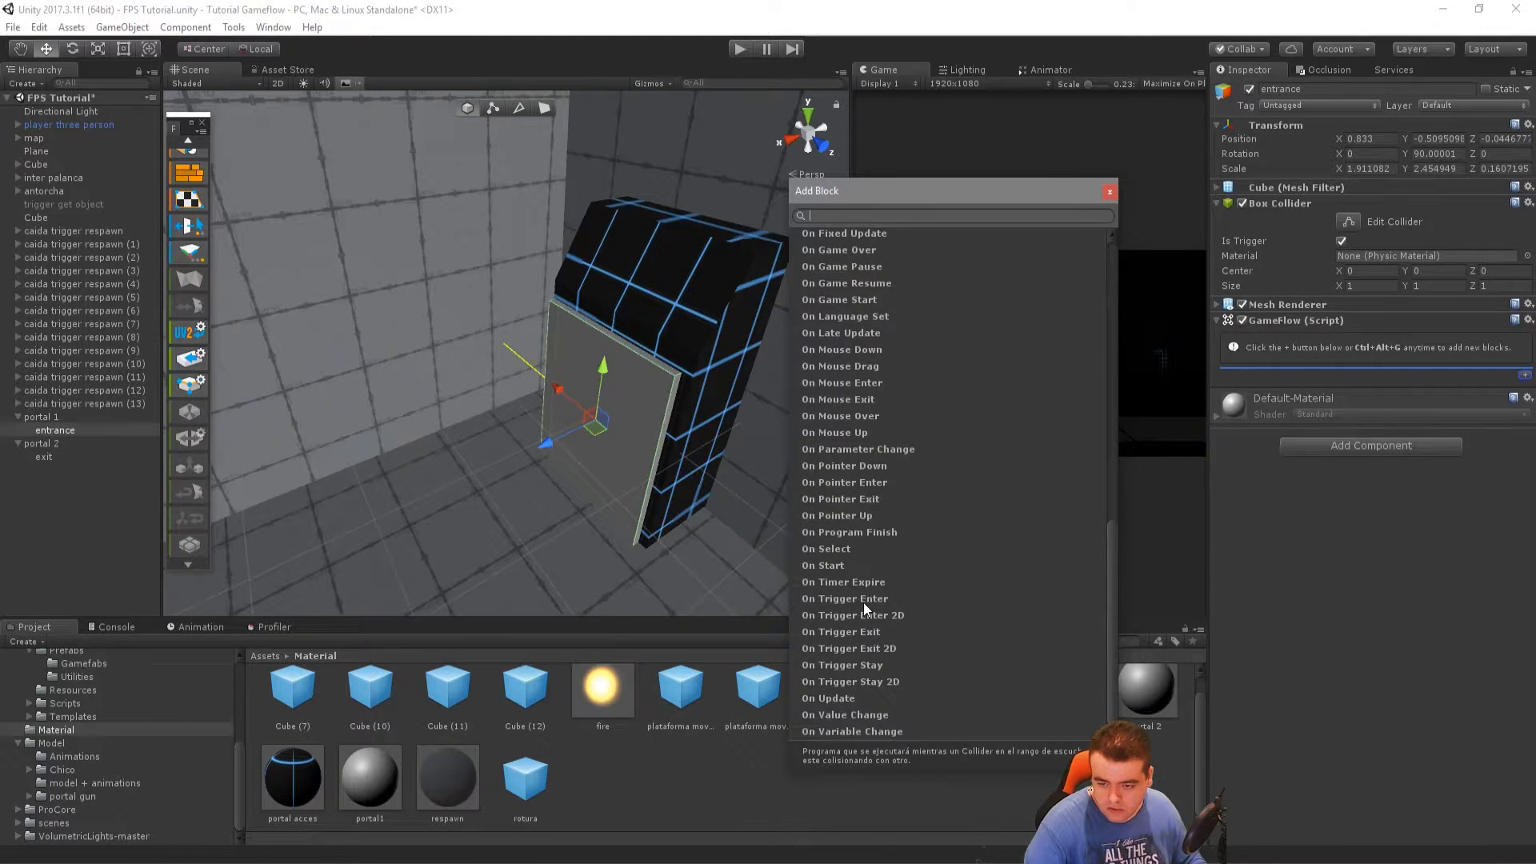
click(862, 602)
click(1110, 191)
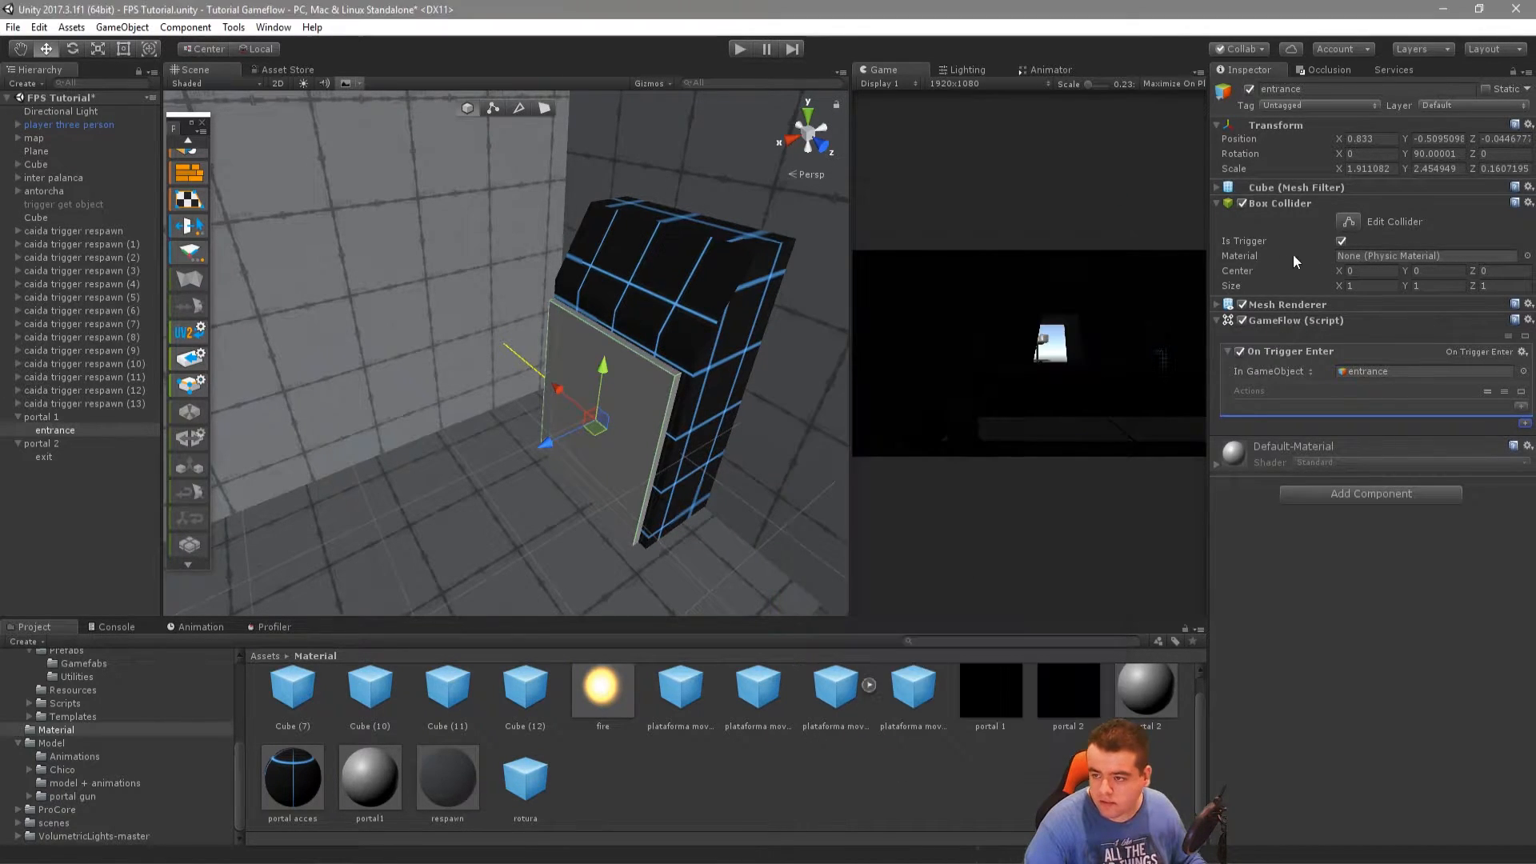
Add an If action with a Tag condition to the On Trigger Enter block
click(1521, 420)
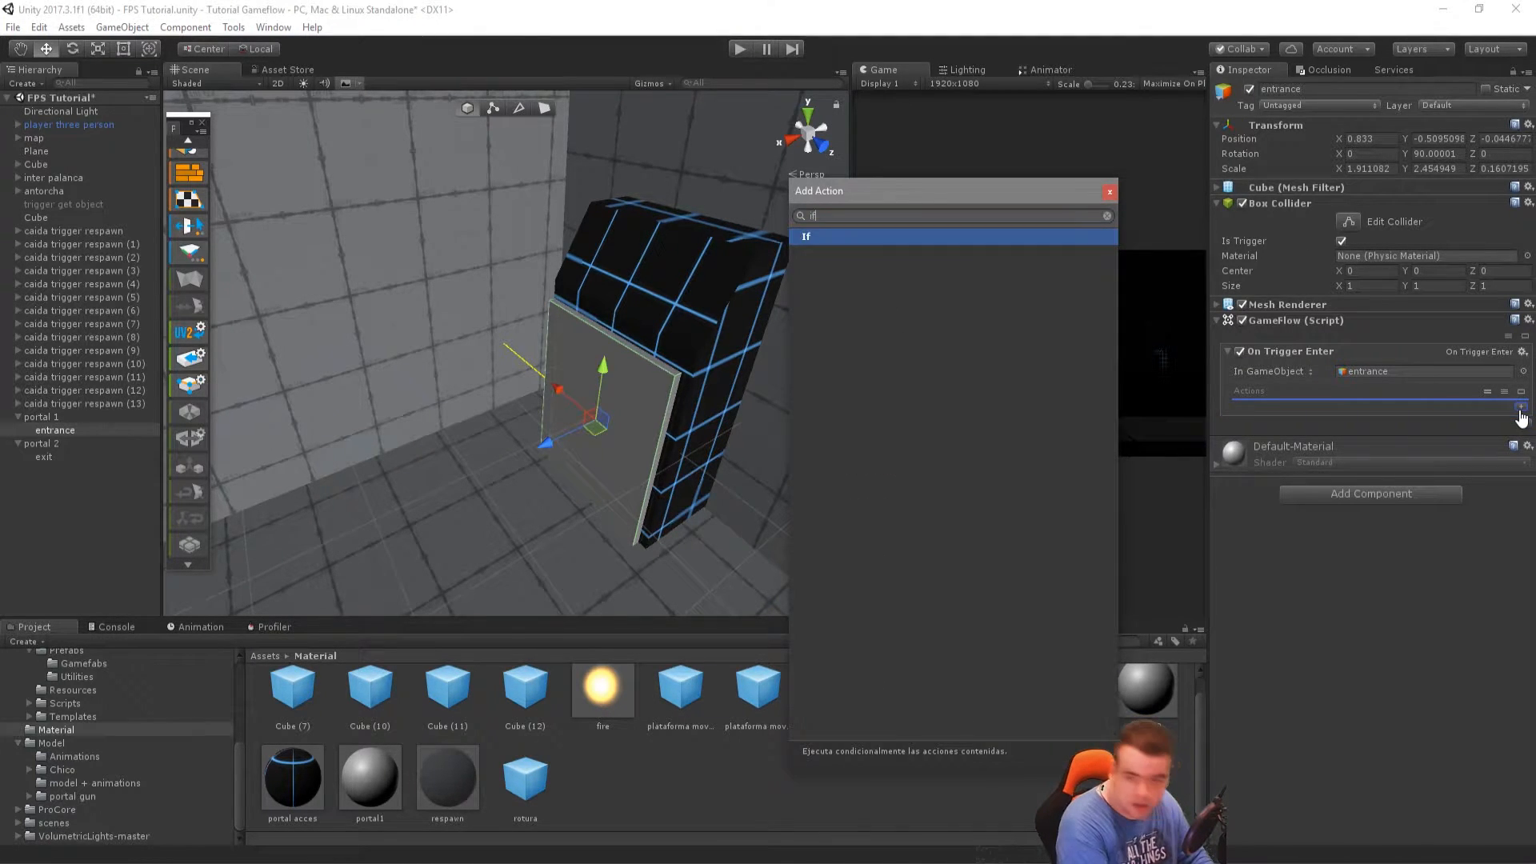
key(Return)
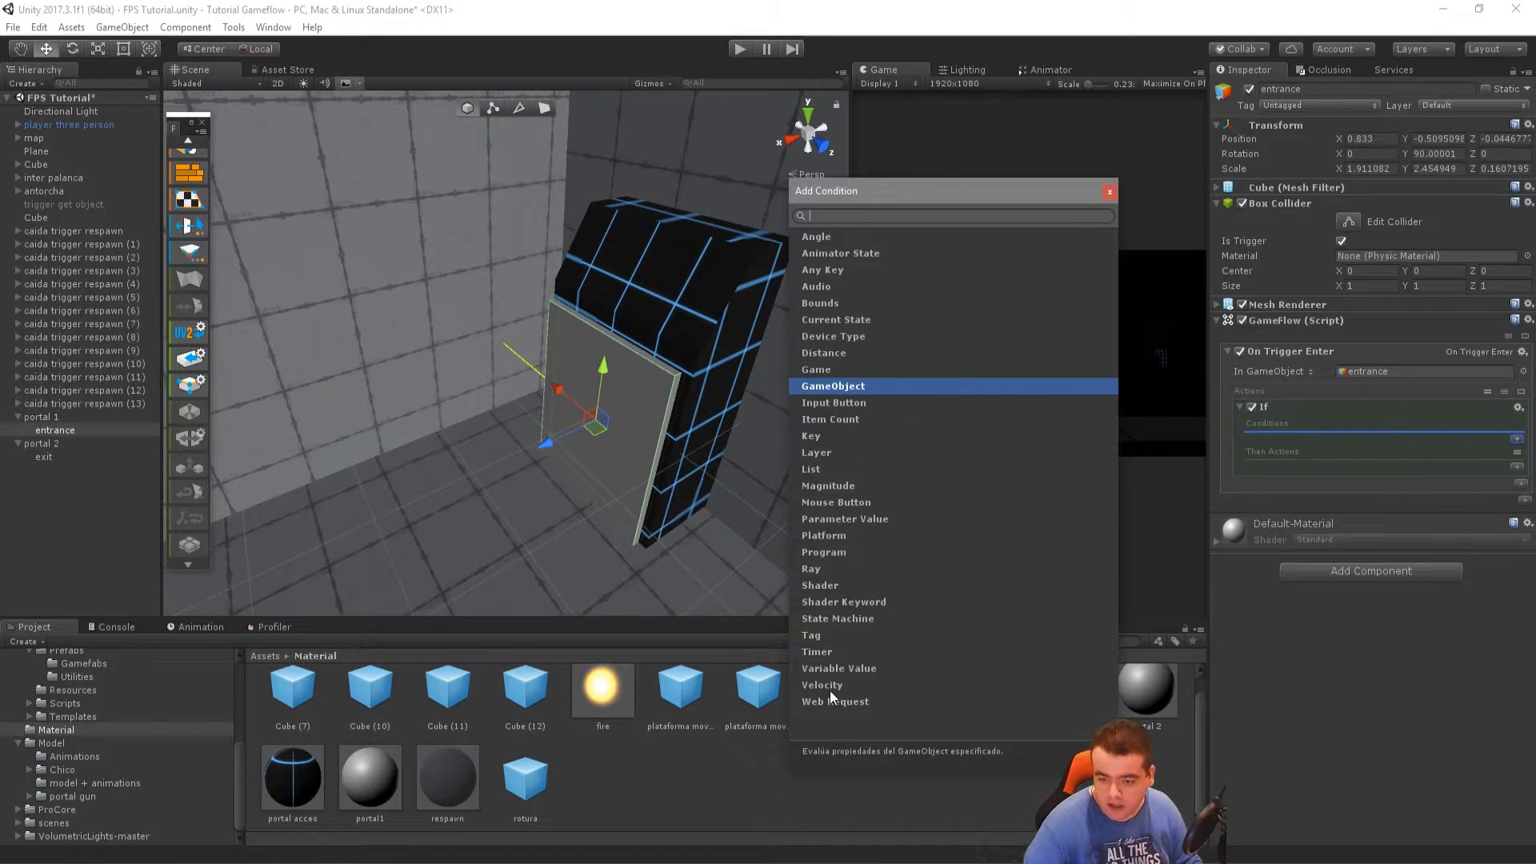
click(824, 635)
Set the Tag condition to test whether the Other parameter's tag equals player, and check the tag on player three person
click(1500, 397)
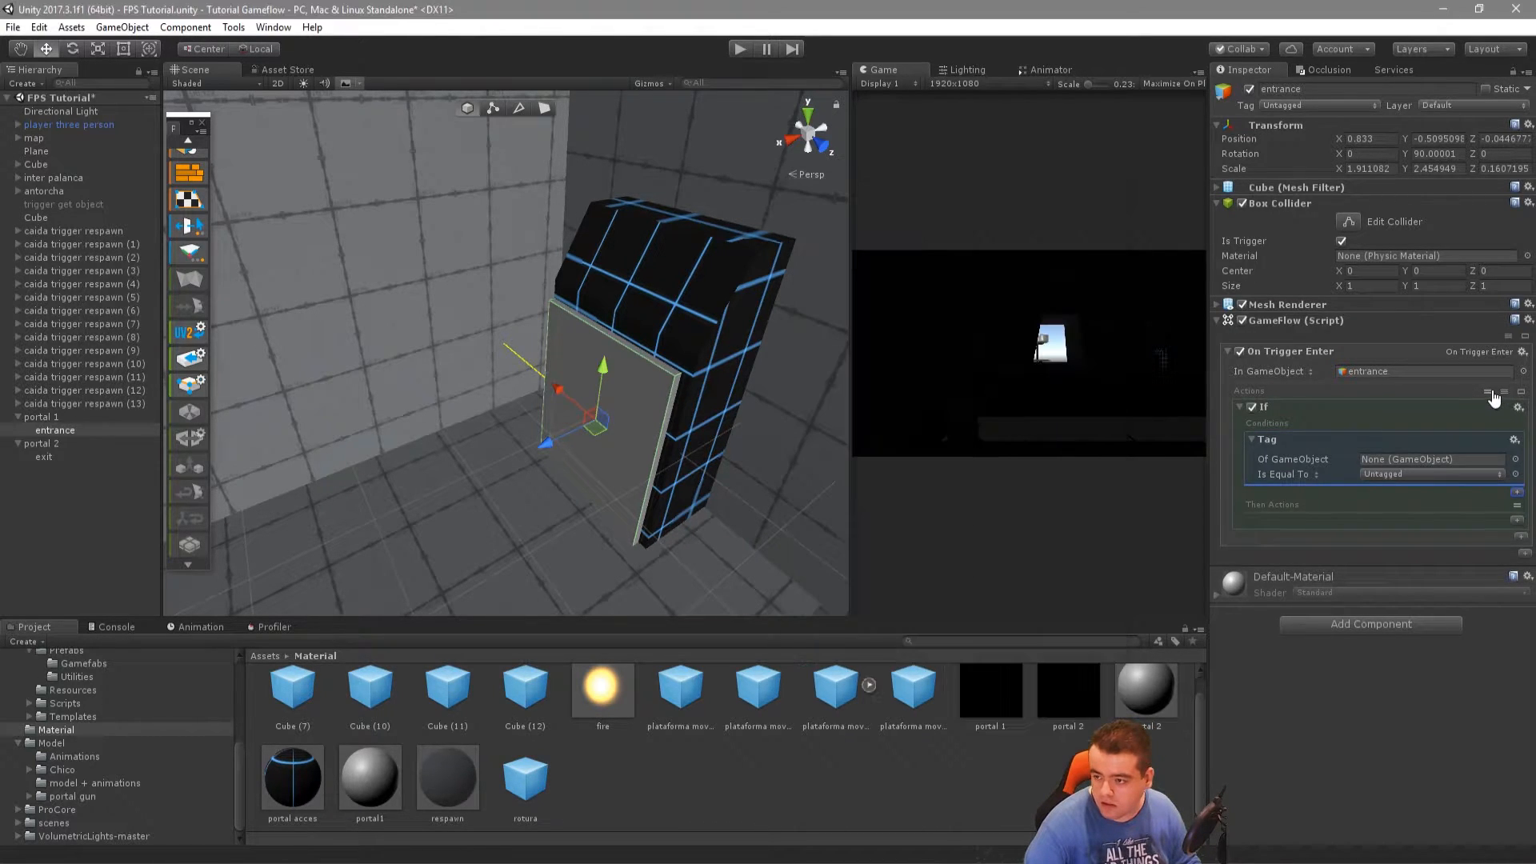
drag(1286, 424, 1422, 508)
click(1486, 394)
click(1483, 396)
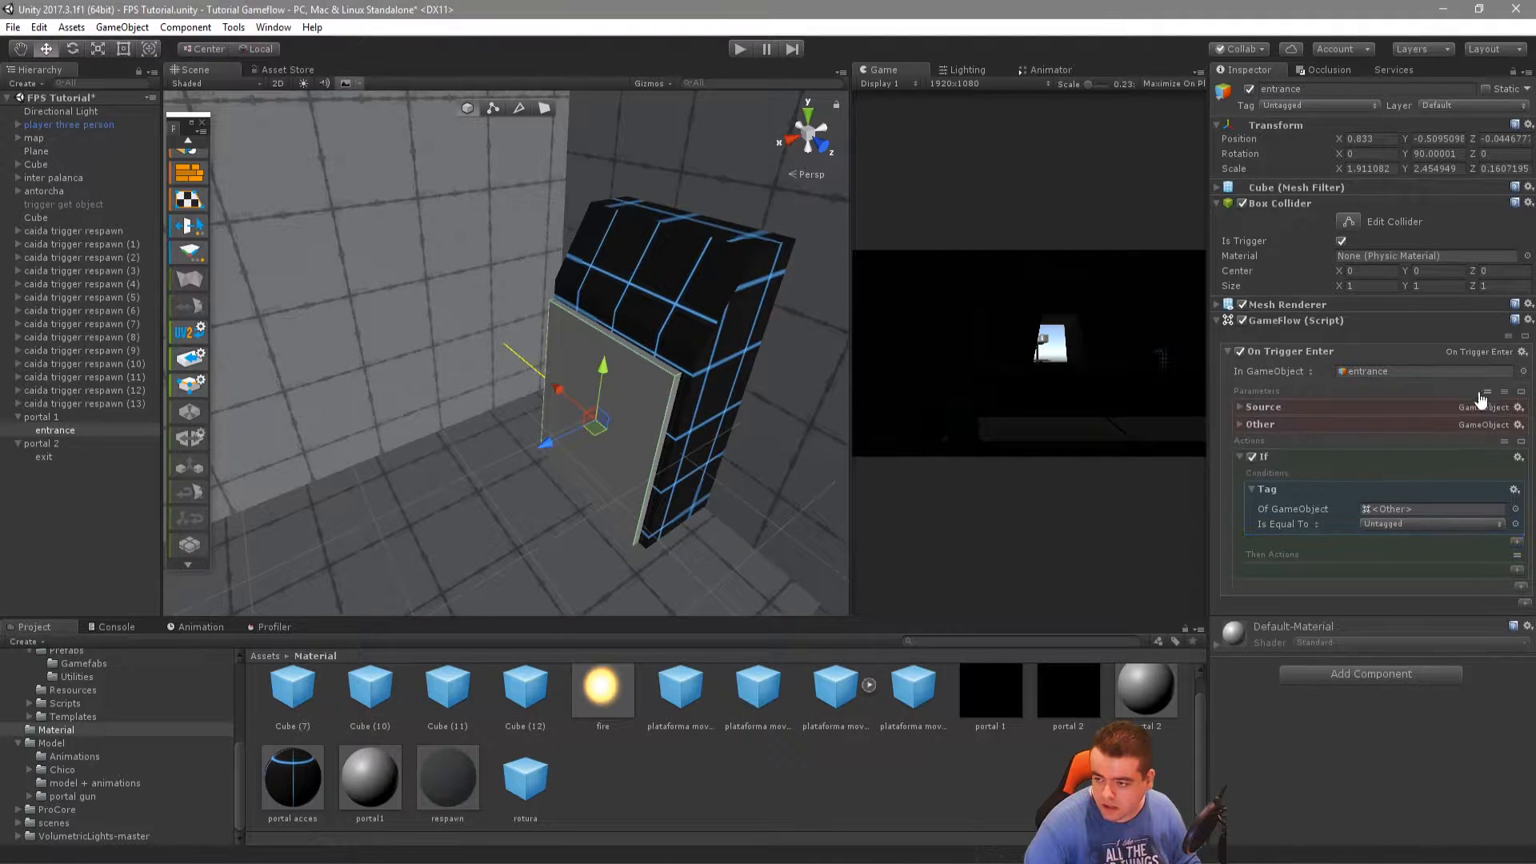
drag(1269, 429, 1385, 508)
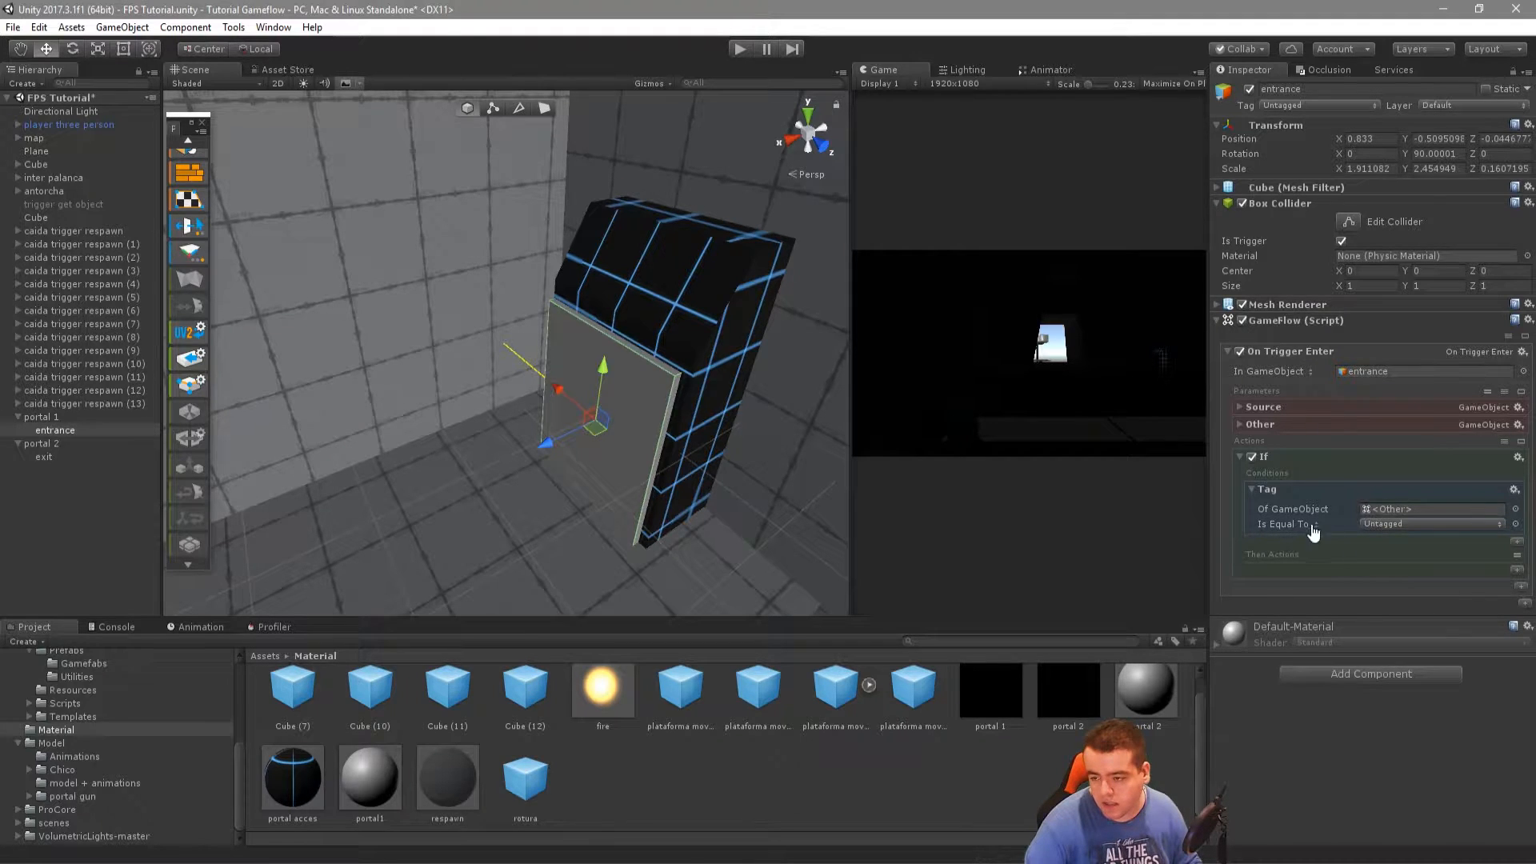
click(1387, 523)
click(1382, 673)
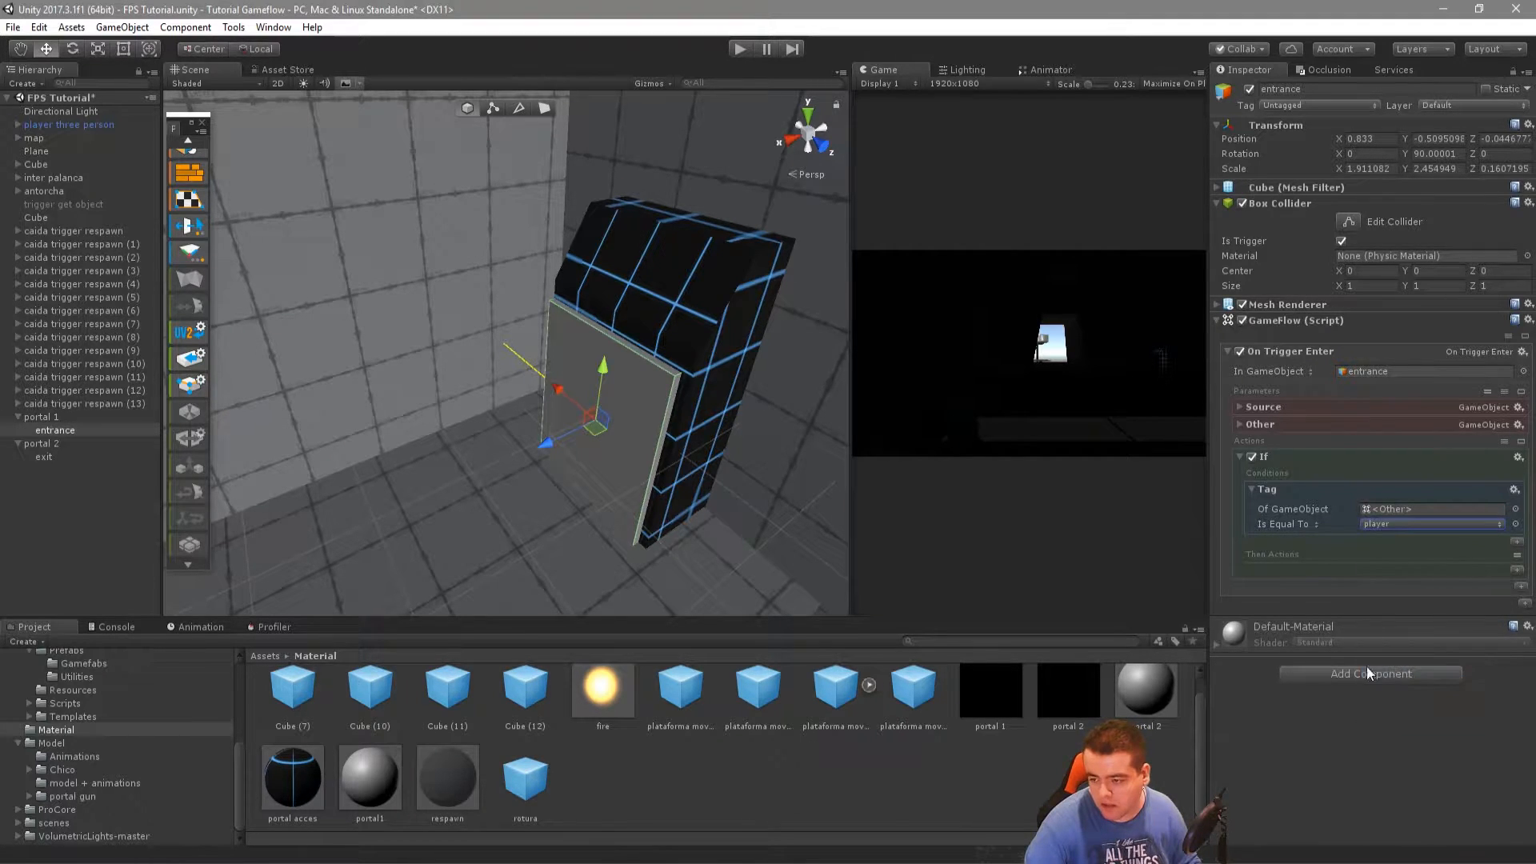
click(65, 125)
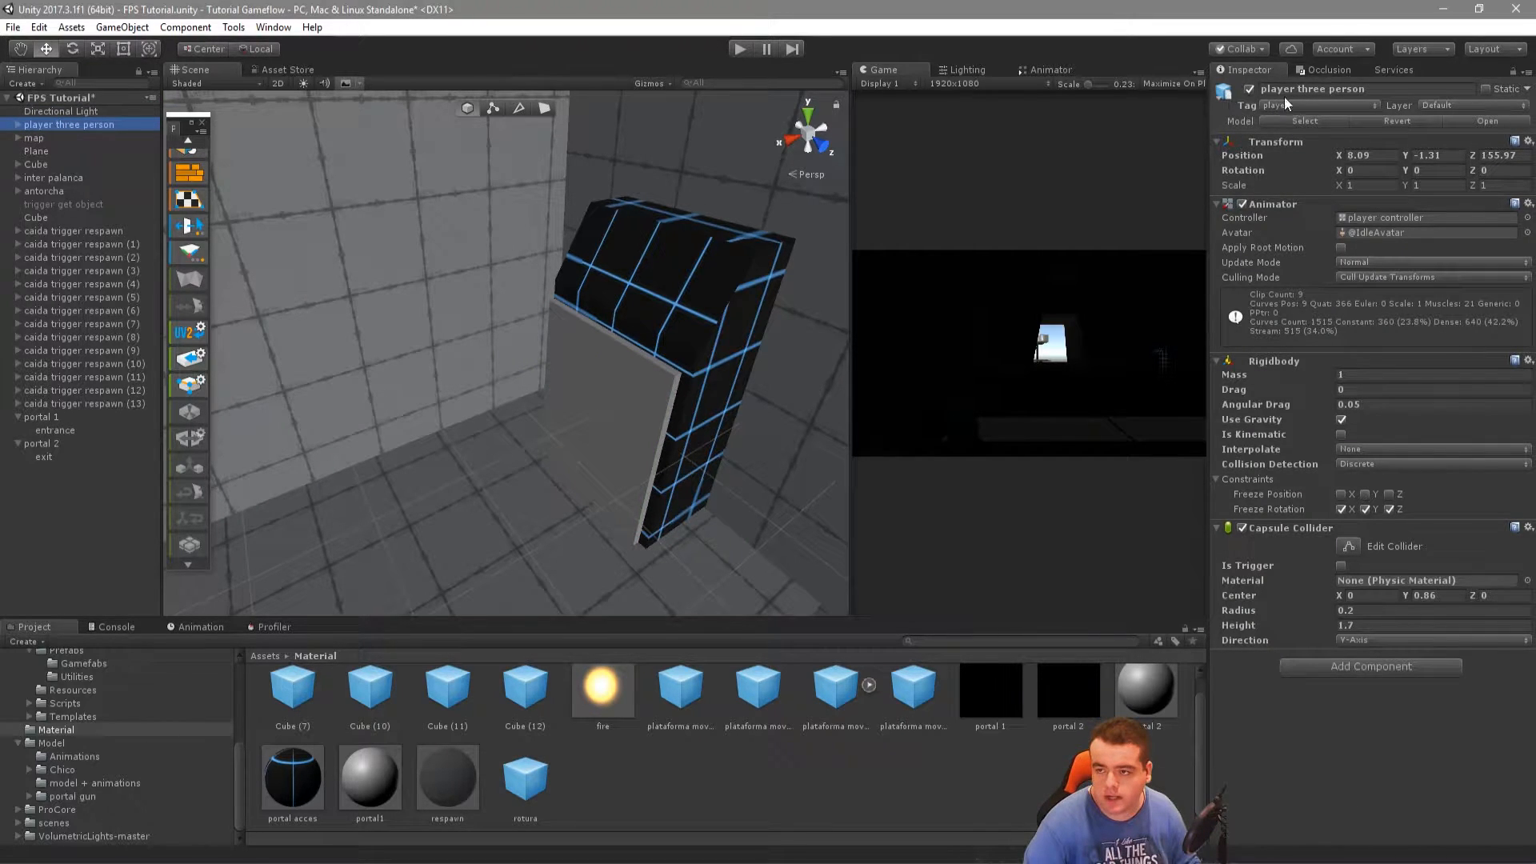
click(68, 427)
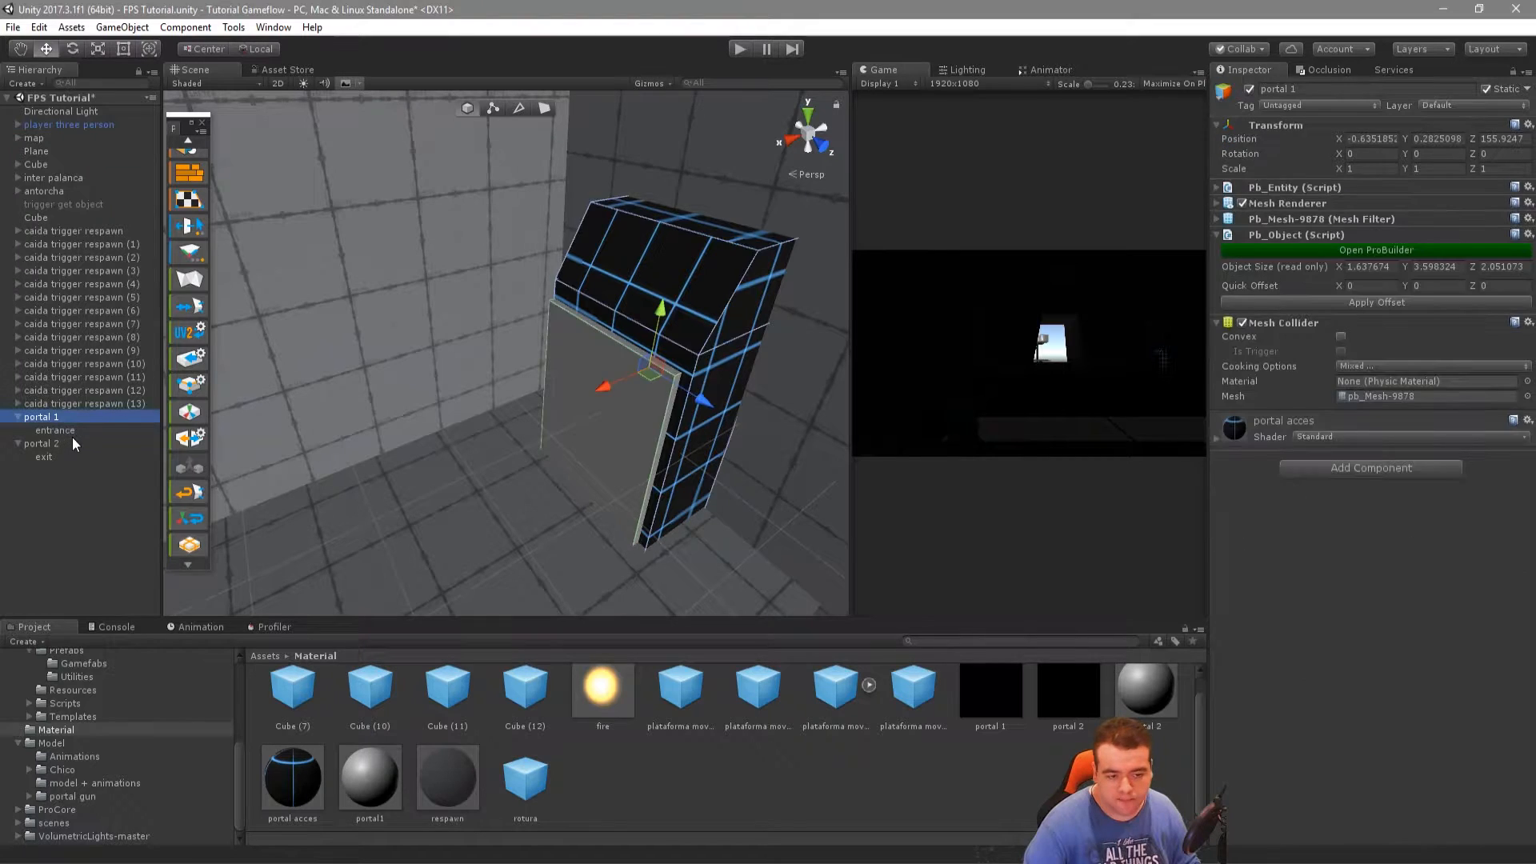
Add Get Position and Set Position actions to the If block's Then Actions
click(1517, 569)
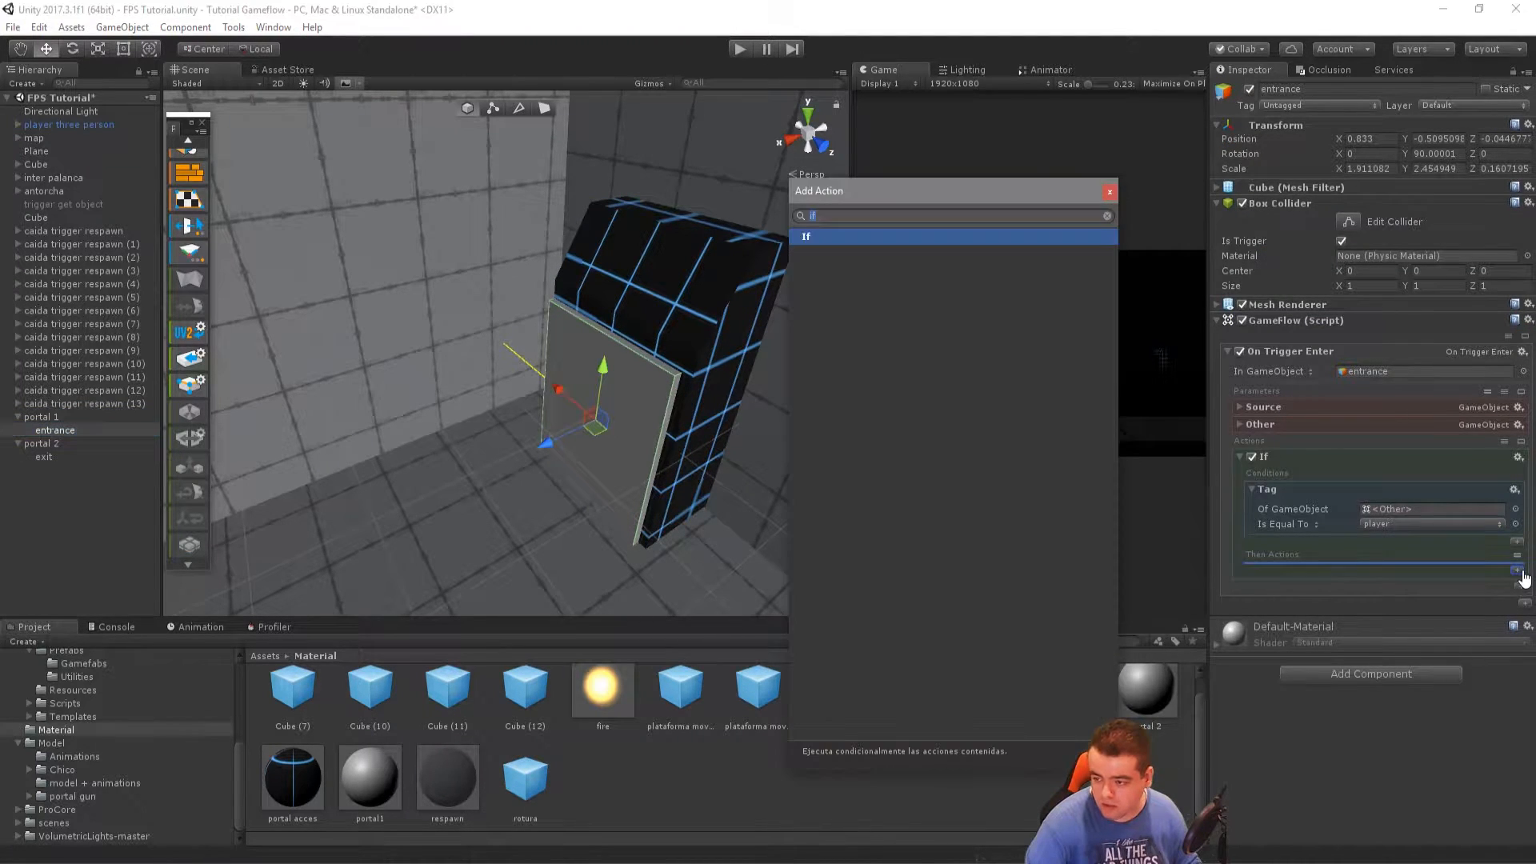
text(pos)
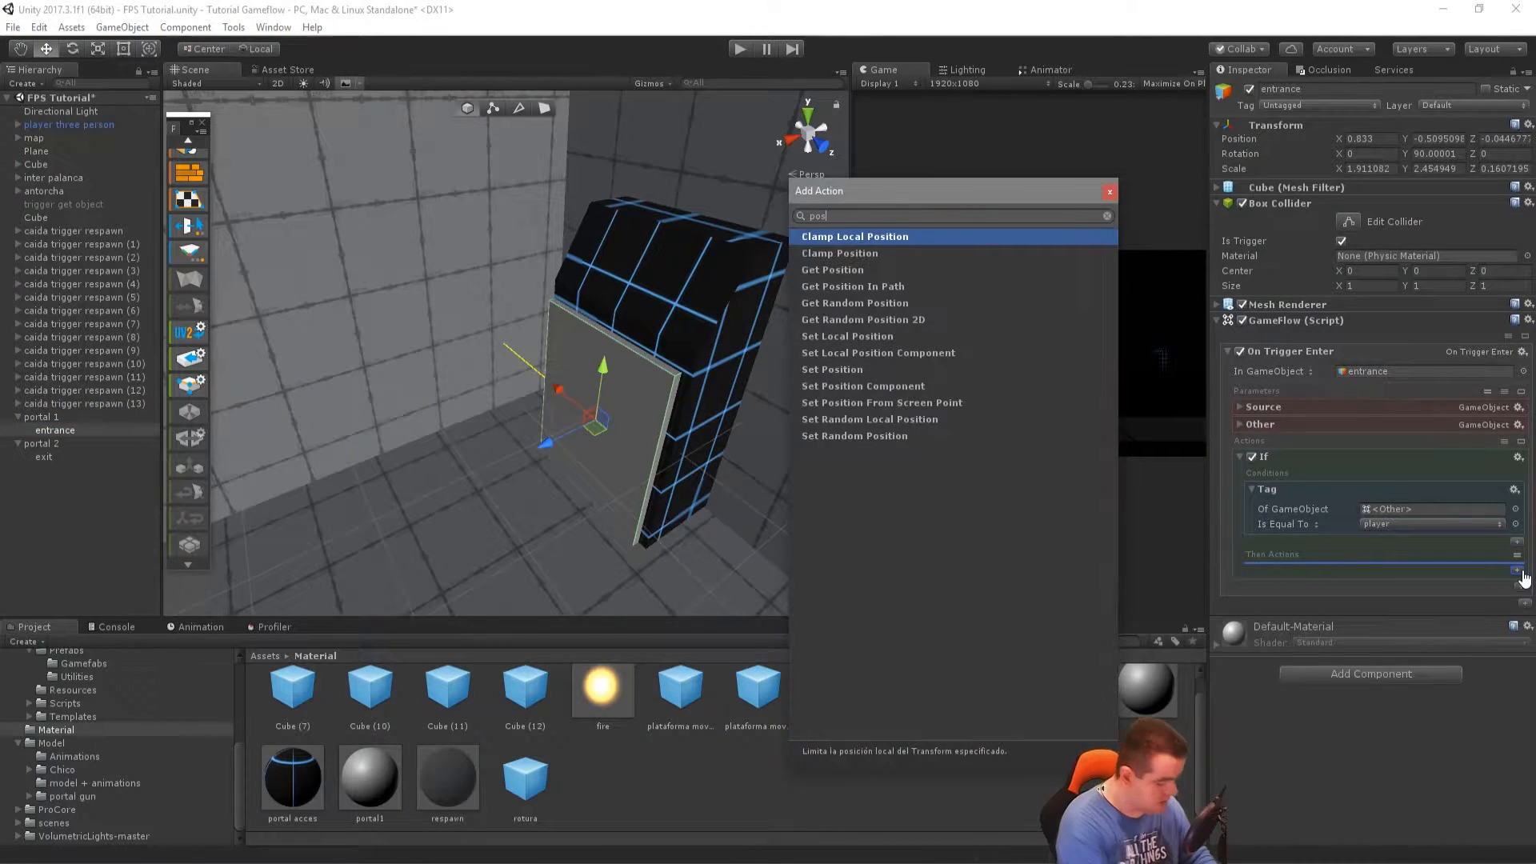
click(842, 271)
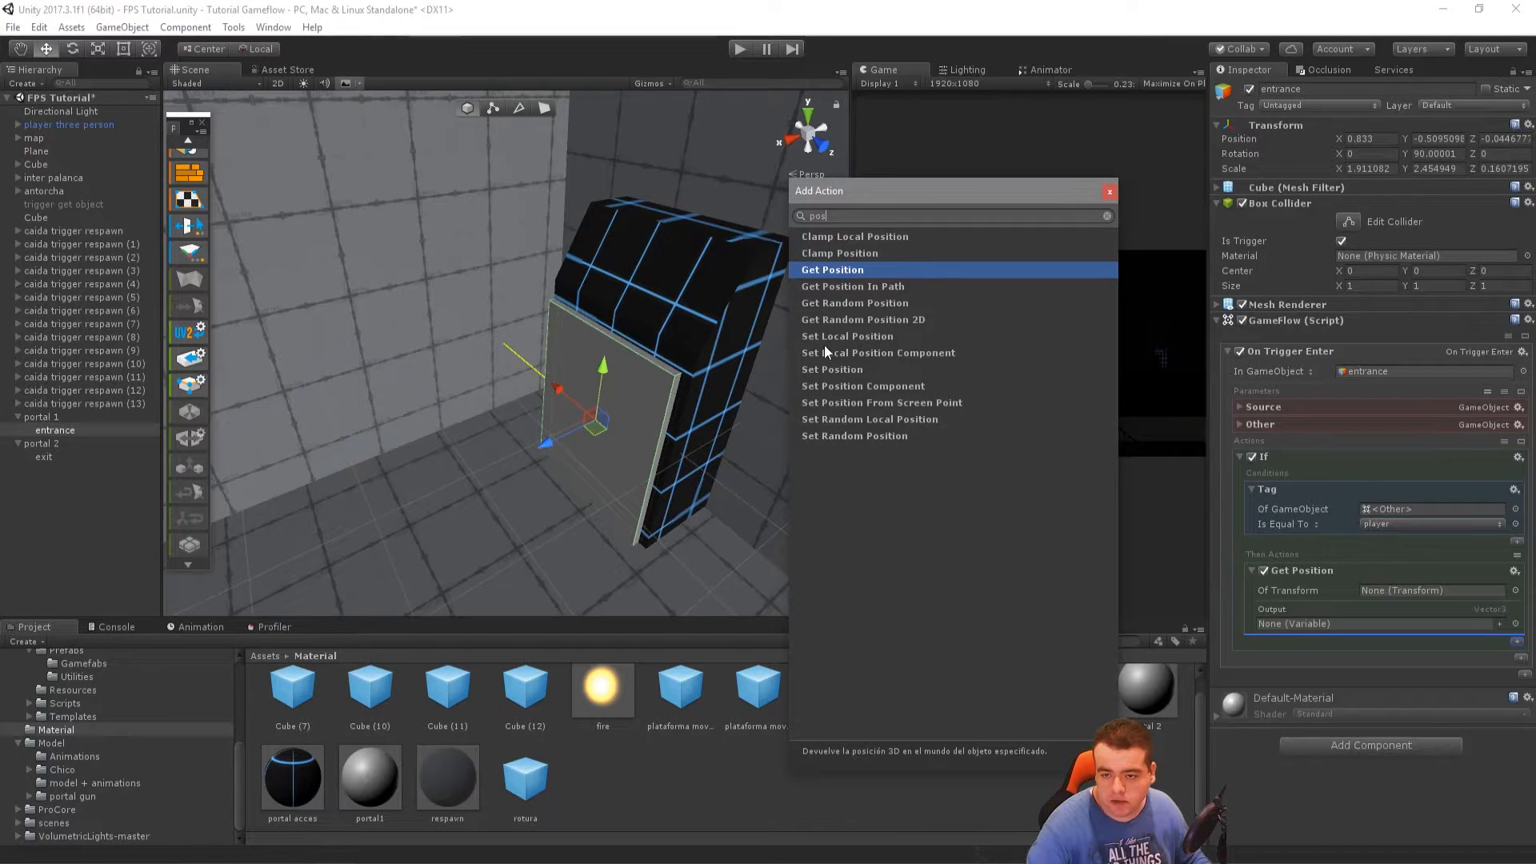
click(822, 370)
click(1109, 193)
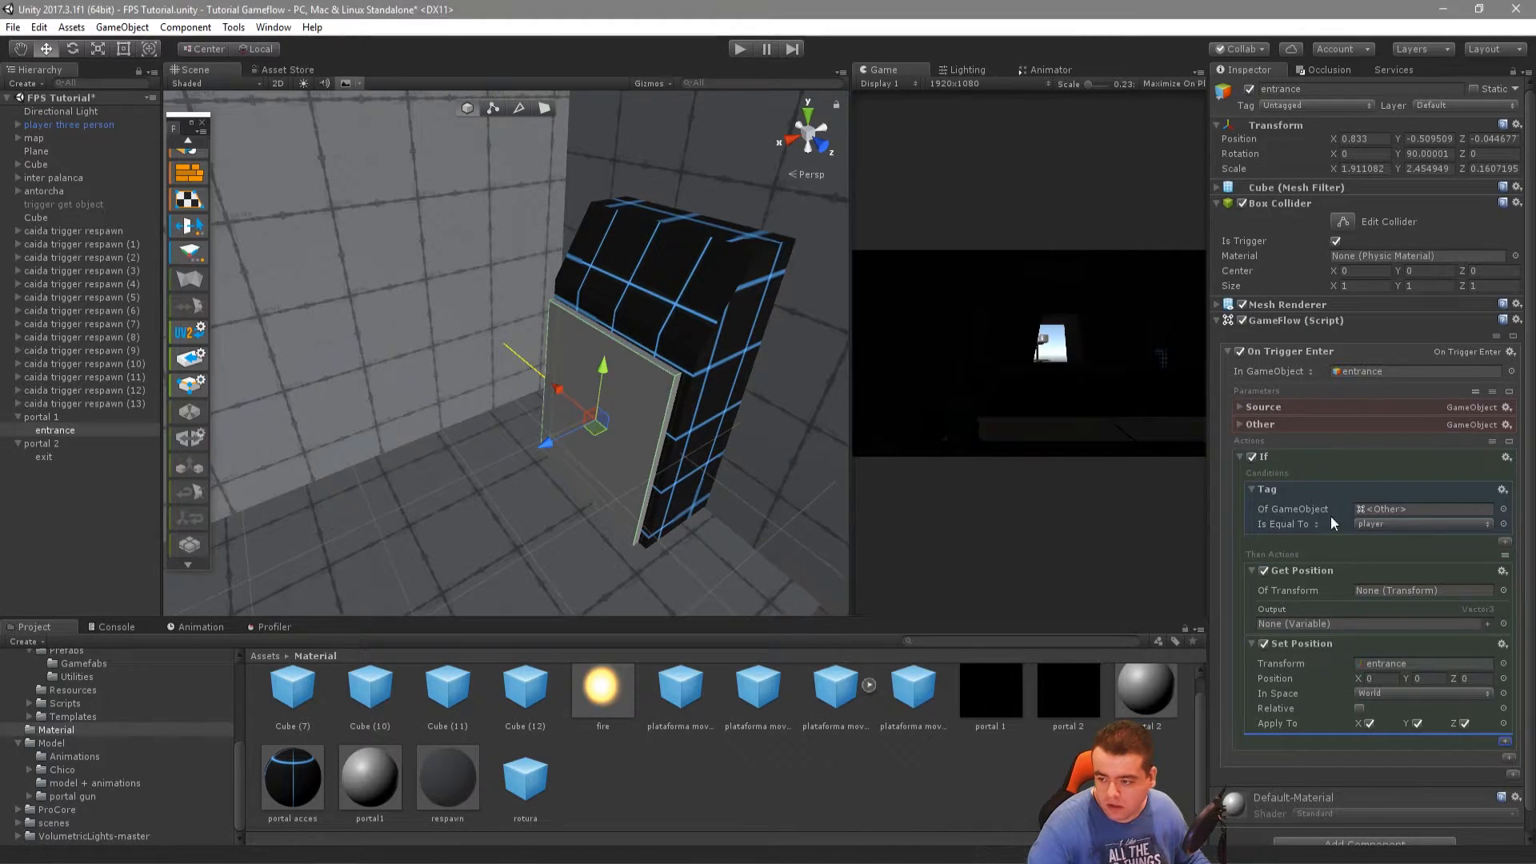
Assign exit as the Get Position transform and create a new variable for its output
scroll(1395, 574, down, 1)
drag(45, 455, 1418, 568)
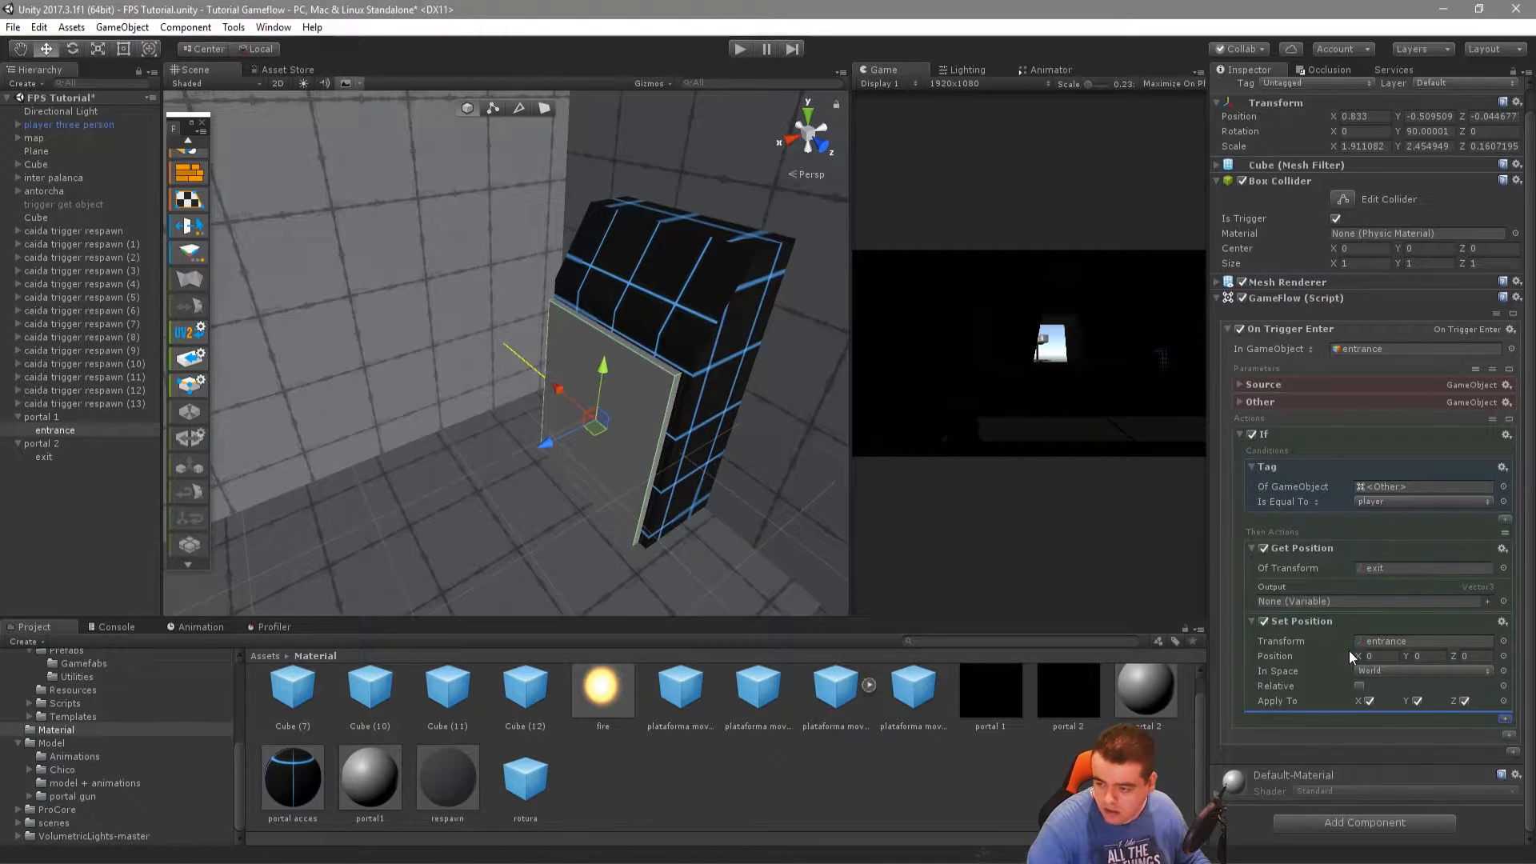
click(1487, 602)
scroll(1381, 669, down, 3)
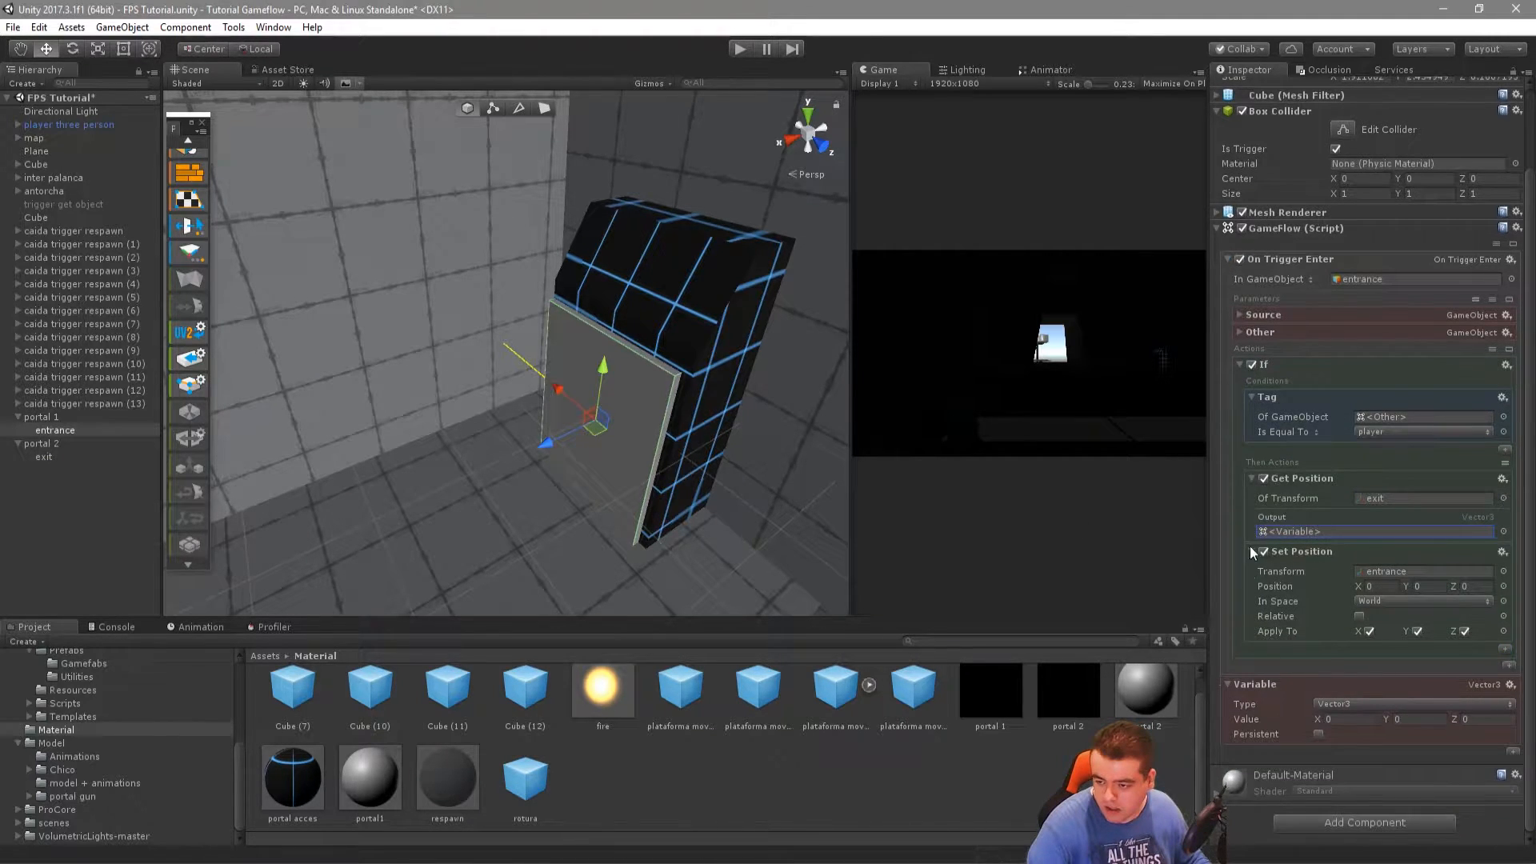
Use the new variable as the Set Position action's position and rename the variable to exit pos
drag(1264, 683, 1420, 586)
right_click(1255, 676)
click(1305, 560)
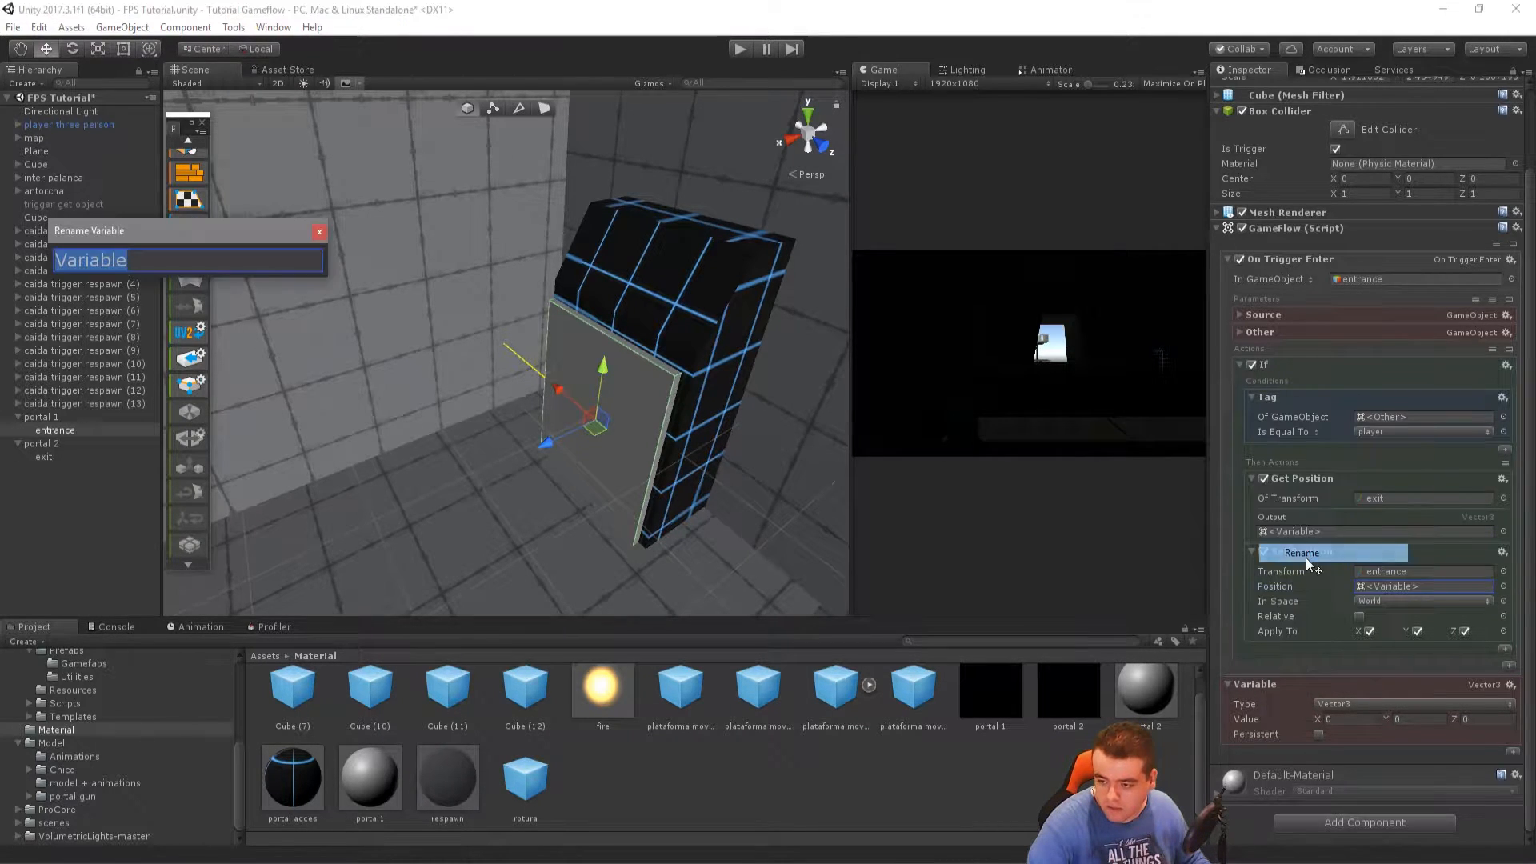
text(exit )
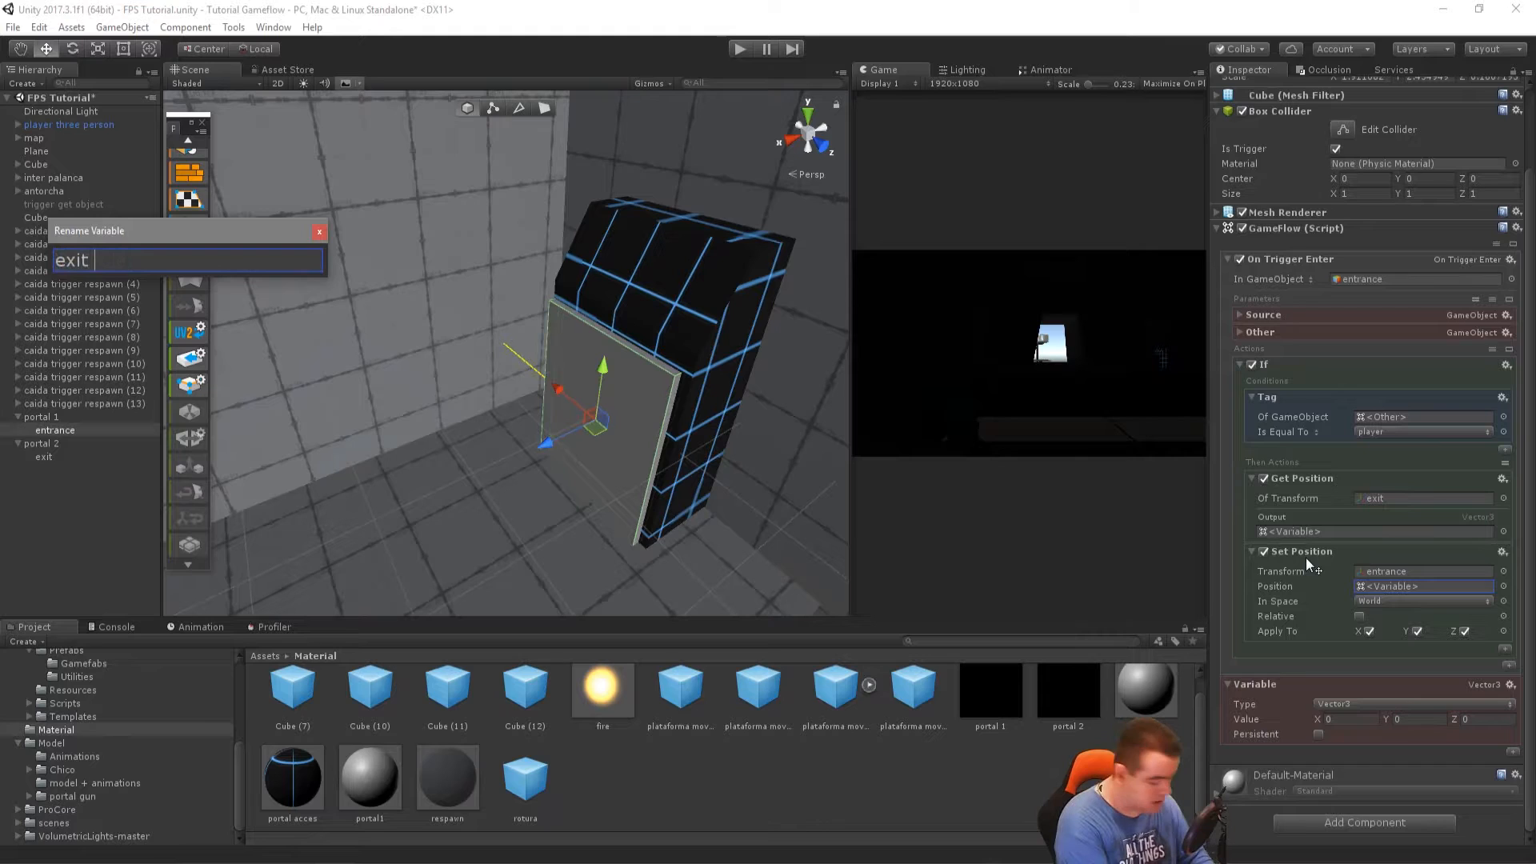
text(pos)
key(Return)
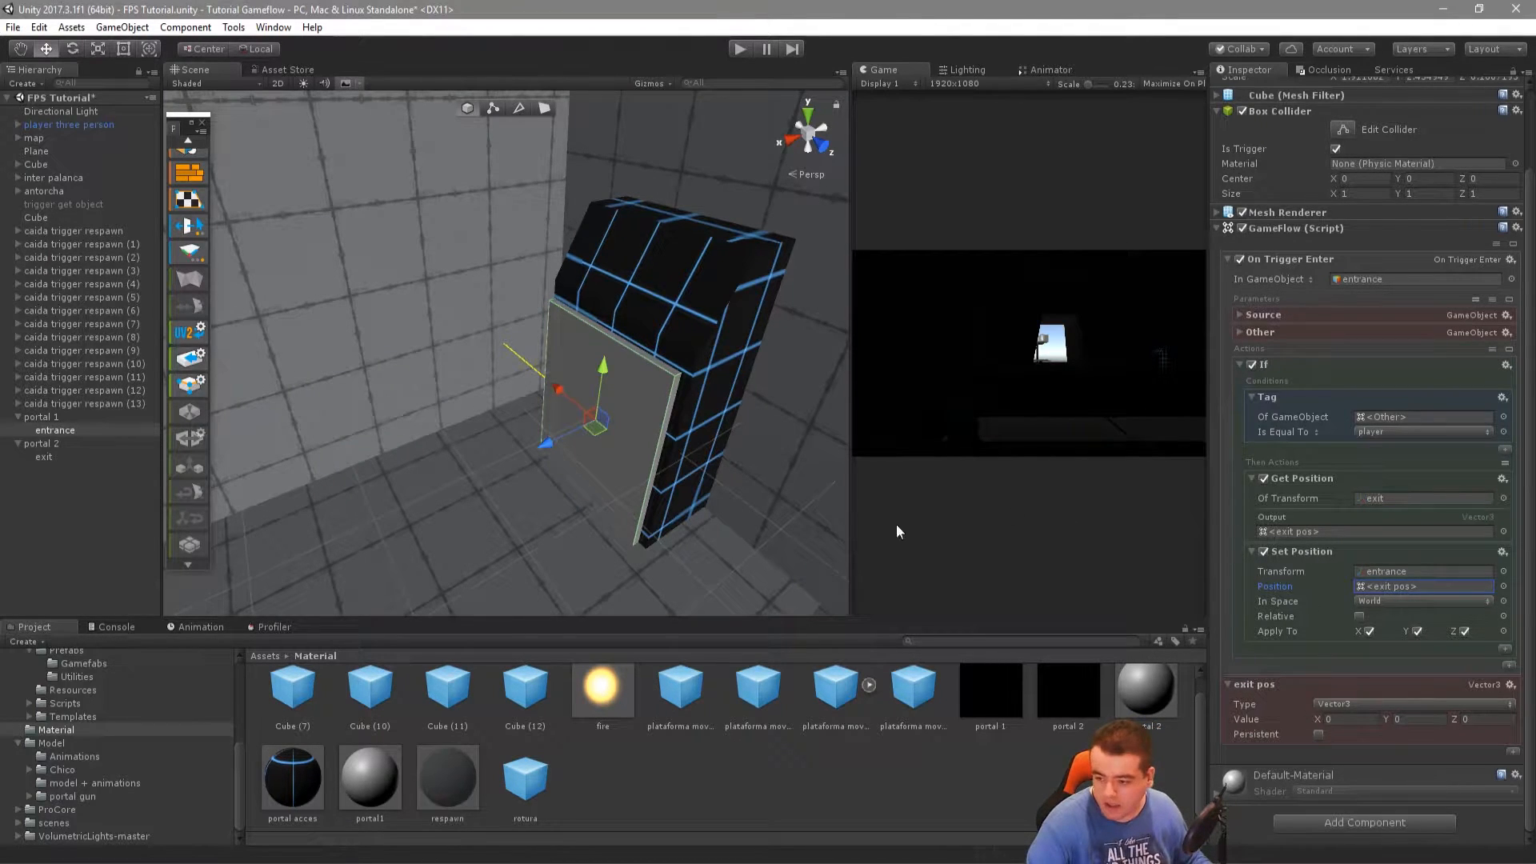
Assign player three person as the Set Position transform and enlarge the Game view
drag(86, 122, 1409, 574)
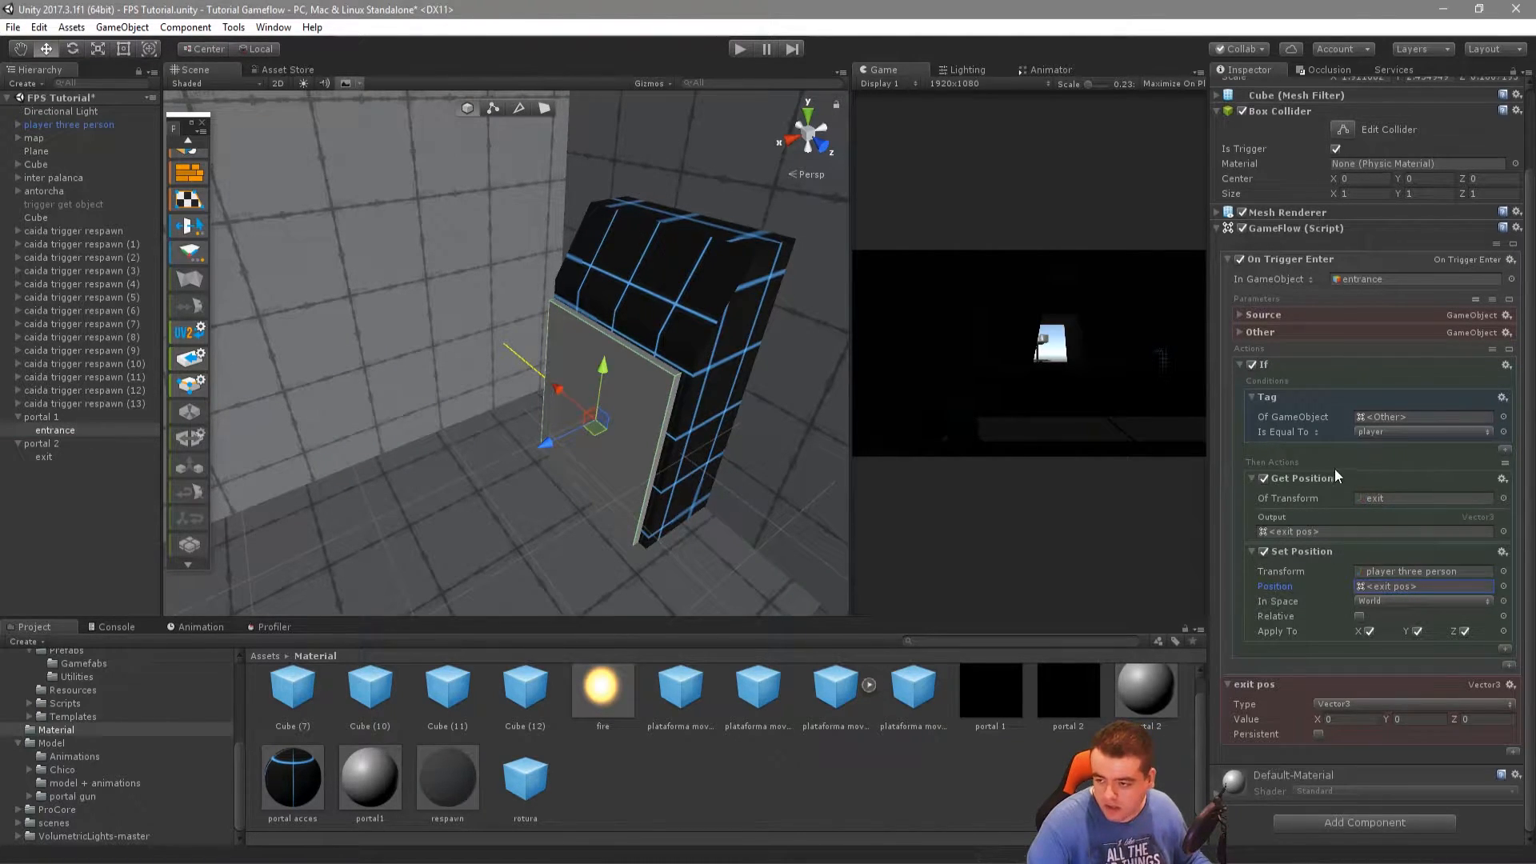
right_drag(778, 424, 820, 442)
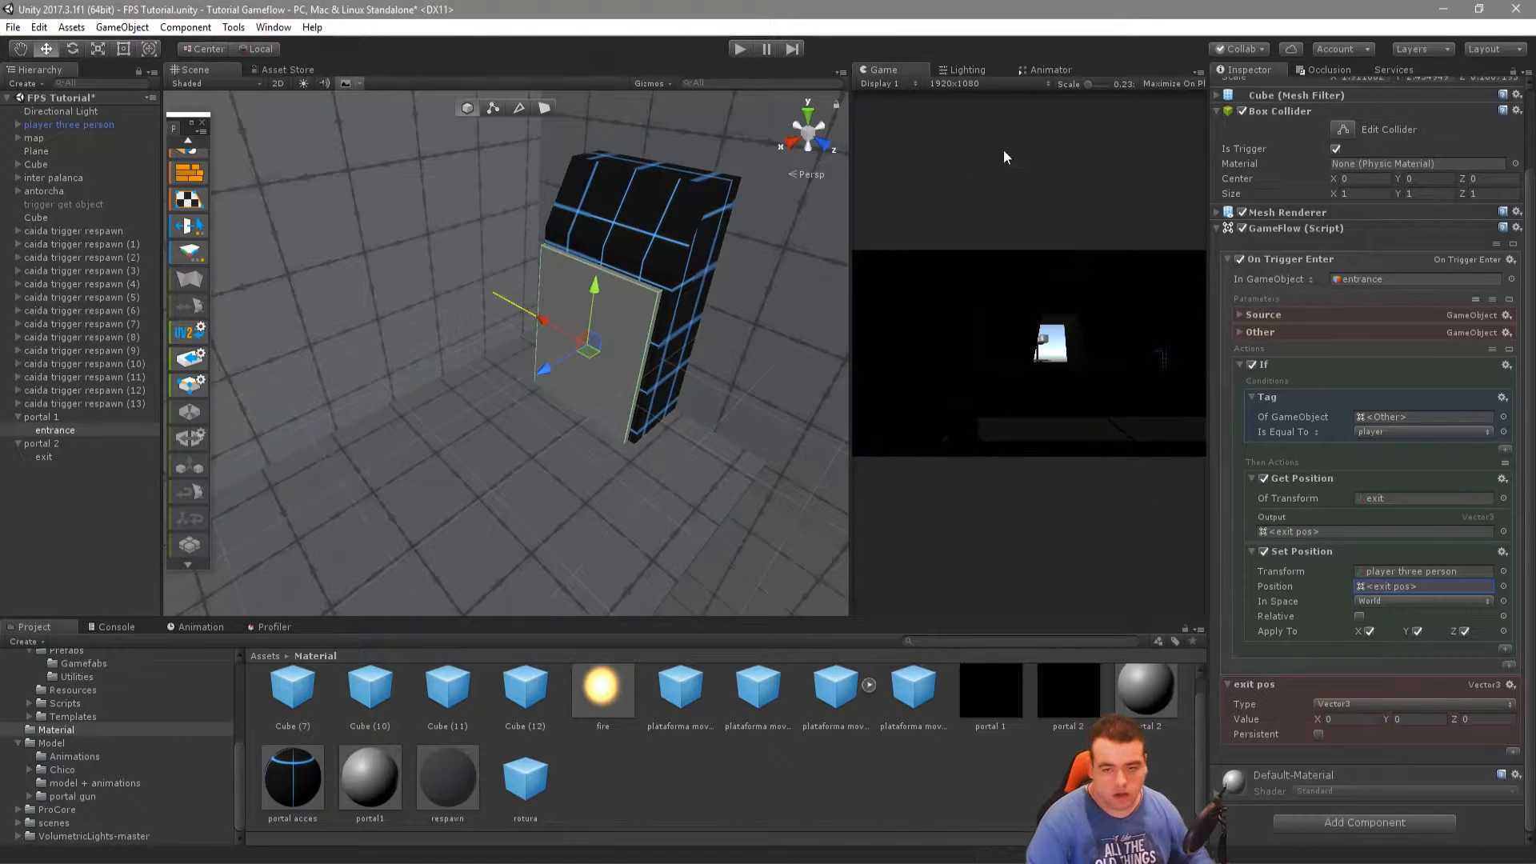
drag(848, 259, 480, 240)
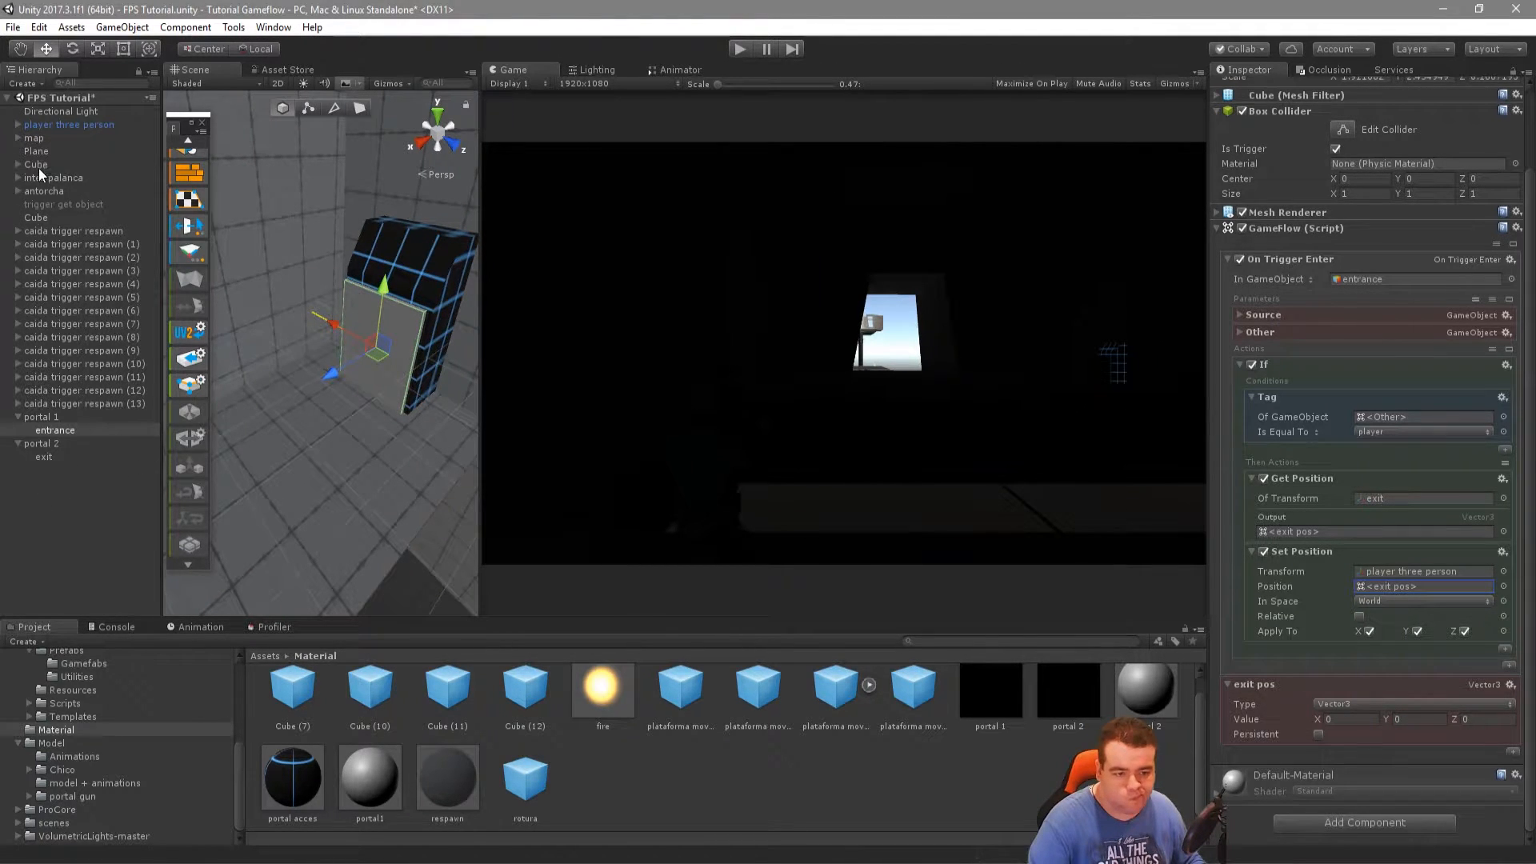
Move the antorcha torch to the current scene view and place it by the wall near portal 1
click(40, 191)
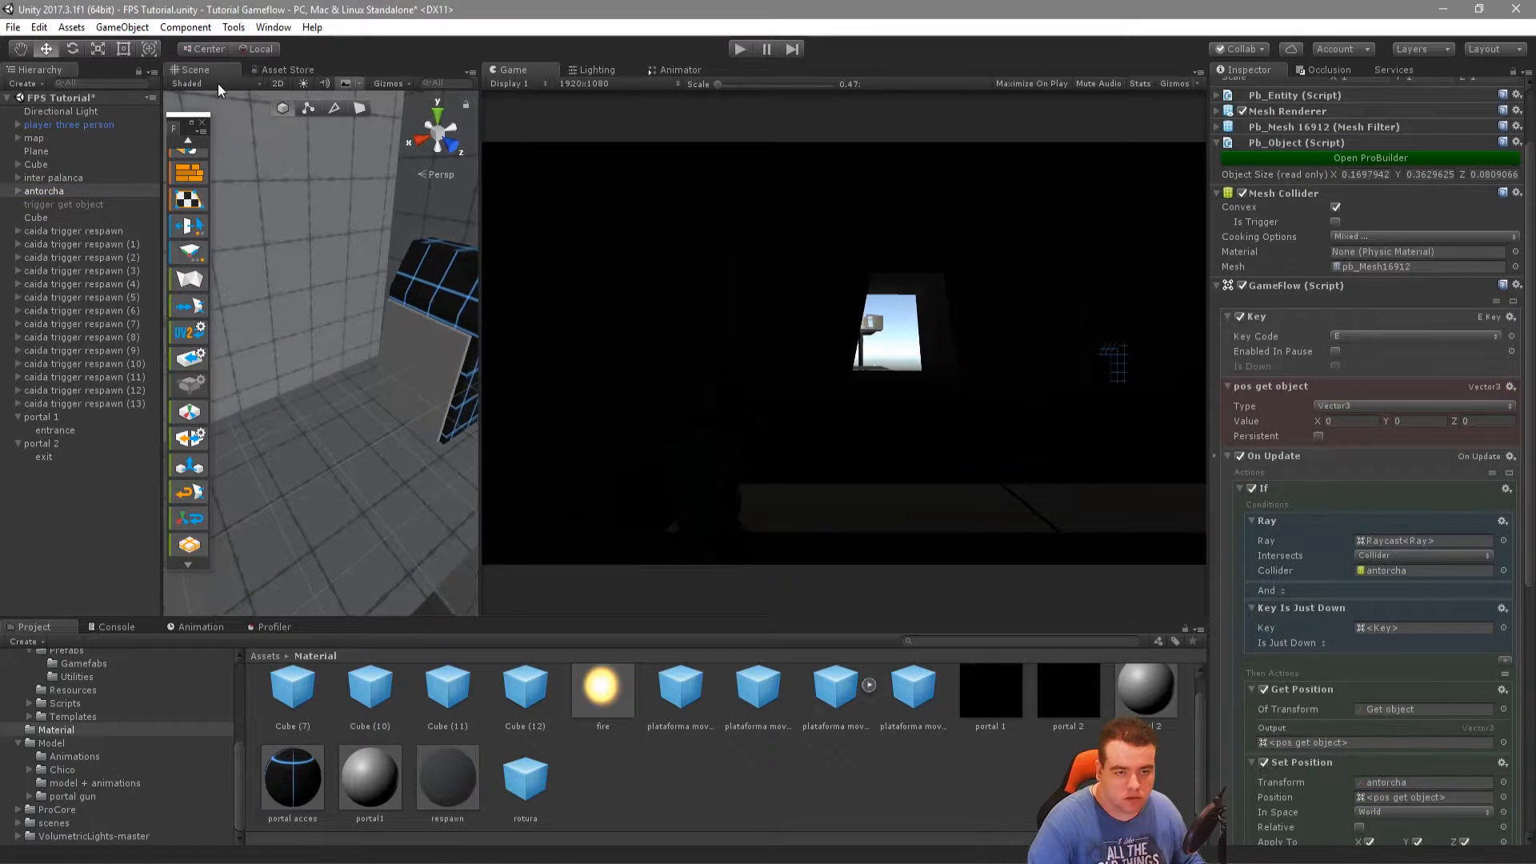
click(121, 27)
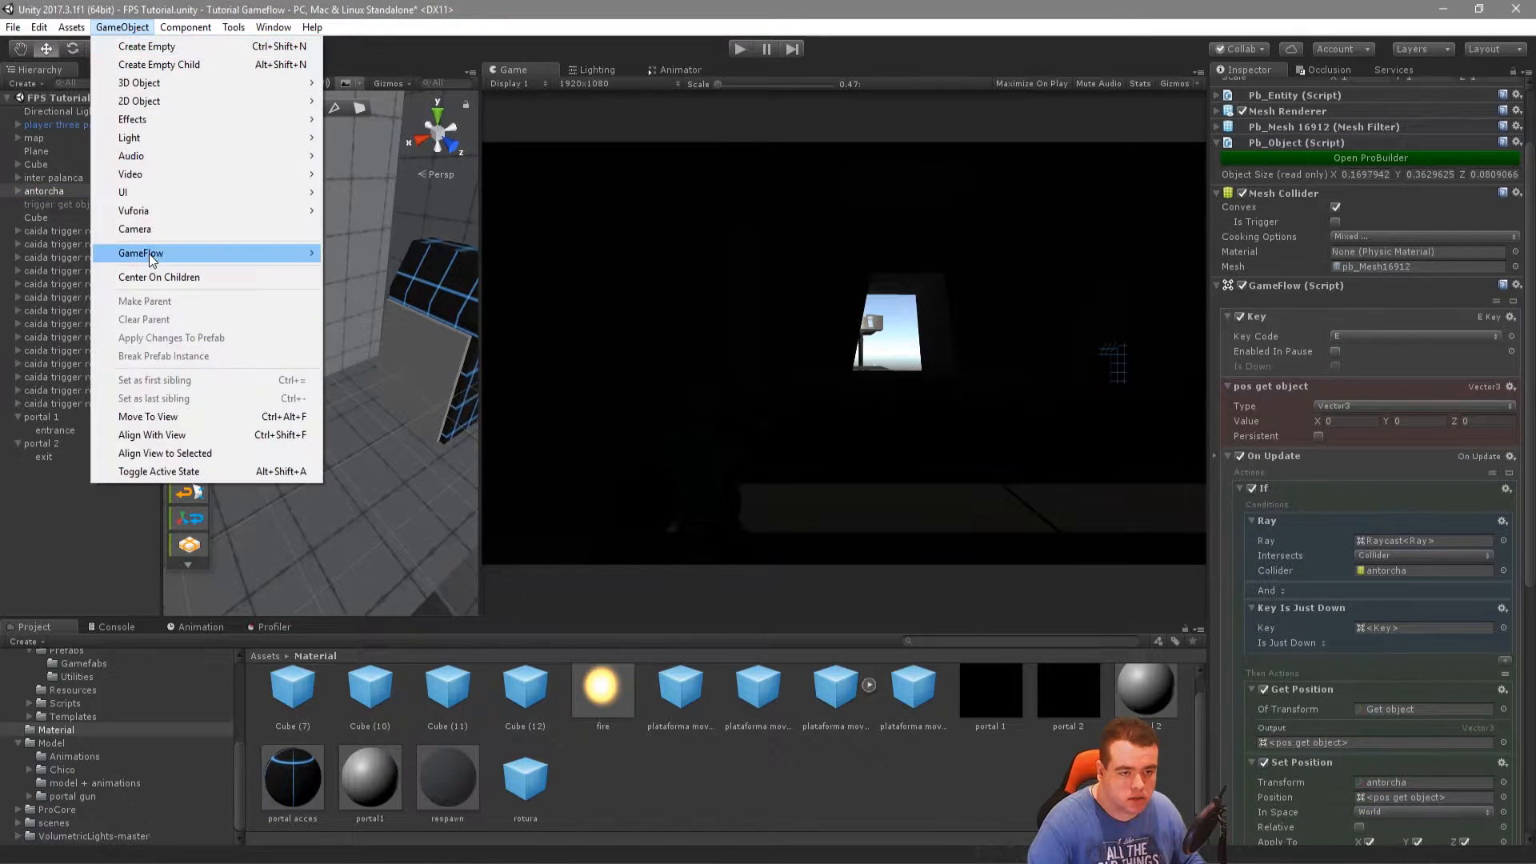
click(167, 417)
drag(316, 364, 399, 407)
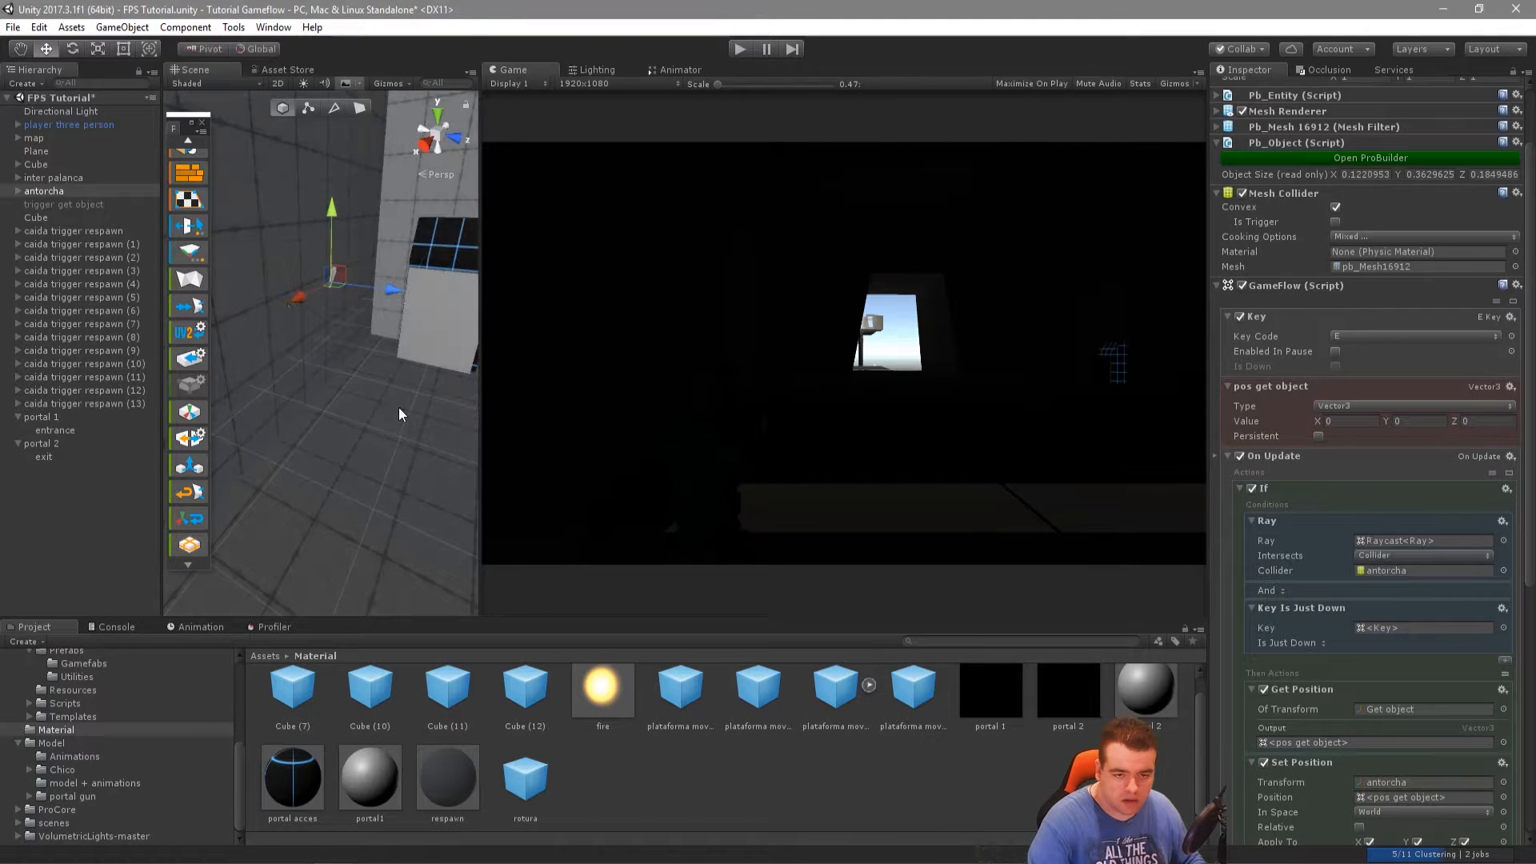
middle_drag(398, 407, 344, 423)
Add a point light with a range of 51.72 to light the room with the portals
right_click(28, 518)
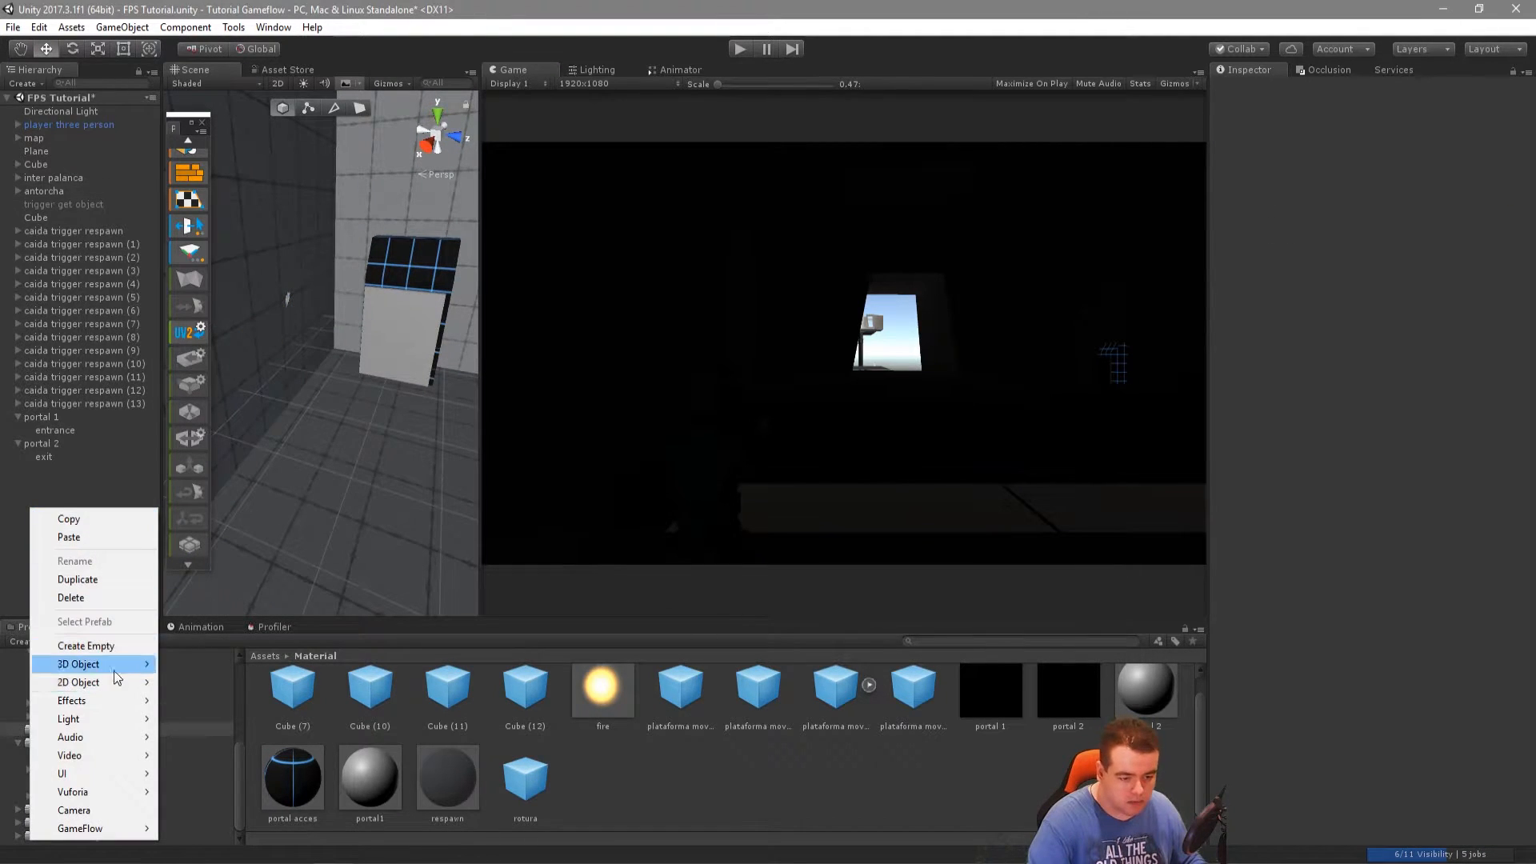
mouse_move(141, 724)
click(232, 736)
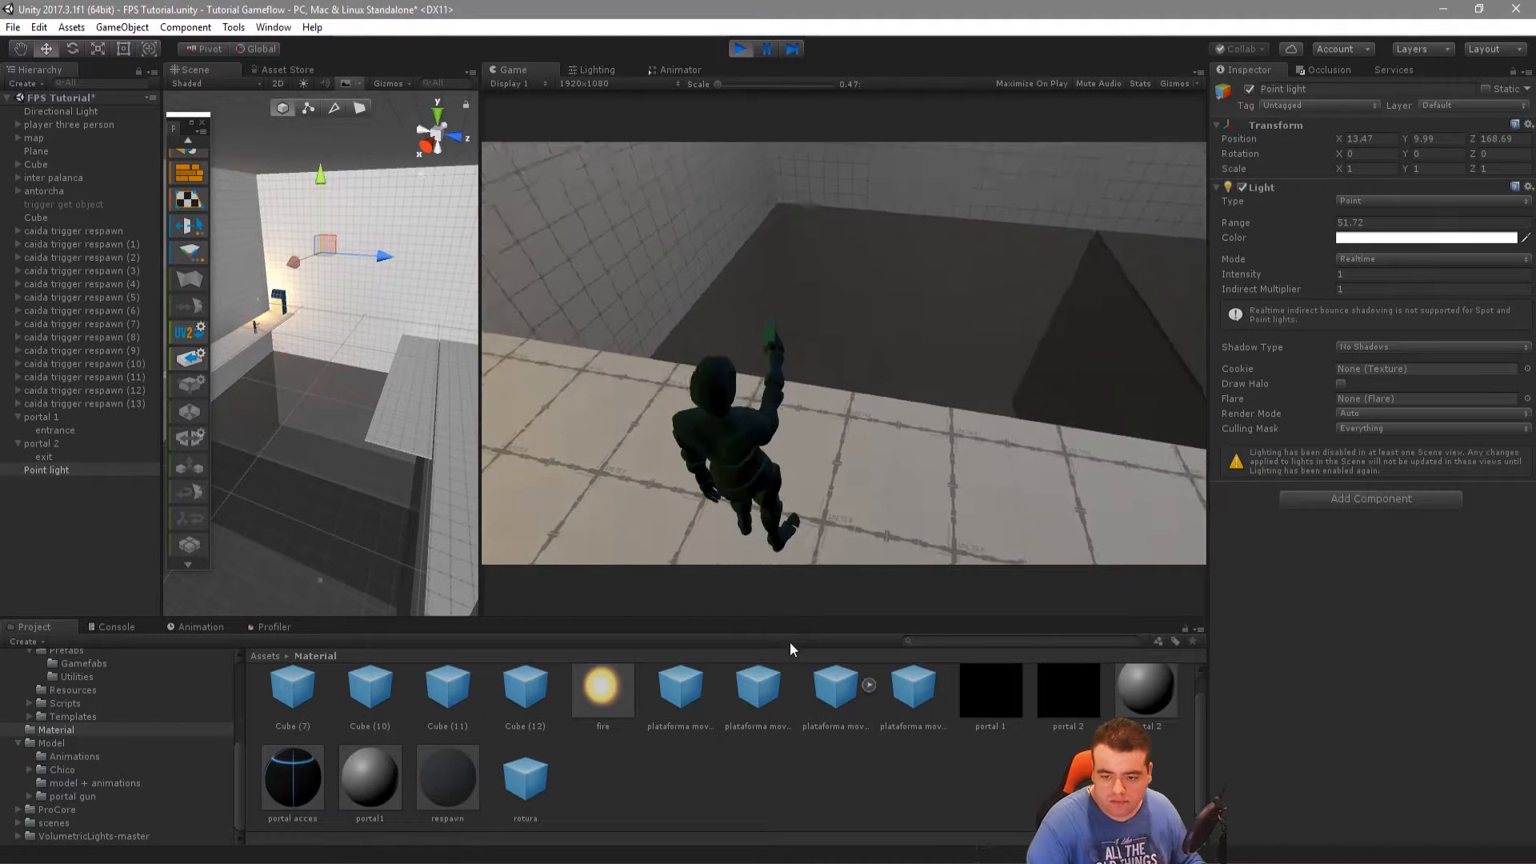
Select the controller object under player three person and stop the running game
click(16, 124)
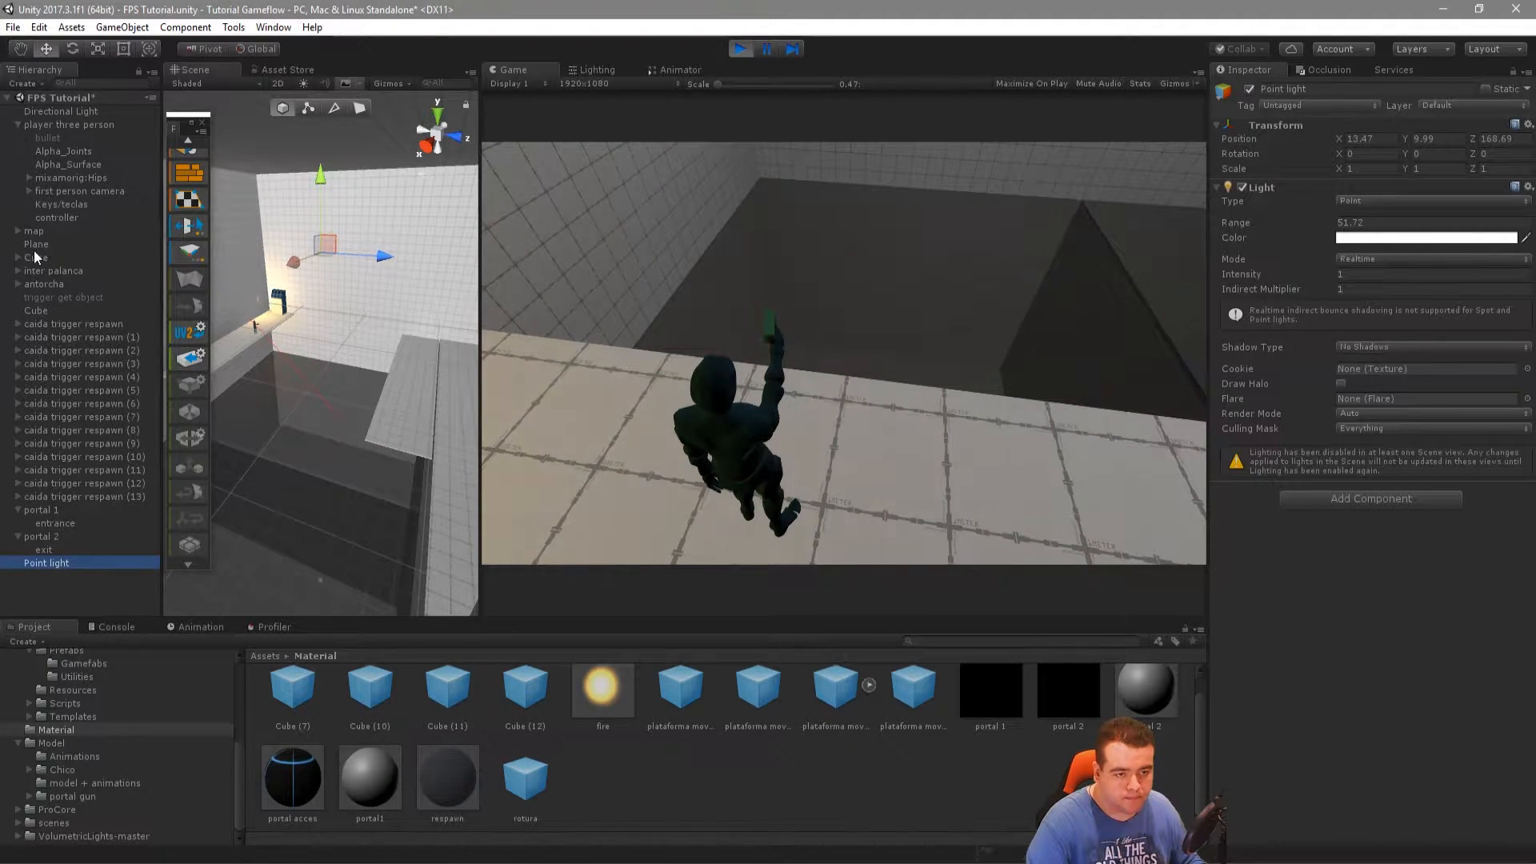
click(48, 218)
click(739, 49)
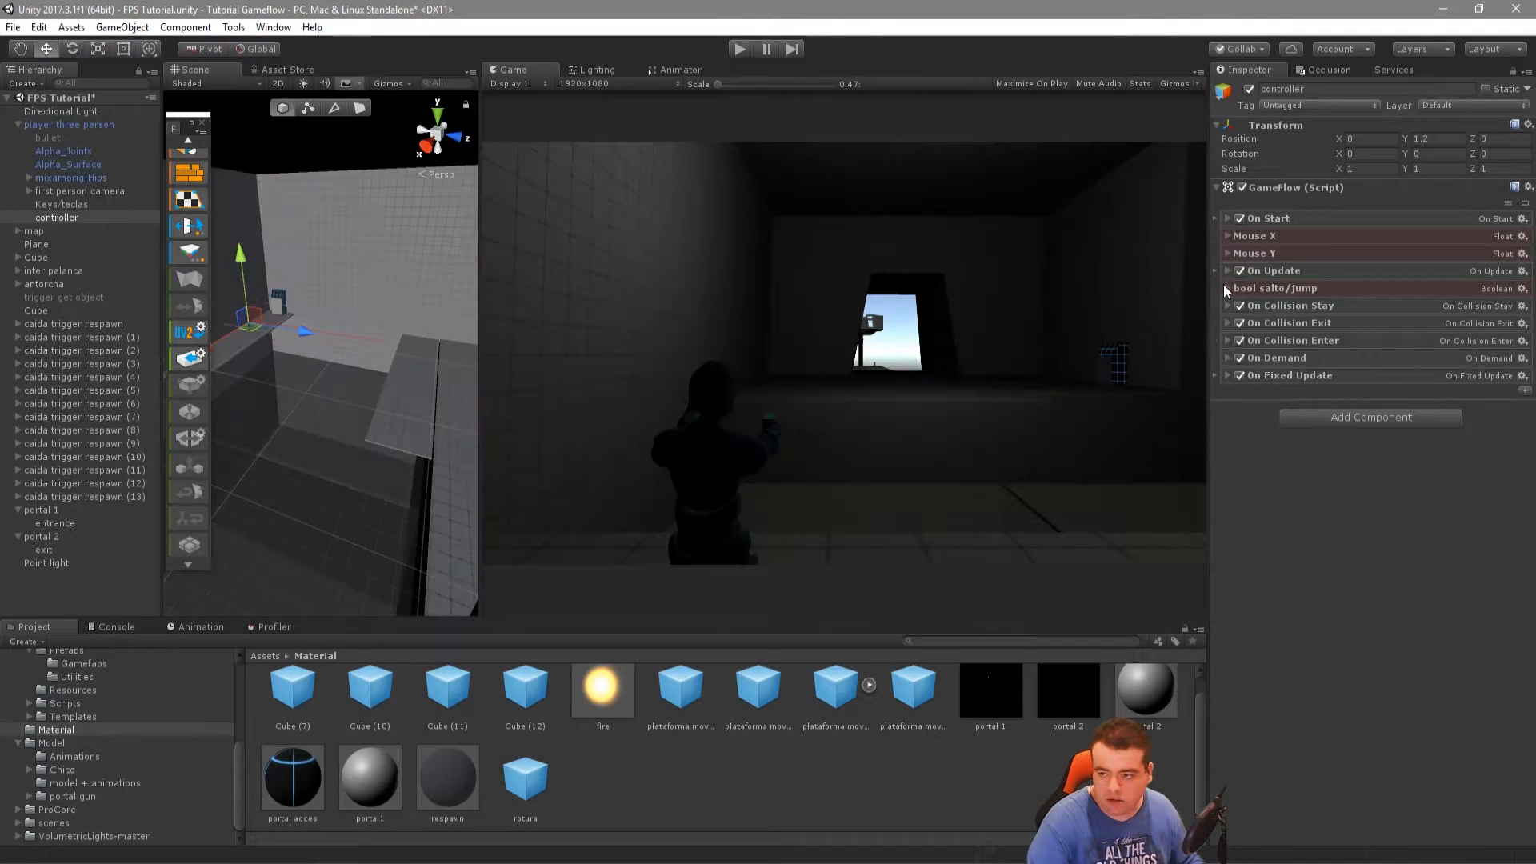
In the last If of On Update, set the Velocity condition to Of Camera with Main Camera
click(1227, 270)
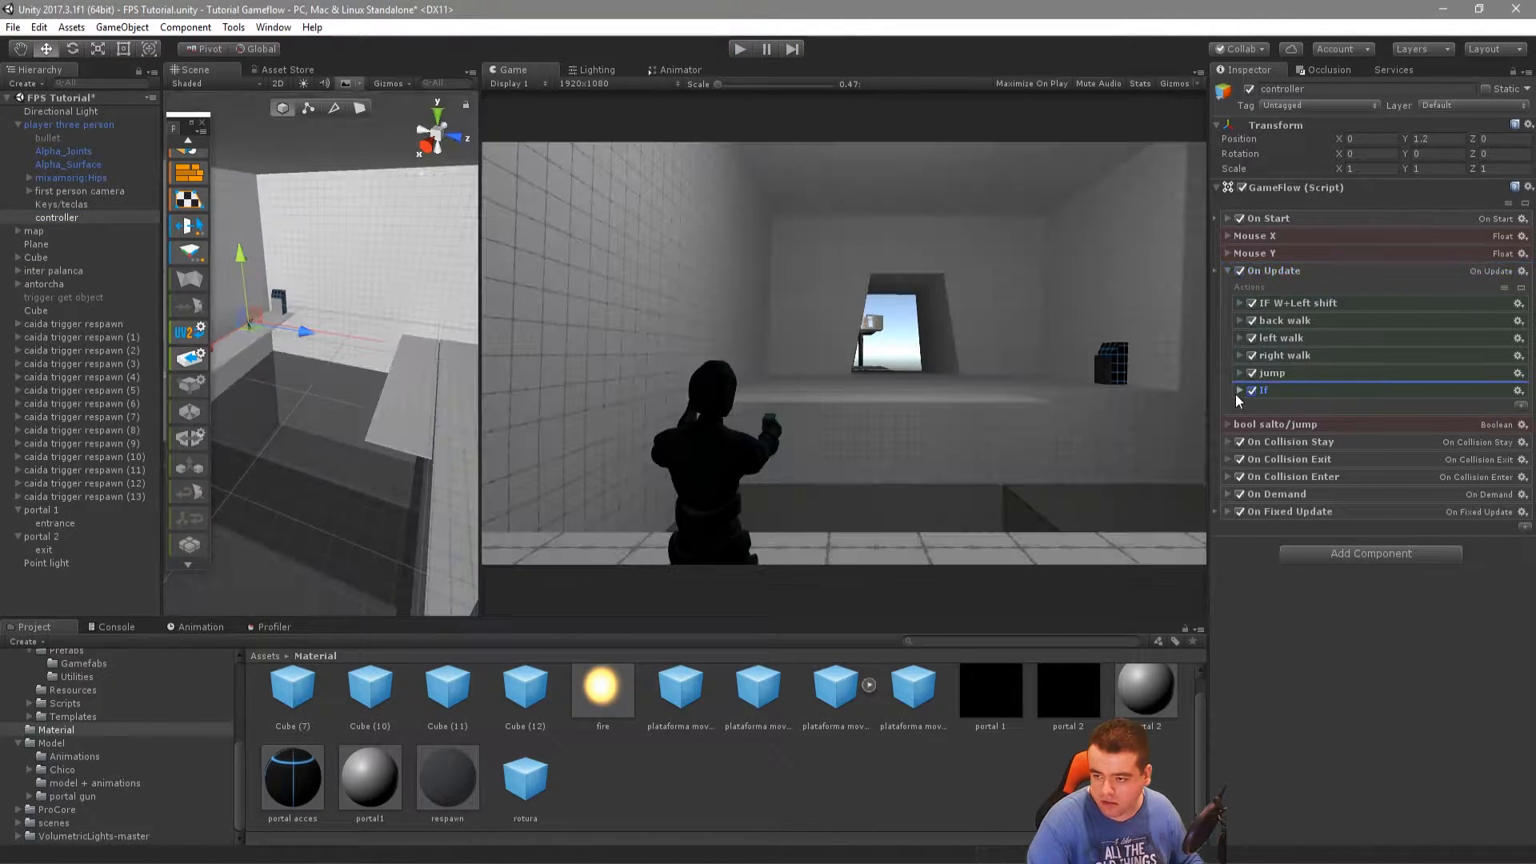
click(1237, 390)
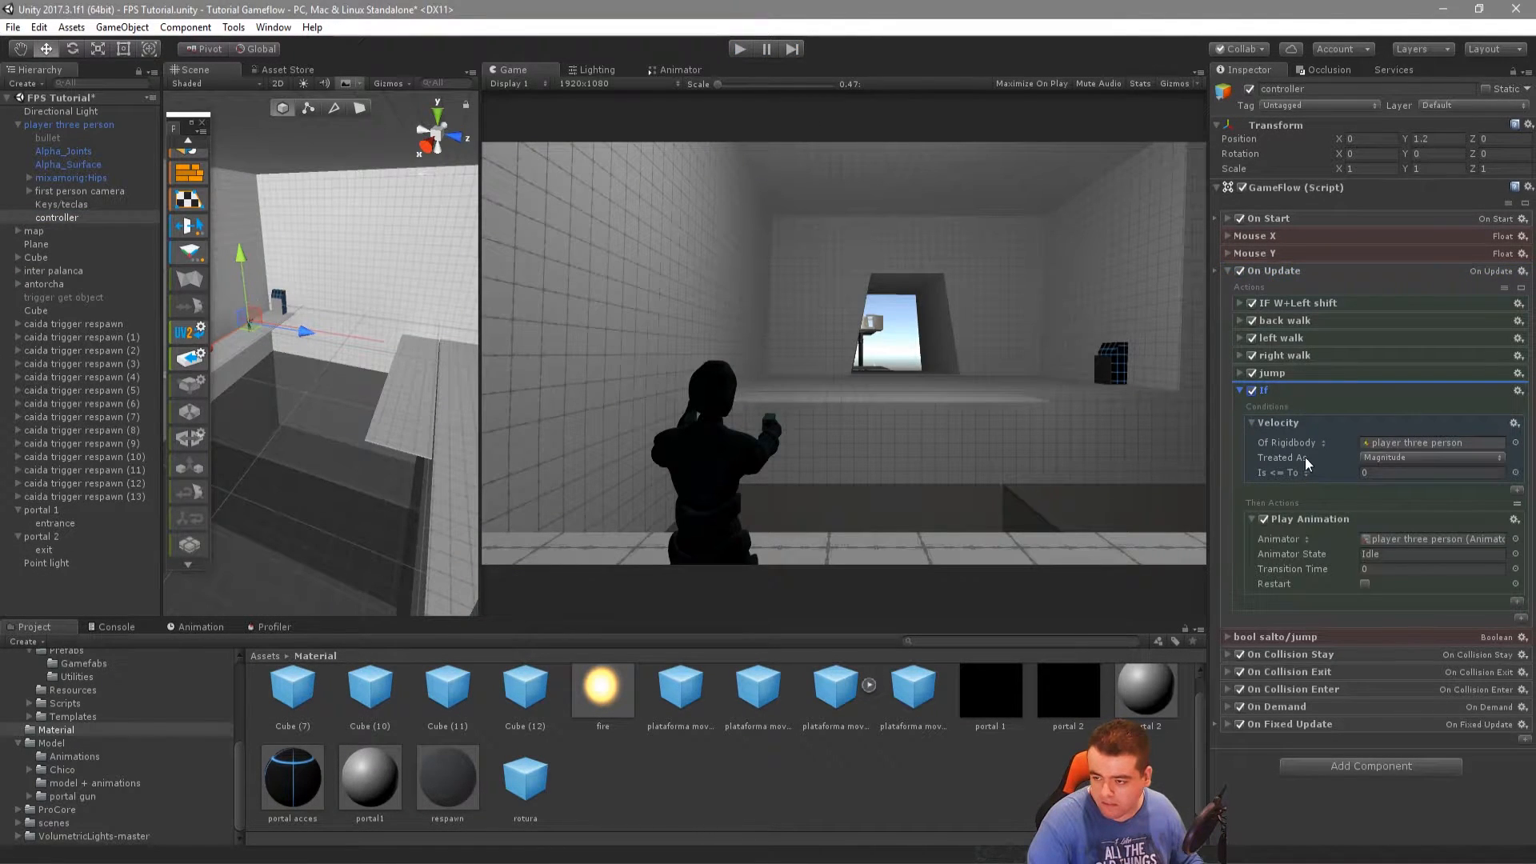
click(1300, 474)
click(1418, 459)
click(1307, 440)
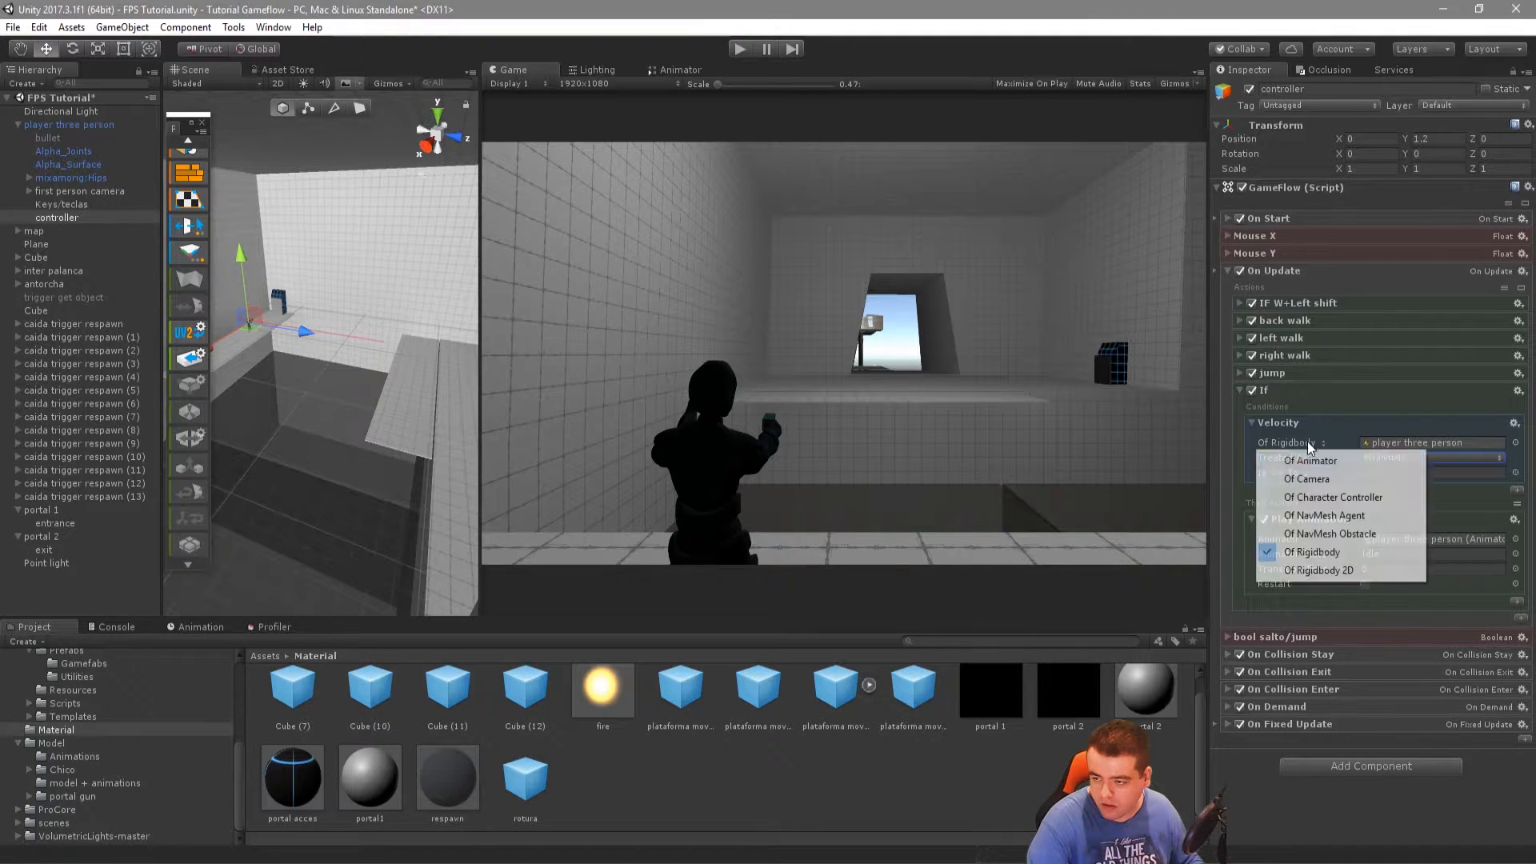
click(1307, 478)
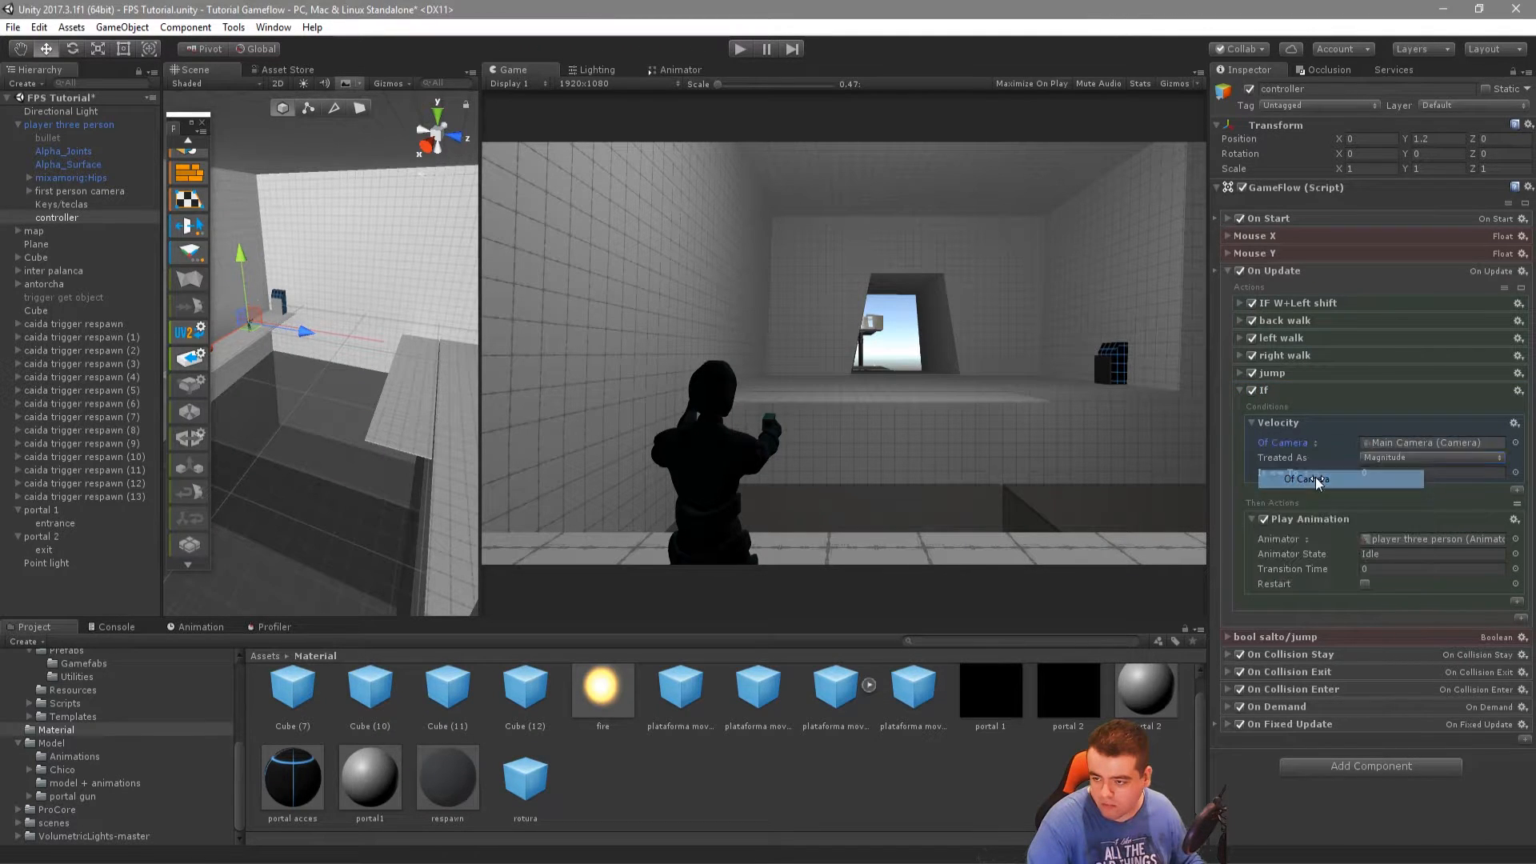
Play-test the level by walking, jumping, shooting and entering portal 1, and stop the game
click(739, 50)
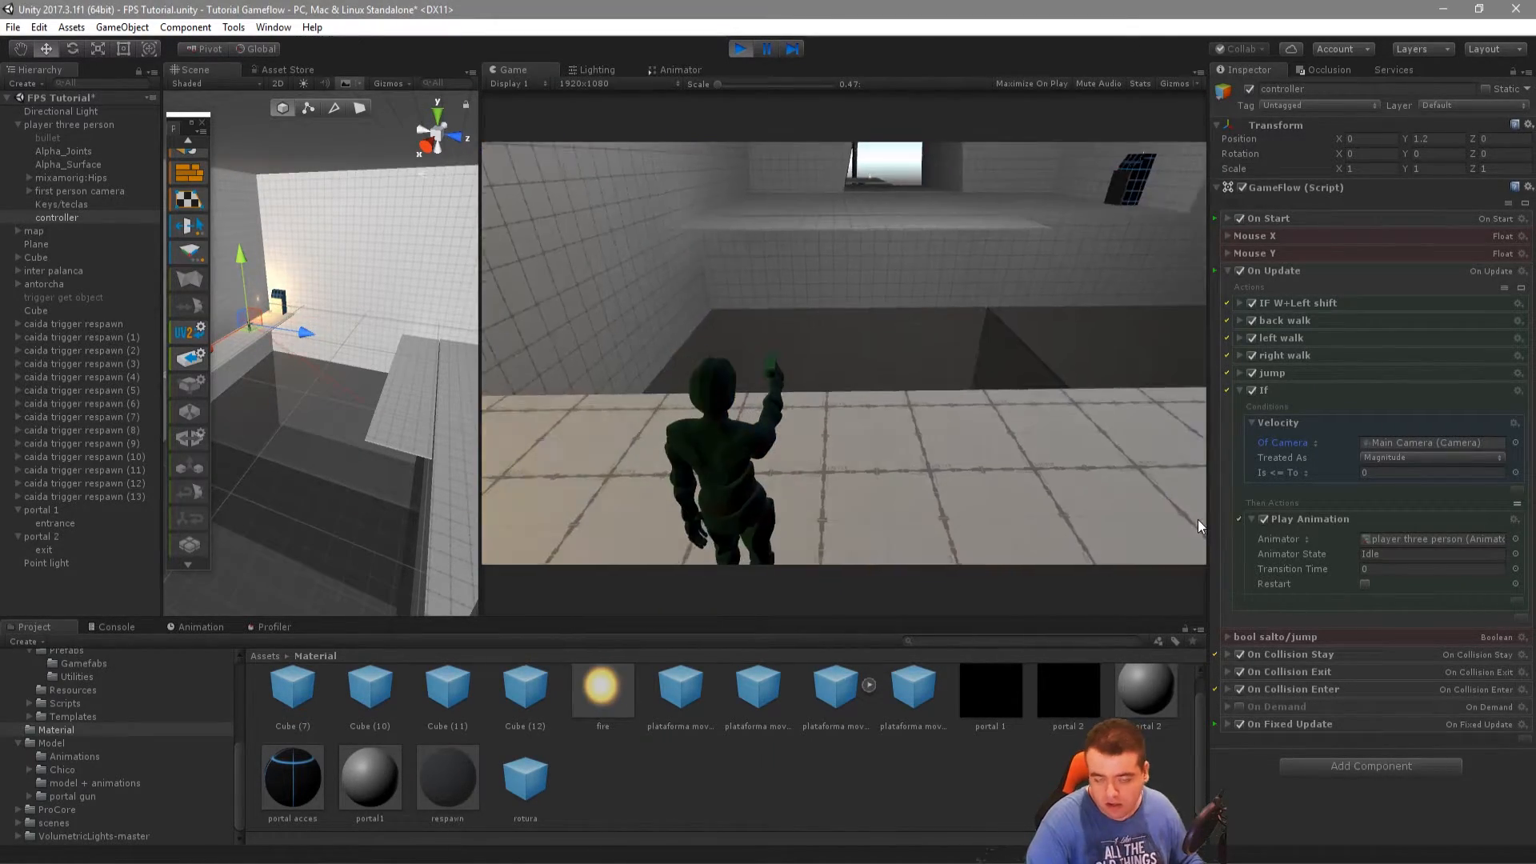
key(w)
key(space)
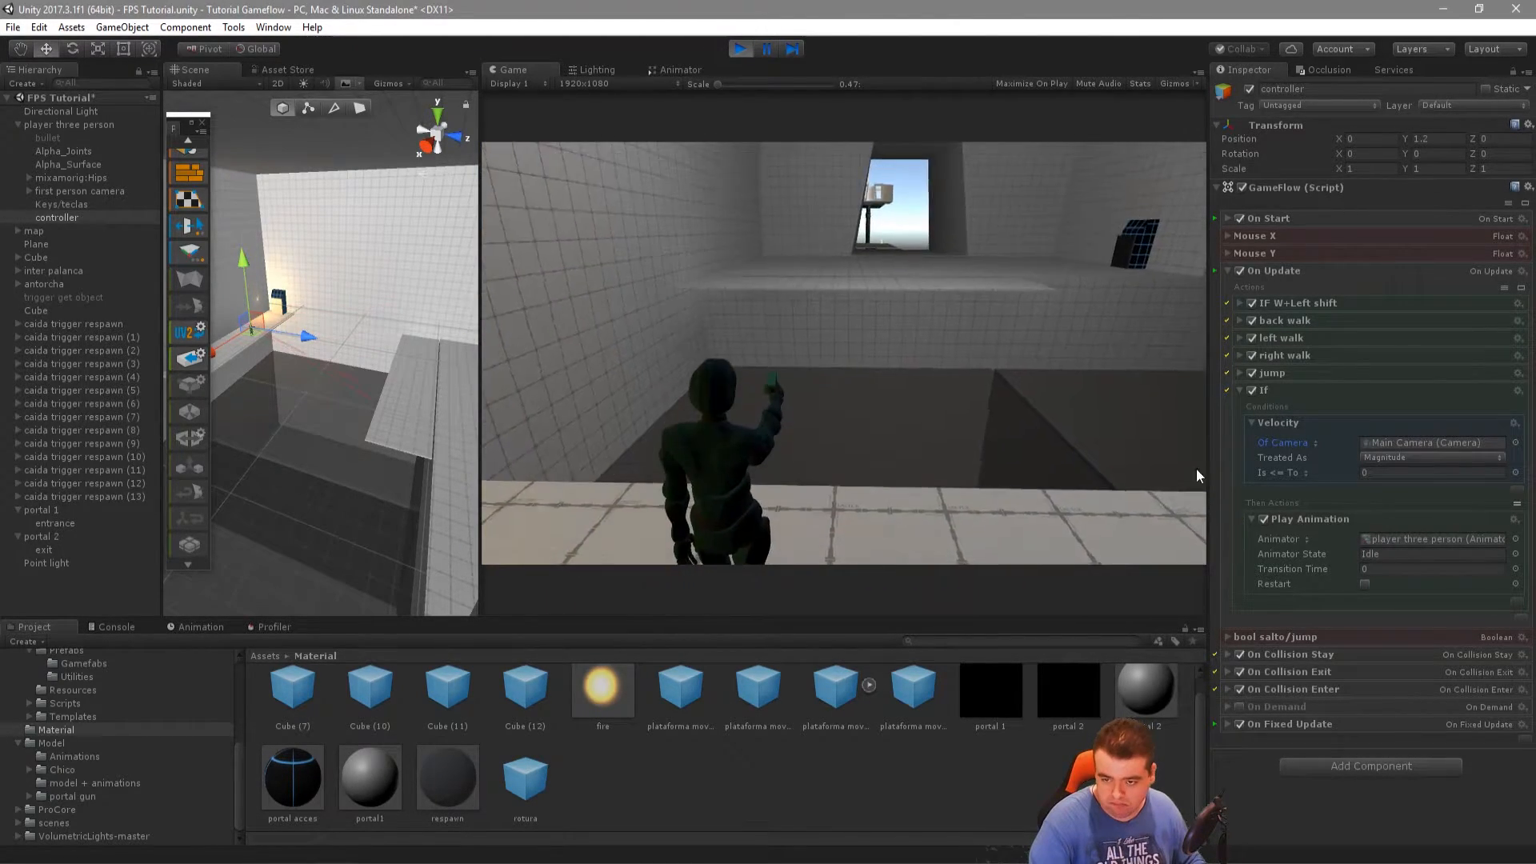
key(w)
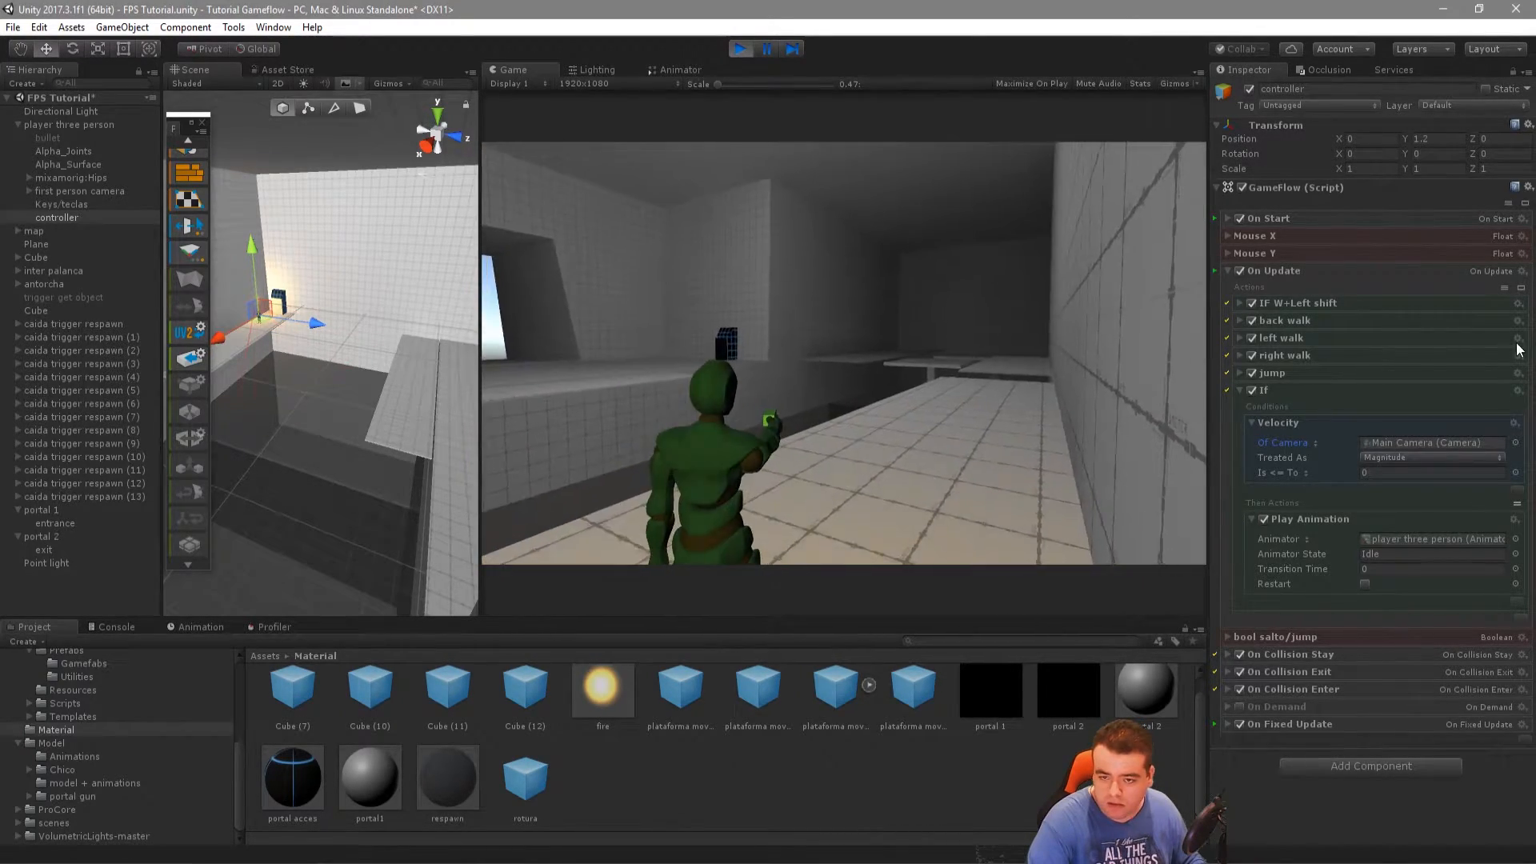
click(698, 358)
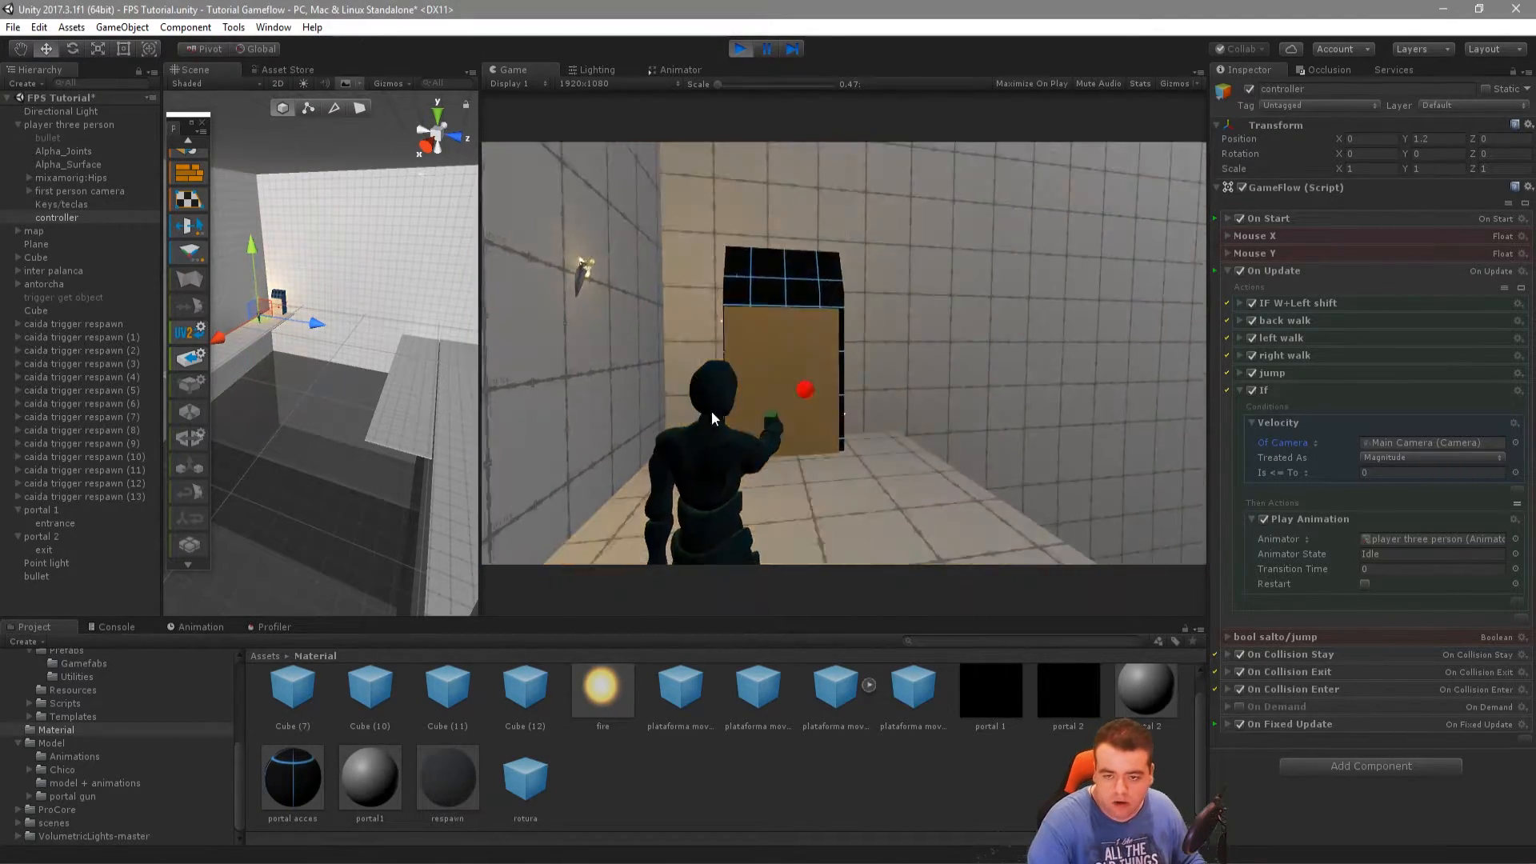
key(w)
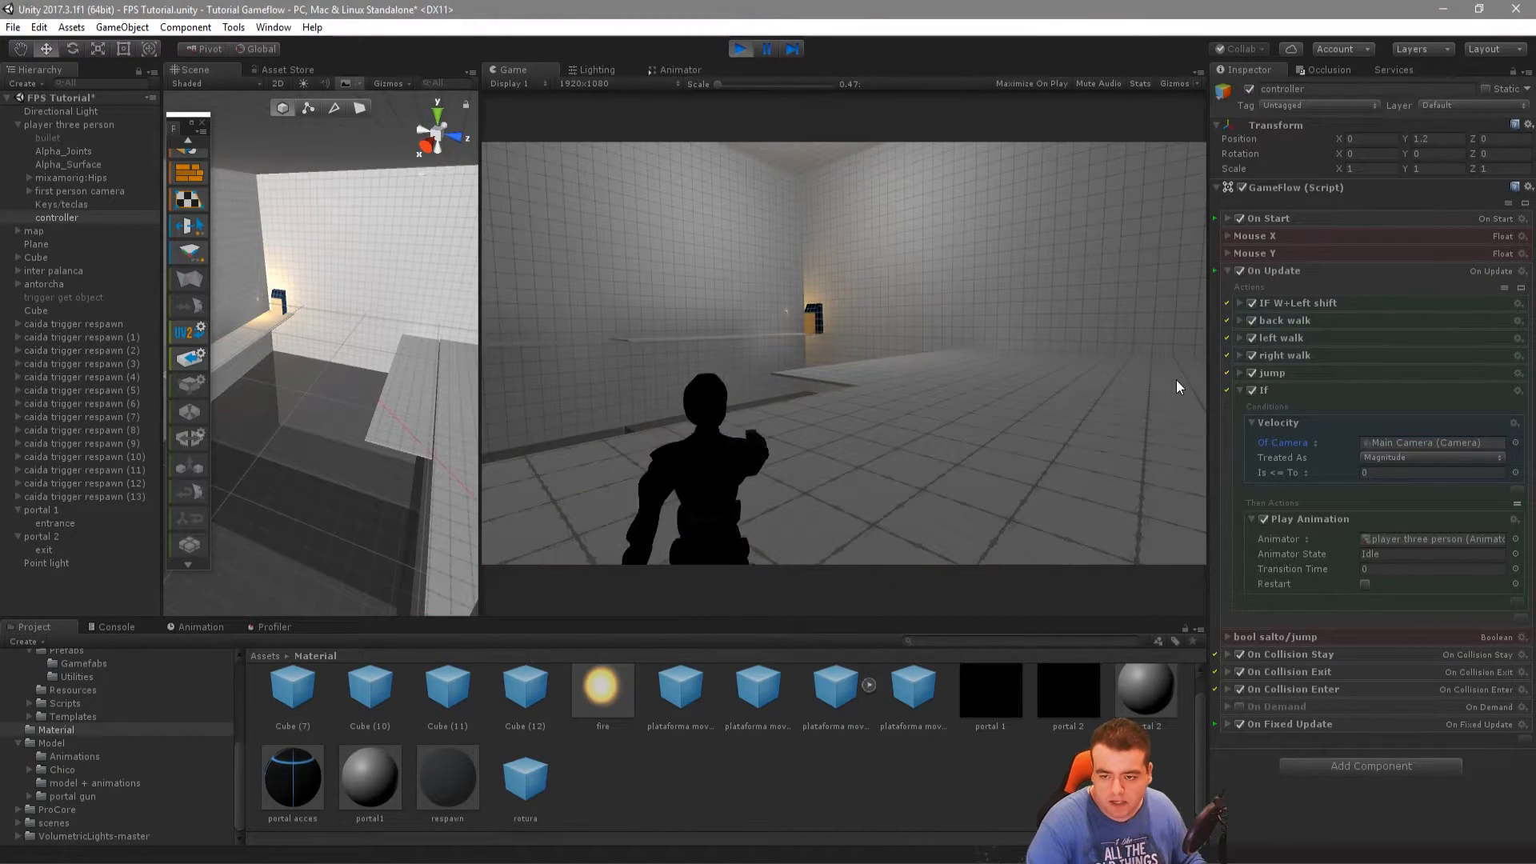
key(w)
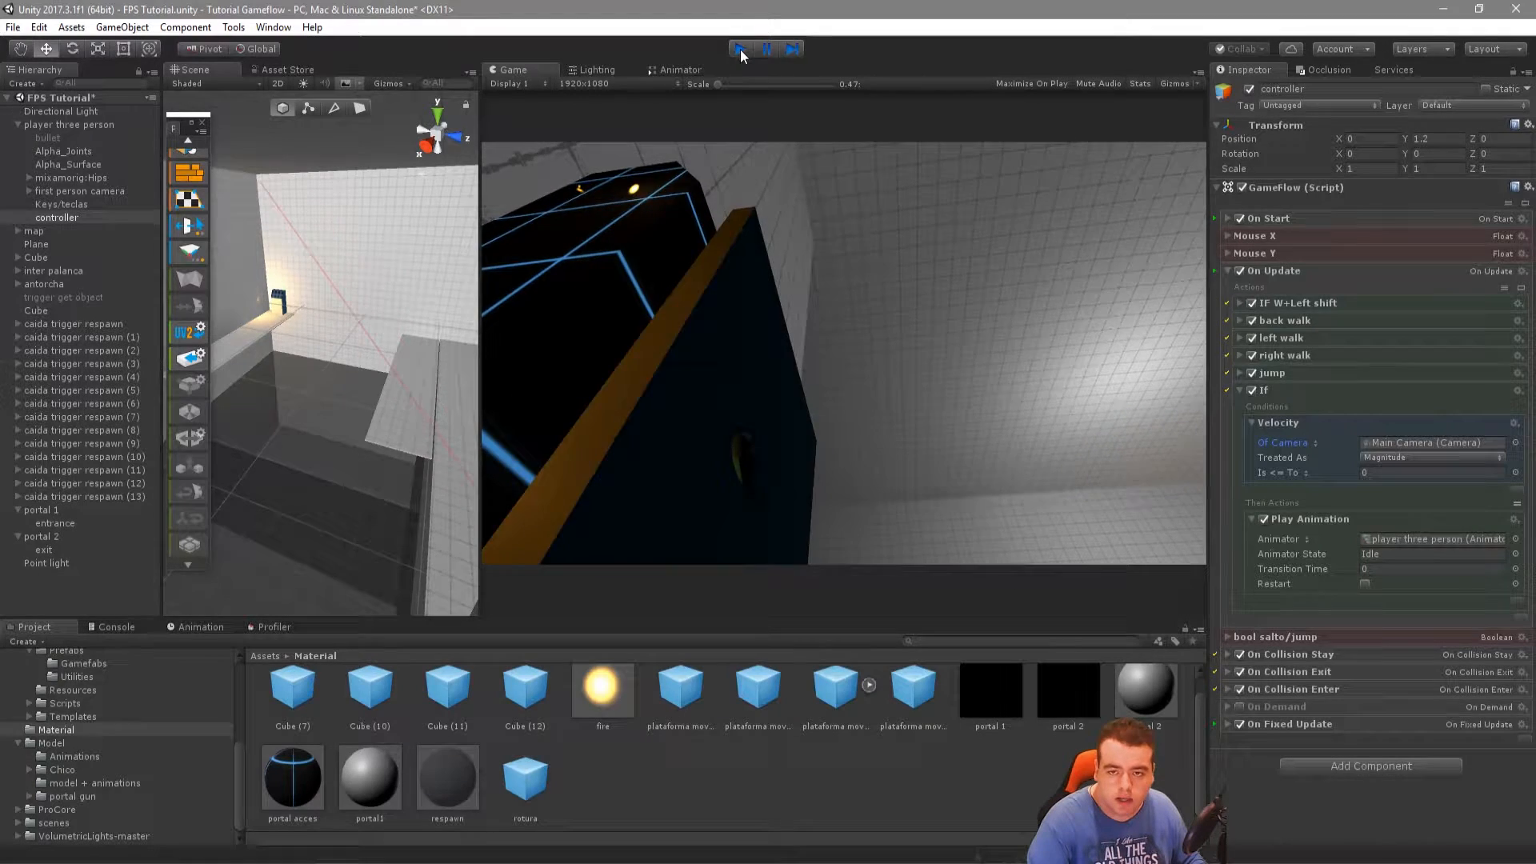
click(740, 49)
Duplicate the entrance object of portal 1 and make the copy a child of portal 2
click(64, 523)
double_click(64, 525)
alt+drag(297, 424, 604, 425)
click(72, 523)
drag(481, 415, 877, 420)
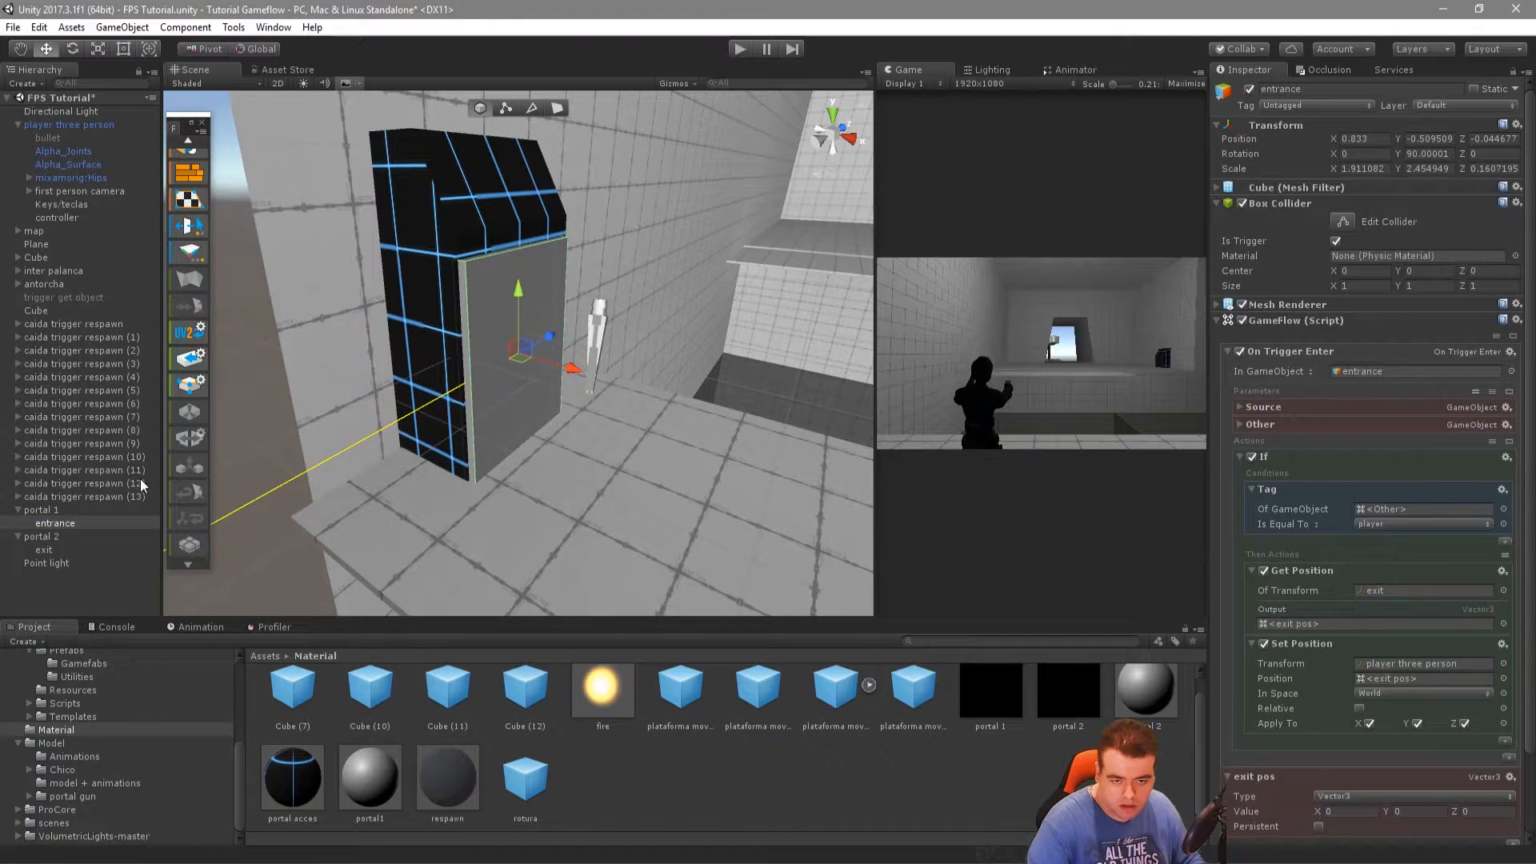
click(88, 524)
key(ctrl+d)
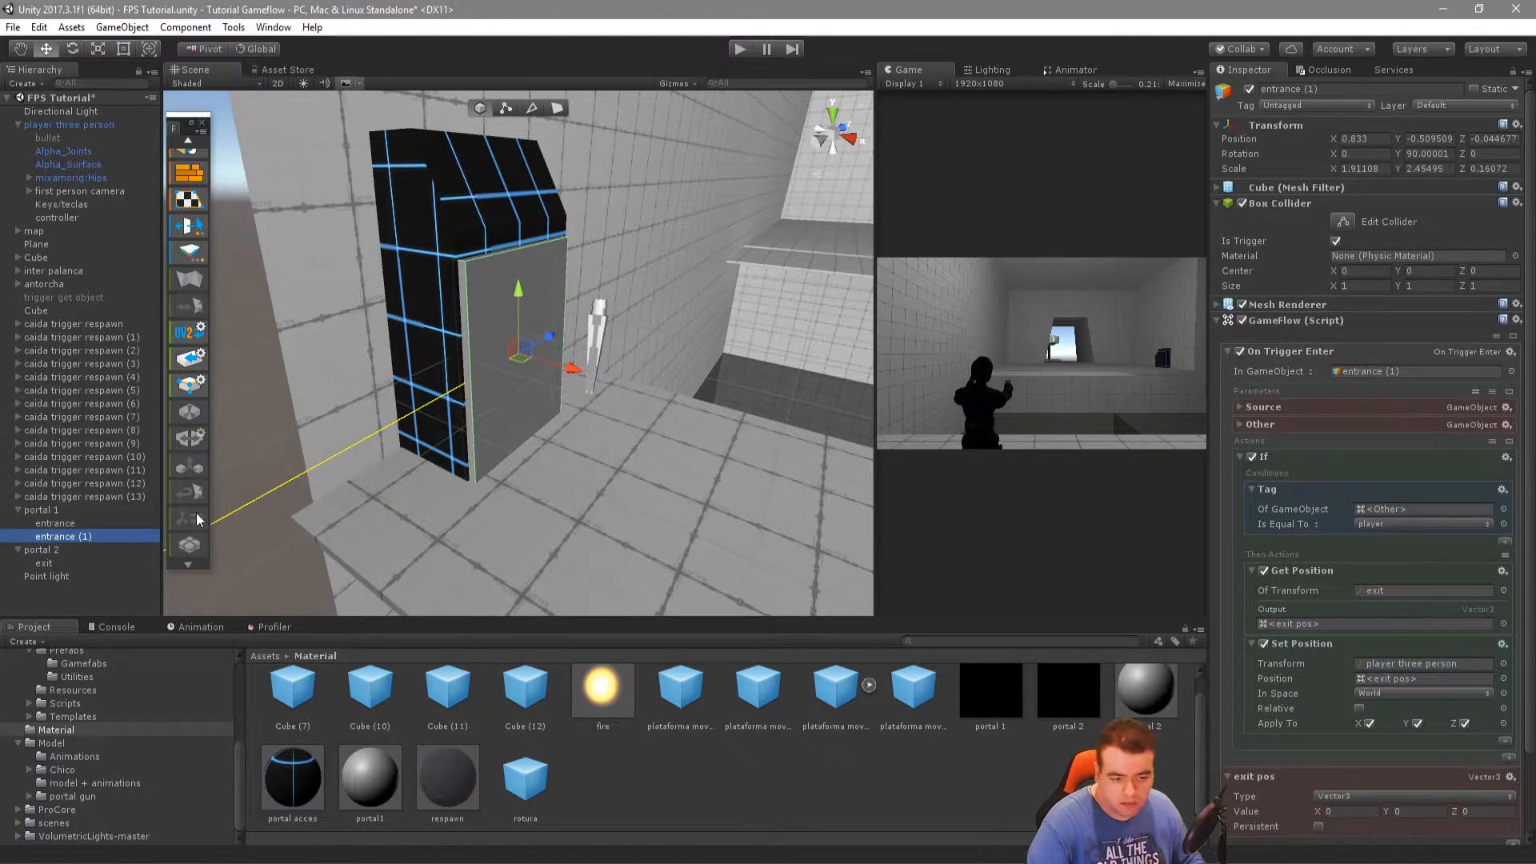
drag(75, 559, 66, 565)
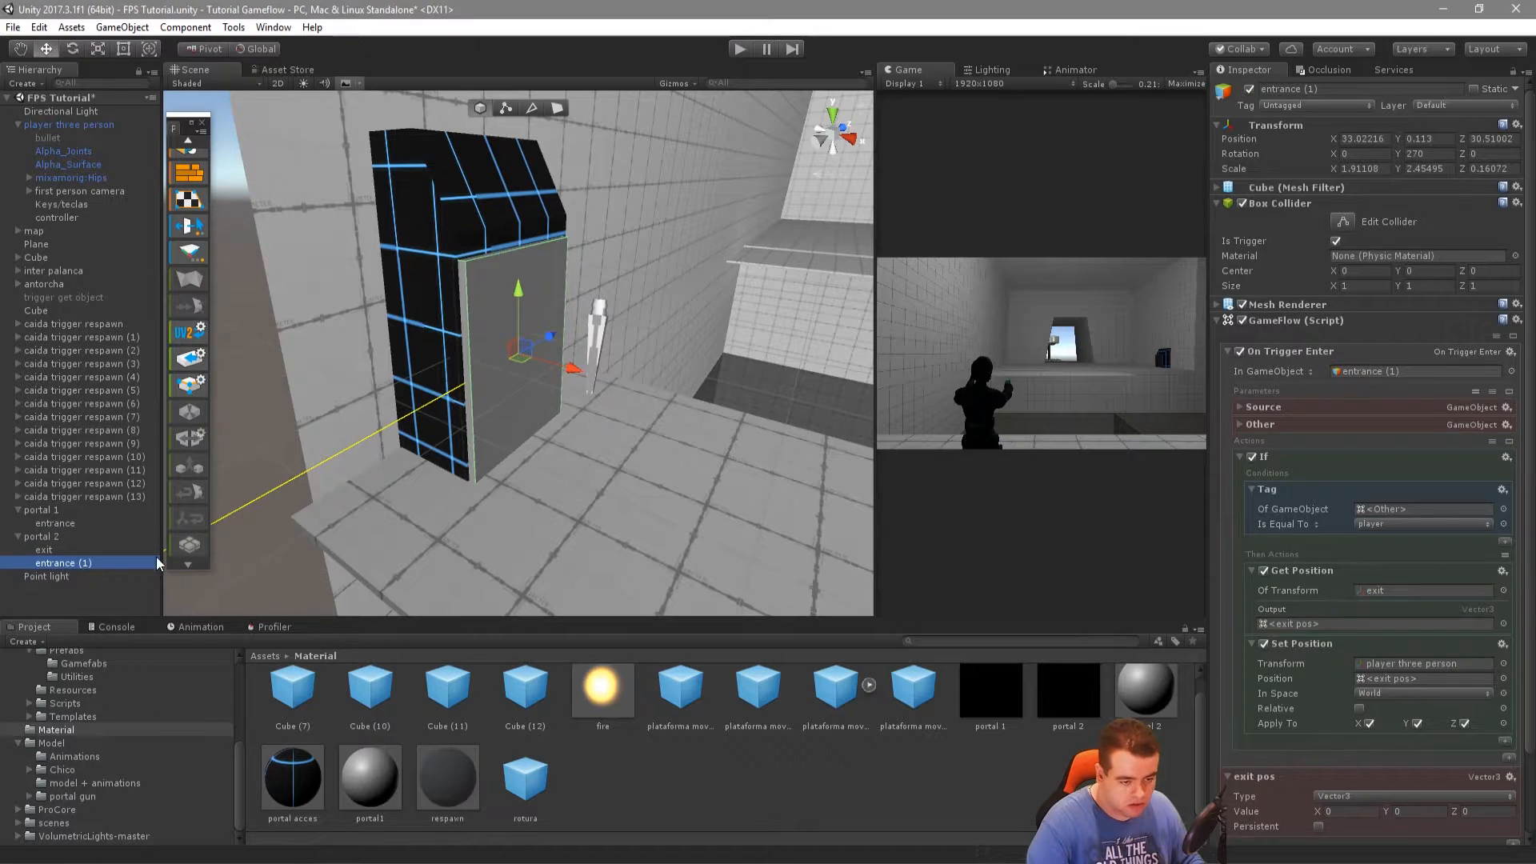
Reset the position of entrance (1) to 0, 0, 0 under portal 2
click(1384, 140)
text(0)
click(1434, 142)
text(0)
click(1488, 138)
text(0)
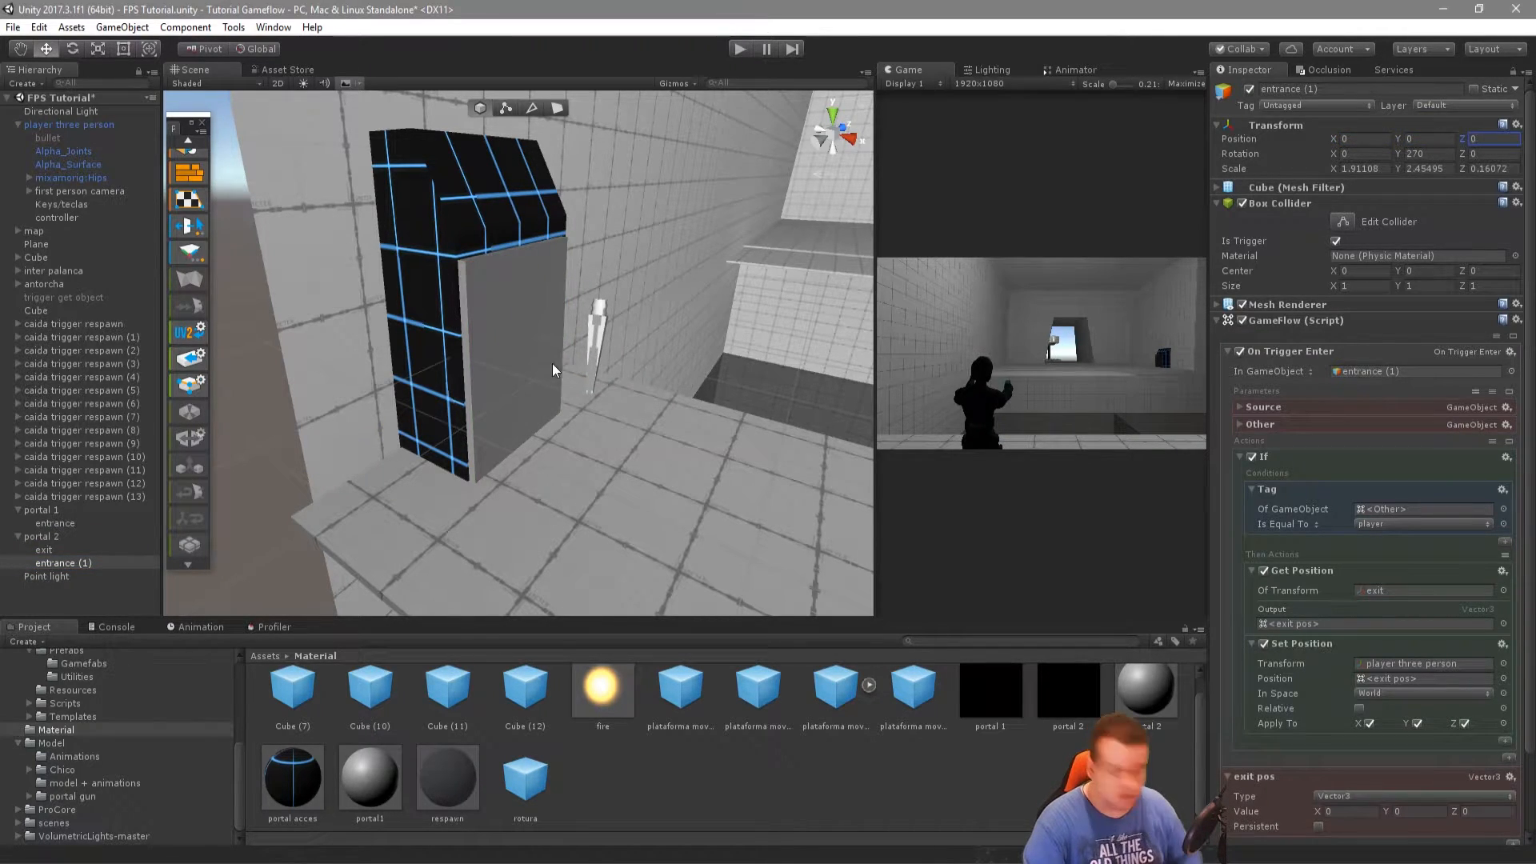
Turn entrance (1) to a Y rotation of 450 and place it at portal 2's front at about X 0.857, Y -0.599
double_click(64, 562)
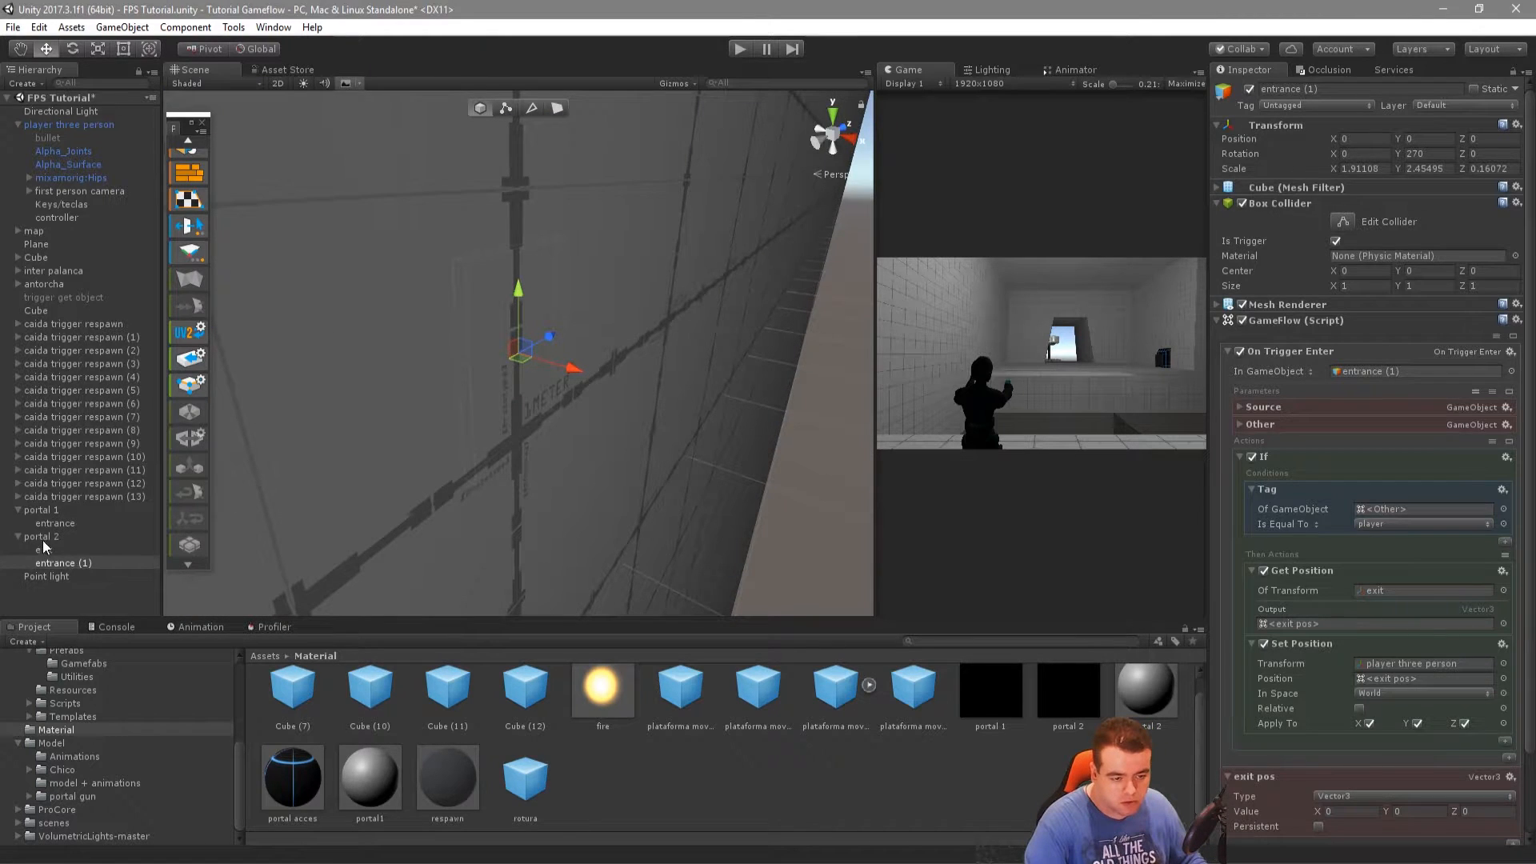
alt+drag(380, 420, 434, 382)
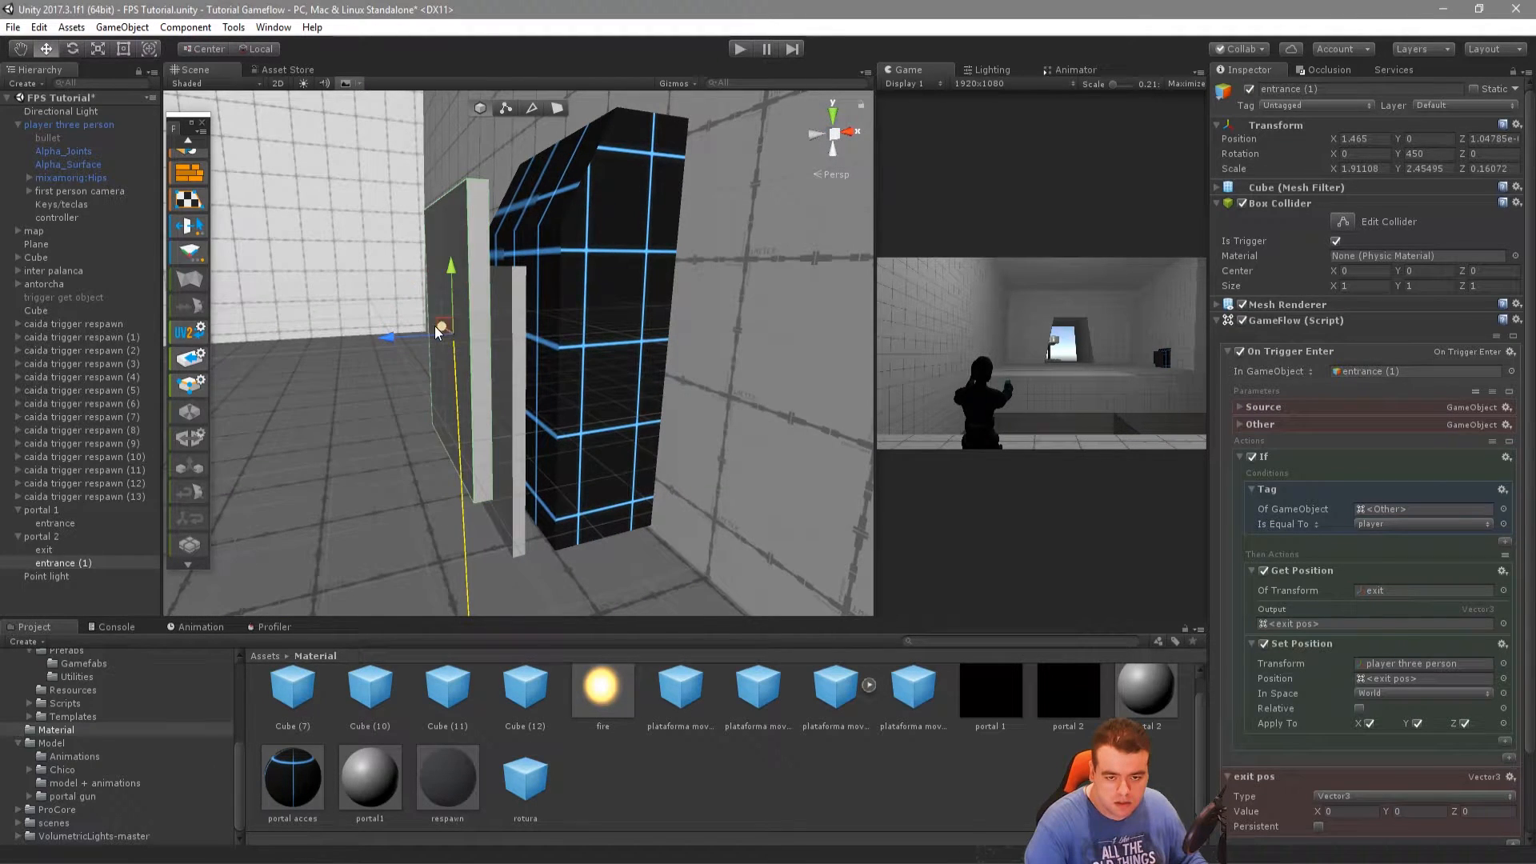
alt+drag(437, 332, 420, 314)
drag(434, 312, 492, 374)
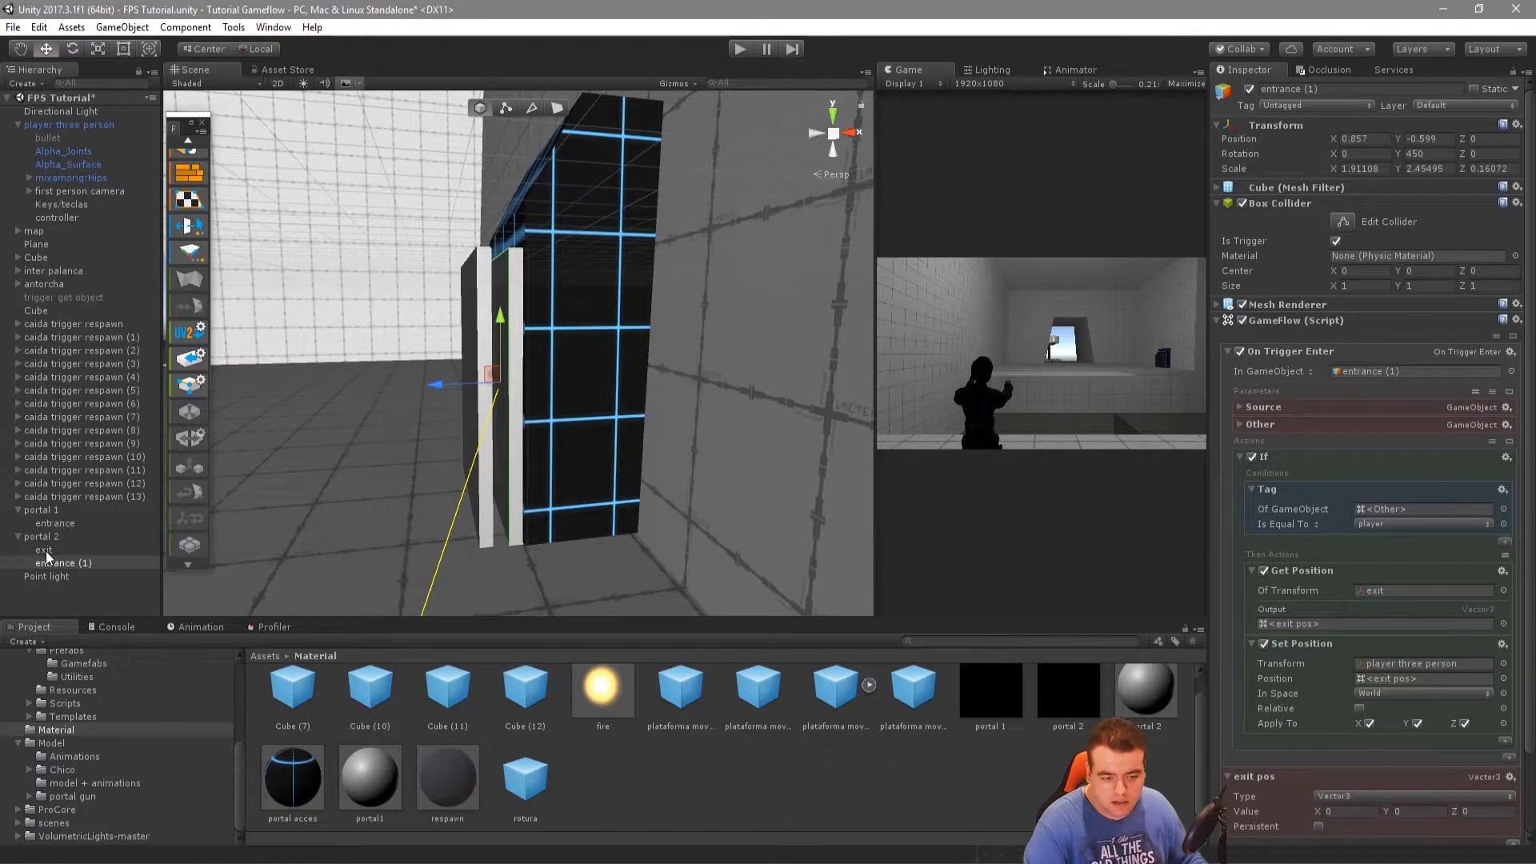
click(49, 551)
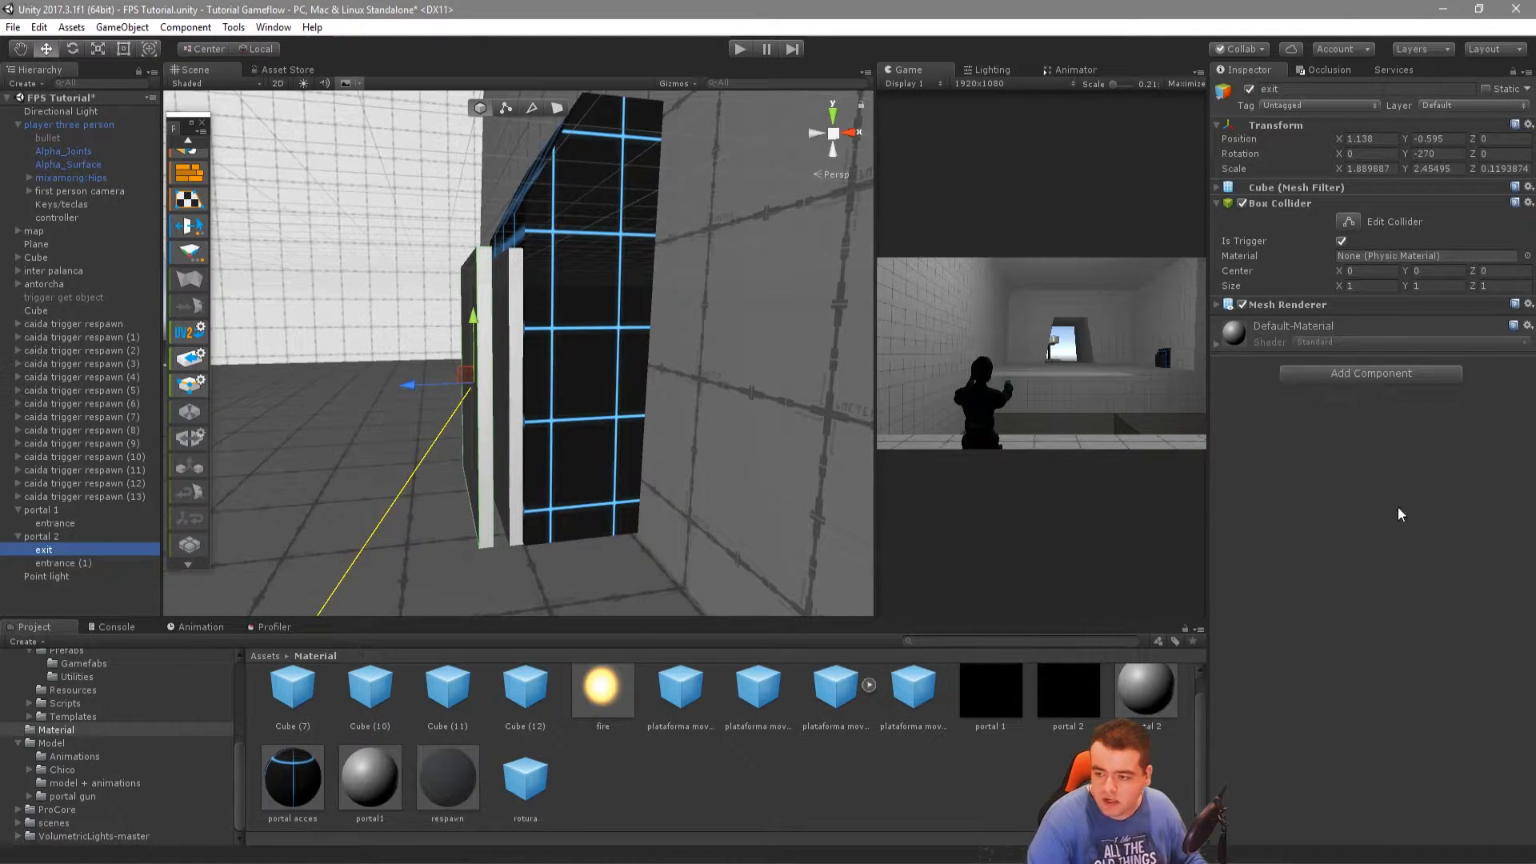
click(56, 564)
alt+drag(480, 480, 2, 618)
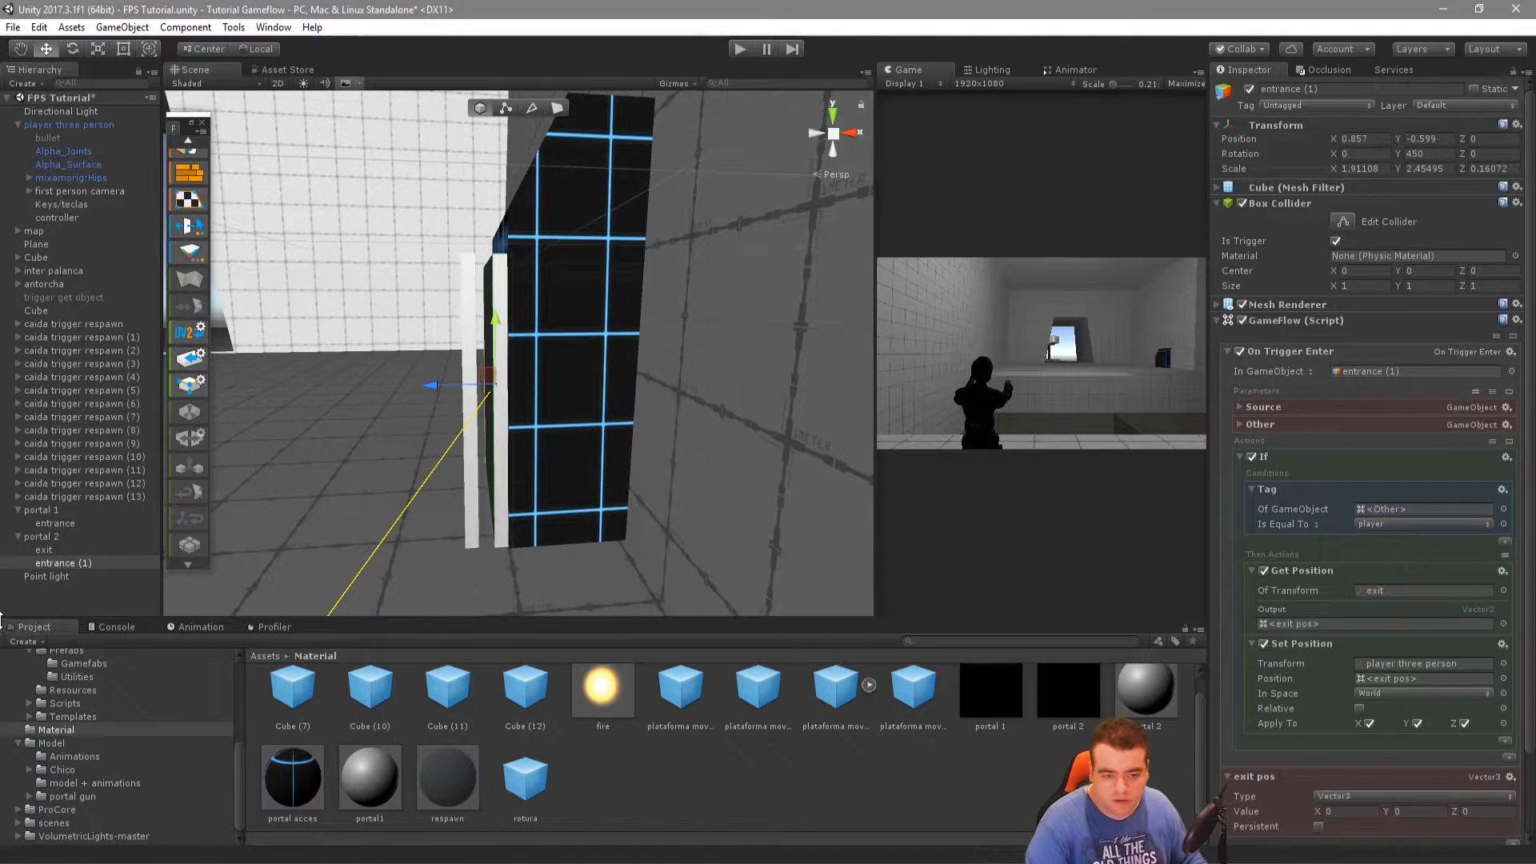
Duplicate the exit object of portal 2 and make the copy a child of portal 1
click(56, 548)
key(ctrl+d)
drag(55, 581, 60, 531)
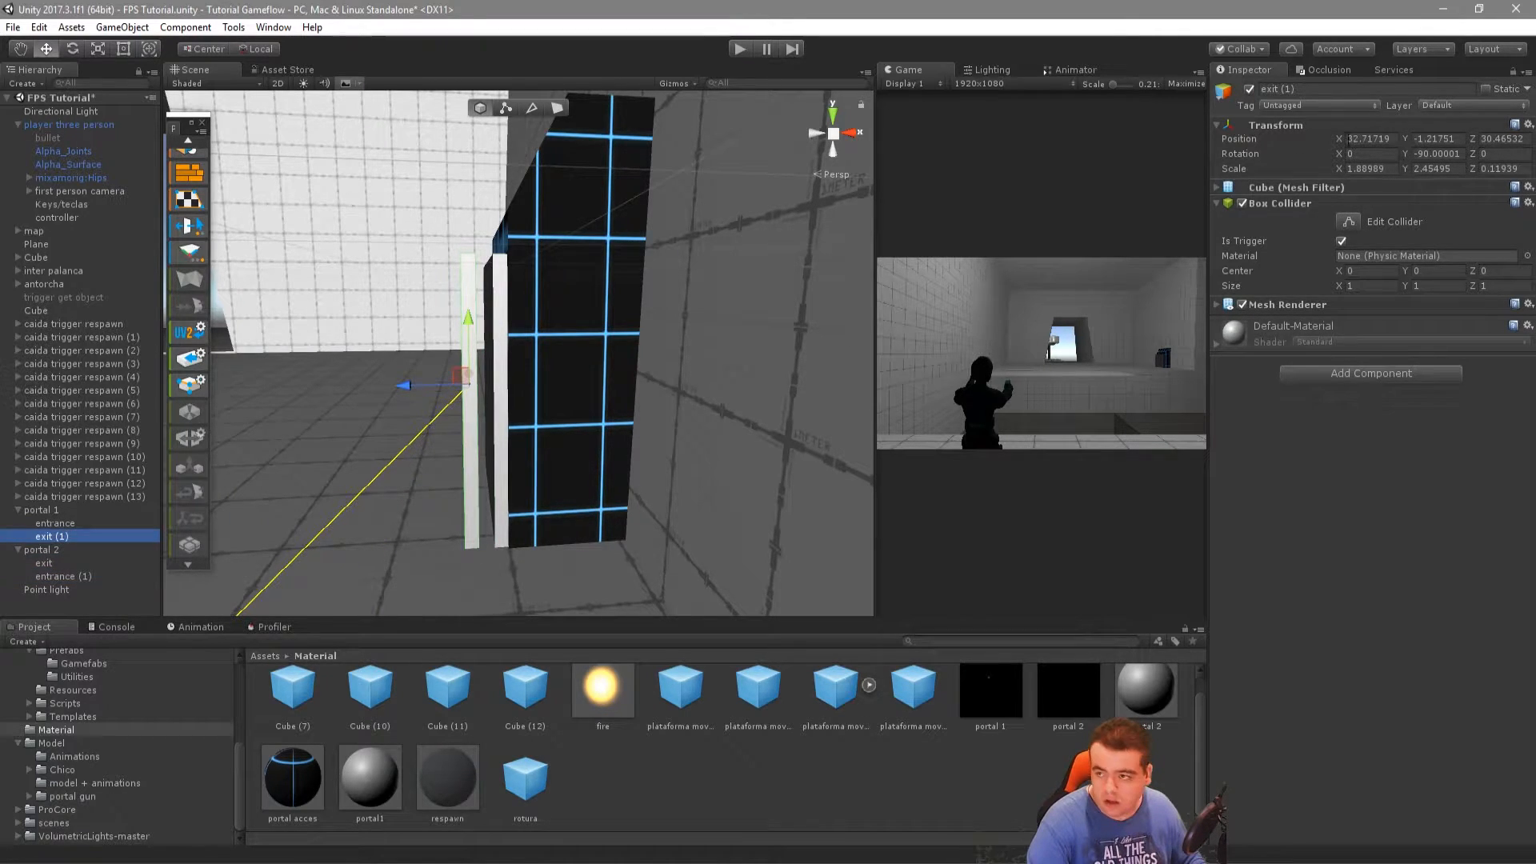
Reset the position of exit (1) to zero, turn it to Y 90, and place it before portal 1 at about X 1.059, Y -0.551
click(1370, 139)
text(0)
key(Tab)
text(0)
key(Tab)
text(0)
key(Return)
middle_drag(344, 487, 345, 472)
Set the Get Position transform in entrance (1)'s GameFlow trigger to the exit (1) object of portal 1
double_click(63, 576)
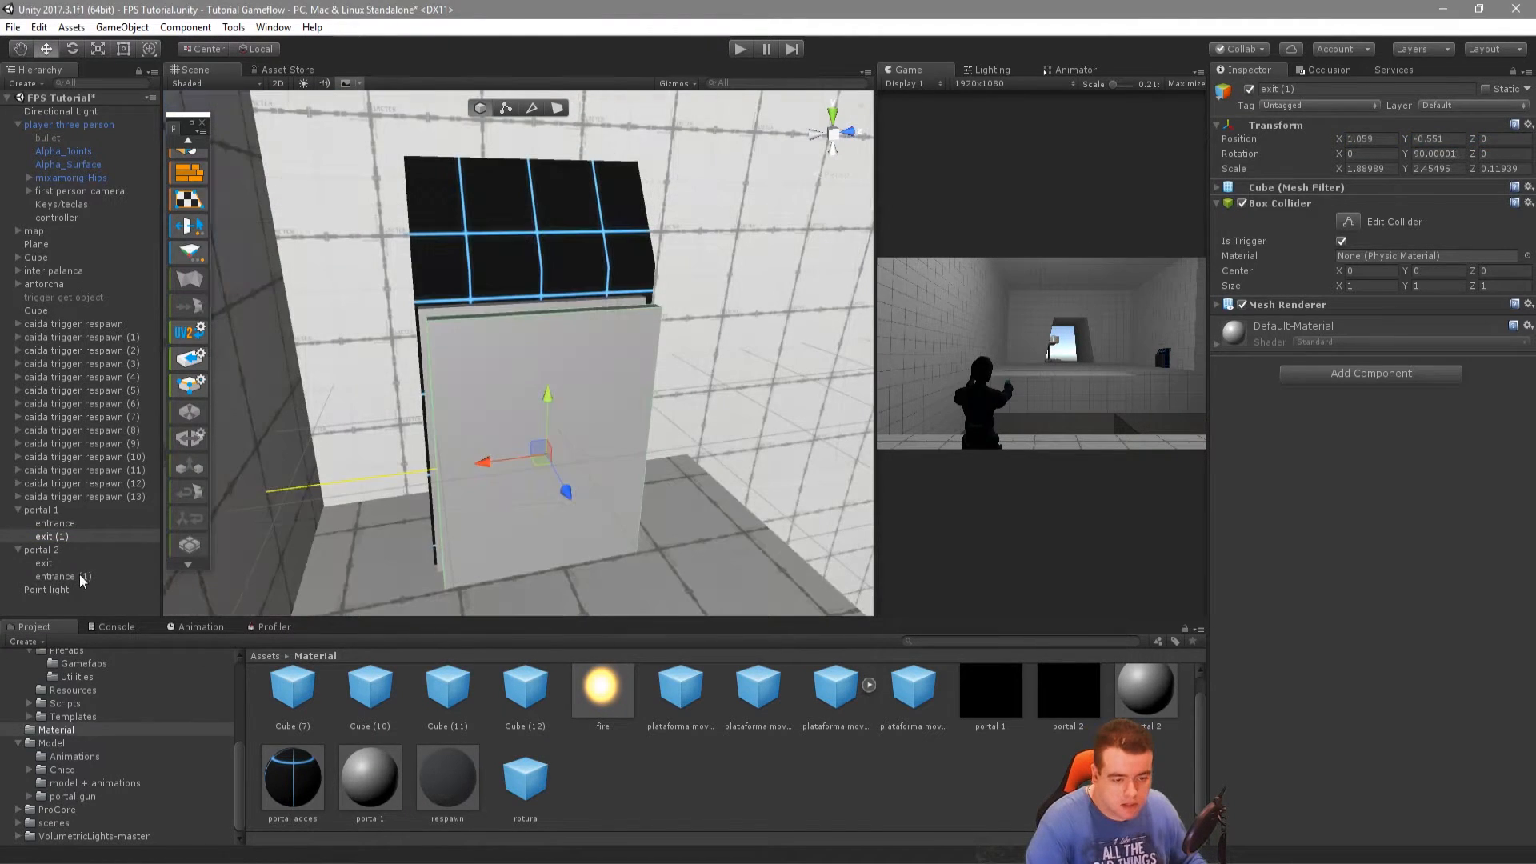
scroll(1347, 639, down, 2)
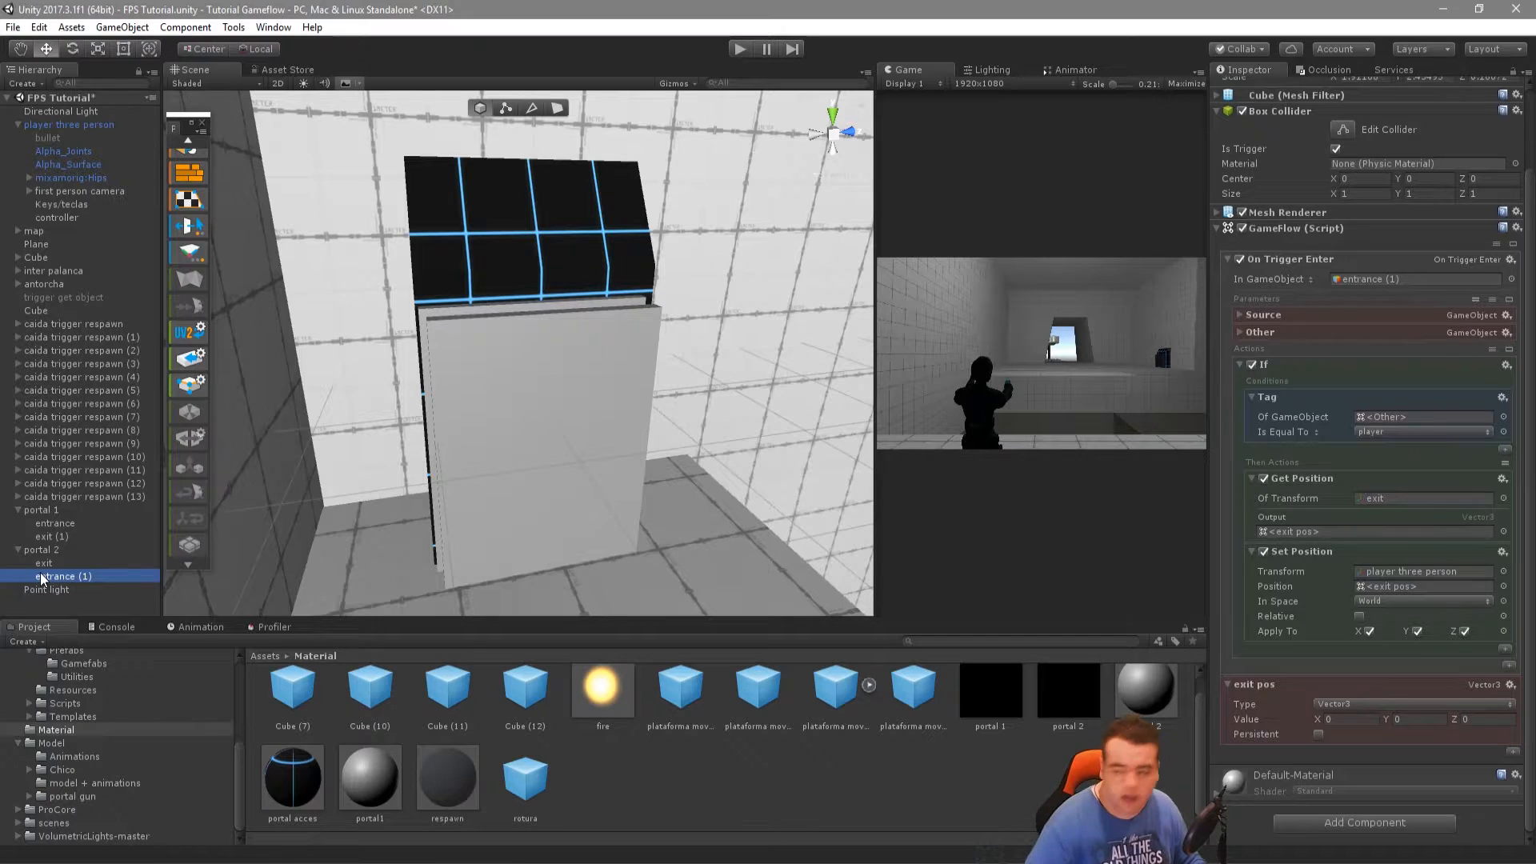
drag(49, 534, 1398, 501)
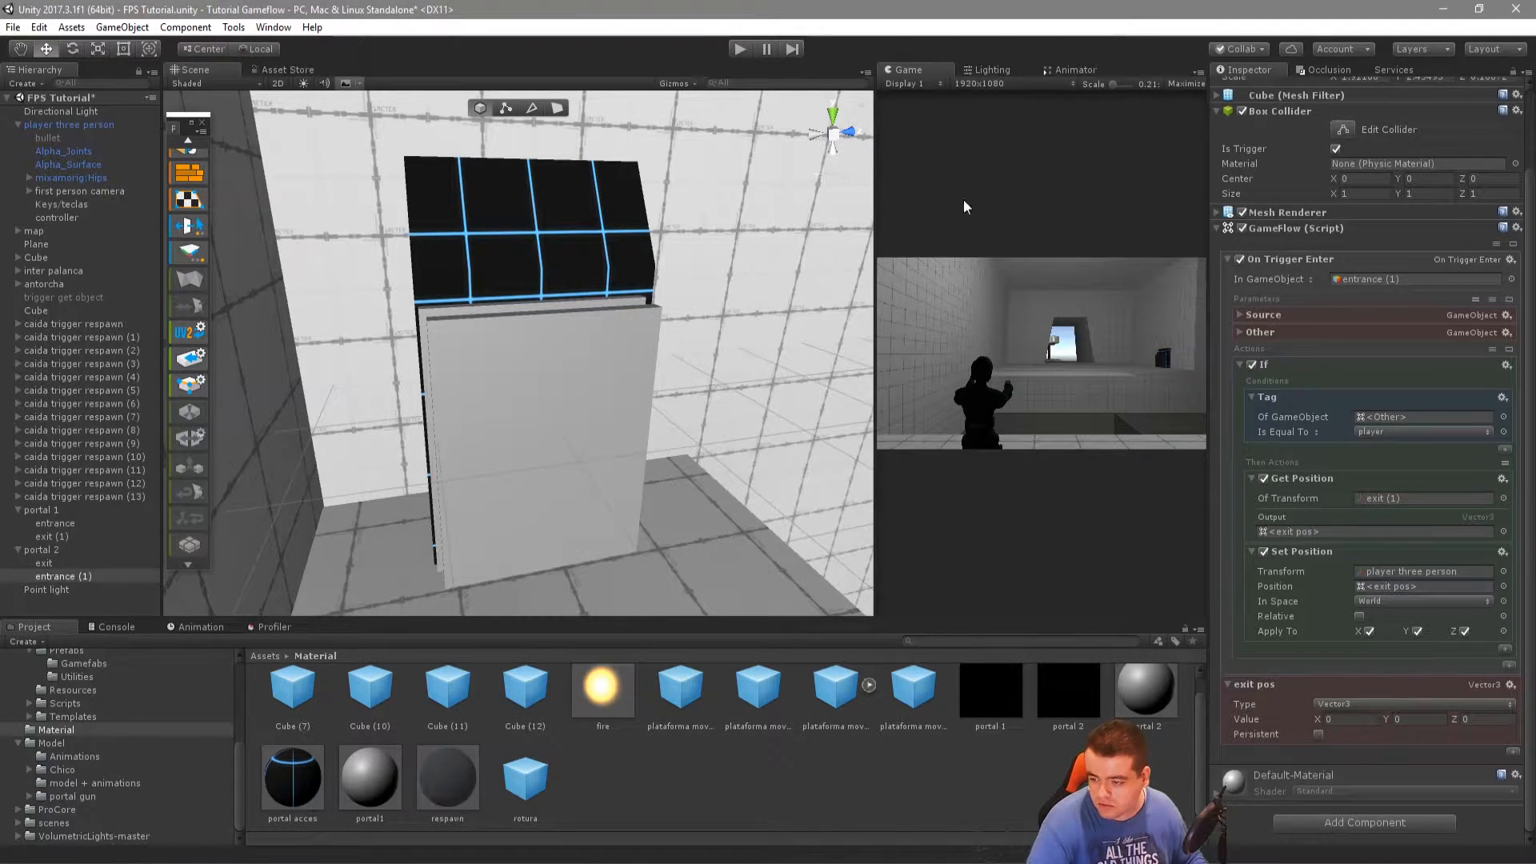
Enlarge the game view and play-test the level by walking the player through the portals, ending with play mode stopped
drag(865, 291, 574, 290)
click(736, 49)
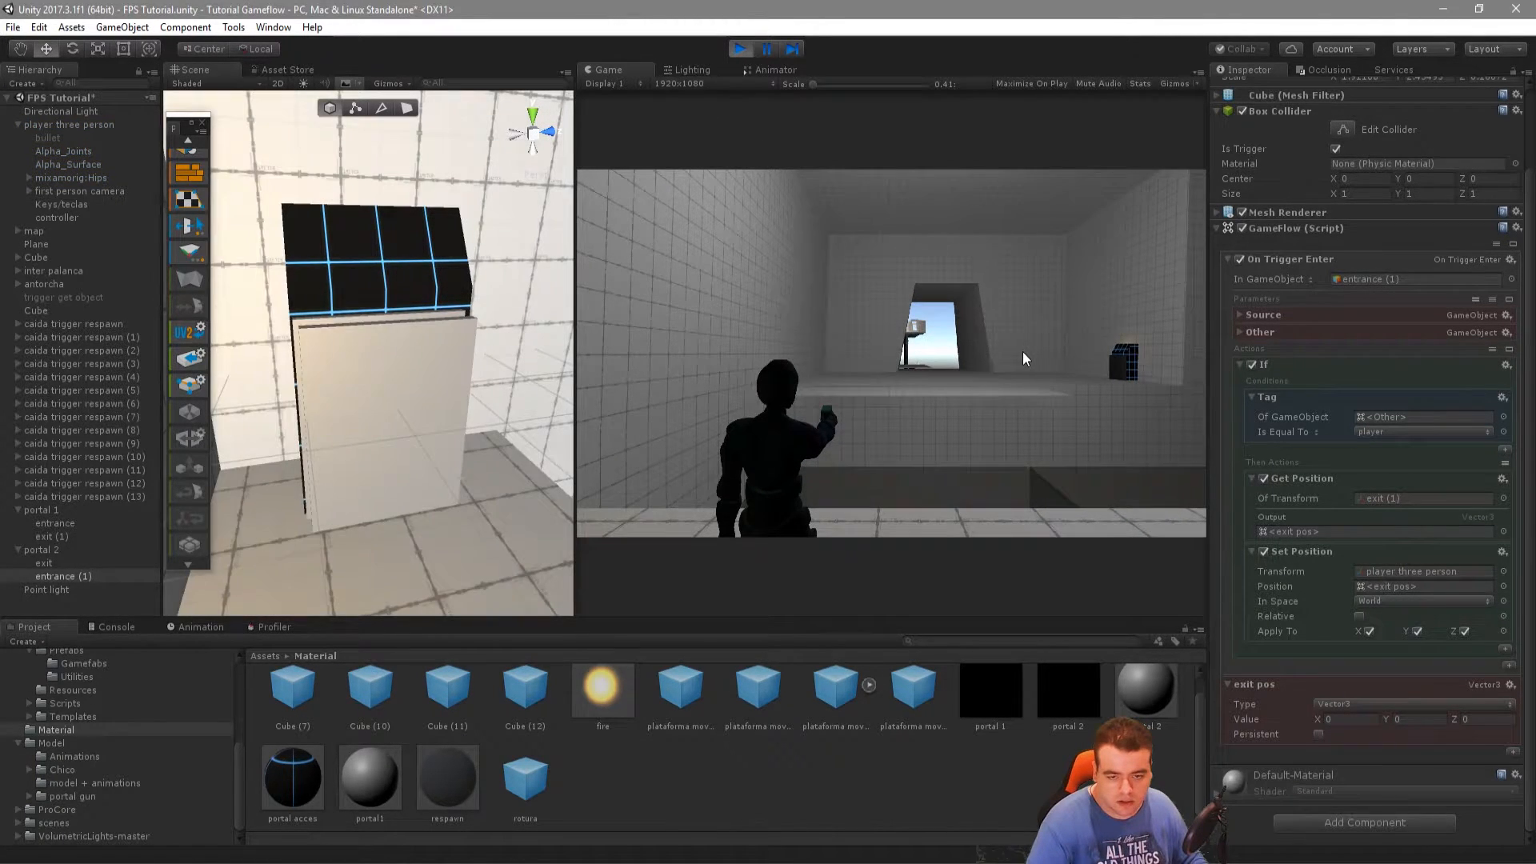
key(w)
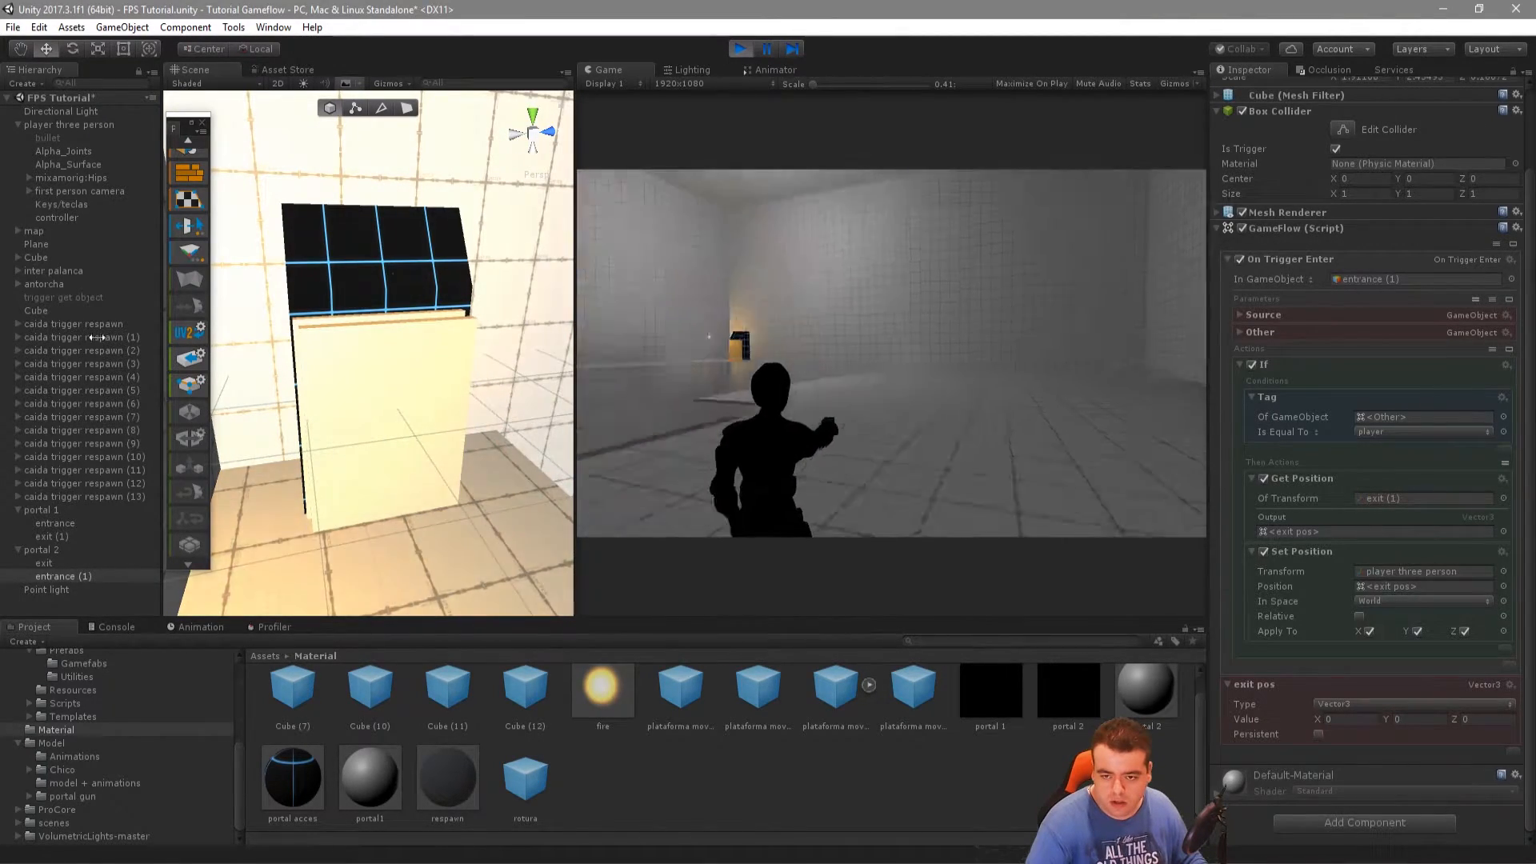
key(w)
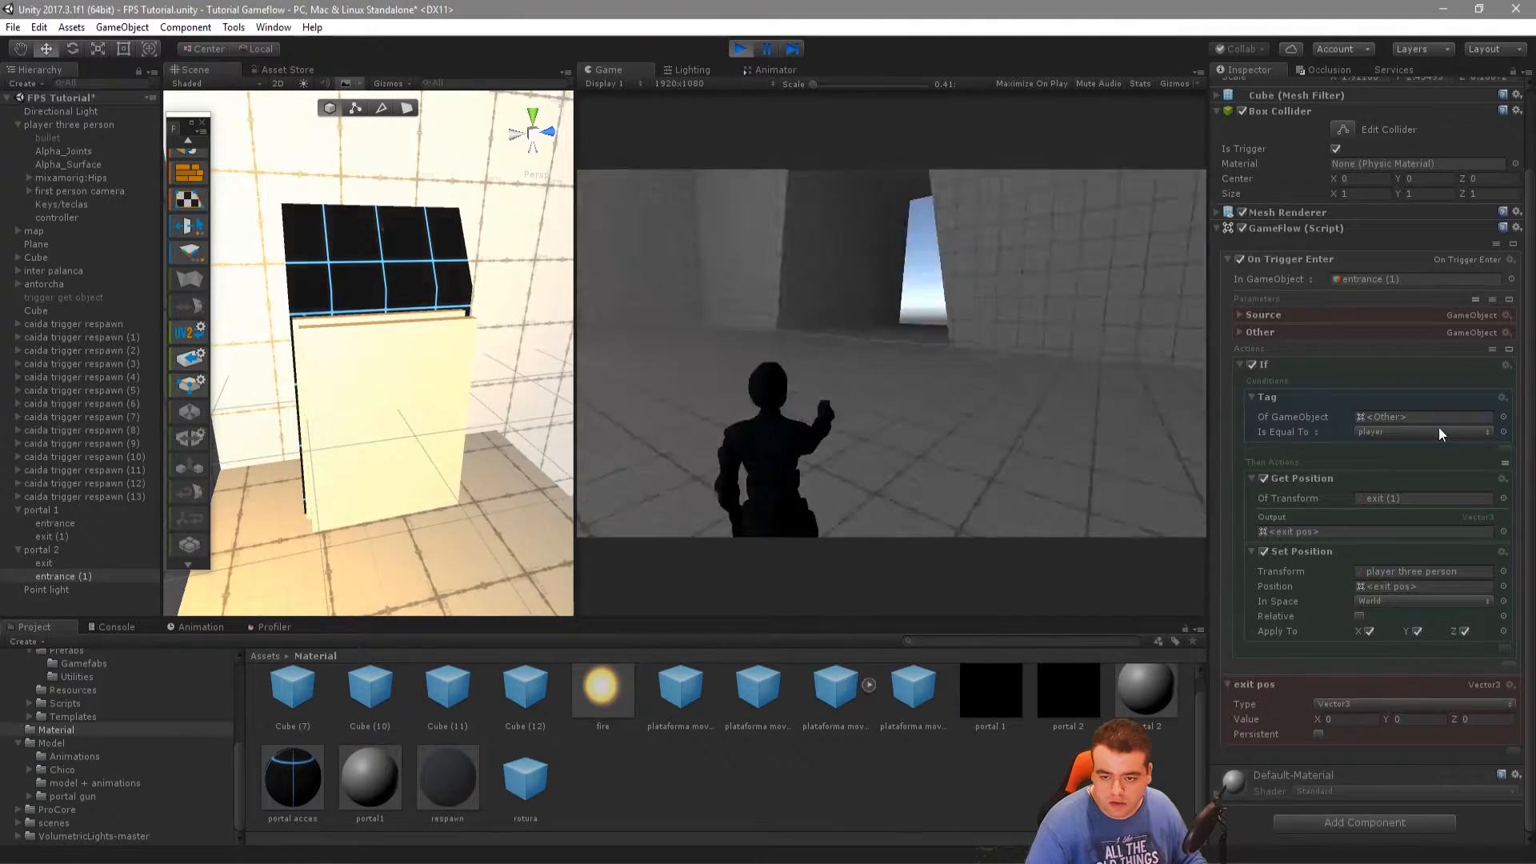
key(w)
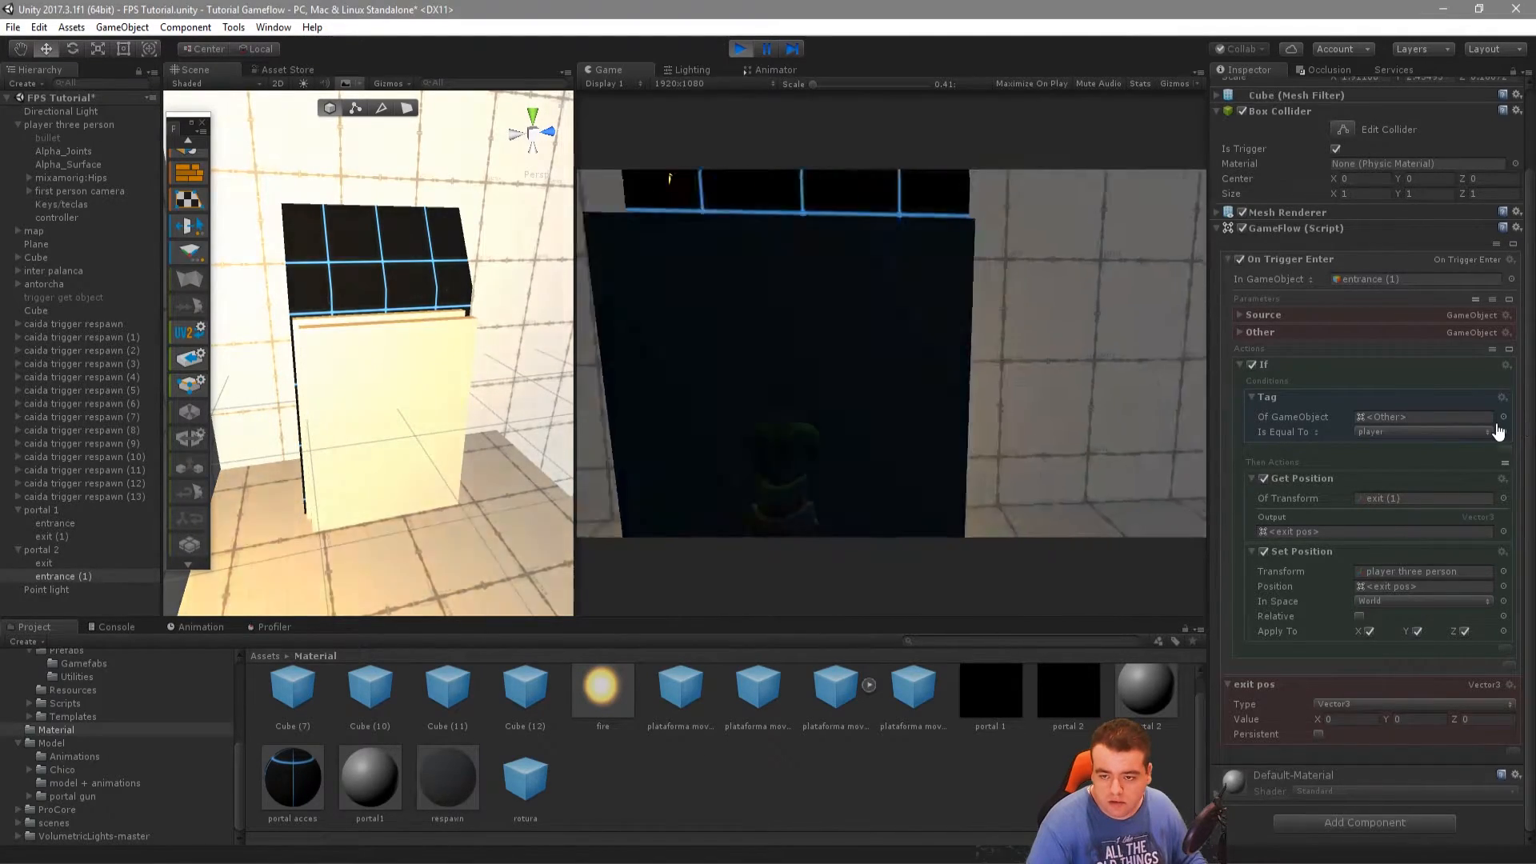
key(w)
key(w)
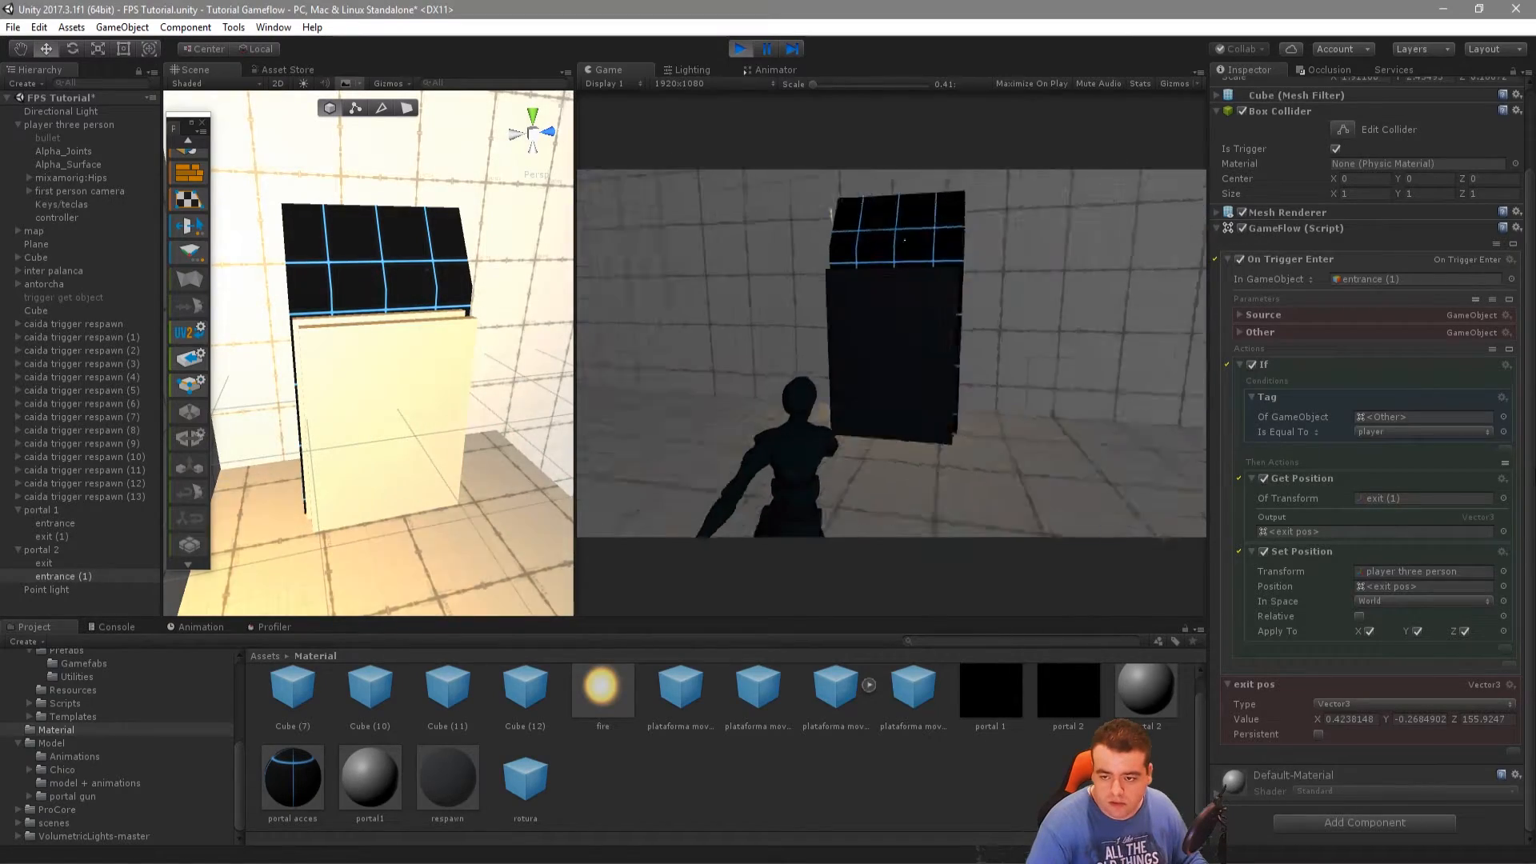
key(w)
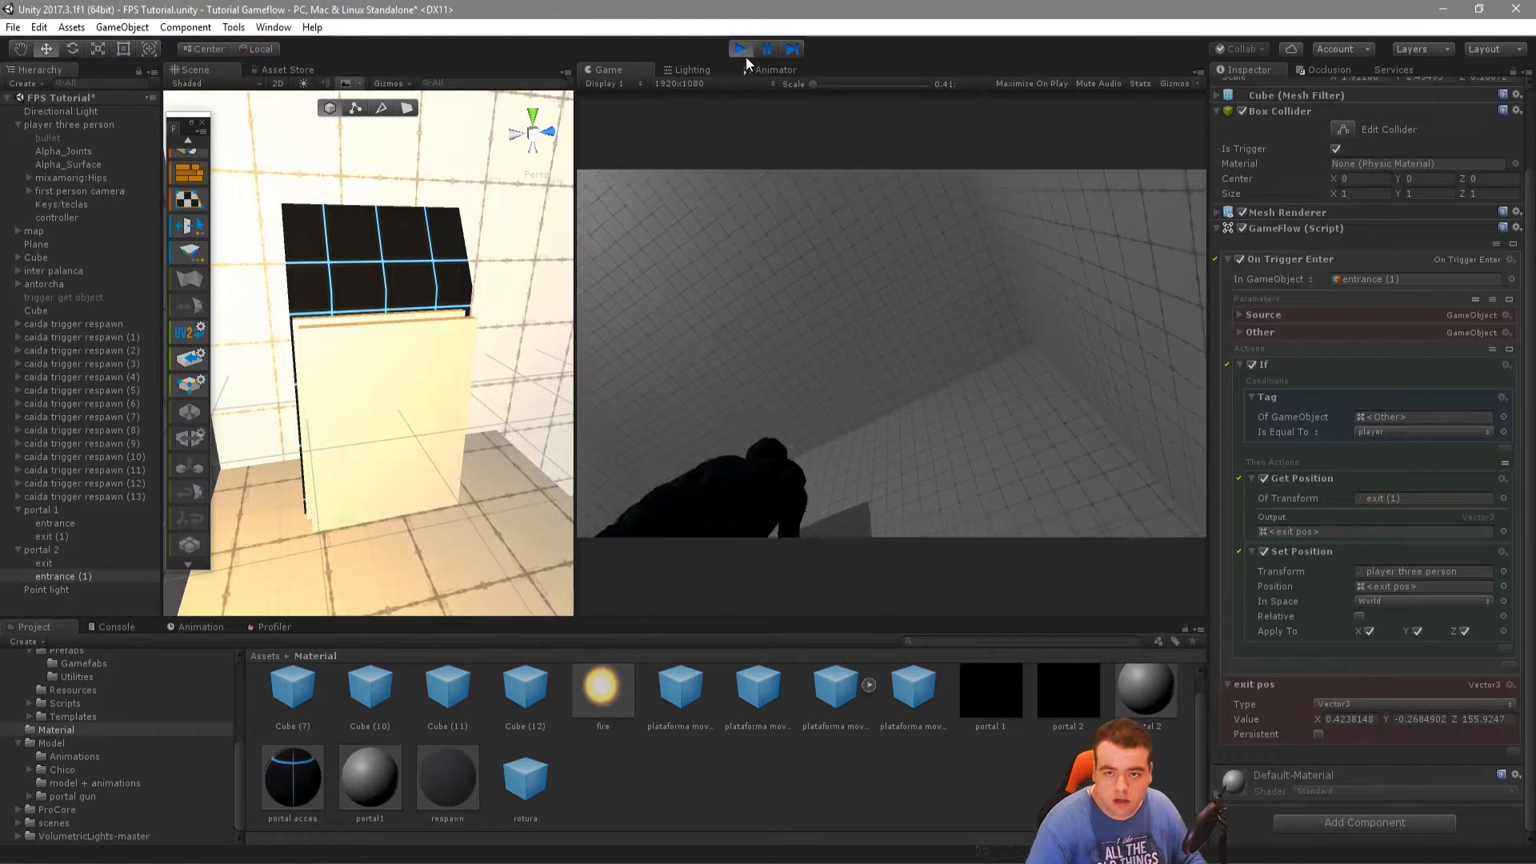
click(741, 50)
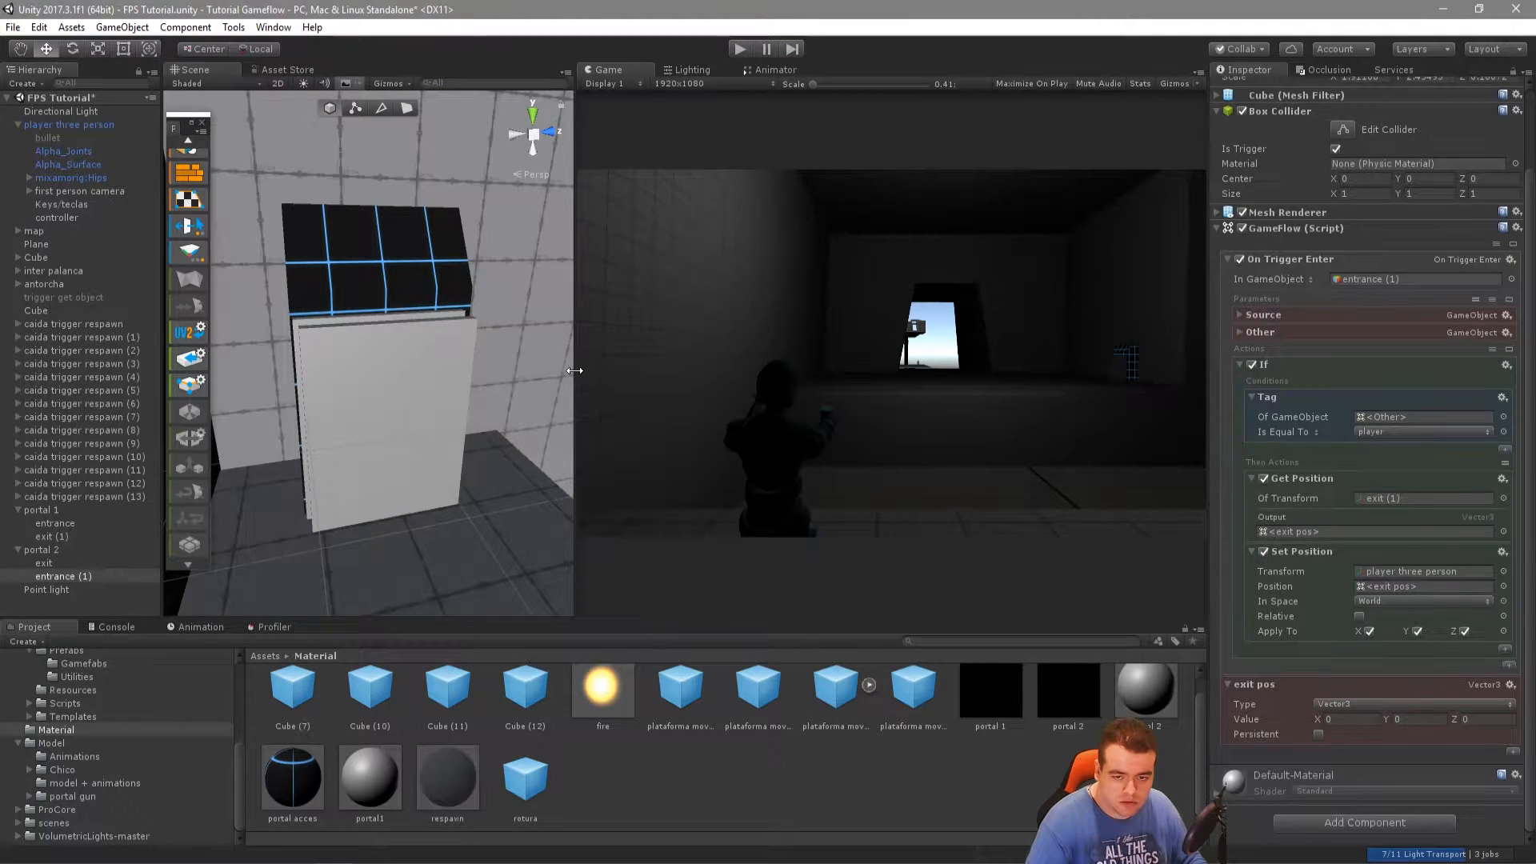
Enlarge the scene view and rotate portal 2 to -90 degrees on Z so that it faces down
drag(576, 371, 1050, 376)
scroll(684, 377, down, 4)
double_click(35, 550)
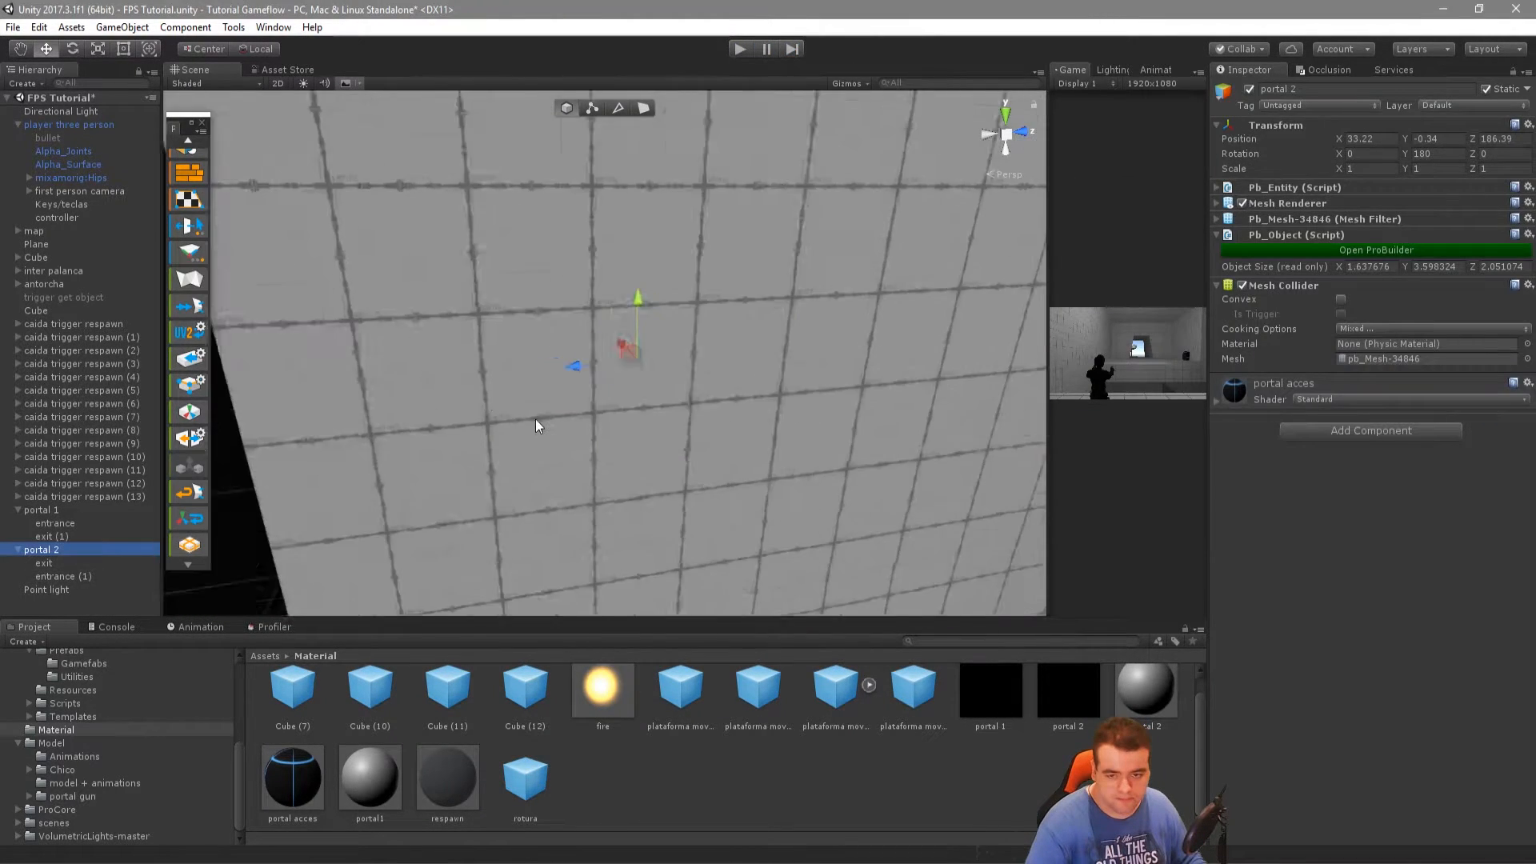
scroll(693, 443, down, 10)
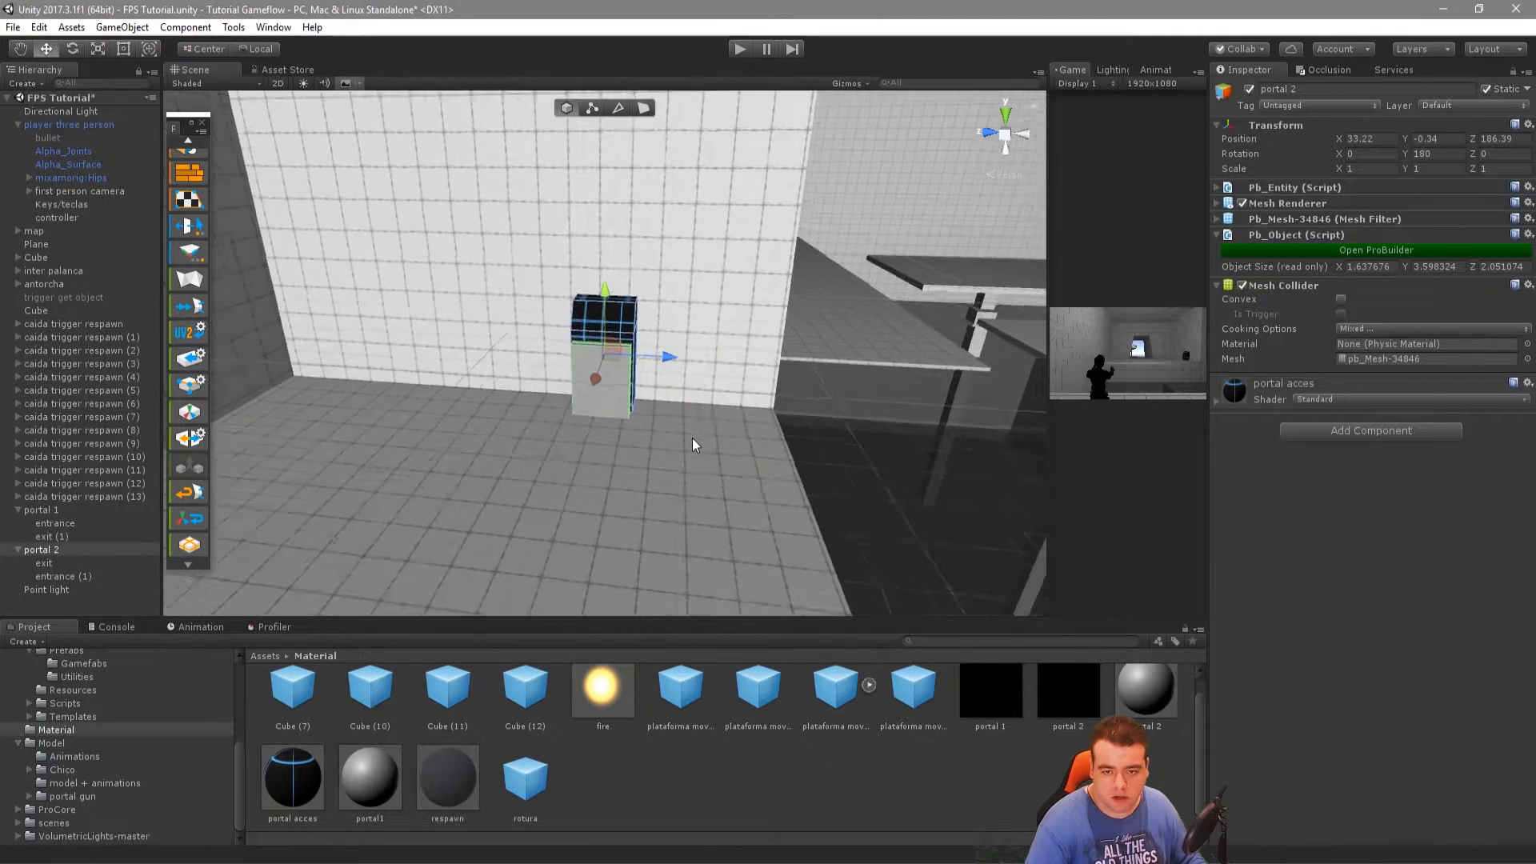
middle_drag(591, 489, 706, 466)
alt+drag(706, 466, 564, 421)
key(e)
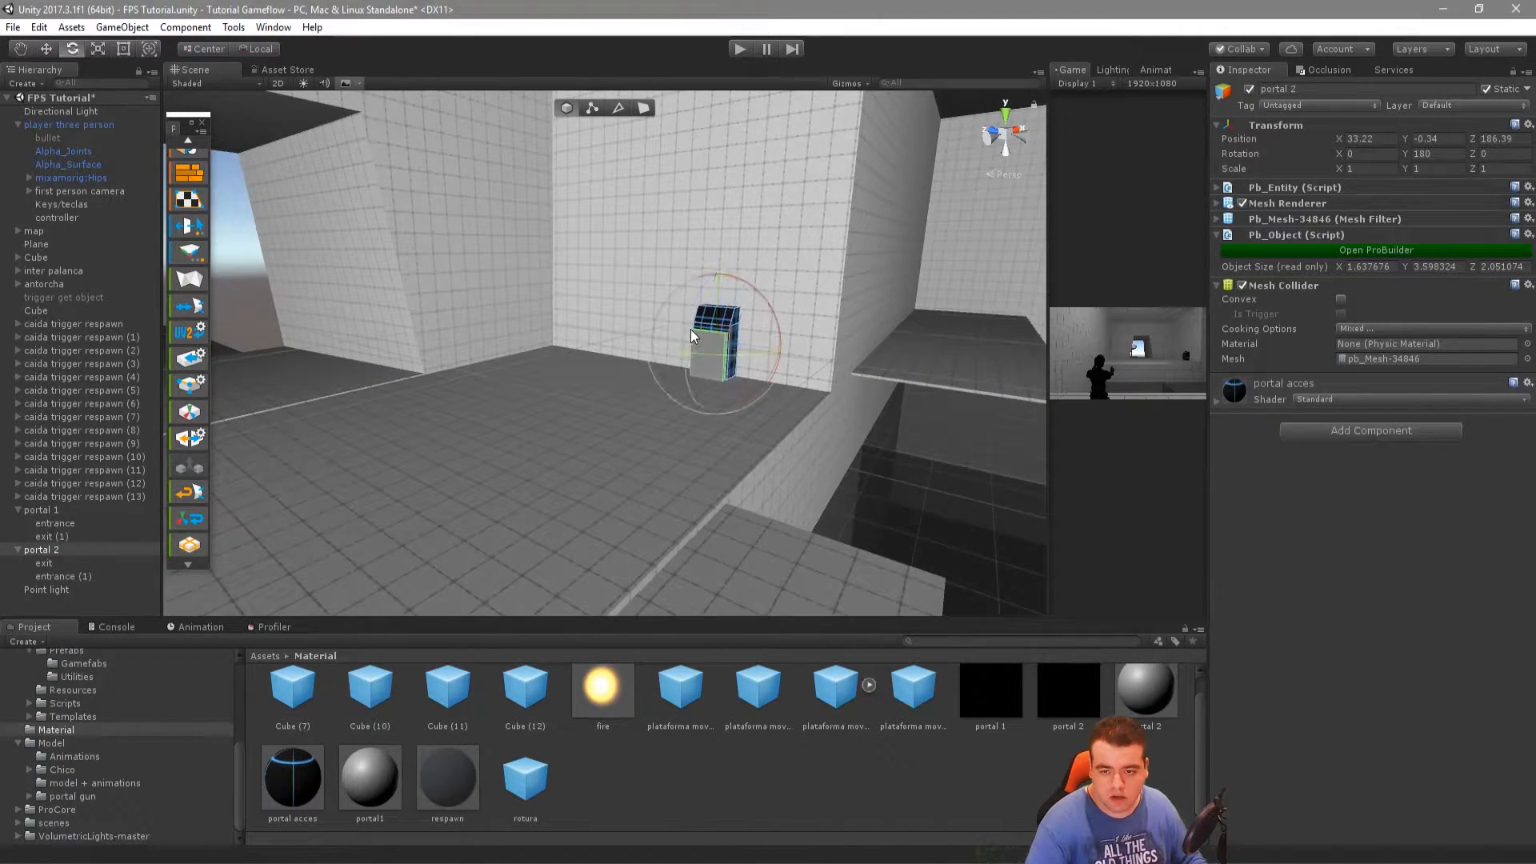
drag(688, 310, 601, 515)
Move portal 2 up to the room's ceiling at about X 18.23, Y 17.82
alt+drag(744, 499, 640, 401)
key(w)
middle_drag(641, 401, 688, 515)
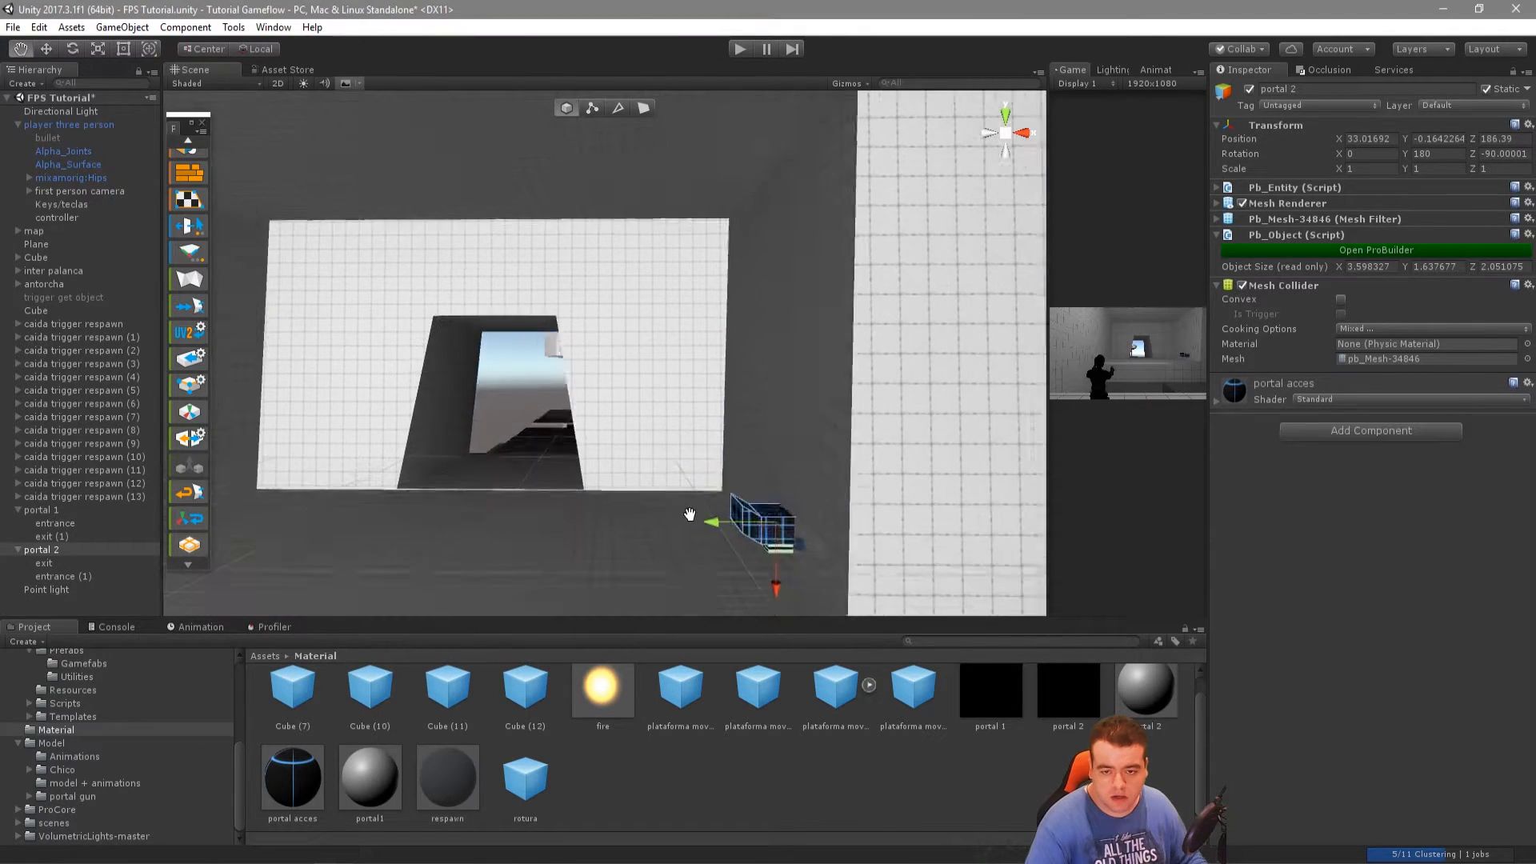
scroll(704, 524, down, 2)
drag(754, 509, 489, 178)
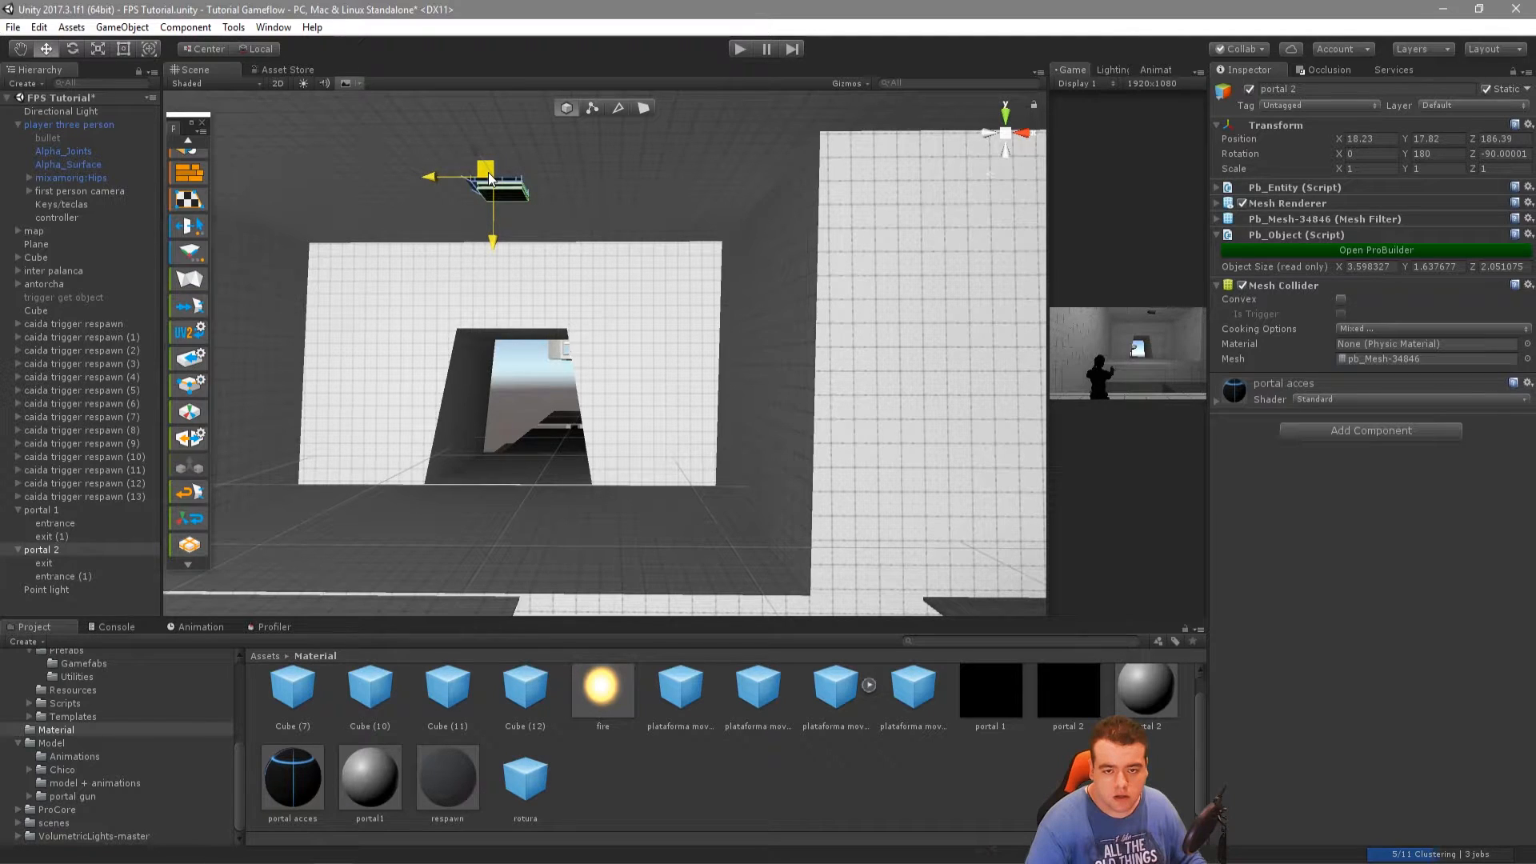
Enlarge the game view and play-test the level with portal 2 on the ceiling
drag(1047, 300, 411, 299)
click(736, 49)
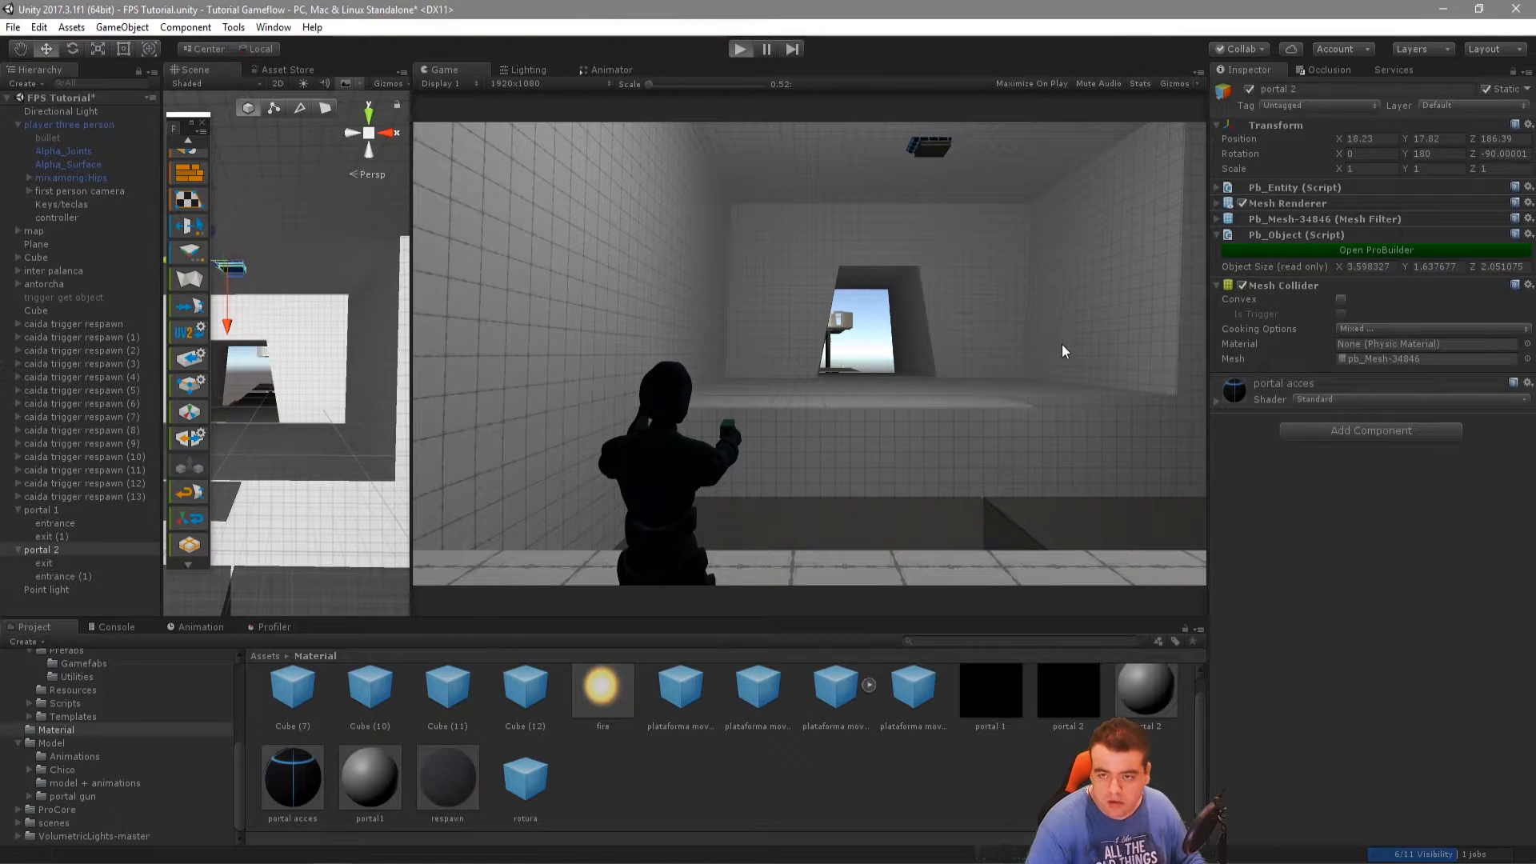
key(w)
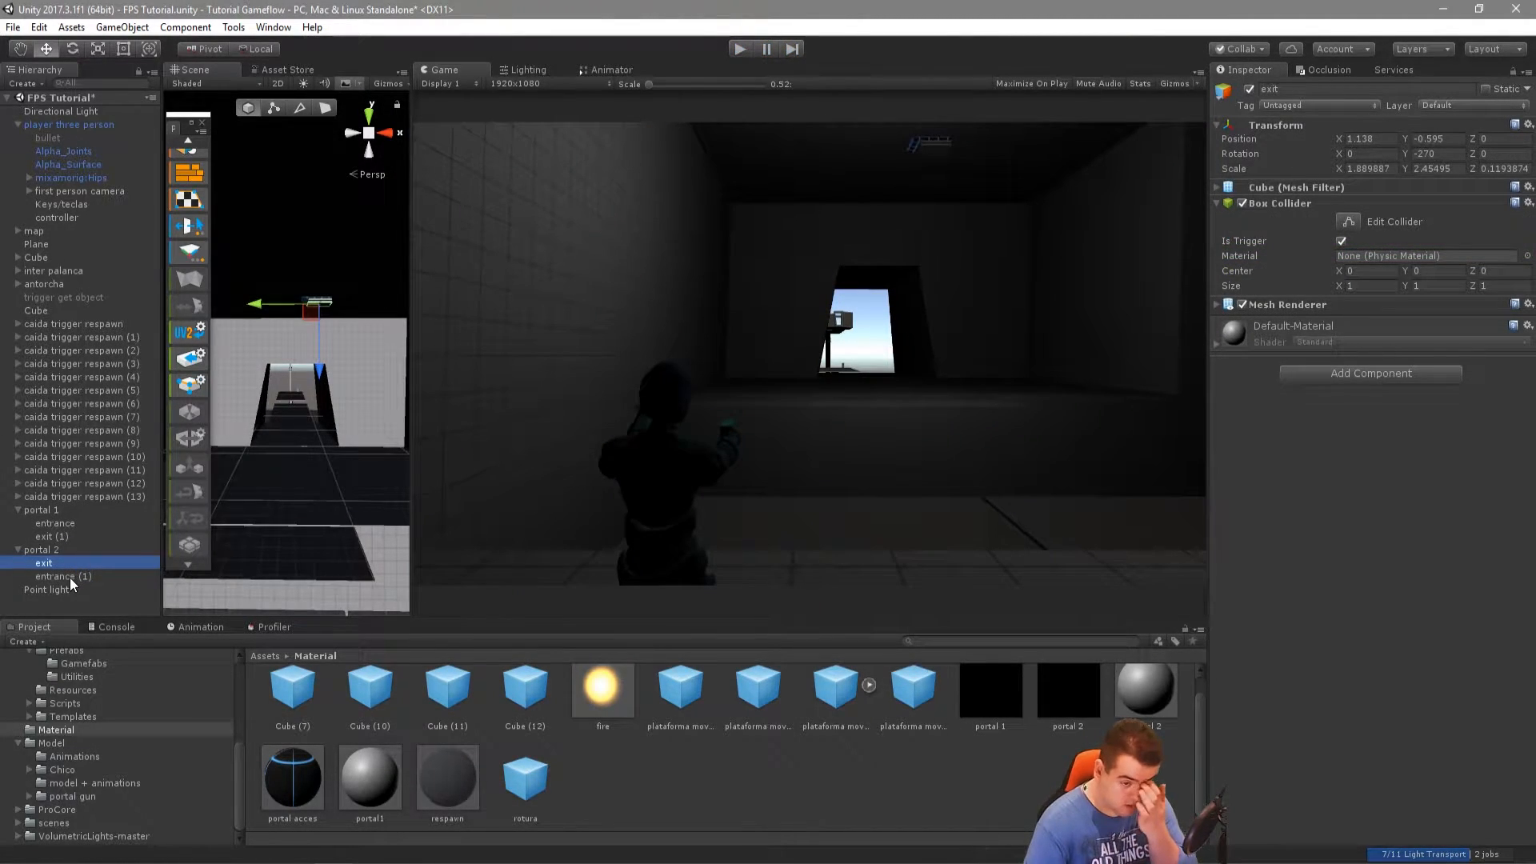
Add Get Rotation, Set Rotation and Rotate actions, in that order, after Set Position in entrance (1)'s If block
click(56, 573)
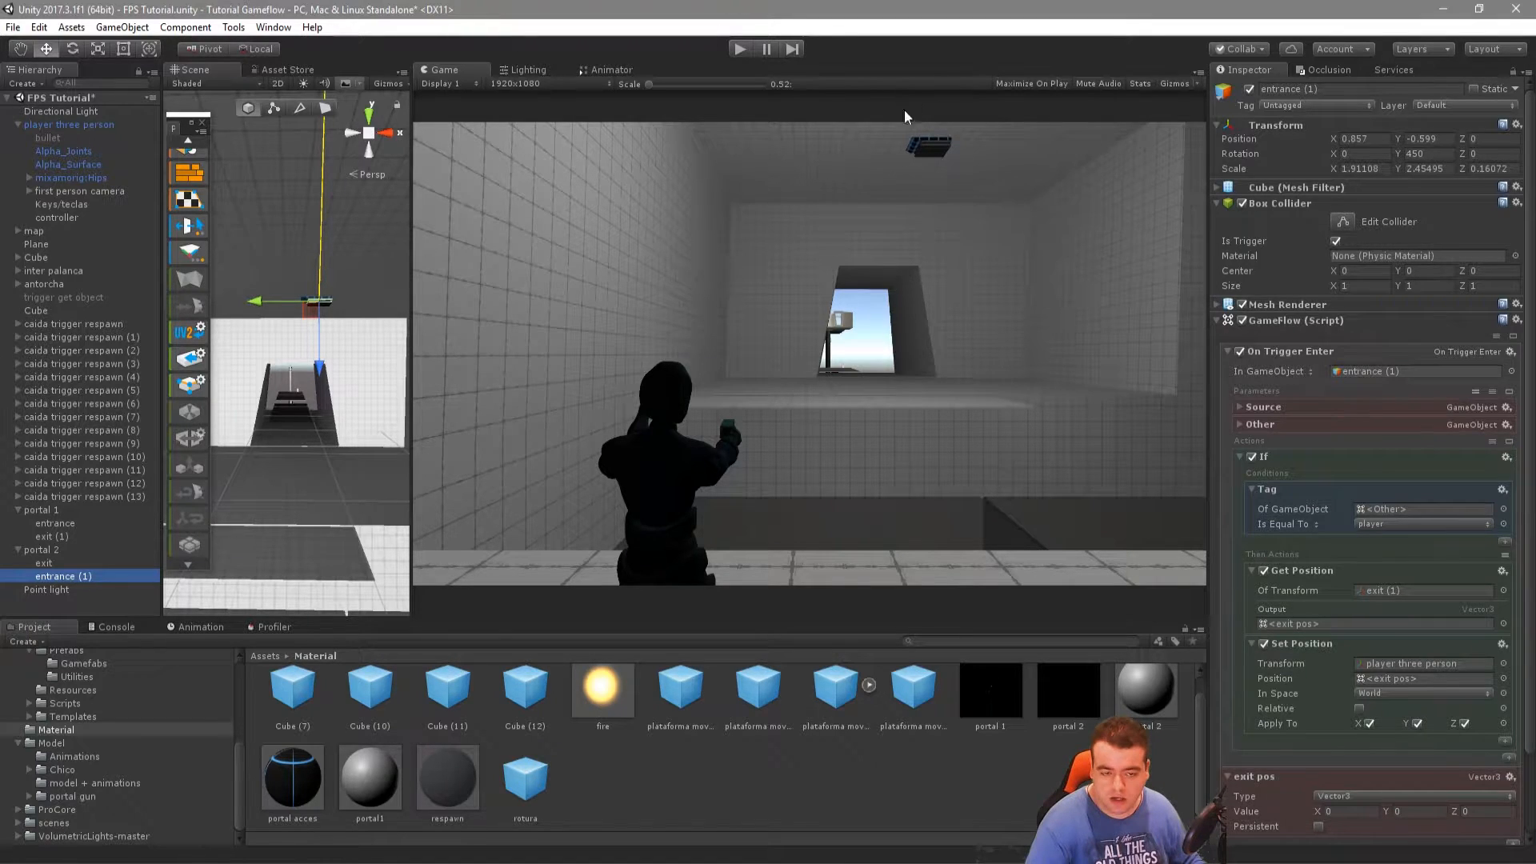
click(1500, 743)
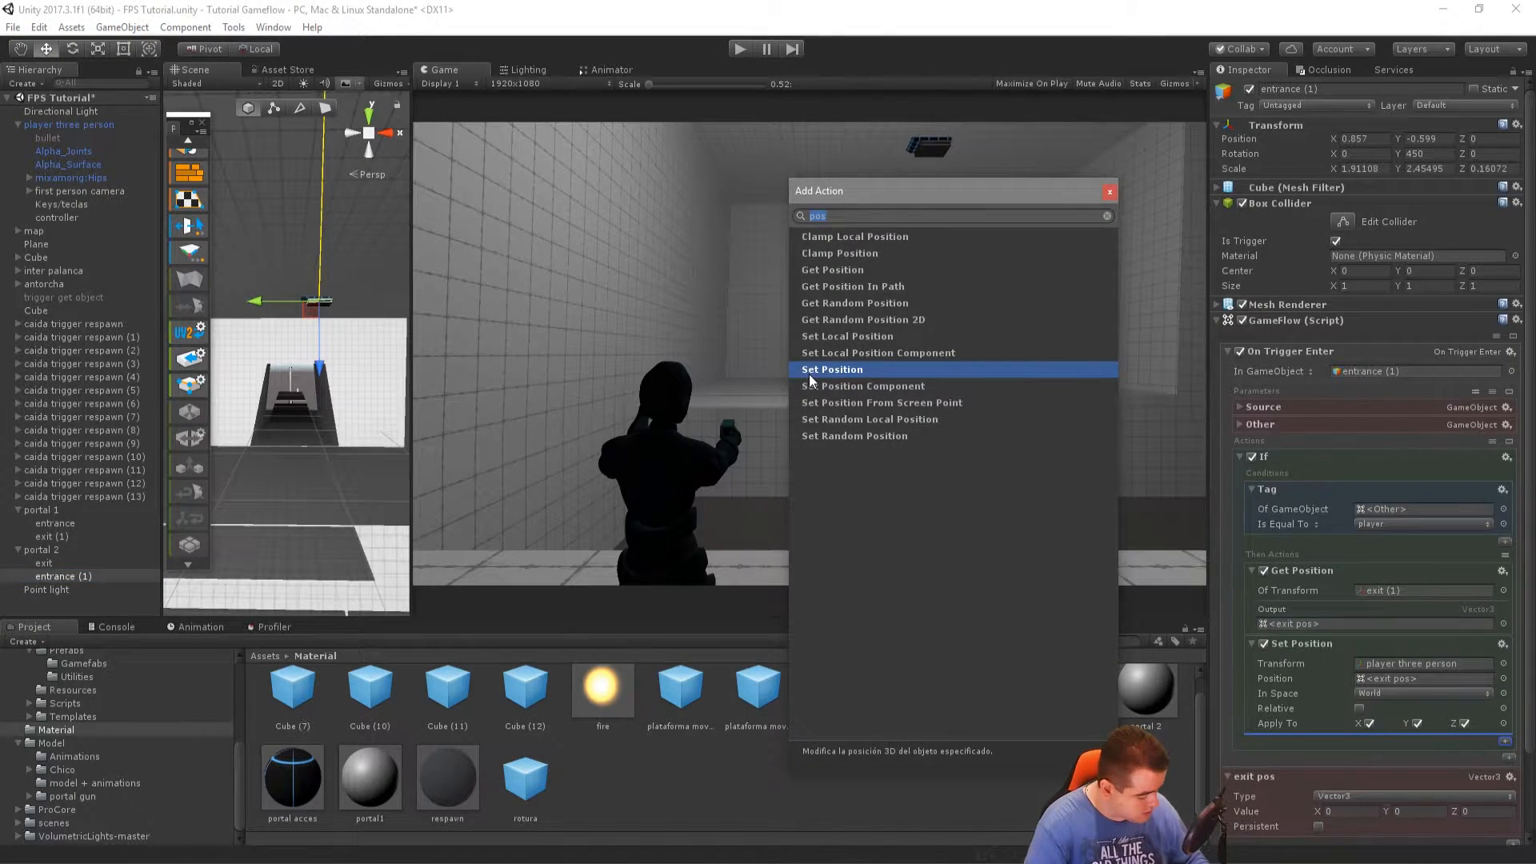
text(rot)
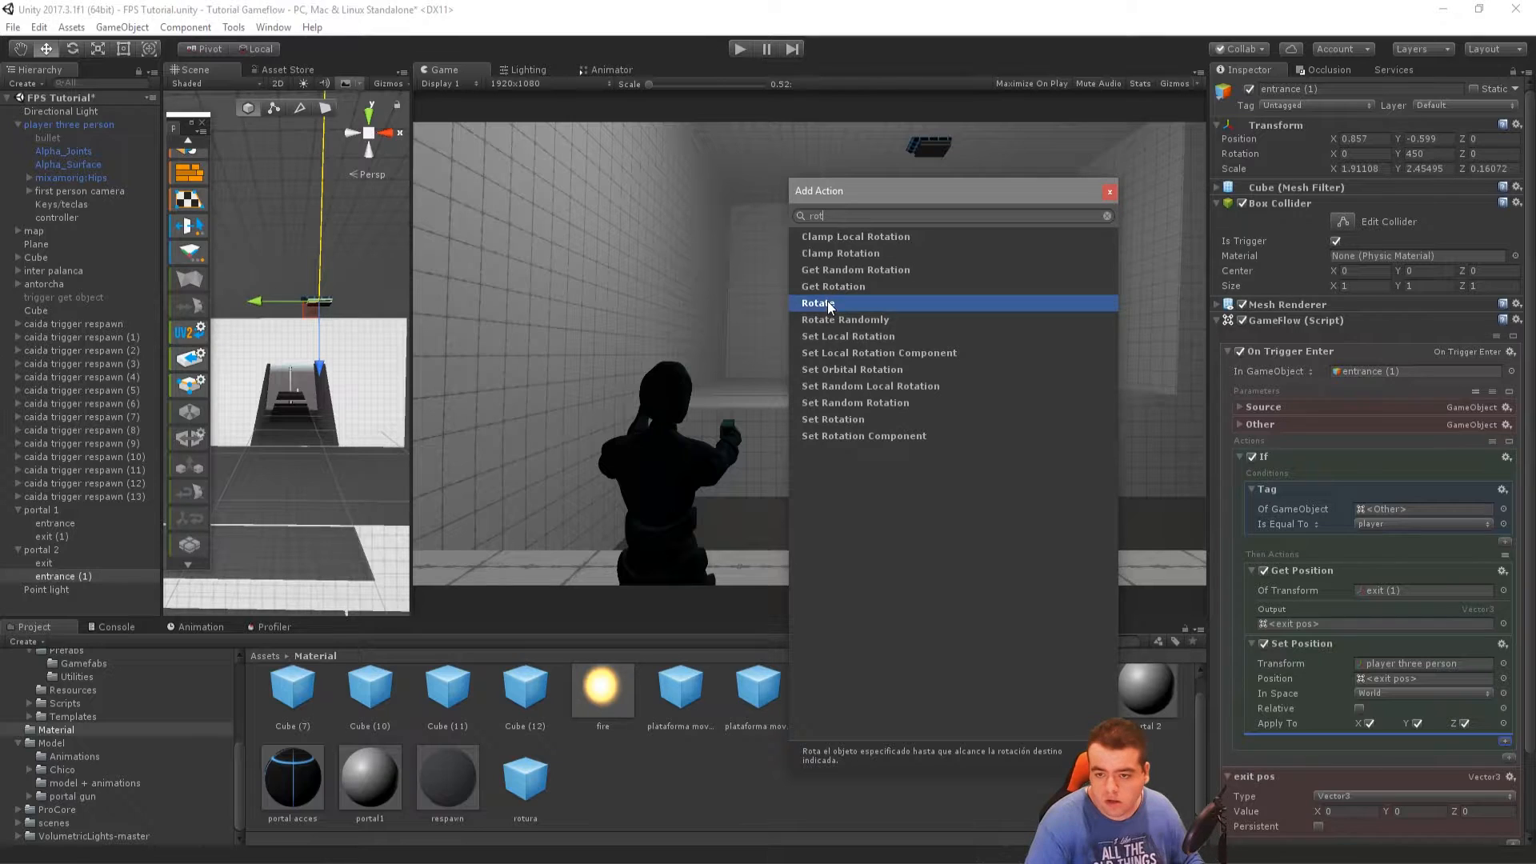
click(841, 285)
click(835, 304)
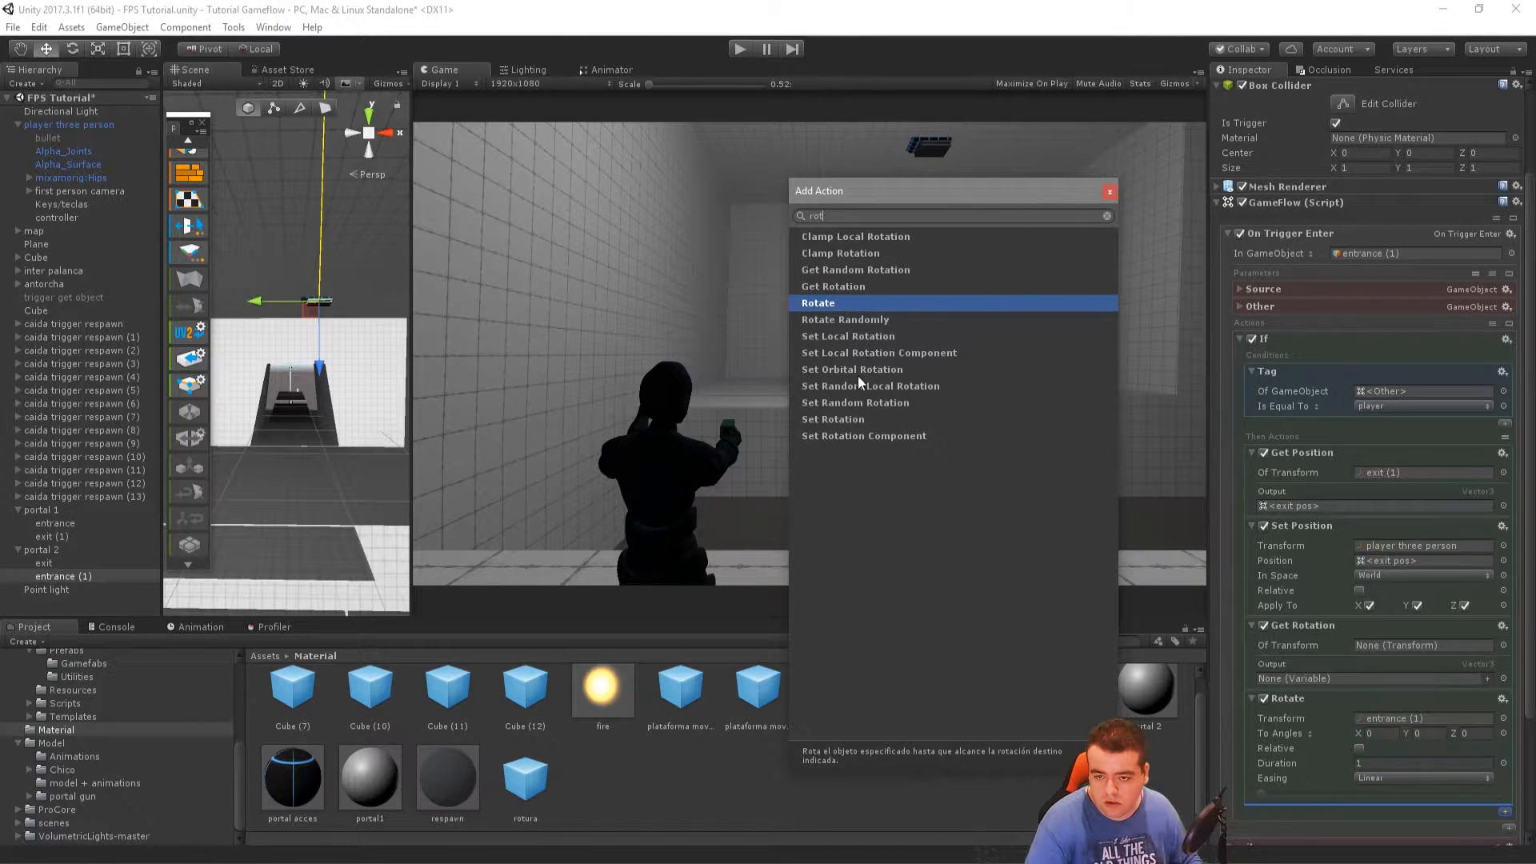
click(848, 417)
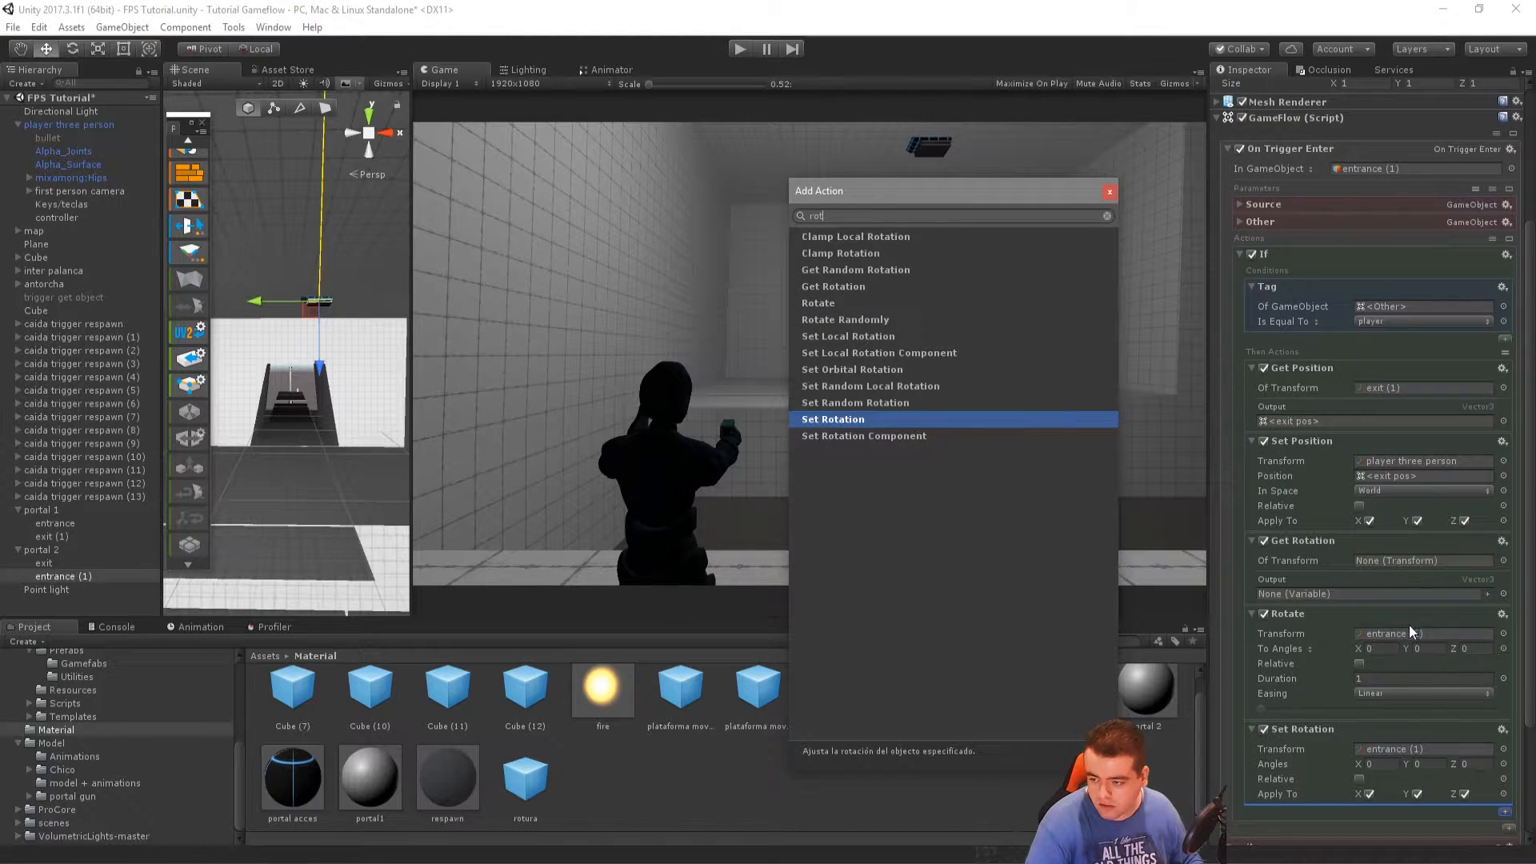
drag(1296, 620, 1312, 812)
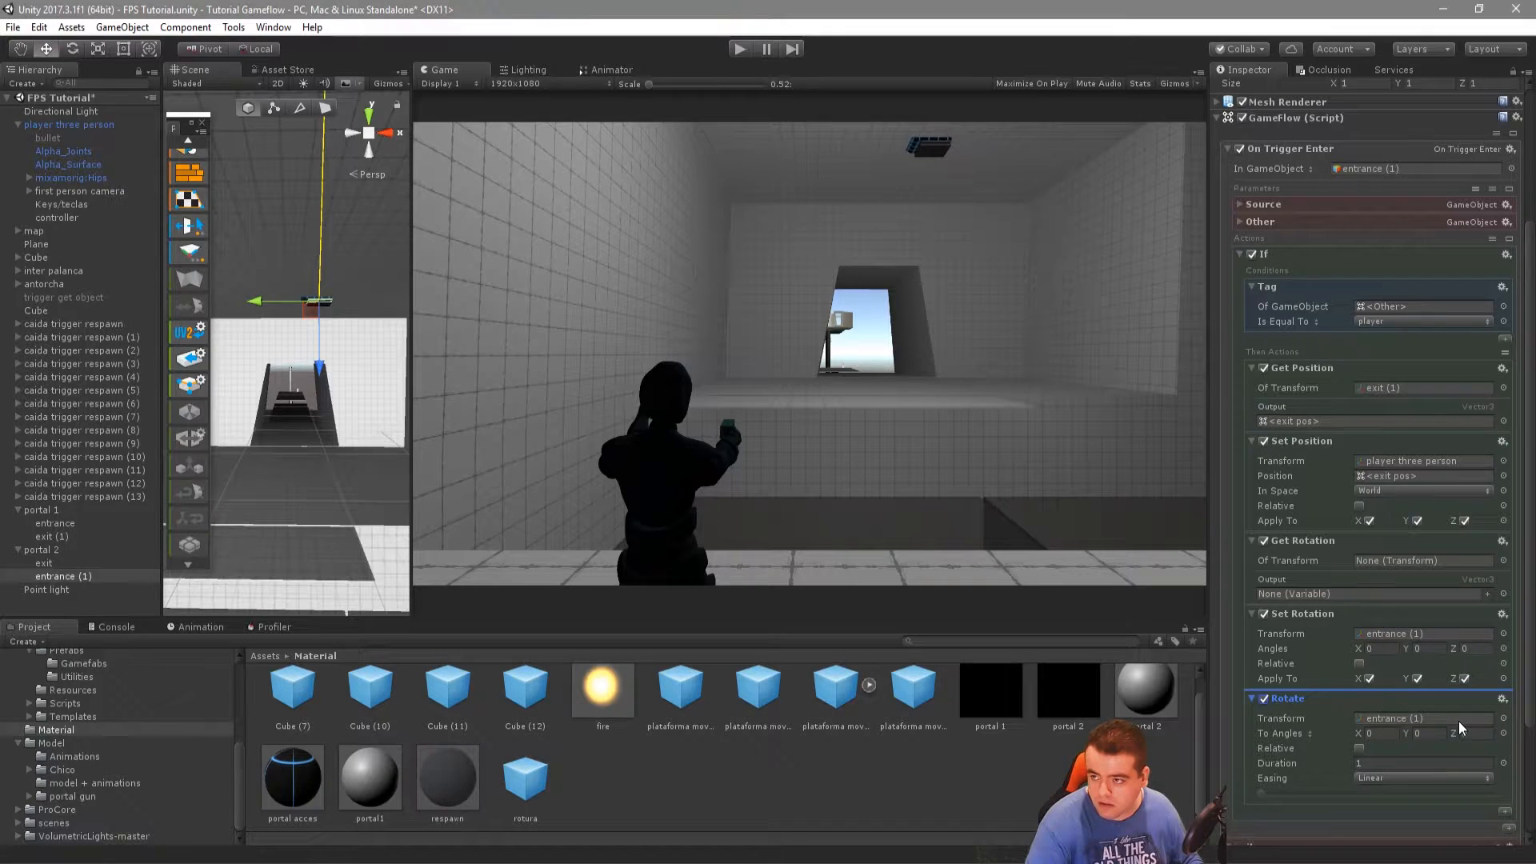
Add an On Trigger Exit block to the GameFlow script of entrance (1)
scroll(1459, 728, down, 2)
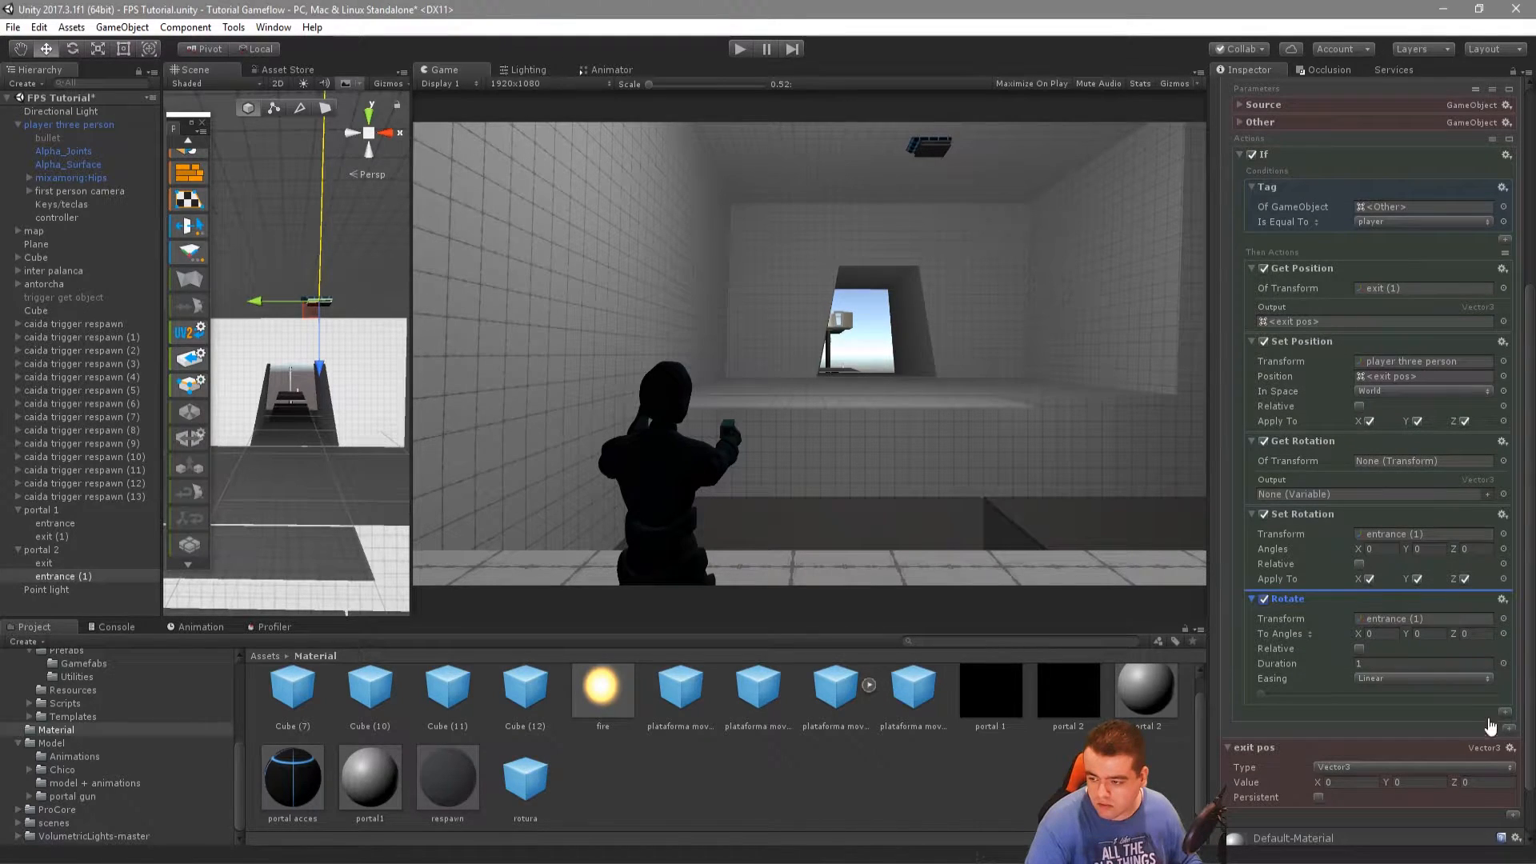
scroll(1512, 740, down, 1)
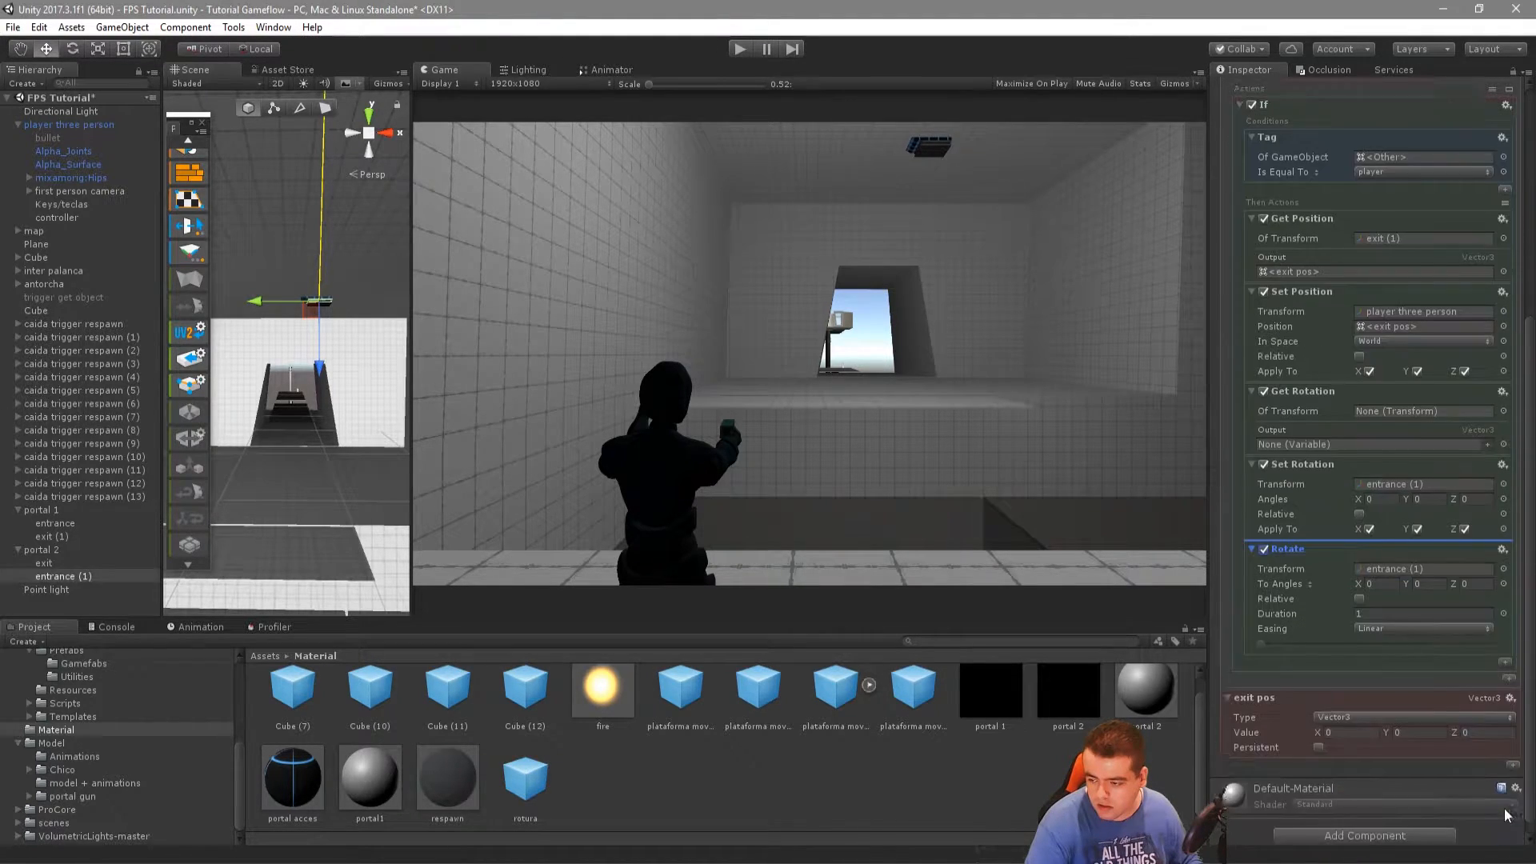
click(1512, 753)
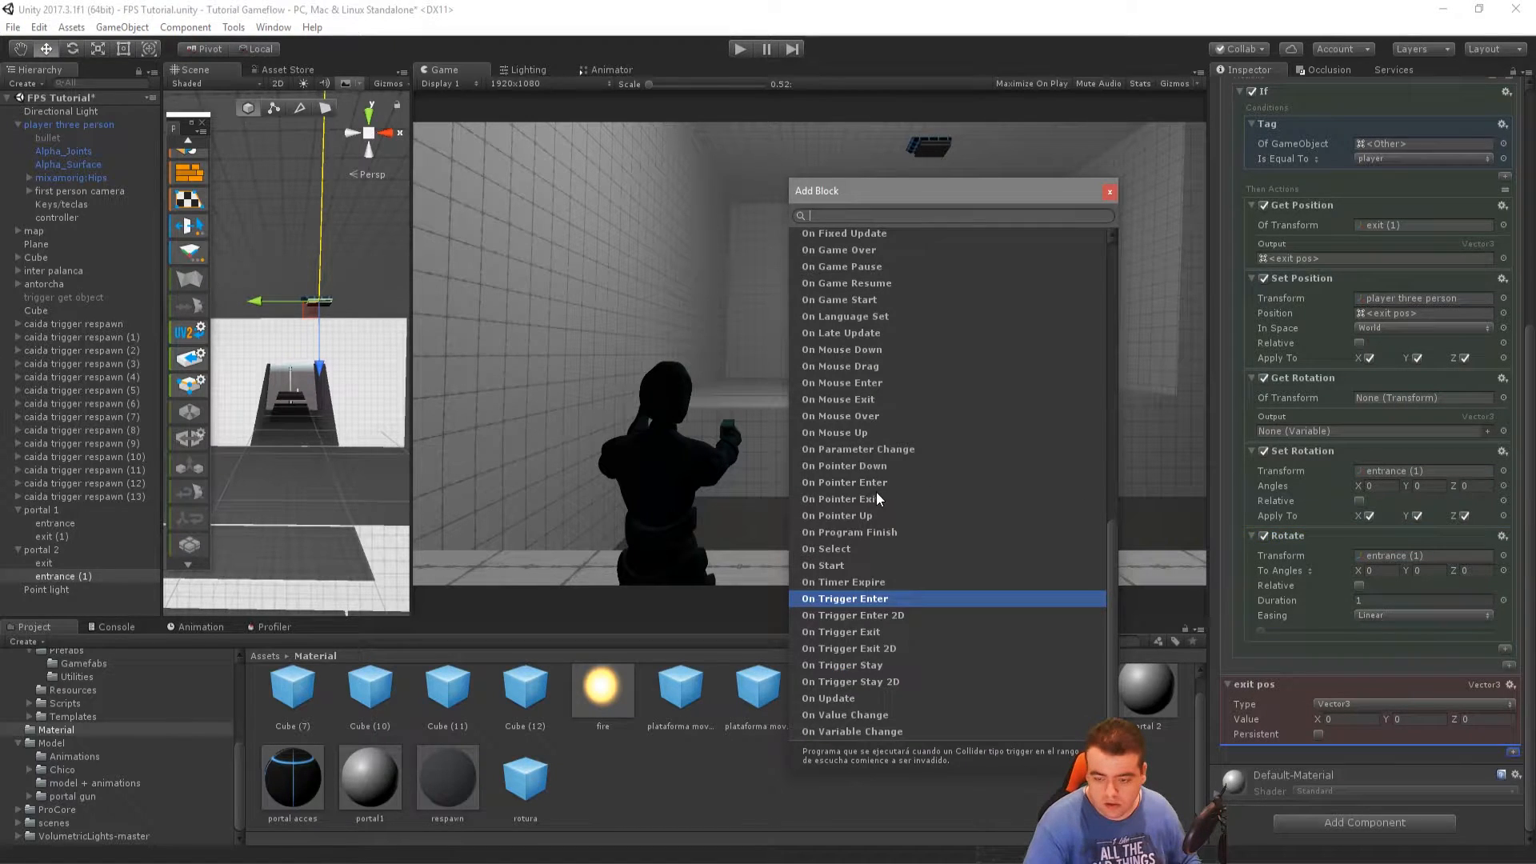
click(871, 632)
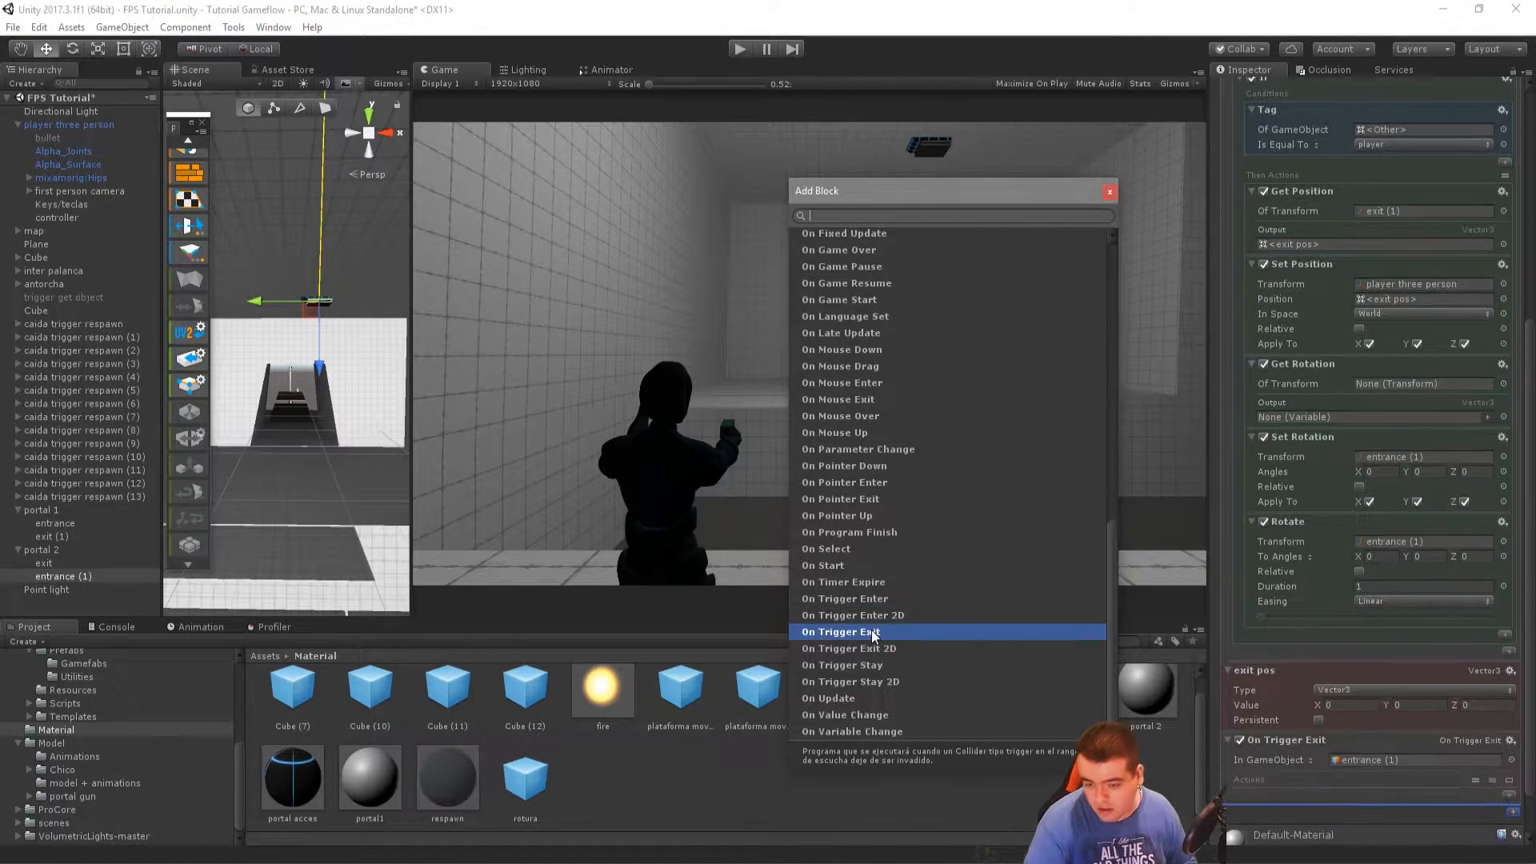
click(1109, 193)
Add an If action to On Trigger Exit with a Tag condition equal to player
scroll(1500, 726, down, 2)
click(1507, 736)
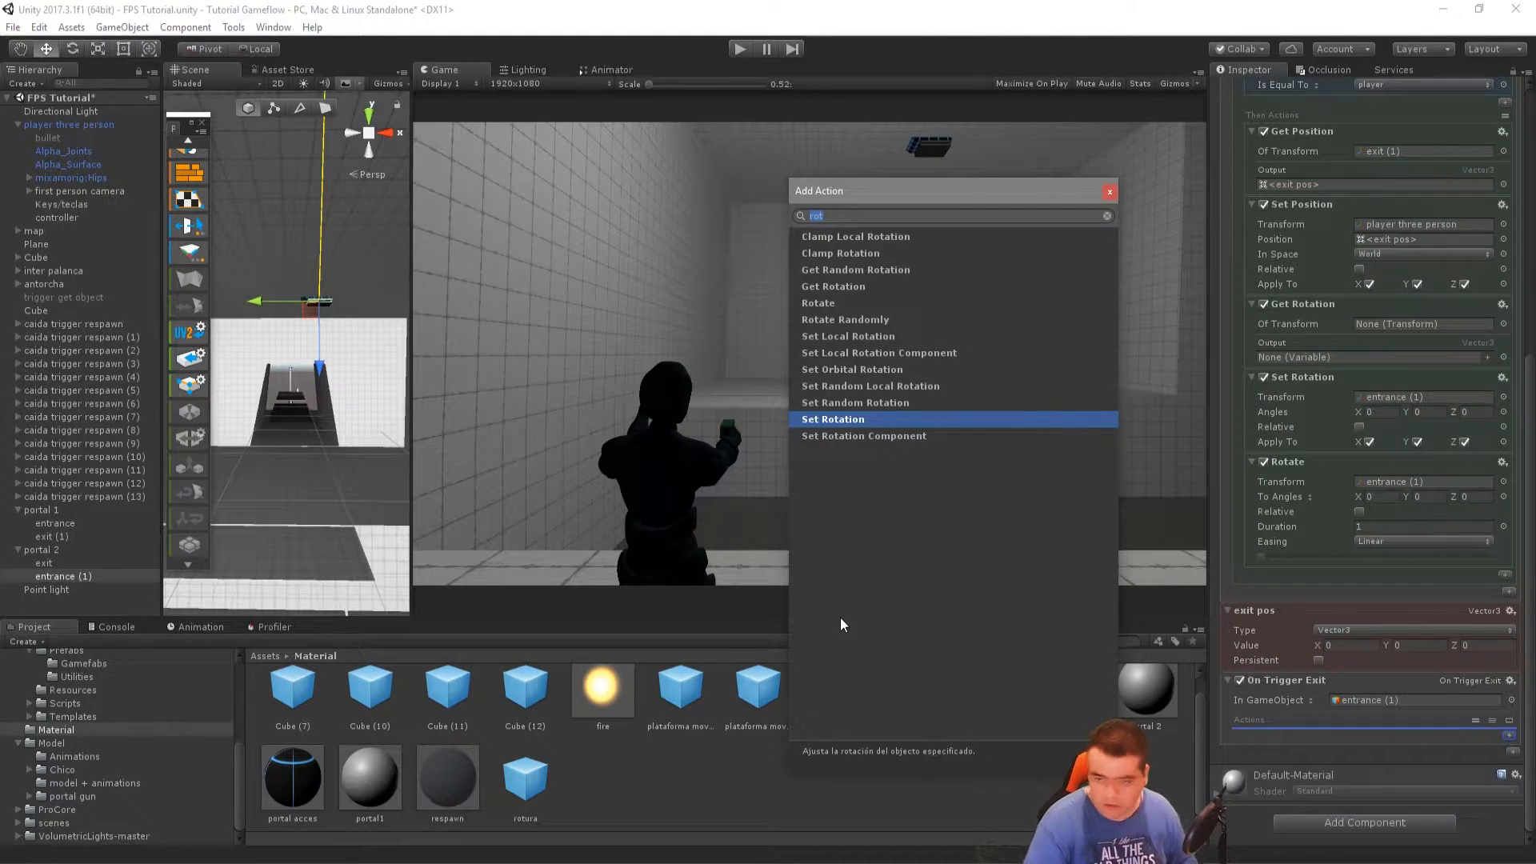
text(if)
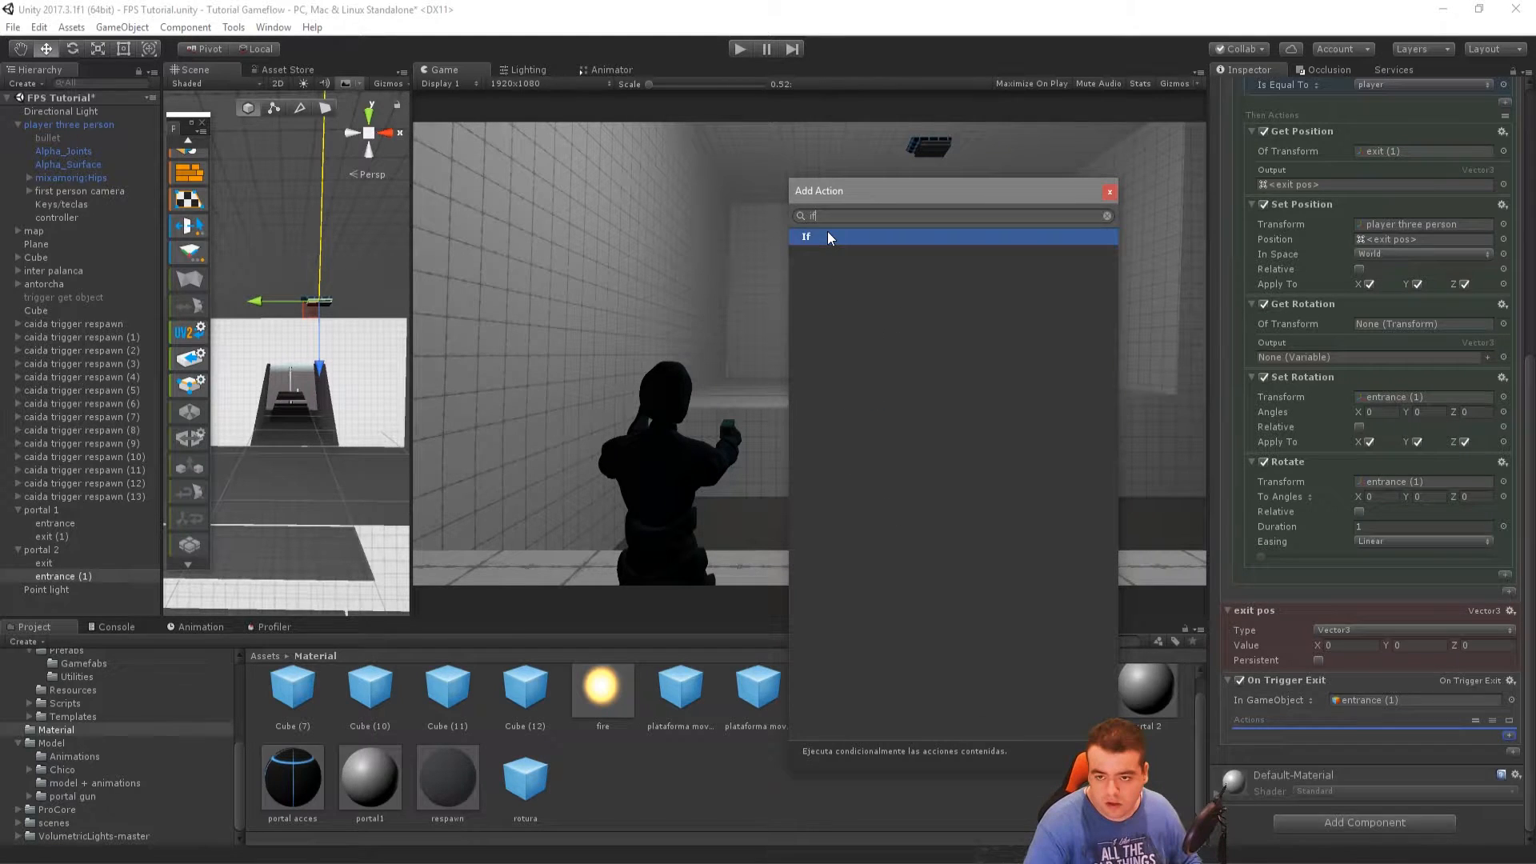
click(827, 235)
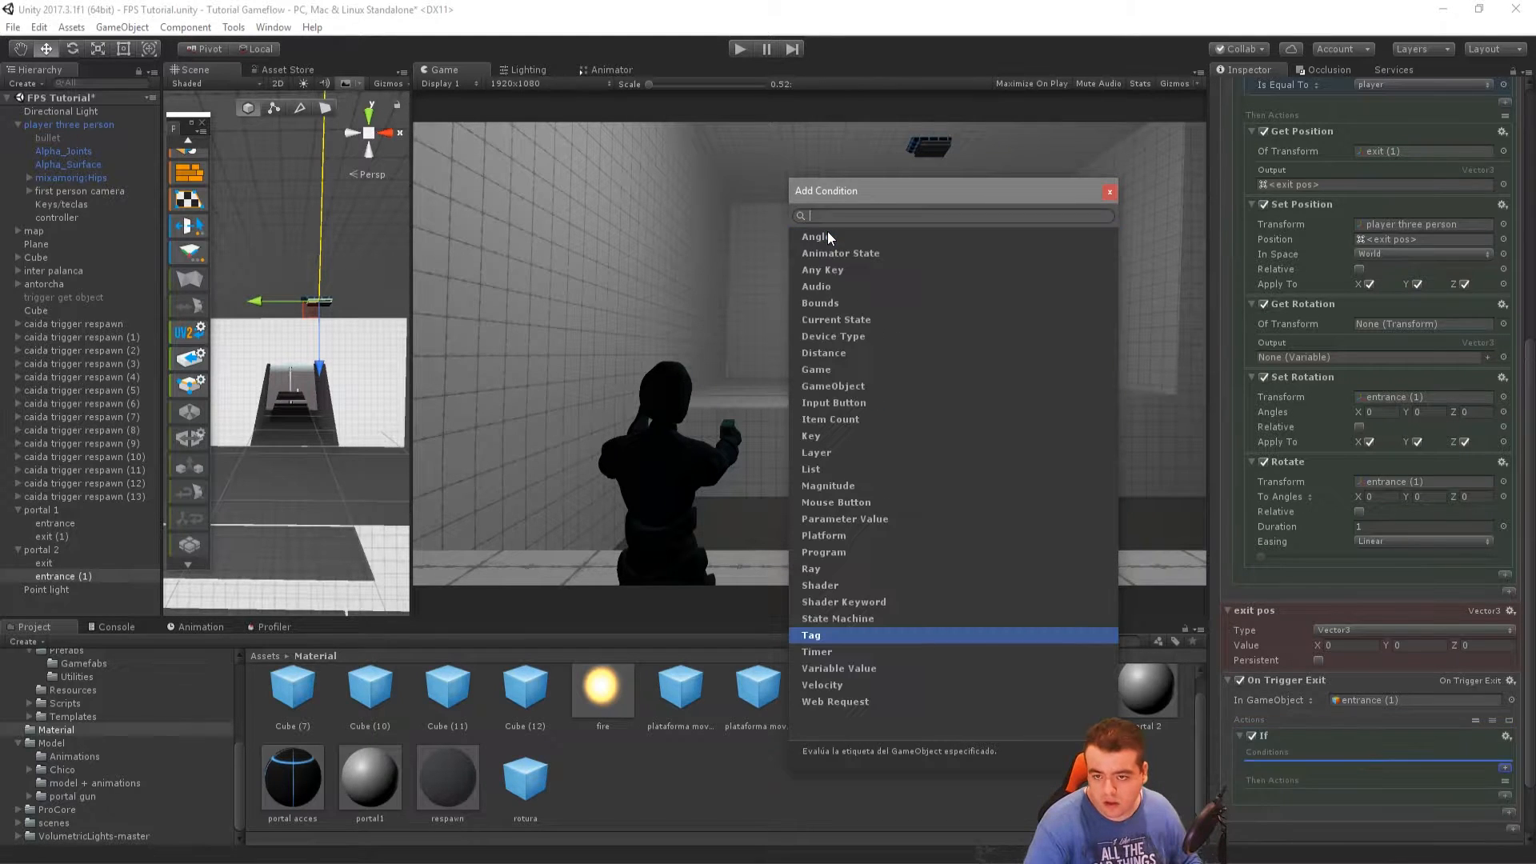
click(827, 636)
click(1388, 794)
click(1354, 727)
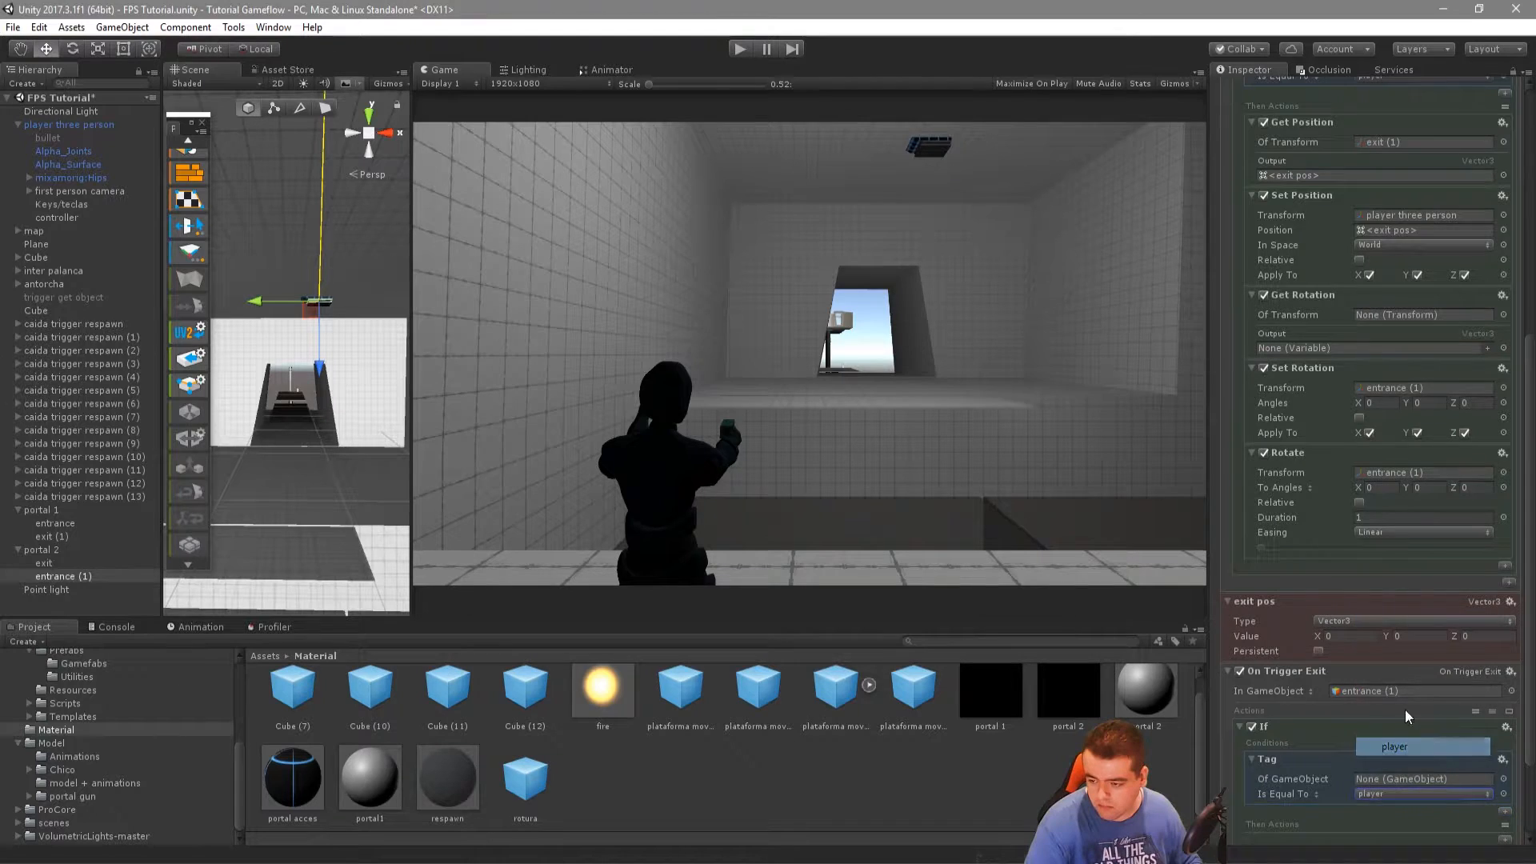
Move the Rotate action into the On Trigger Exit If block and set its Tag condition's GameObject to the Other parameter
scroll(1297, 378, down, 3)
drag(1278, 416, 1304, 787)
click(1475, 547)
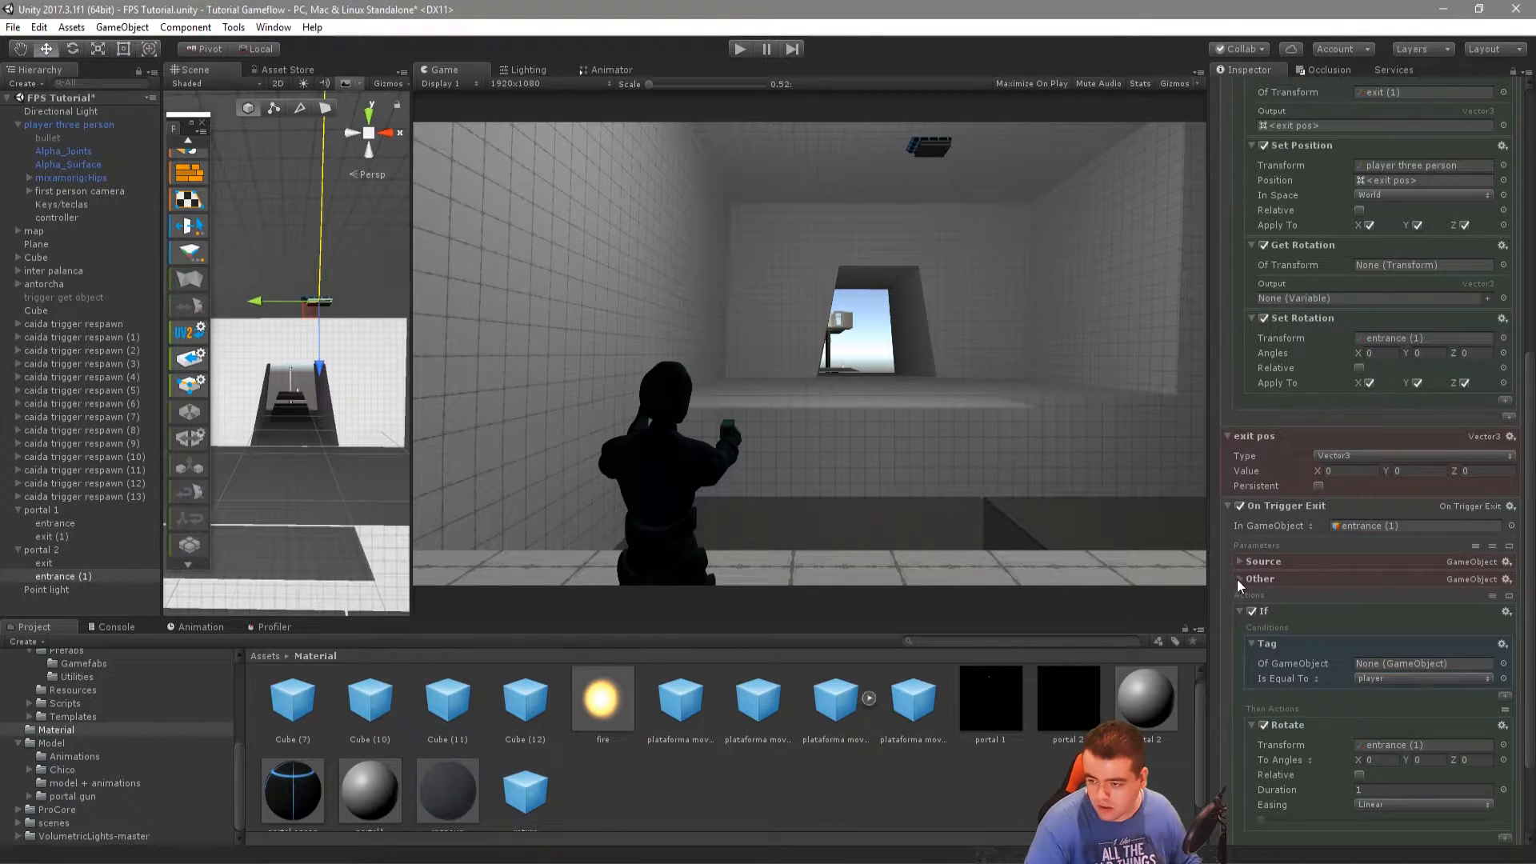
drag(1388, 633, 1432, 663)
scroll(1376, 644, down, 3)
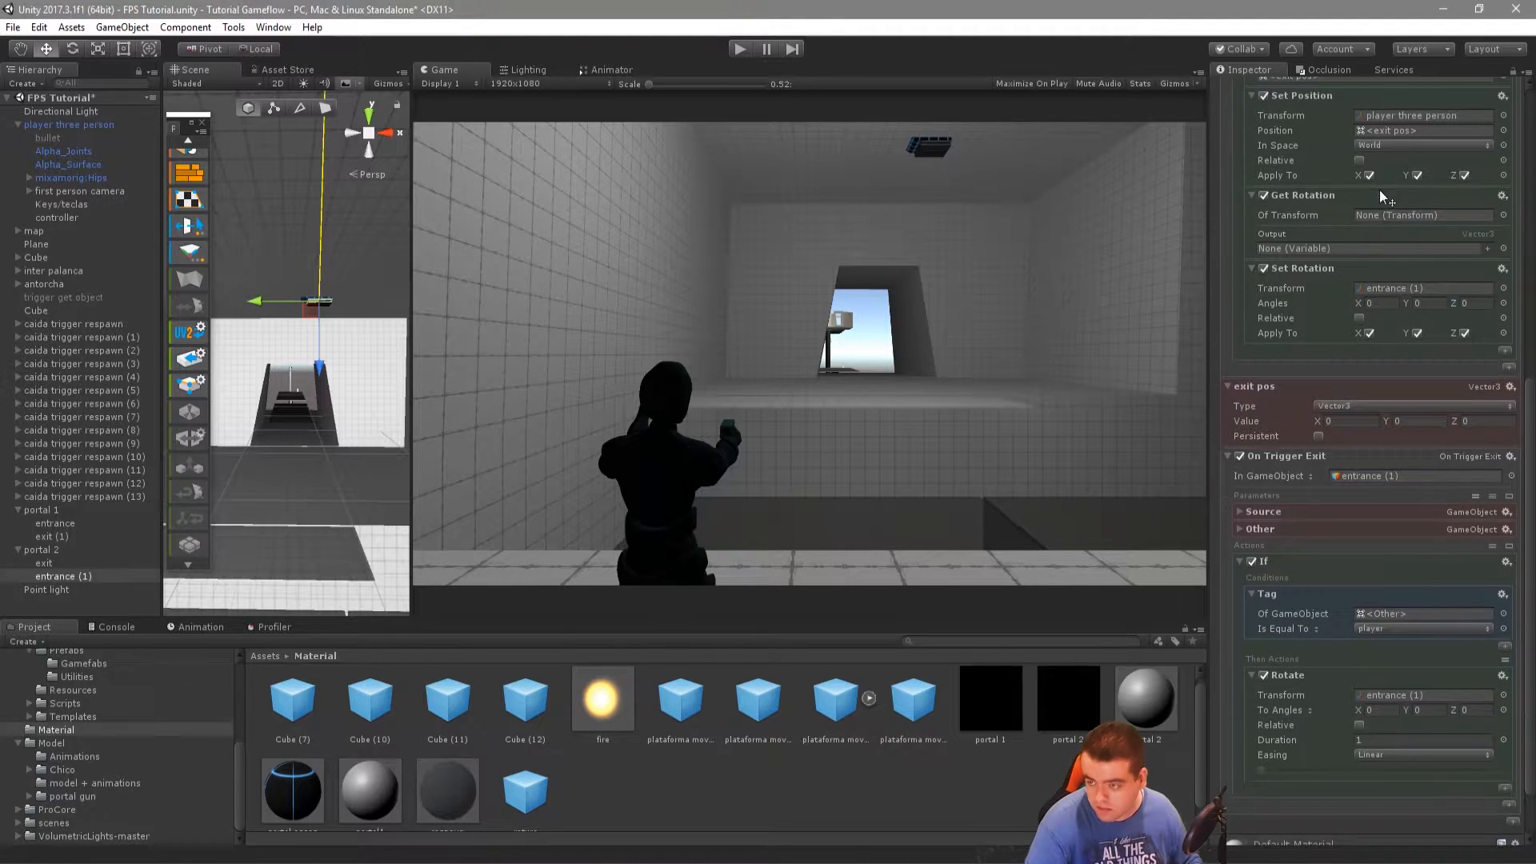
scroll(1359, 644, down, 1)
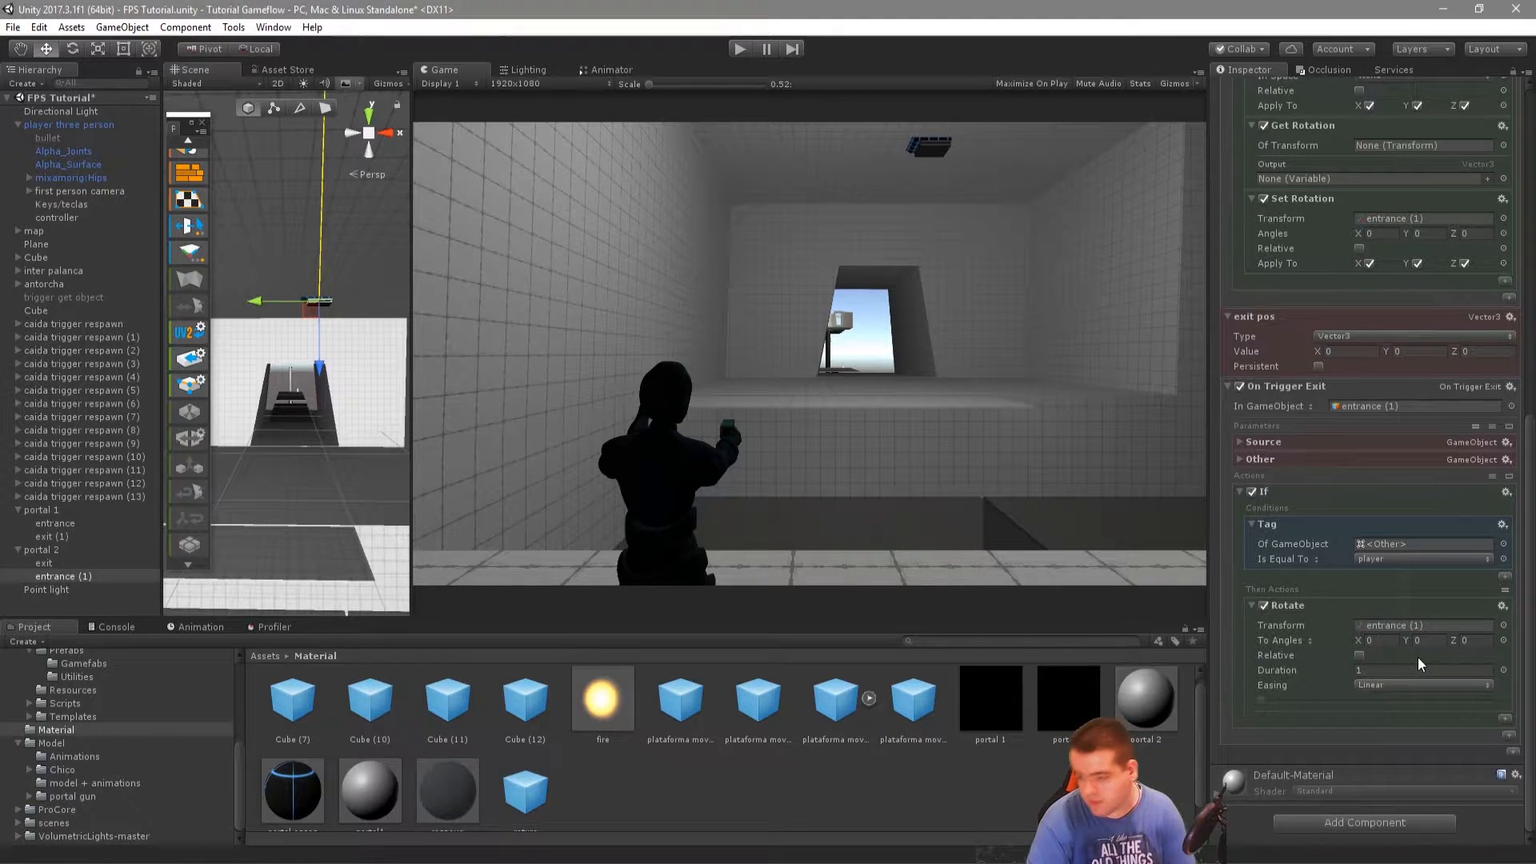
scroll(1392, 560, up, 3)
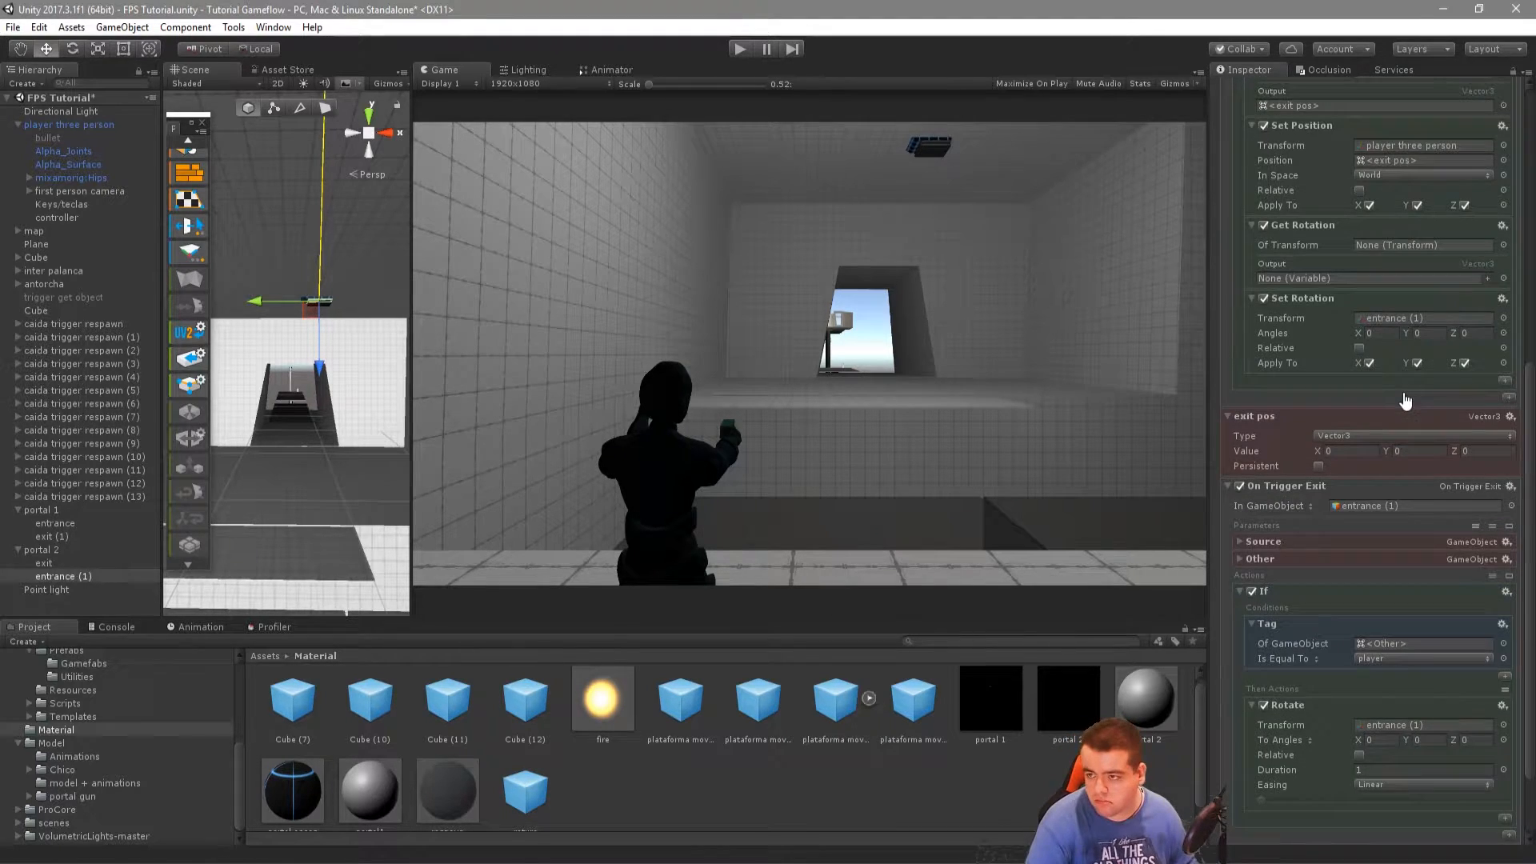
Remove the If action from entrance (1)'s On Trigger Exit block and the Get Rotation and Set Rotation actions from its On Trigger Enter block
scroll(1339, 384, down, 2)
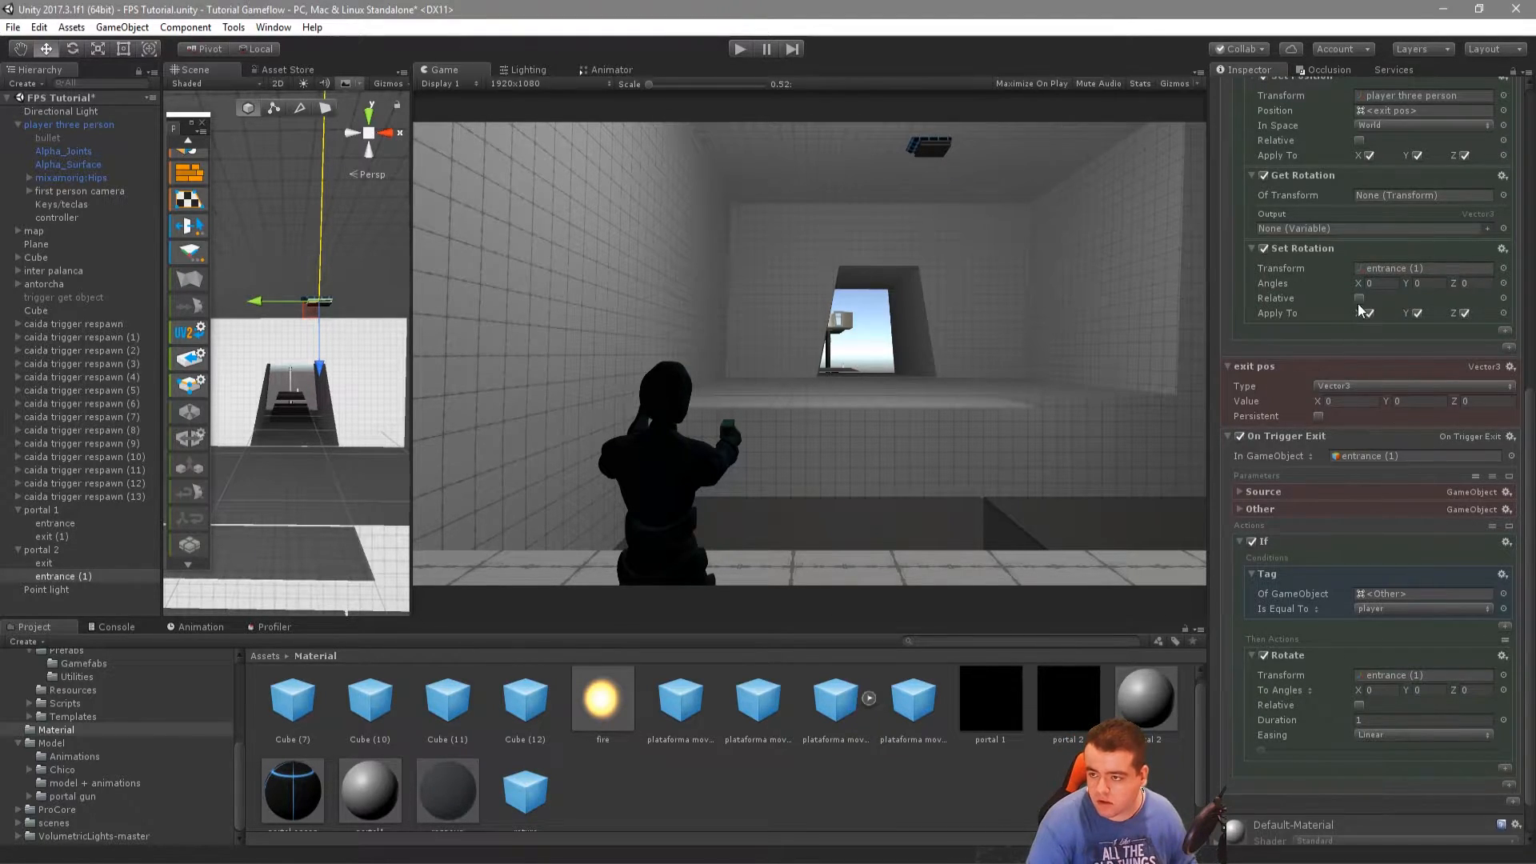
drag(56, 539, 1307, 216)
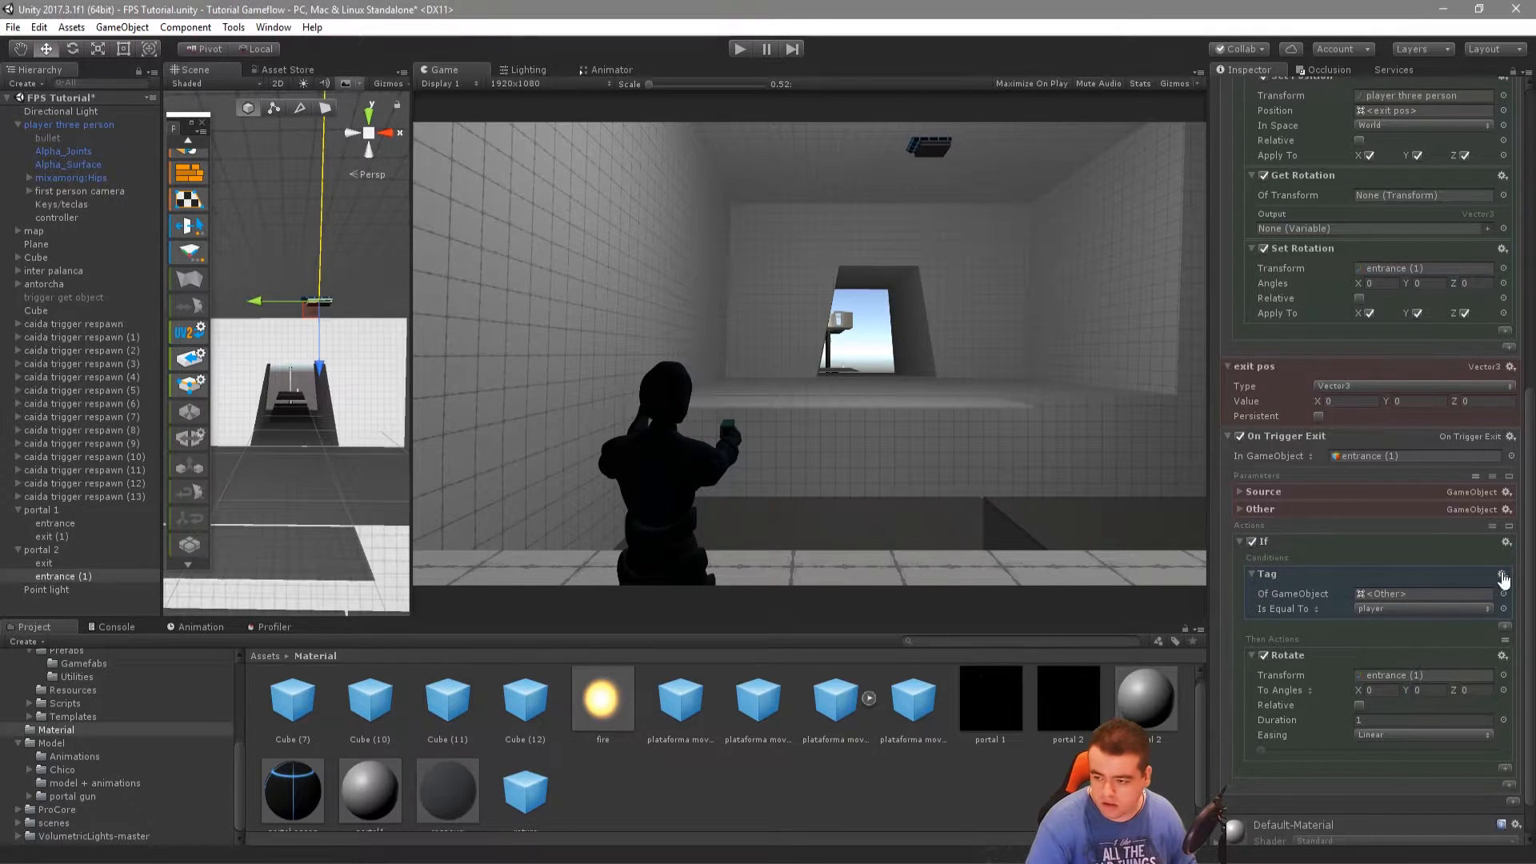
click(1506, 543)
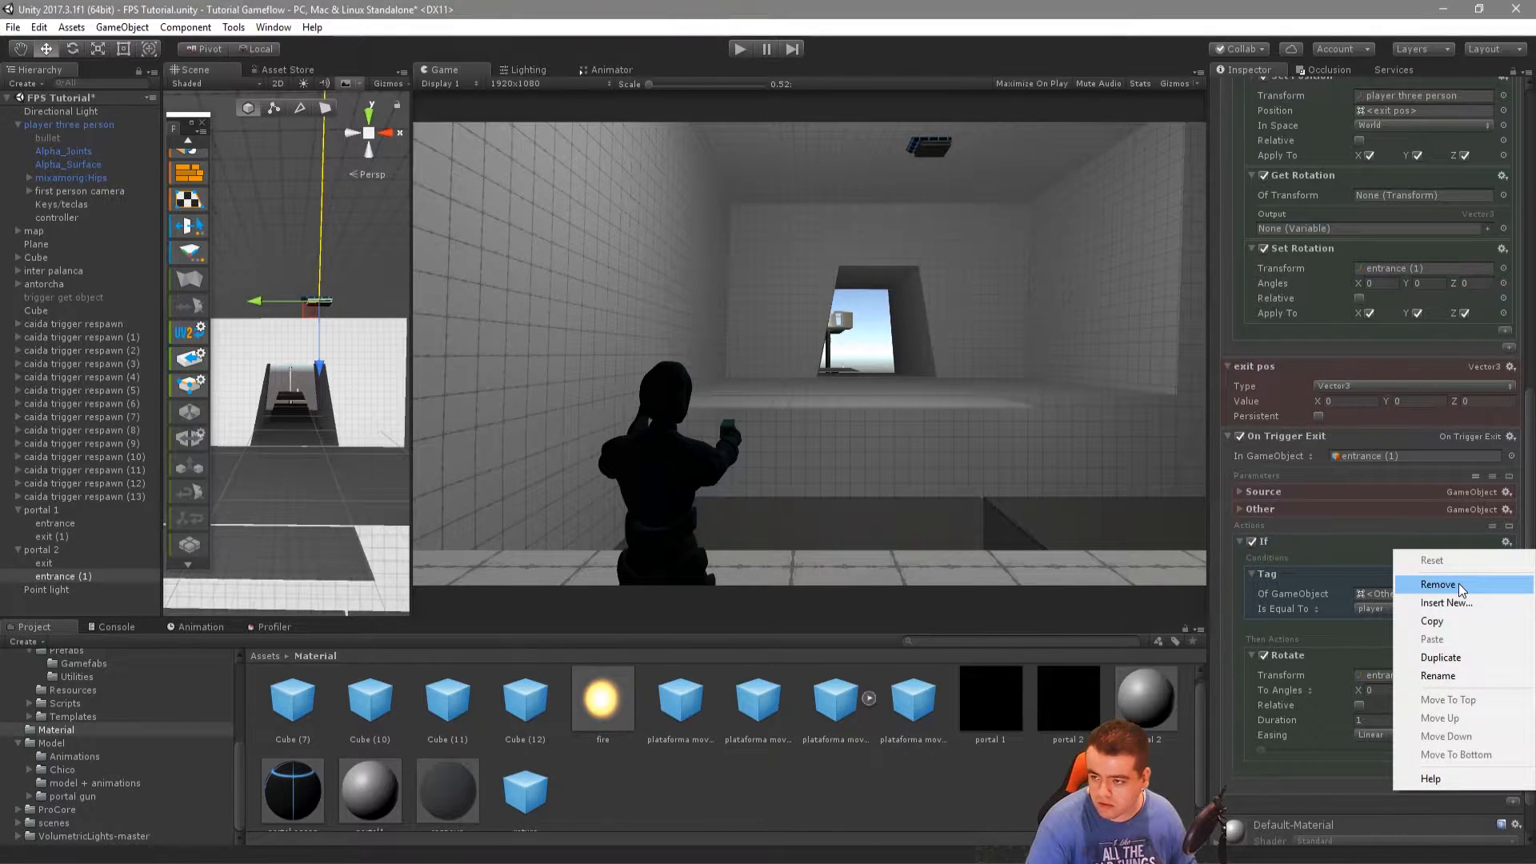
click(1457, 583)
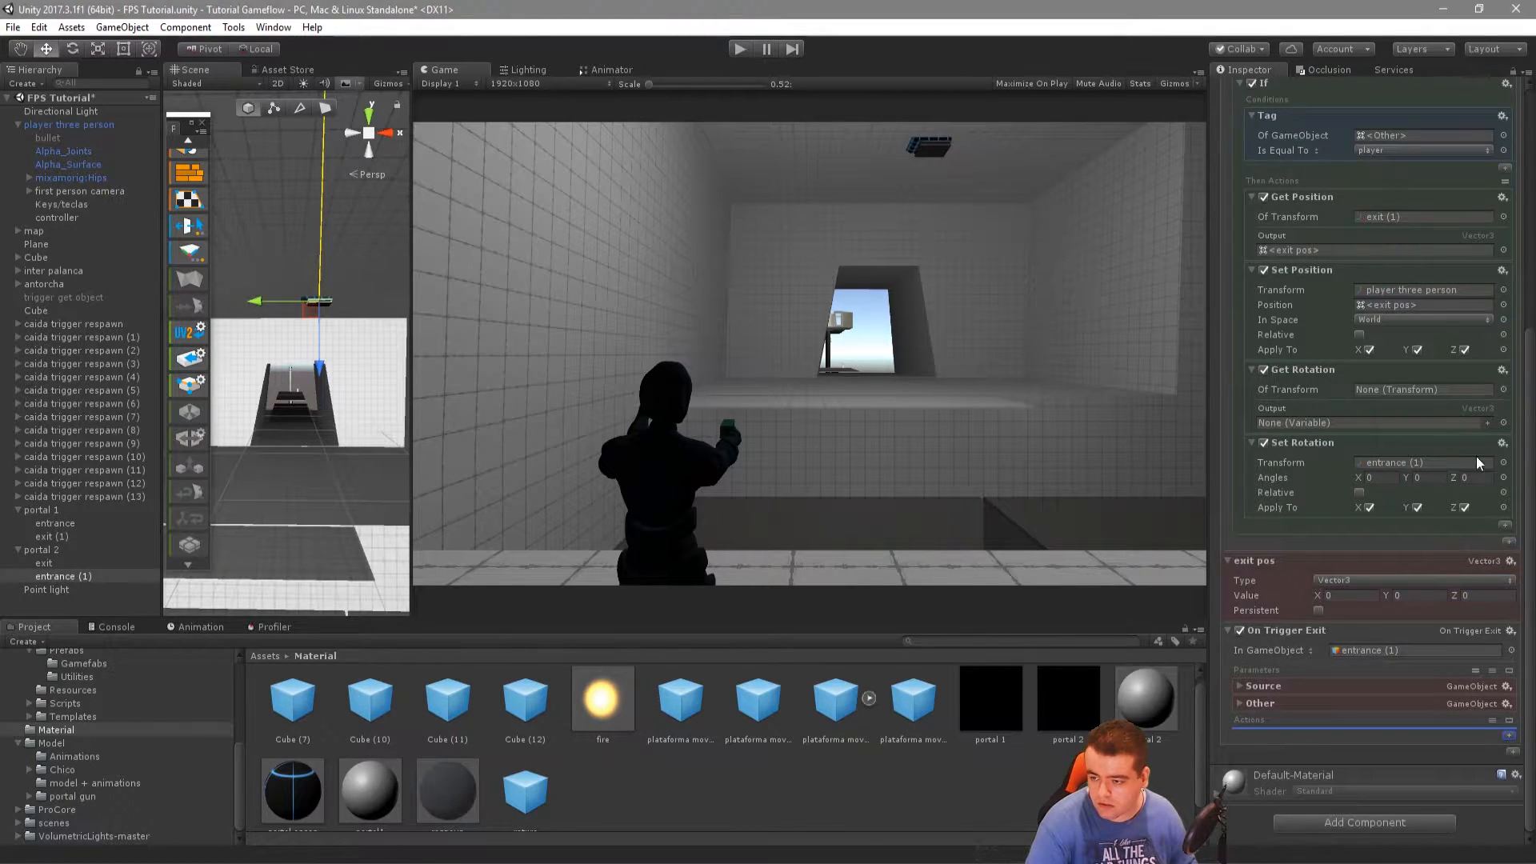
click(1503, 453)
click(1454, 495)
click(1504, 456)
click(1458, 496)
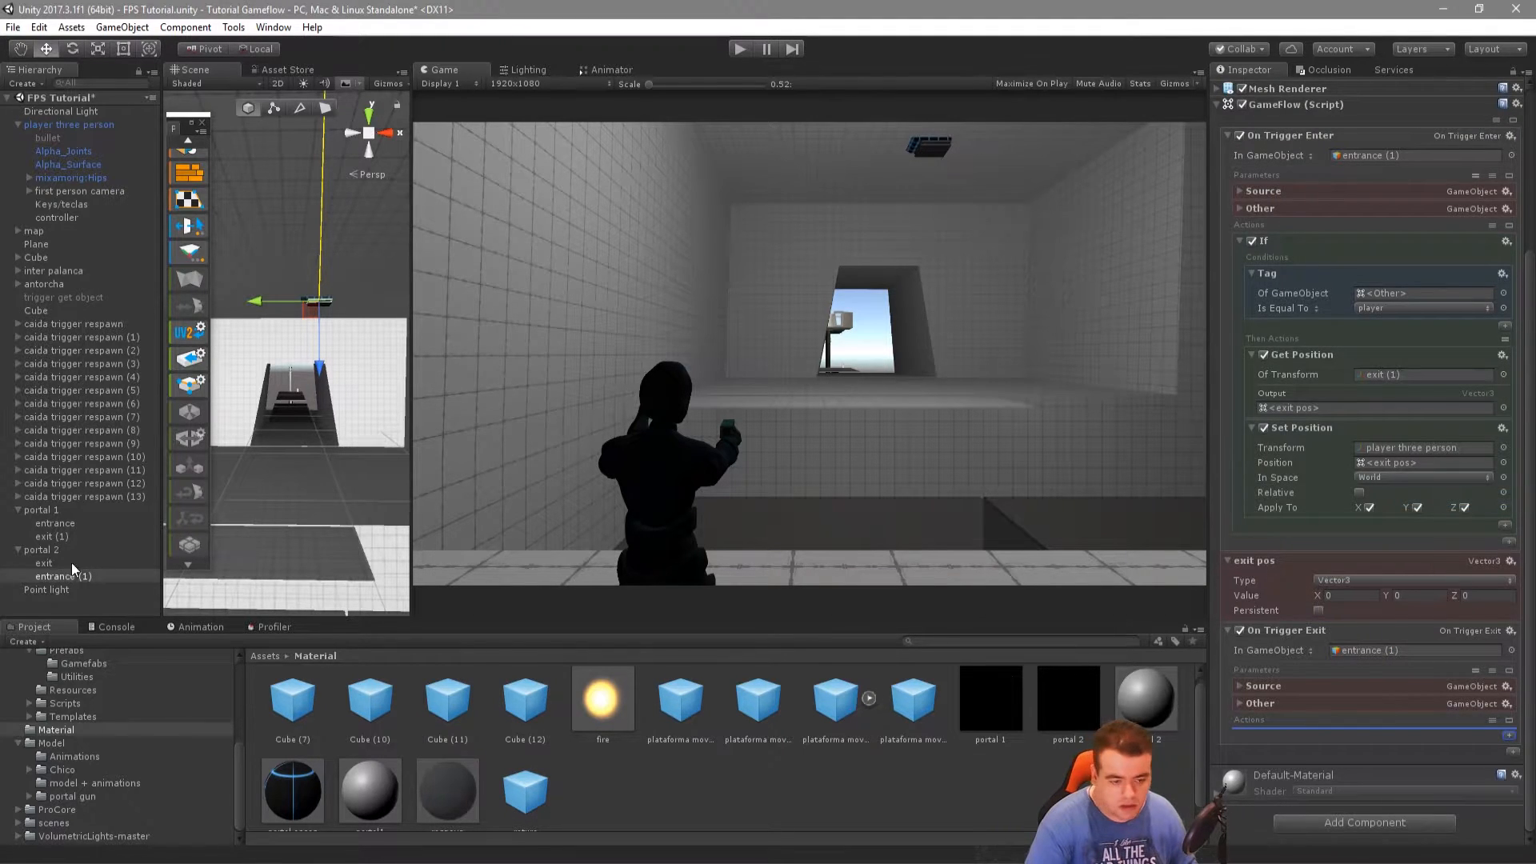
Add an If action with a Tag condition after Set Position in the On Trigger Enter block of portal 1's entrance
click(67, 525)
click(1505, 648)
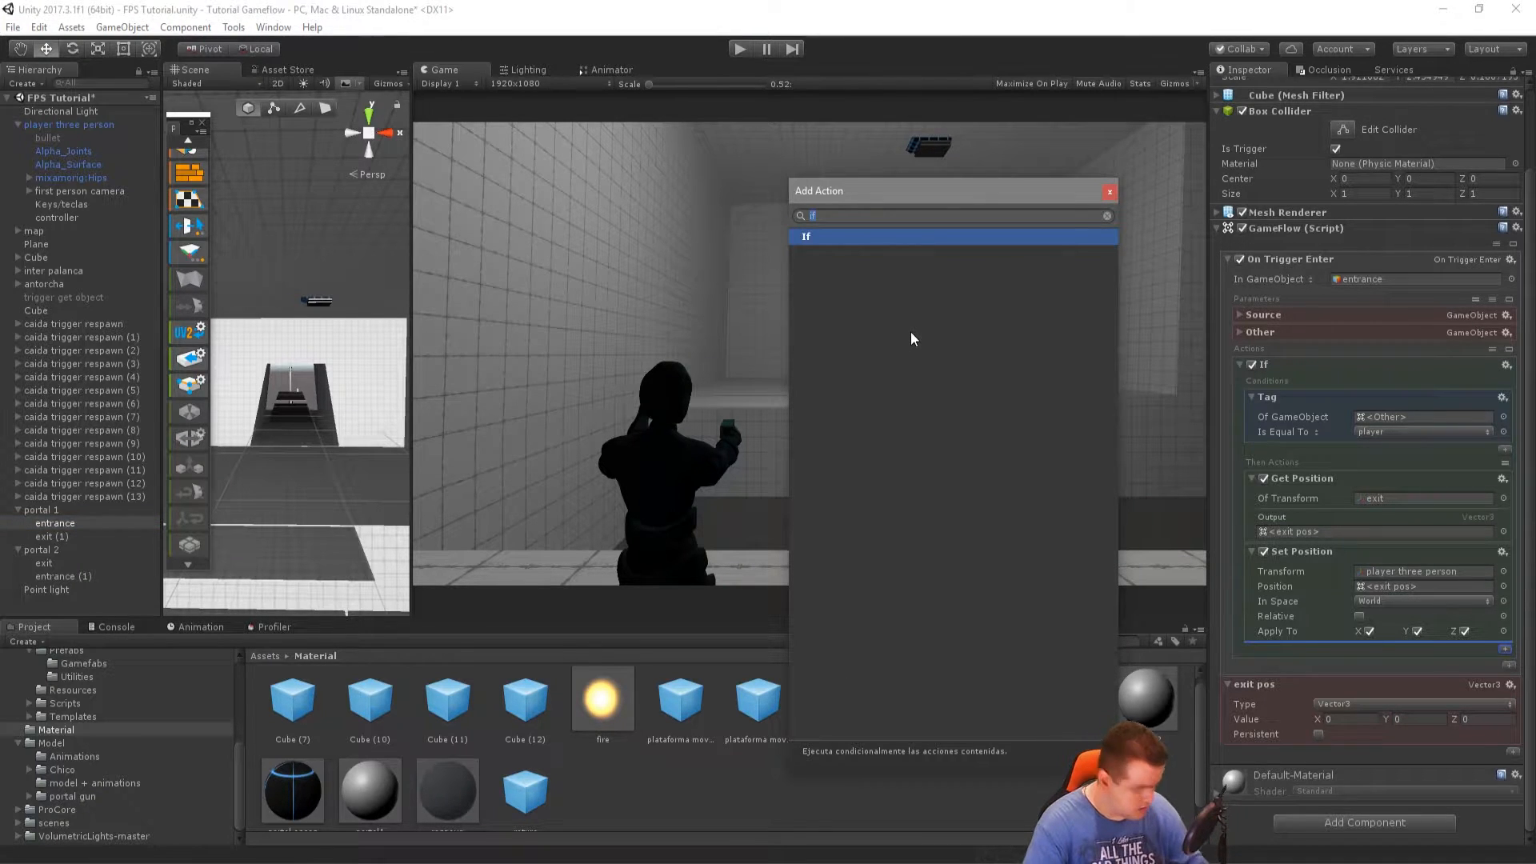
key(Return)
click(833, 635)
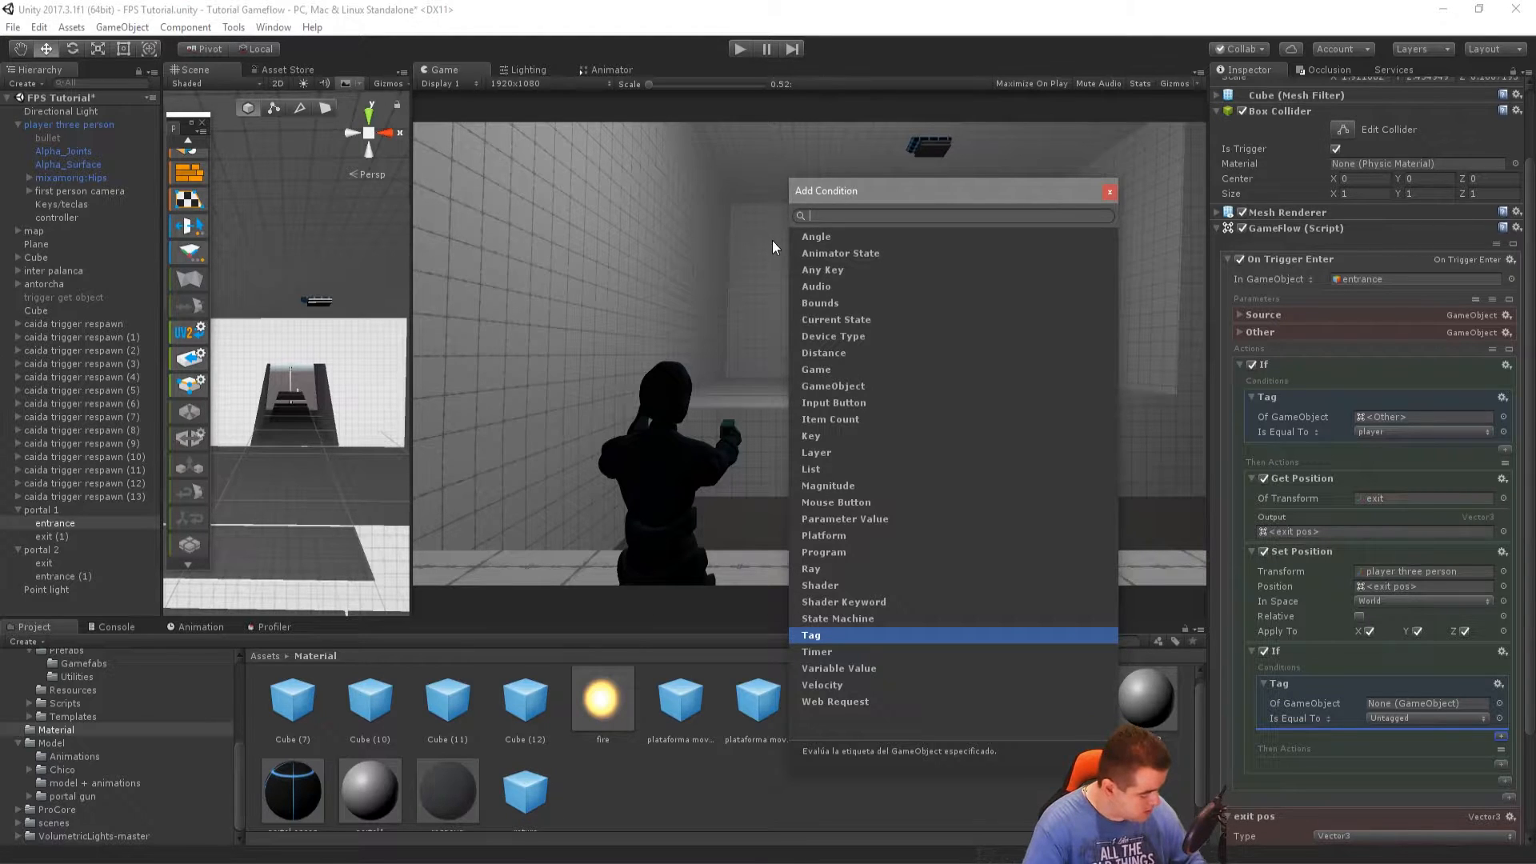
text(rot)
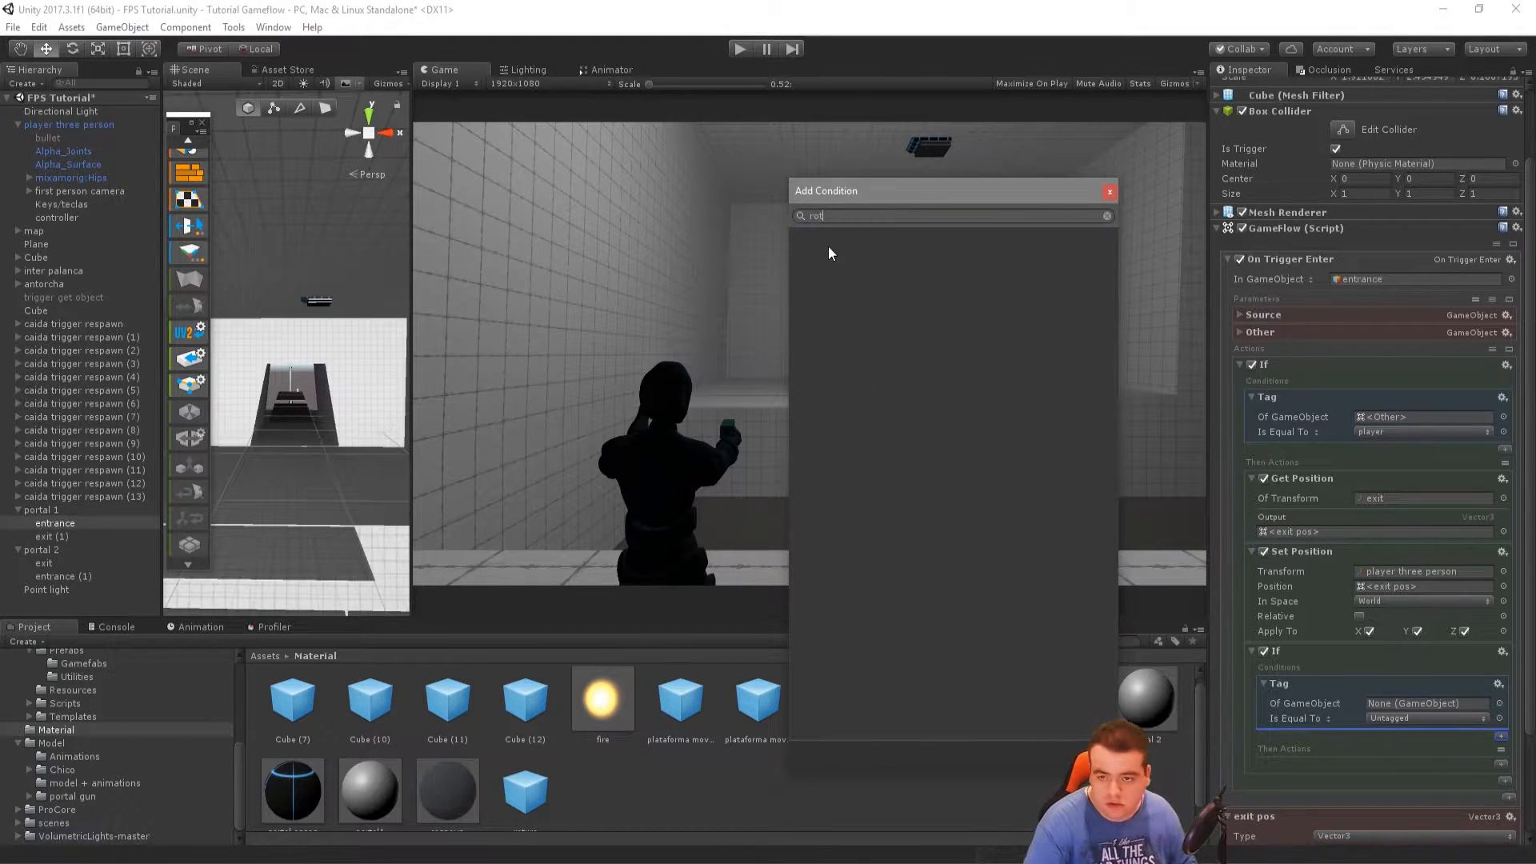
Add Get Rotation, Set Rotation and Rotate actions, in that order, at the end of entrance's On Trigger Enter block
click(1508, 797)
text(rot)
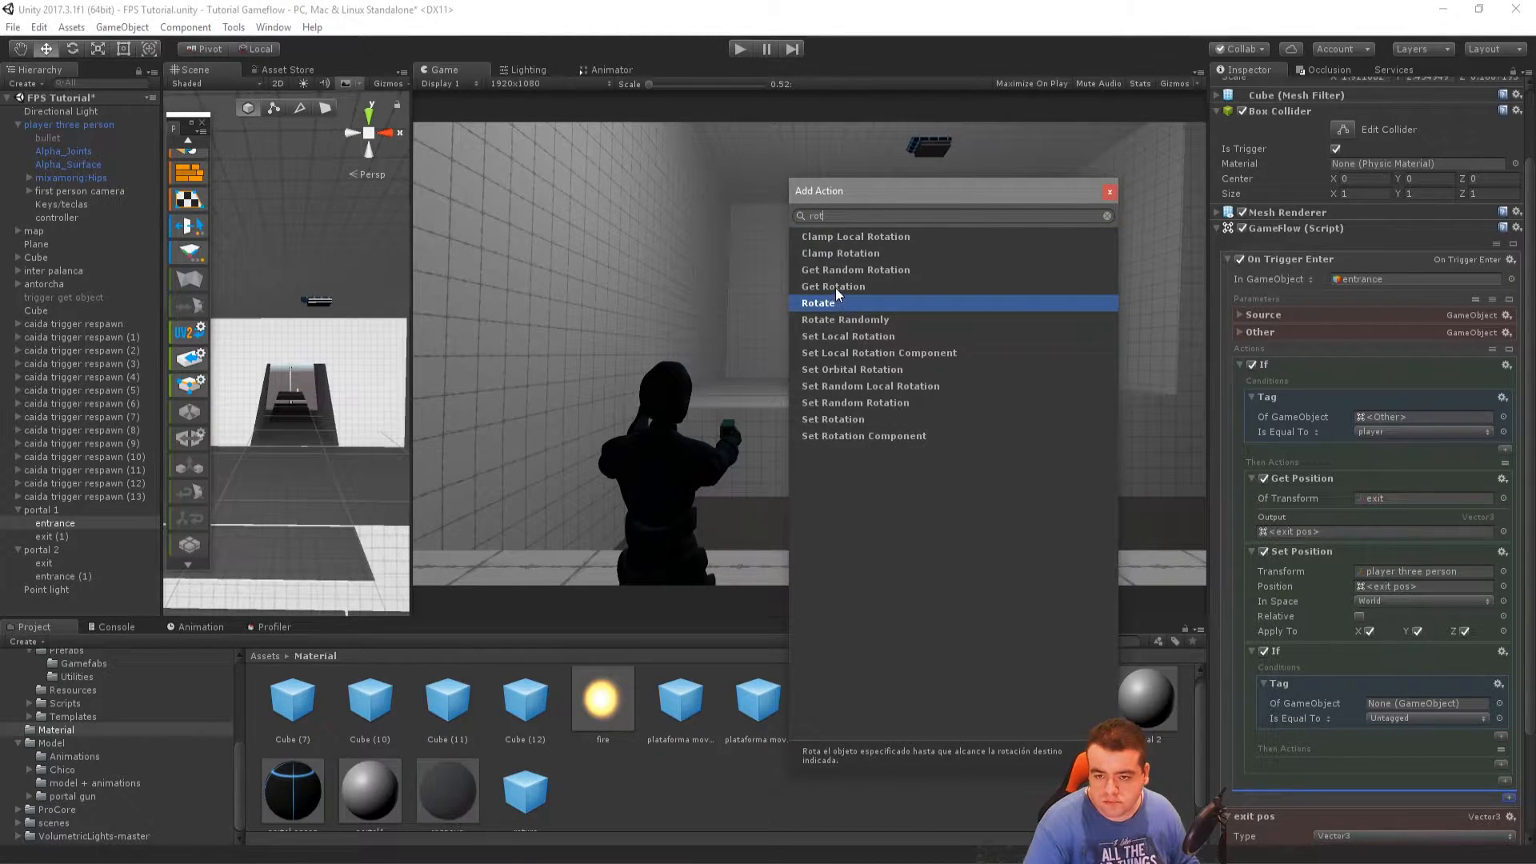
click(835, 286)
click(835, 420)
click(829, 304)
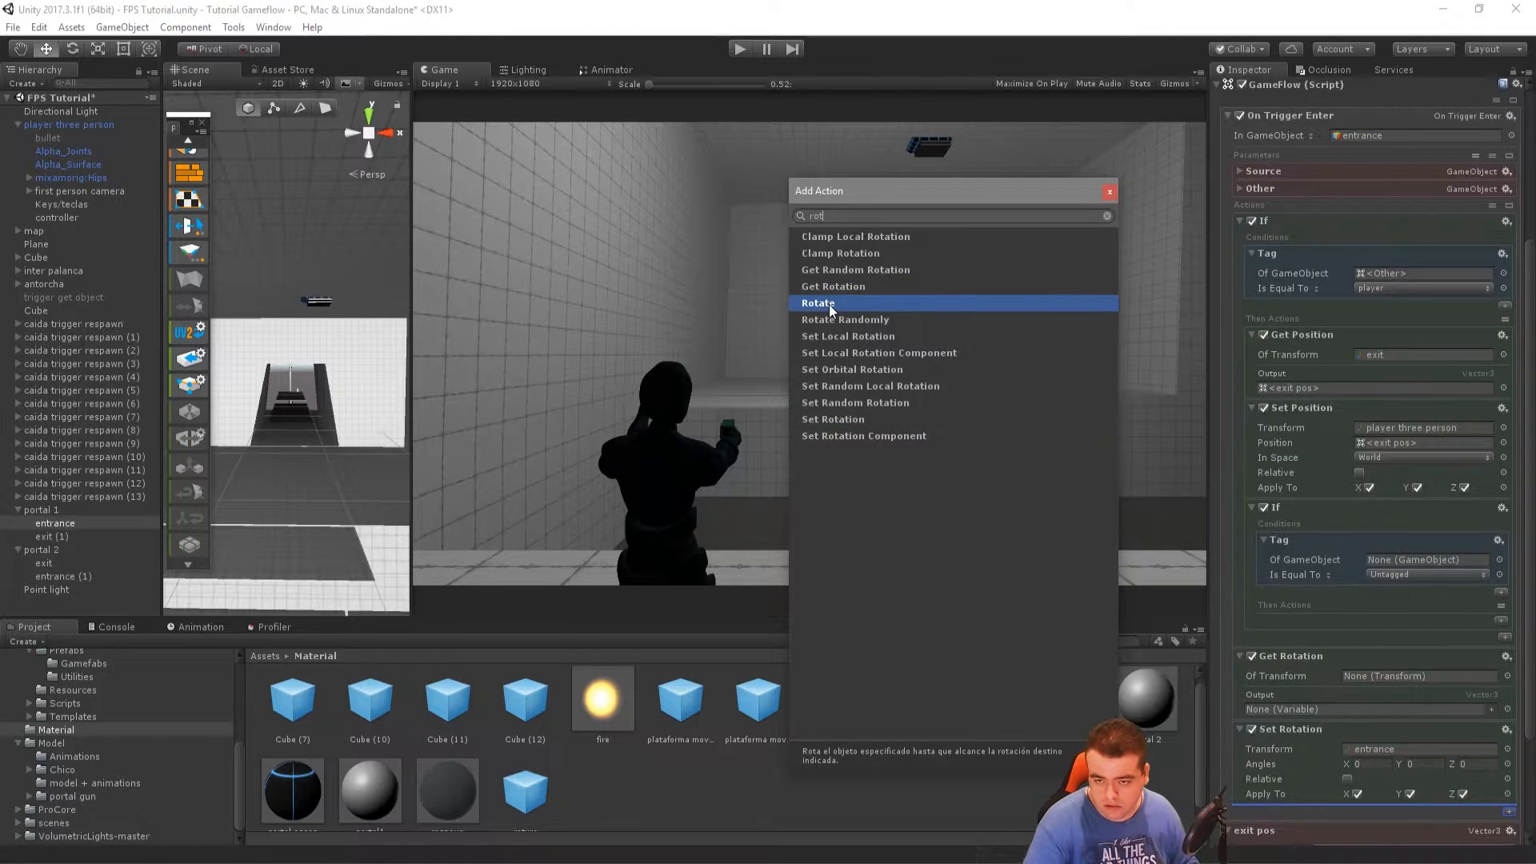
click(1110, 192)
scroll(1420, 650, down, 3)
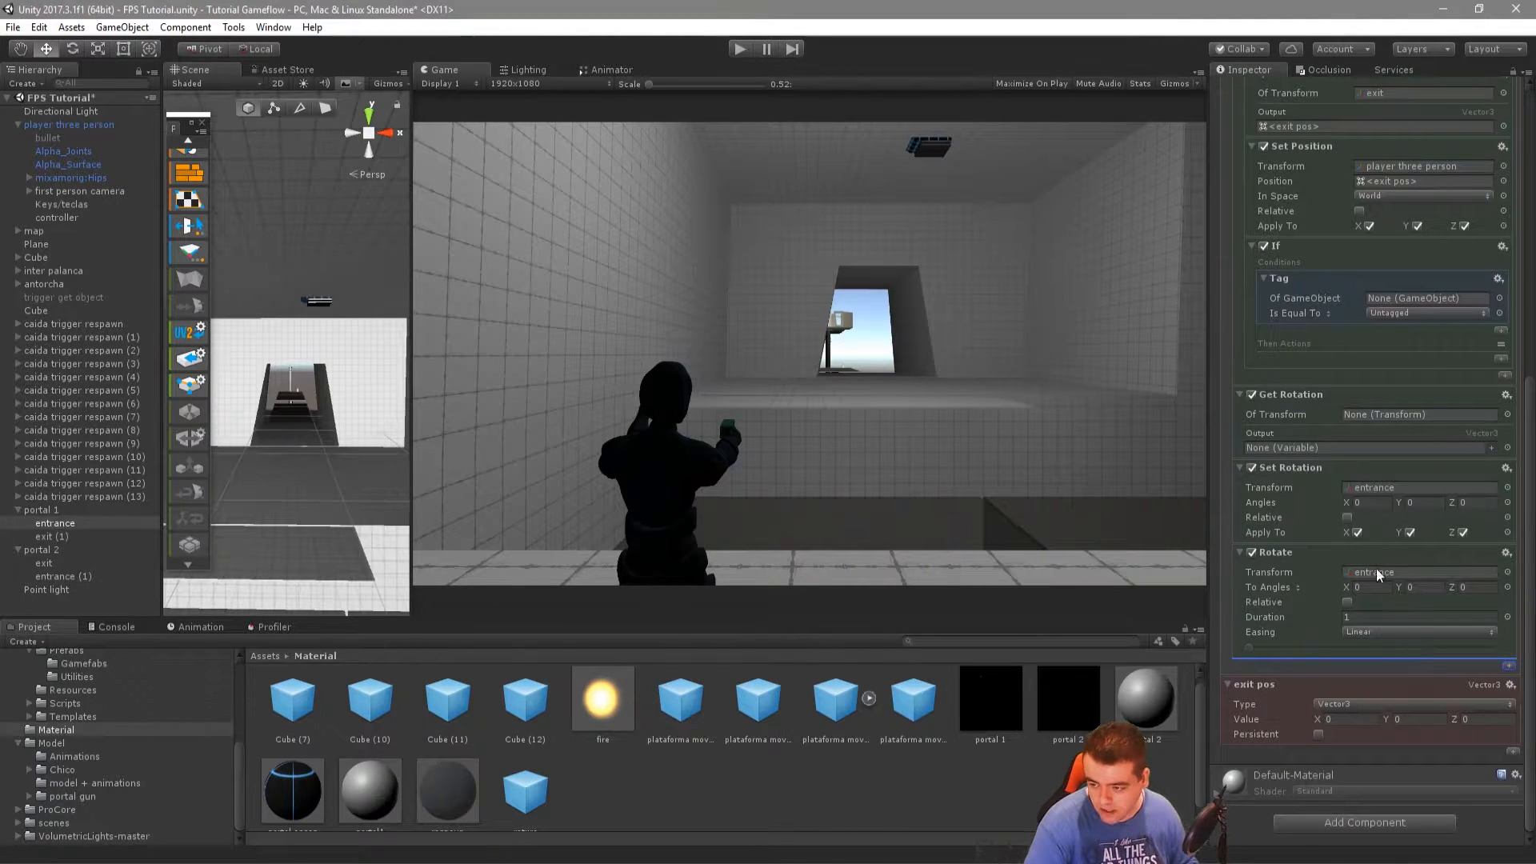
Add an On Trigger Exit block to entrance and move the Rotate action and the new If action into it, with If before Rotate
click(1512, 752)
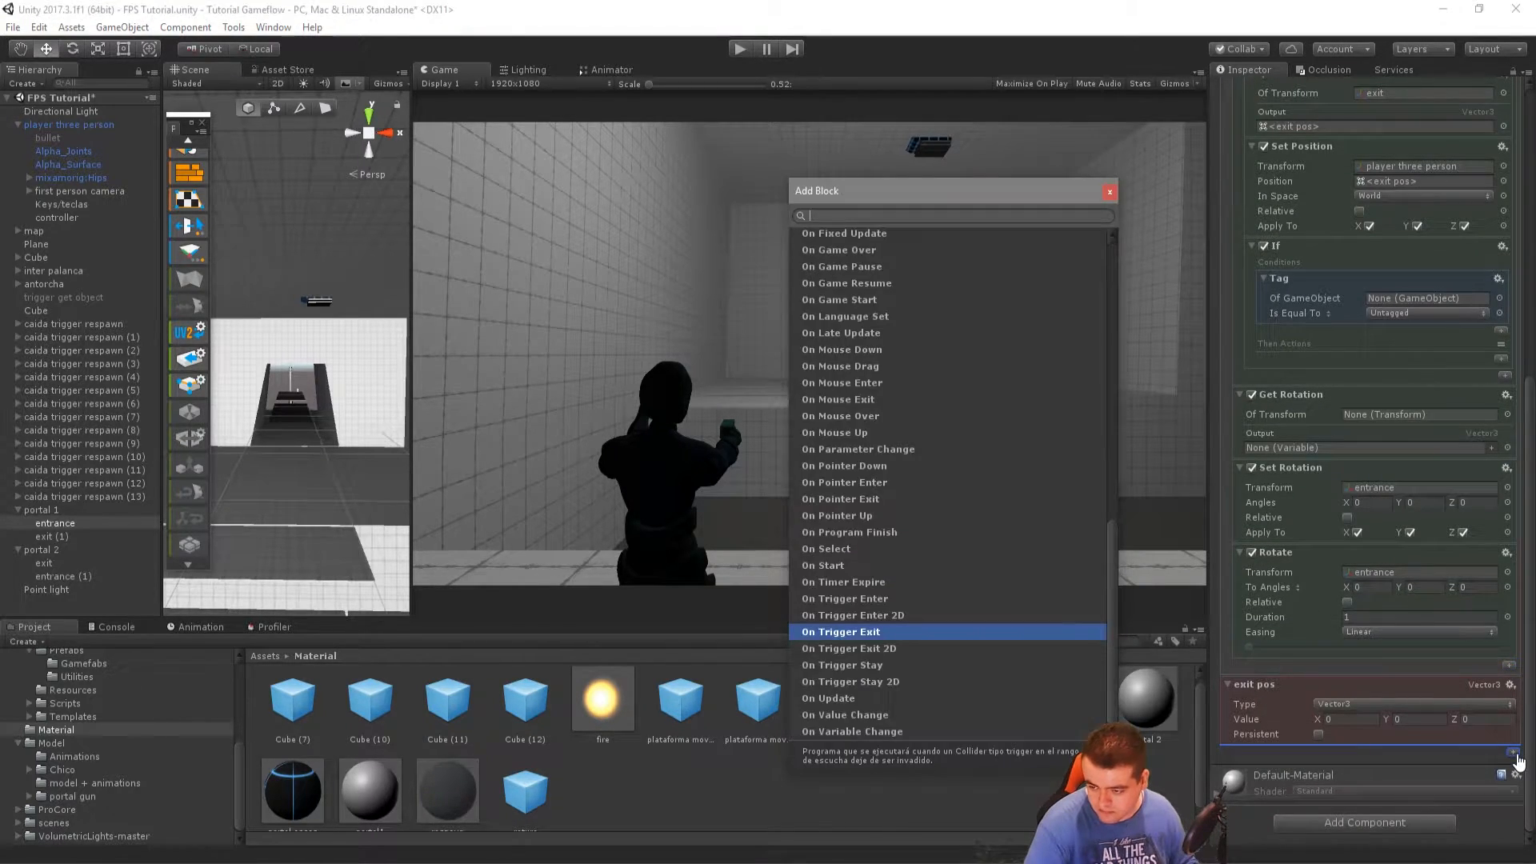
click(872, 633)
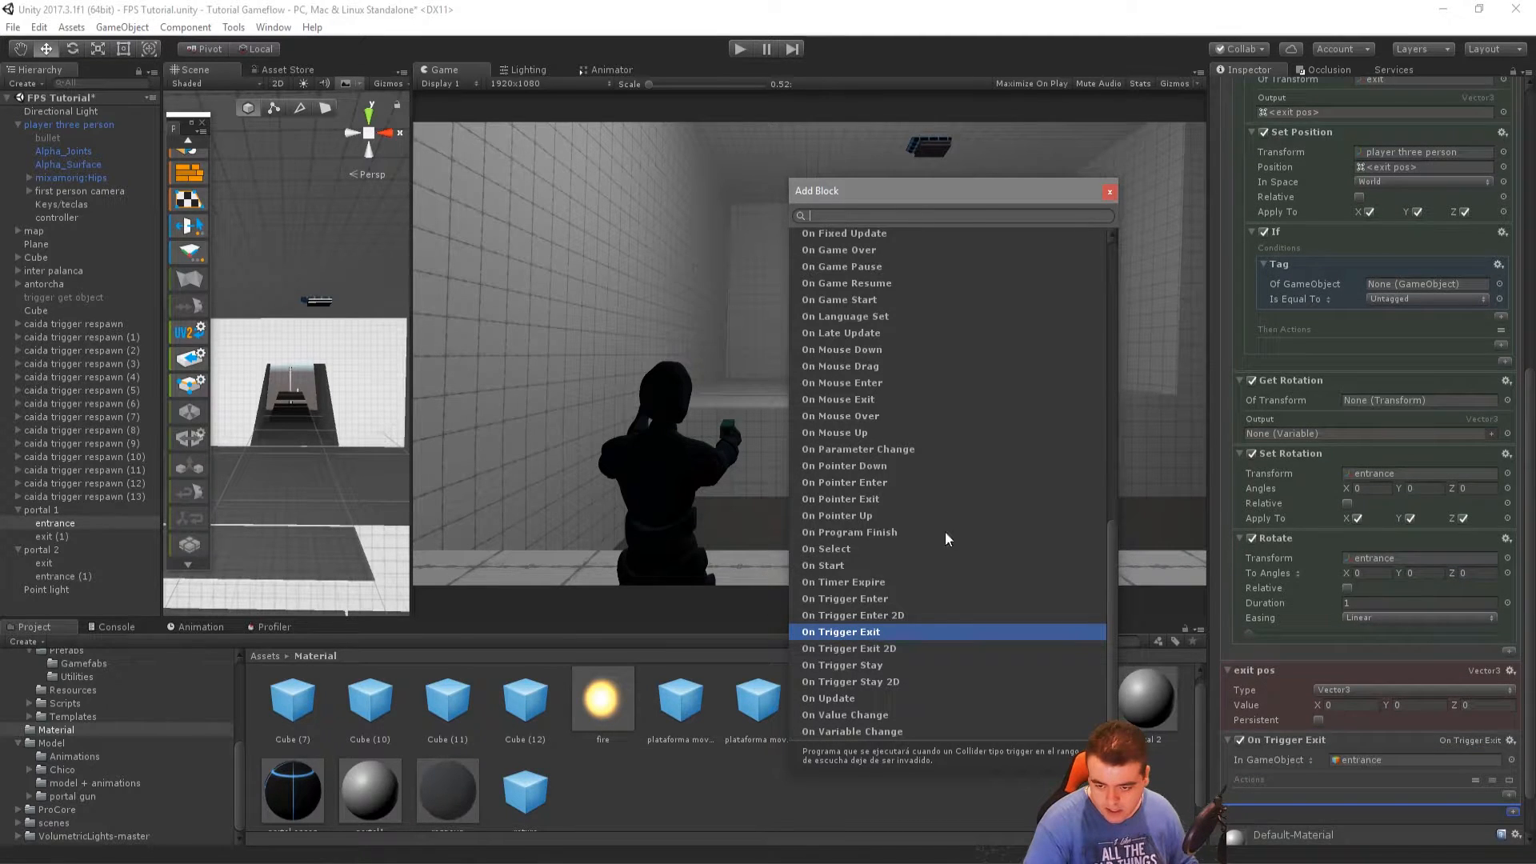
click(1109, 192)
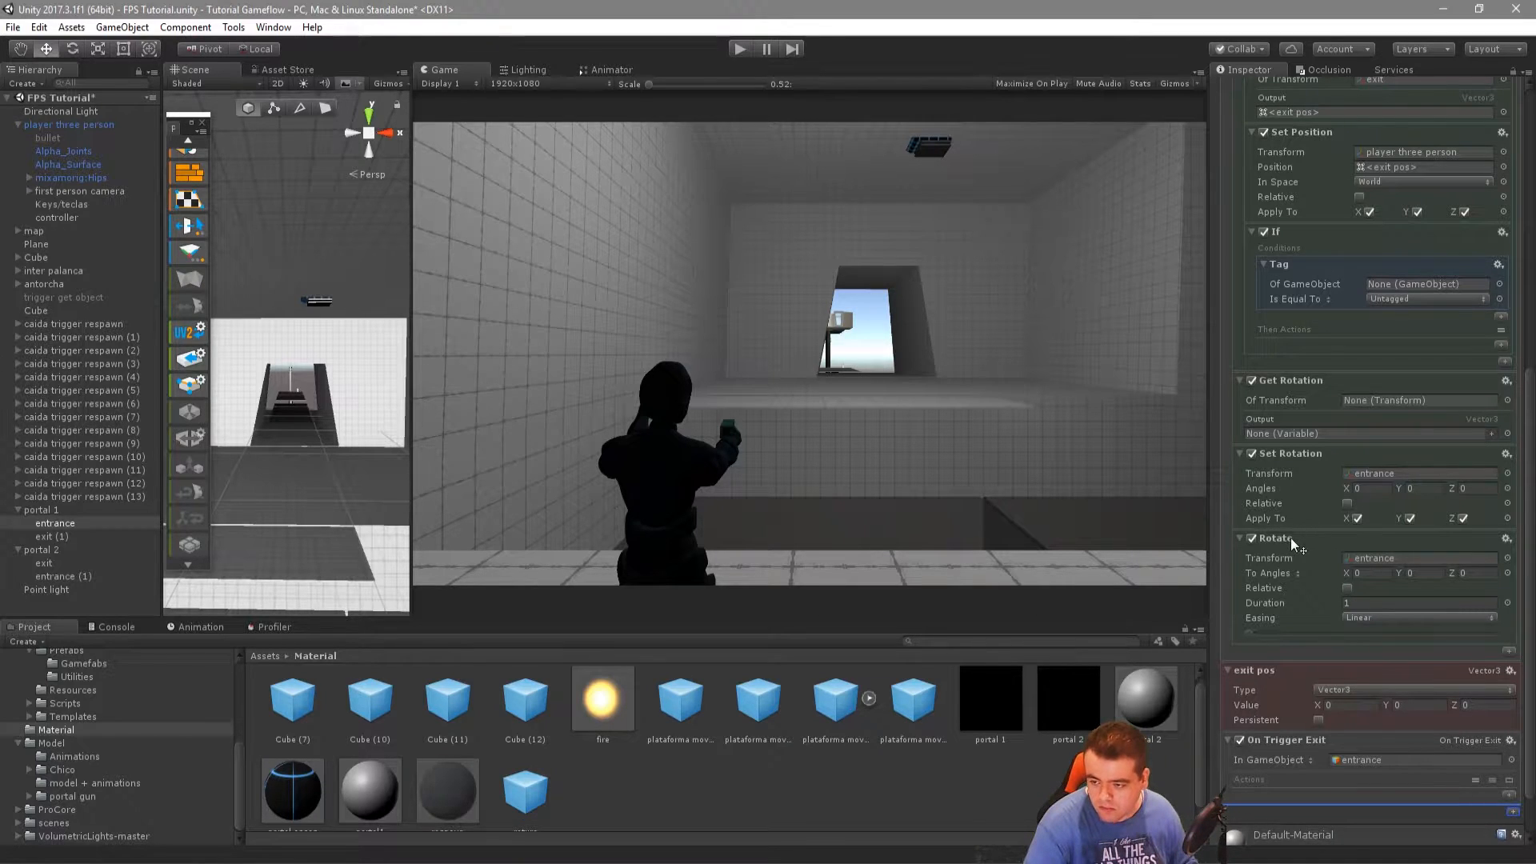
drag(1292, 544, 1325, 789)
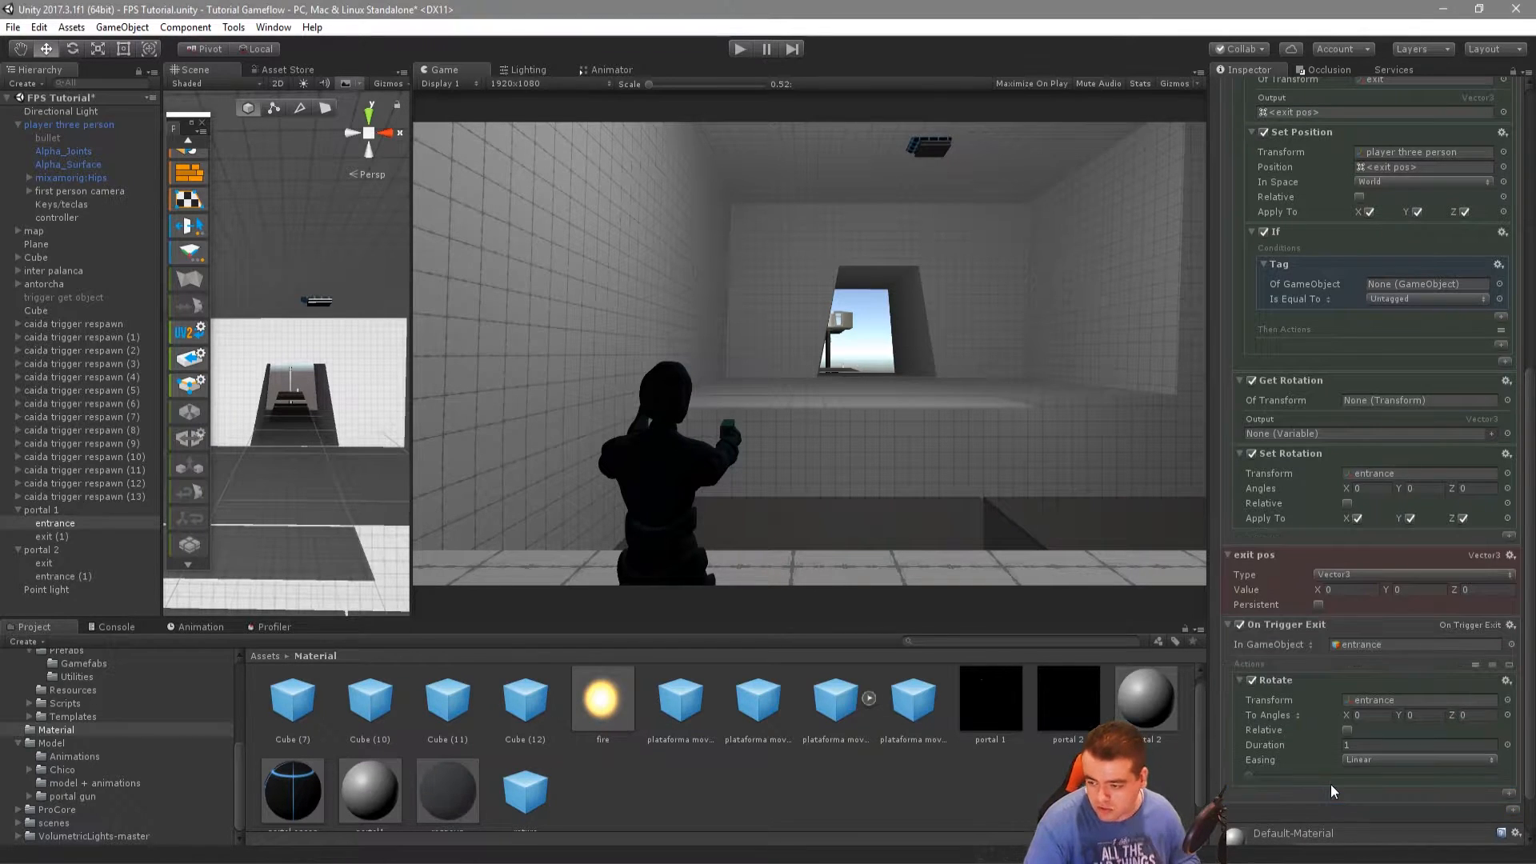
drag(1307, 233, 1328, 680)
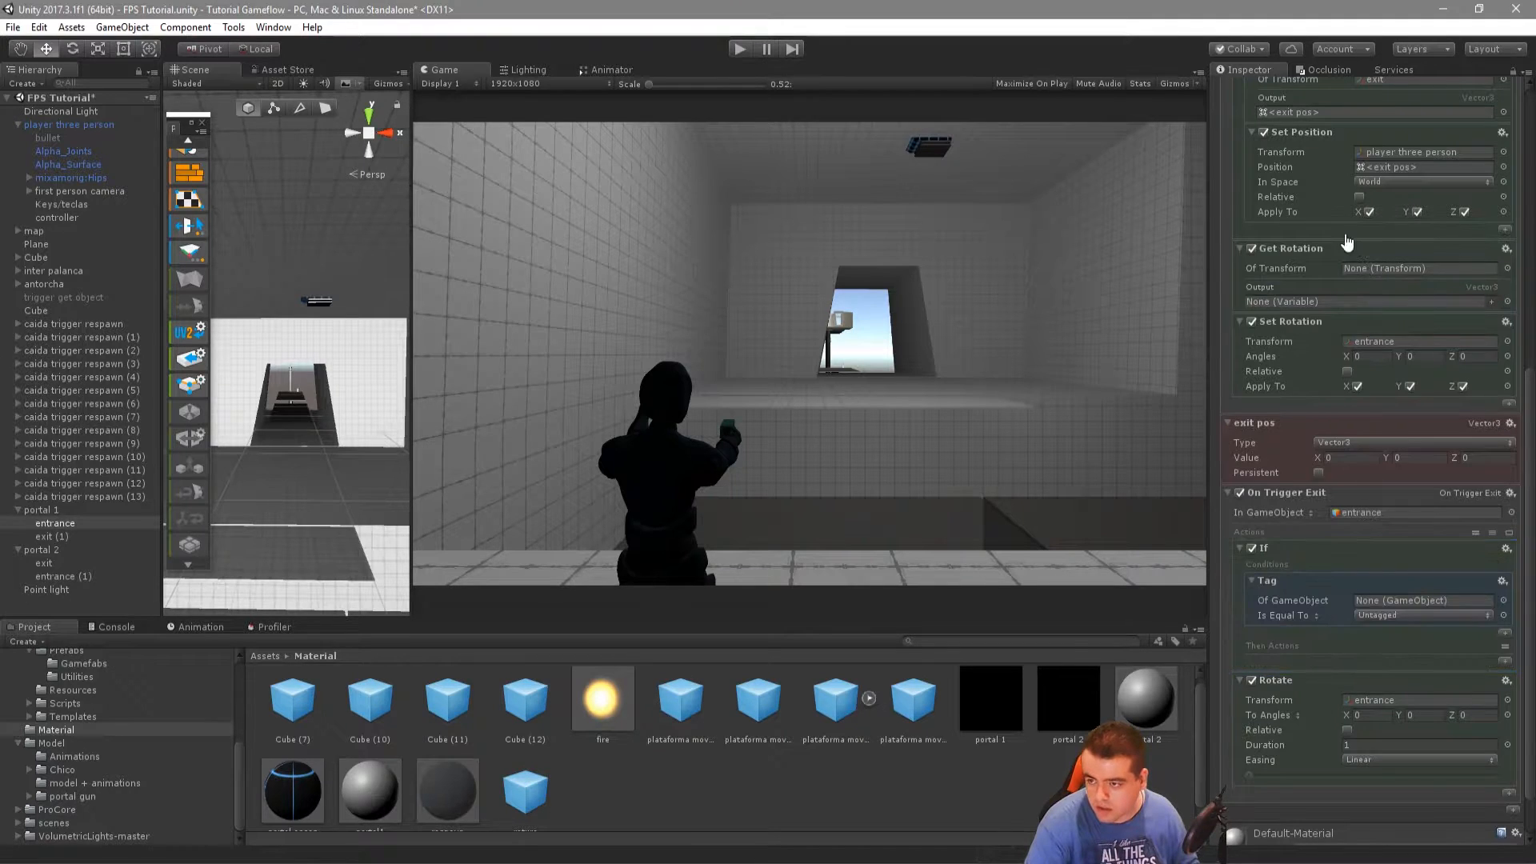
Move Get Rotation and Set Rotation into the On Trigger Enter If block, after Set Position
scroll(1347, 241, up, 3)
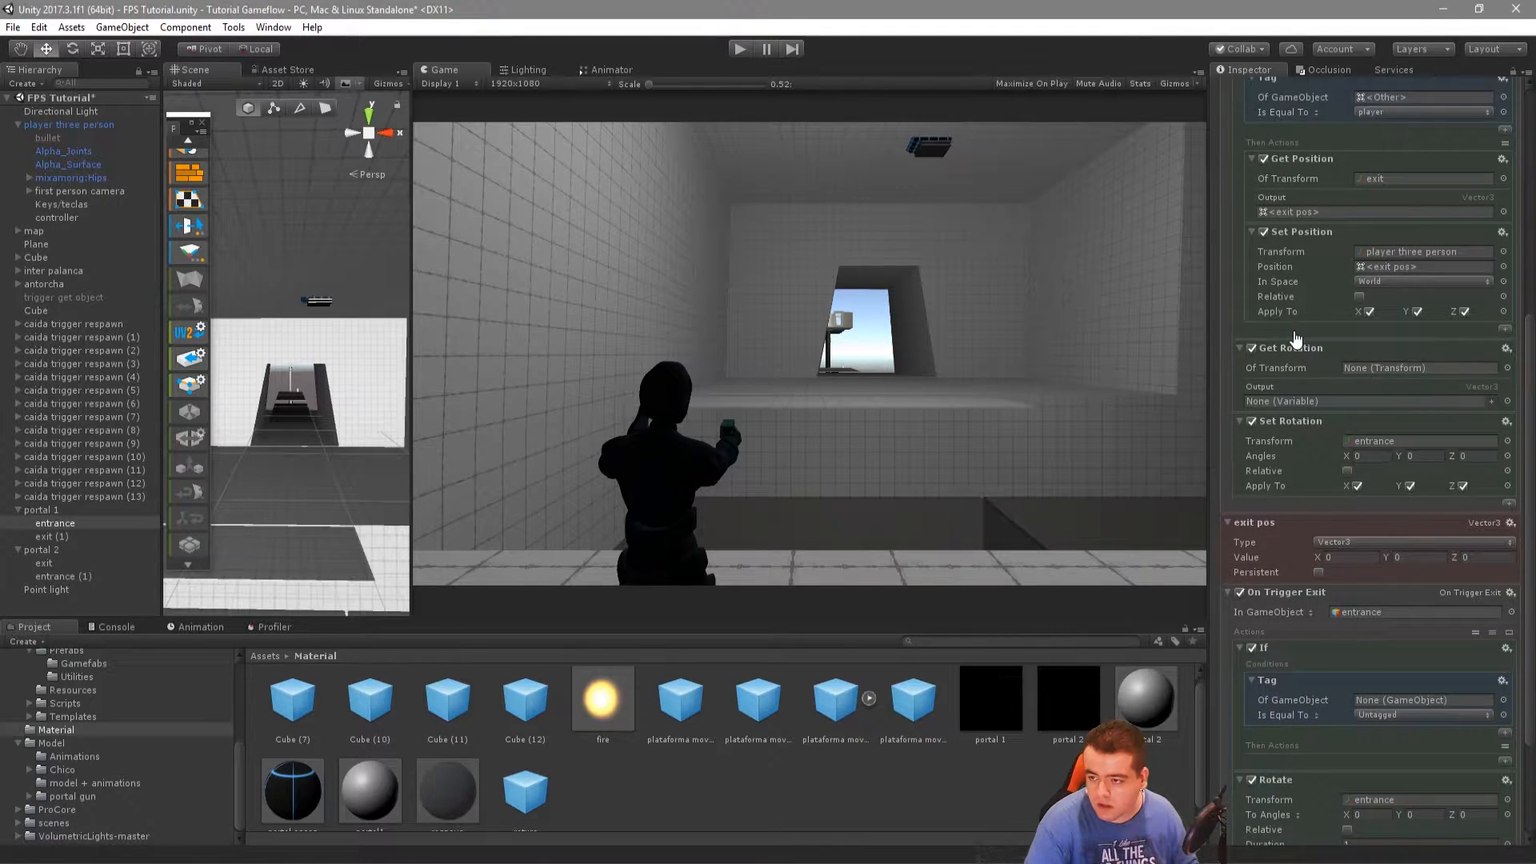
drag(1298, 347, 1298, 325)
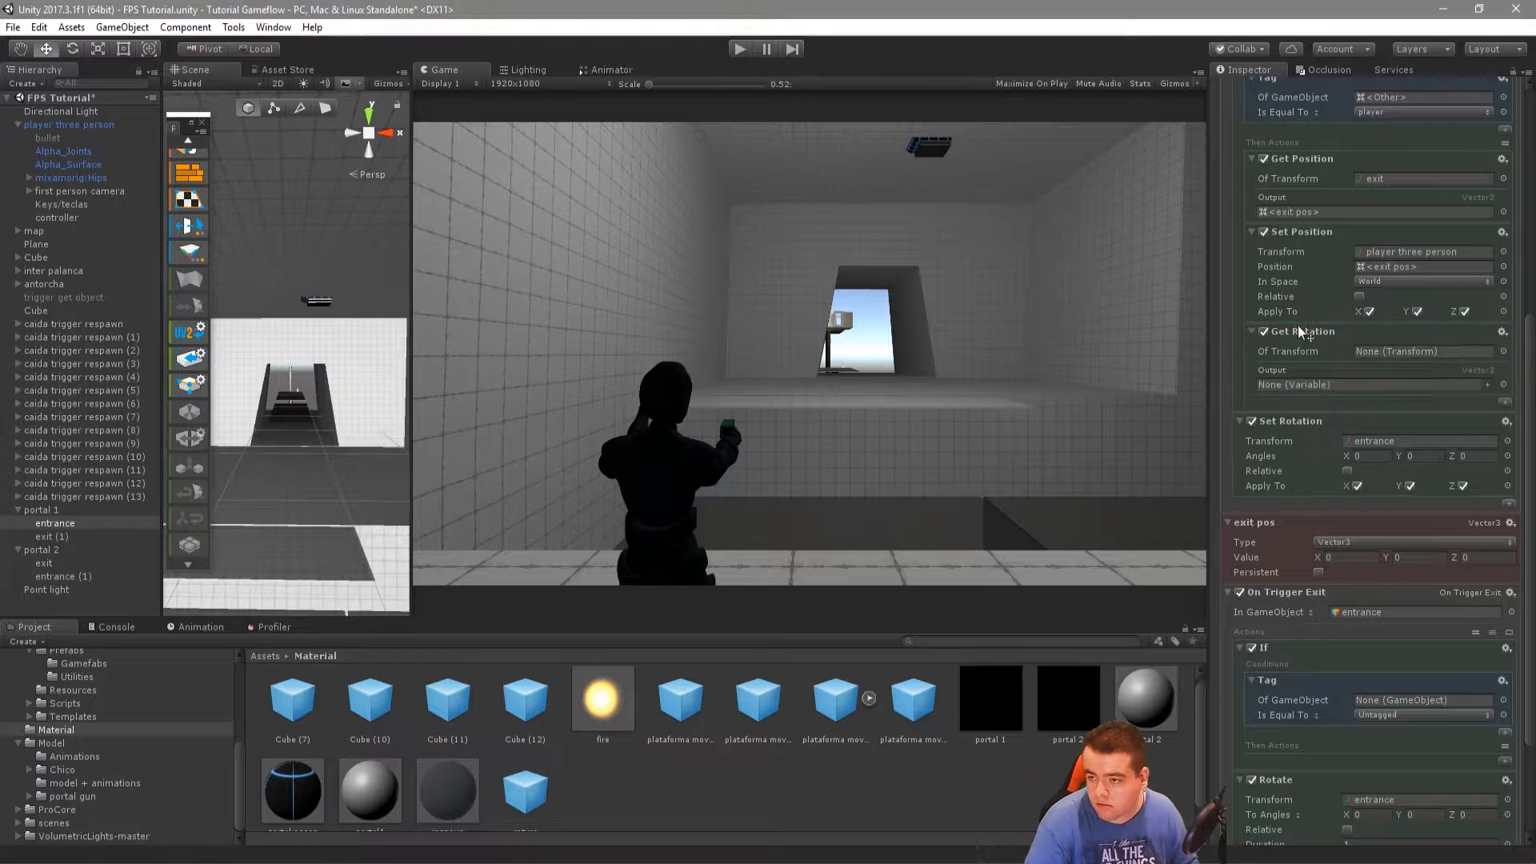
drag(1307, 415, 1315, 392)
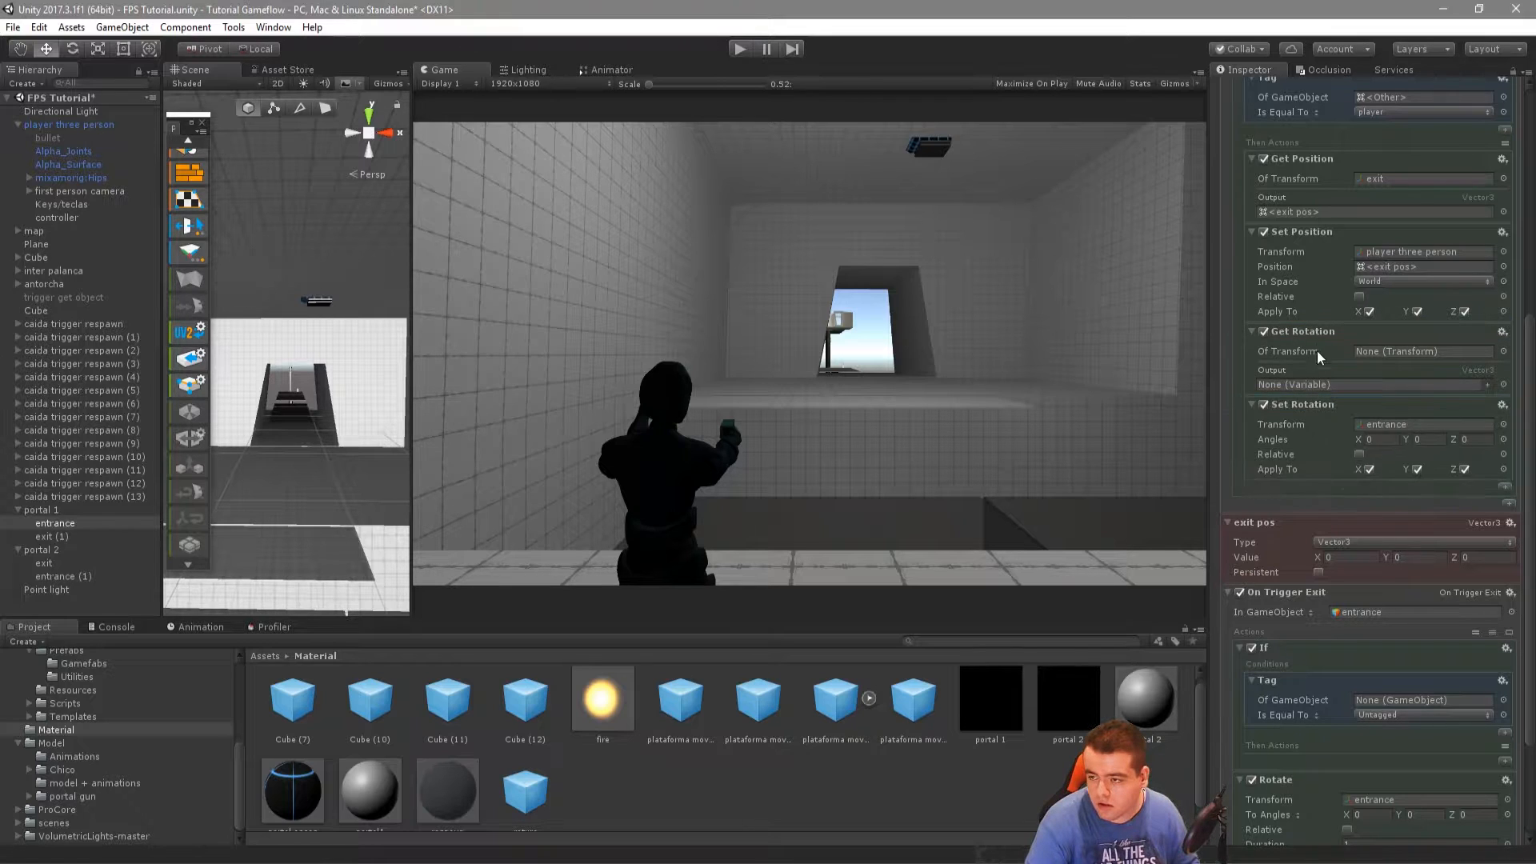
Place Get Rotation before Set Position, reading from the exit transform and outputting to a new variable
drag(1309, 334, 1313, 237)
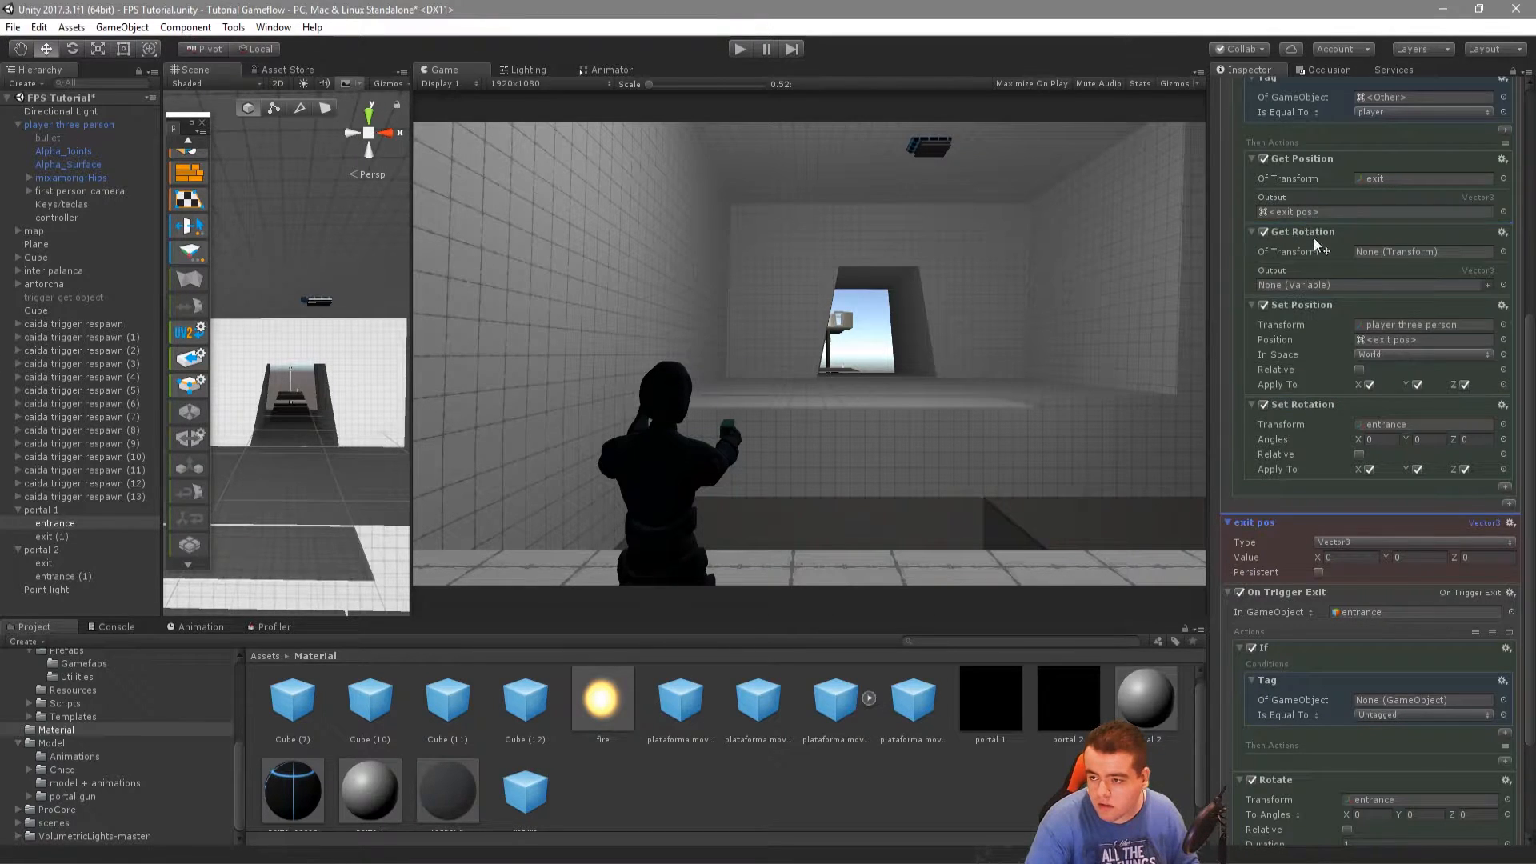
drag(1381, 184, 1420, 264)
click(1487, 285)
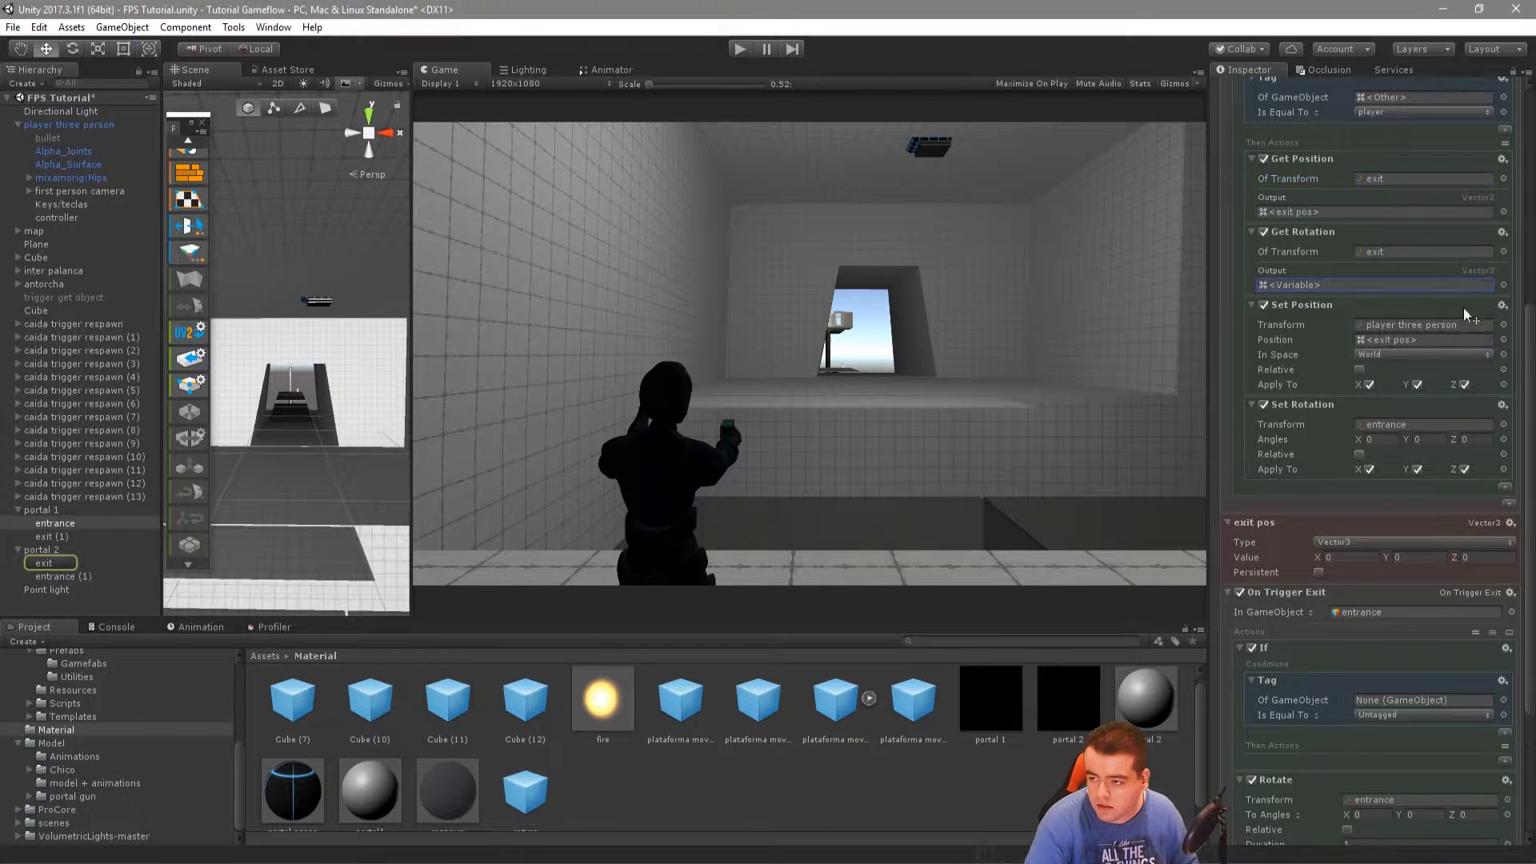
Move the new variable directly below exit pos and rename it "exit rotate"
scroll(1272, 764, down, 5)
drag(1272, 686, 1286, 397)
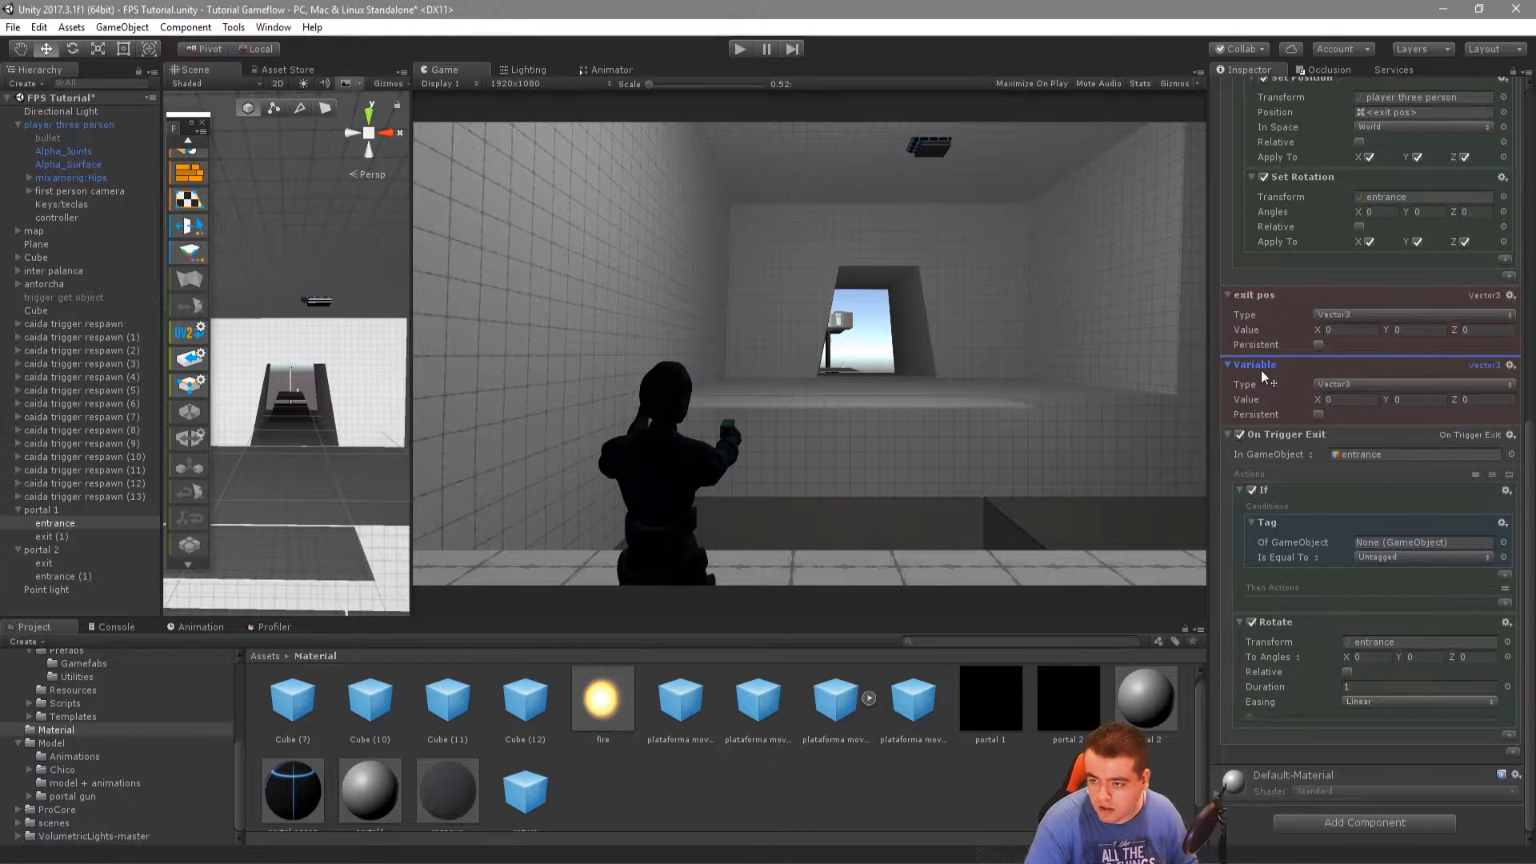
right_click(1261, 369)
click(1321, 496)
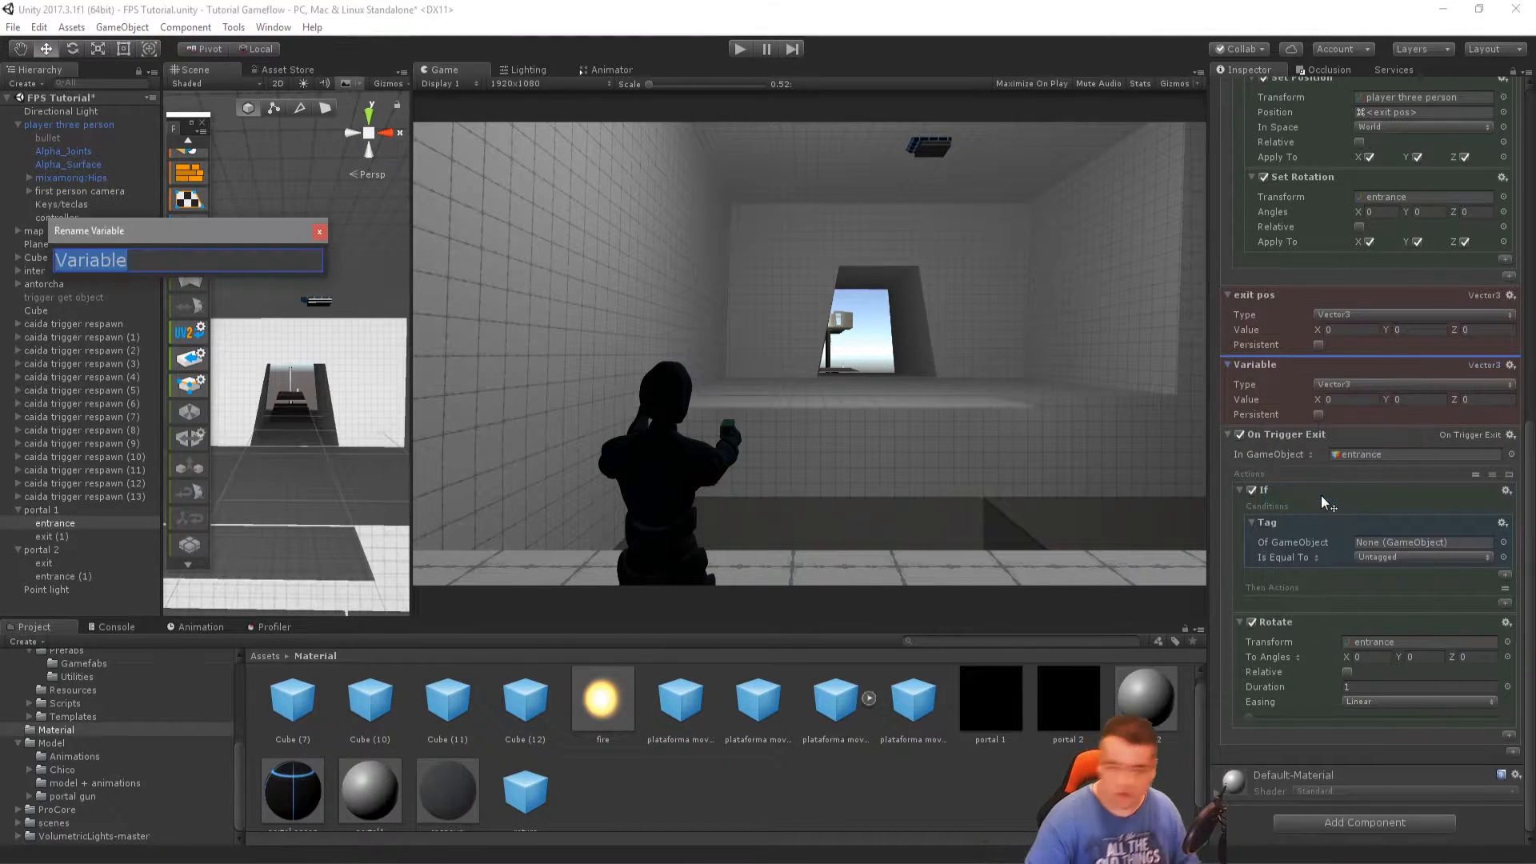
text(exit r)
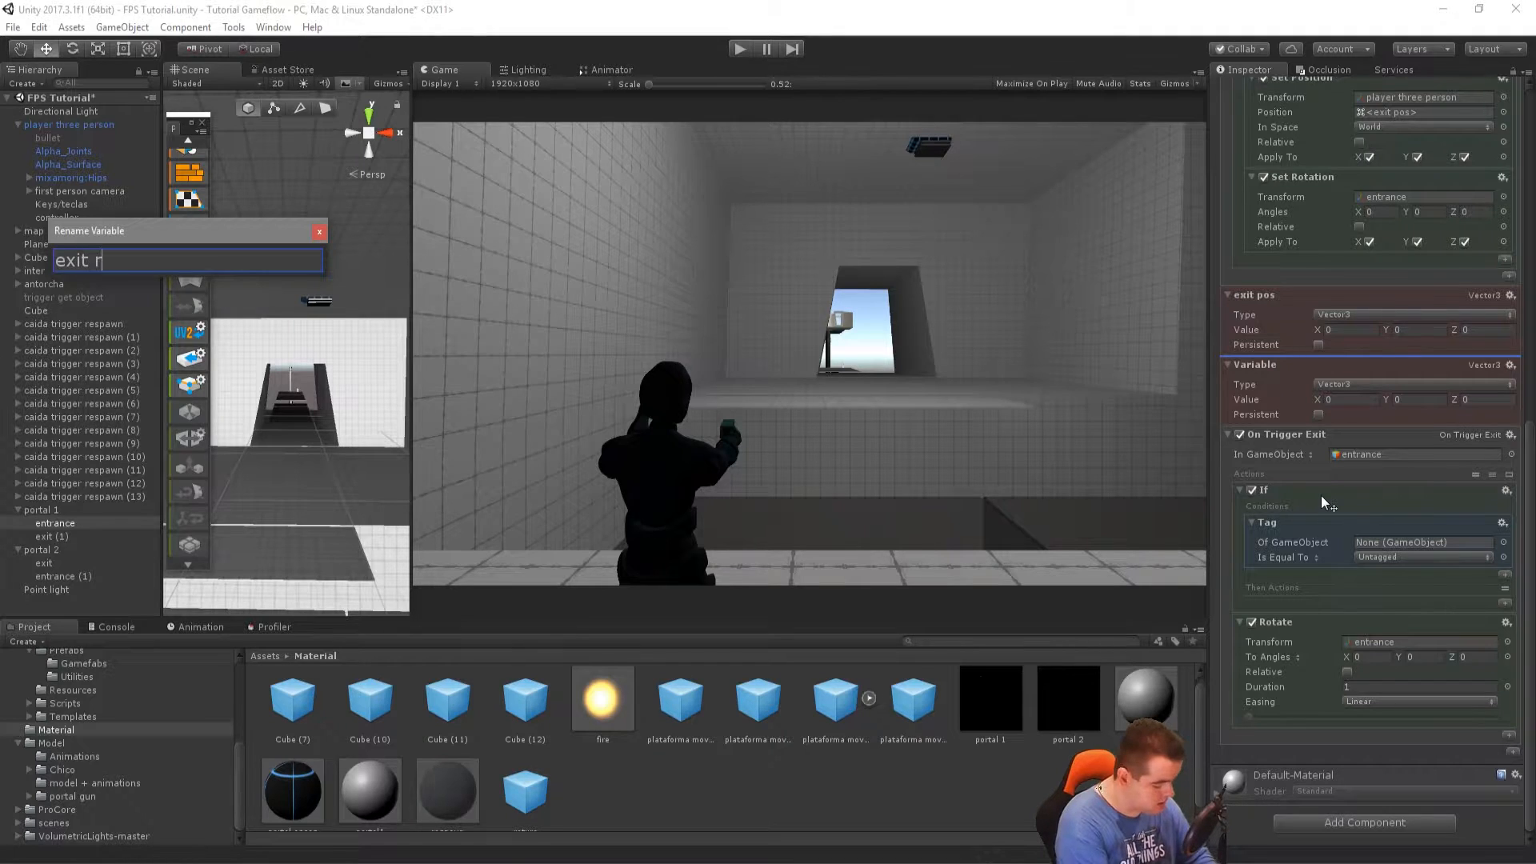
text(otate)
key(Return)
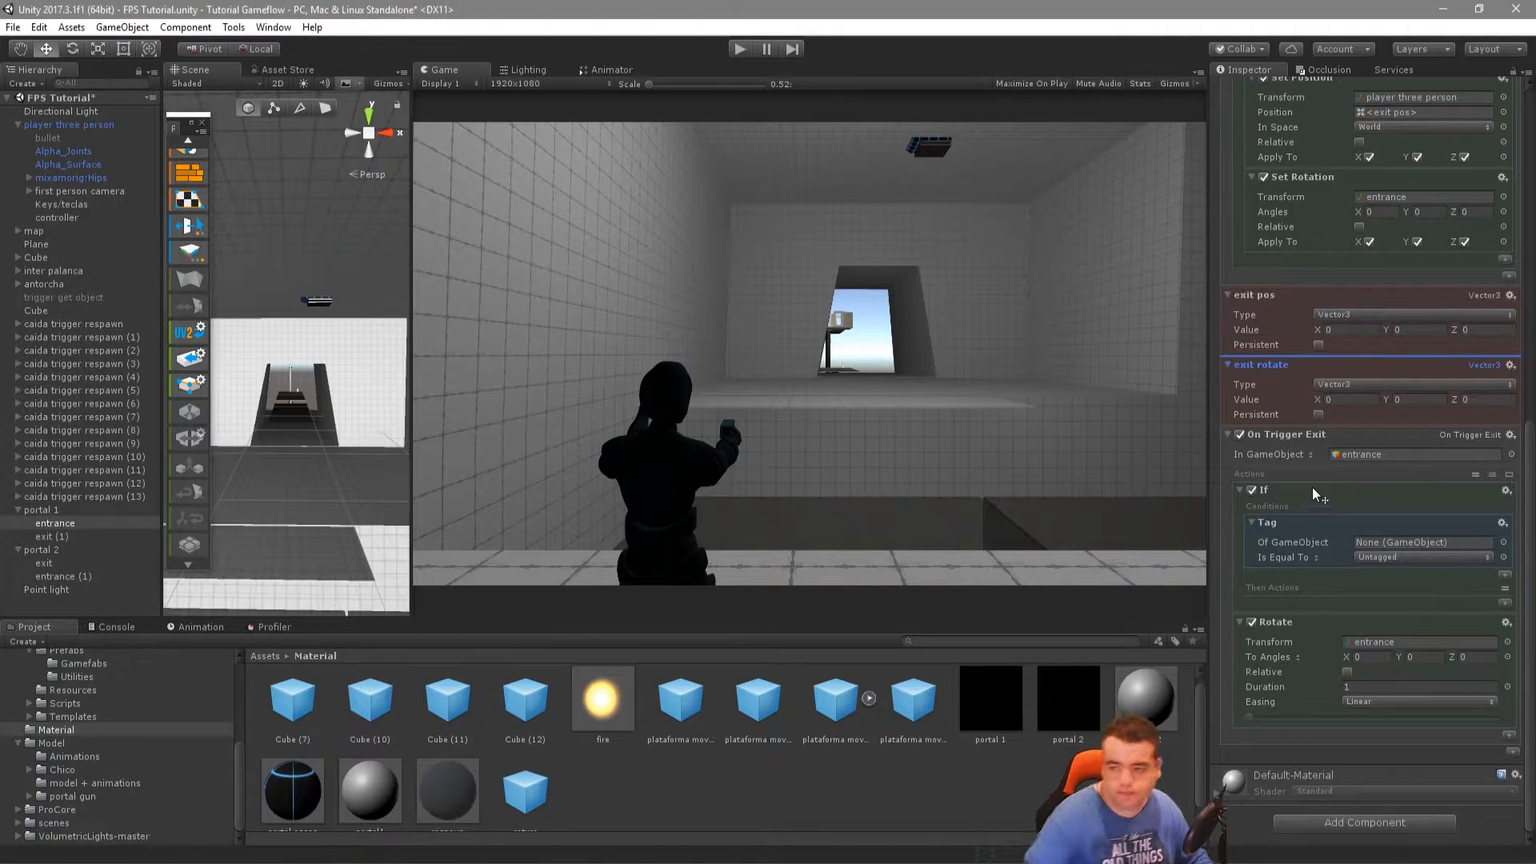
Set Set Rotation's Angles to exit rotate and assign player three person as the Transform of both Set Rotation and Rotate
scroll(1288, 500, up, 3)
drag(1270, 509, 1396, 362)
drag(1394, 248, 1409, 348)
scroll(1376, 624, down, 3)
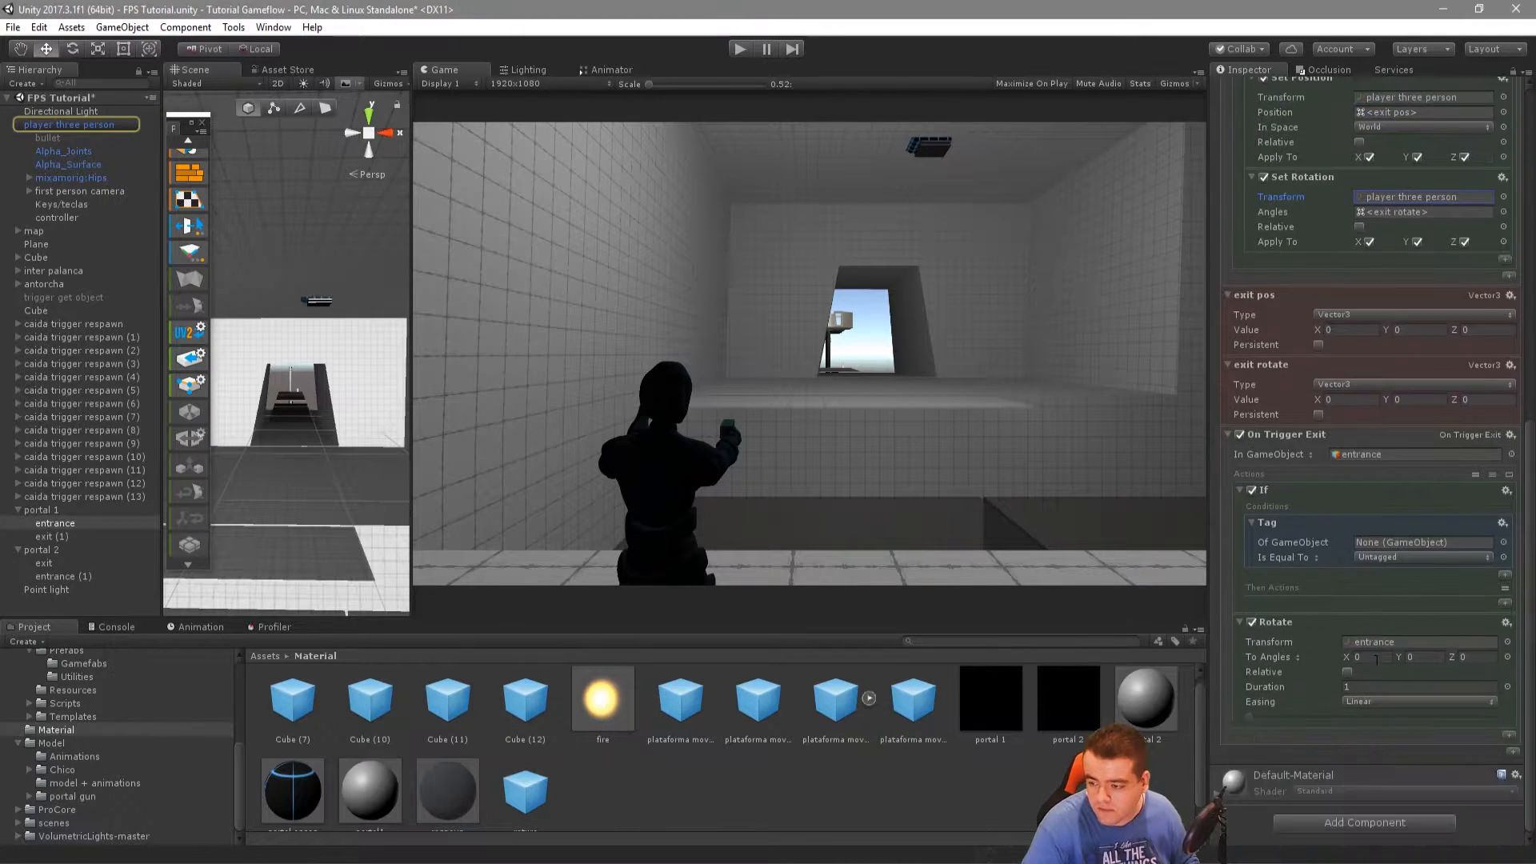
drag(1399, 198, 1377, 643)
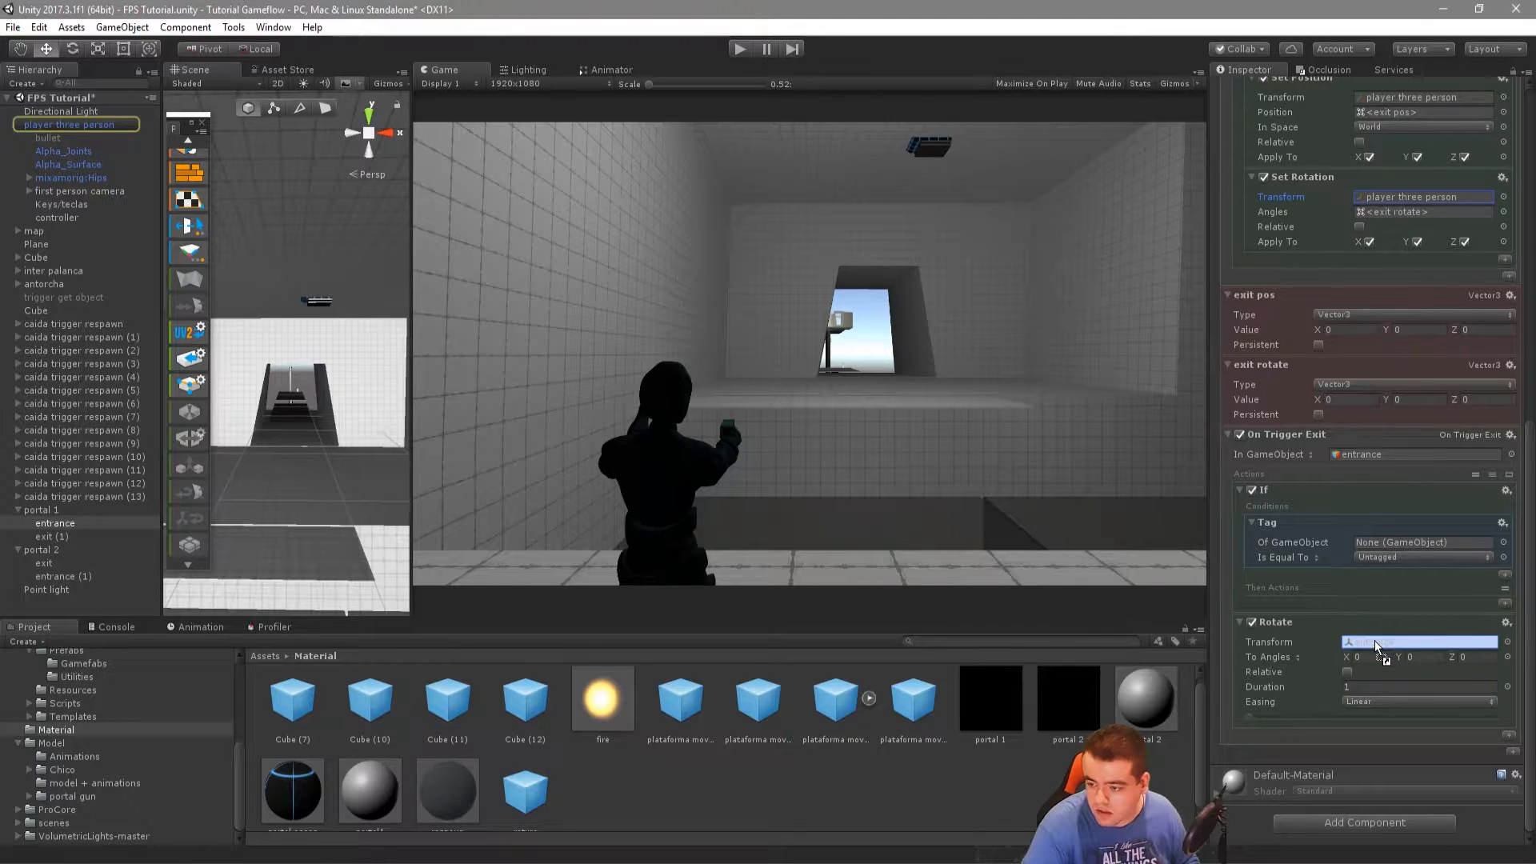
Check the rotation values of player three person, and return to entrance's On Trigger Exit block
click(76, 126)
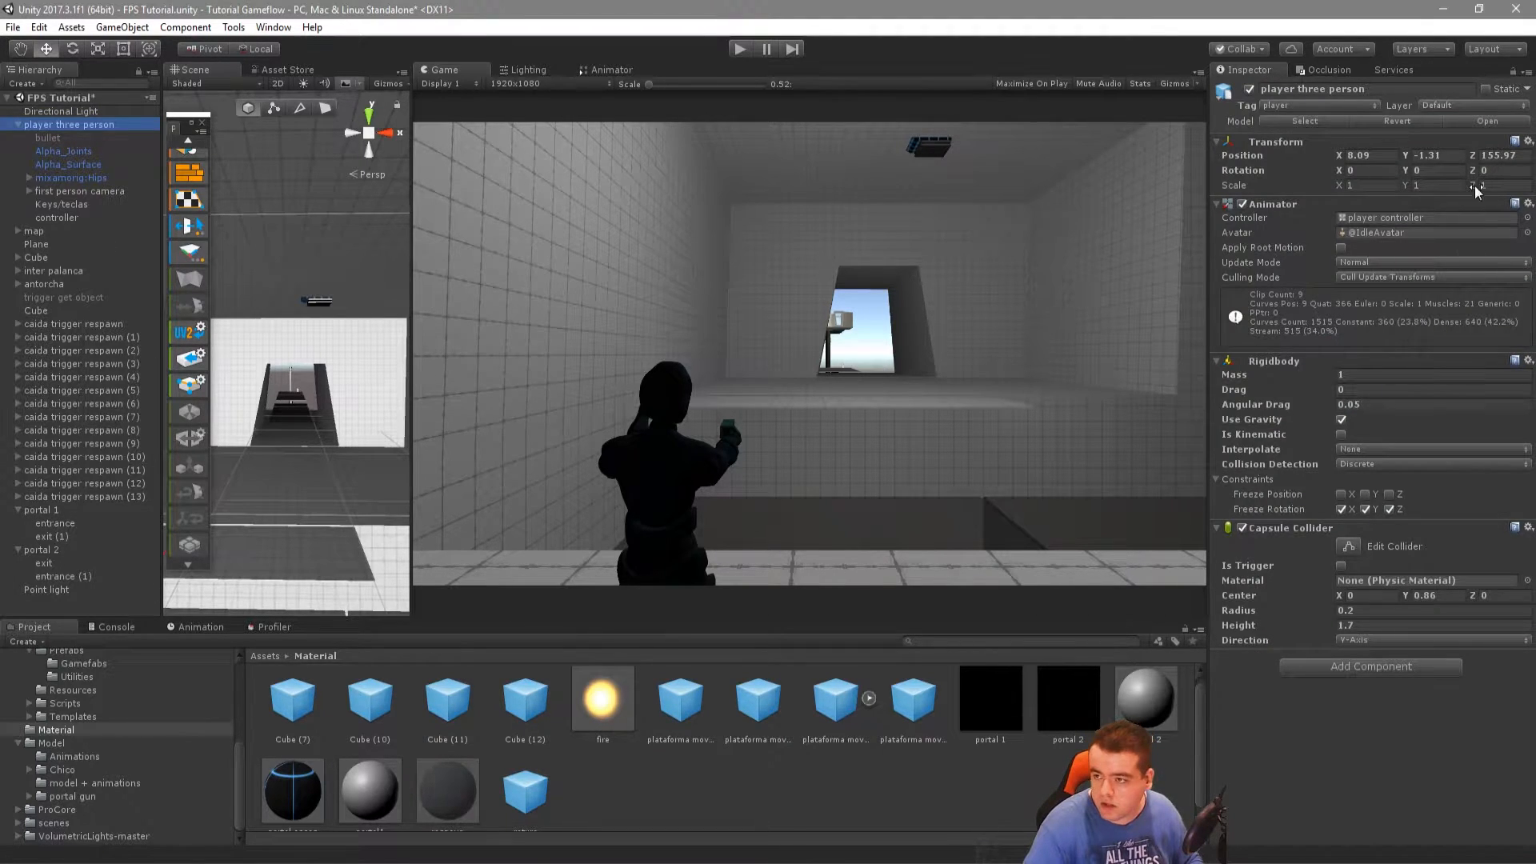
click(64, 524)
scroll(1283, 688, down, 12)
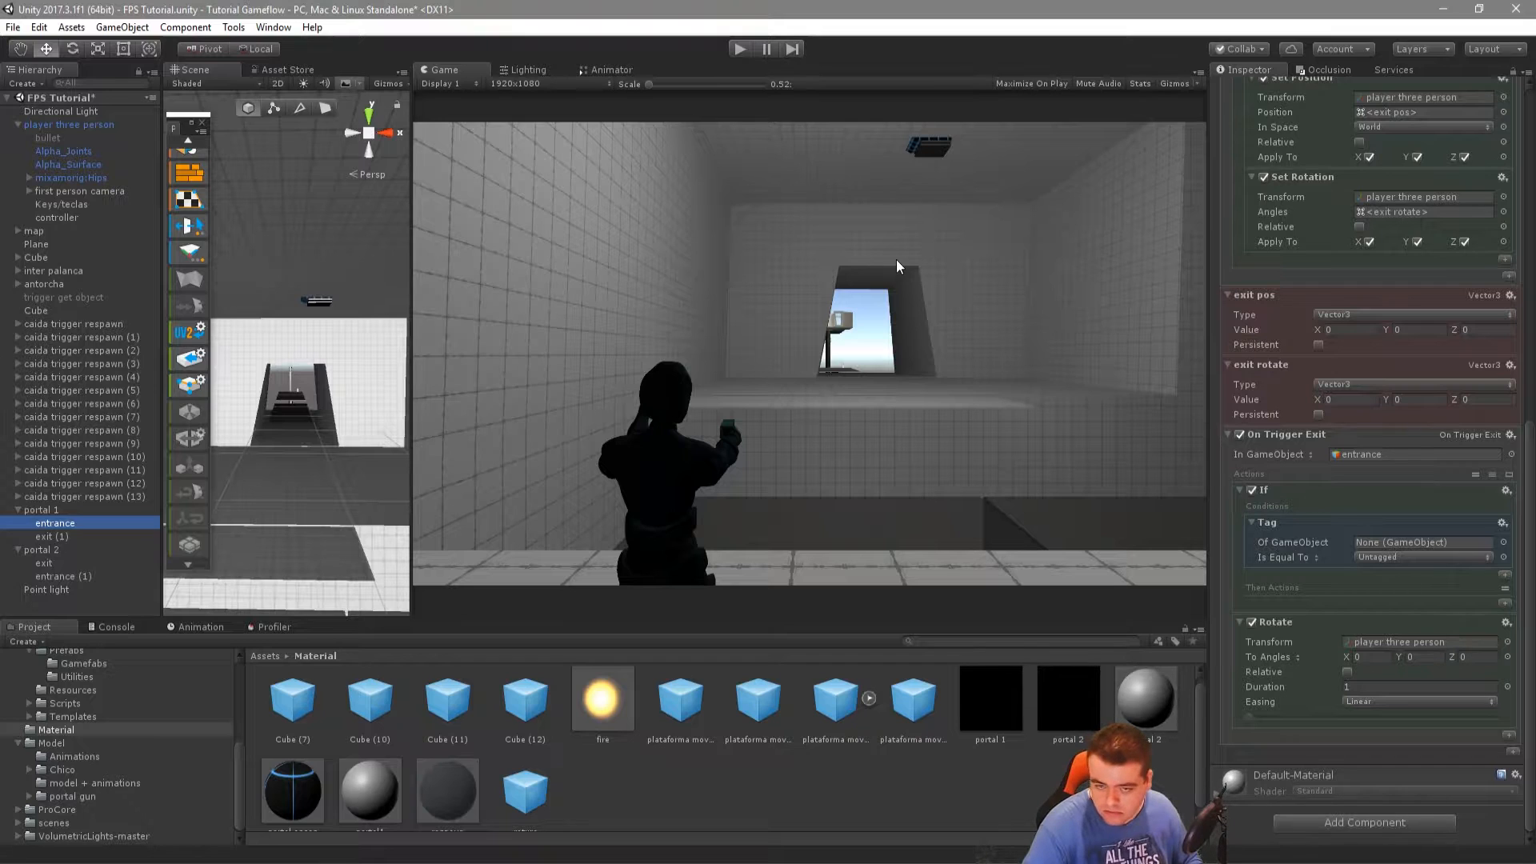
Play the scene, walk the player through the portal to check the rotation on exit, and stop playback
click(740, 48)
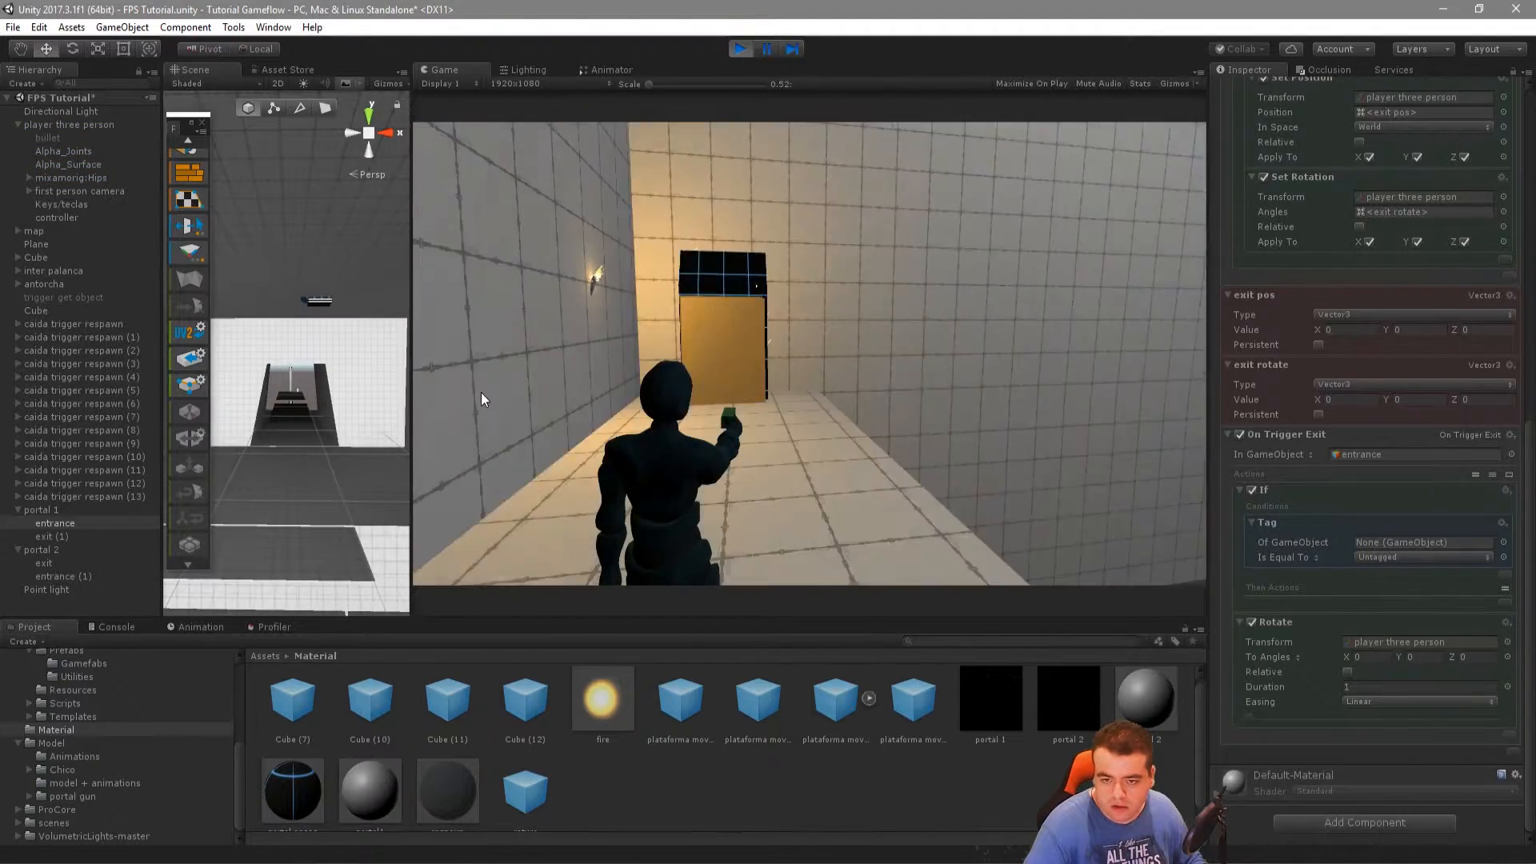
key(w)
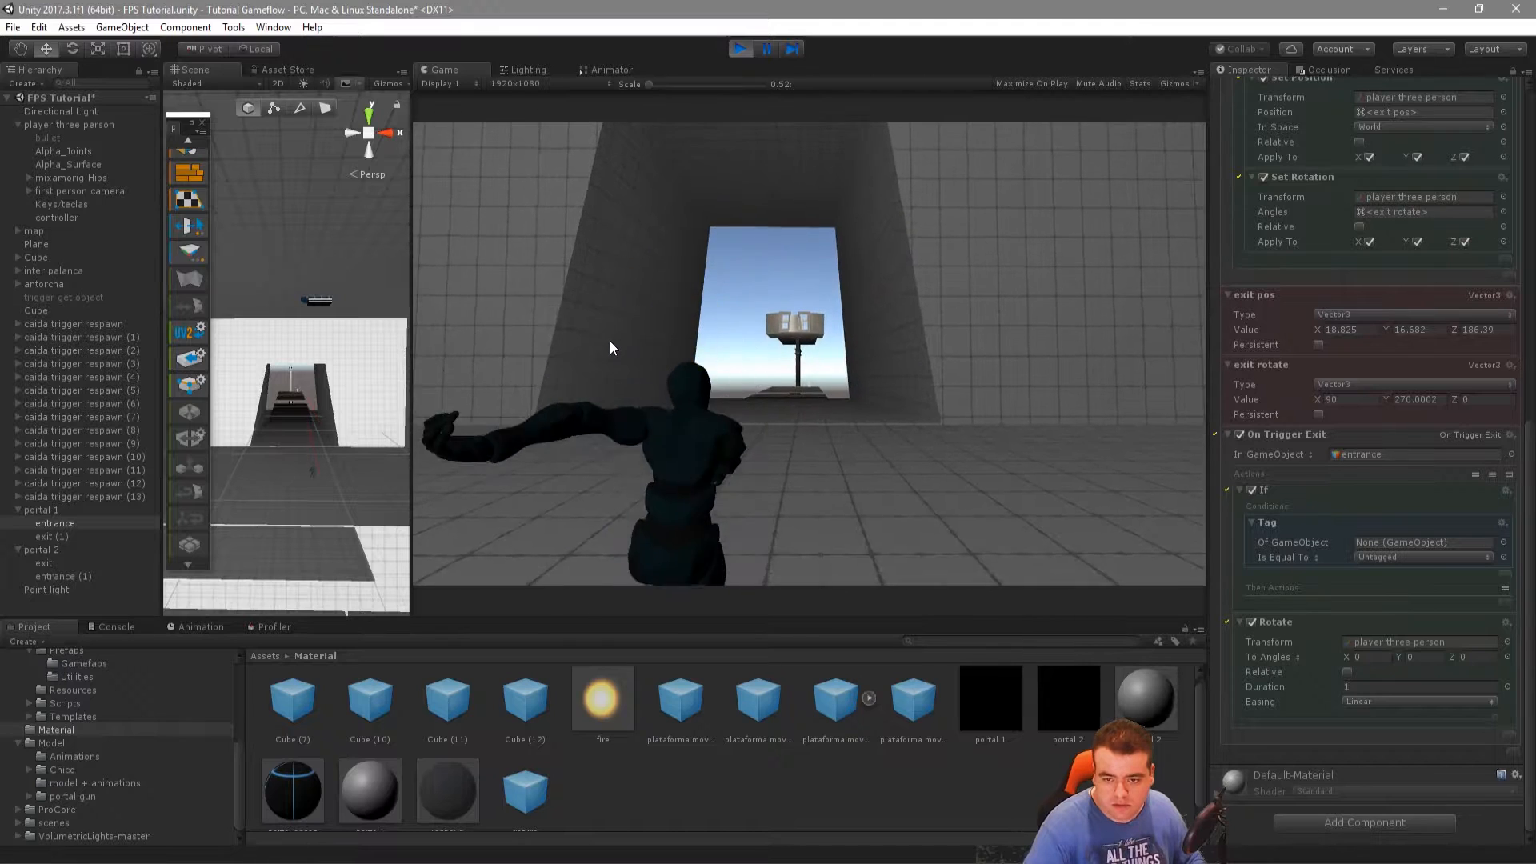
click(737, 50)
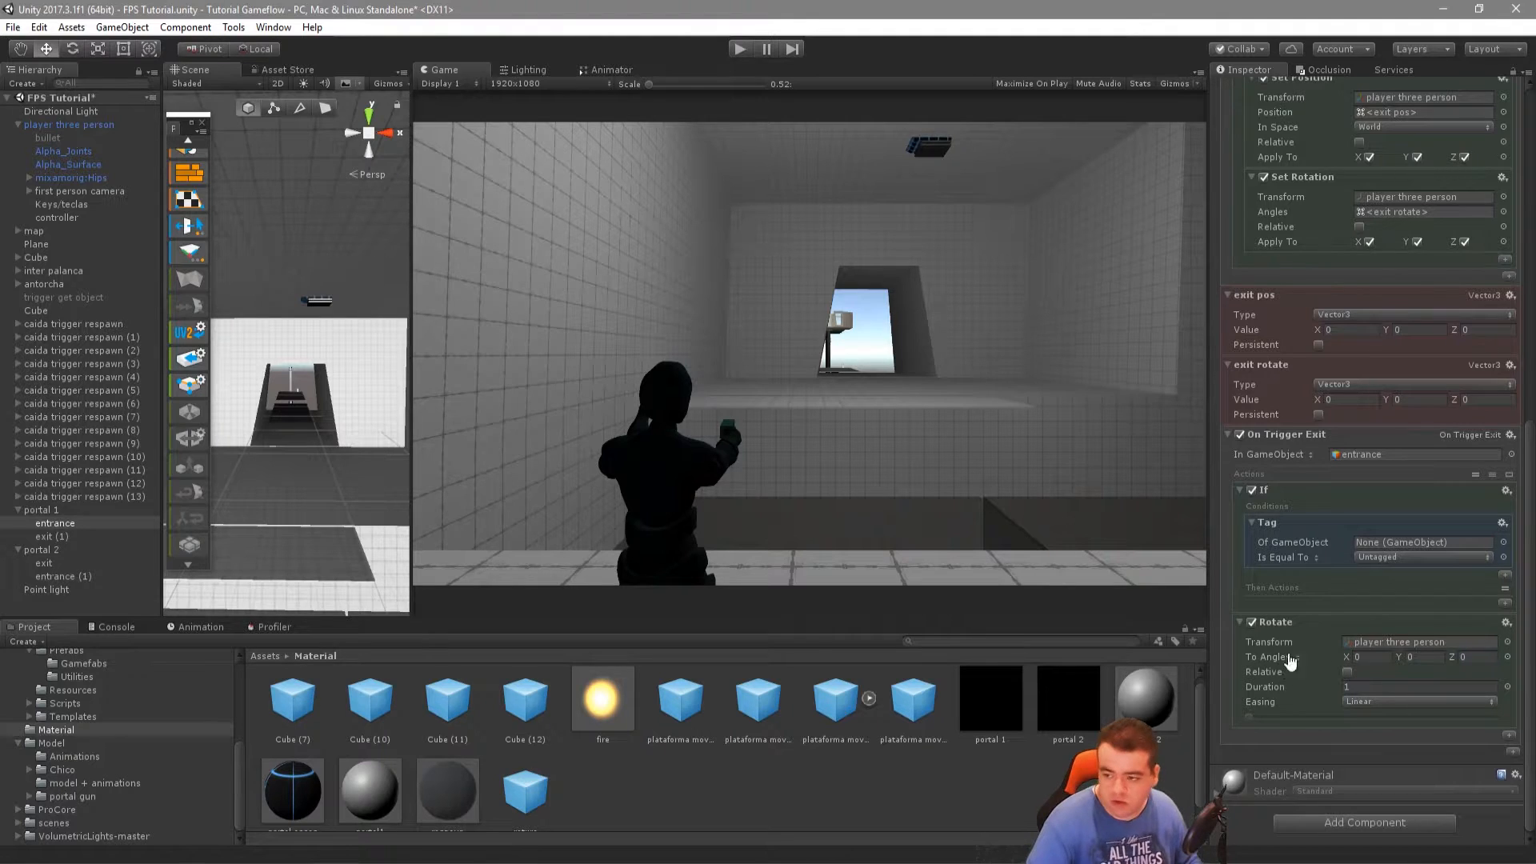
Move Rotate into entrance's On Trigger Exit If block and make its Tag condition compare the Other parameter with player
click(1377, 558)
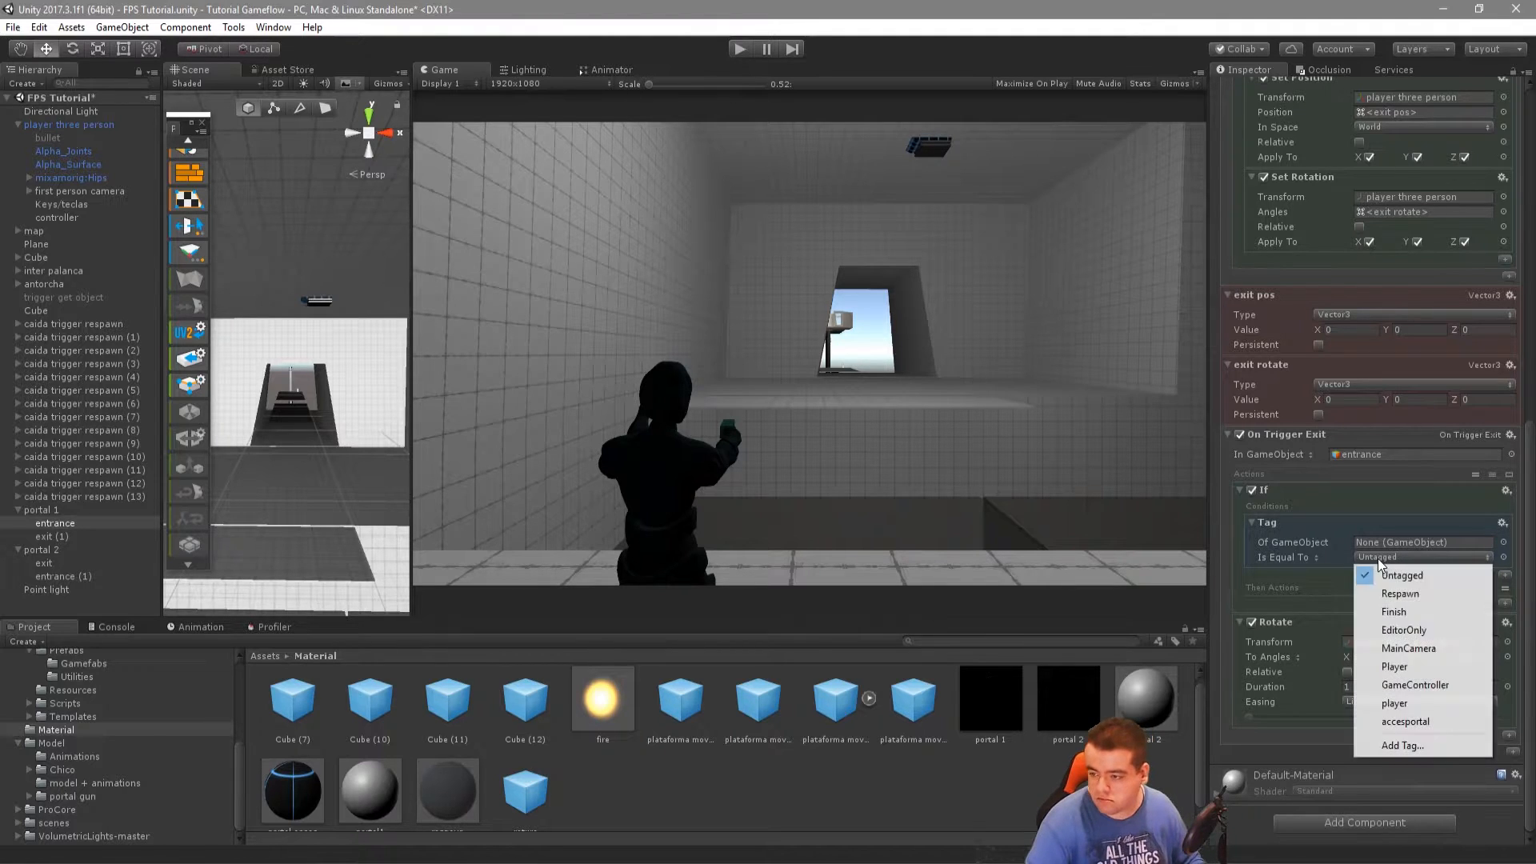
drag(1304, 616, 1299, 597)
click(1395, 557)
click(1417, 704)
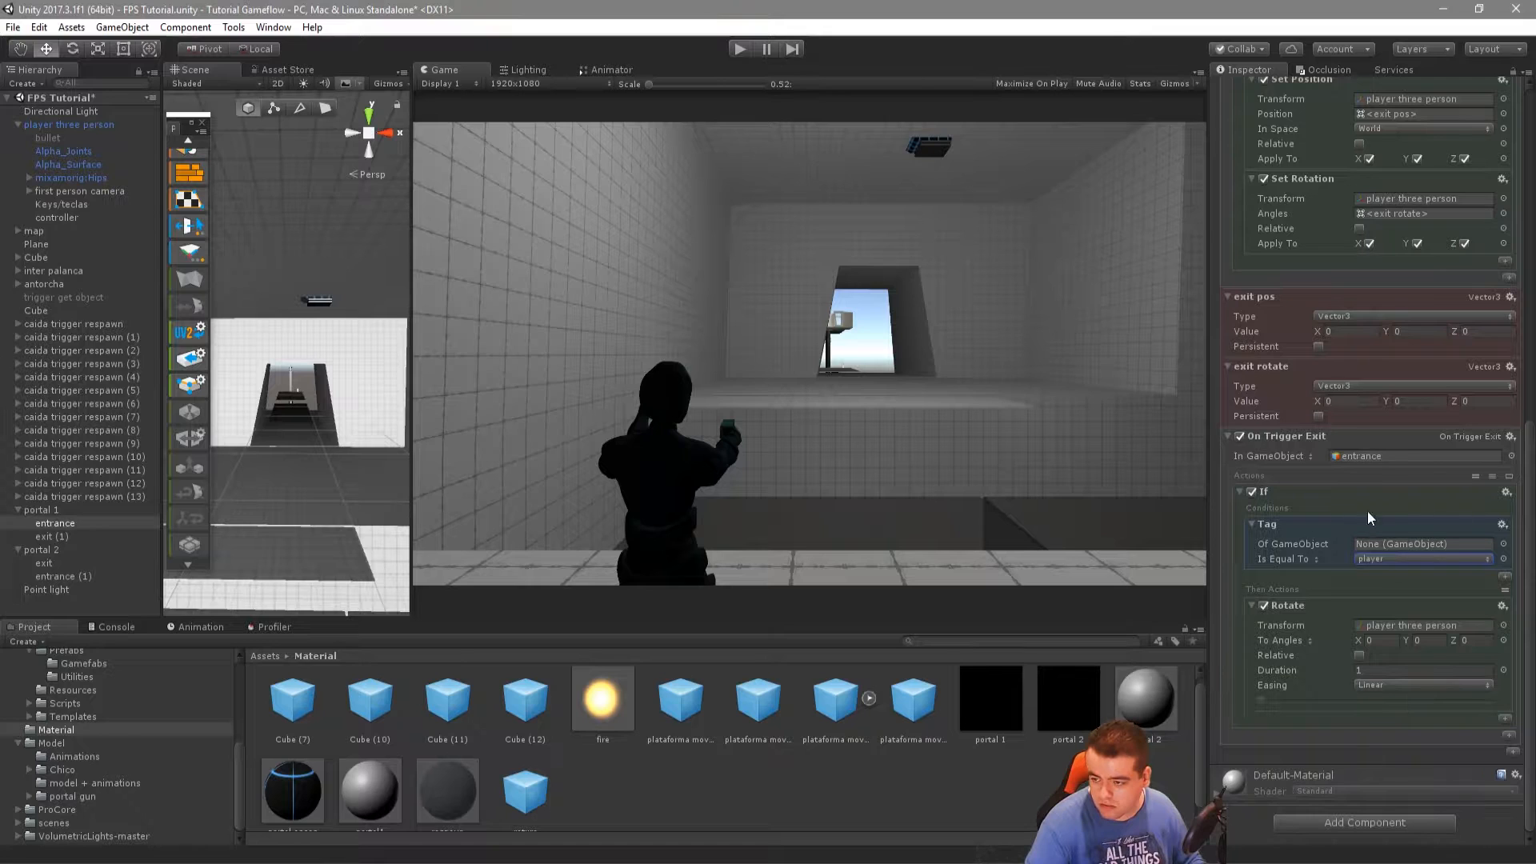
click(1476, 477)
drag(1283, 507, 1400, 596)
Play the scene, walk the player through the portal to test the tag-filtered exit rotation, and stop playback
click(738, 49)
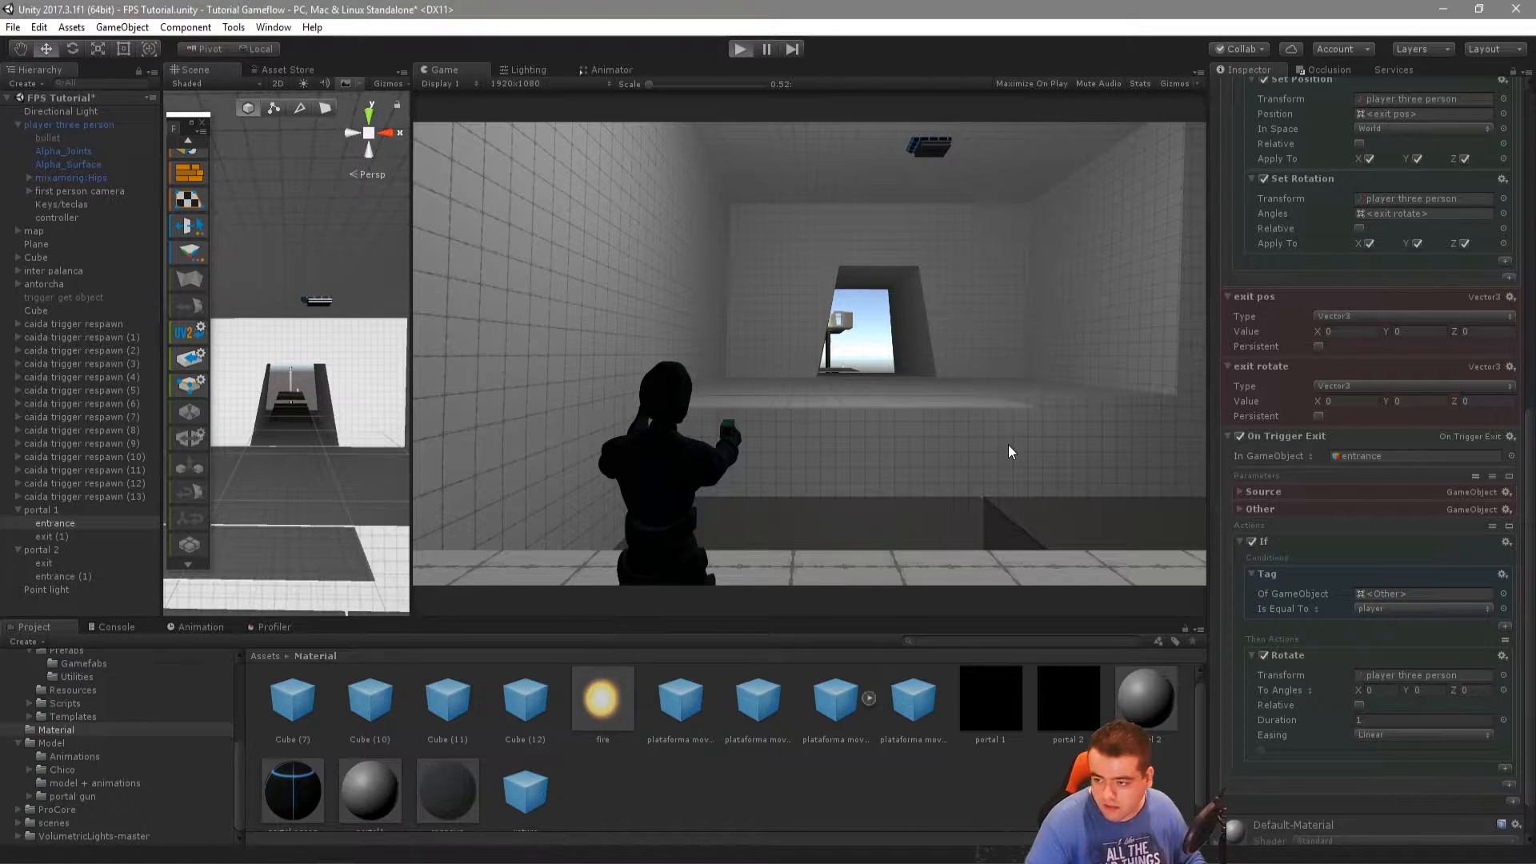
key(w)
key(w)
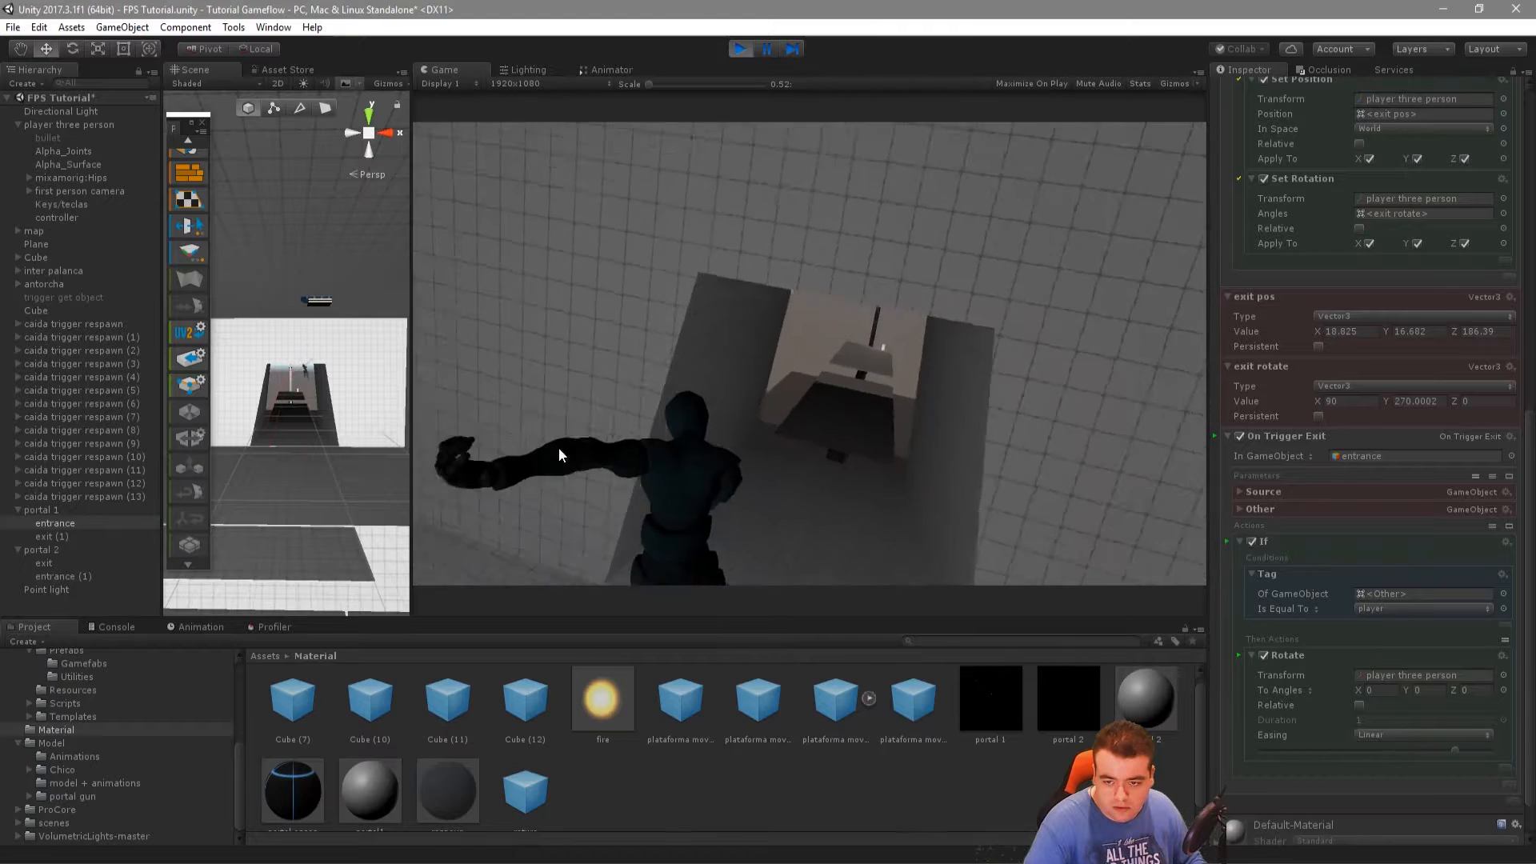
key(w)
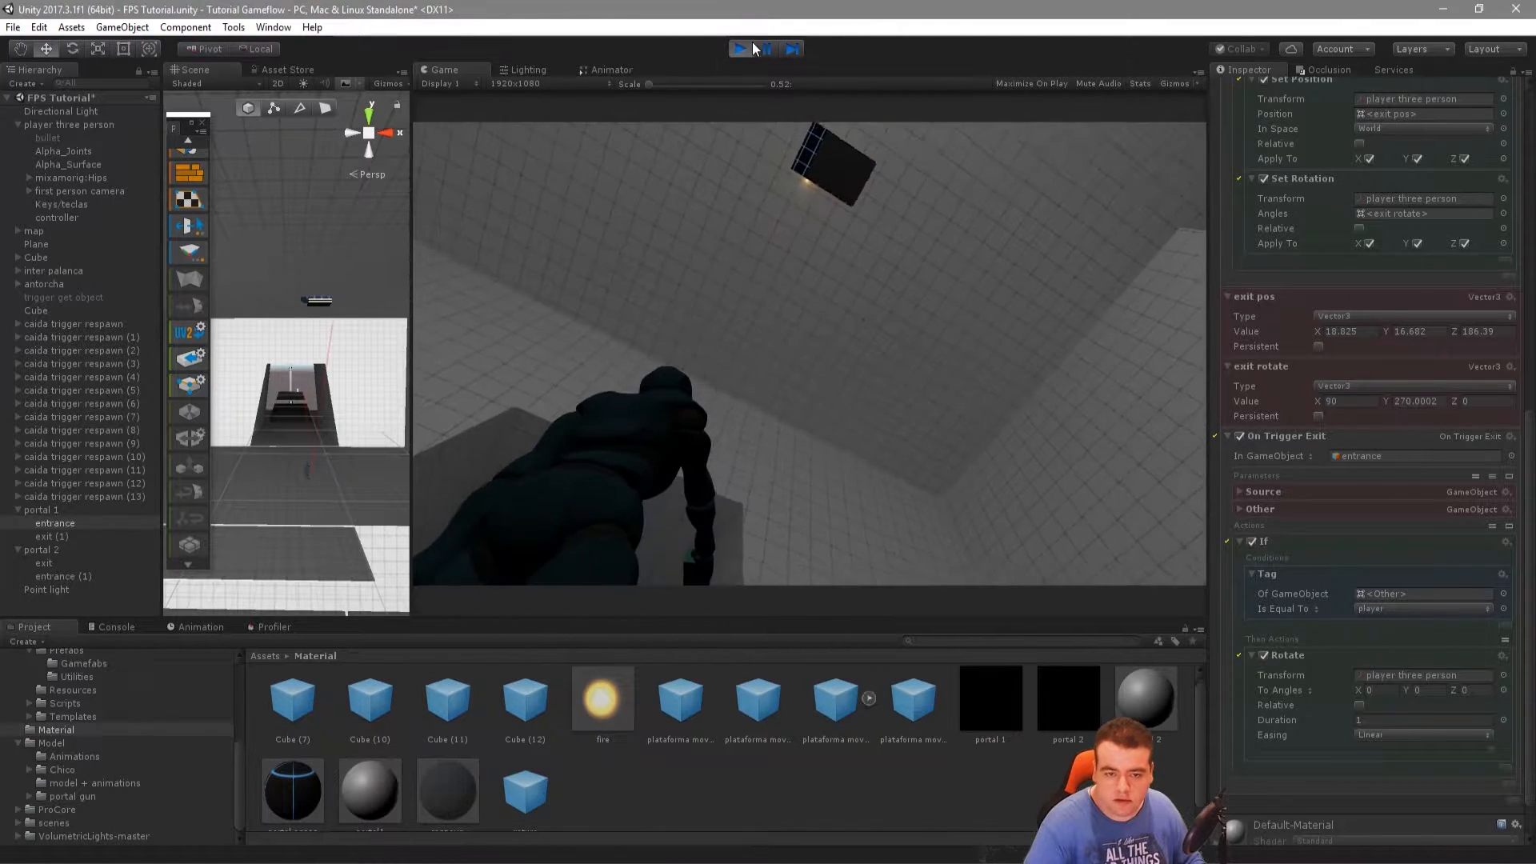
click(751, 48)
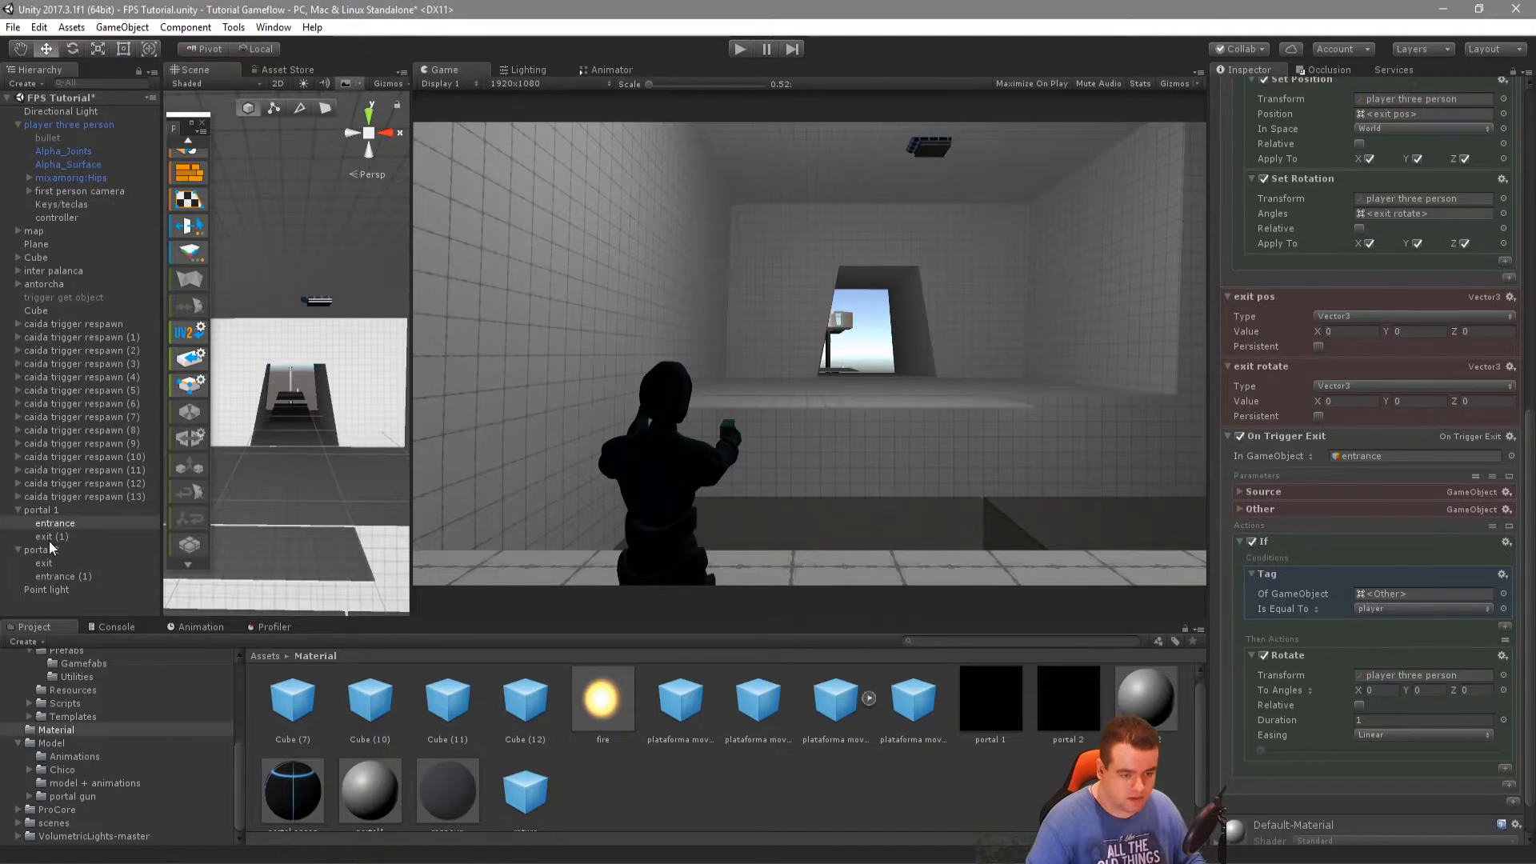
Move portal 2 down to the floor against the wall, at about X 33.71 and Y -0.36, and close the ProBuilder toolbar
click(42, 549)
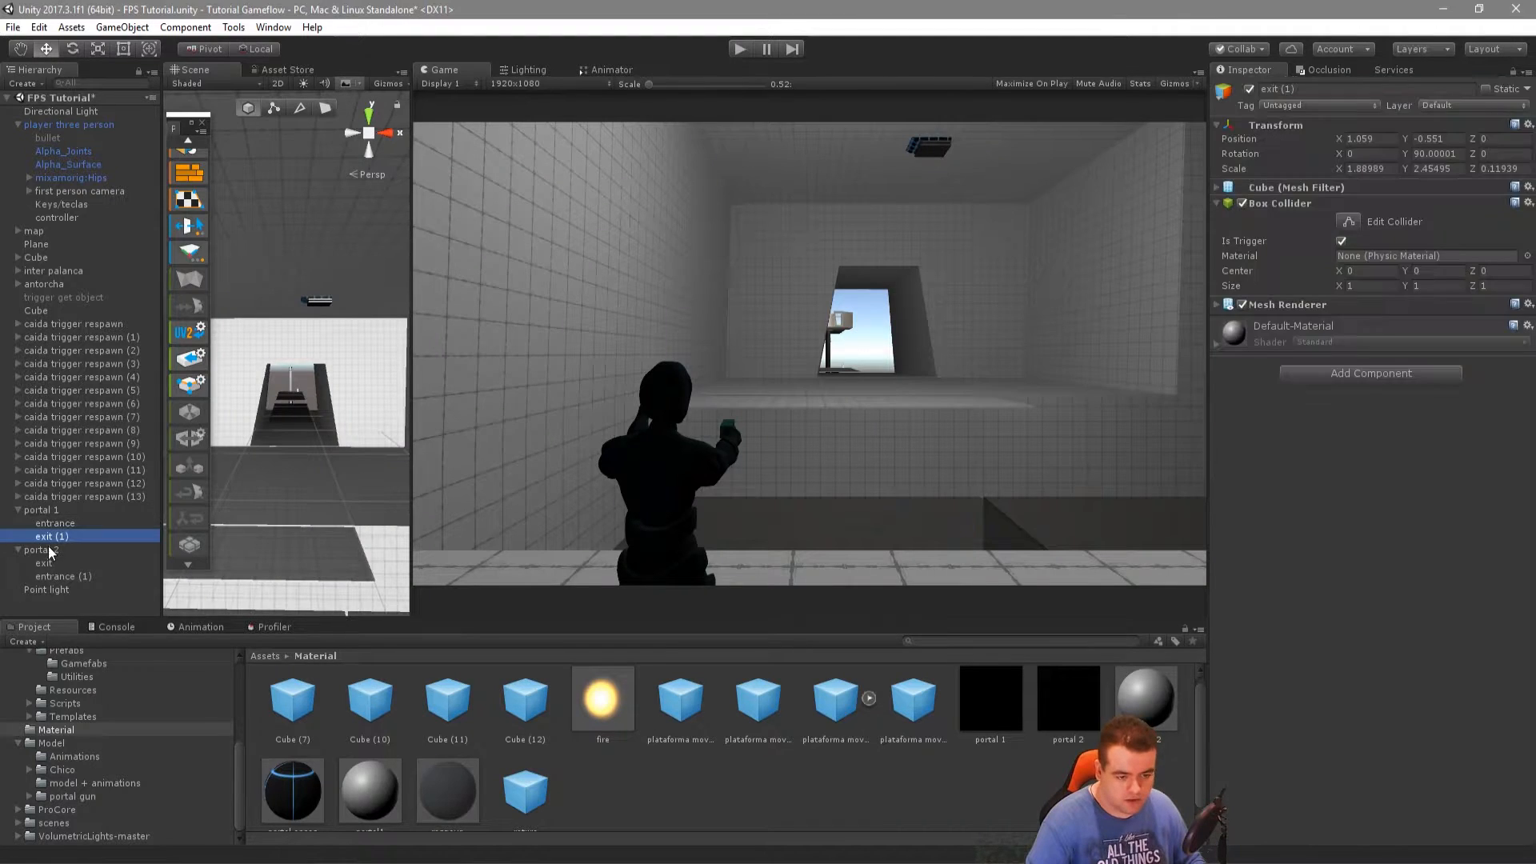
key(f)
key(e)
drag(299, 266, 208, 467)
key(w)
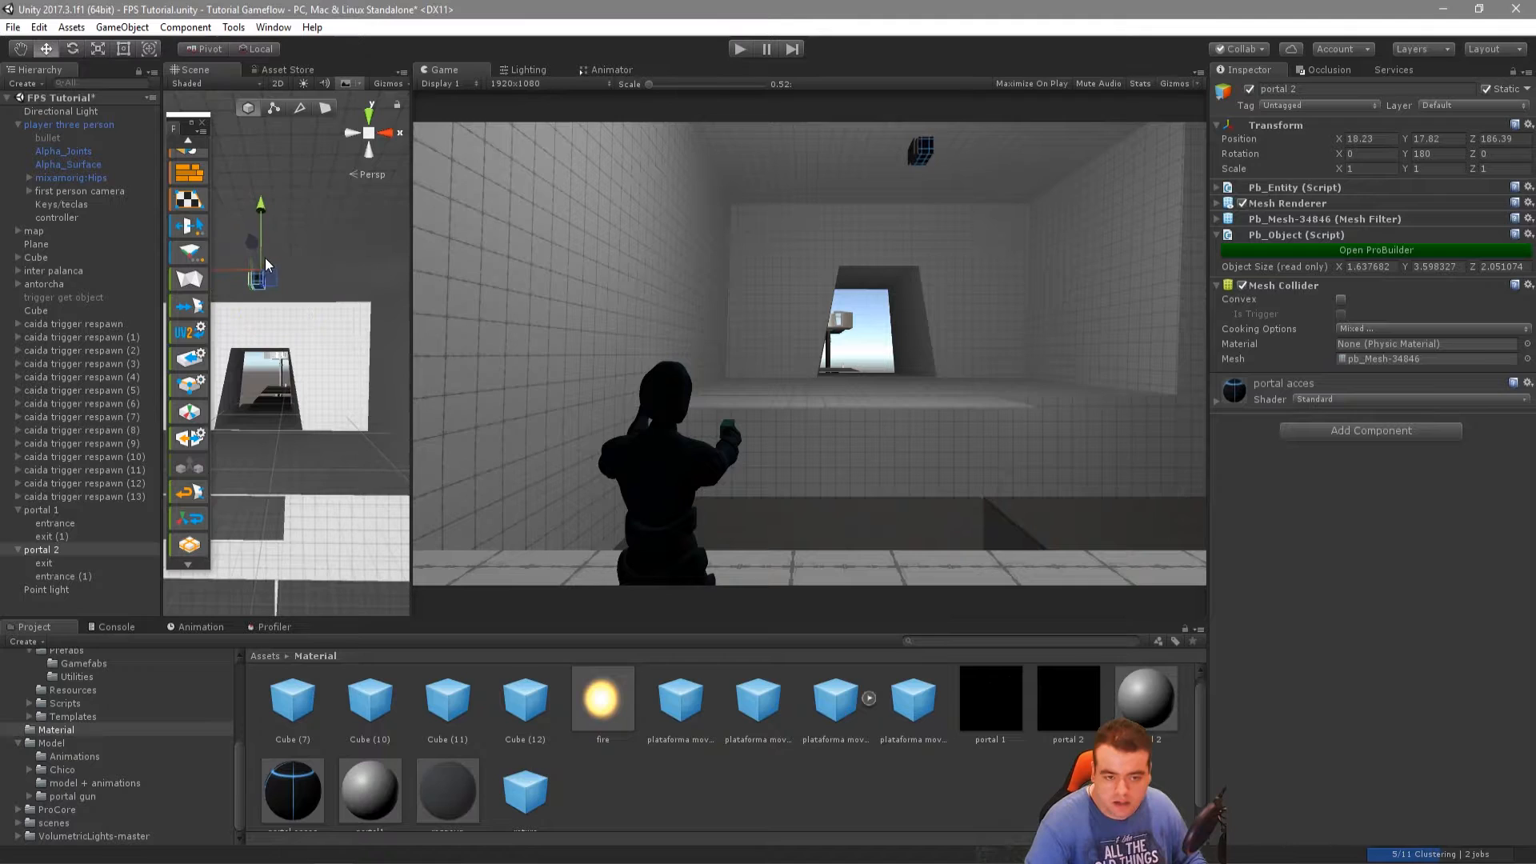
drag(272, 285, 419, 462)
key(f)
alt+drag(304, 419, 248, 366)
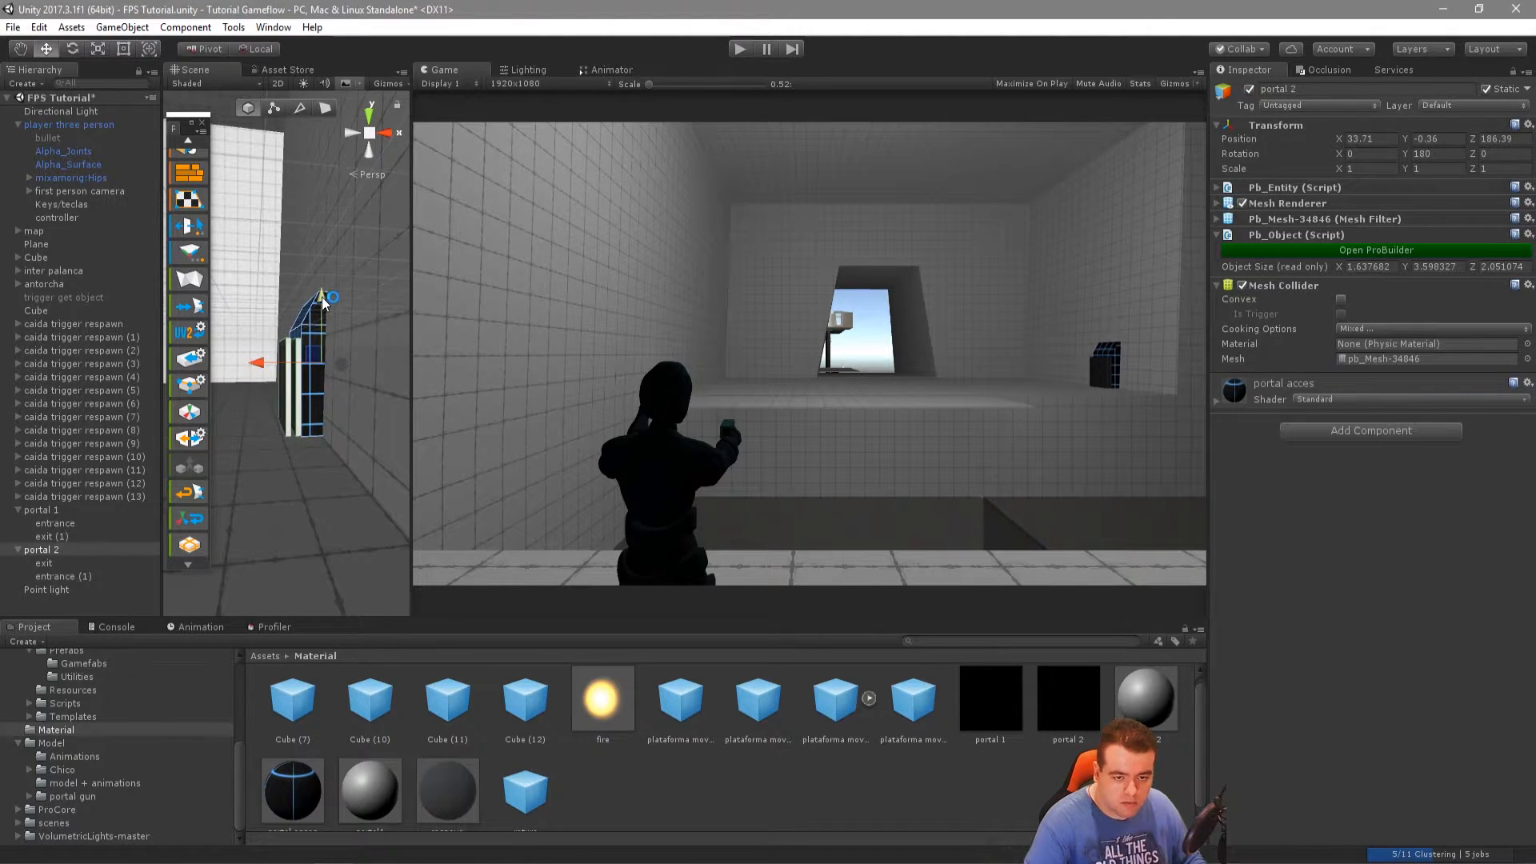
drag(324, 304, 686, 455)
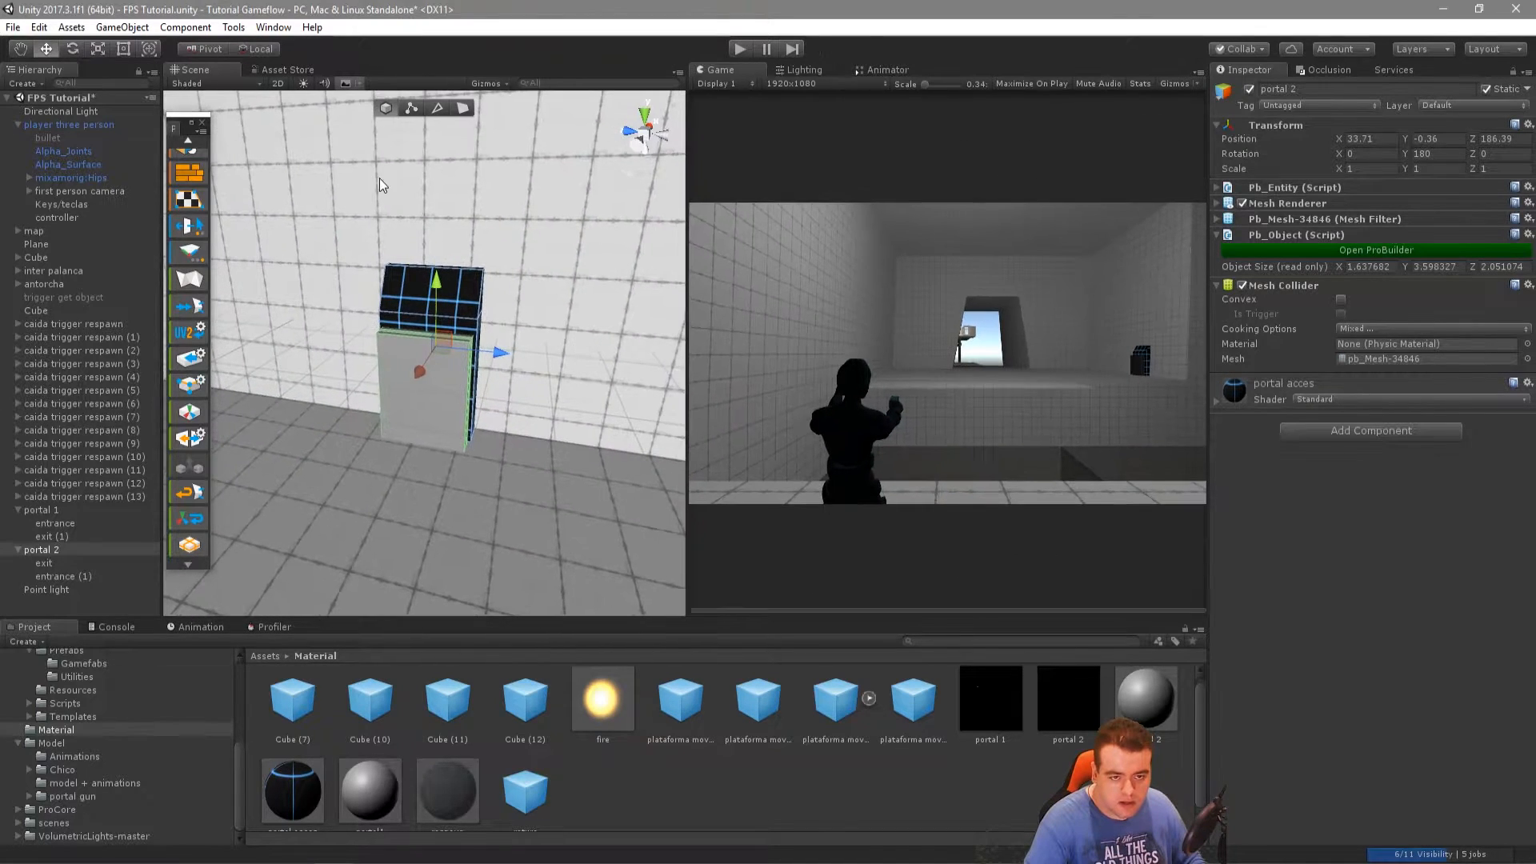
click(200, 126)
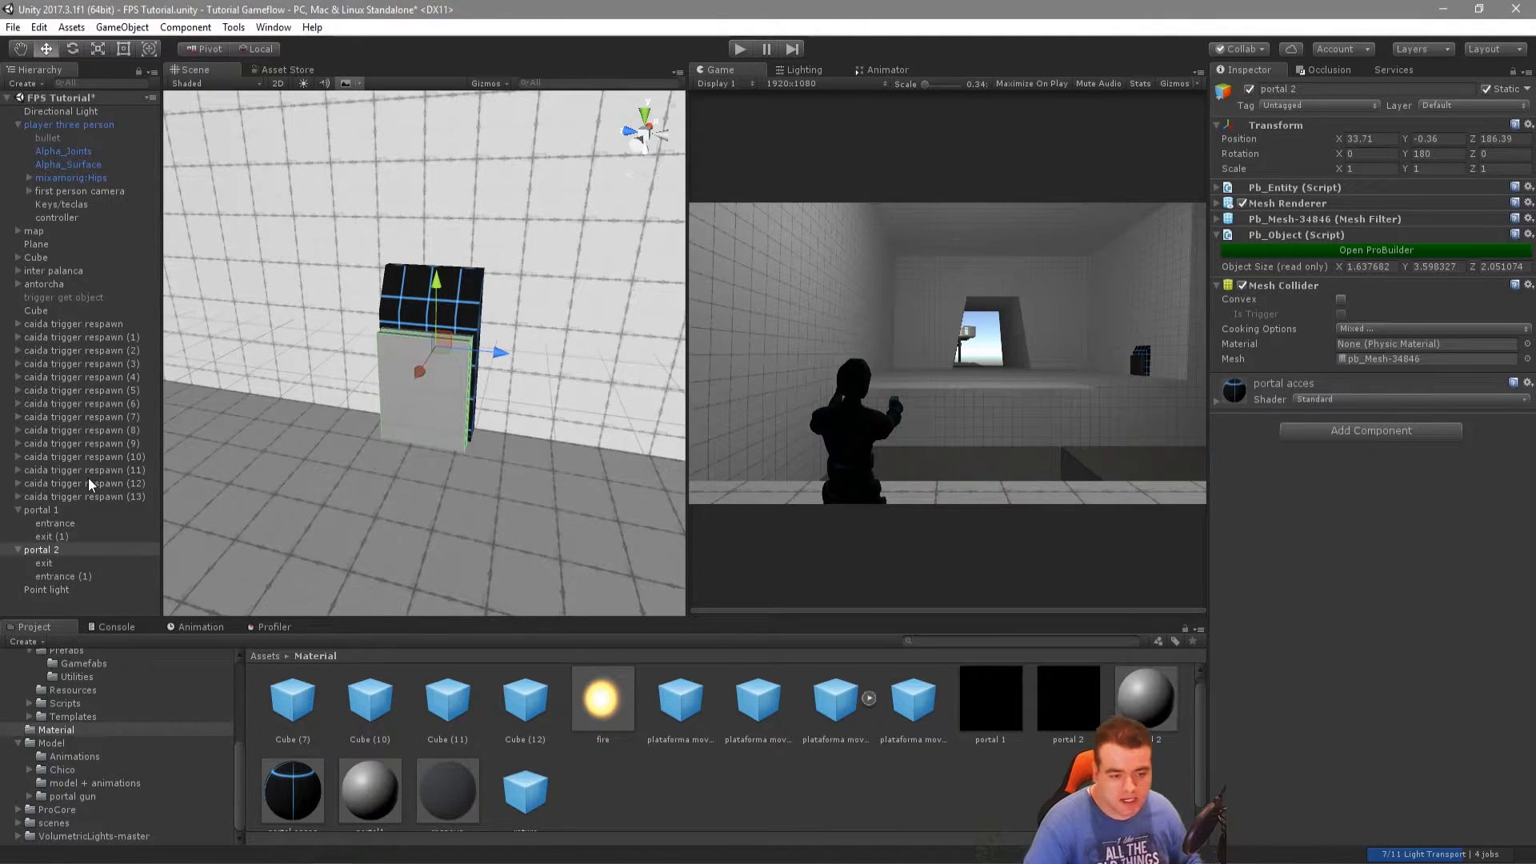
Add a GameFlow component to portal 1 and give it a List block
click(53, 510)
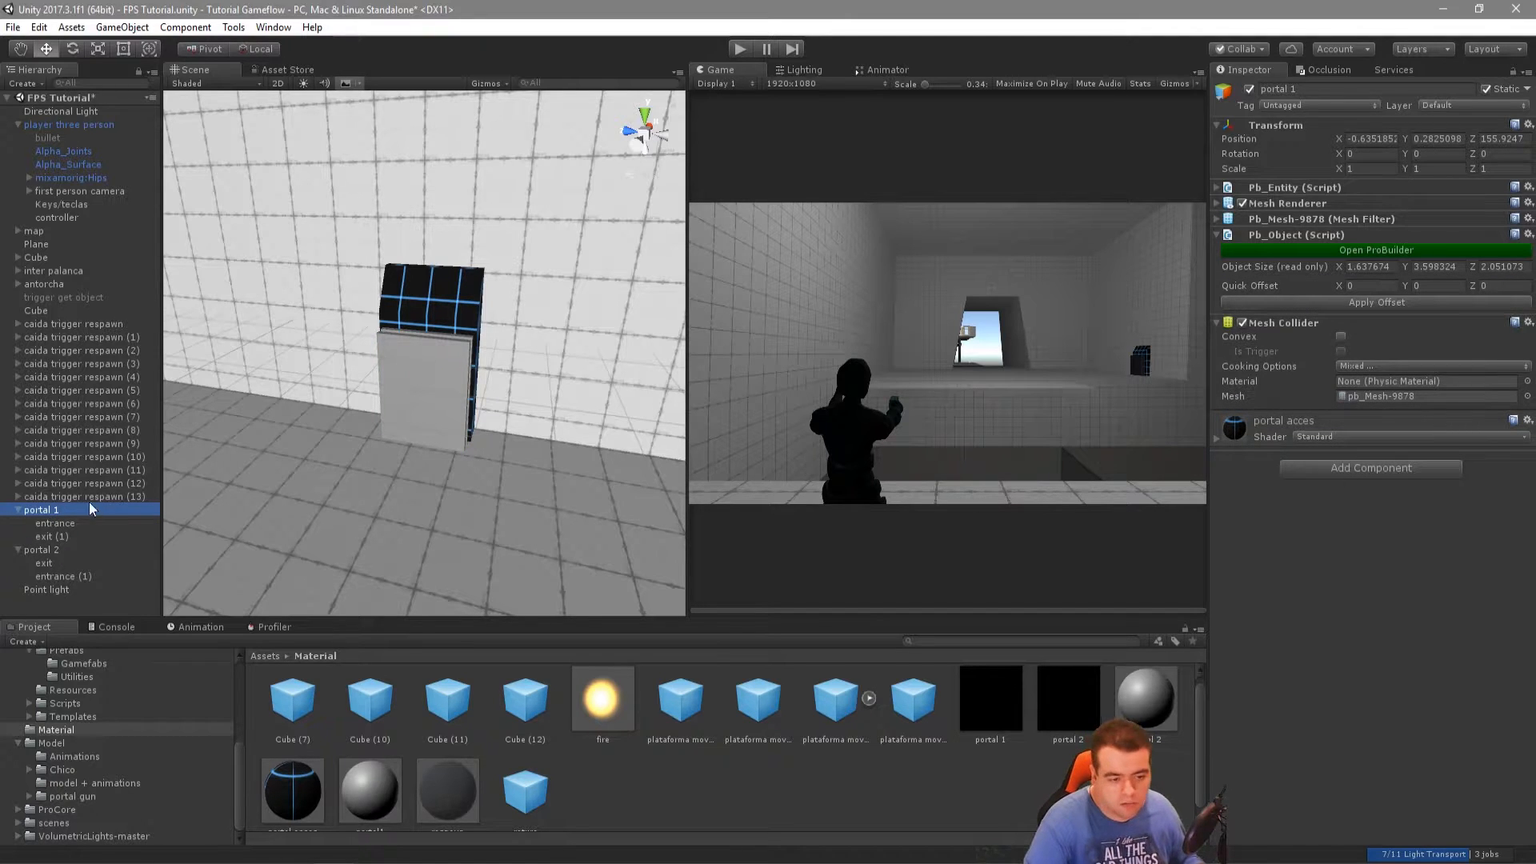
click(1419, 467)
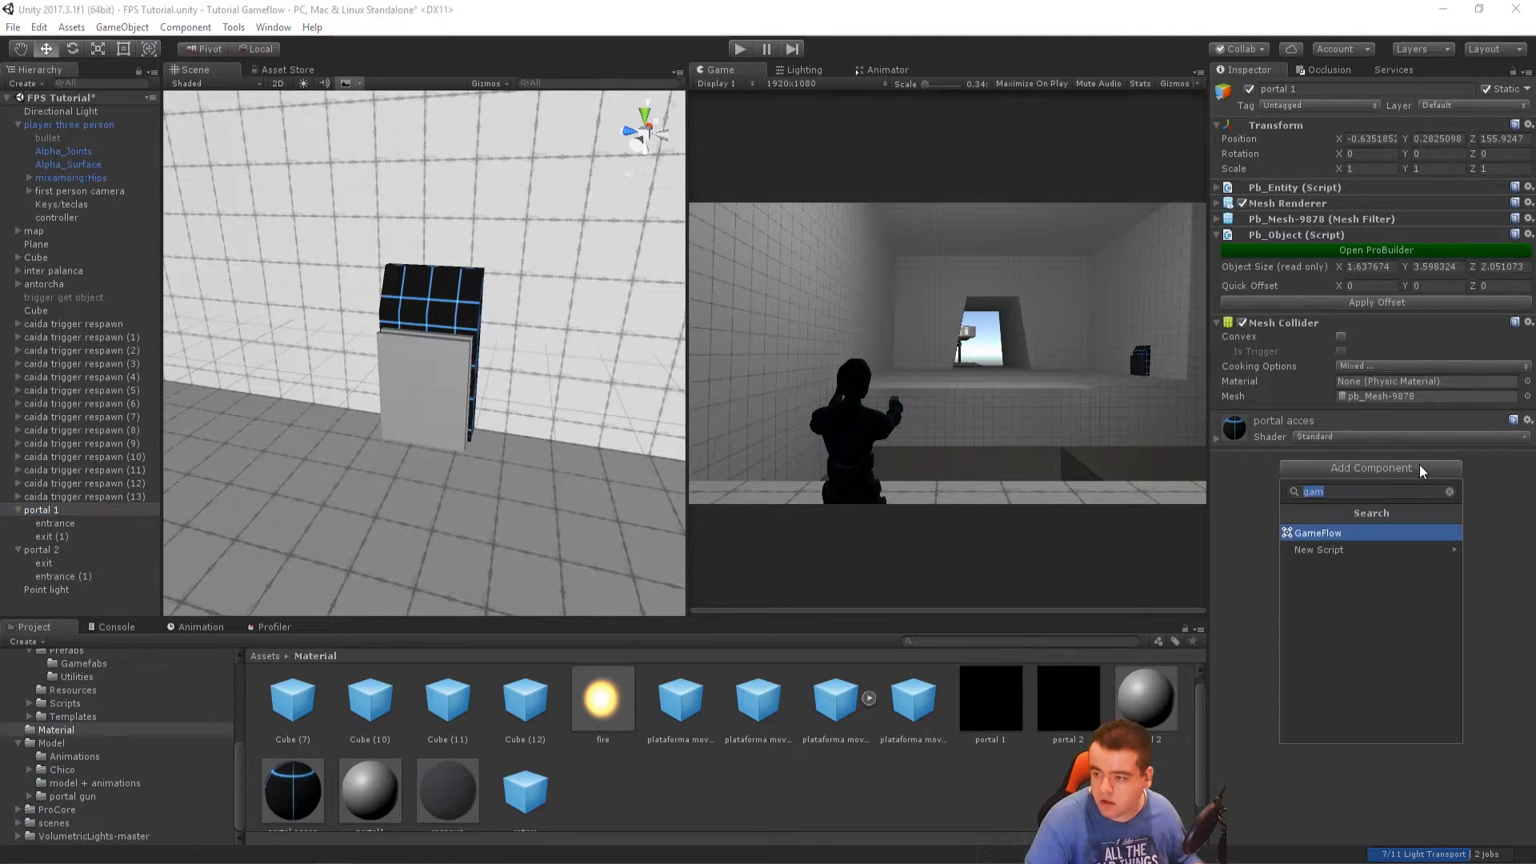
click(1346, 531)
click(1525, 469)
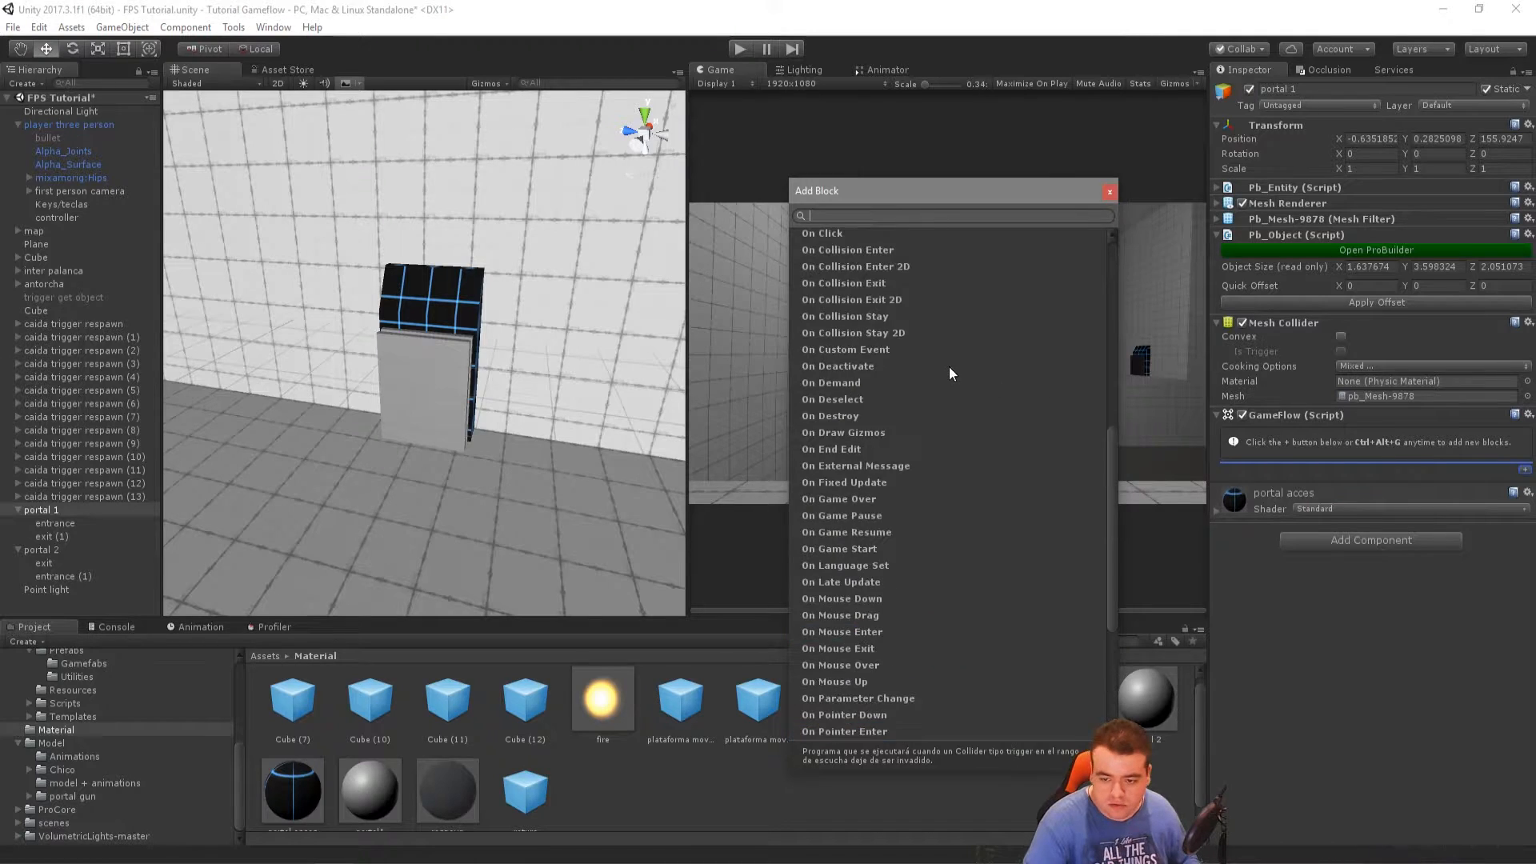
scroll(949, 367, up, 10)
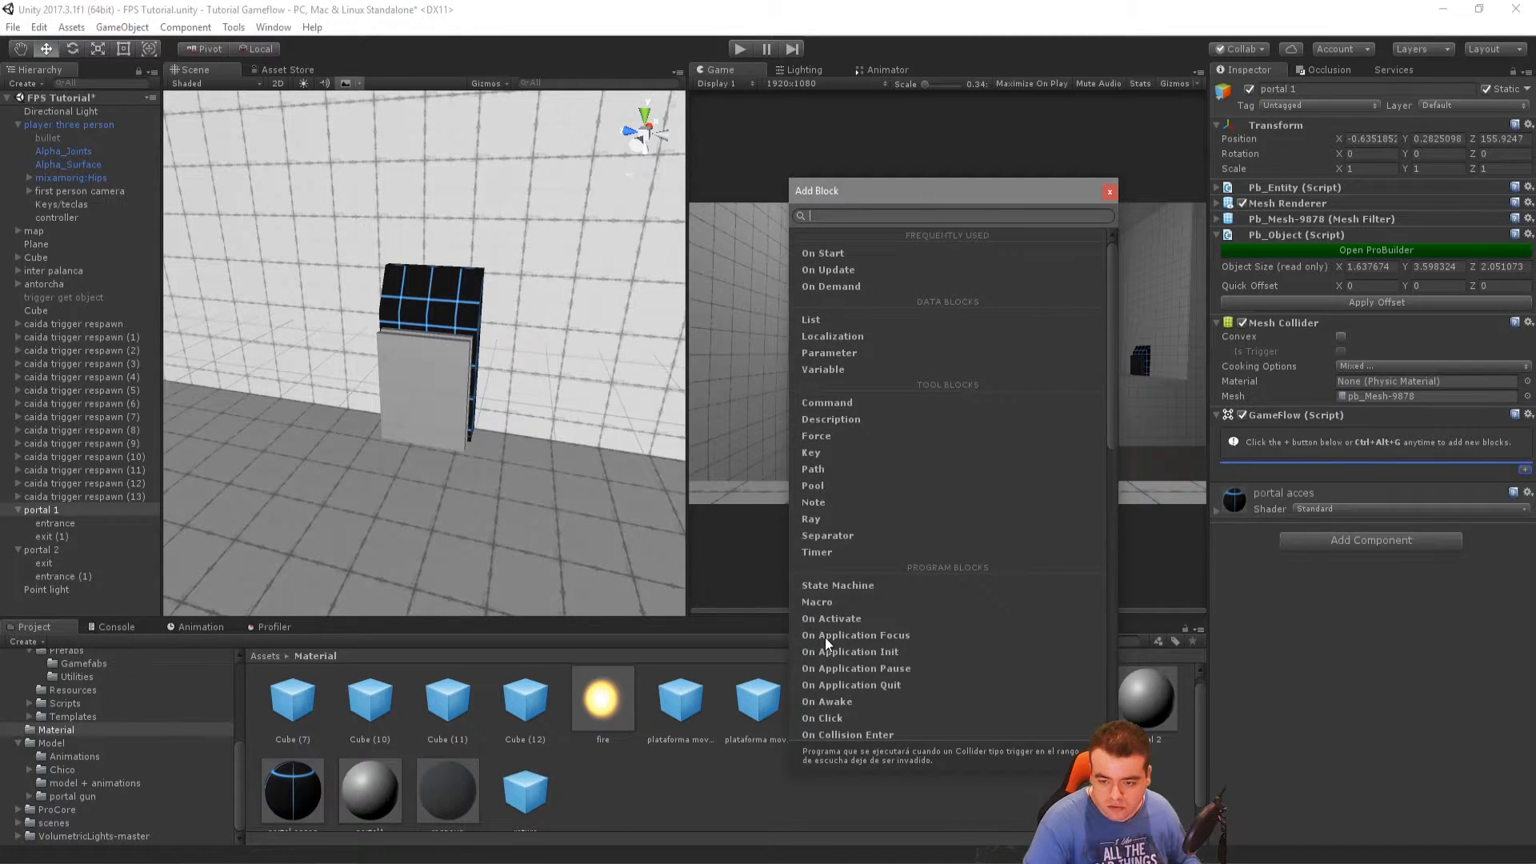
click(818, 319)
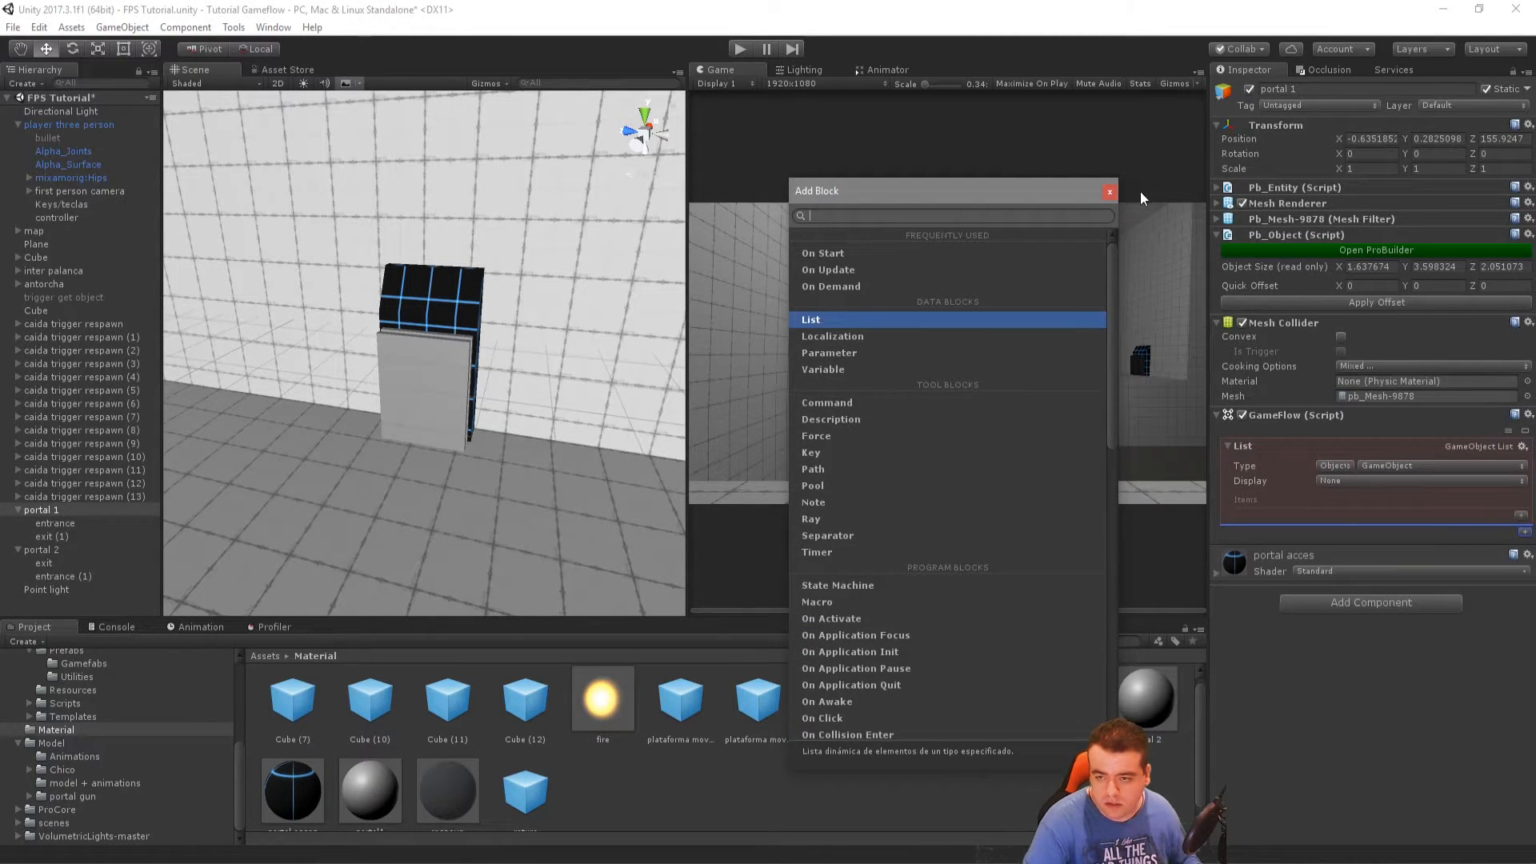
click(1131, 238)
Add four items to portal 1's list and assign entrance, exit (1), exit and entrance (1) in that order
click(1520, 518)
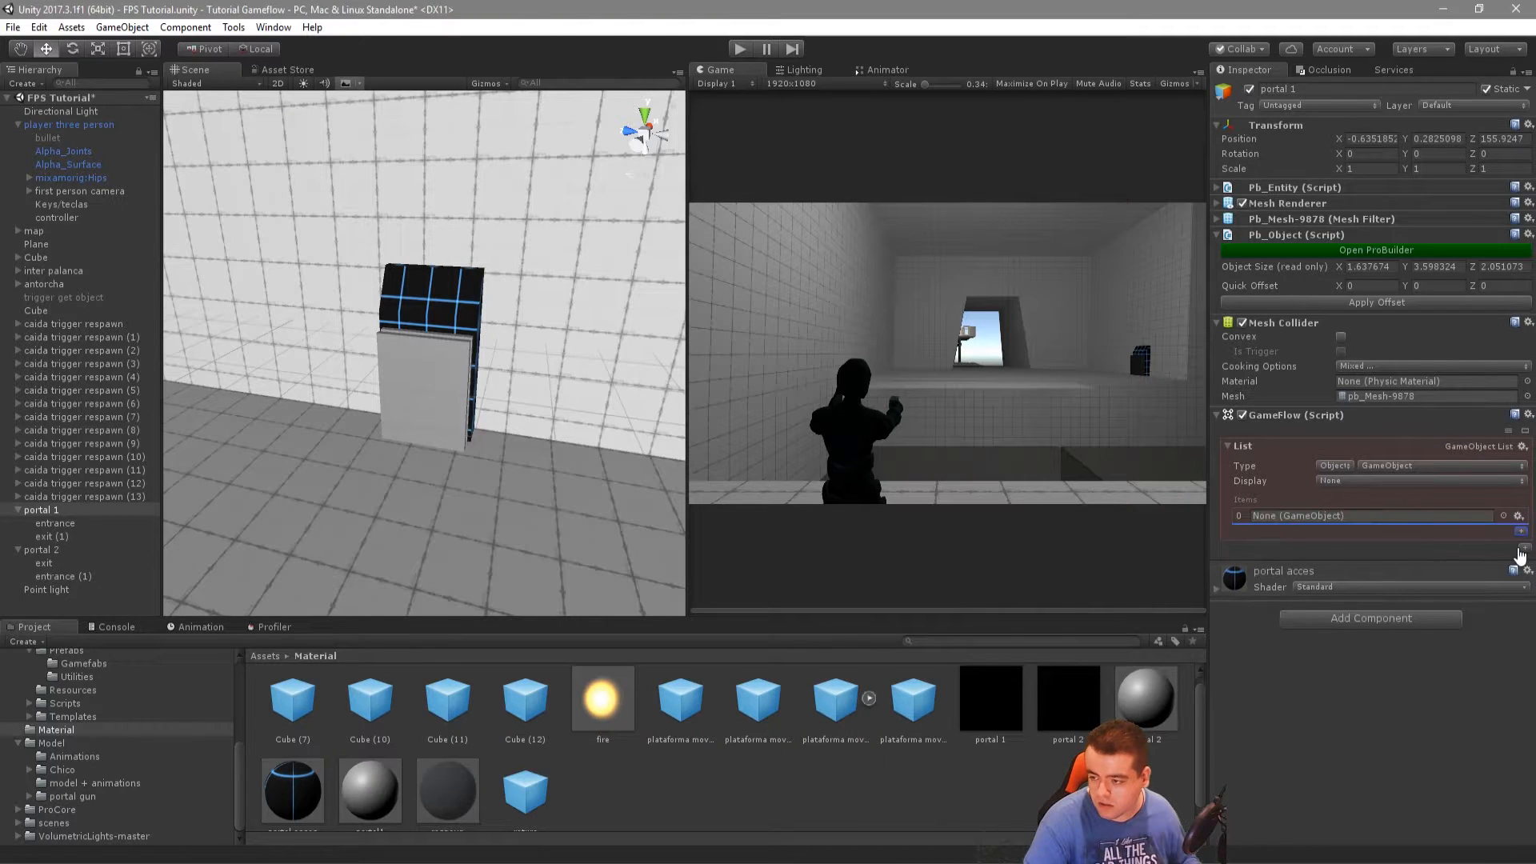
click(1520, 535)
click(1519, 552)
click(1520, 568)
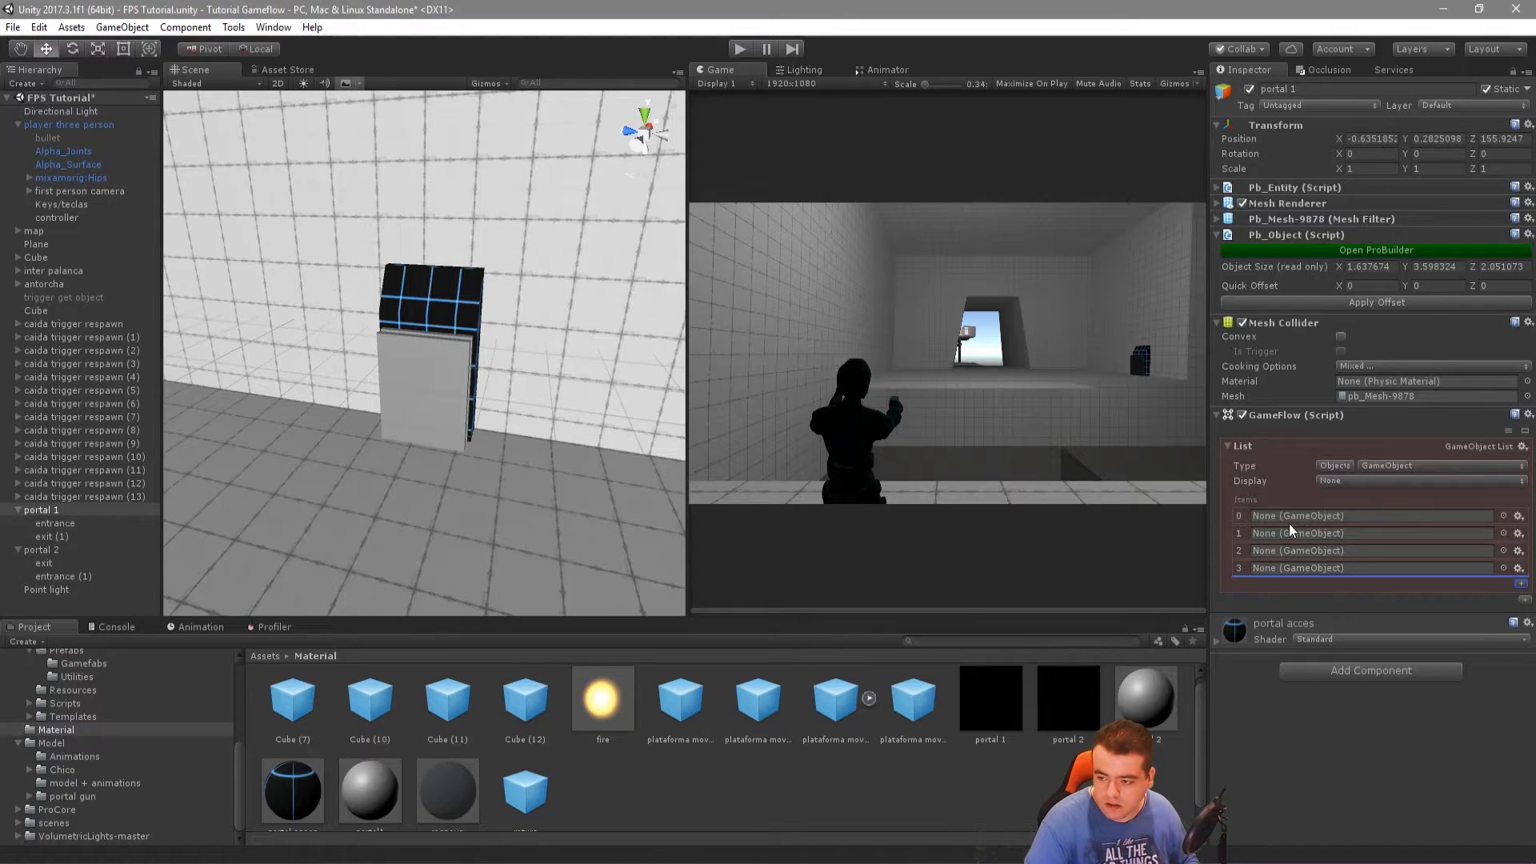
drag(212, 549, 1312, 516)
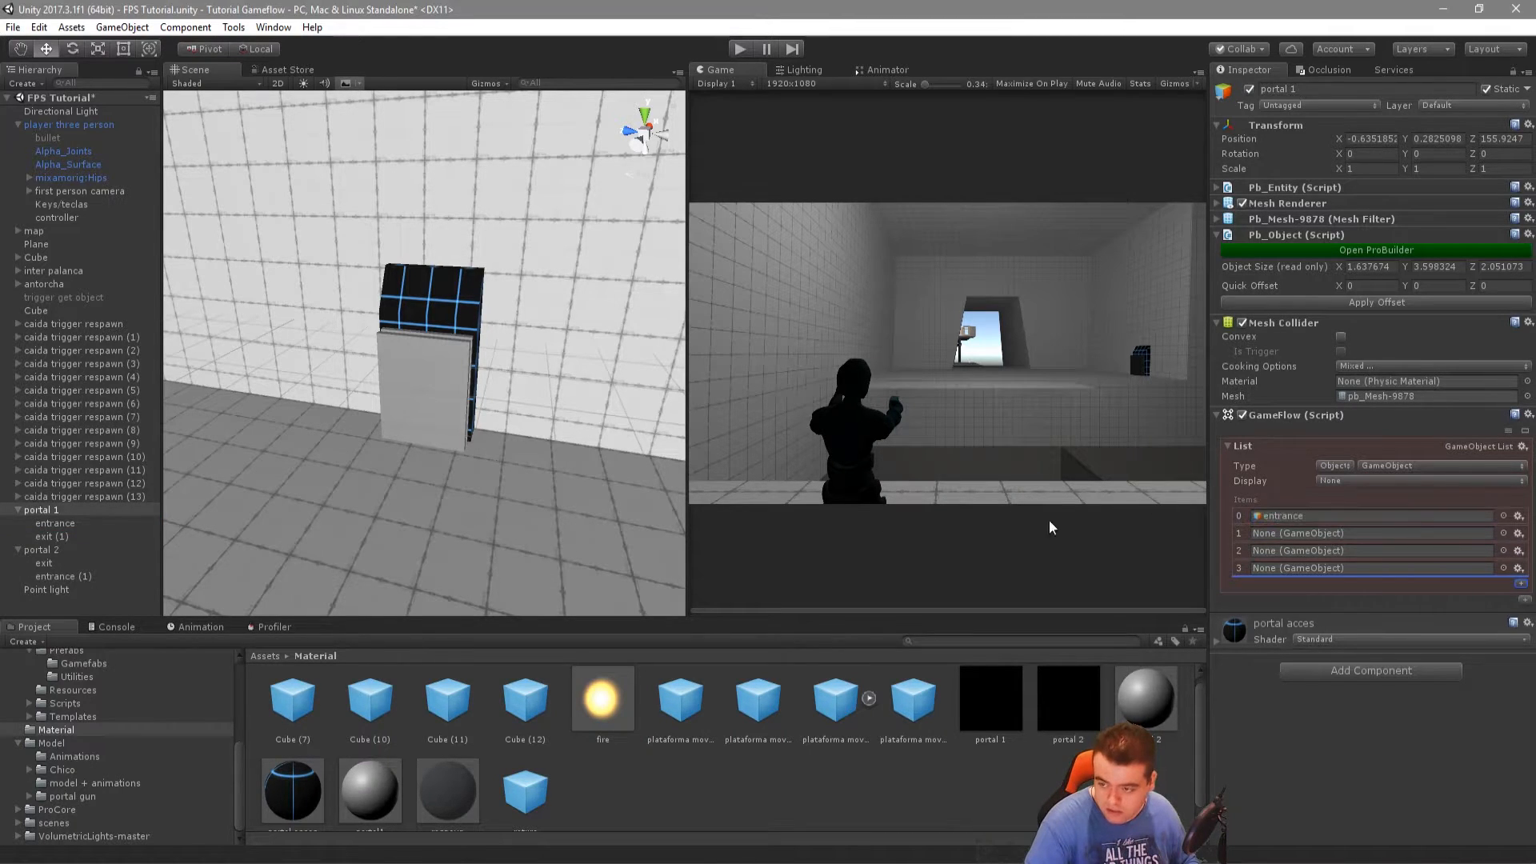
drag(51, 537, 1372, 529)
drag(680, 619, 1313, 558)
click(54, 573)
drag(54, 574, 1299, 568)
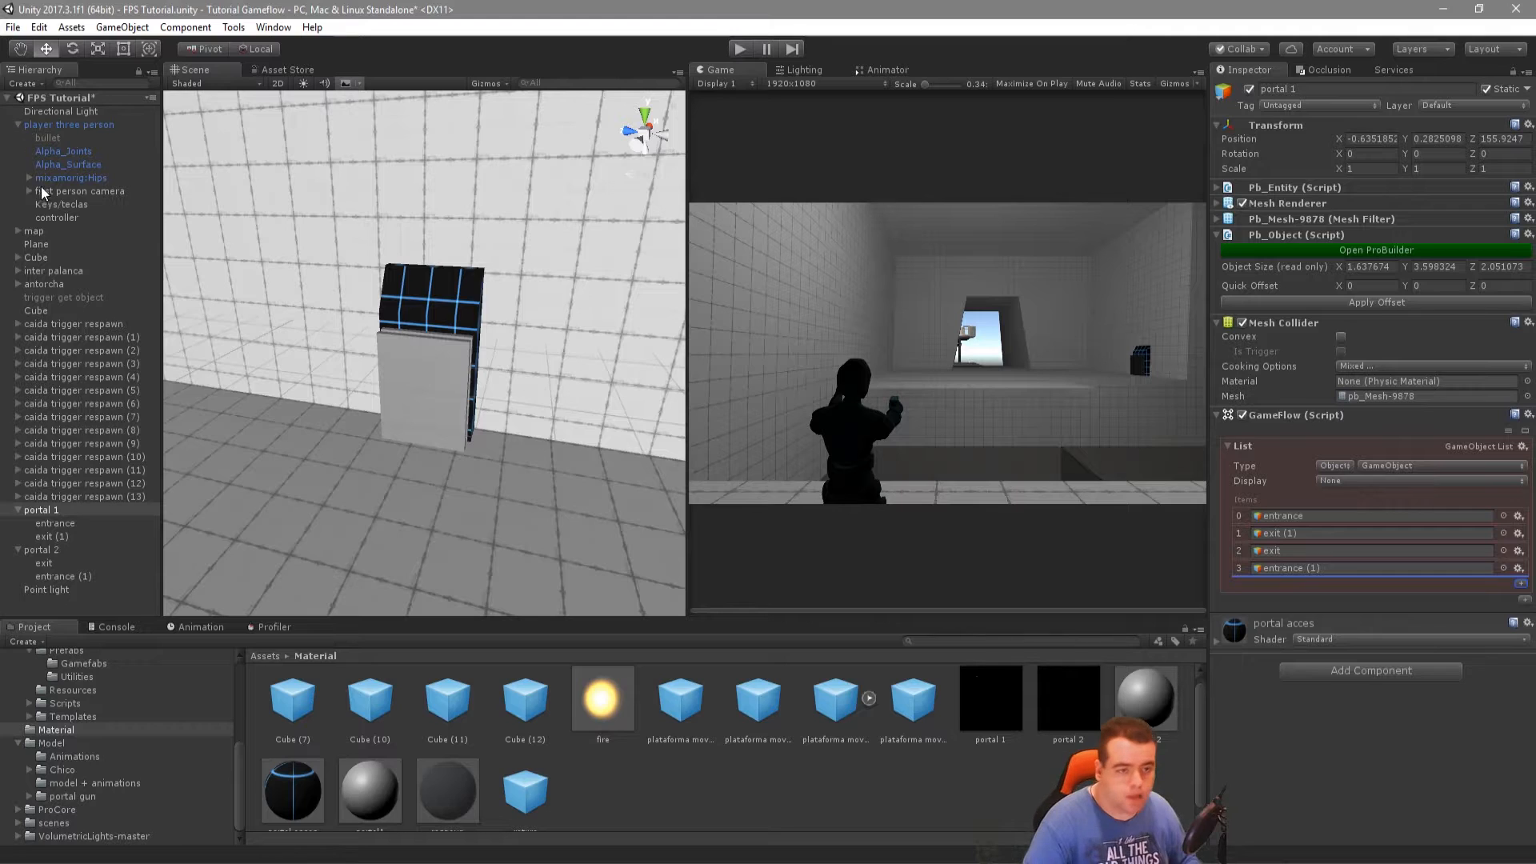
Deactivate the entrance and exit trigger objects of both portals together
click(70, 525)
ctrl+click(64, 536)
ctrl+click(56, 563)
ctrl+click(59, 577)
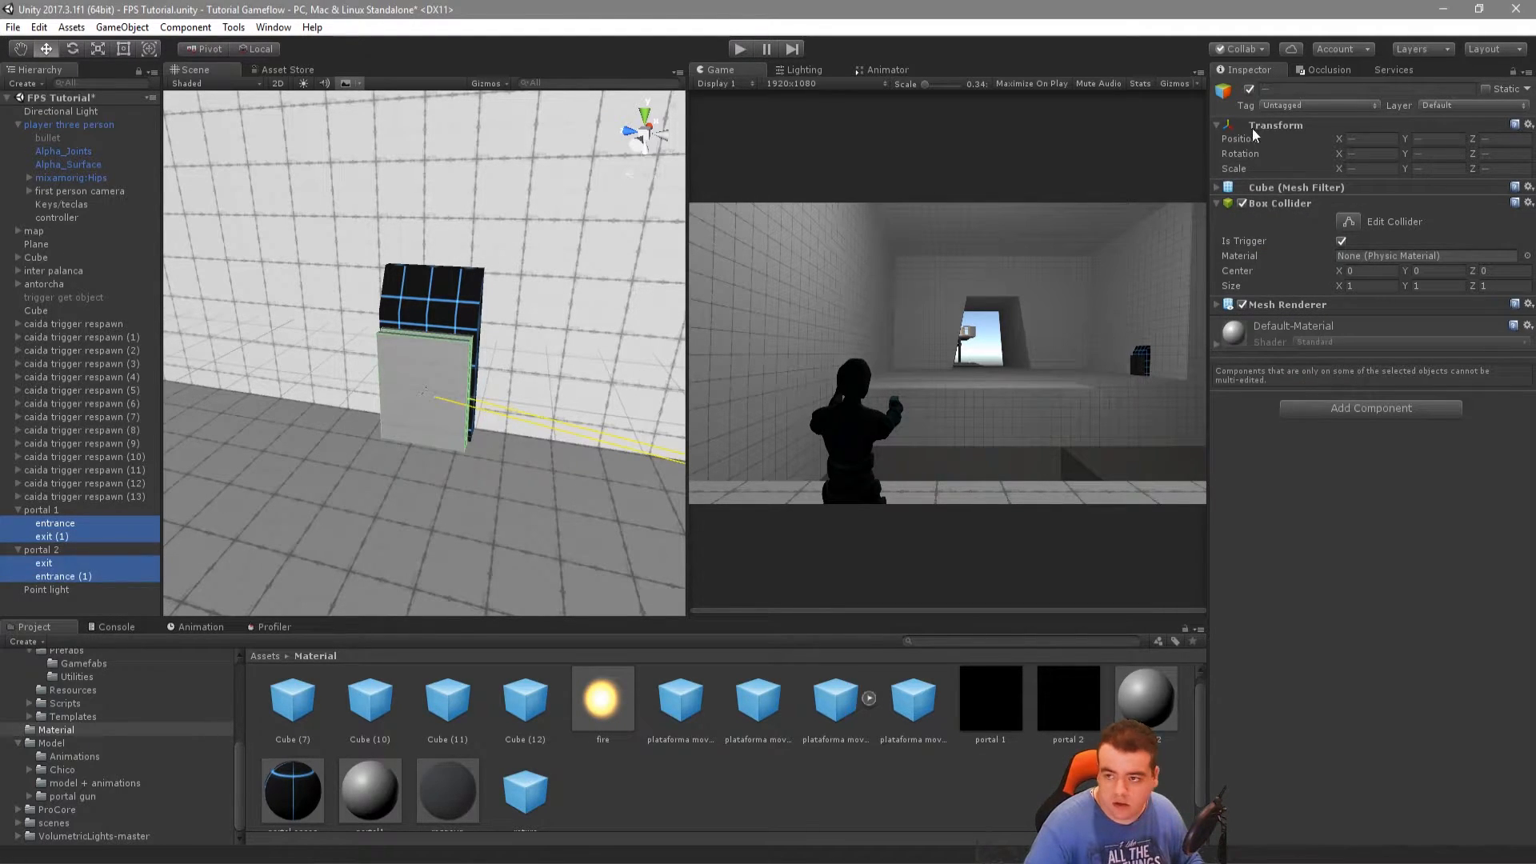
click(1249, 90)
Duplicate bullet, place the copy first among player three person's children, and rename it bullet portal
right_drag(307, 477, 1154, 475)
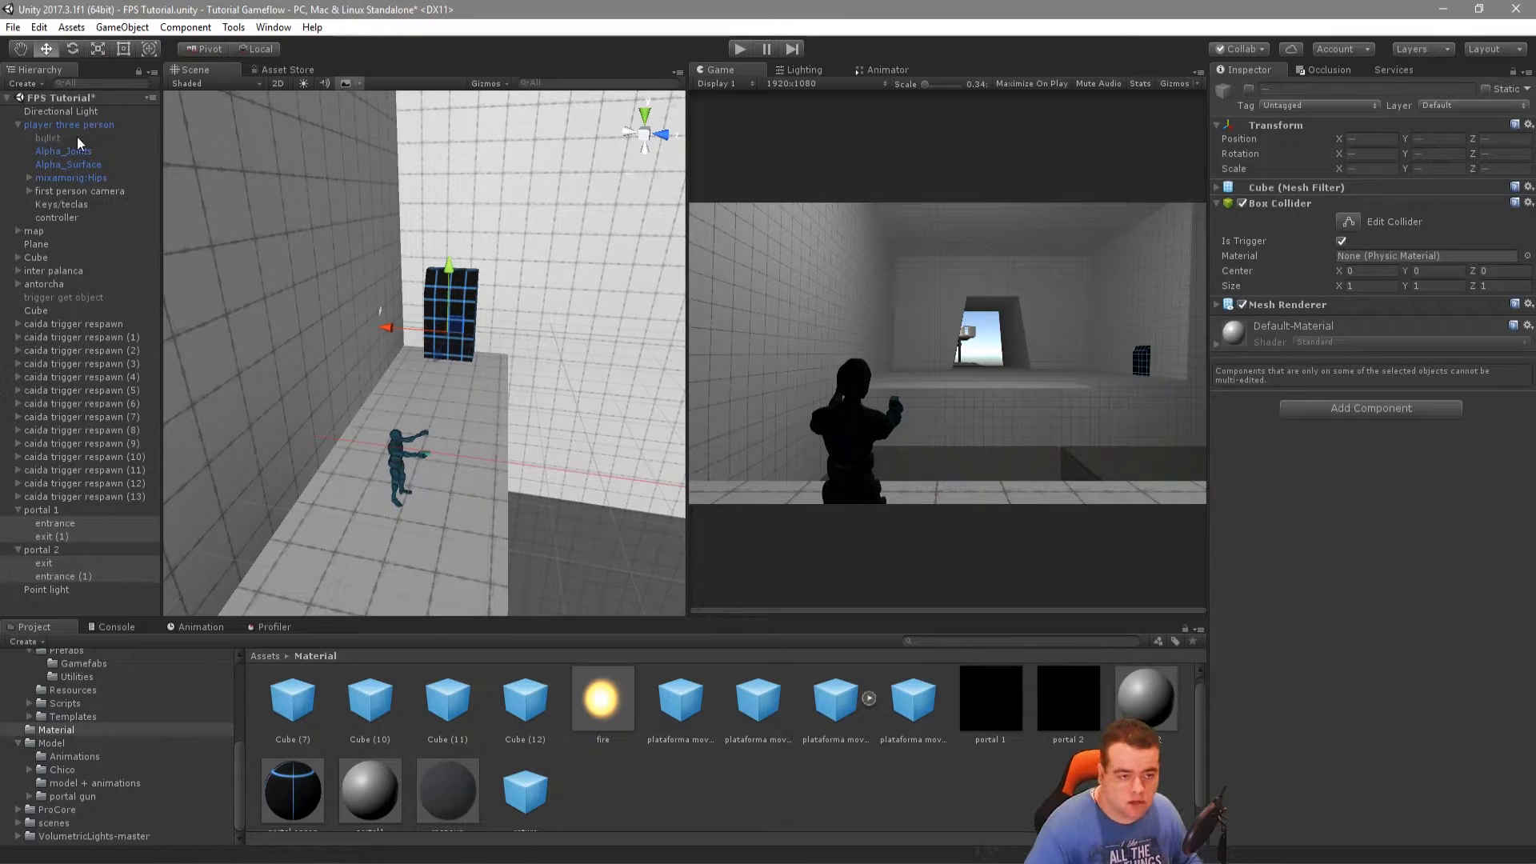
click(54, 139)
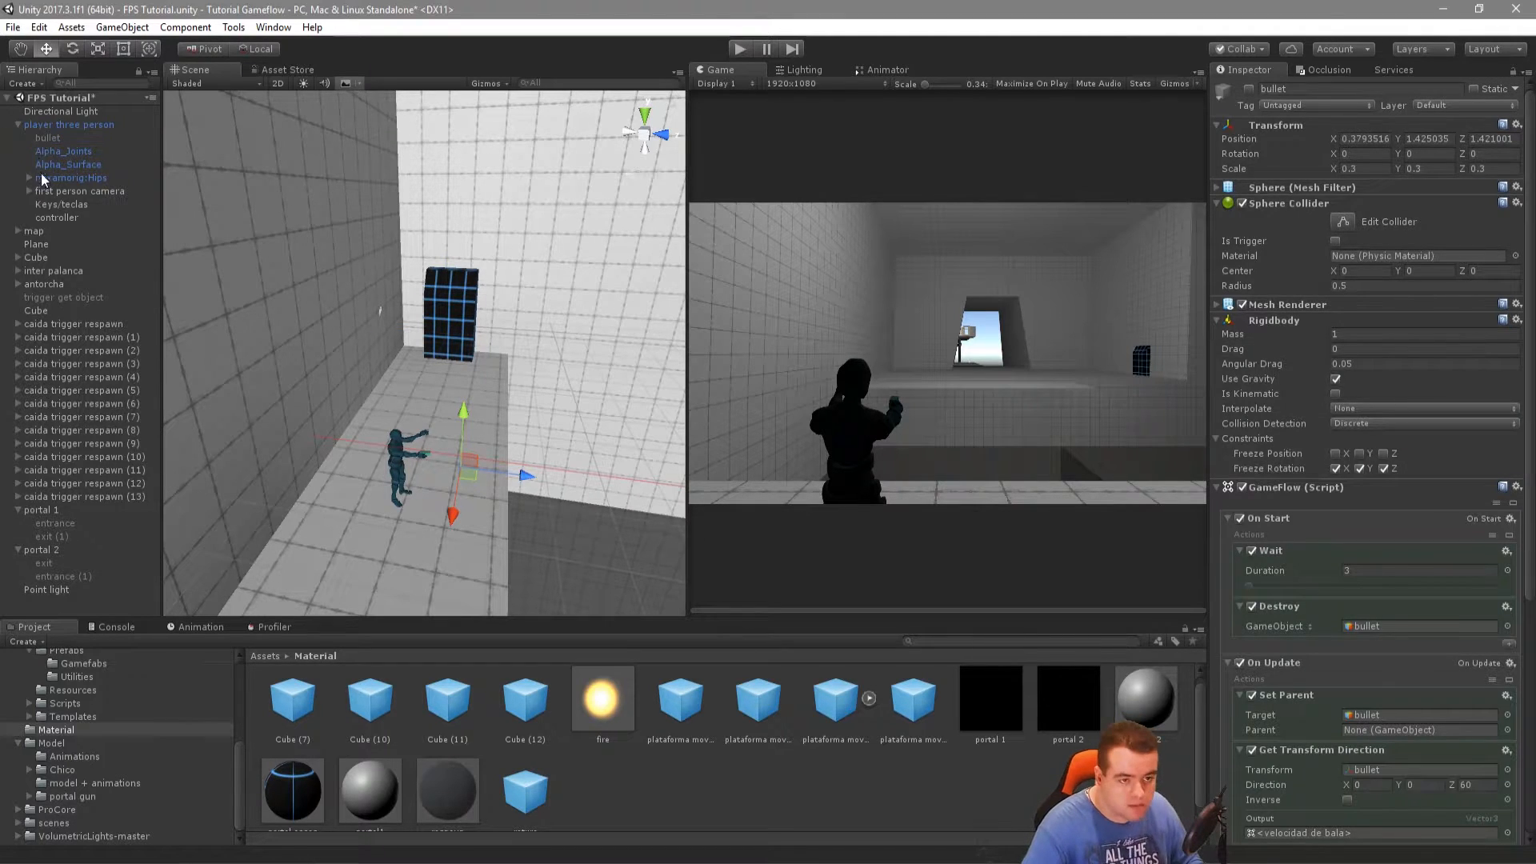
key(ctrl+d)
drag(59, 228, 75, 138)
right_click(54, 140)
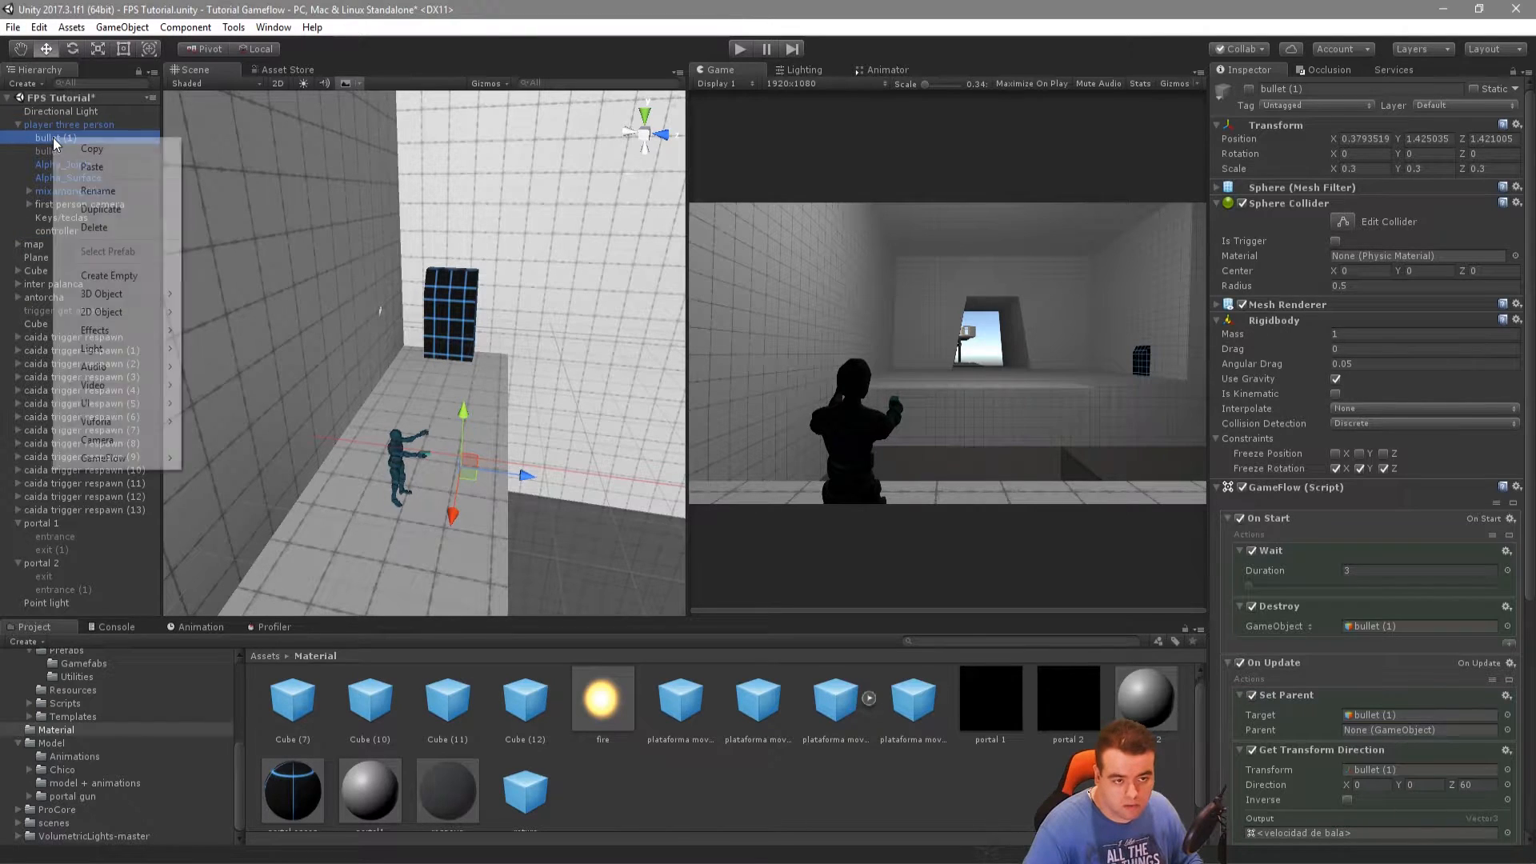
click(119, 195)
key(Right)
key(BackSpace)
key(BackSpace)
key(BackSpace)
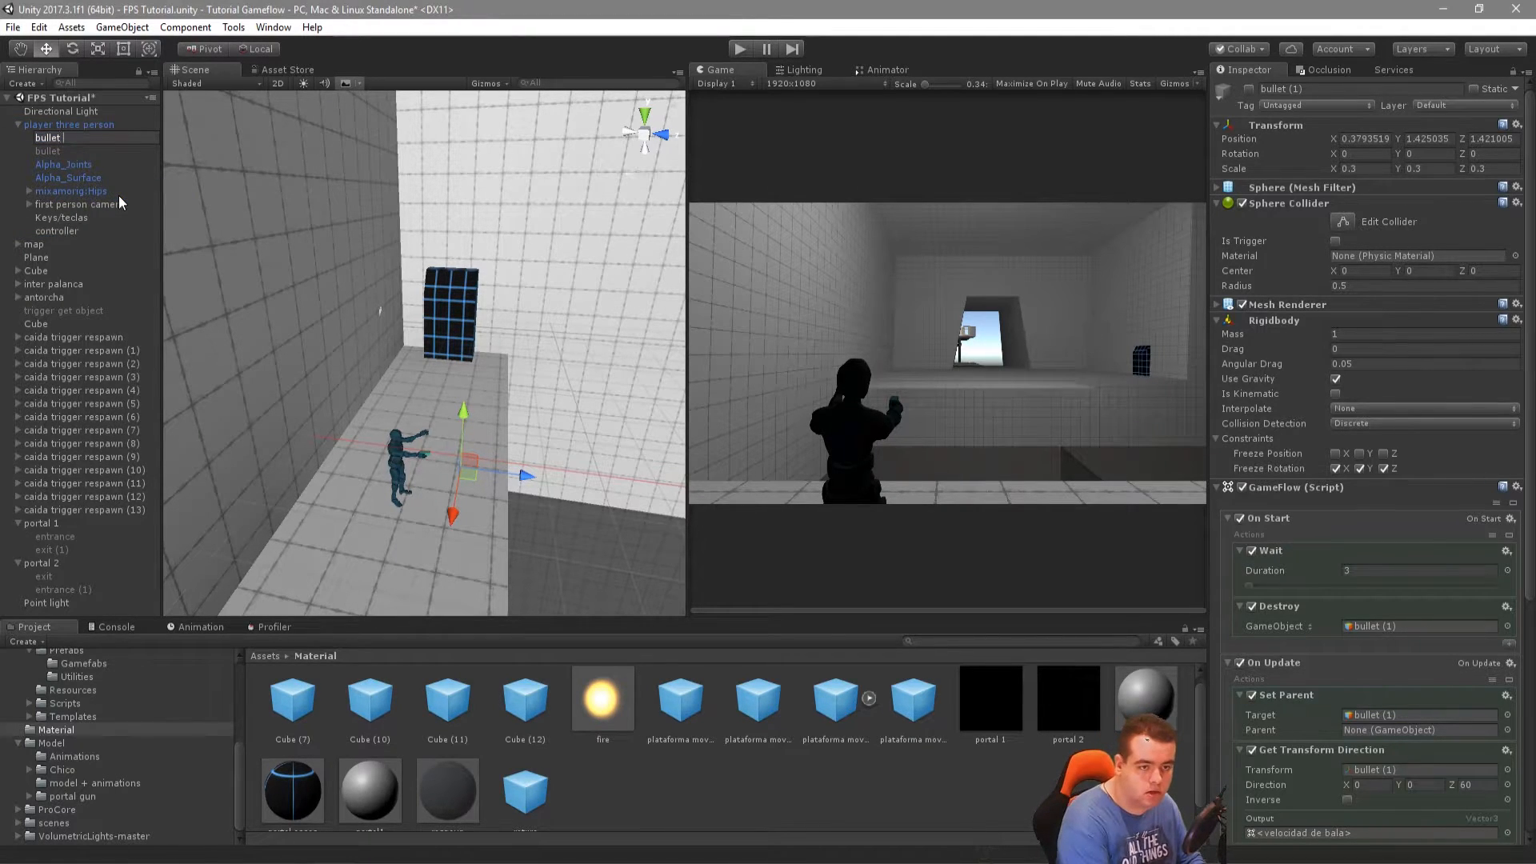
text(portal)
key(Return)
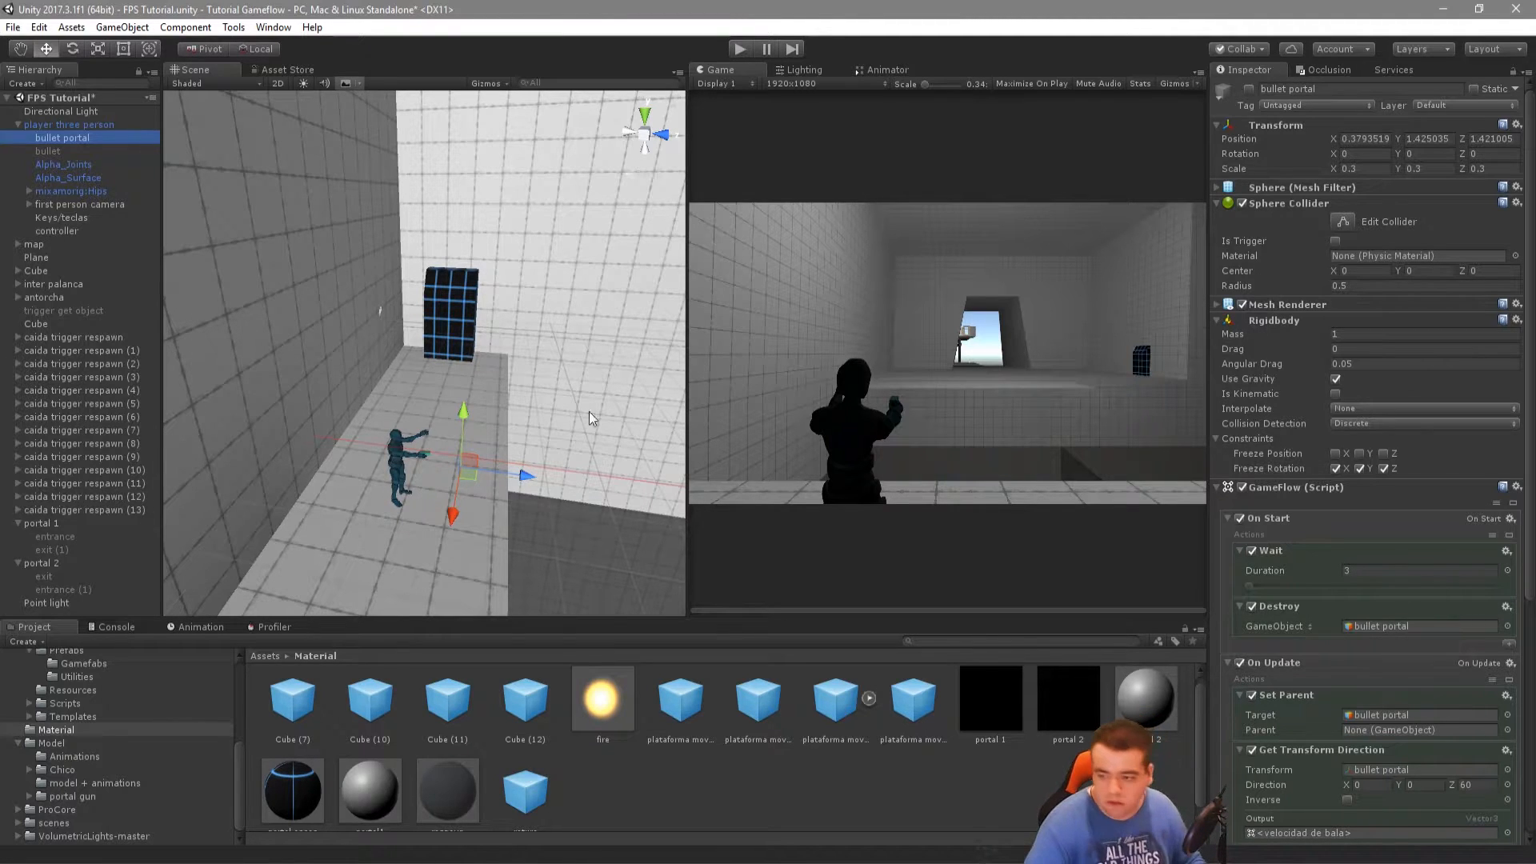
Add an On Collision Enter block to bullet portal's GameFlow
scroll(1382, 344, down, 5)
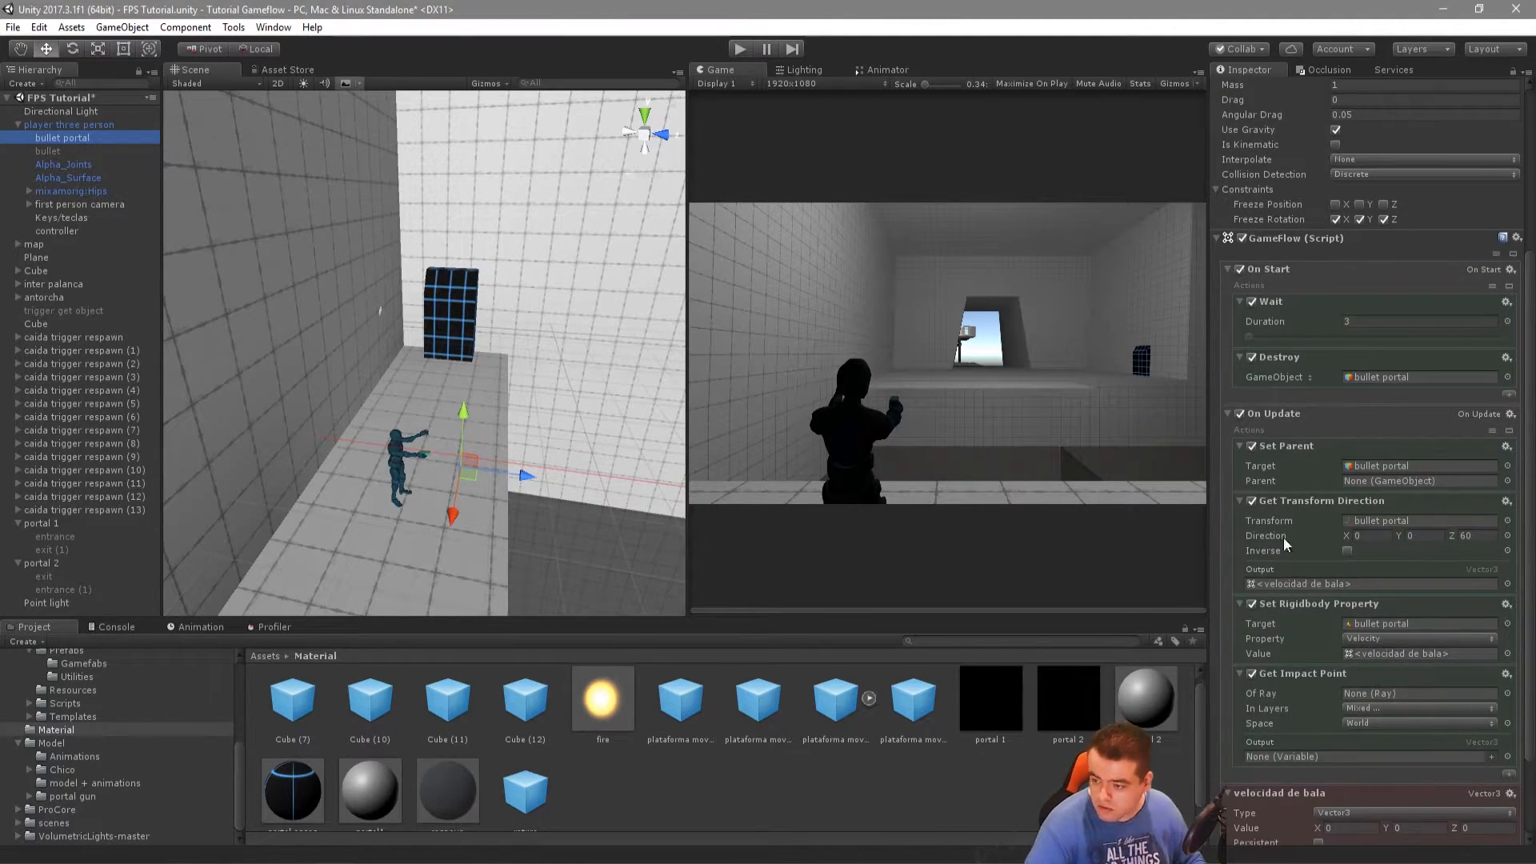
scroll(1466, 672, down, 3)
click(1512, 752)
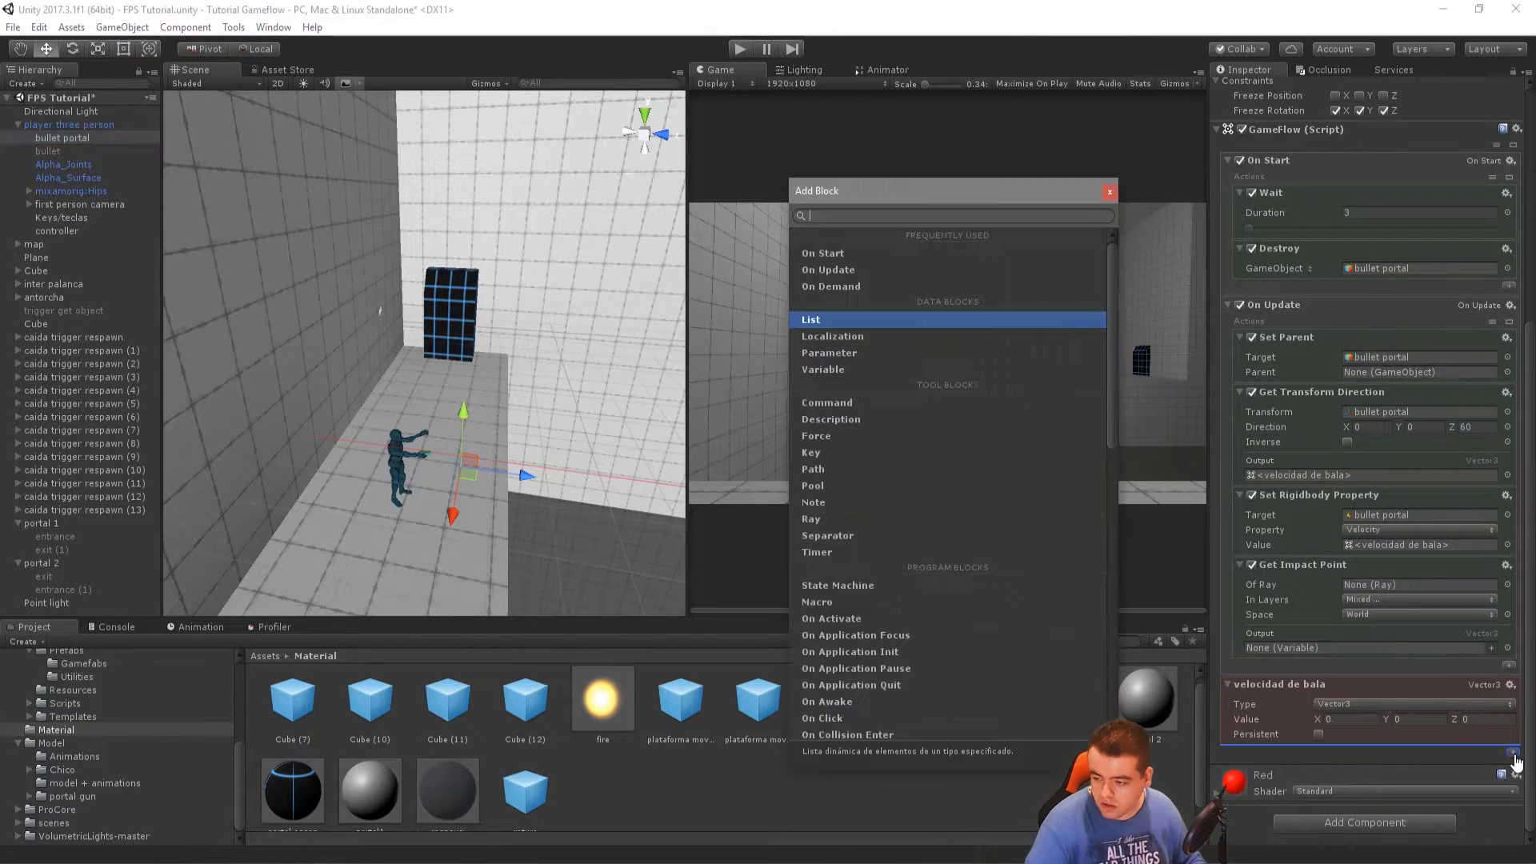
scroll(880, 592, down, 10)
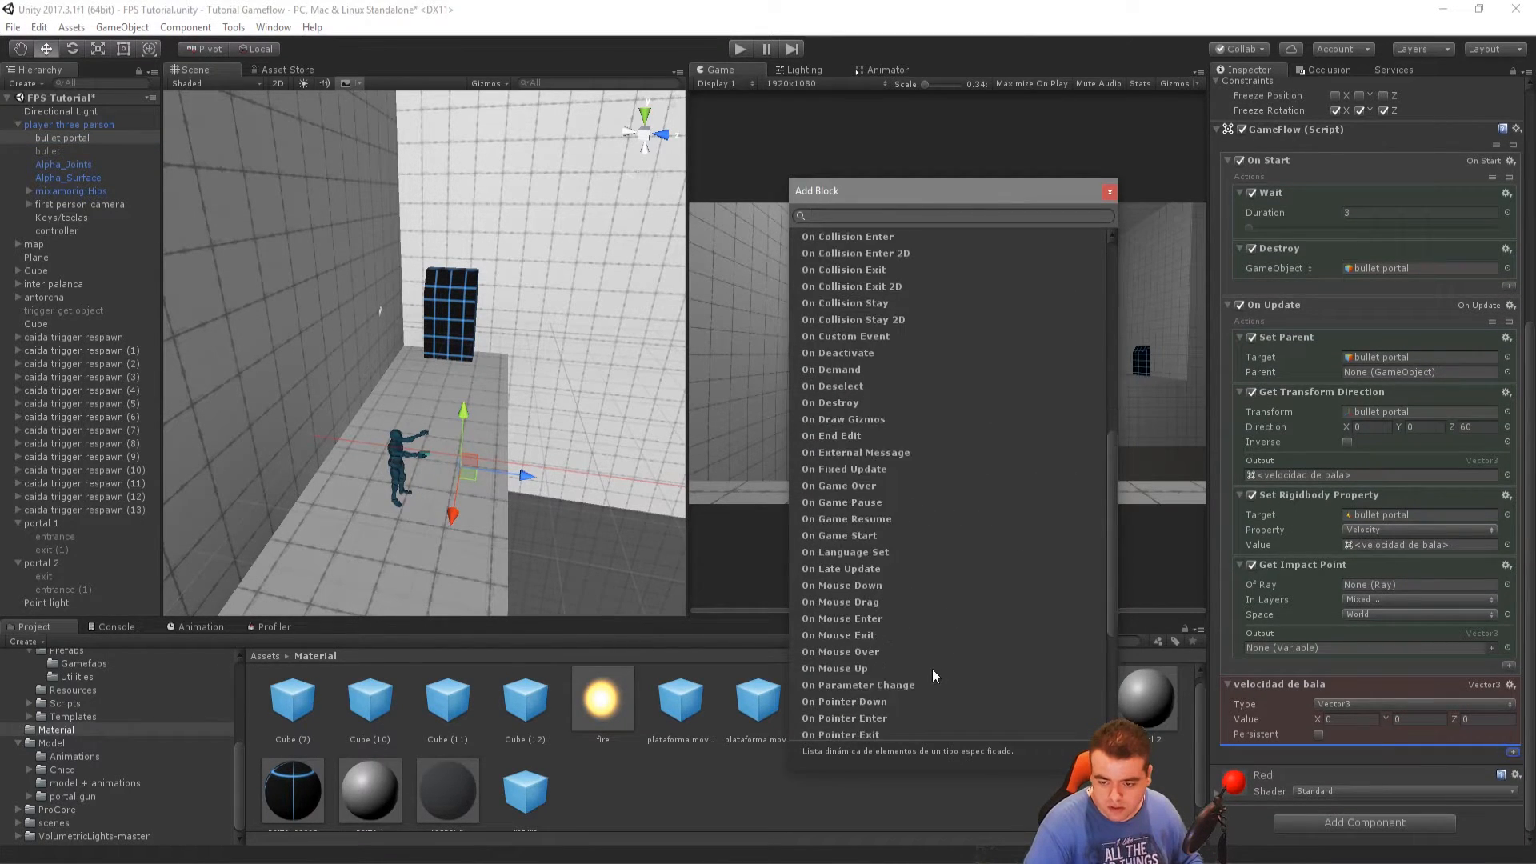
scroll(906, 651, up, 7)
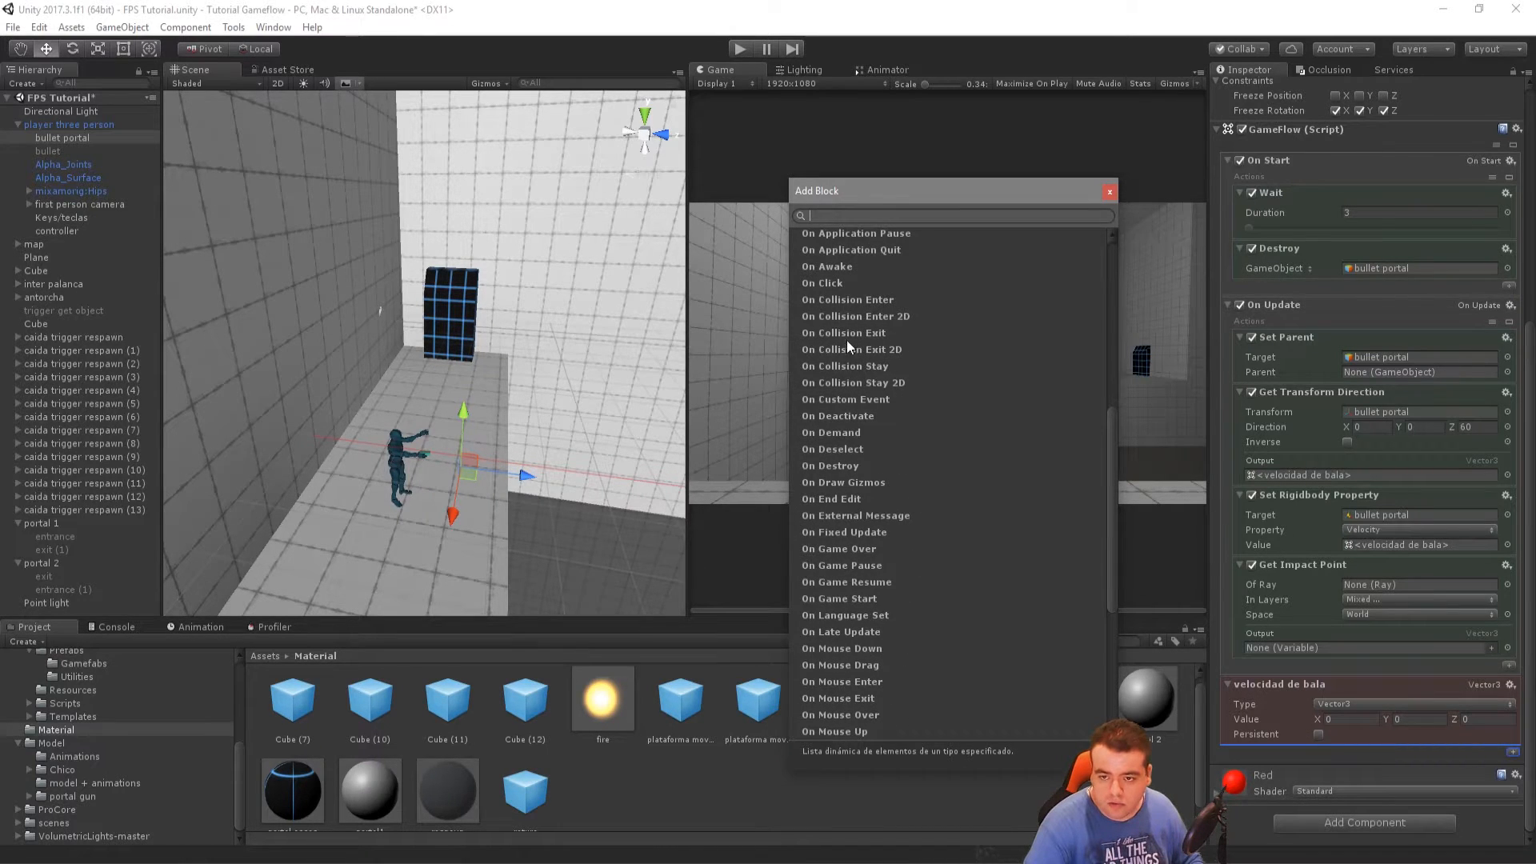
click(853, 303)
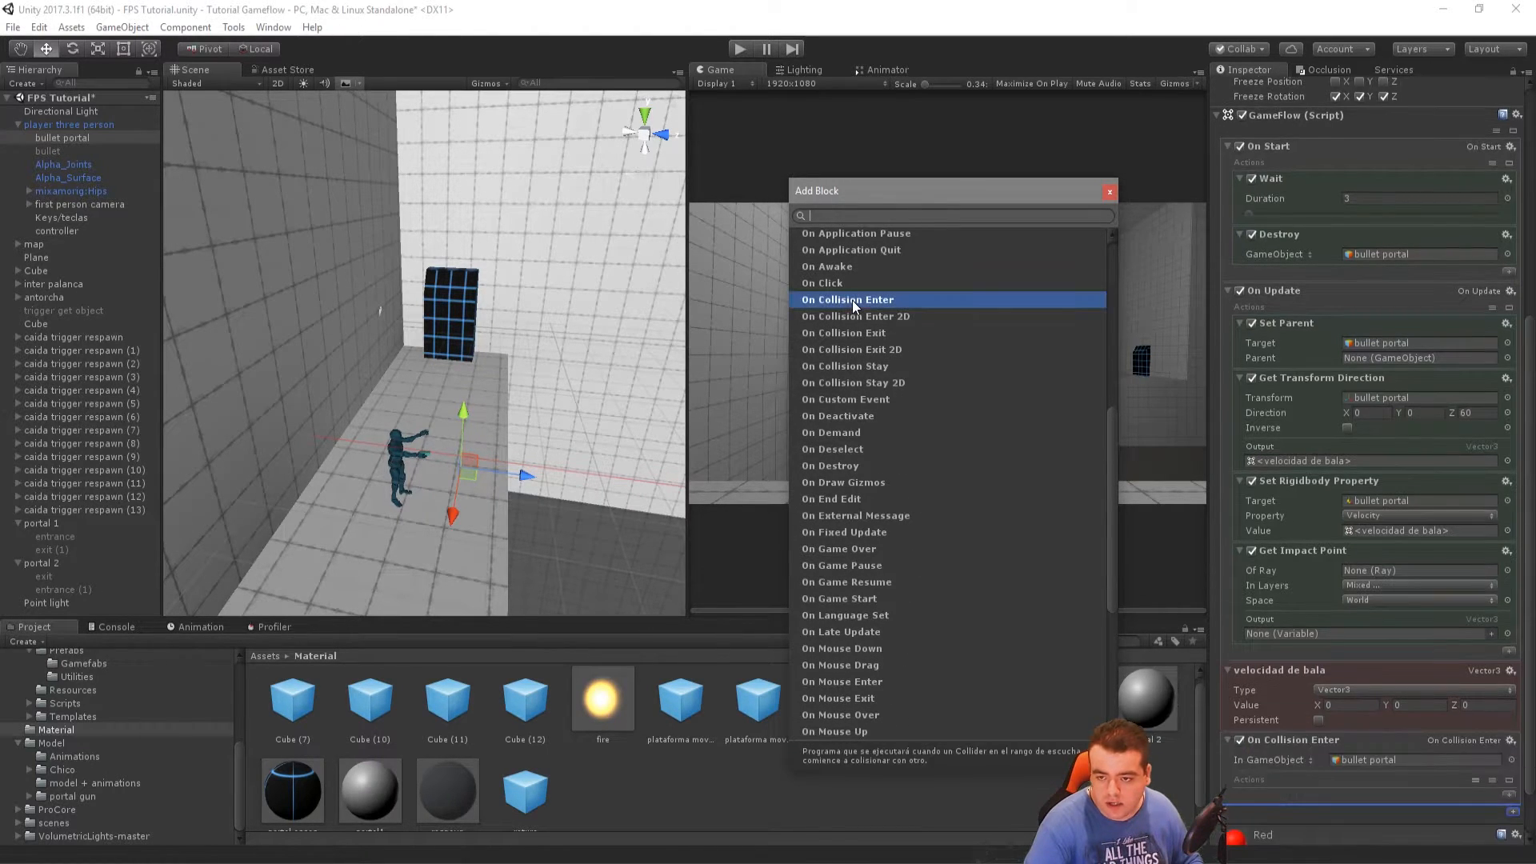
click(1108, 193)
Add an If action to bullet portal's On Collision Enter block with a Tag condition equal to accesportal
scroll(1449, 804, down, 2)
click(1508, 734)
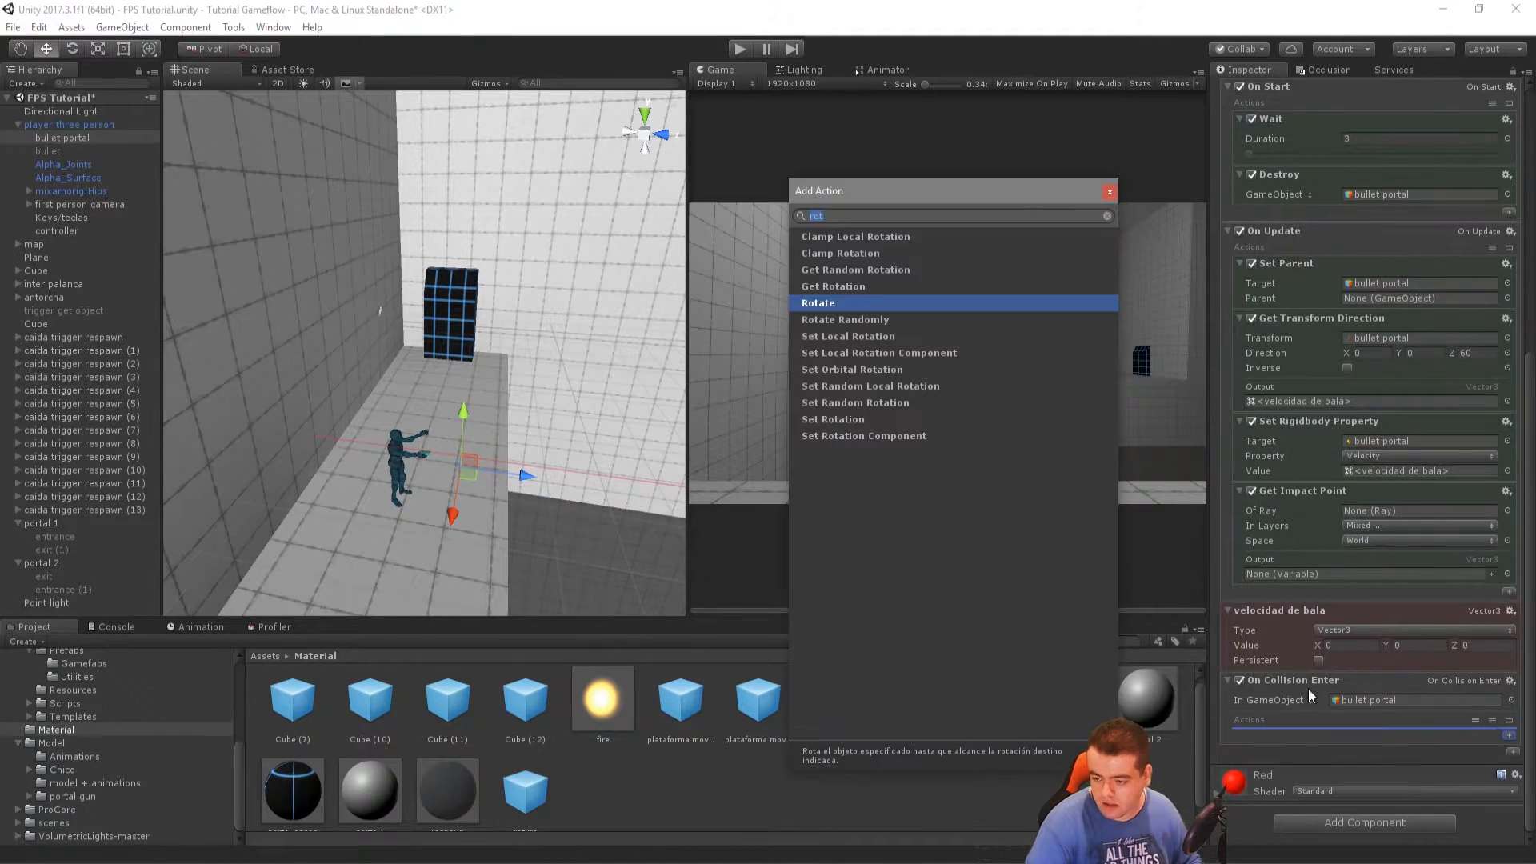
text(if)
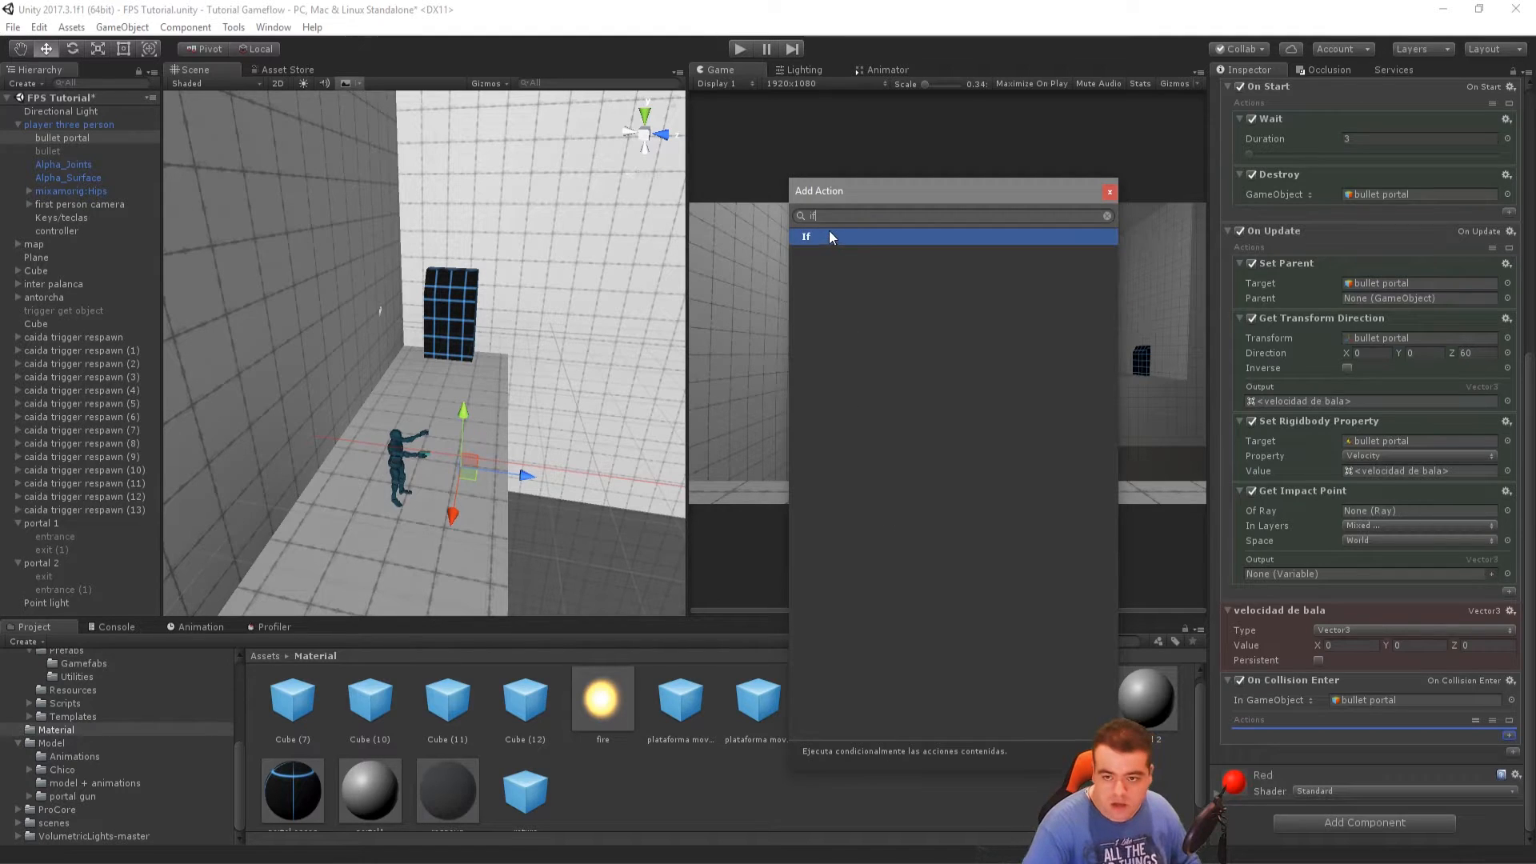
click(828, 236)
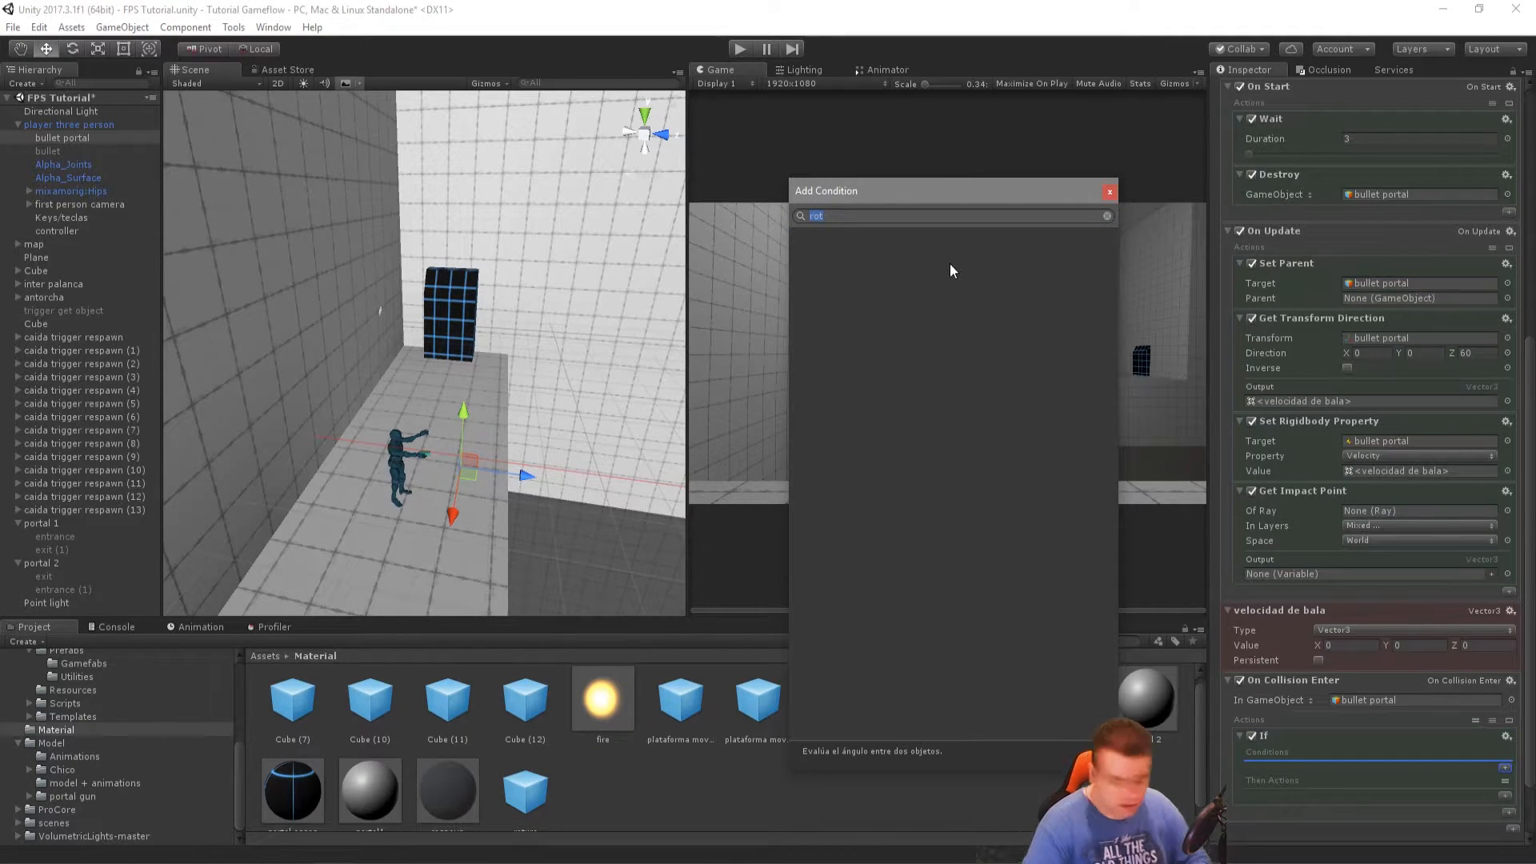
key(BackSpace)
click(811, 637)
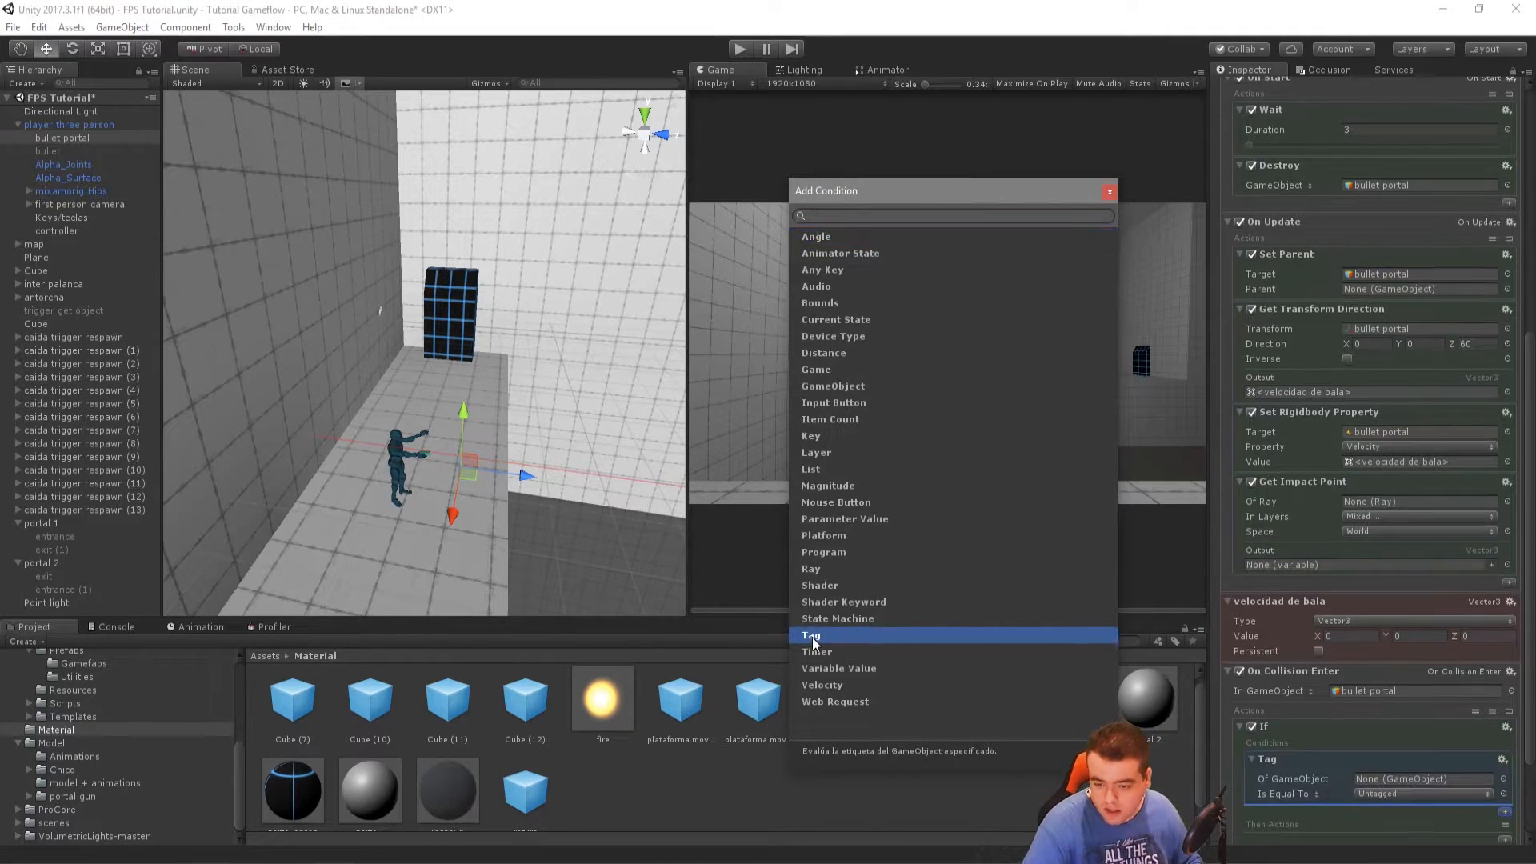
click(1408, 795)
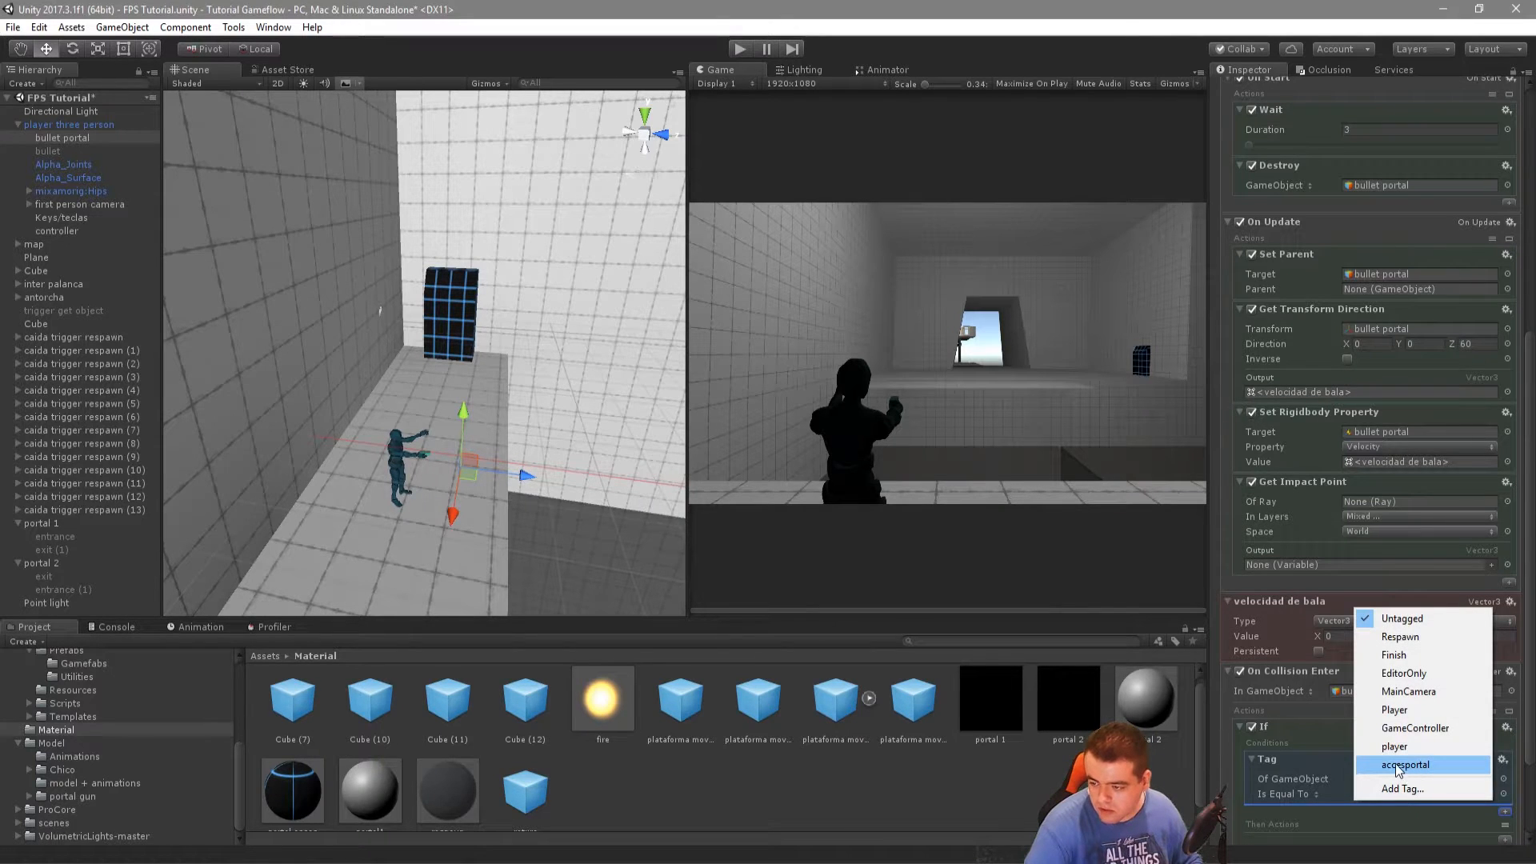
click(1407, 767)
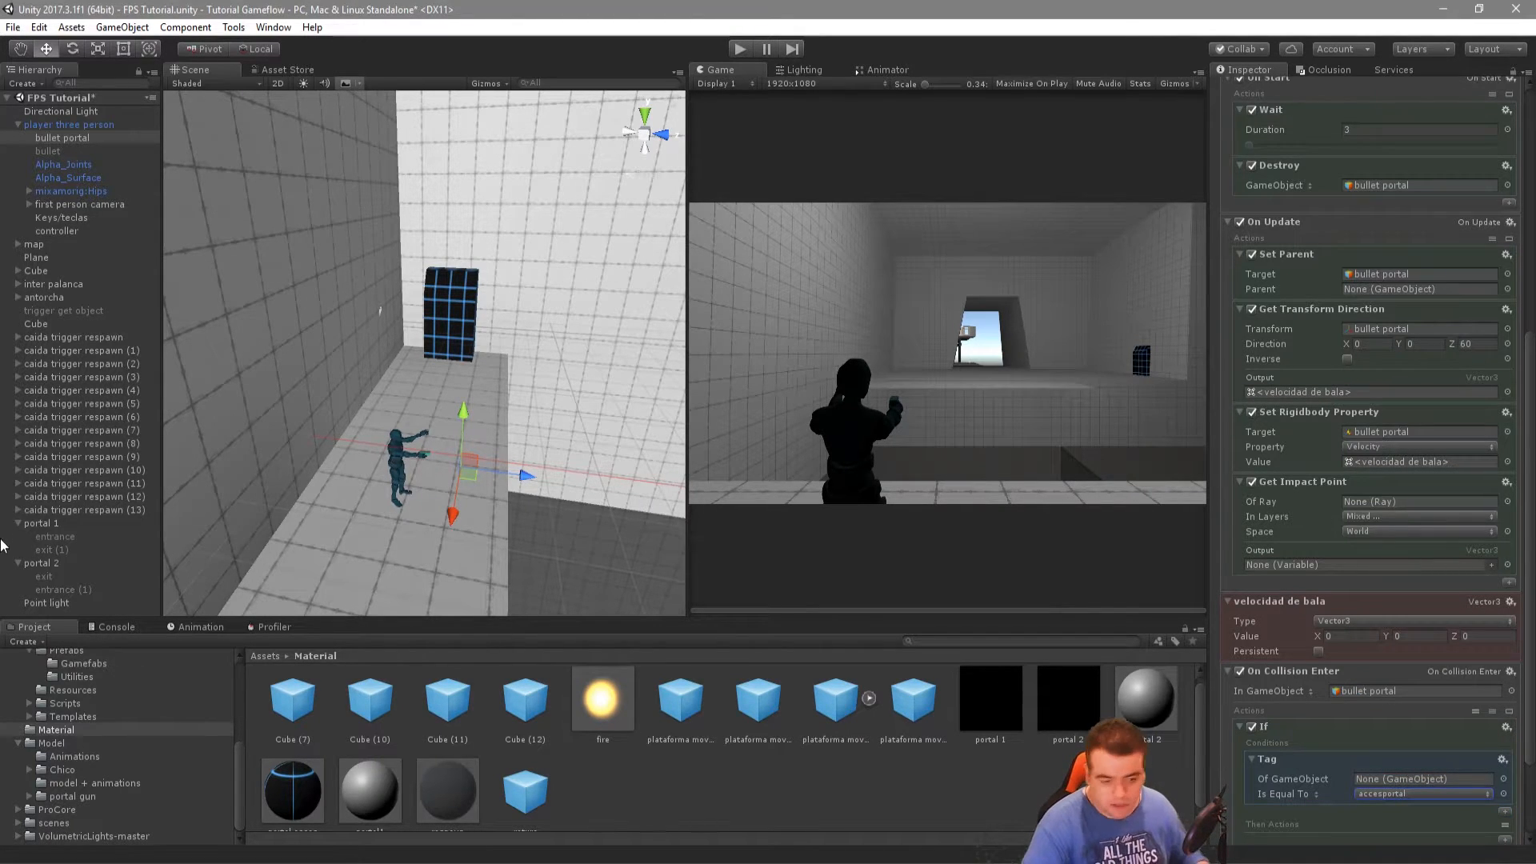
Enable Convex on the mesh colliders of portal 1 and portal 2 and tag both objects accesportal
click(60, 525)
ctrl+click(50, 561)
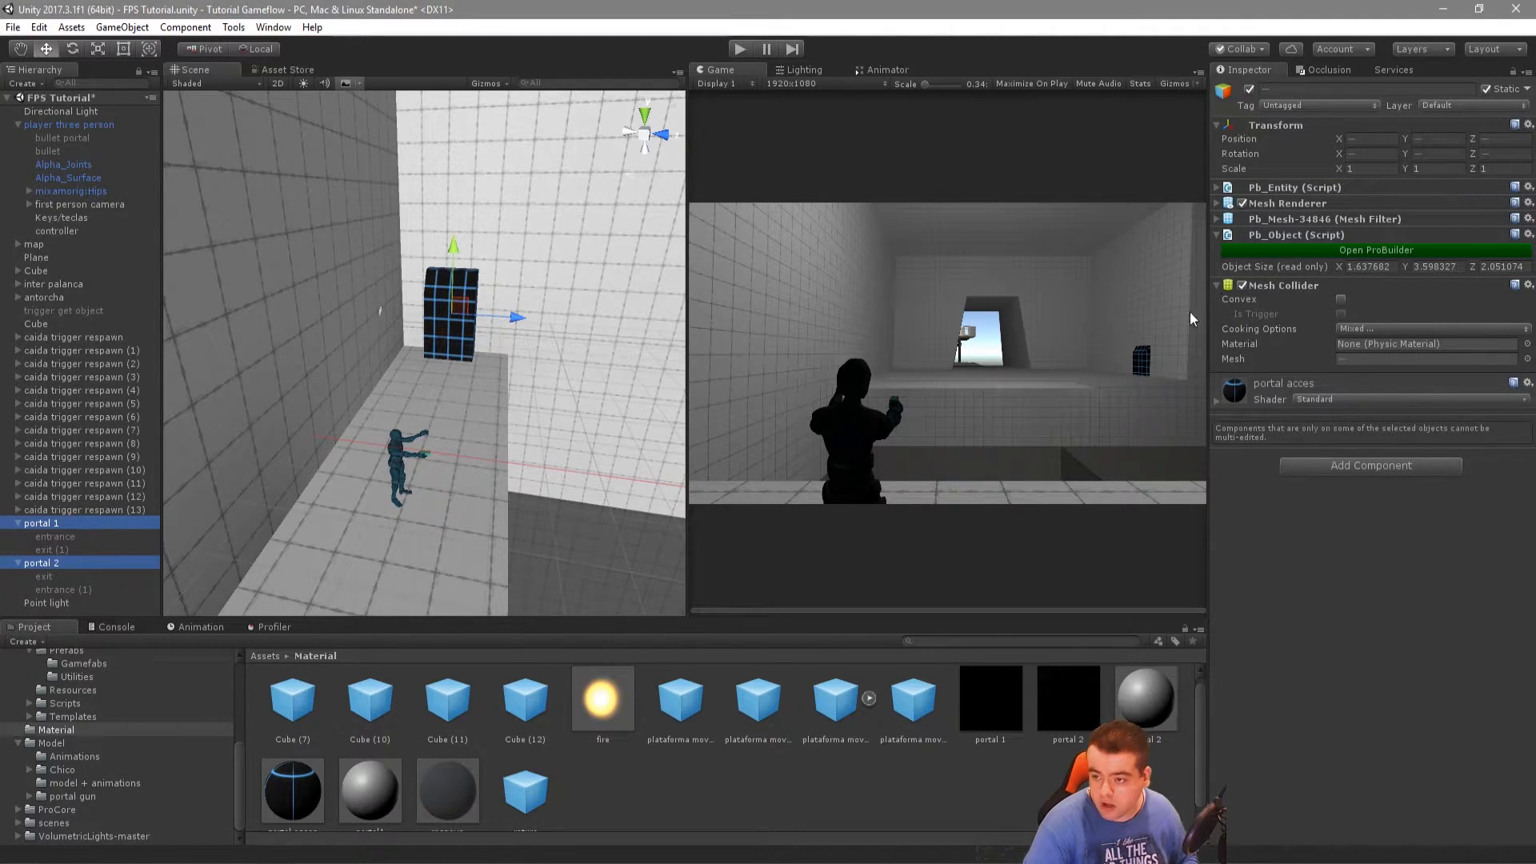
click(1340, 299)
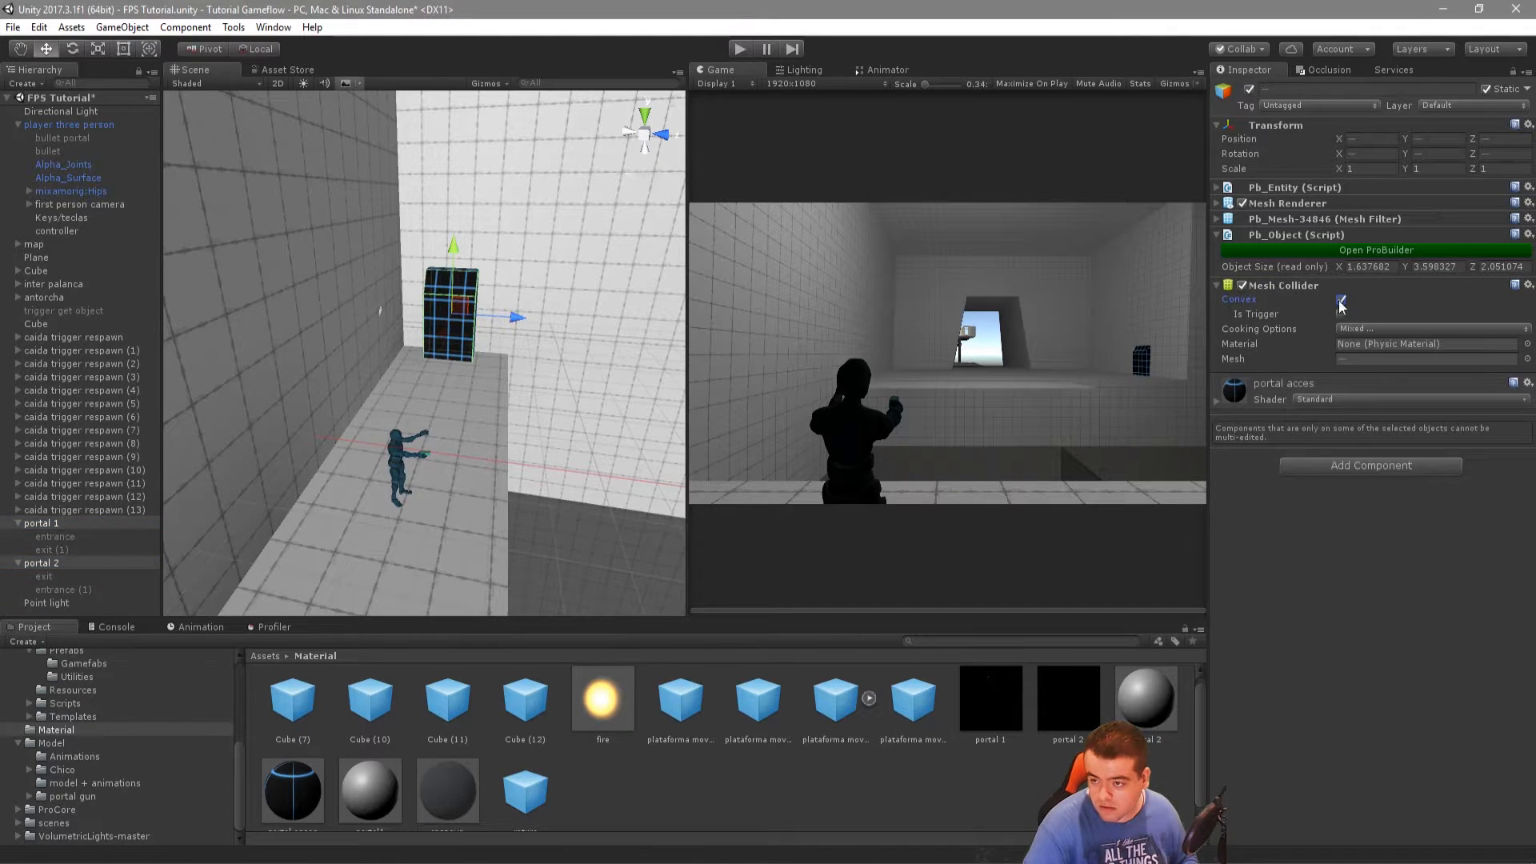
click(1292, 108)
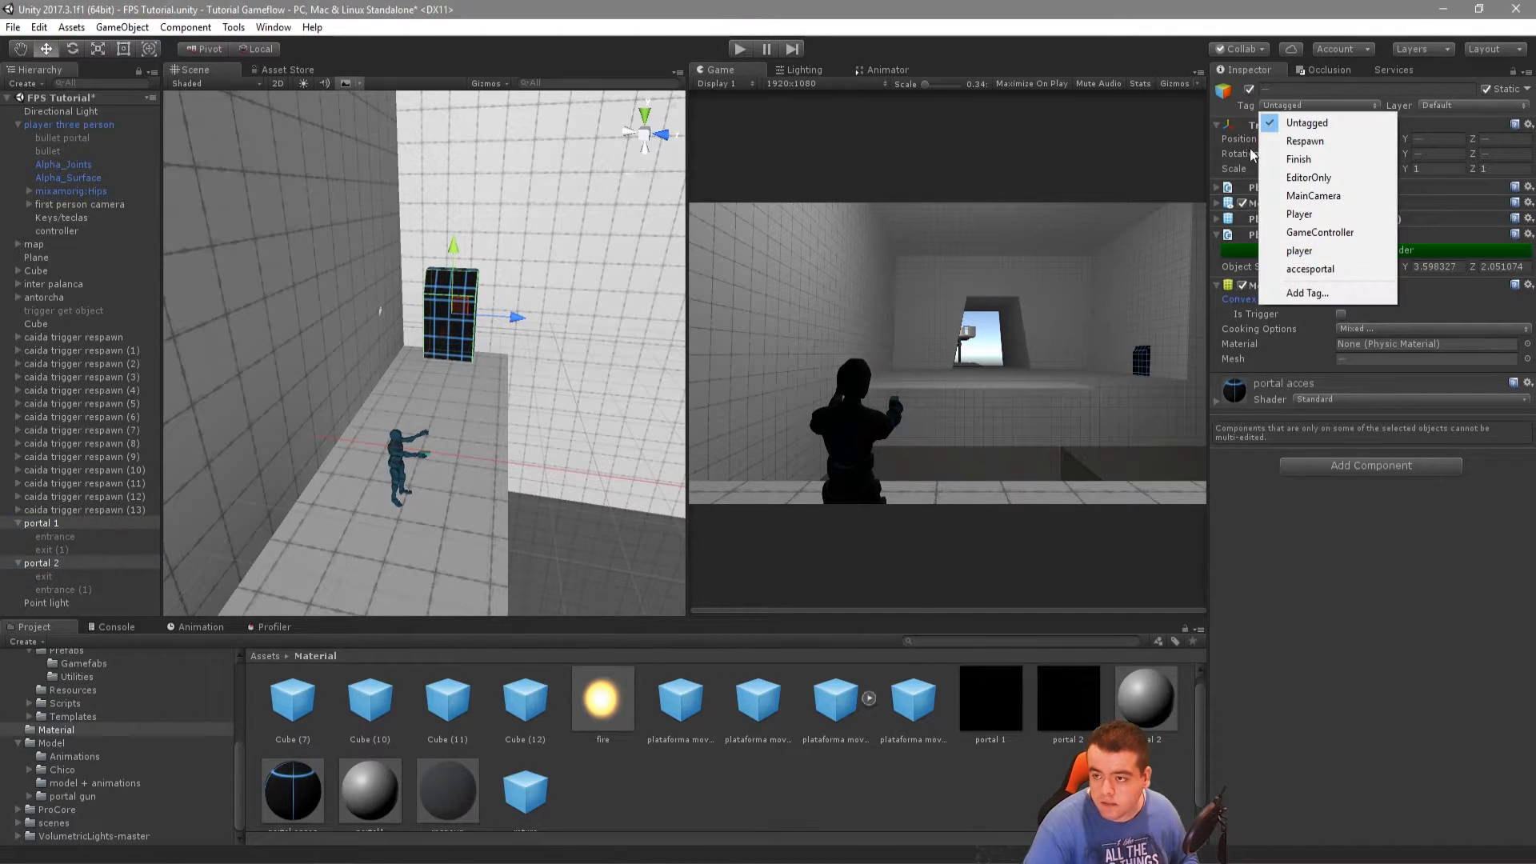
click(1312, 274)
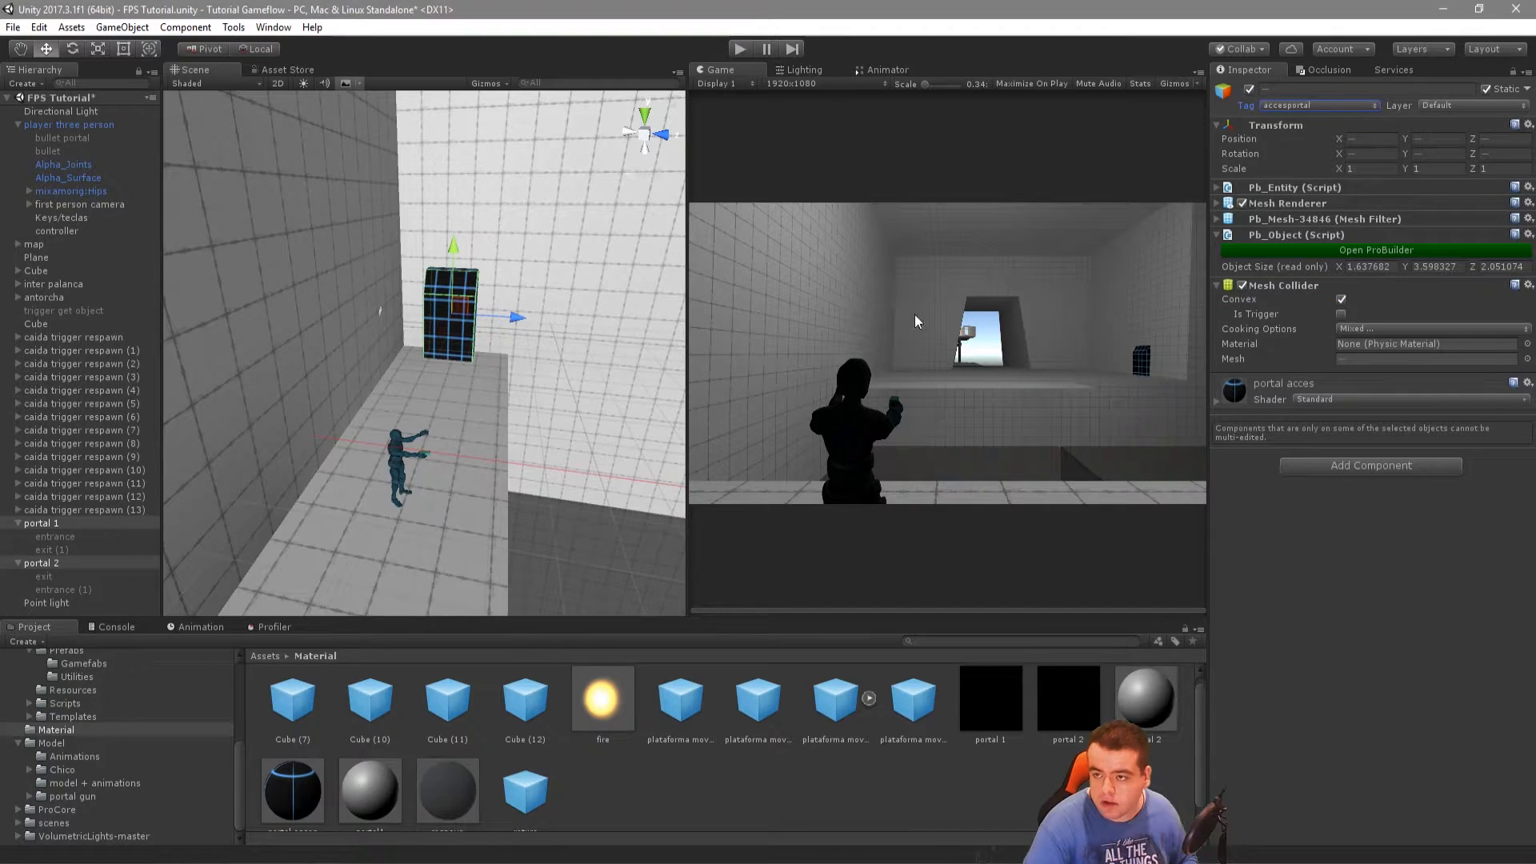
right_click(59, 560)
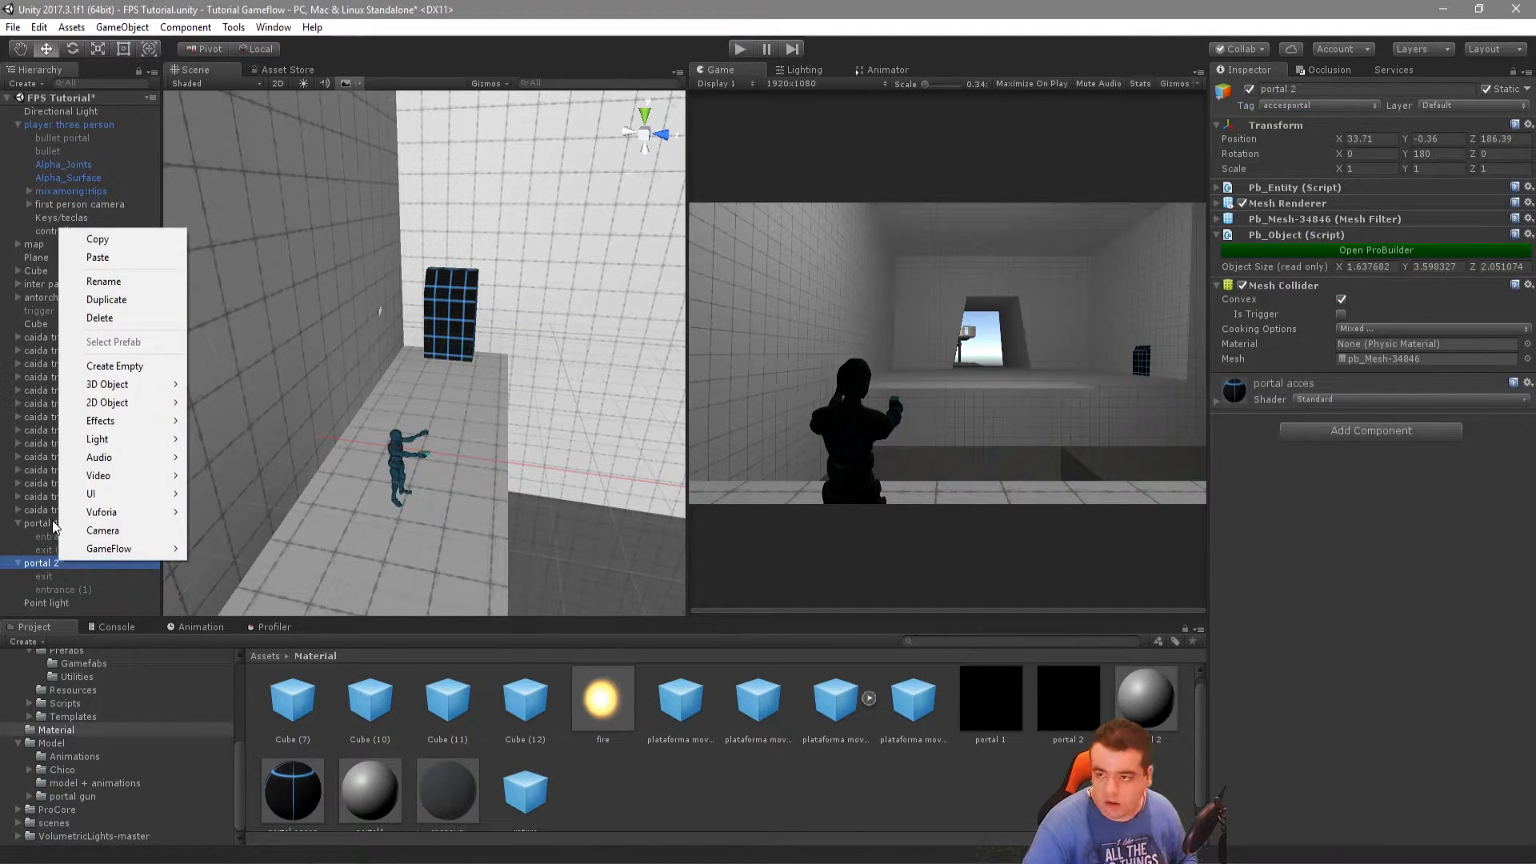
click(51, 522)
click(61, 565)
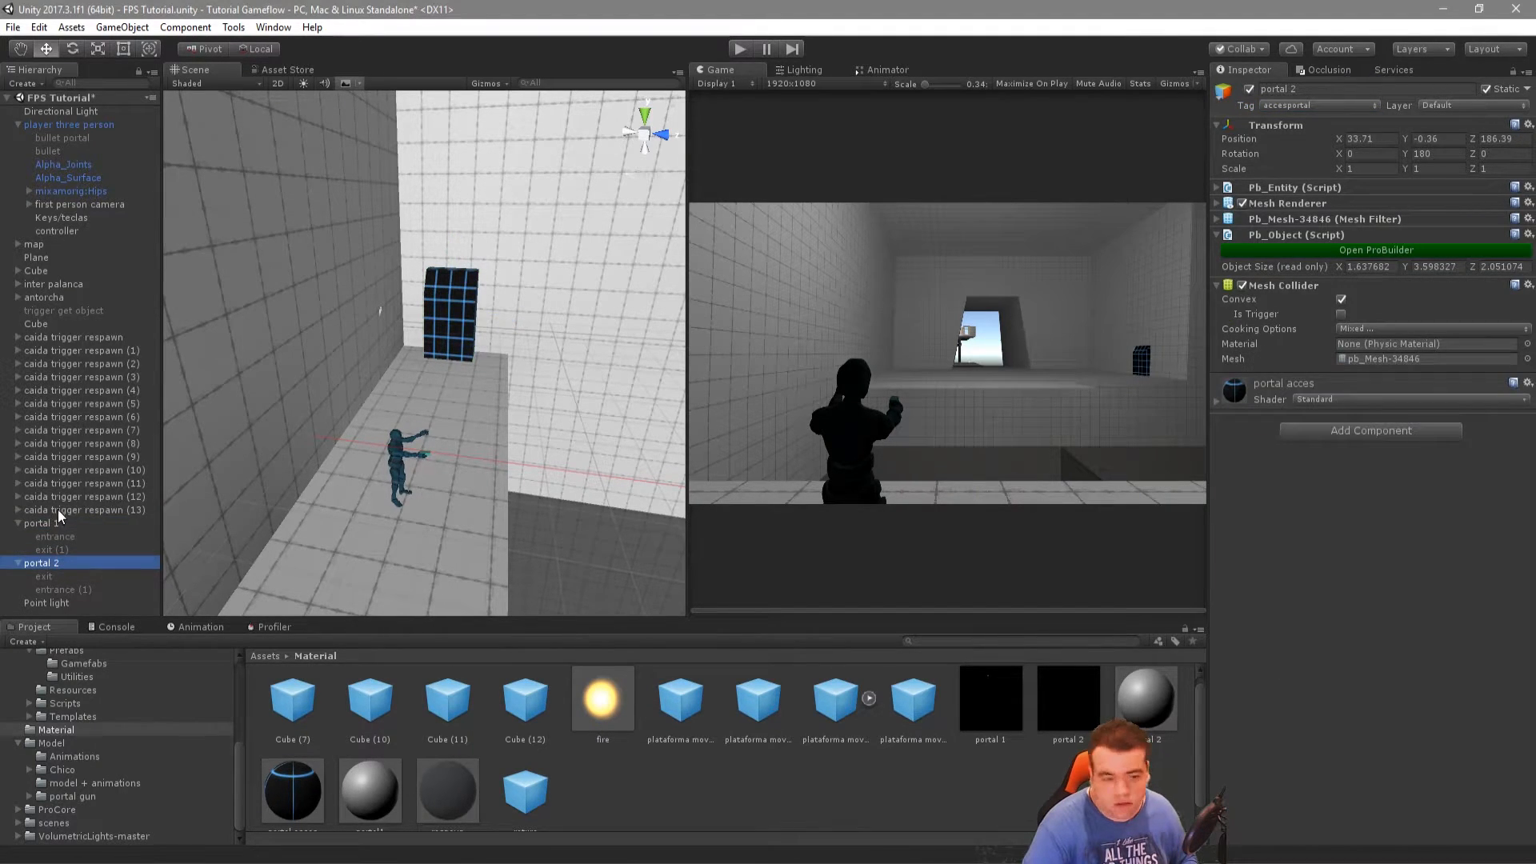
click(53, 522)
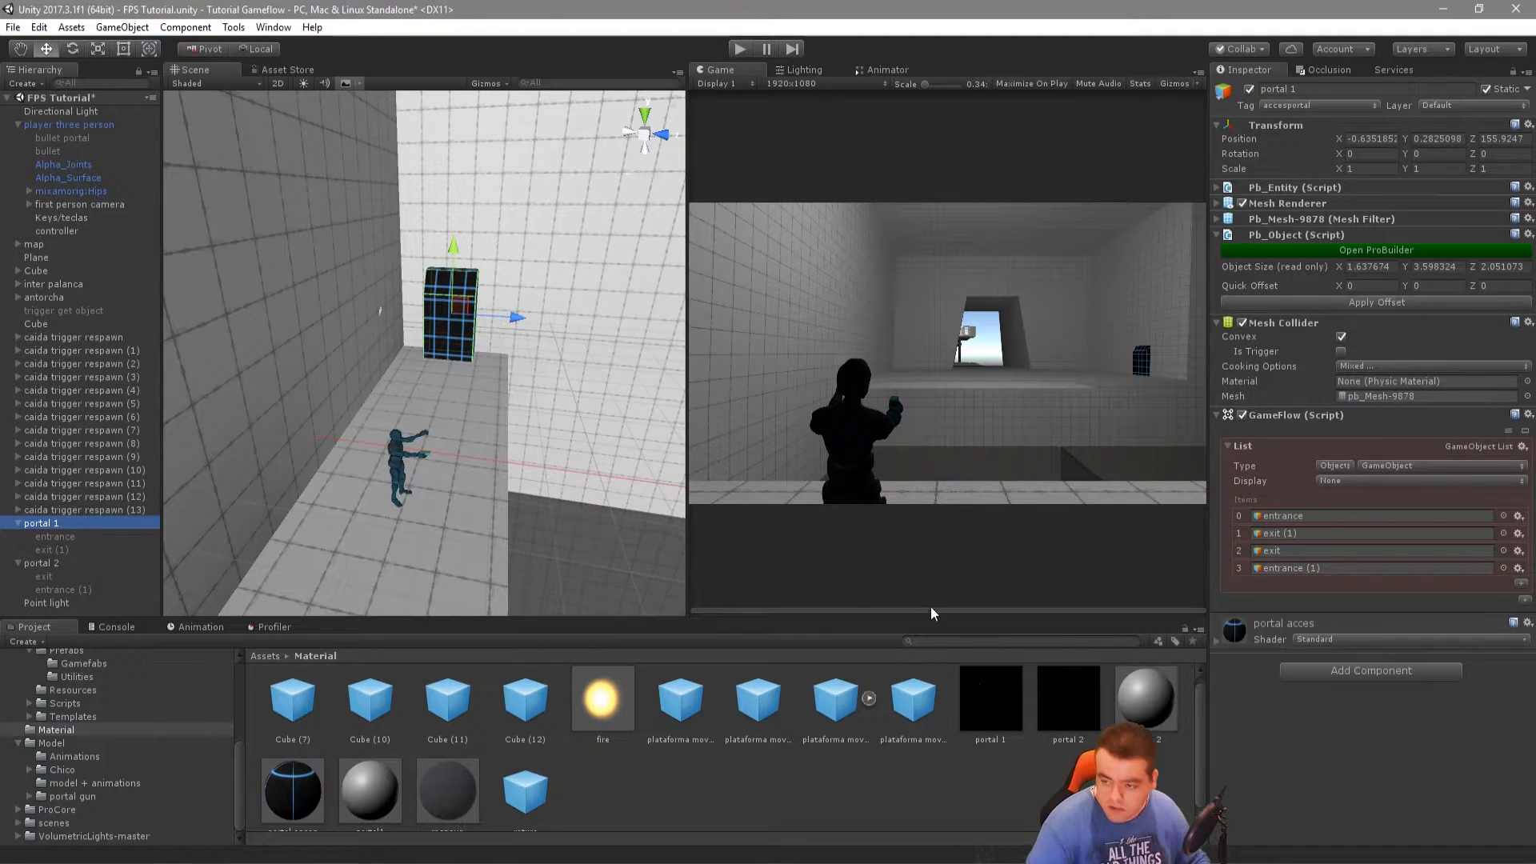
Expose the On Collision Enter parameters of bullet portal and assign Other as the Tag condition's GameObject
click(69, 136)
scroll(1428, 720, down, 10)
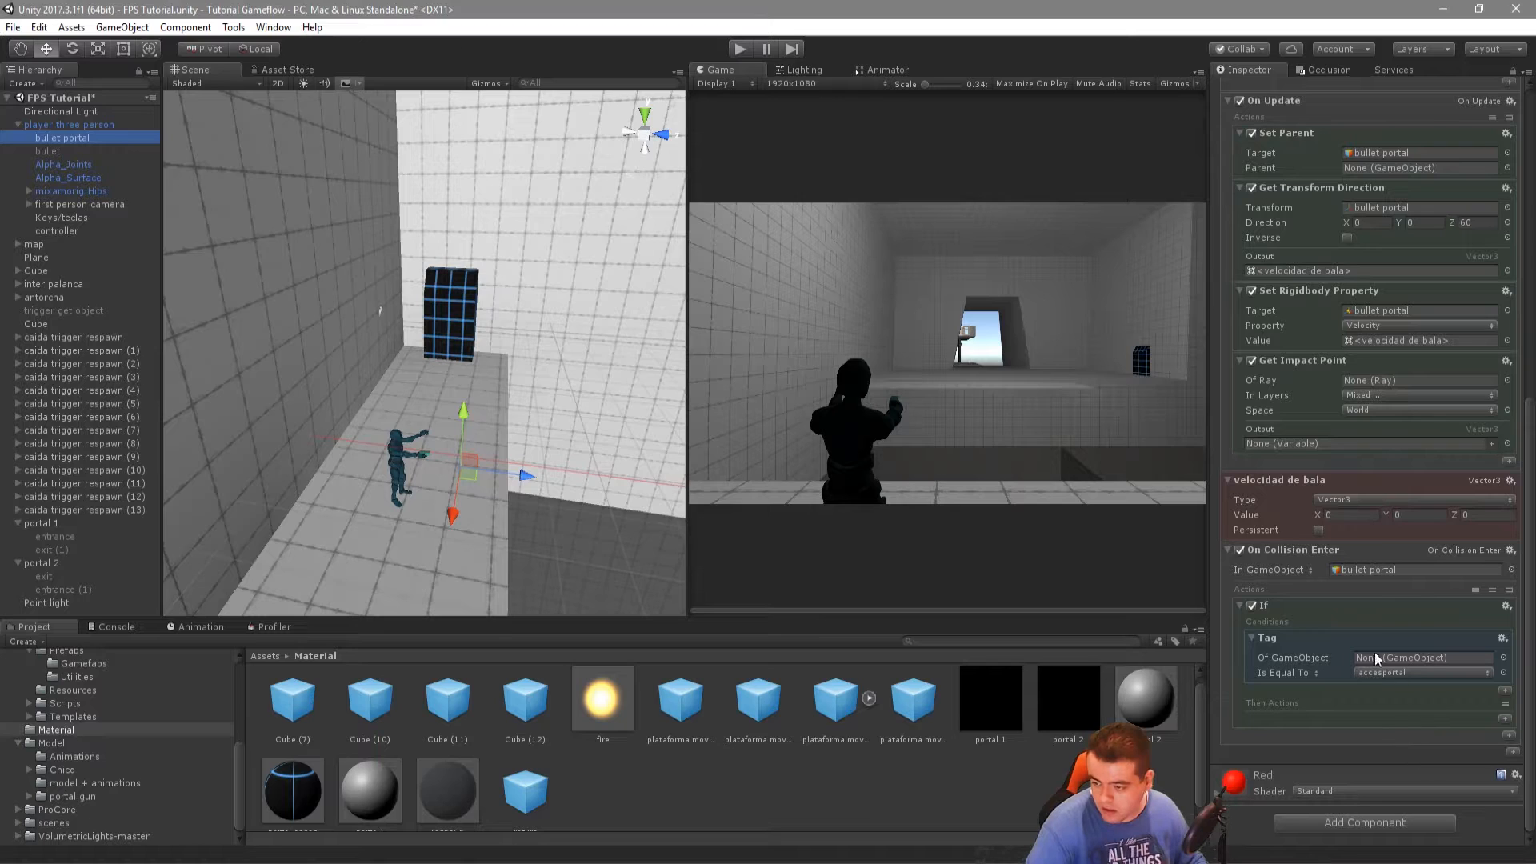
click(1473, 589)
drag(1274, 624, 1421, 743)
scroll(1415, 760, down, 3)
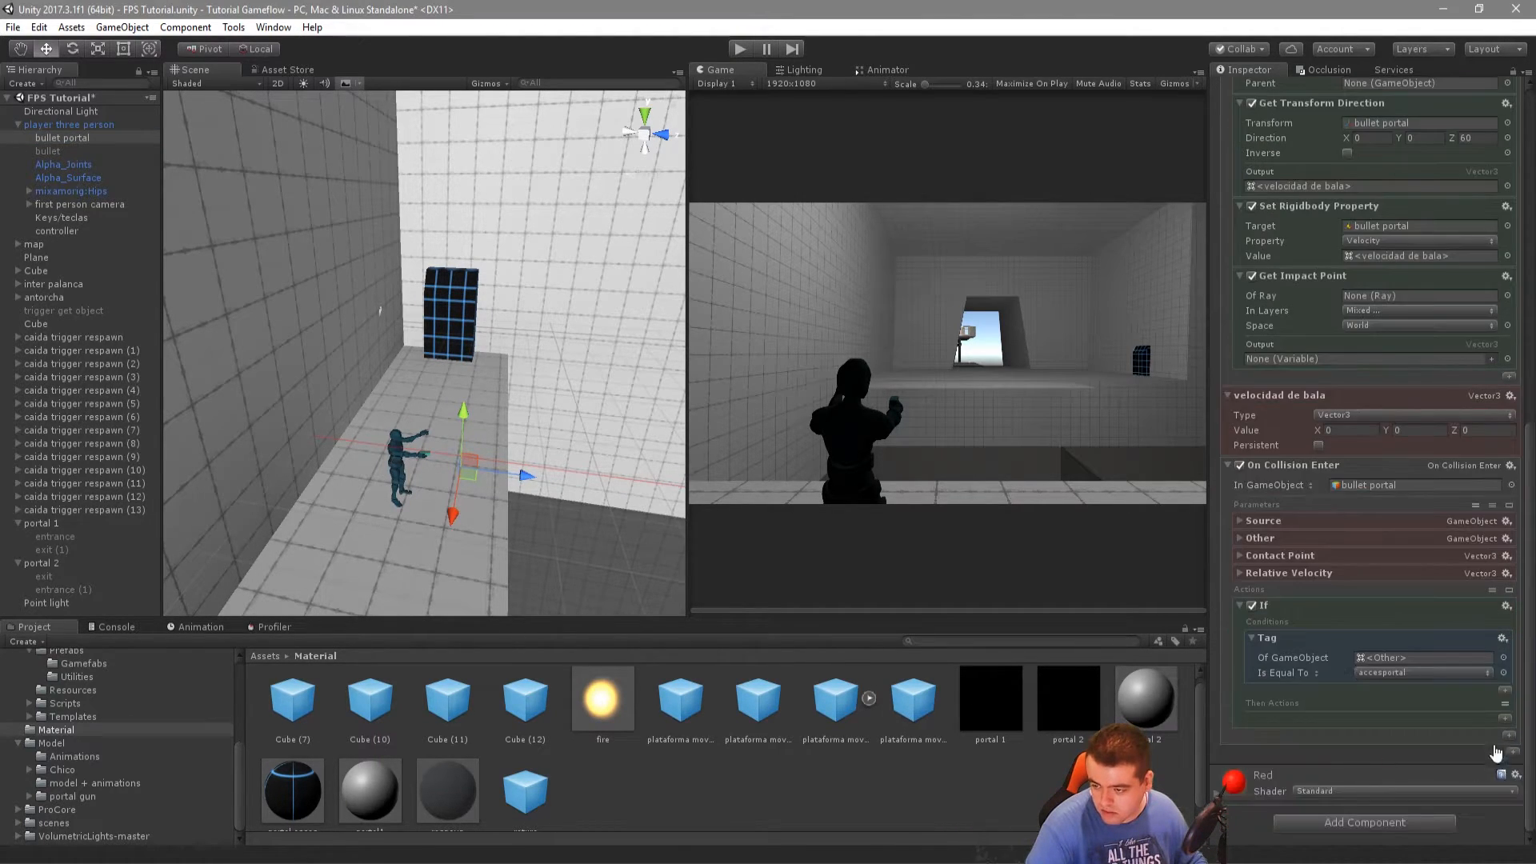
Add an Activate GameObjects In List action to the If's Then Actions and assign portal 1's List to it
click(1504, 719)
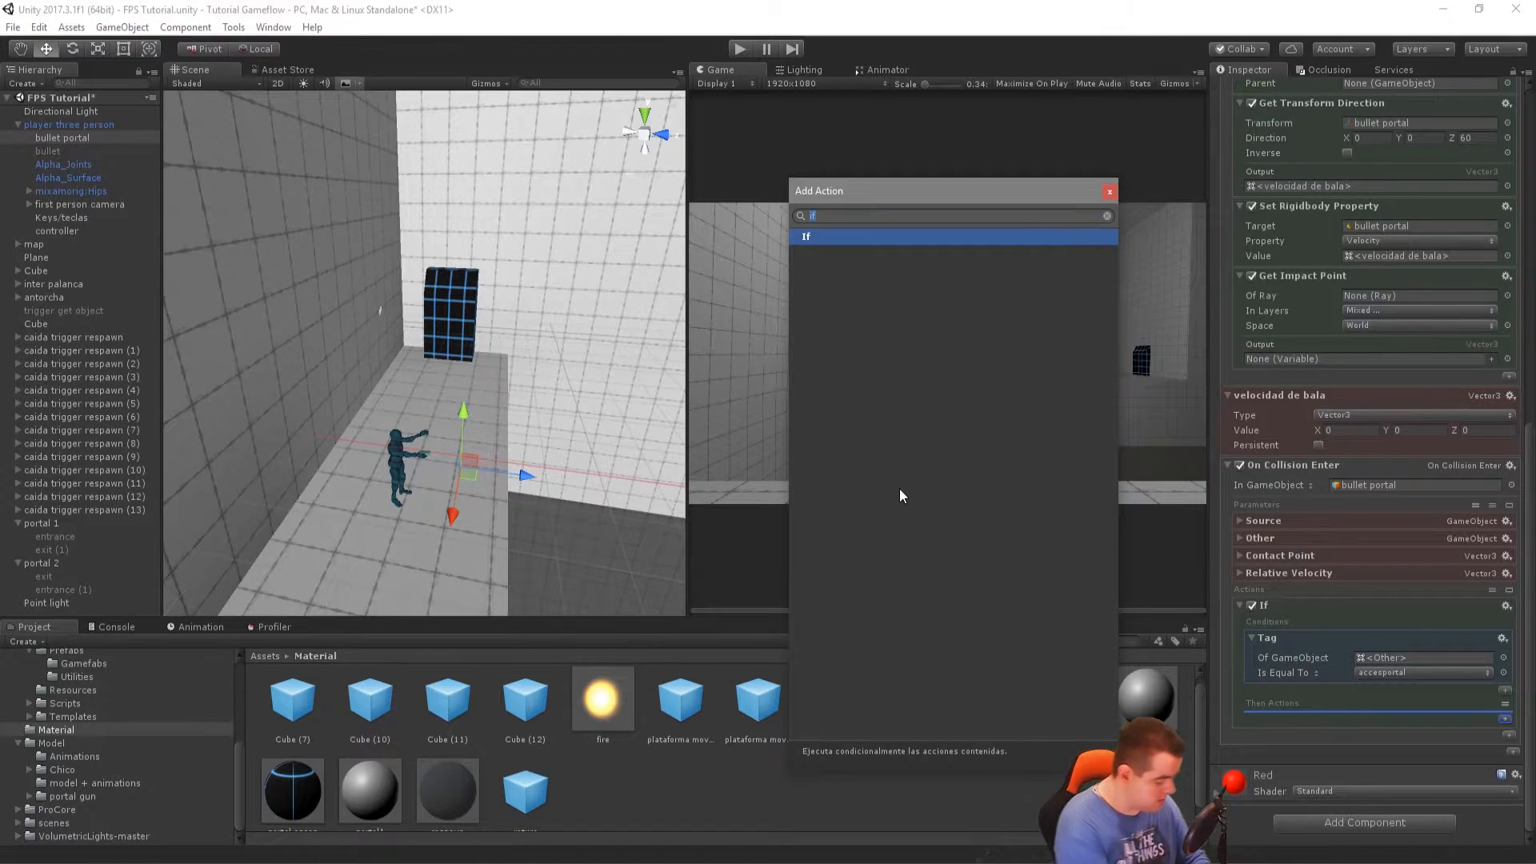
text(game)
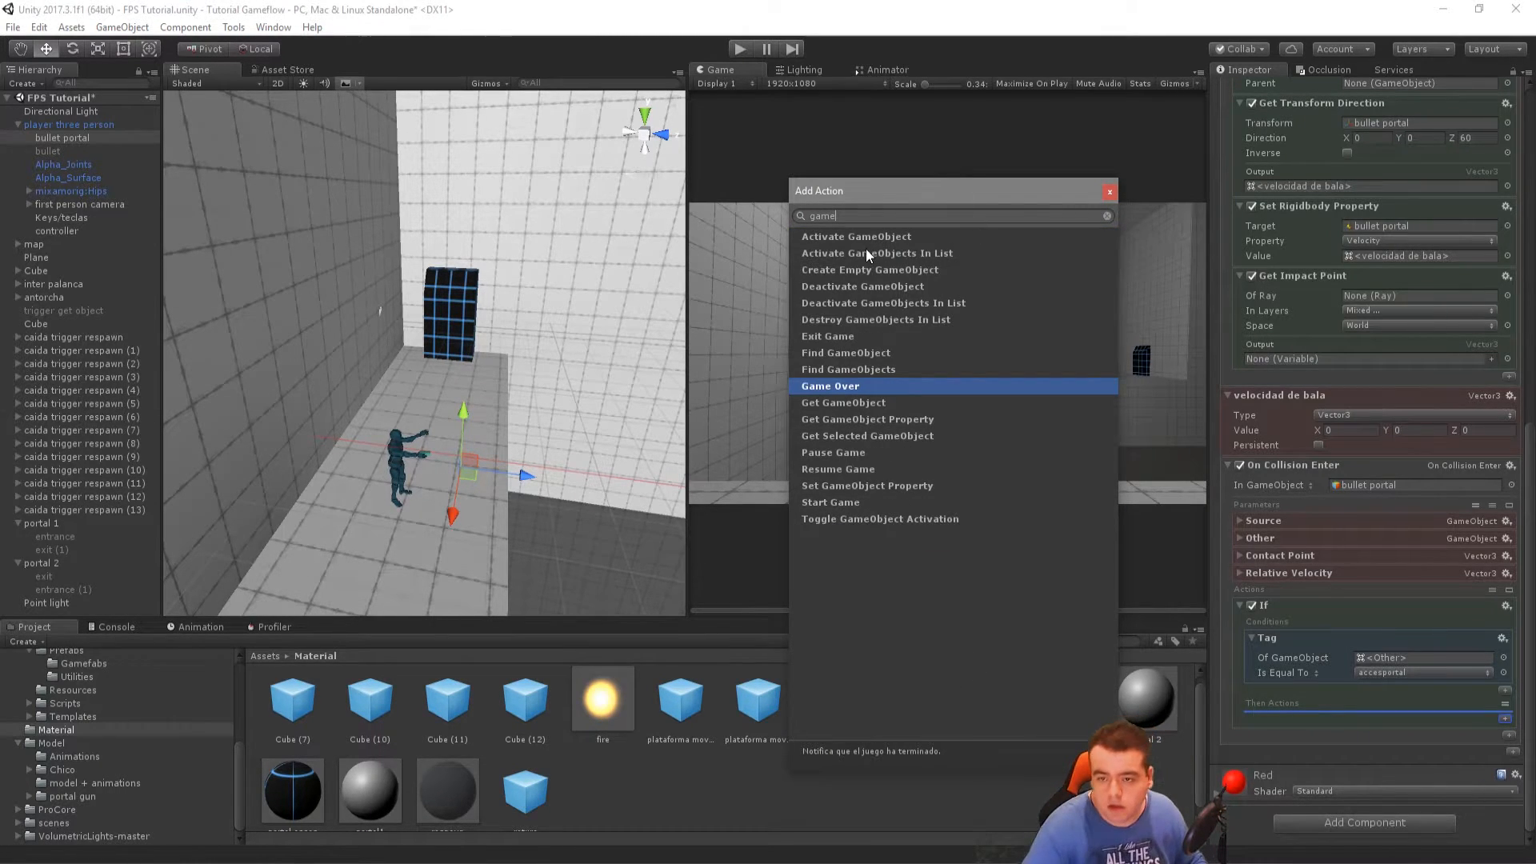
double_click(855, 253)
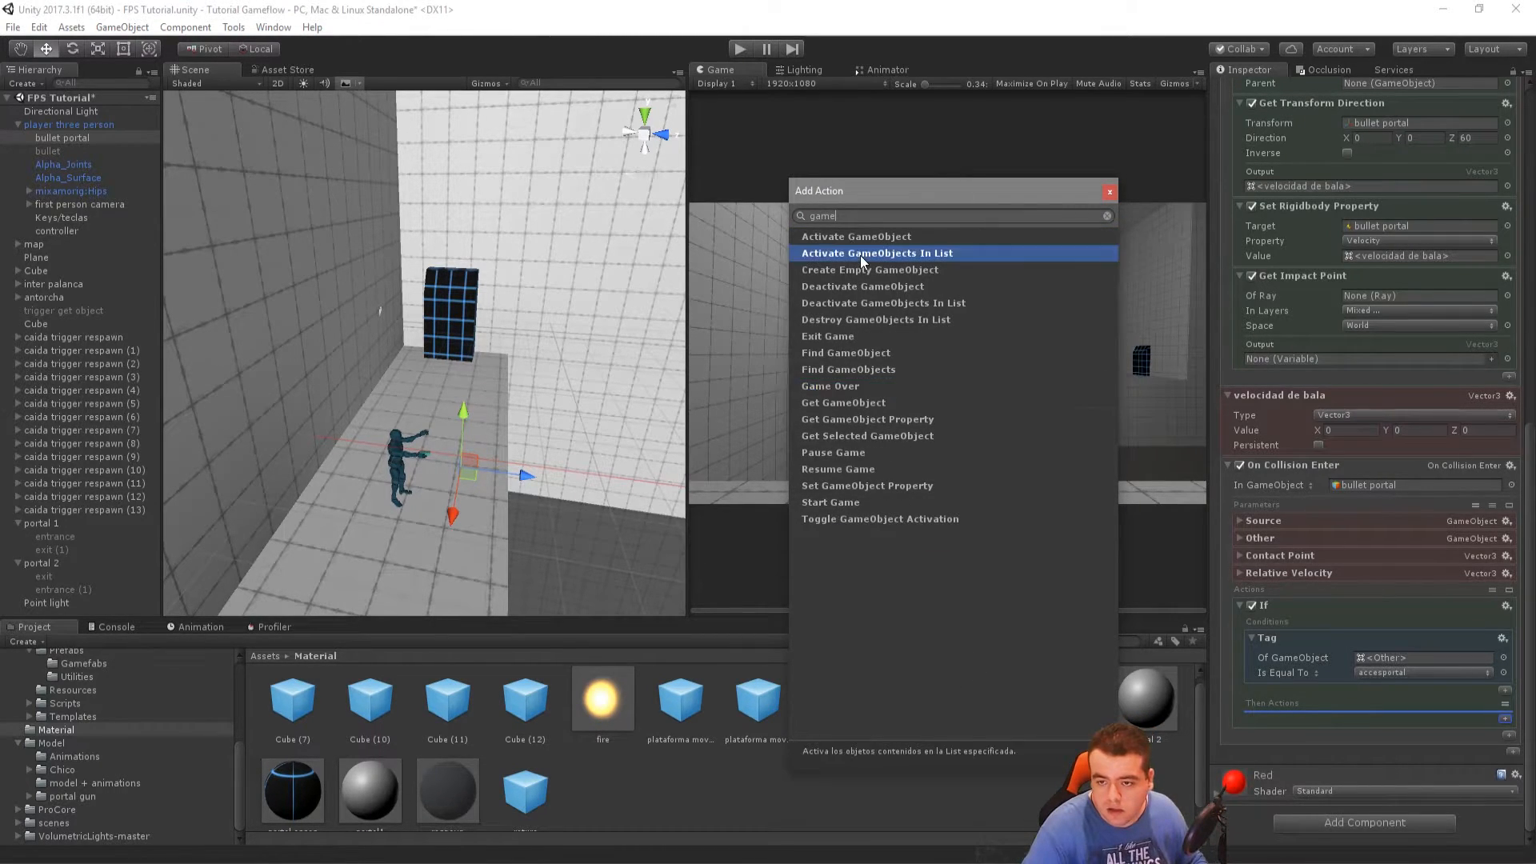
click(1110, 194)
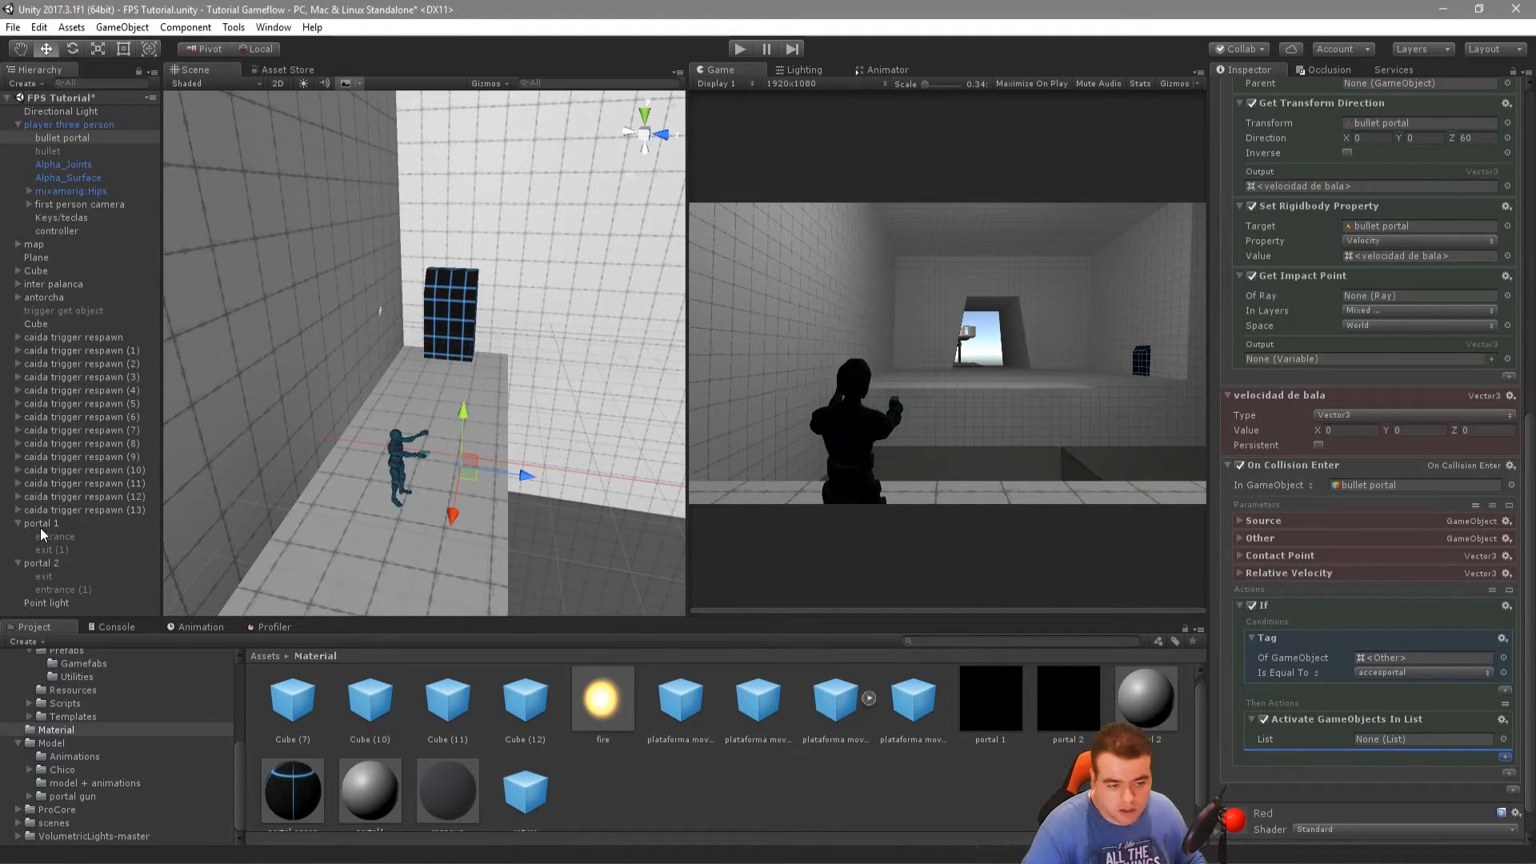
drag(42, 525, 1450, 741)
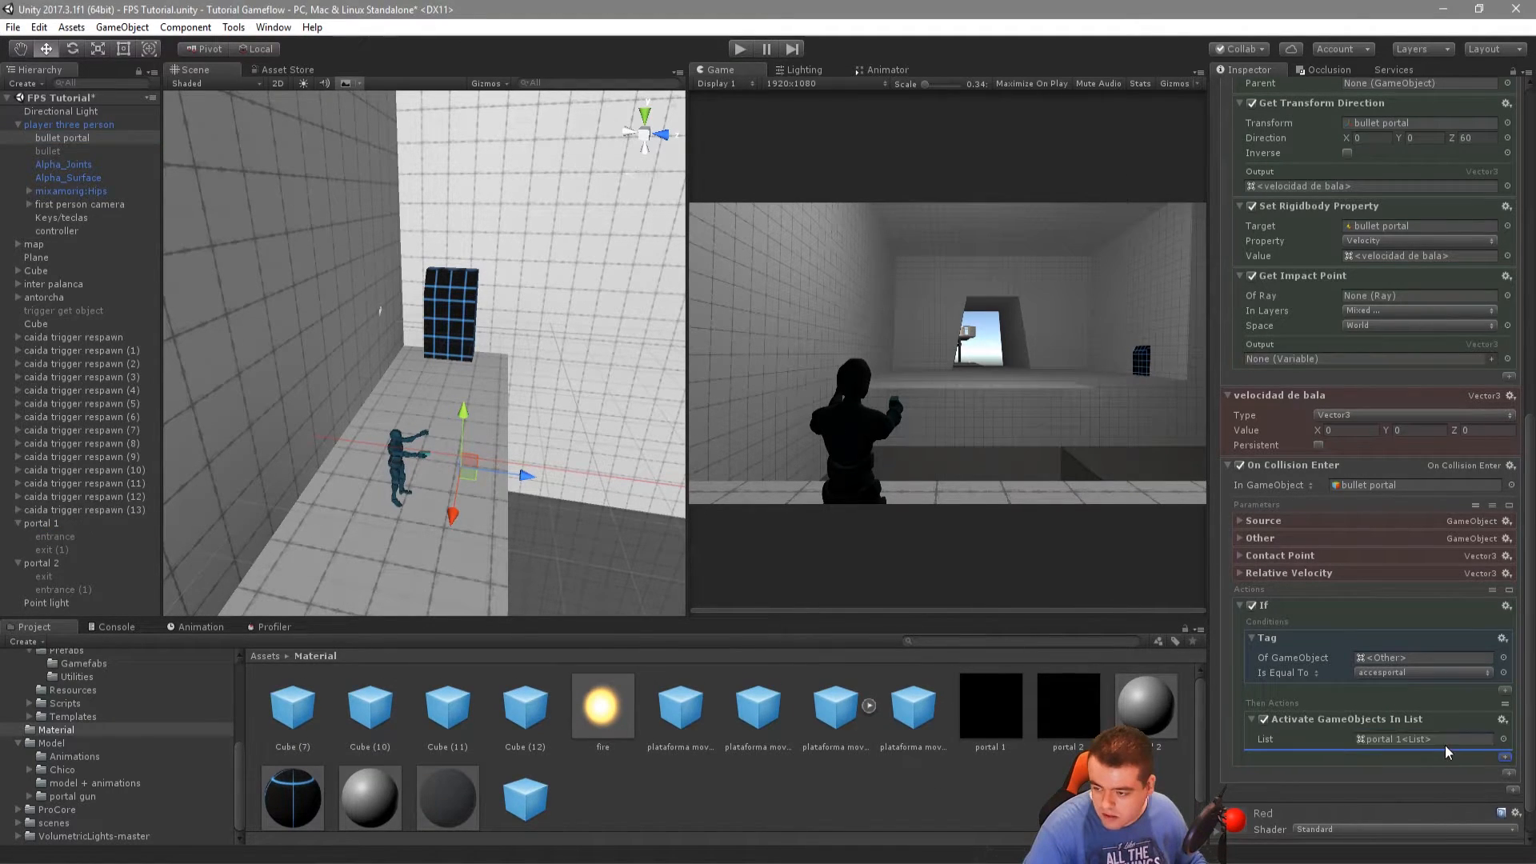
Add an On Start block with a Wait action to portal 1's GameFlow
click(40, 522)
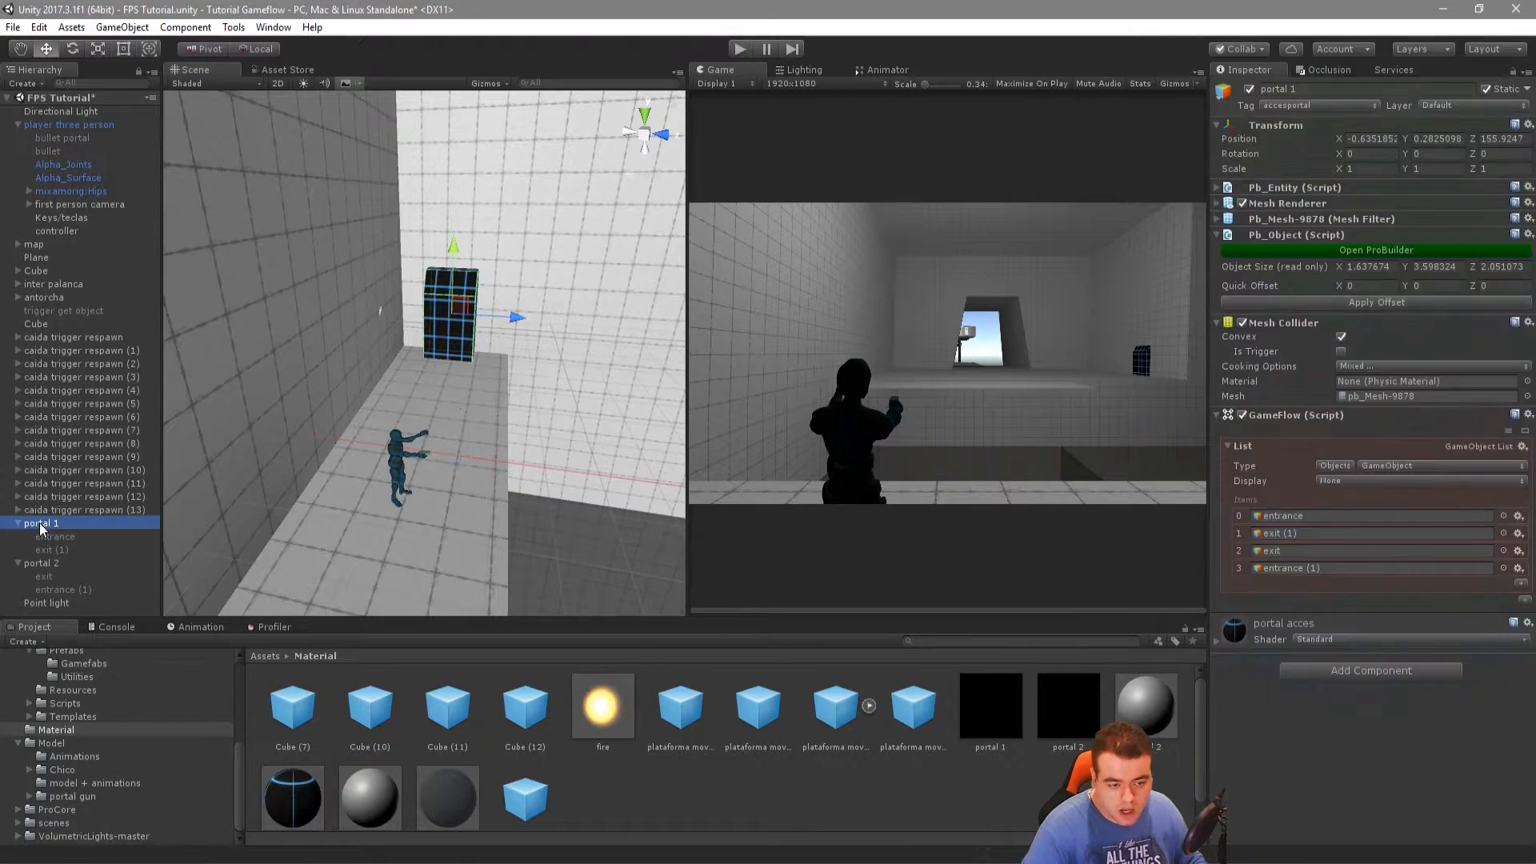
click(1524, 600)
scroll(852, 348, up, 9)
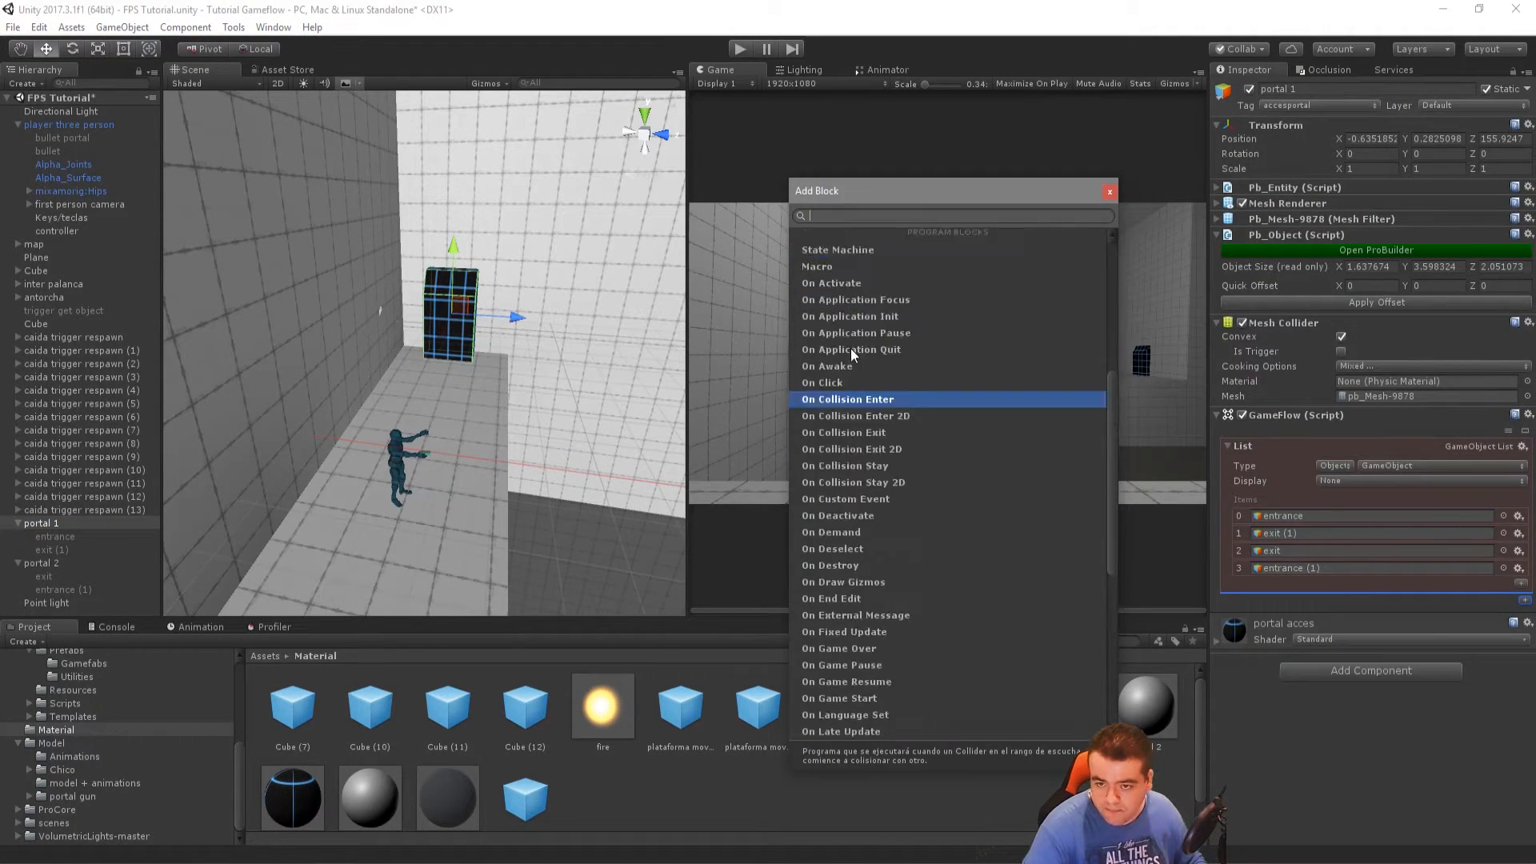
click(832, 254)
click(1520, 632)
text(wait)
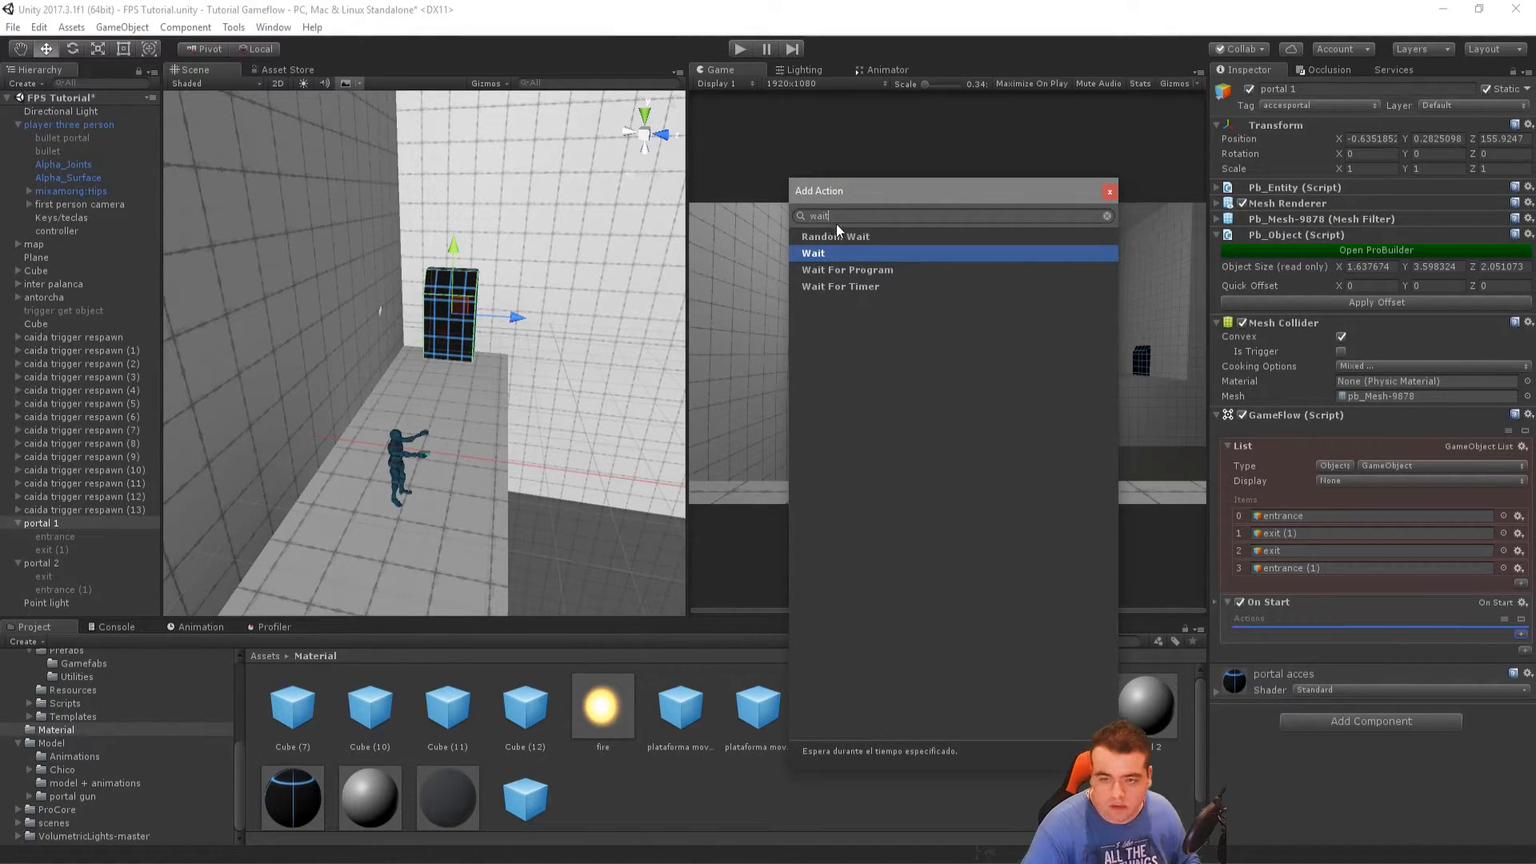
click(837, 254)
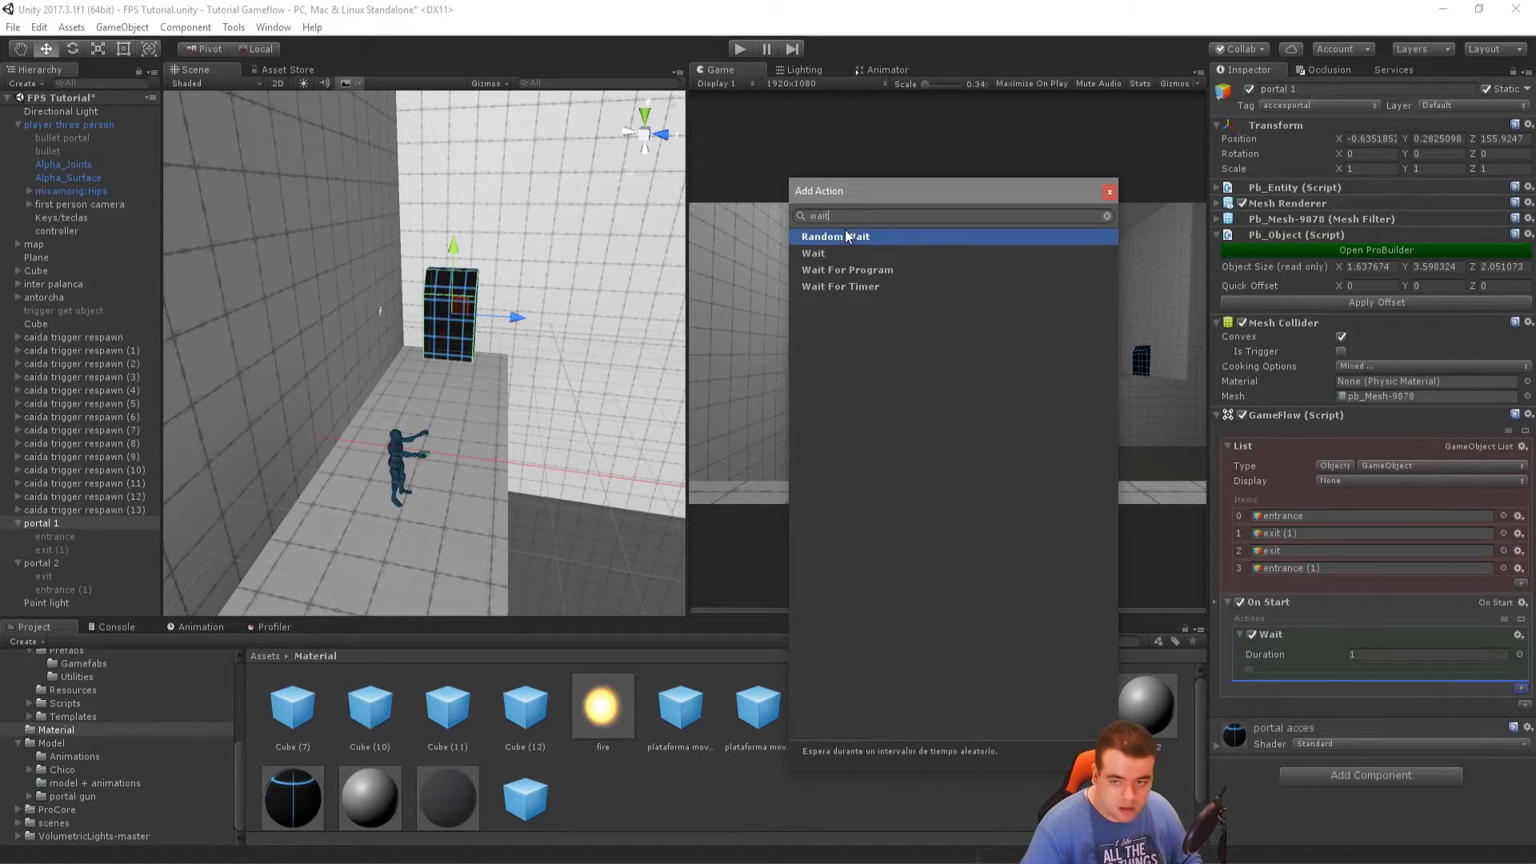
Add a Loop action to portal 1's On Start block and move the Wait action inside it
key(BackSpace)
key(BackSpace)
key(BackSpace)
key(BackSpace)
text(loop)
click(828, 243)
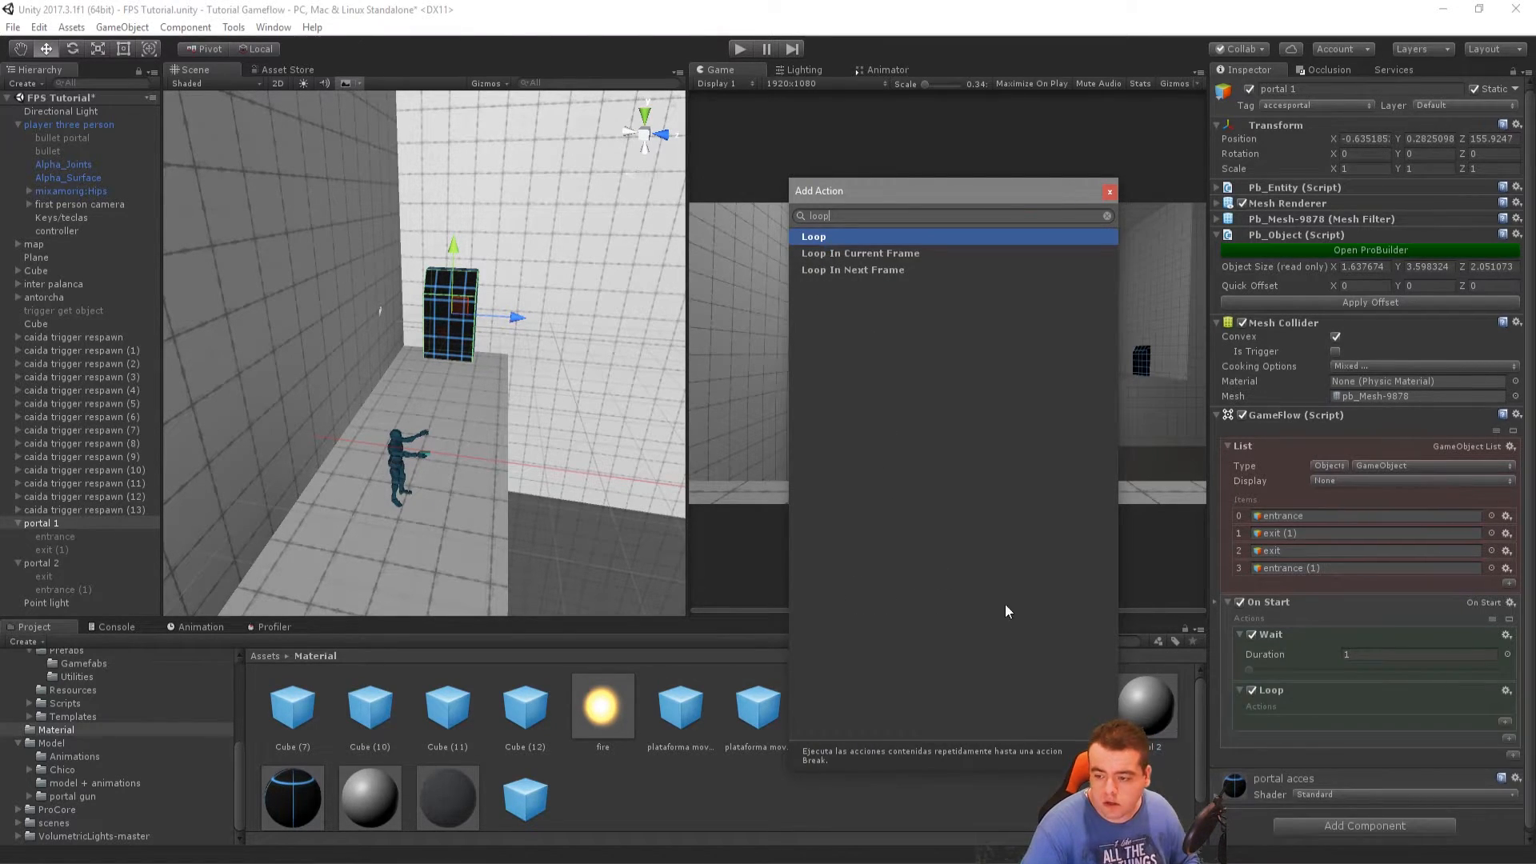
click(1309, 632)
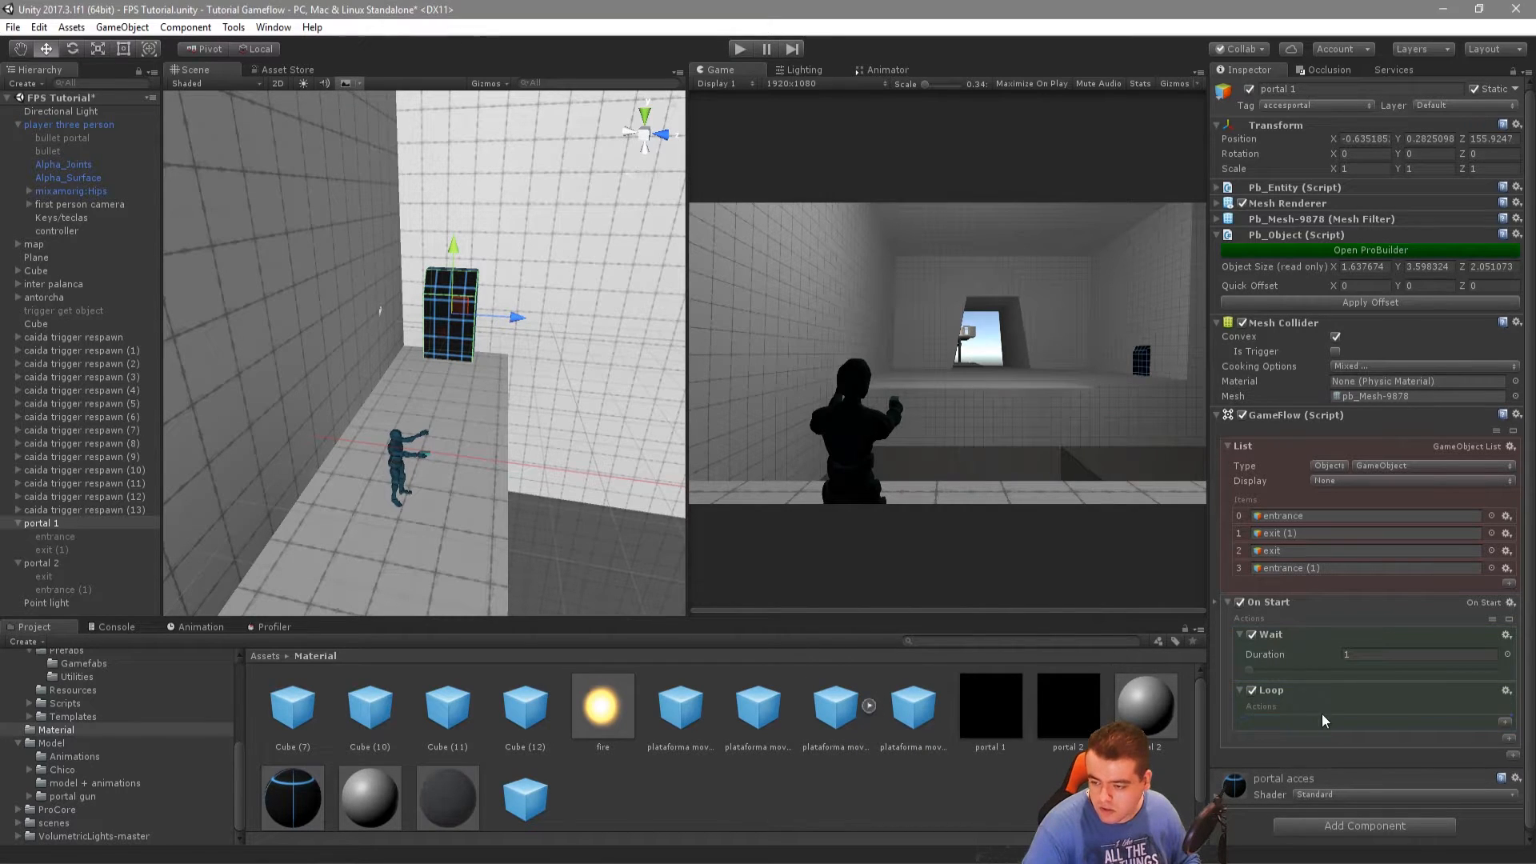
drag(1314, 723, 1315, 718)
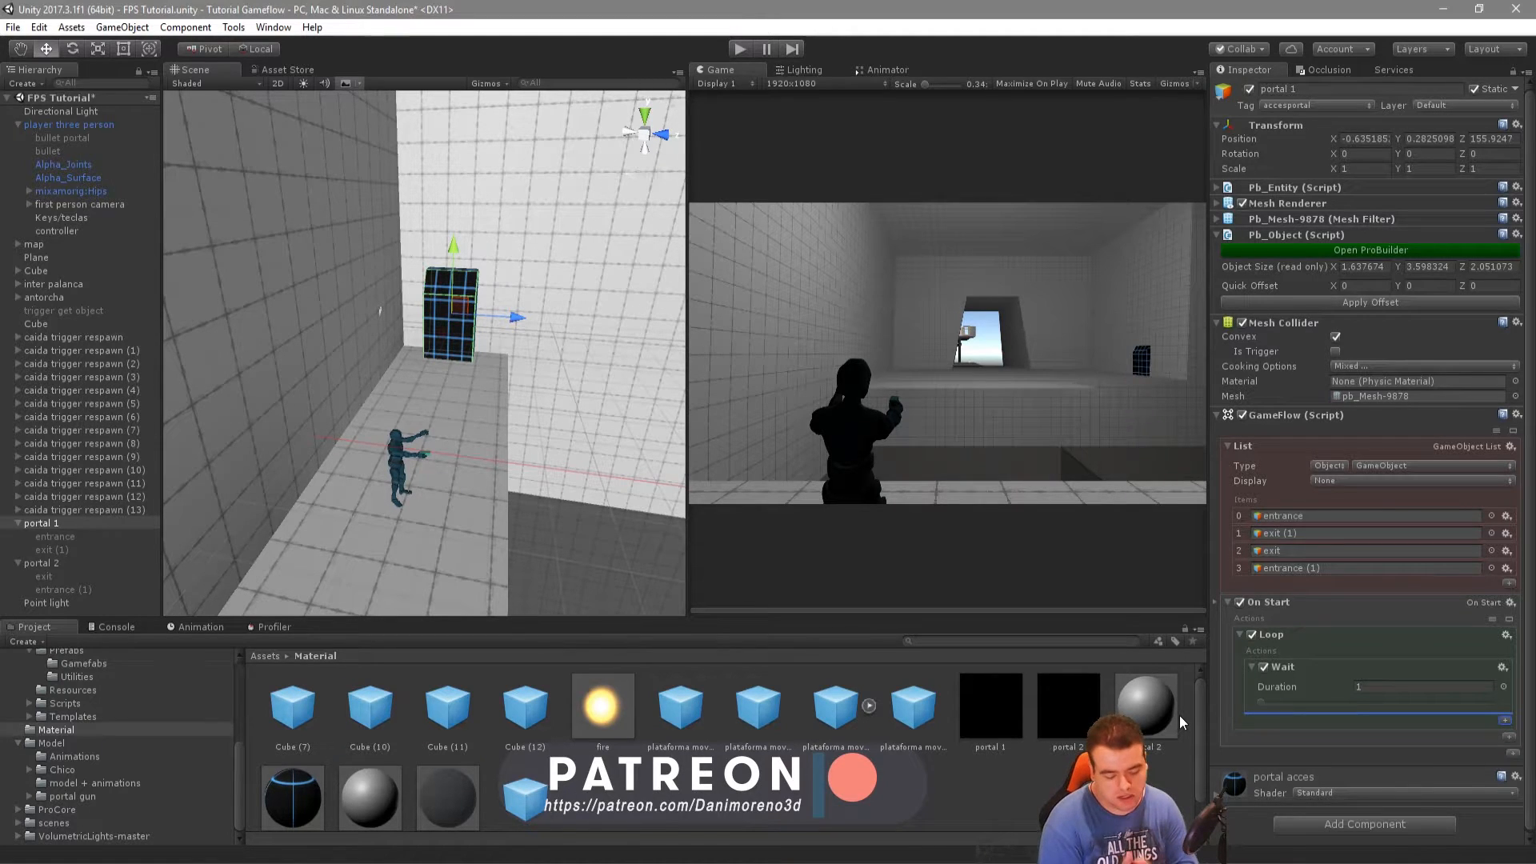
Set the duration of the Wait action inside portal 1's Loop to 10
click(1414, 686)
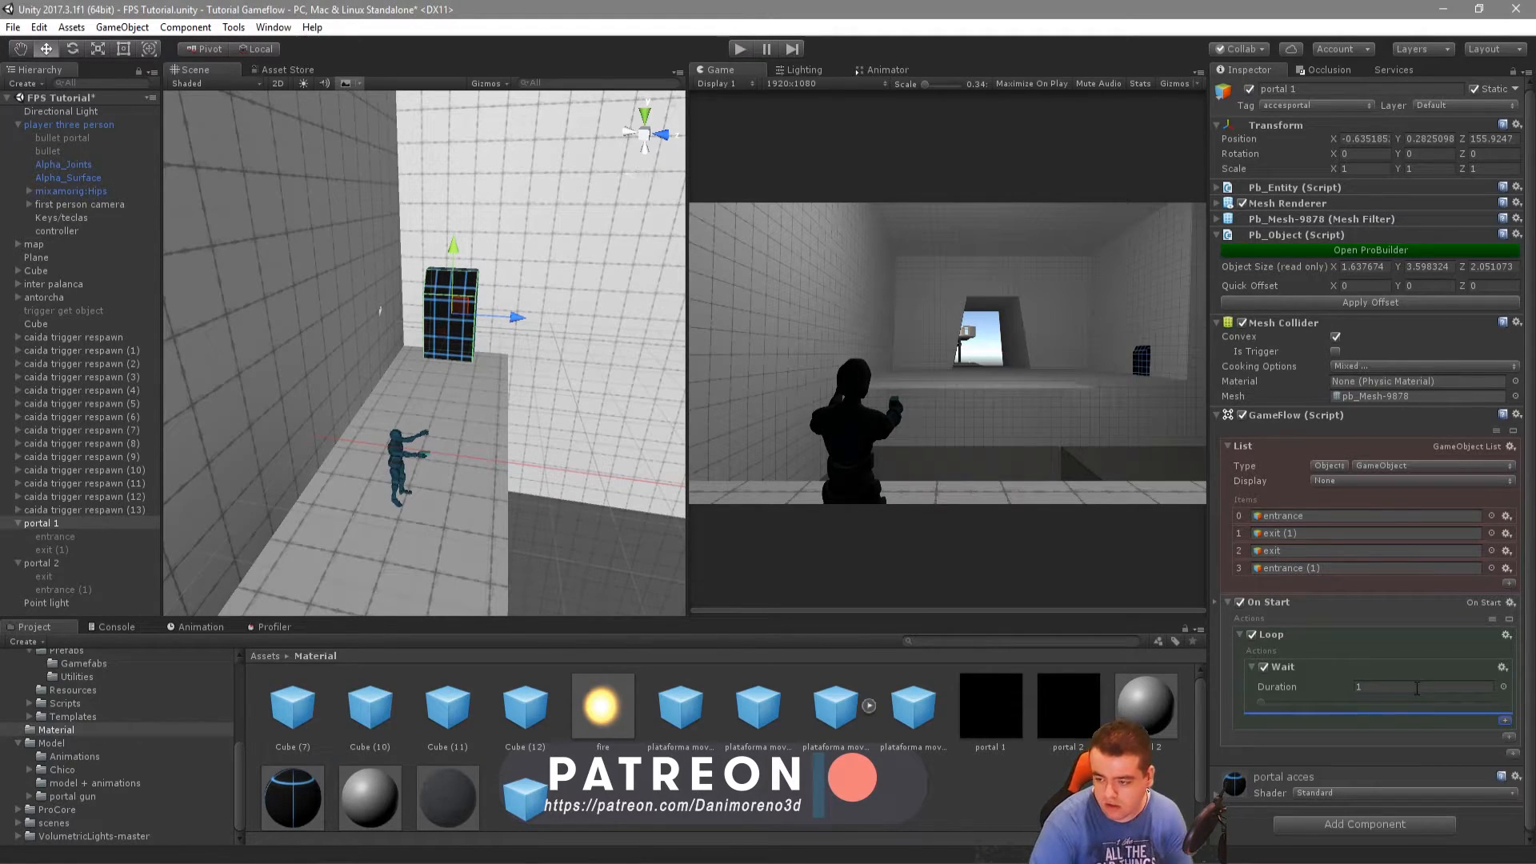
text(5)
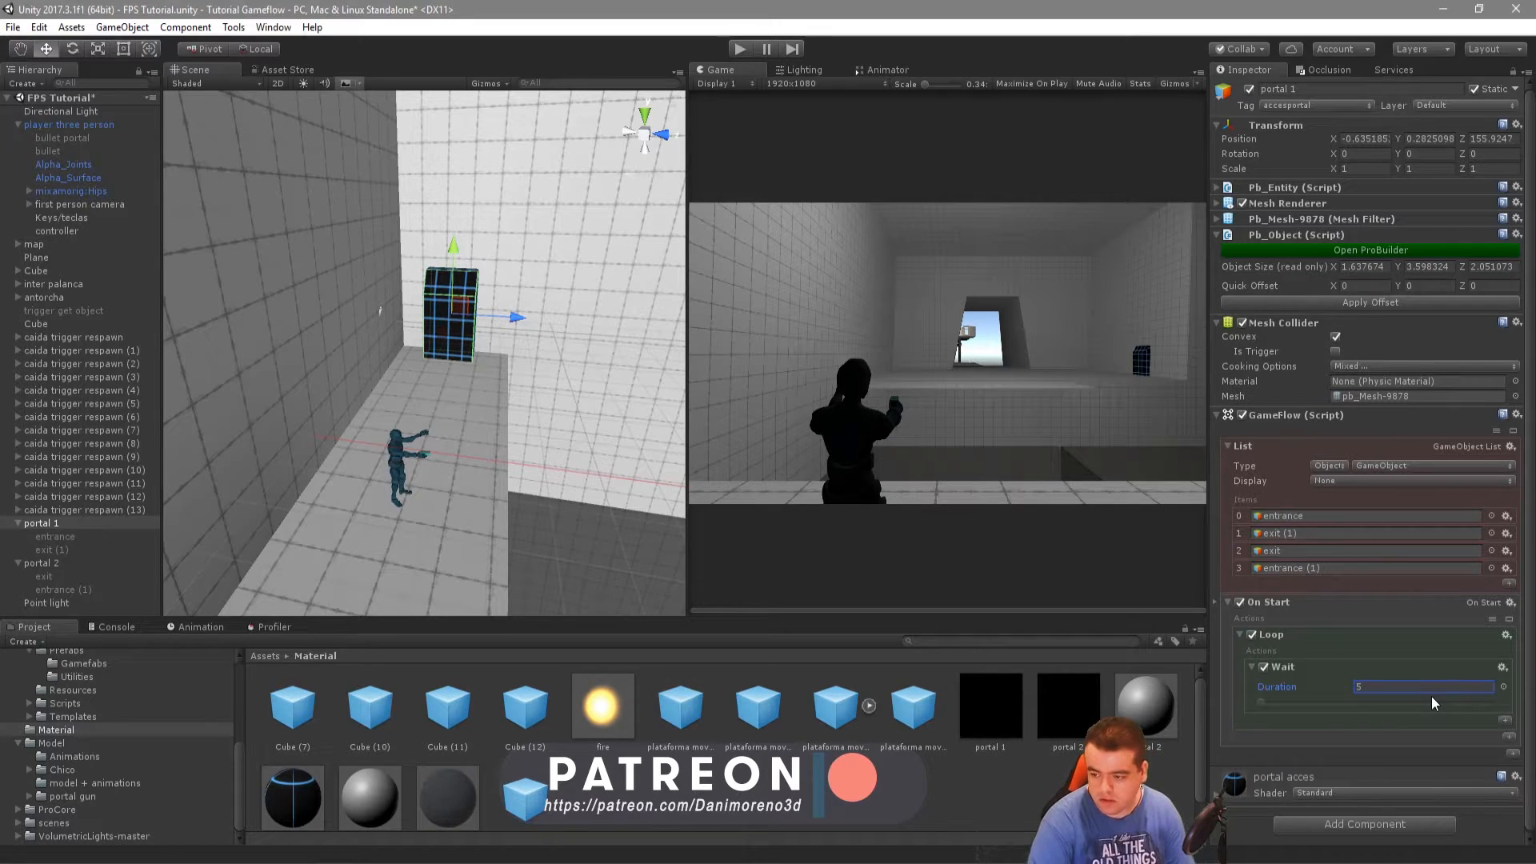
text(10)
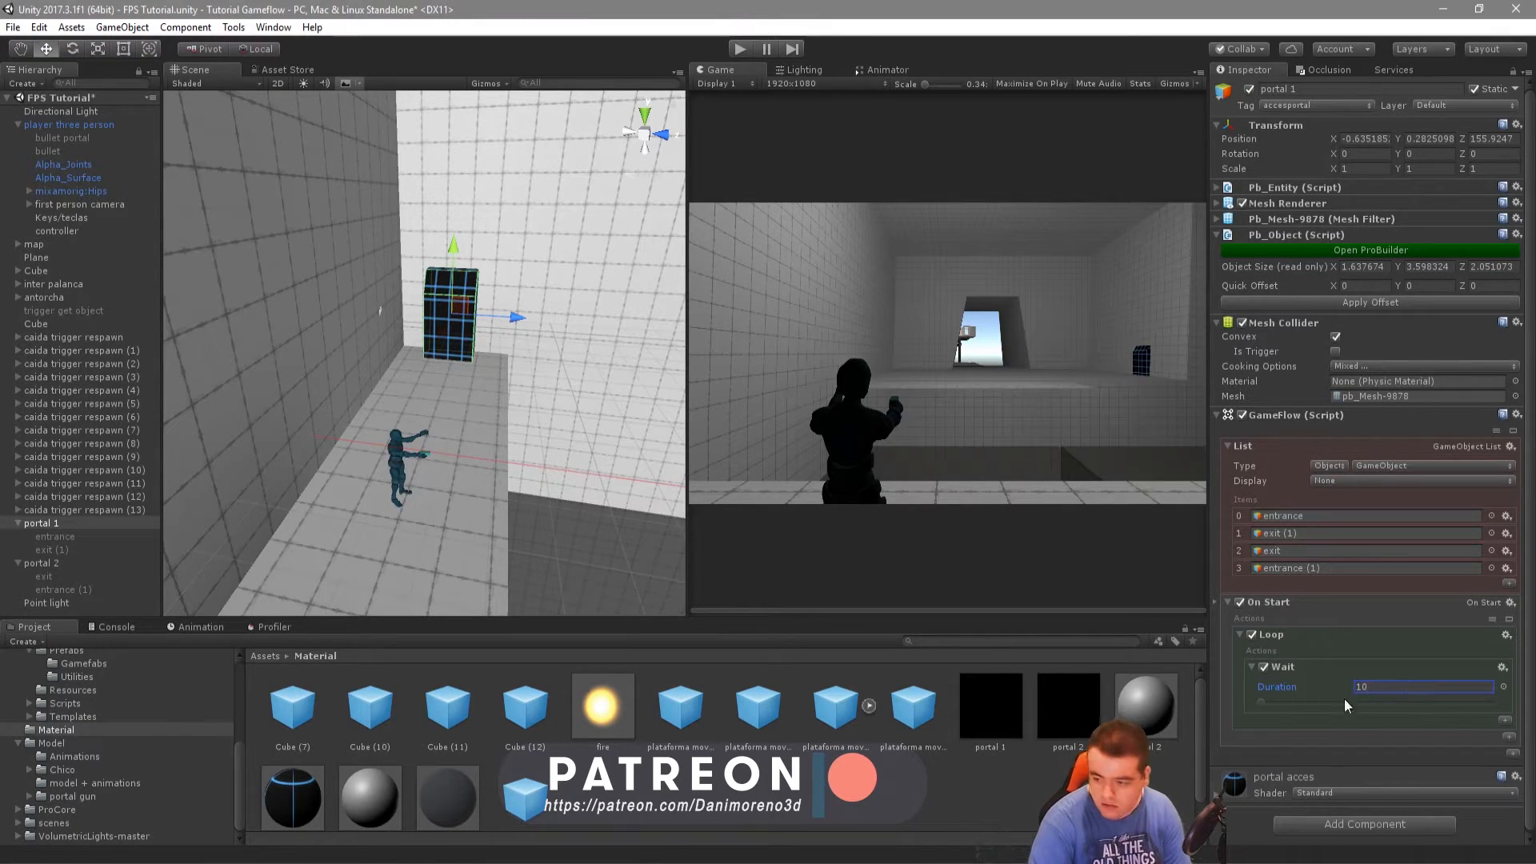
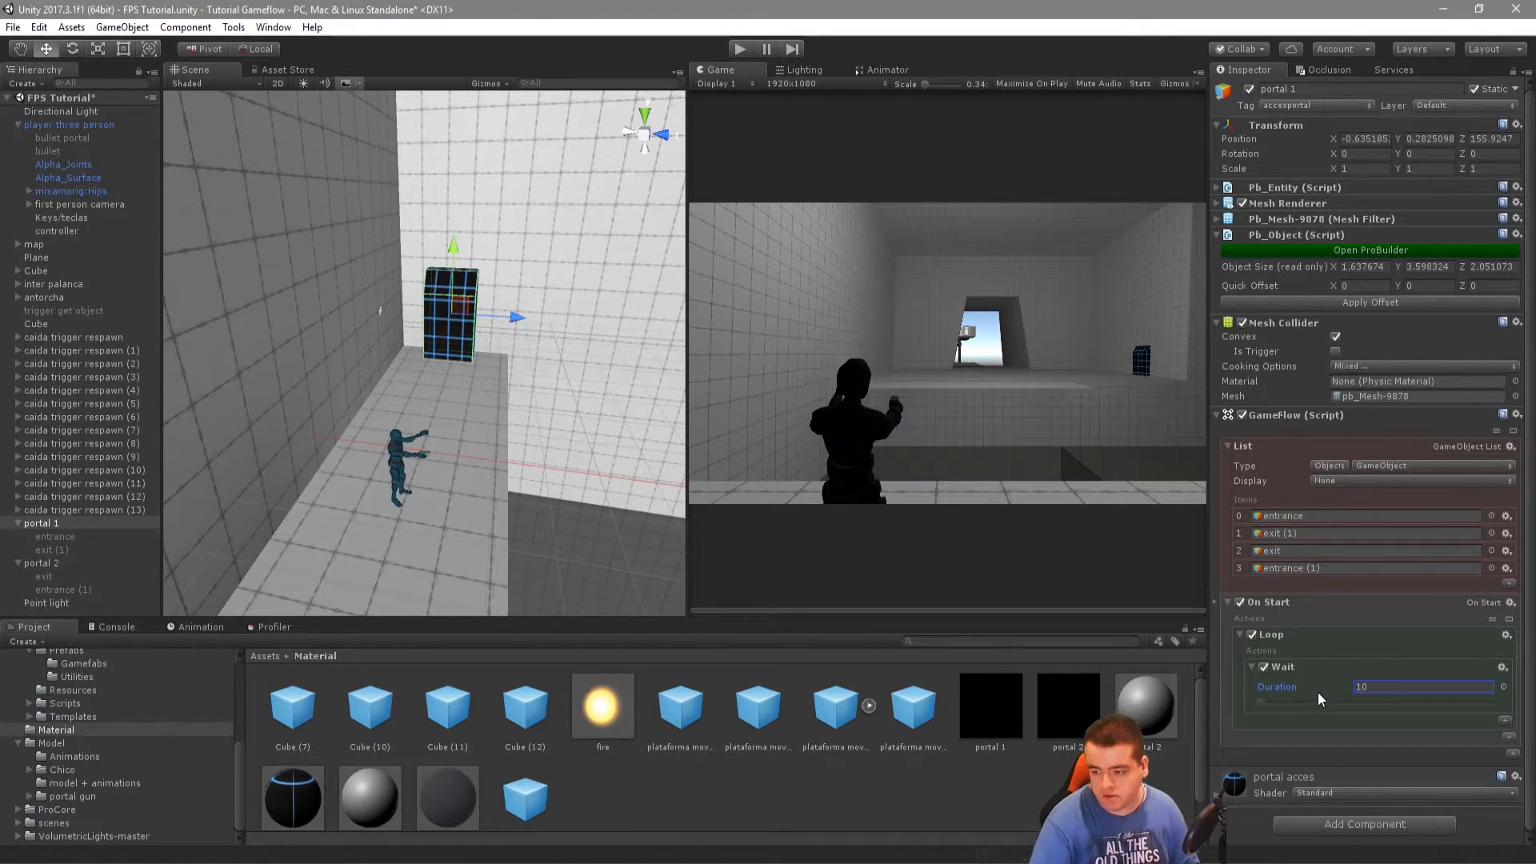
Open the action chooser for adding another action inside portal 1's Loop
click(1504, 719)
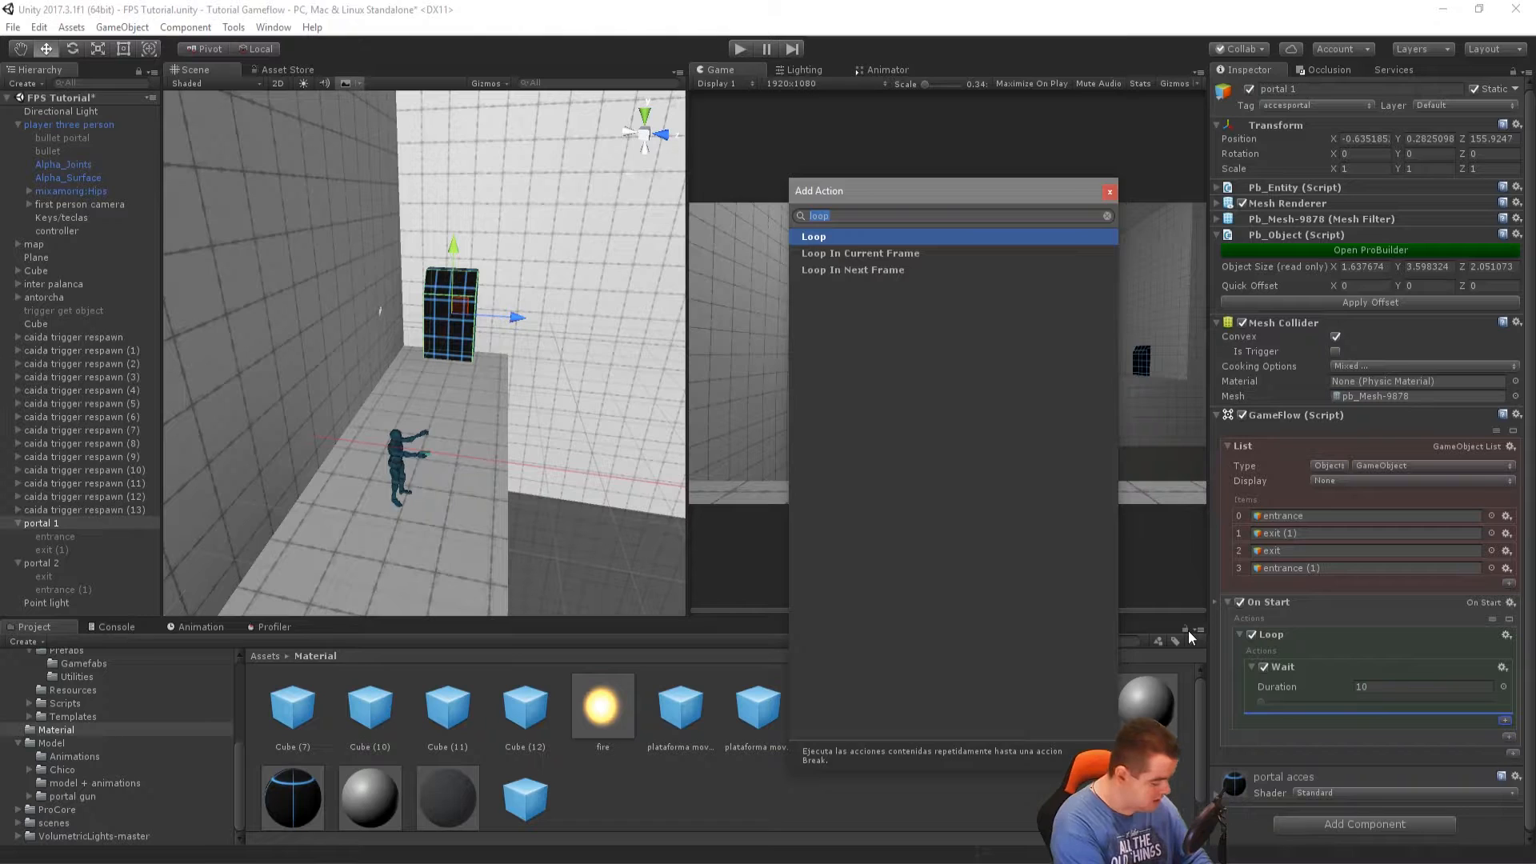
Add a Deactivate GameObjects In List action after the Wait in portal 1's On Start loop
text(game)
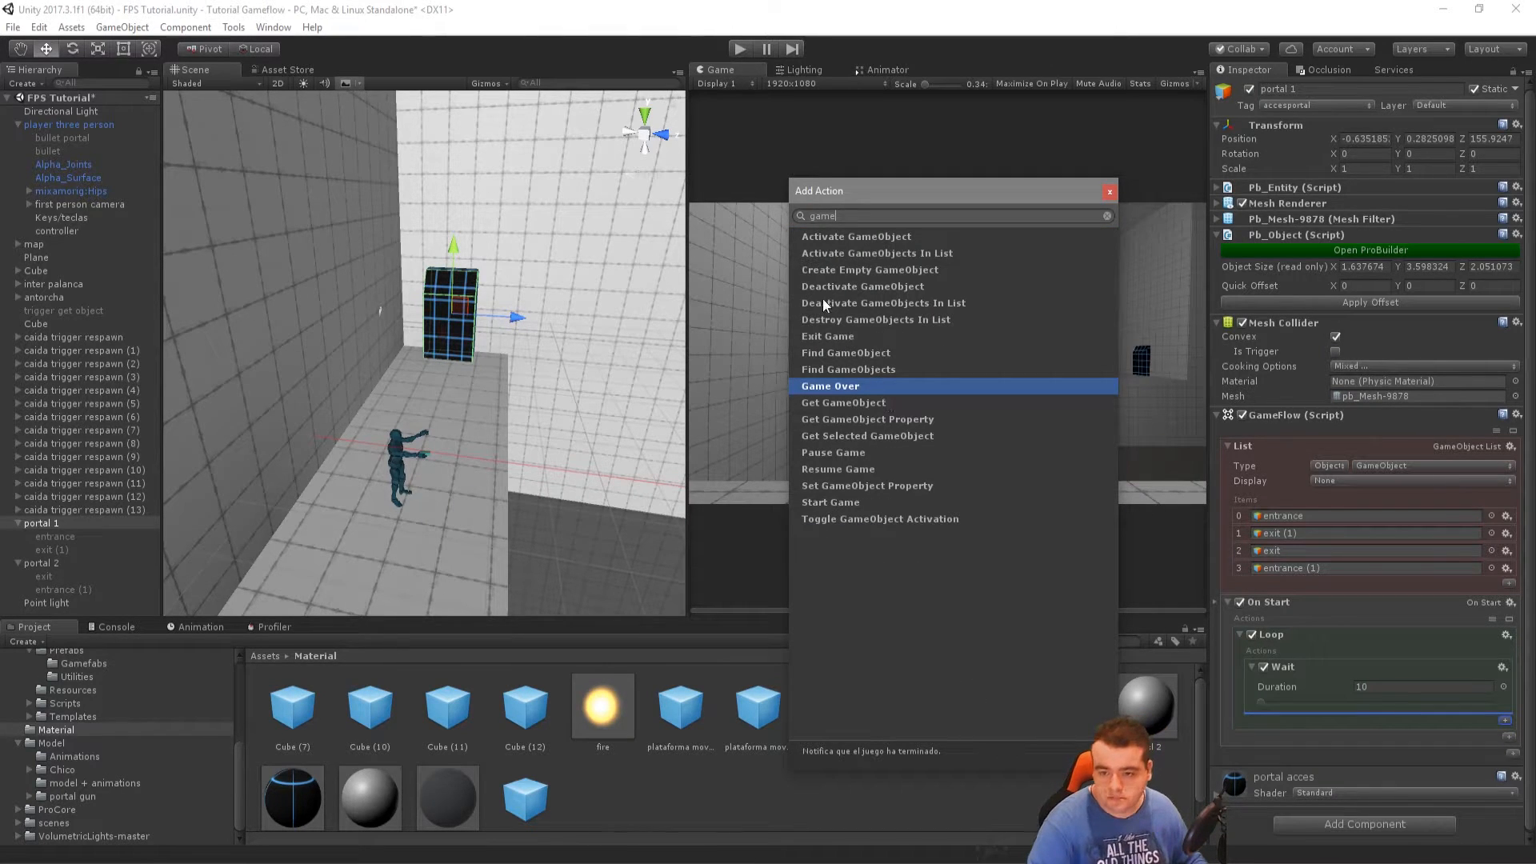
click(934, 303)
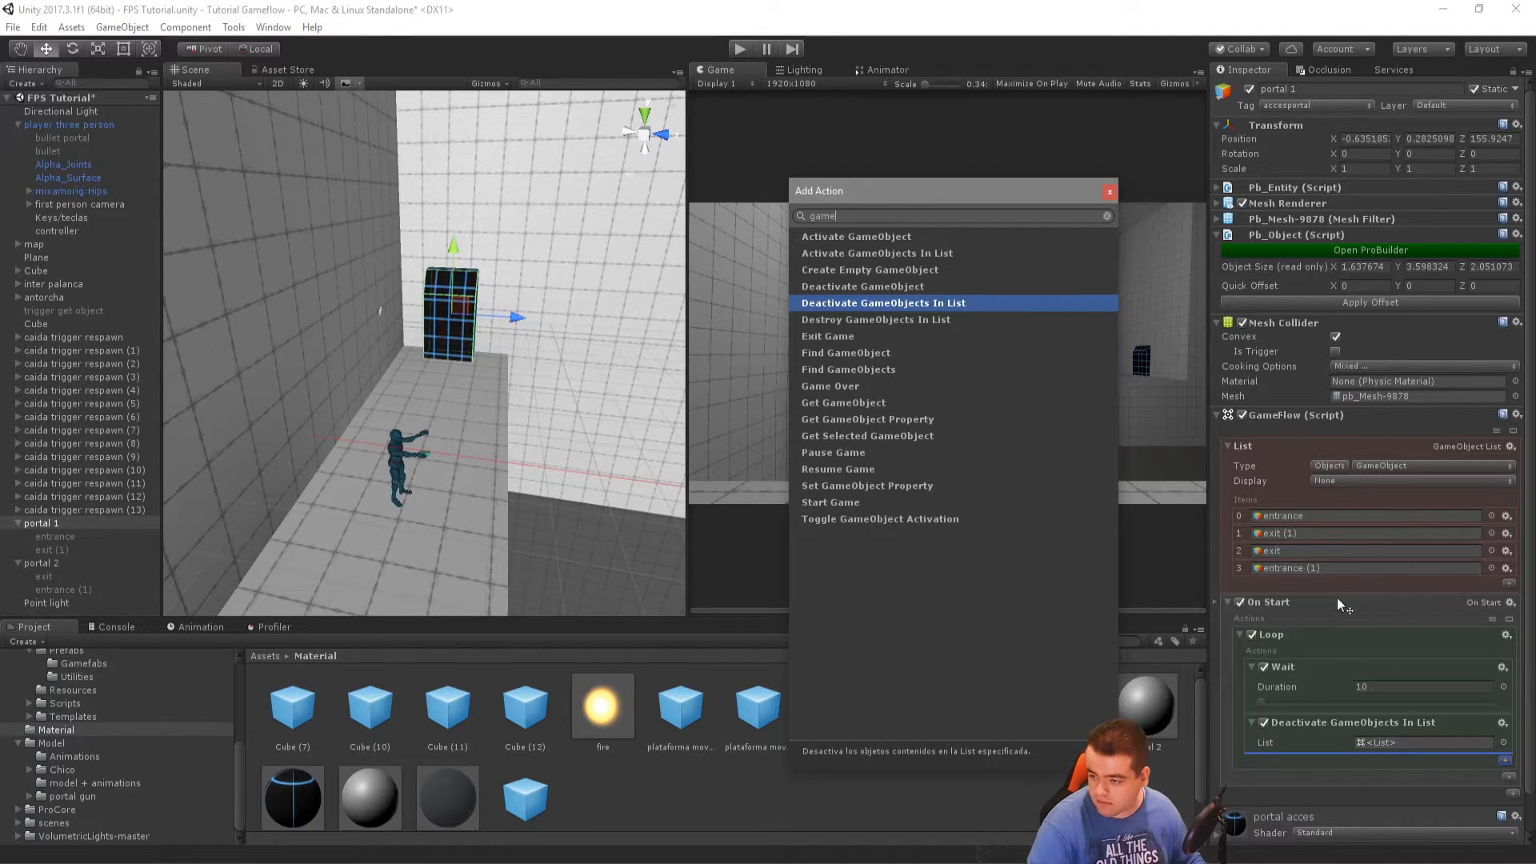
click(1109, 192)
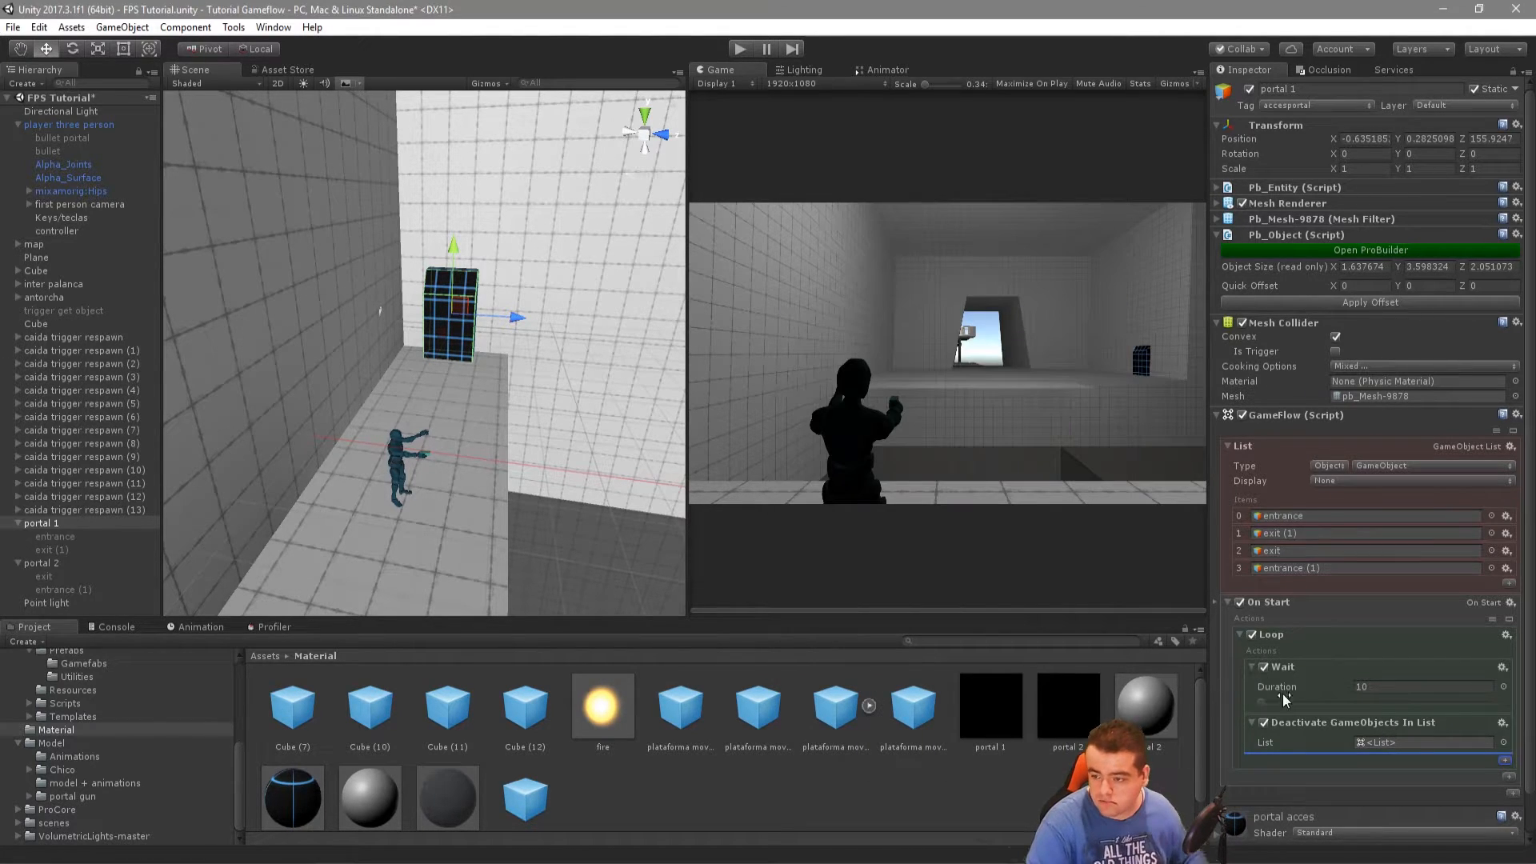
Review bullet portal's On Collision Enter actions and play-test firing with portal 1 selected, ending the test run
click(74, 137)
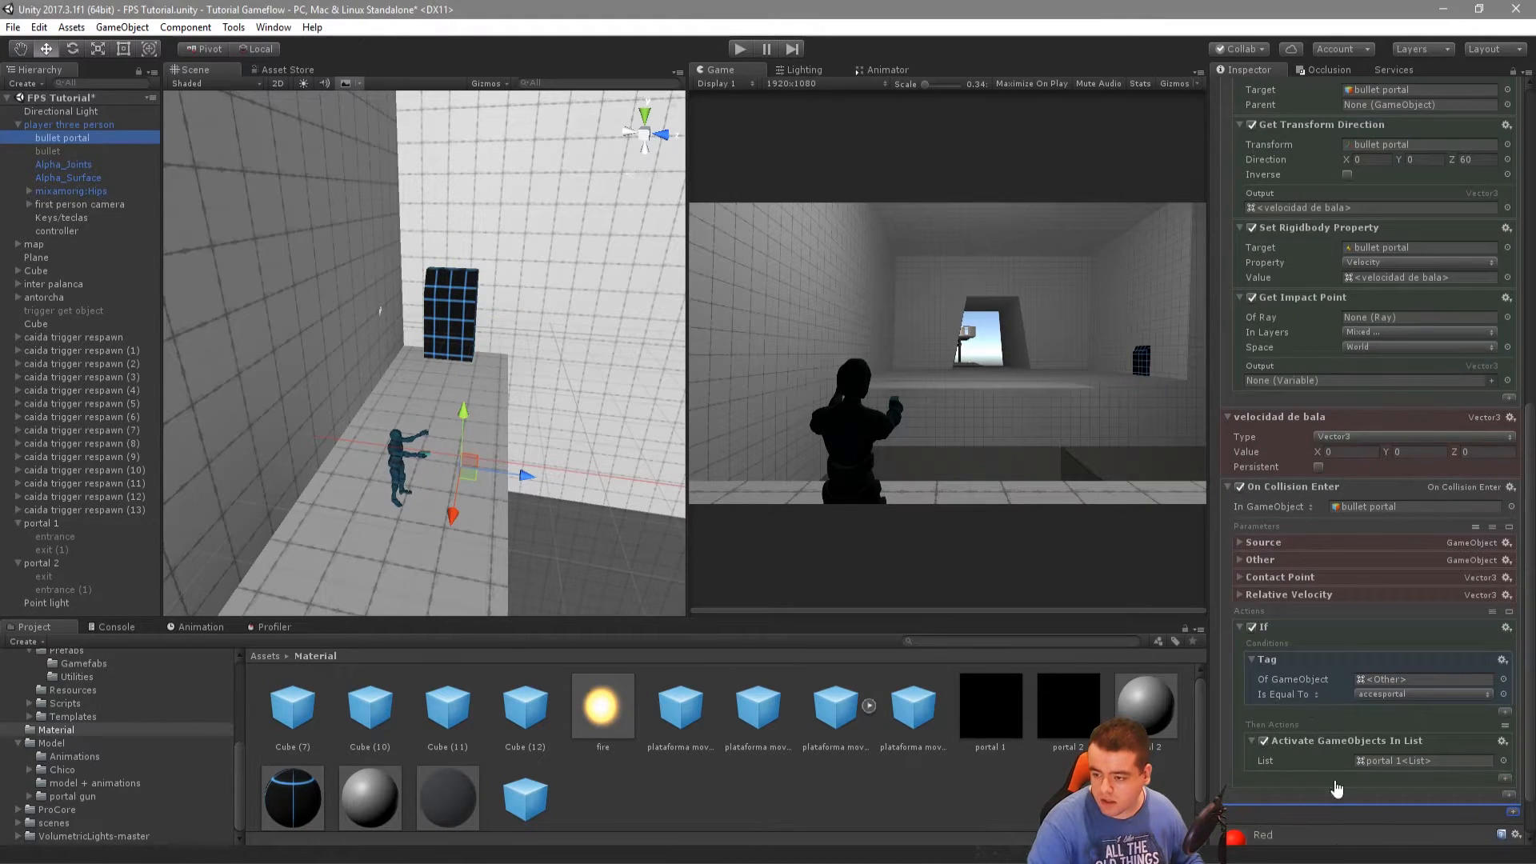
scroll(1311, 698, down, 1)
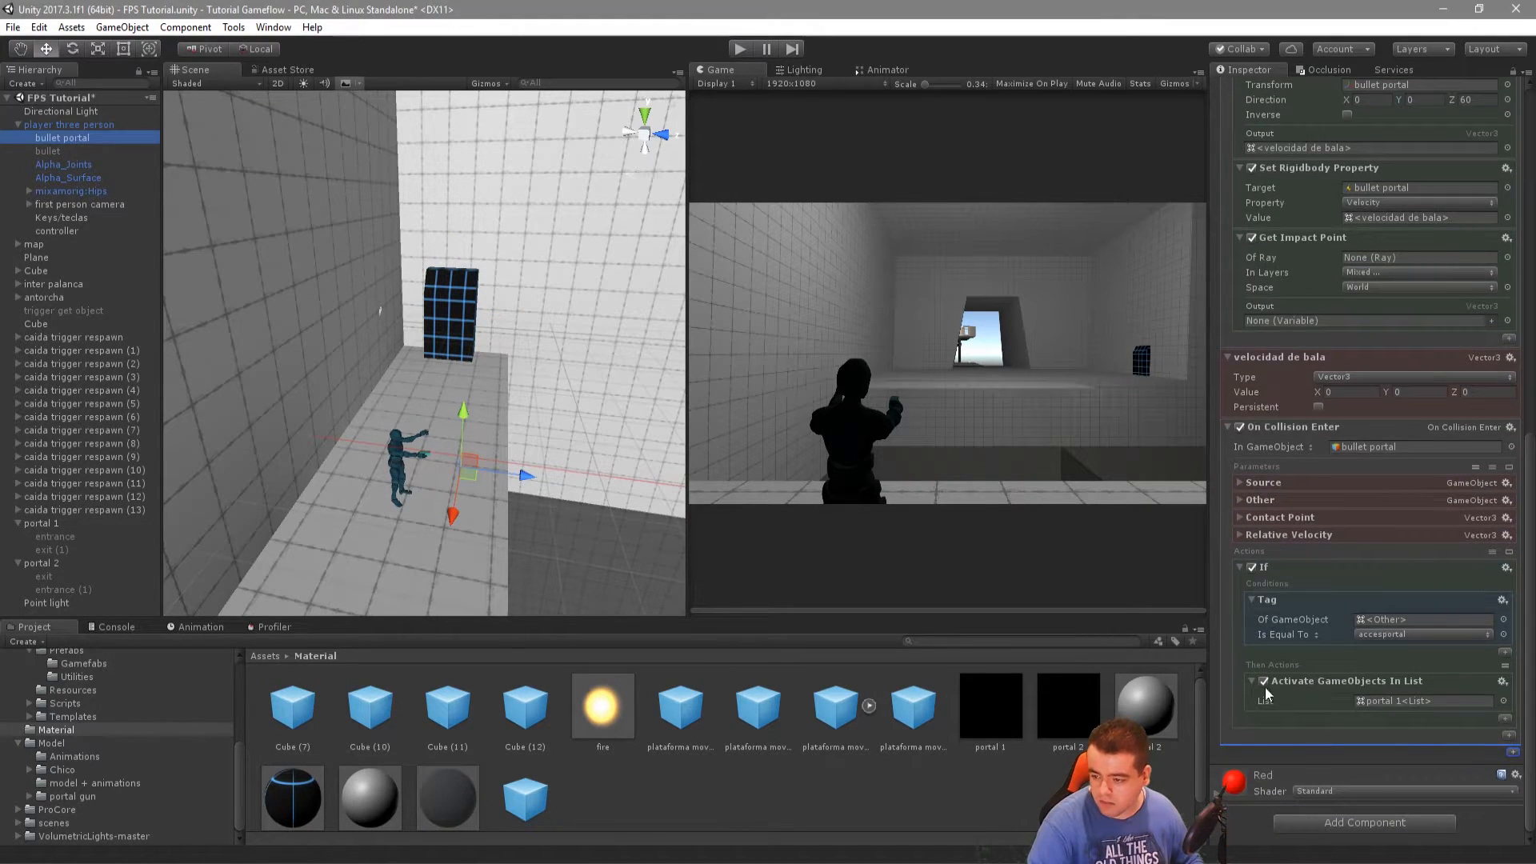
click(739, 50)
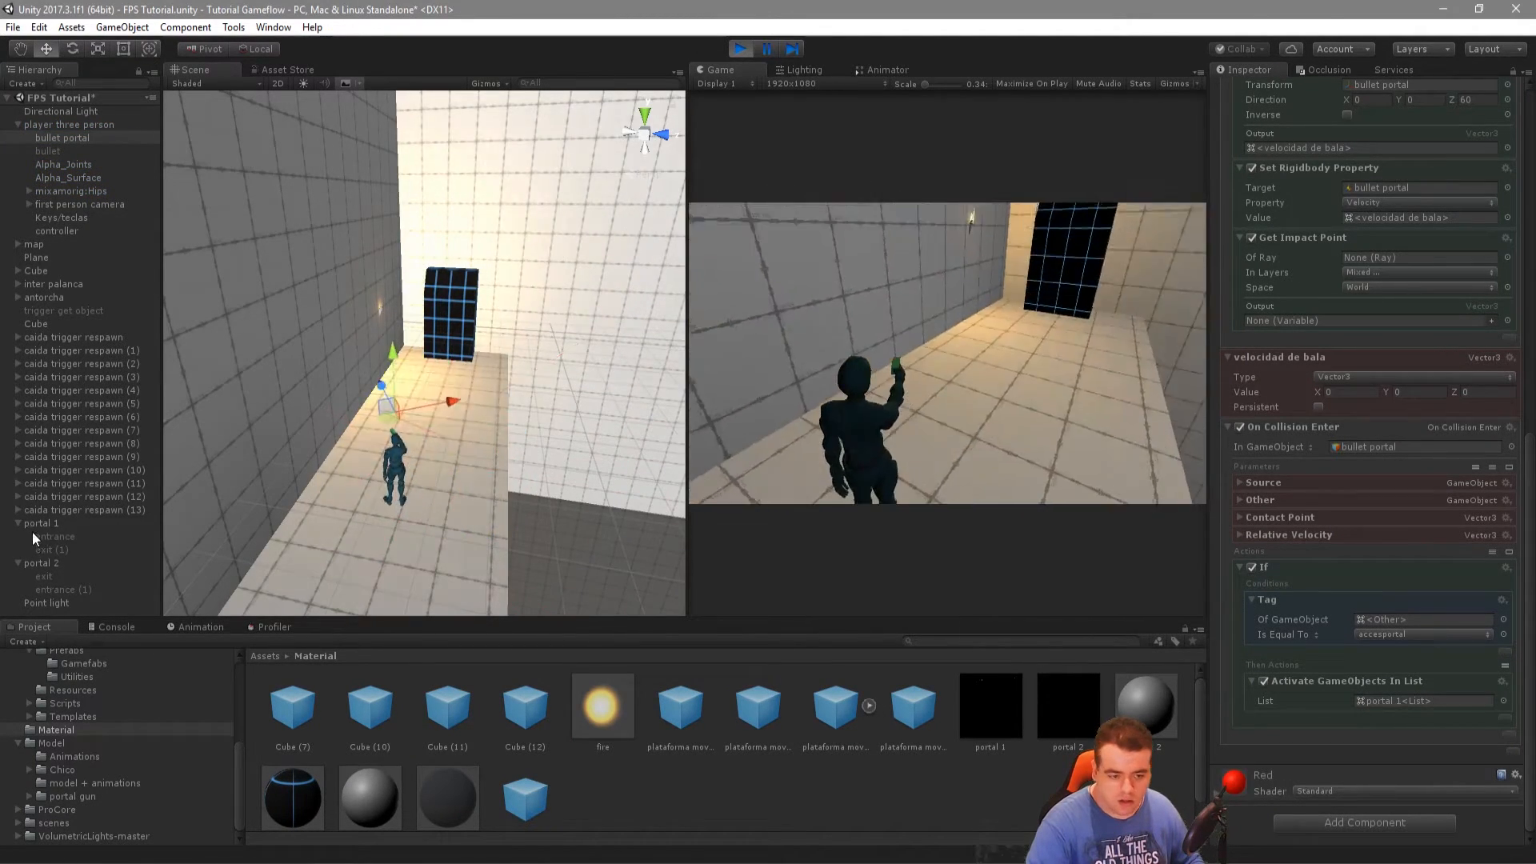
click(50, 524)
click(959, 437)
click(1043, 311)
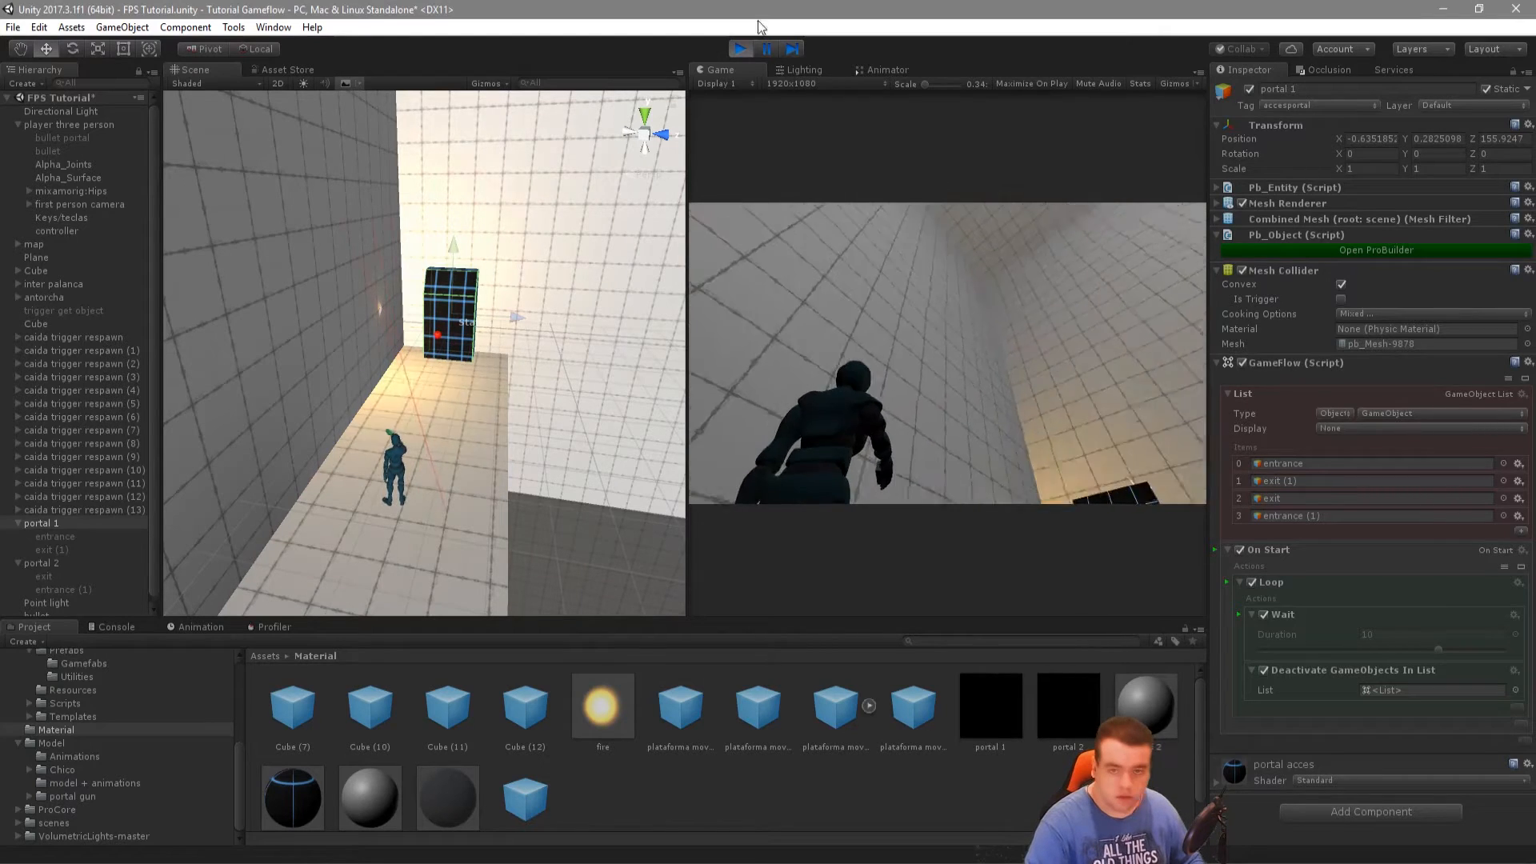
click(740, 48)
Examine the mouse-button If action in the controller's On Fixed Update block
click(57, 230)
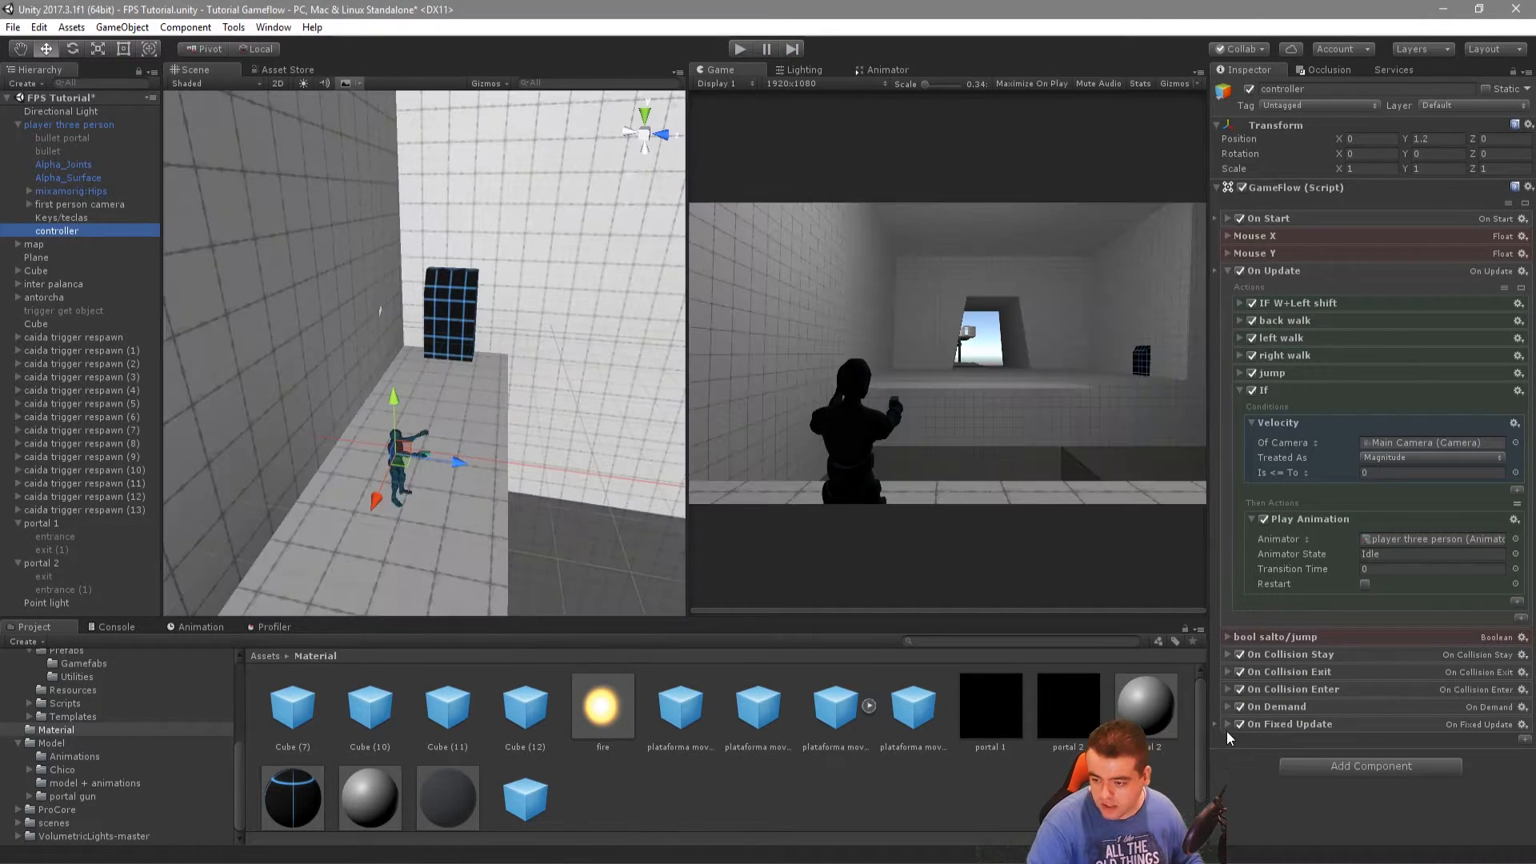
click(1227, 724)
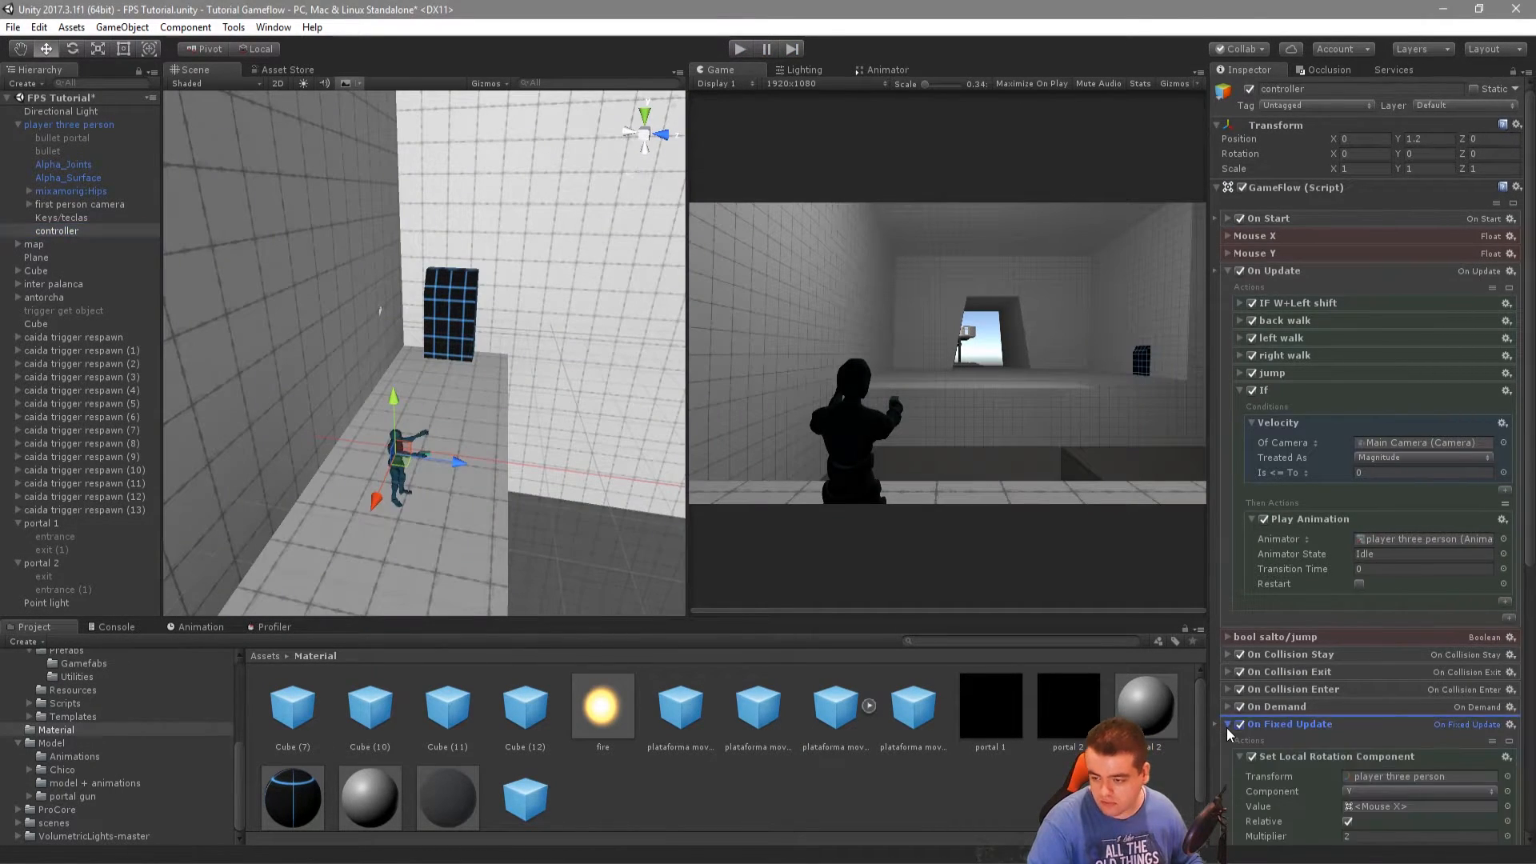
scroll(1248, 732, down, 5)
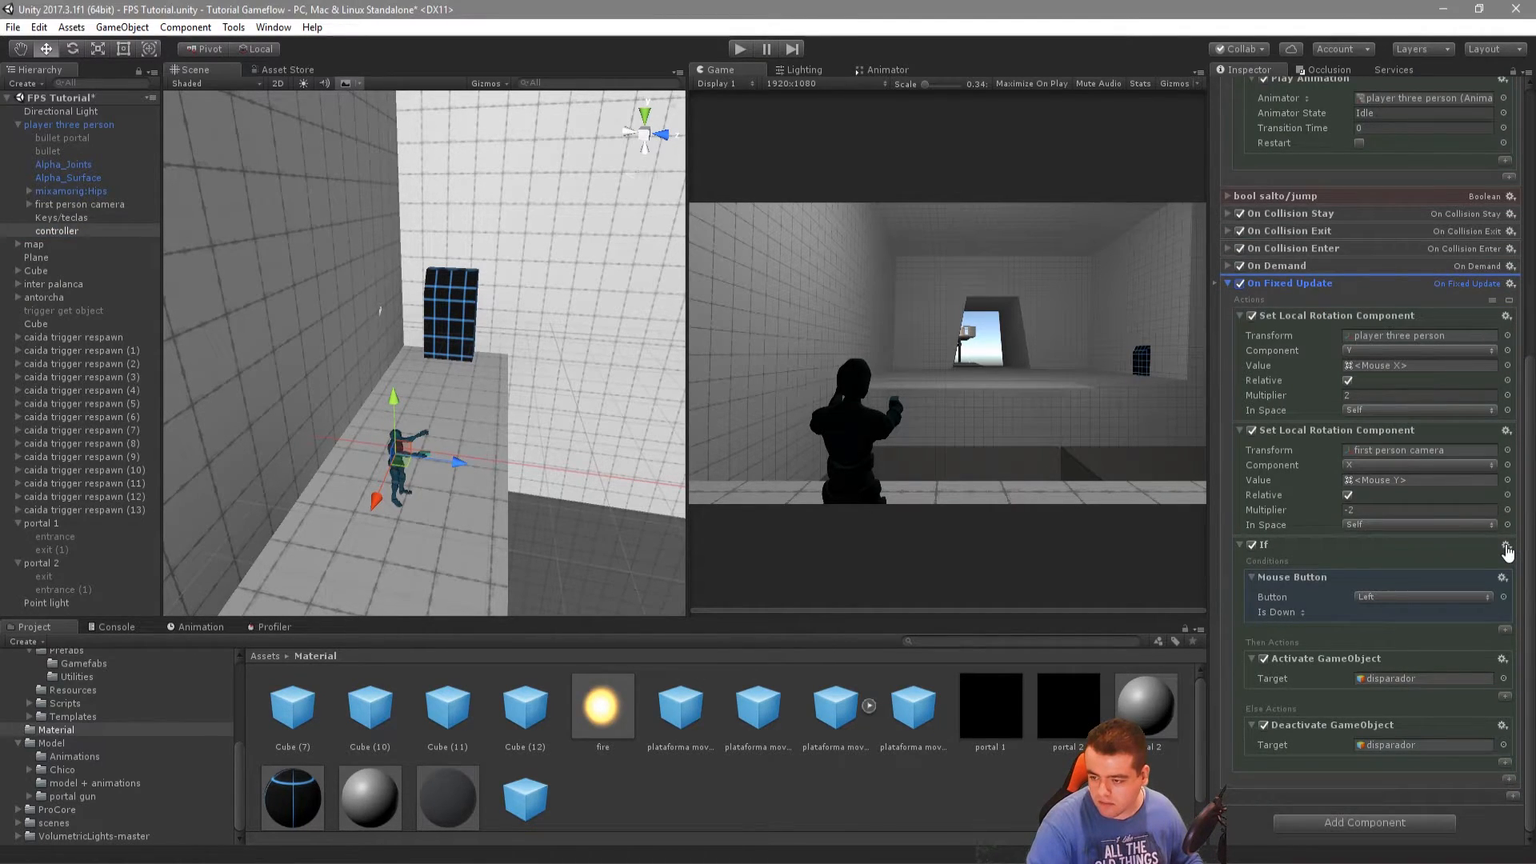
Duplicate the arma object nested under the character's mixamorig:RightHand bone
click(29, 191)
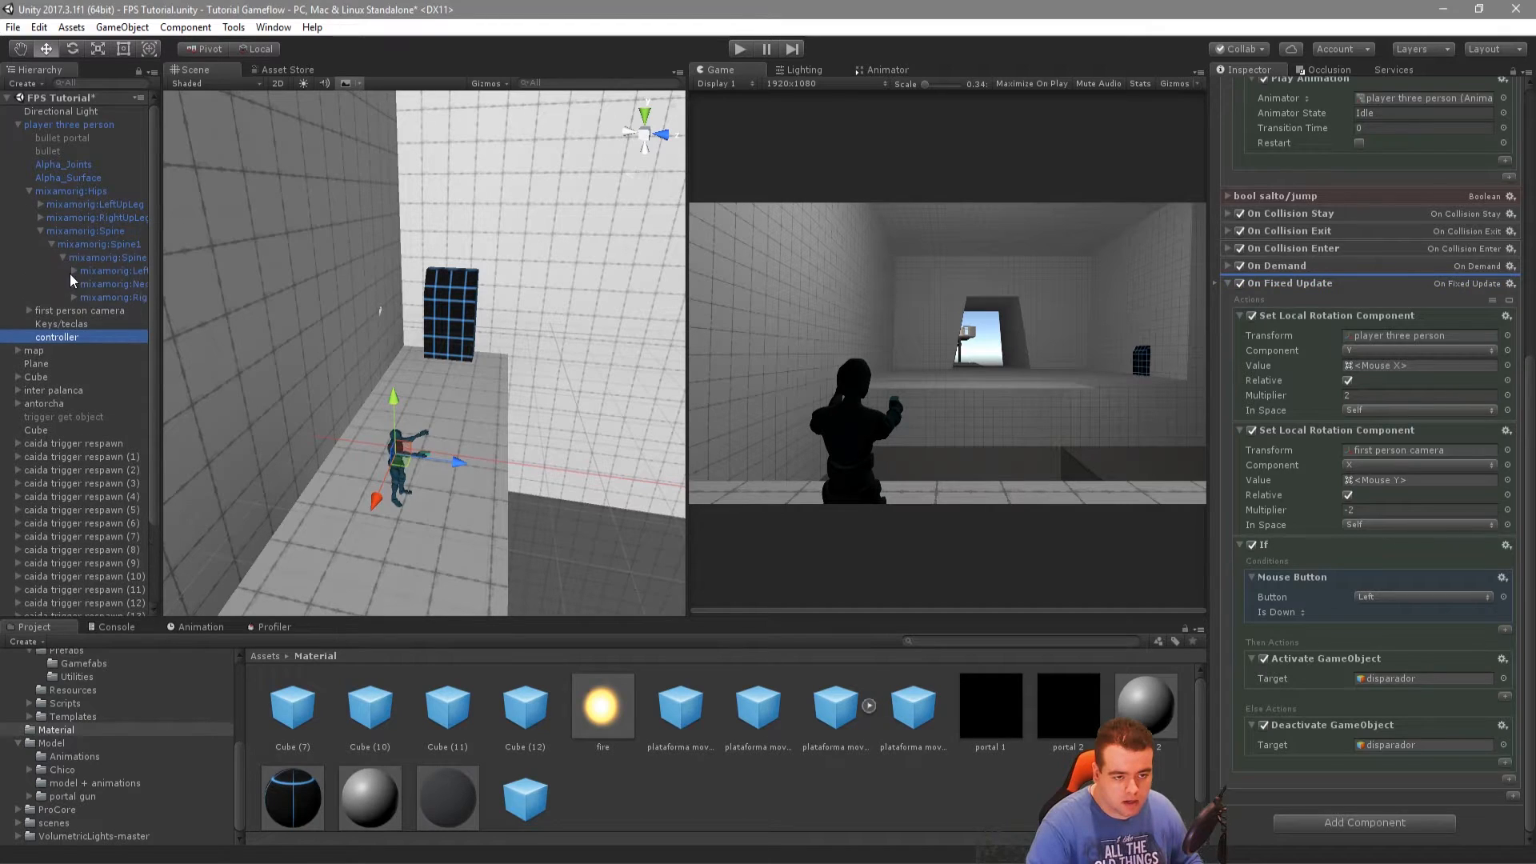
click(73, 297)
drag(161, 318, 284, 319)
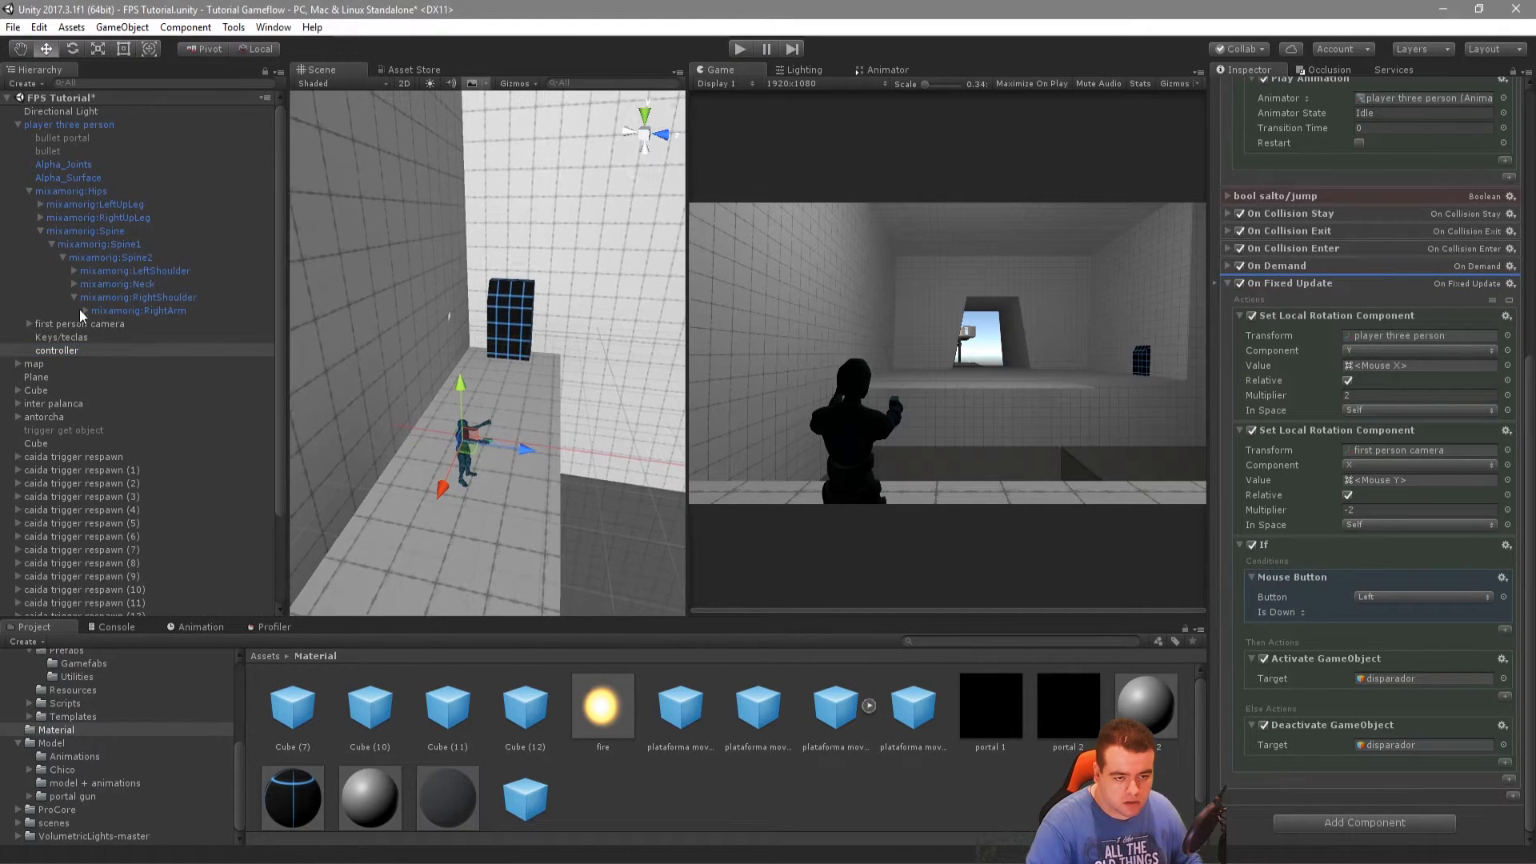
click(85, 310)
click(97, 323)
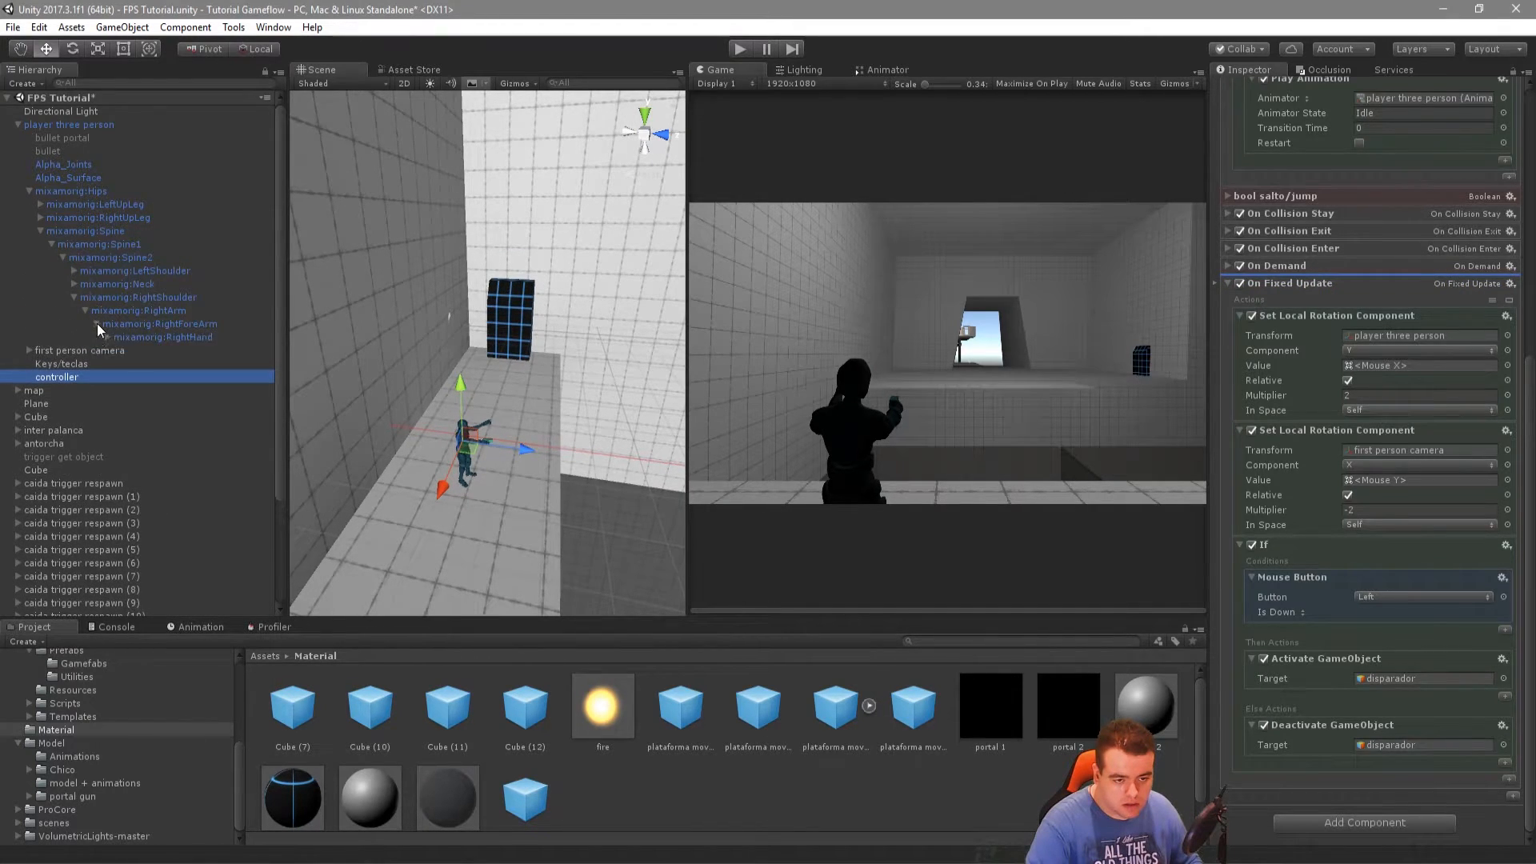
click(108, 338)
click(137, 352)
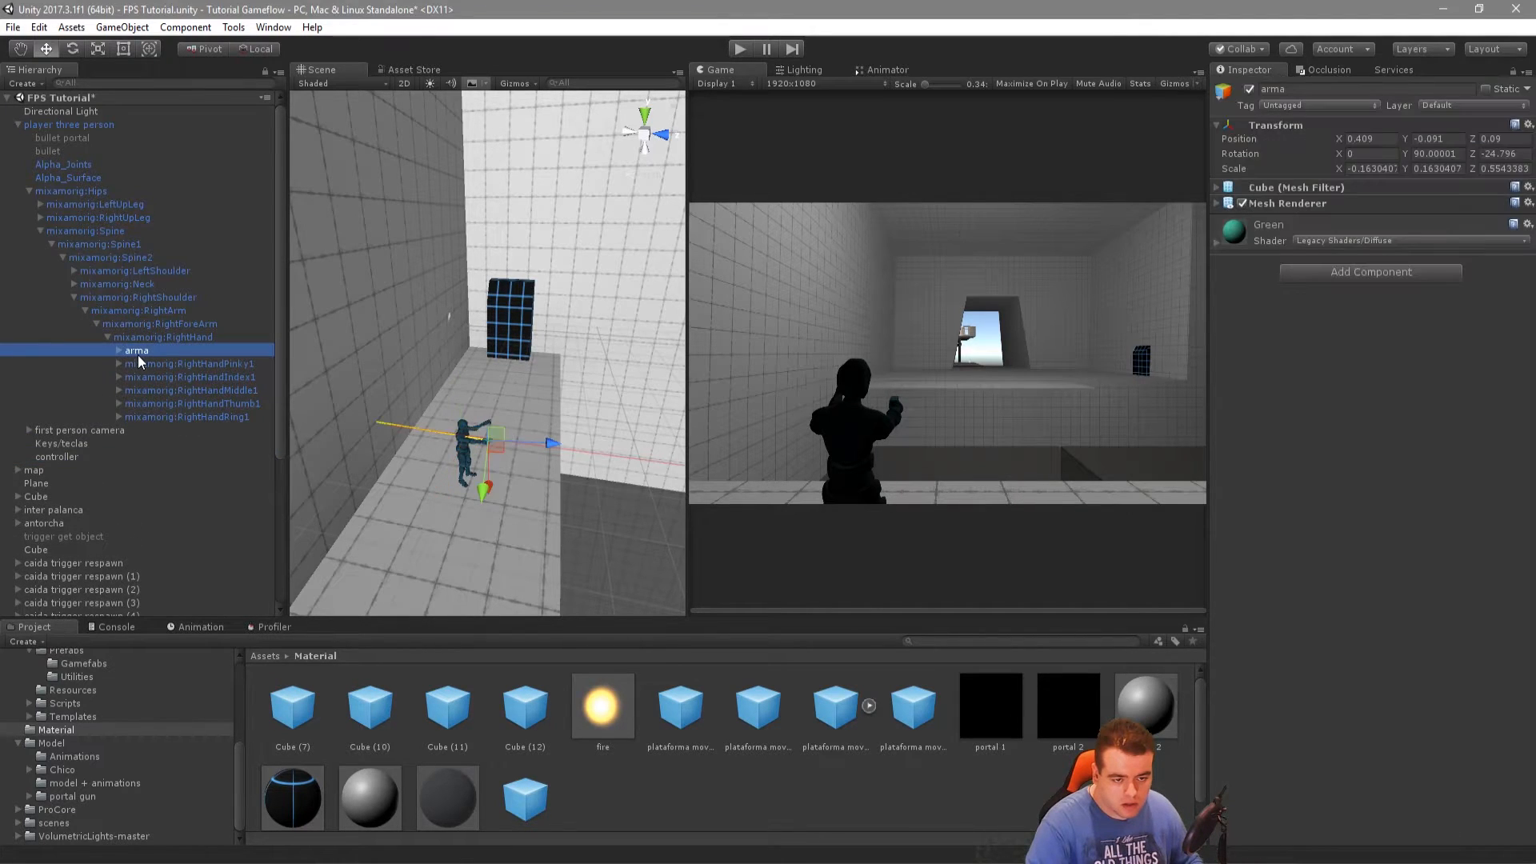
key(ctrl+d)
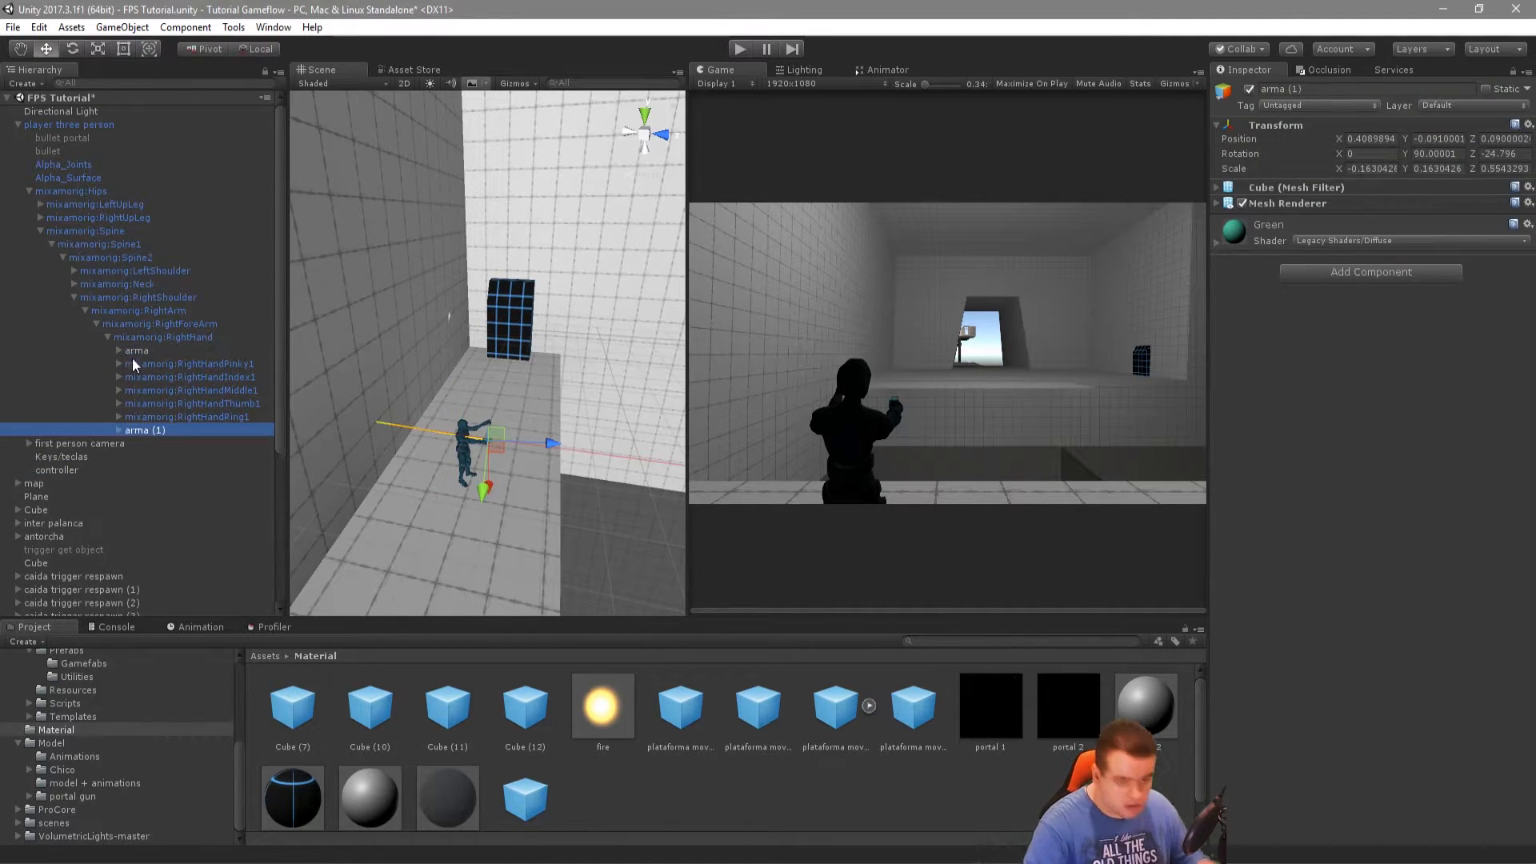
Rename the duplicated weapon arma portal and expand it to show its disparador child
click(154, 430)
text(portal)
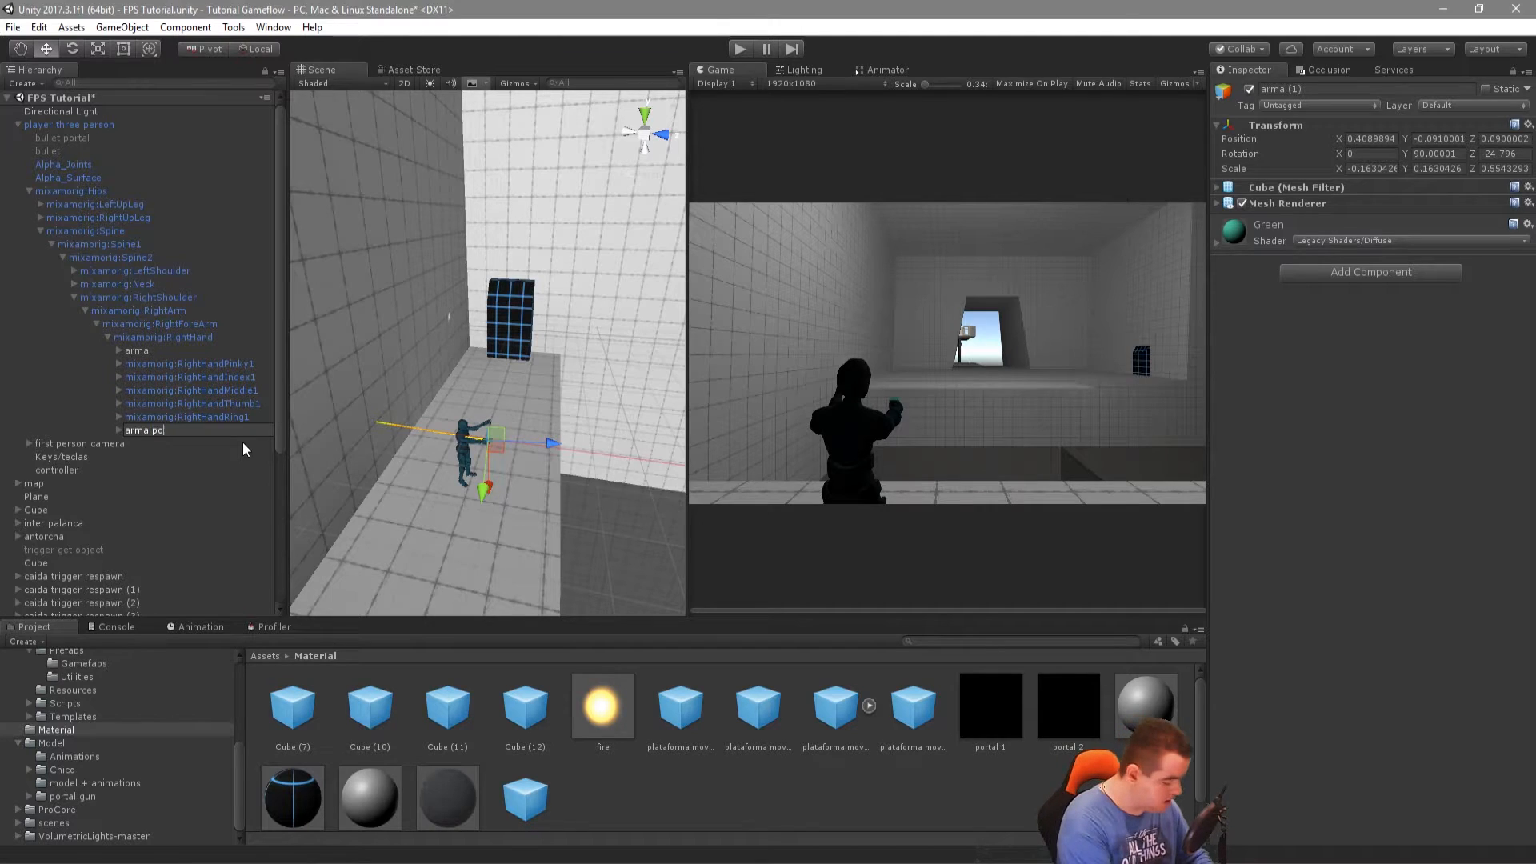
key(Return)
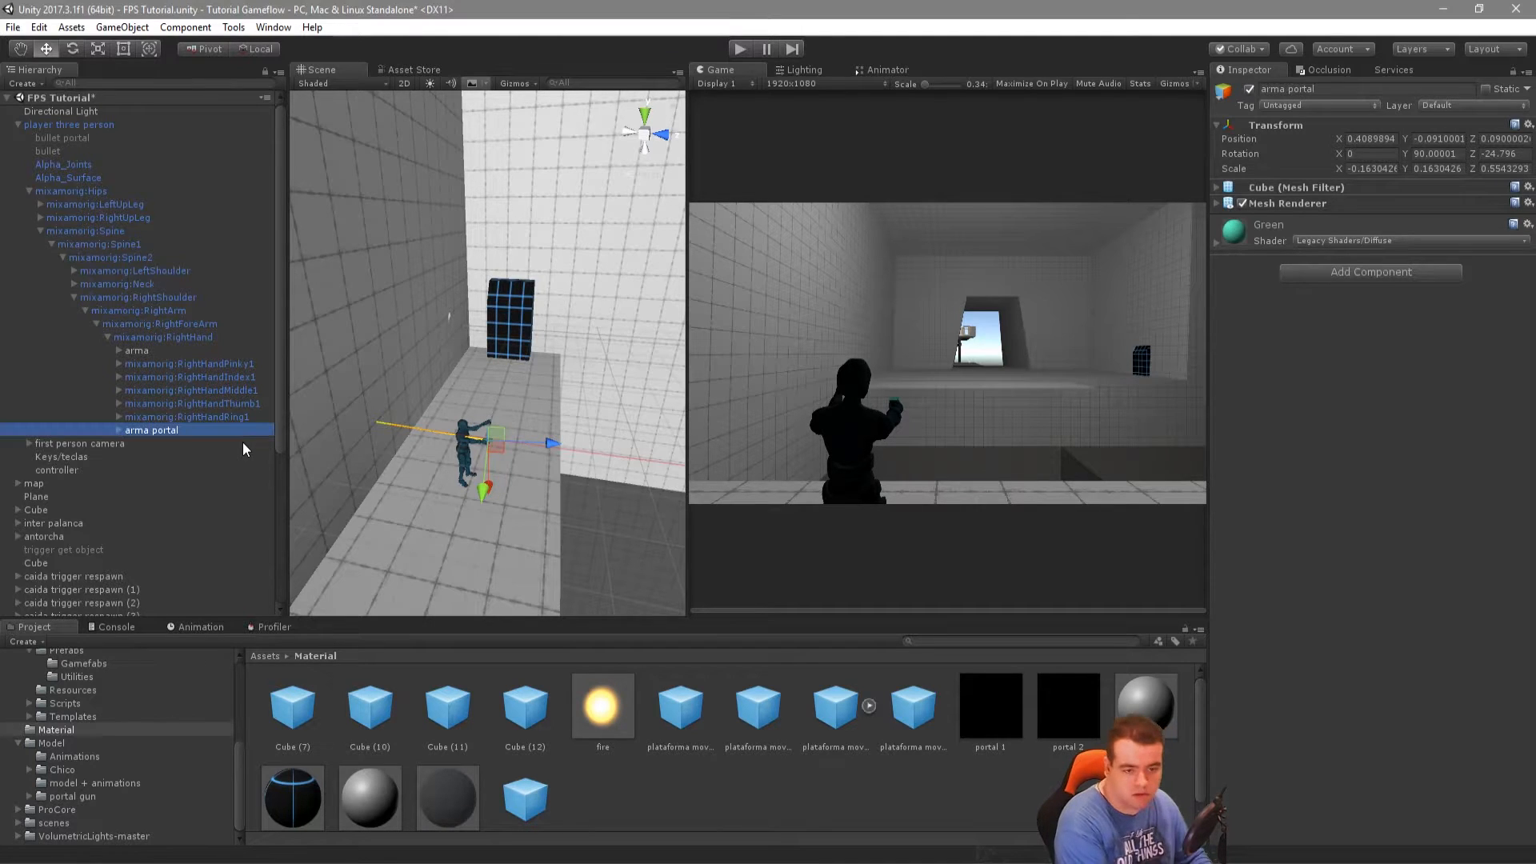
click(117, 430)
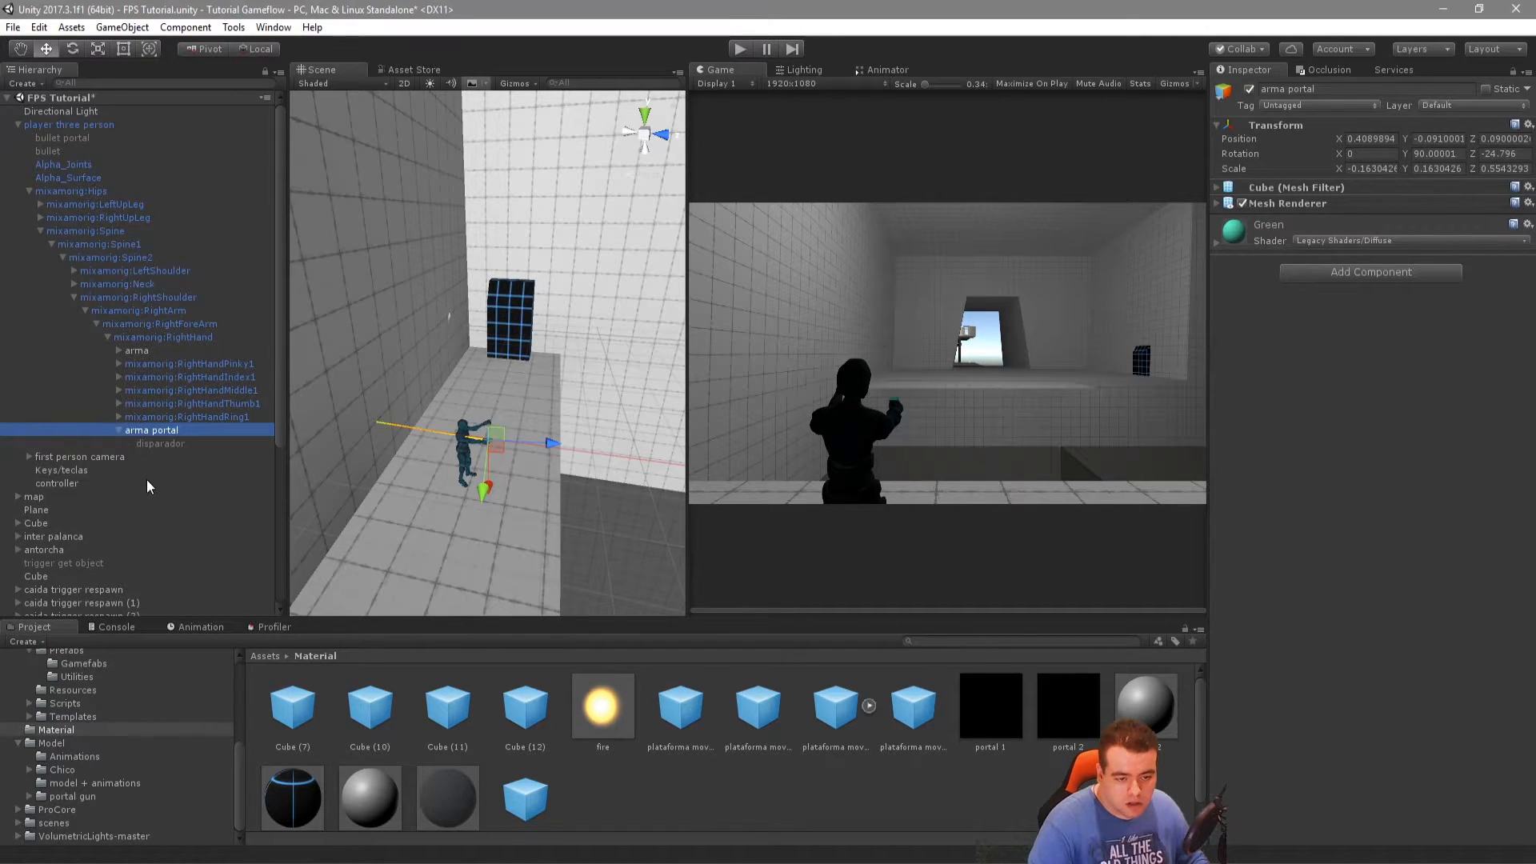
Apply the Yellow material from the GameFlow Materials folder to the bullet portal object
click(70, 141)
scroll(64, 680, up, 4)
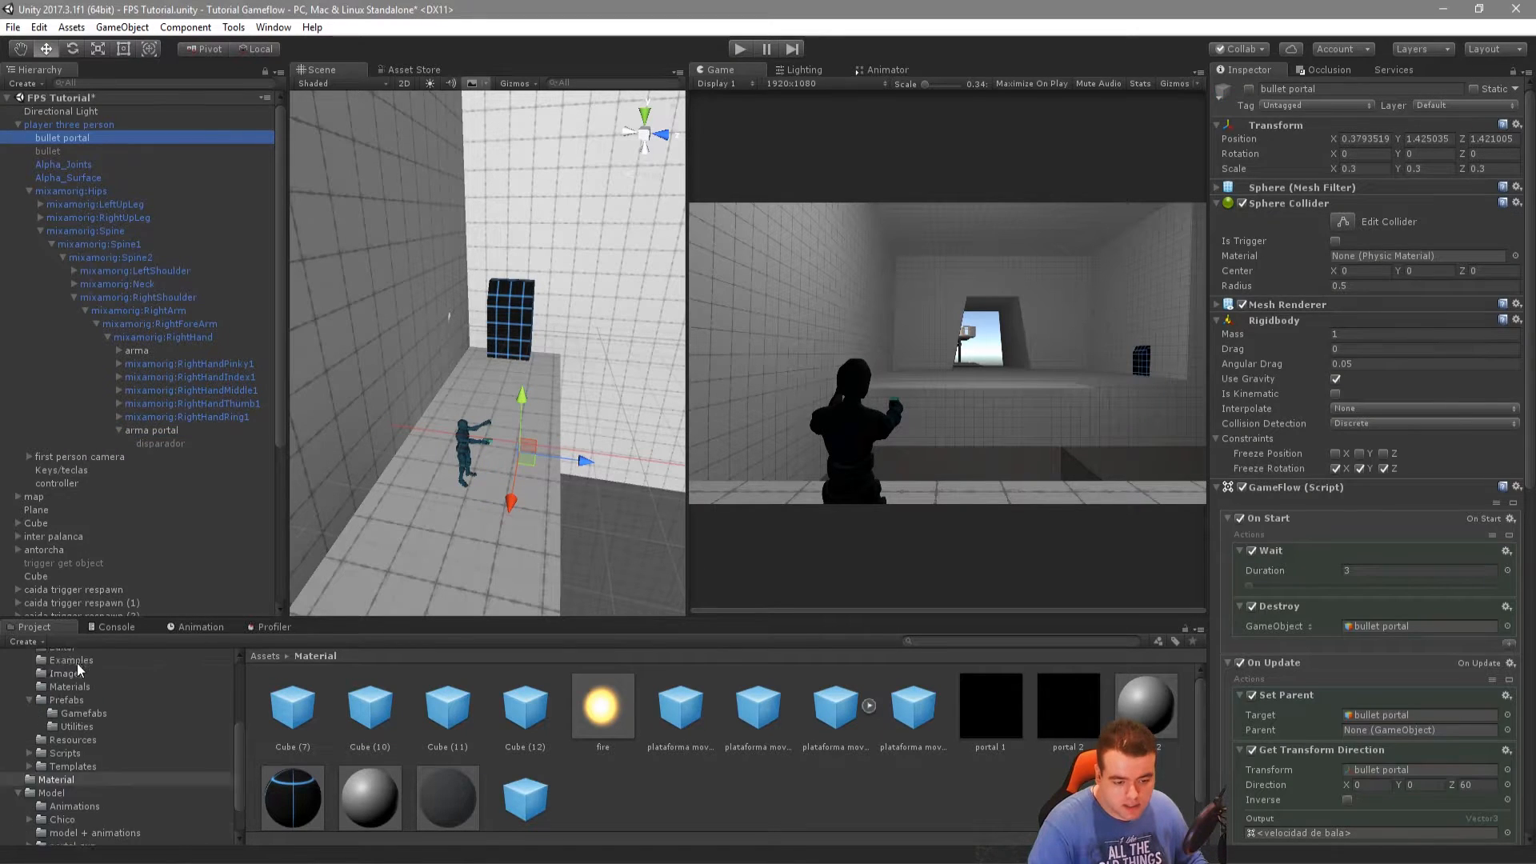
click(81, 788)
scroll(1442, 745, down, 10)
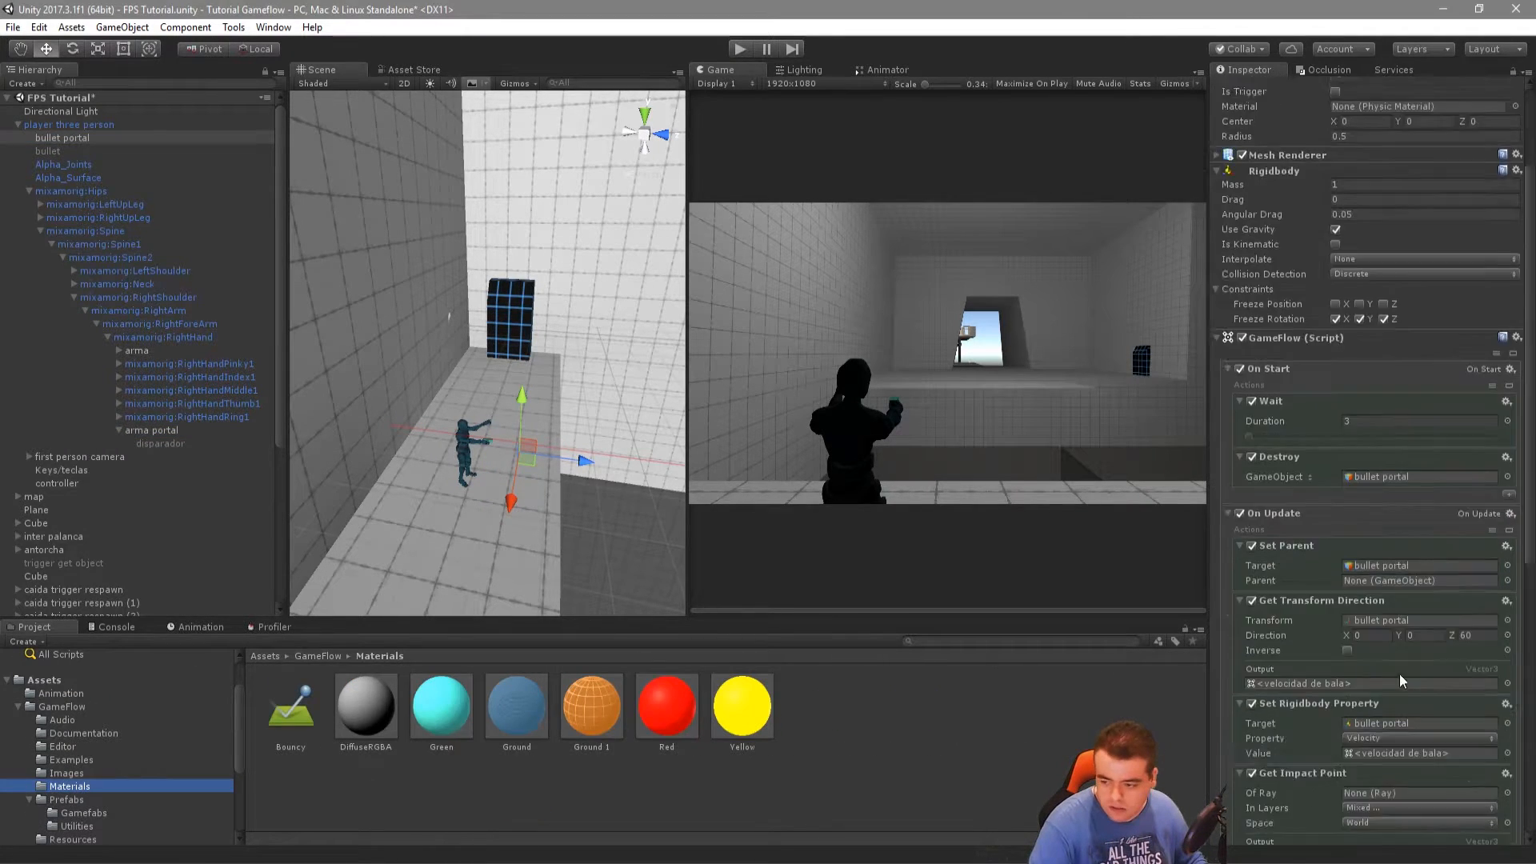
drag(666, 717, 1000, 823)
drag(753, 727, 1227, 841)
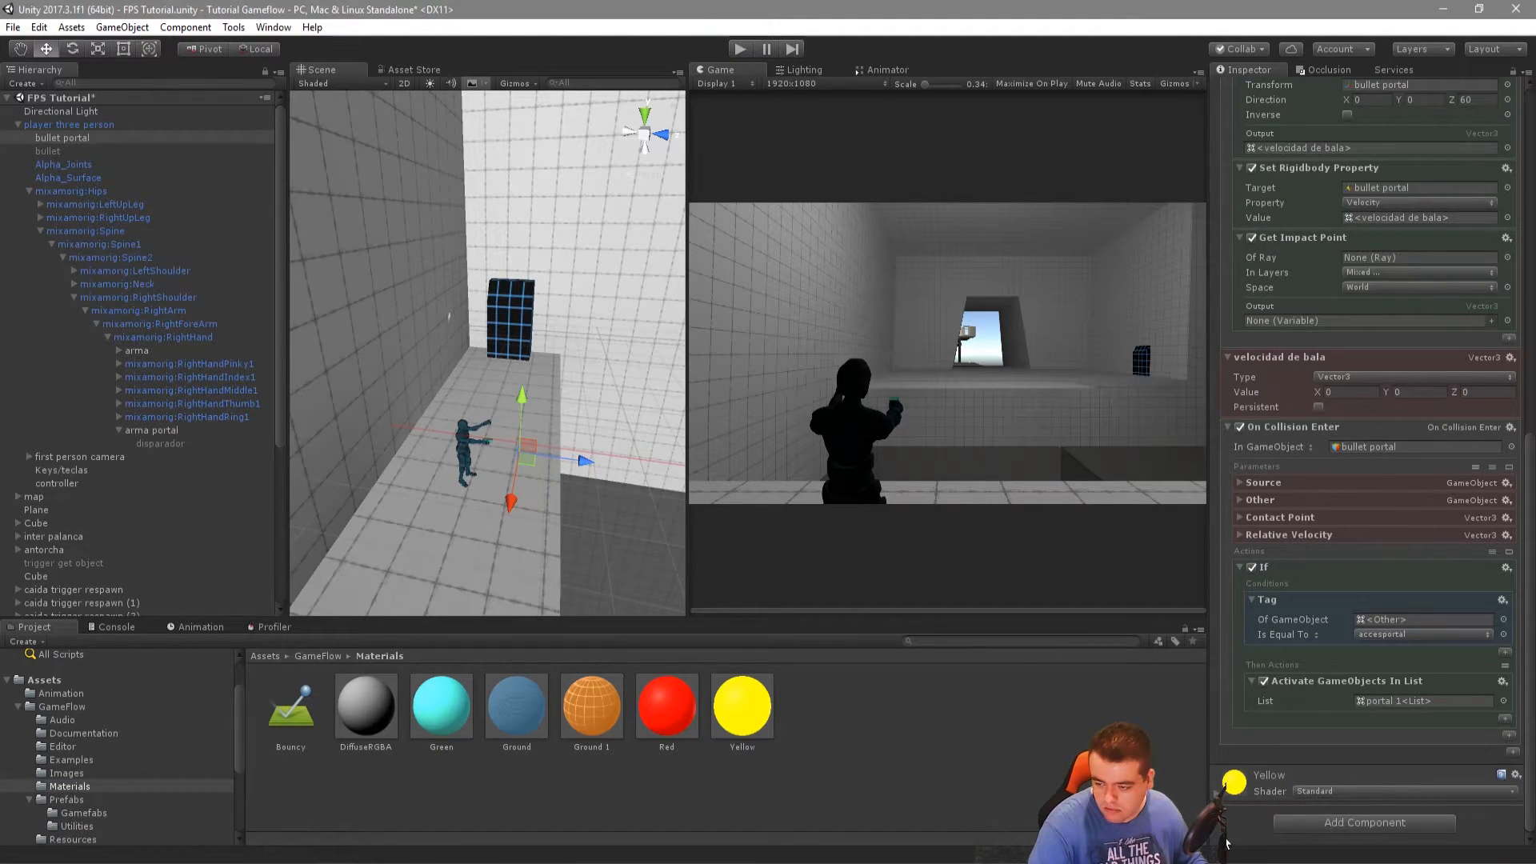
Set the Clone action's GameObject to bullet portal in the disparador of arma portal
click(143, 438)
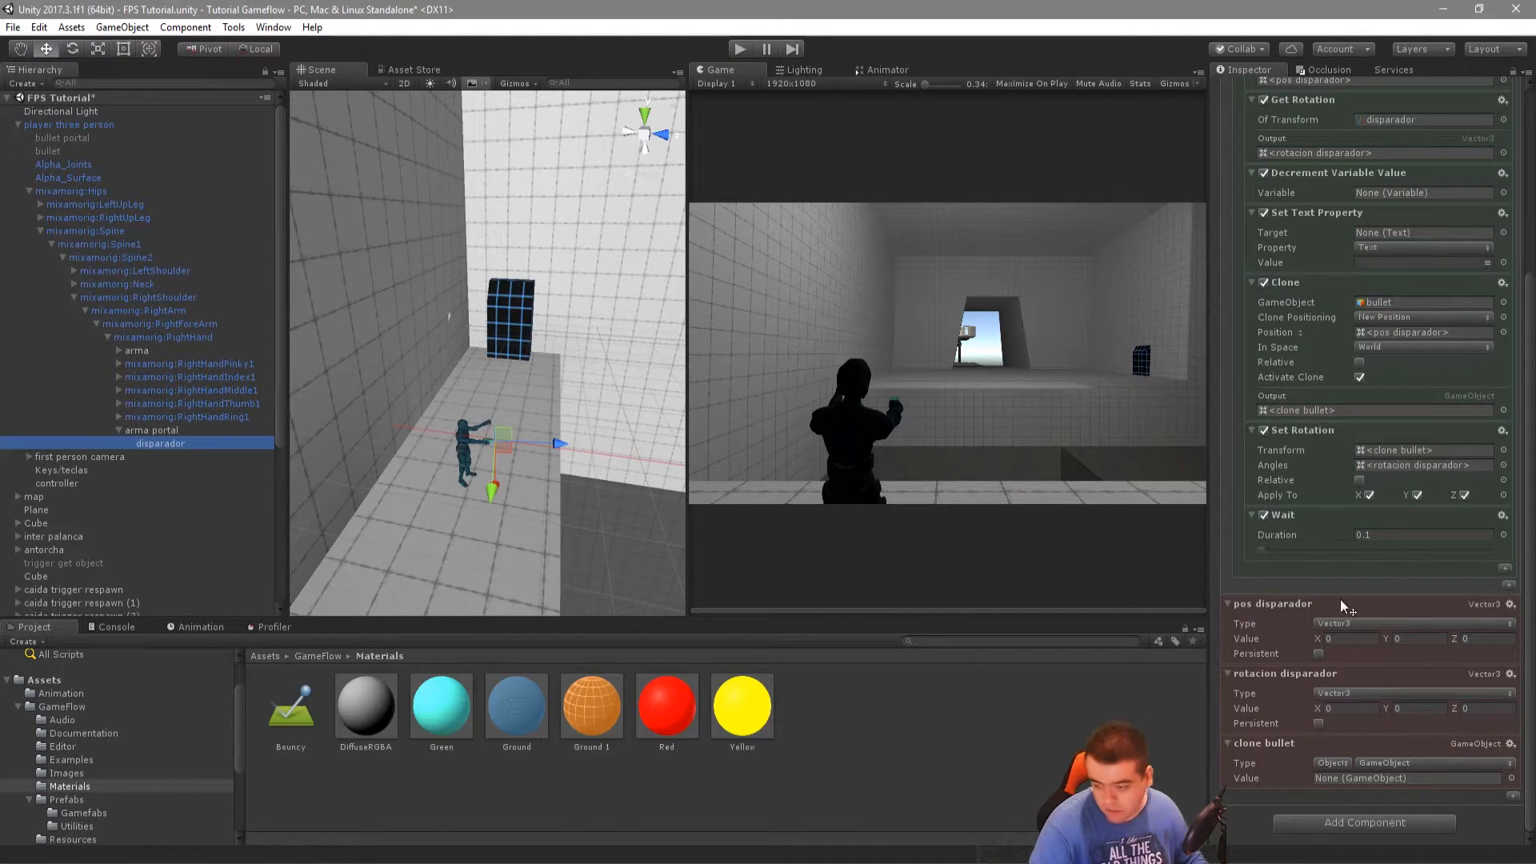
scroll(1340, 601, up, 5)
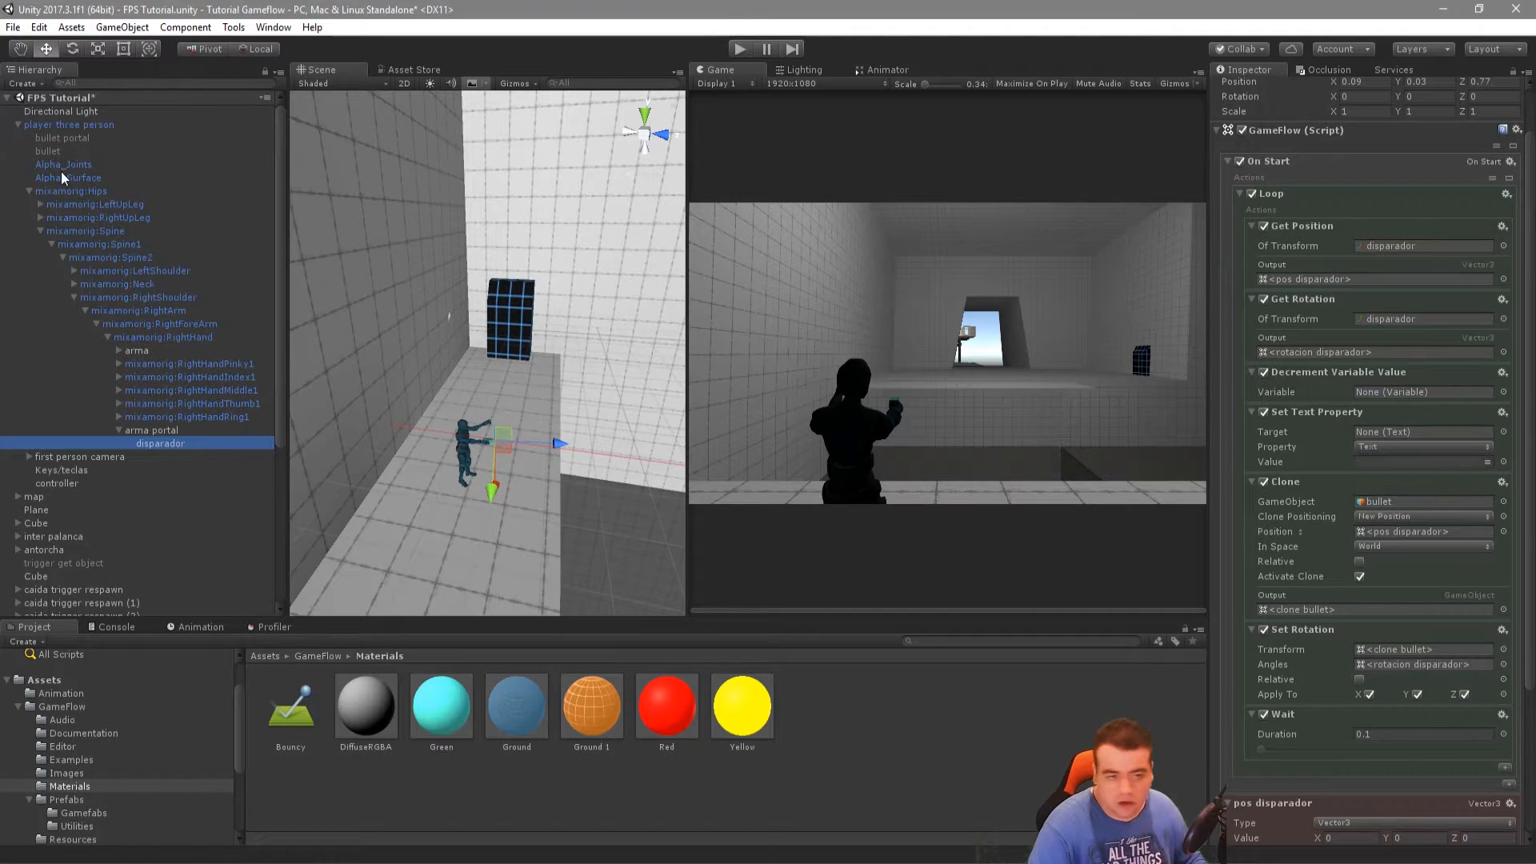
mouse_move(80, 144)
mouse_down()
mouse_move(1304, 313)
mouse_move(1381, 494)
mouse_move(1409, 502)
mouse_up()
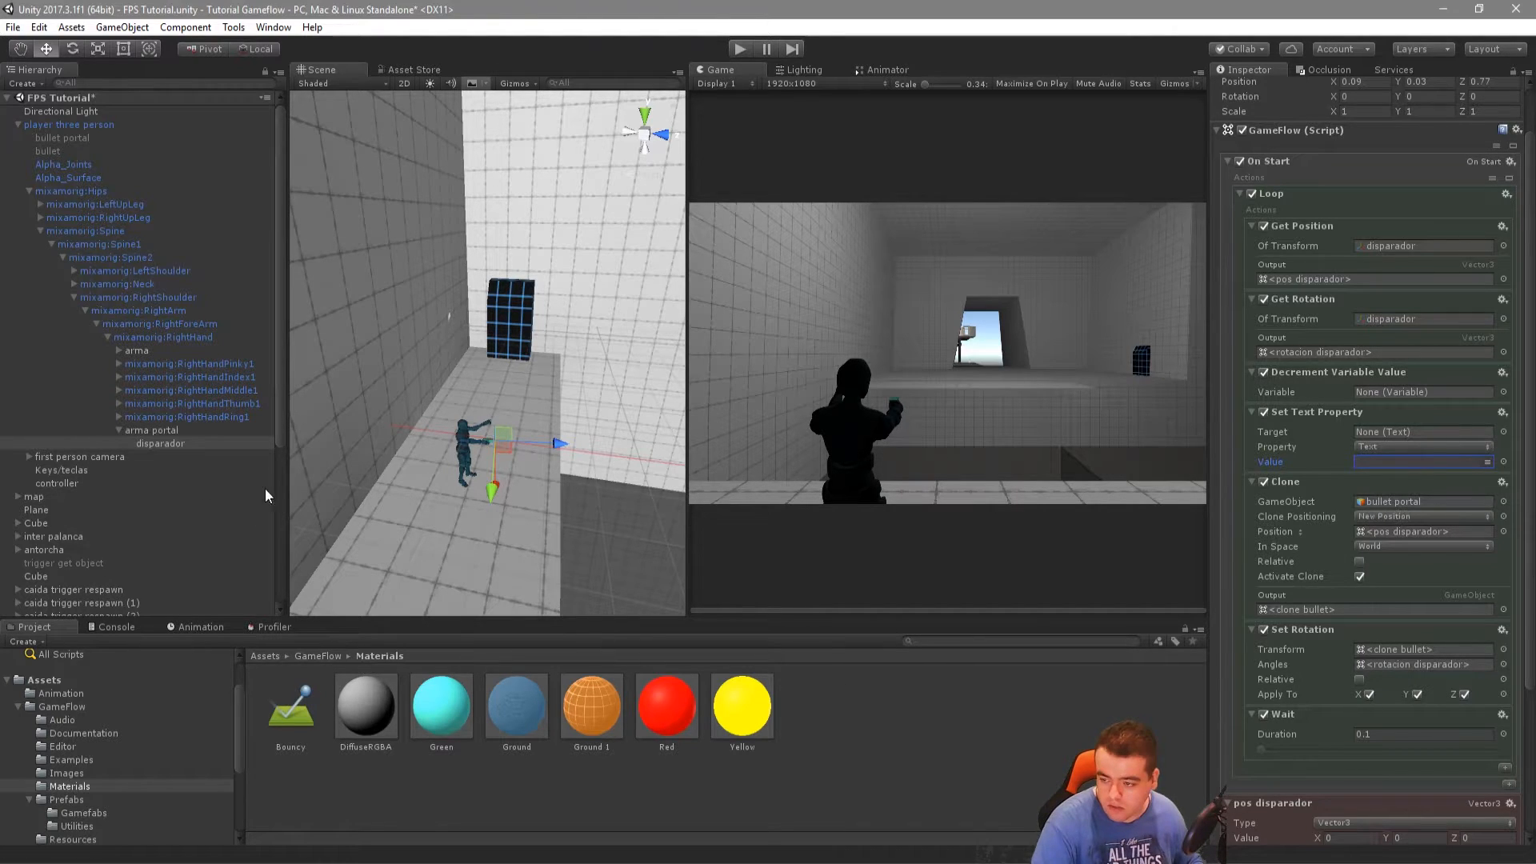
click(184, 431)
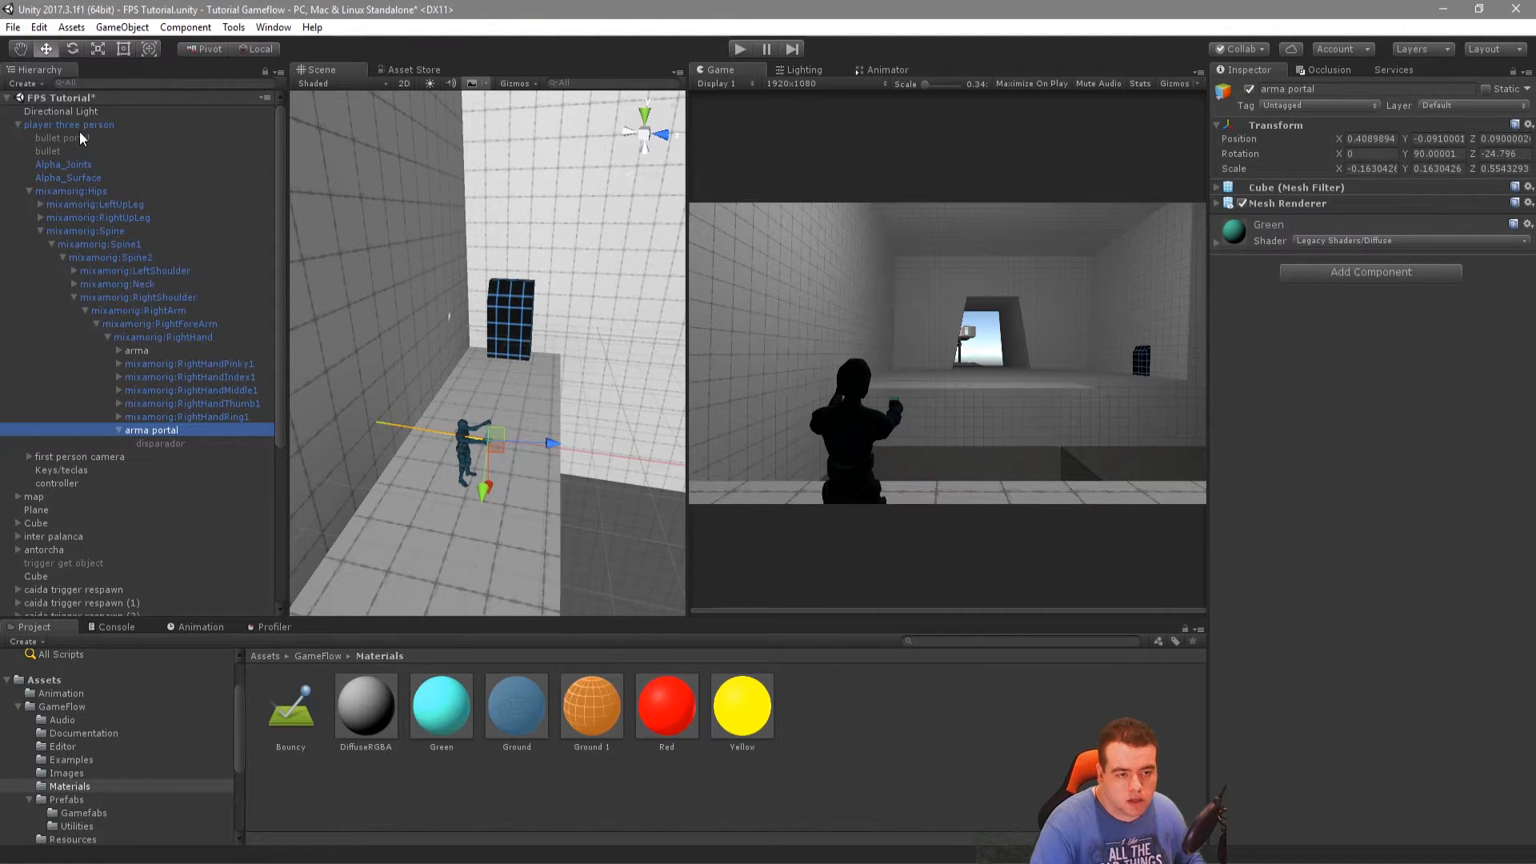
Rename the mouse-button If action in the controller's On Fixed Update block to "if arma normal"
click(66, 483)
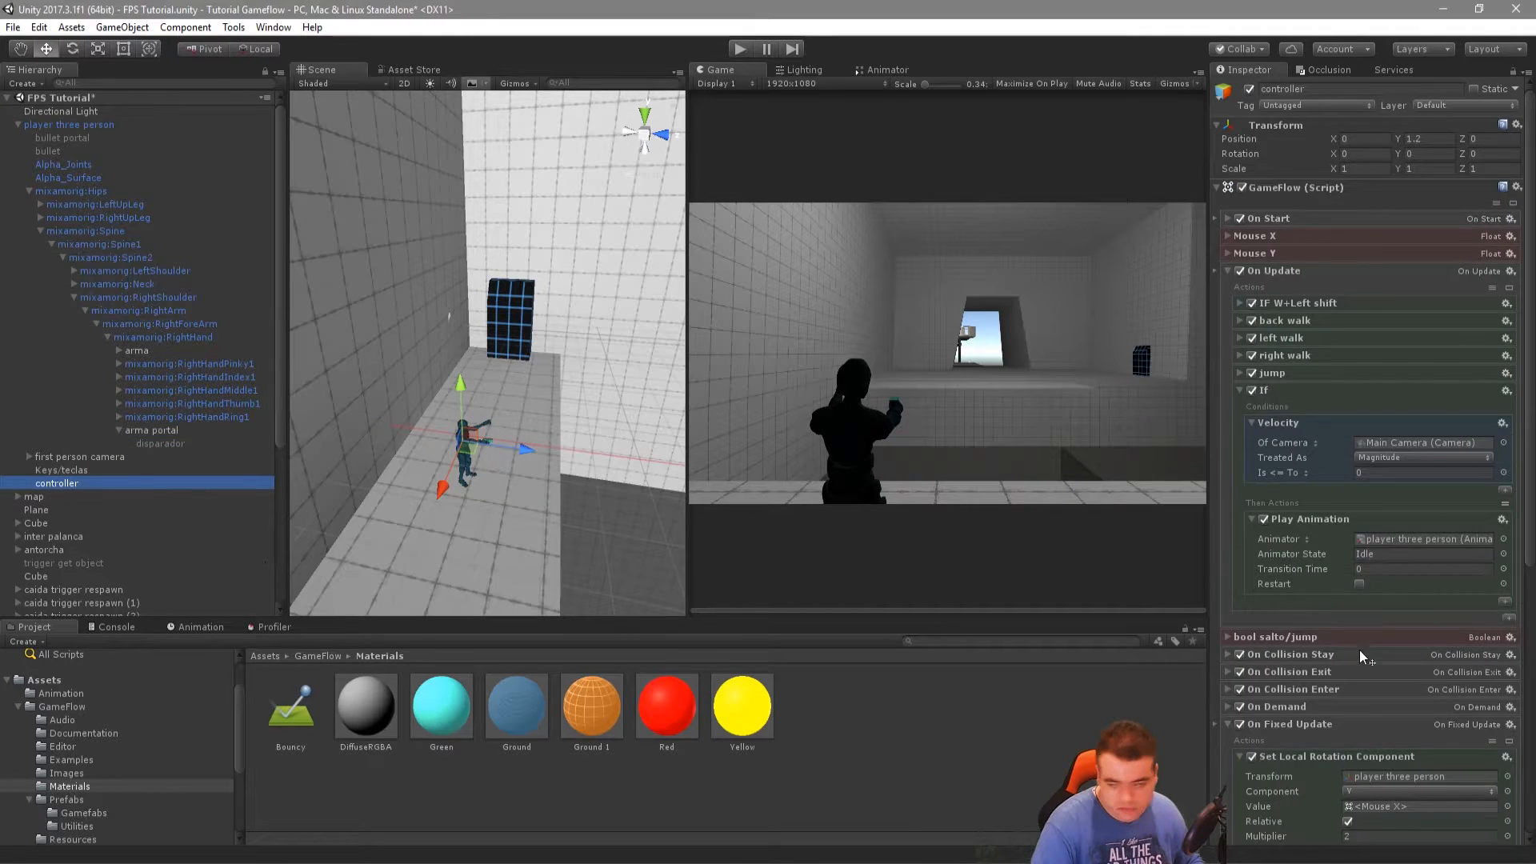
scroll(1360, 649, down, 5)
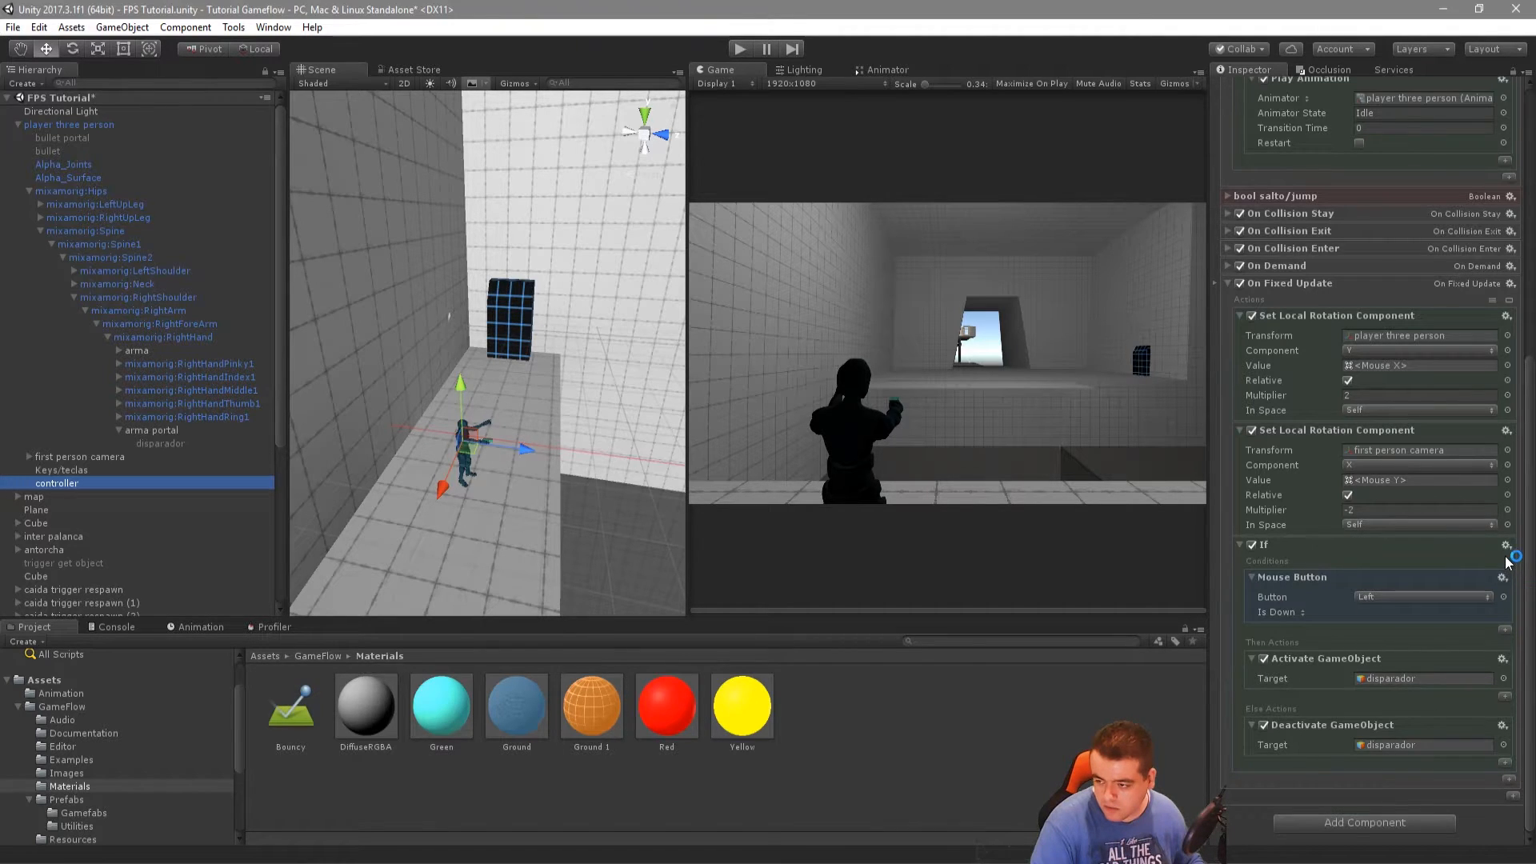
right_click(1272, 546)
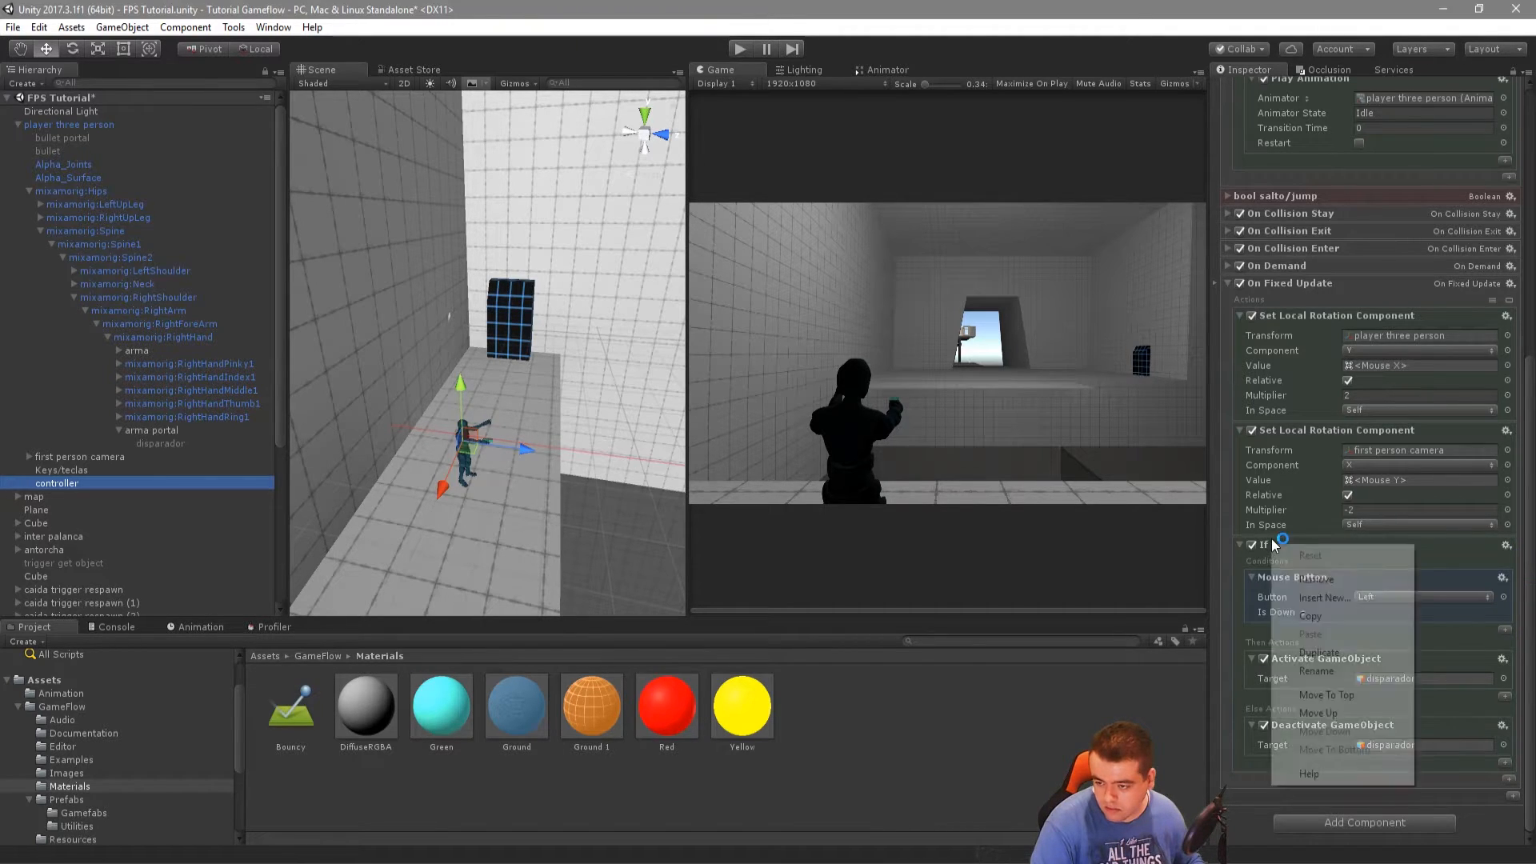
click(1342, 671)
text(if arm)
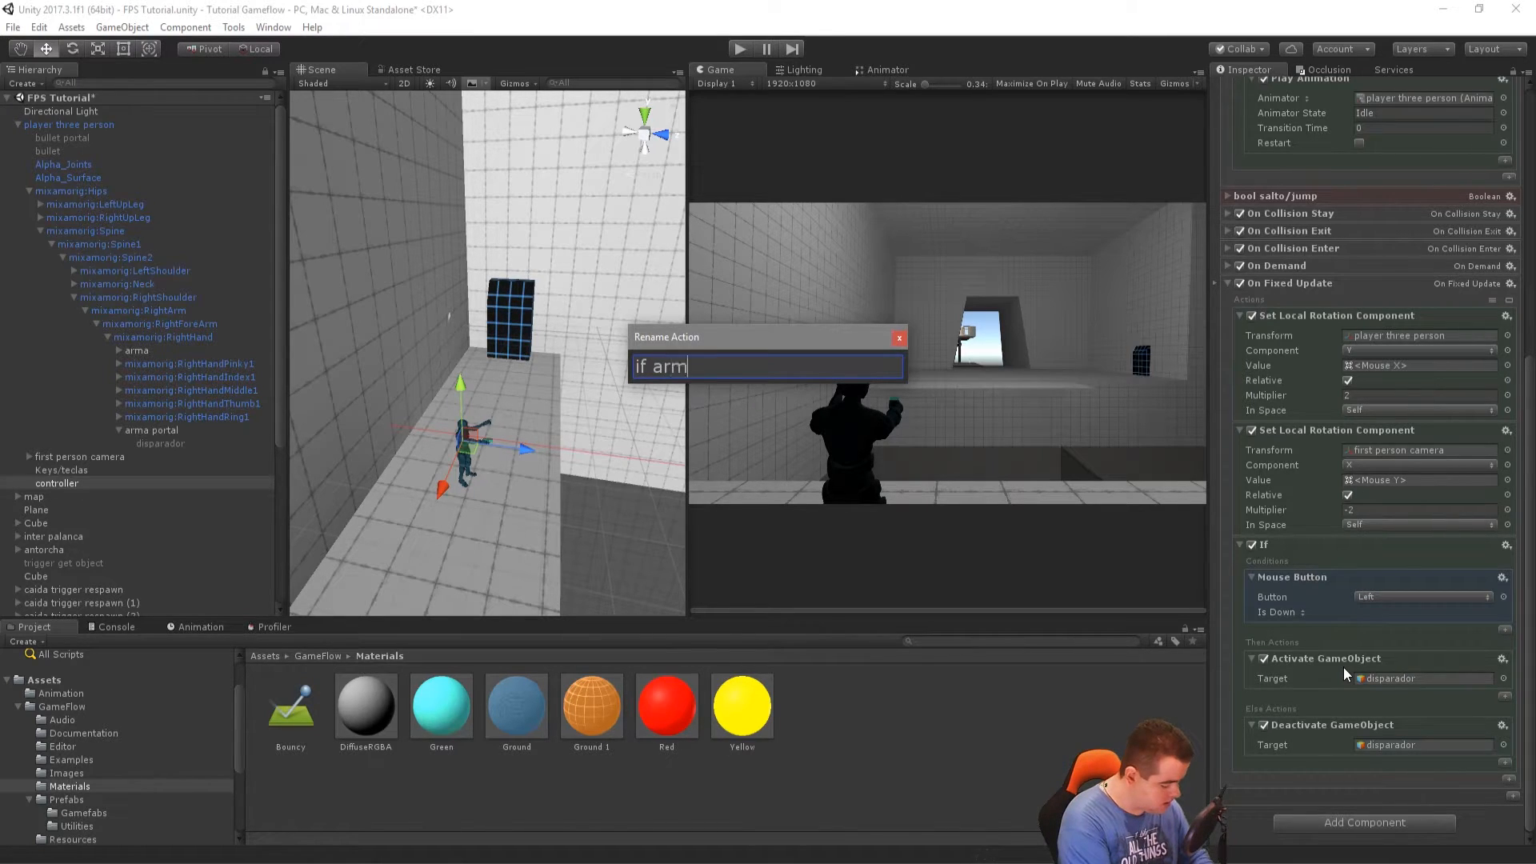
text(a normal)
key(Return)
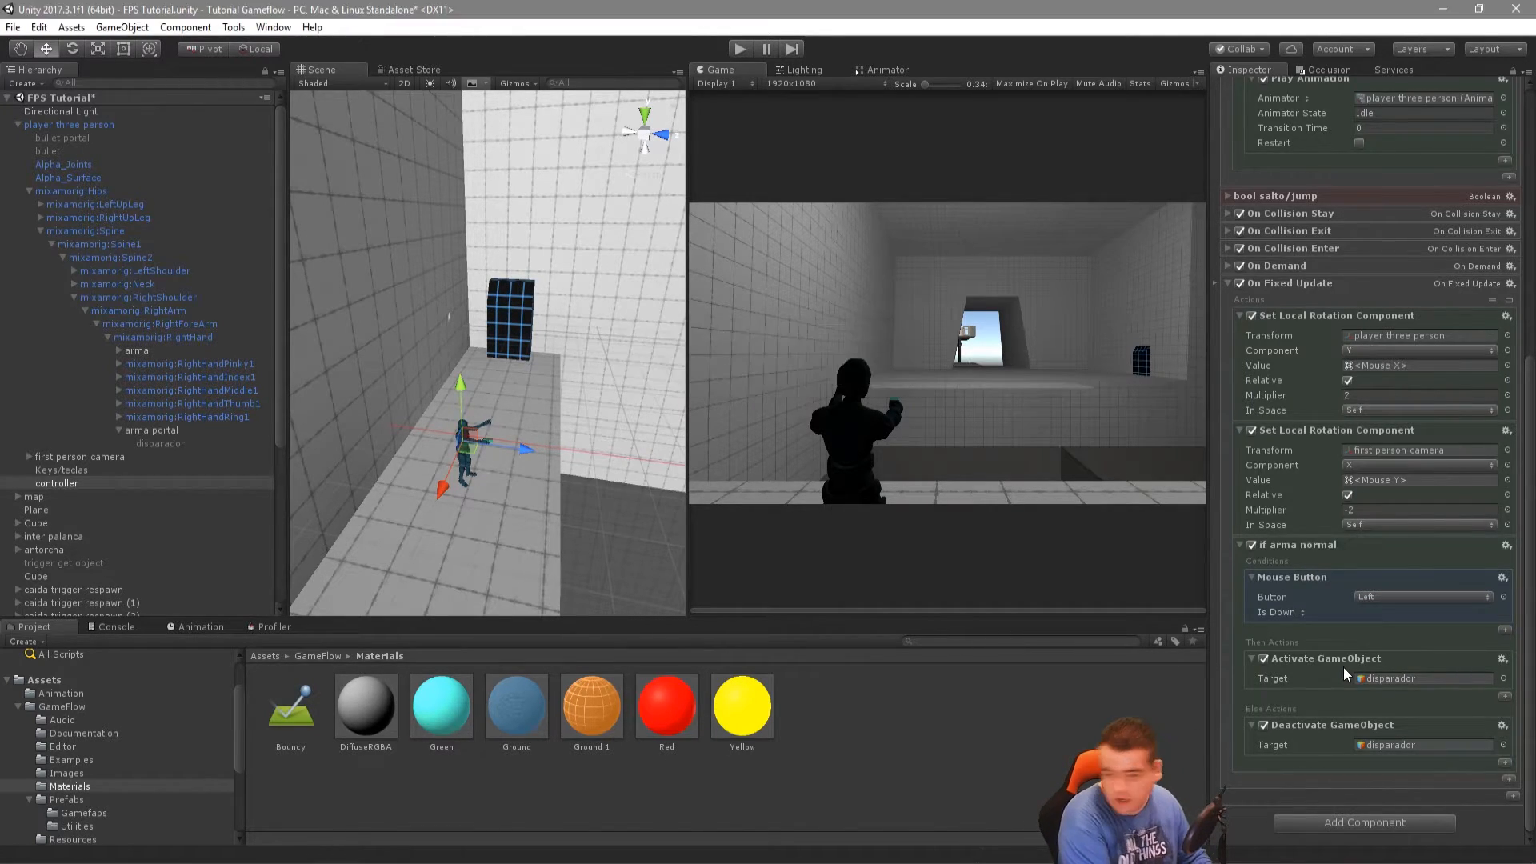
Duplicate the "if arma normal" action in the controller's On Fixed Update block
click(1506, 545)
click(1439, 660)
scroll(1323, 720, down, 5)
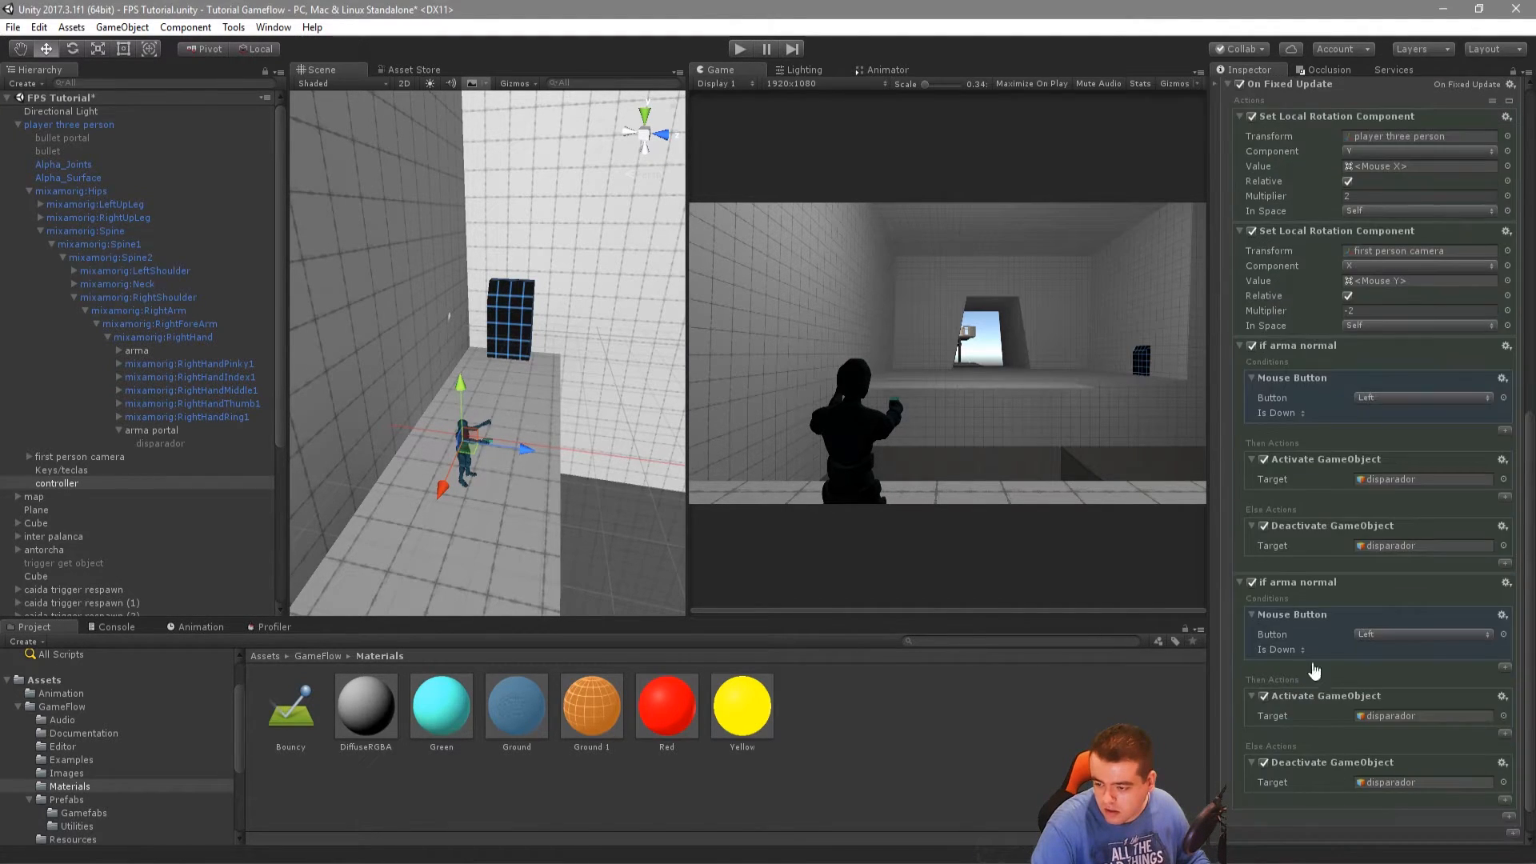
Rename the duplicated If action to "if arma portal"
right_click(1314, 585)
click(1366, 712)
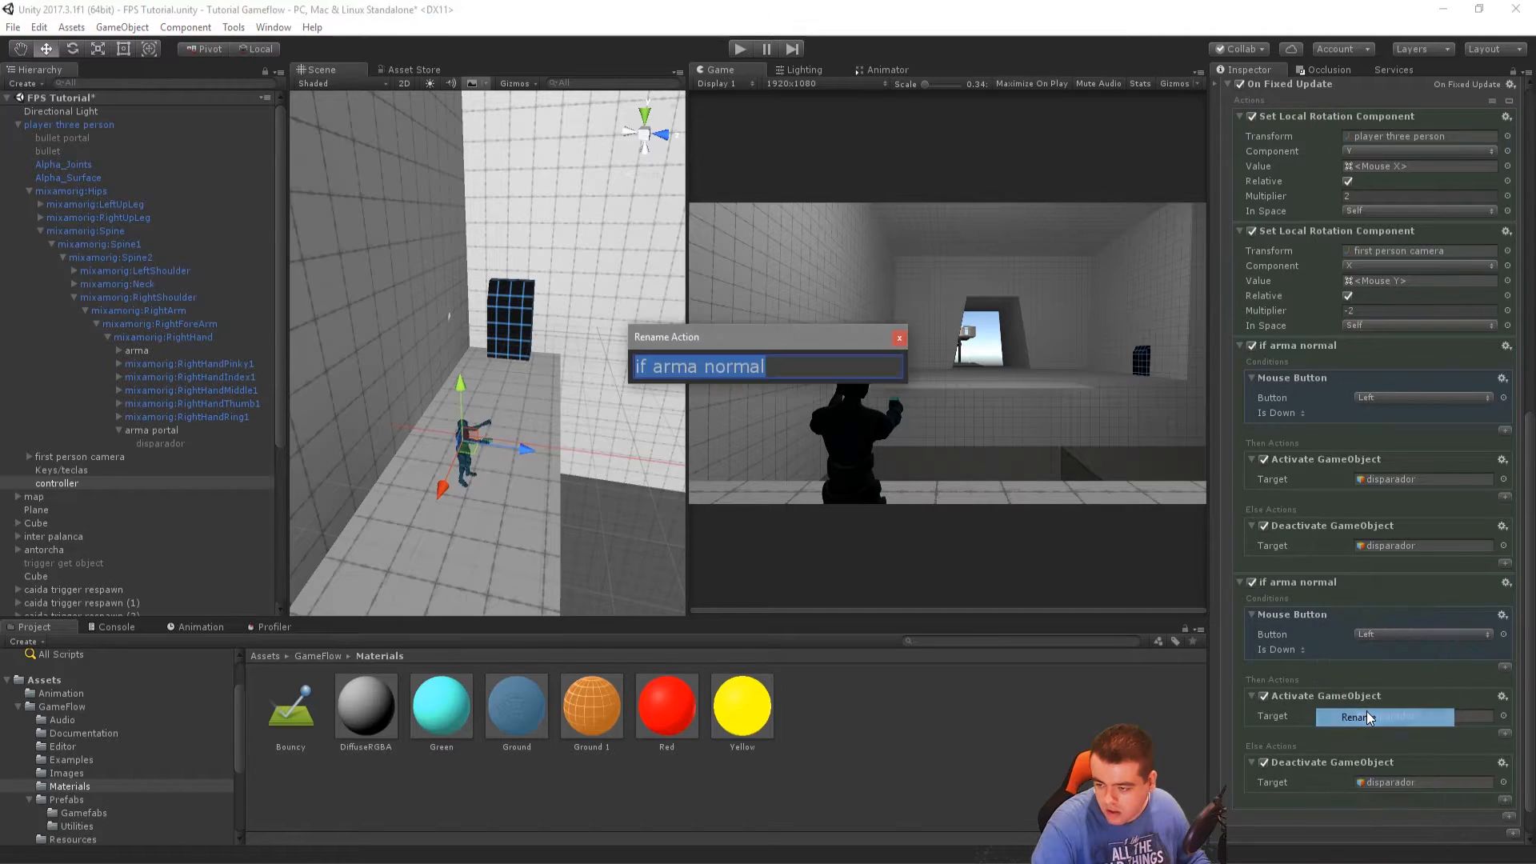
key(End)
key(BackSpace)
key(BackSpace)
key(BackSpace)
key(BackSpace)
key(BackSpace)
key(BackSpace)
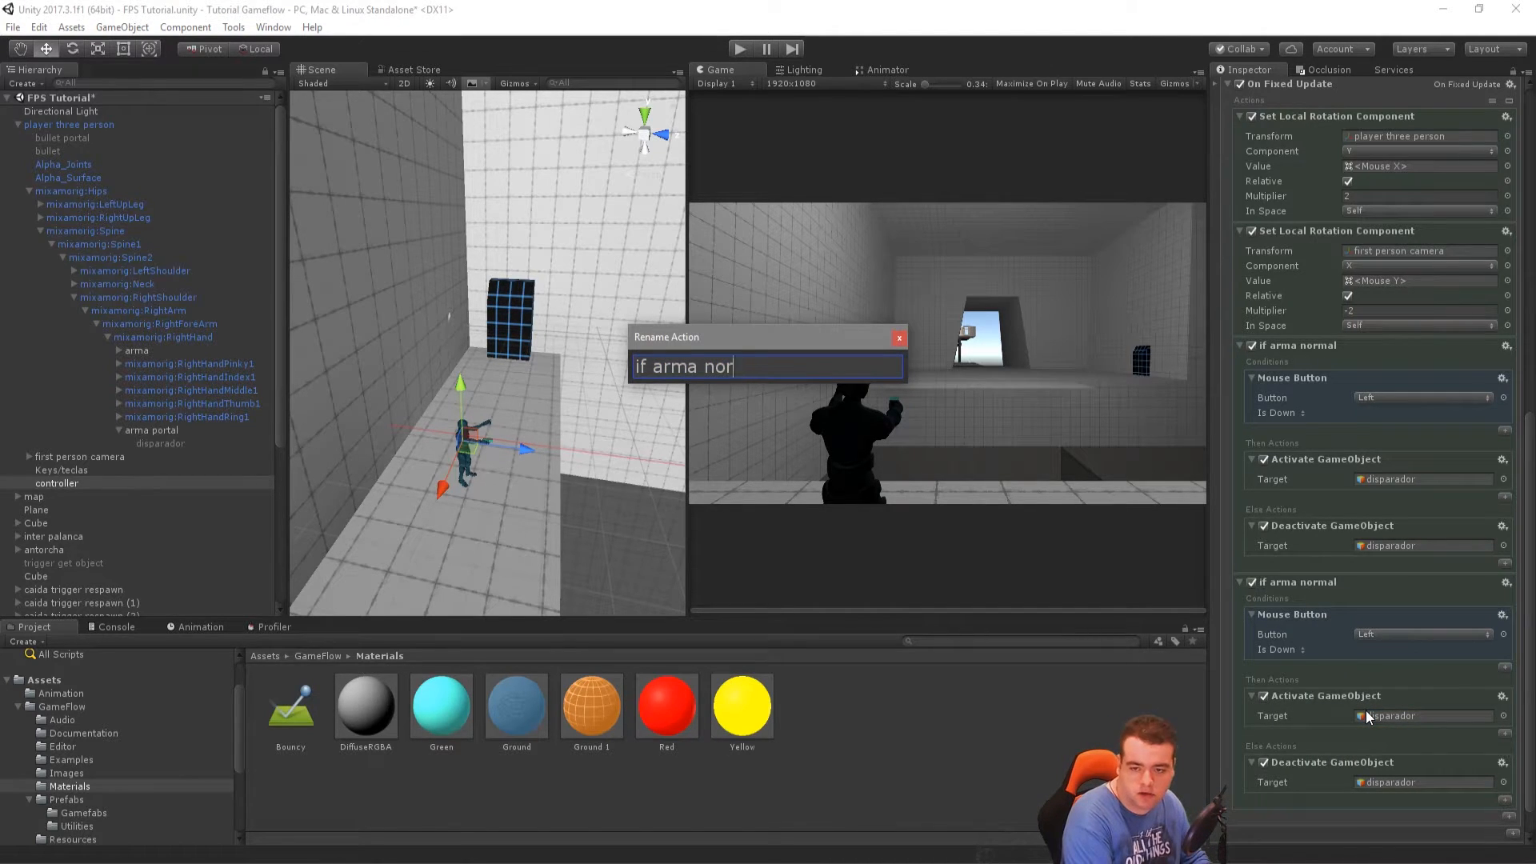
text(portal)
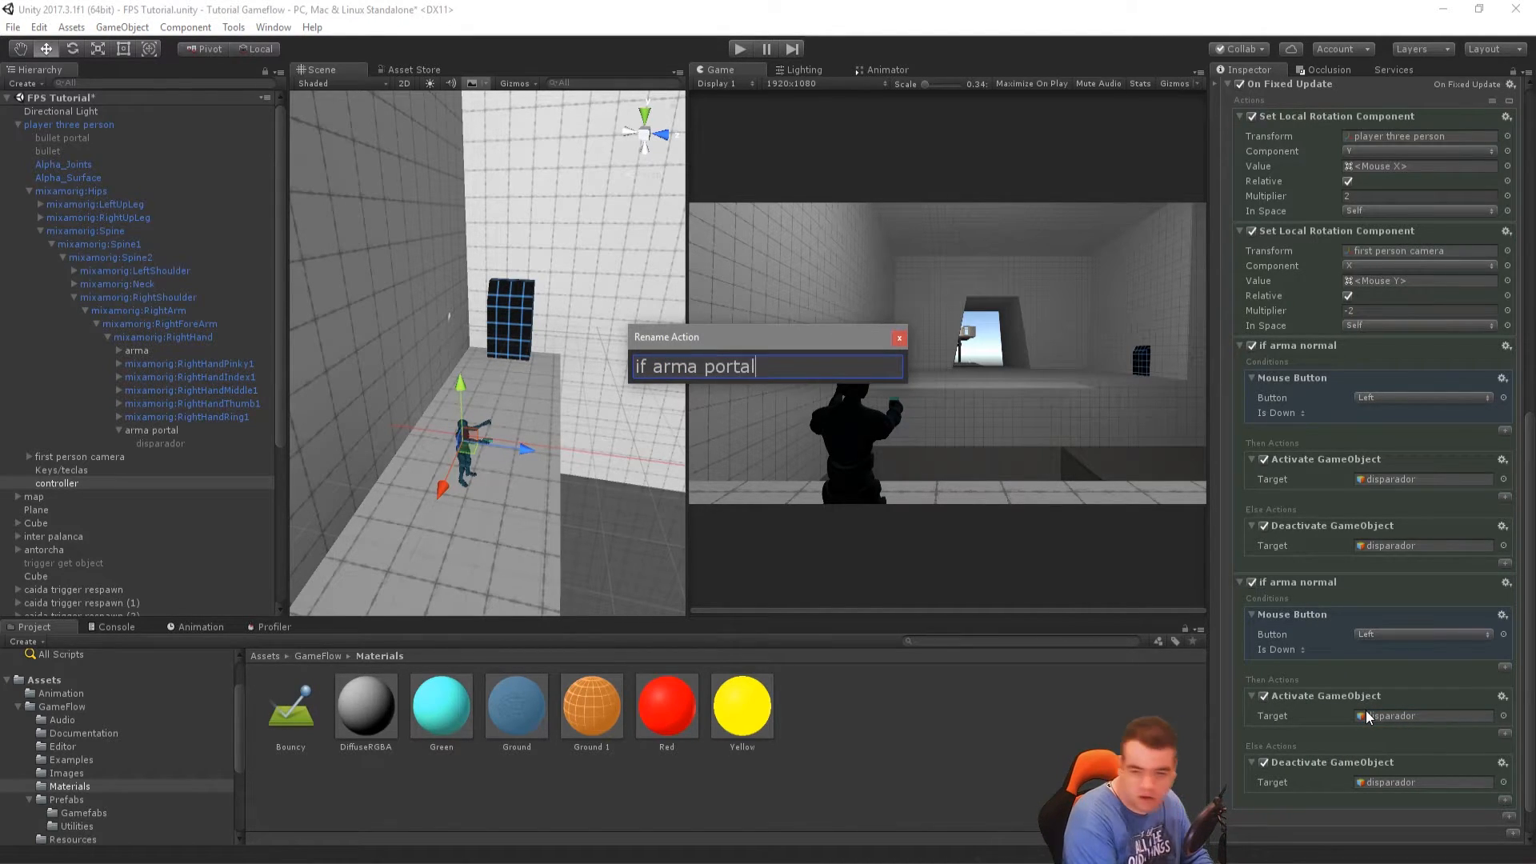
key(Return)
Assign arma portal's disparador as the target of the Activate and Deactivate GameObject actions in "if arma portal"
click(160, 443)
drag(160, 443, 1398, 715)
drag(1292, 740, 1412, 787)
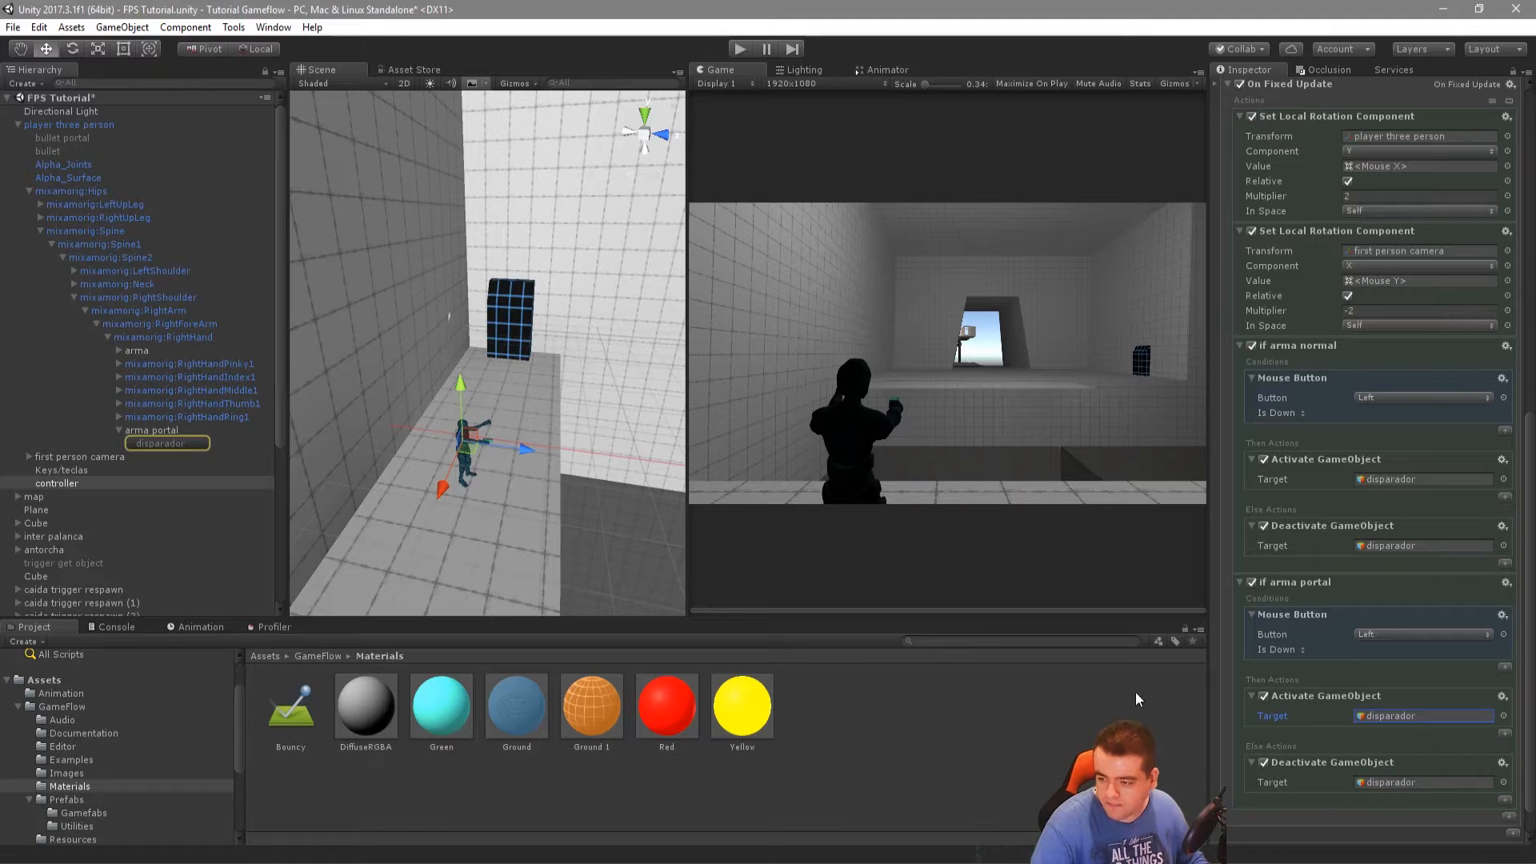
Insert an If action with a Key condition directly above "if arma normal" in the controller's On Fixed Update block
click(1506, 346)
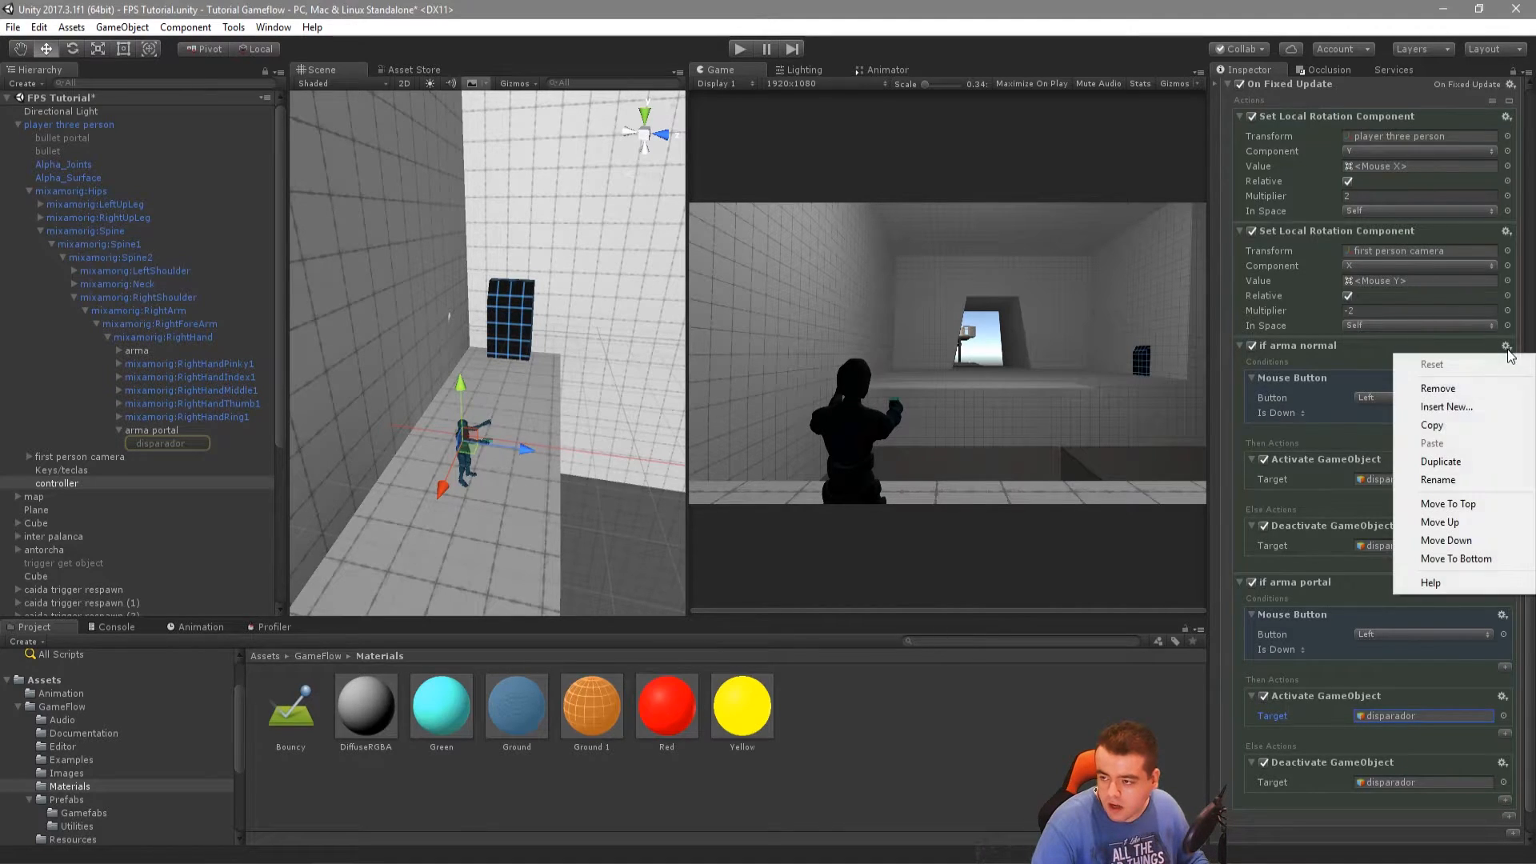
click(1452, 407)
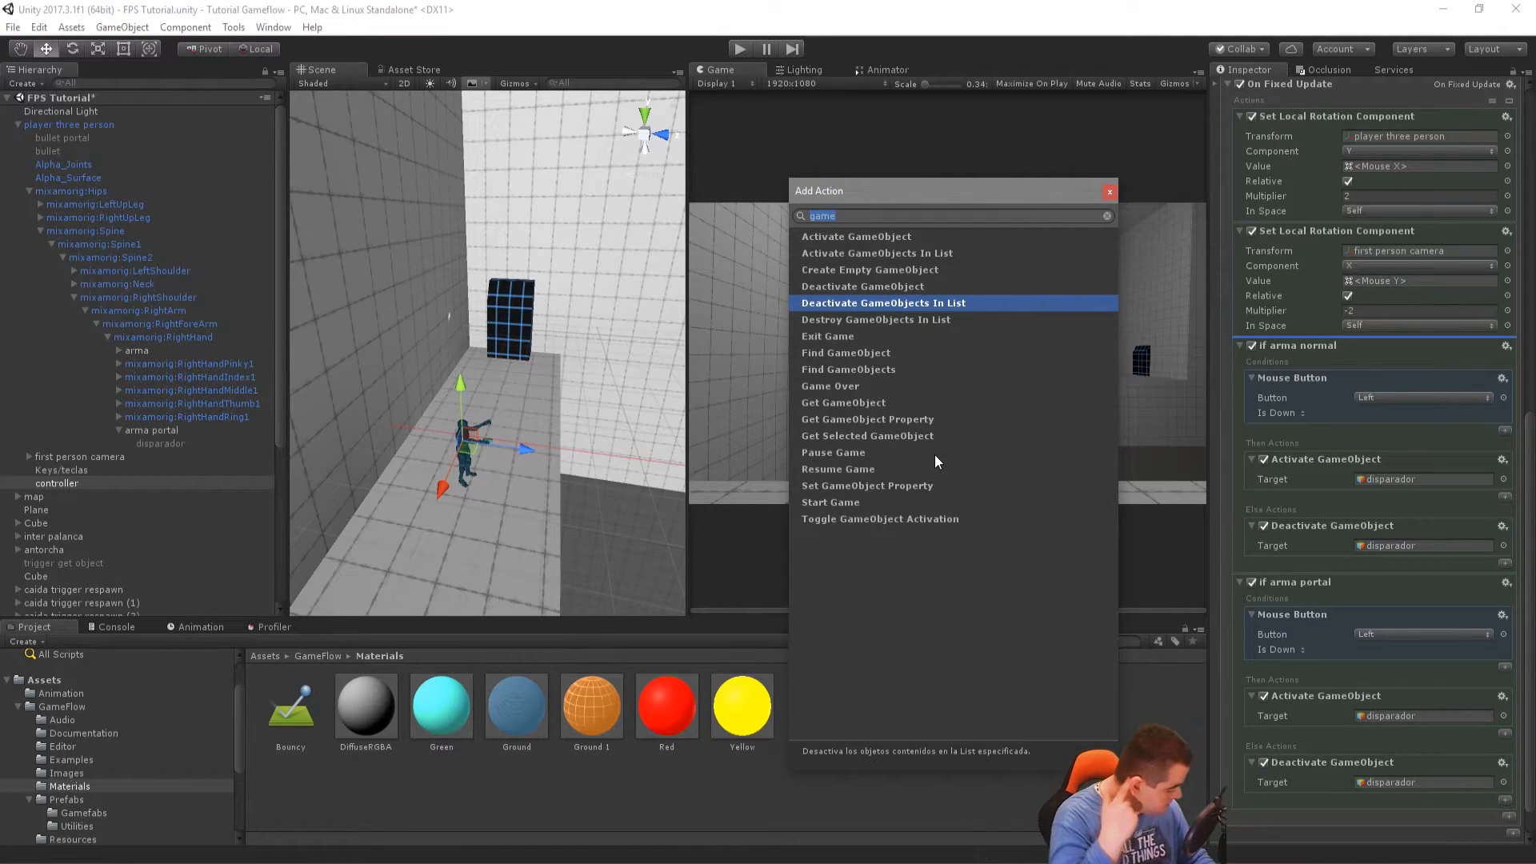
key(Escape)
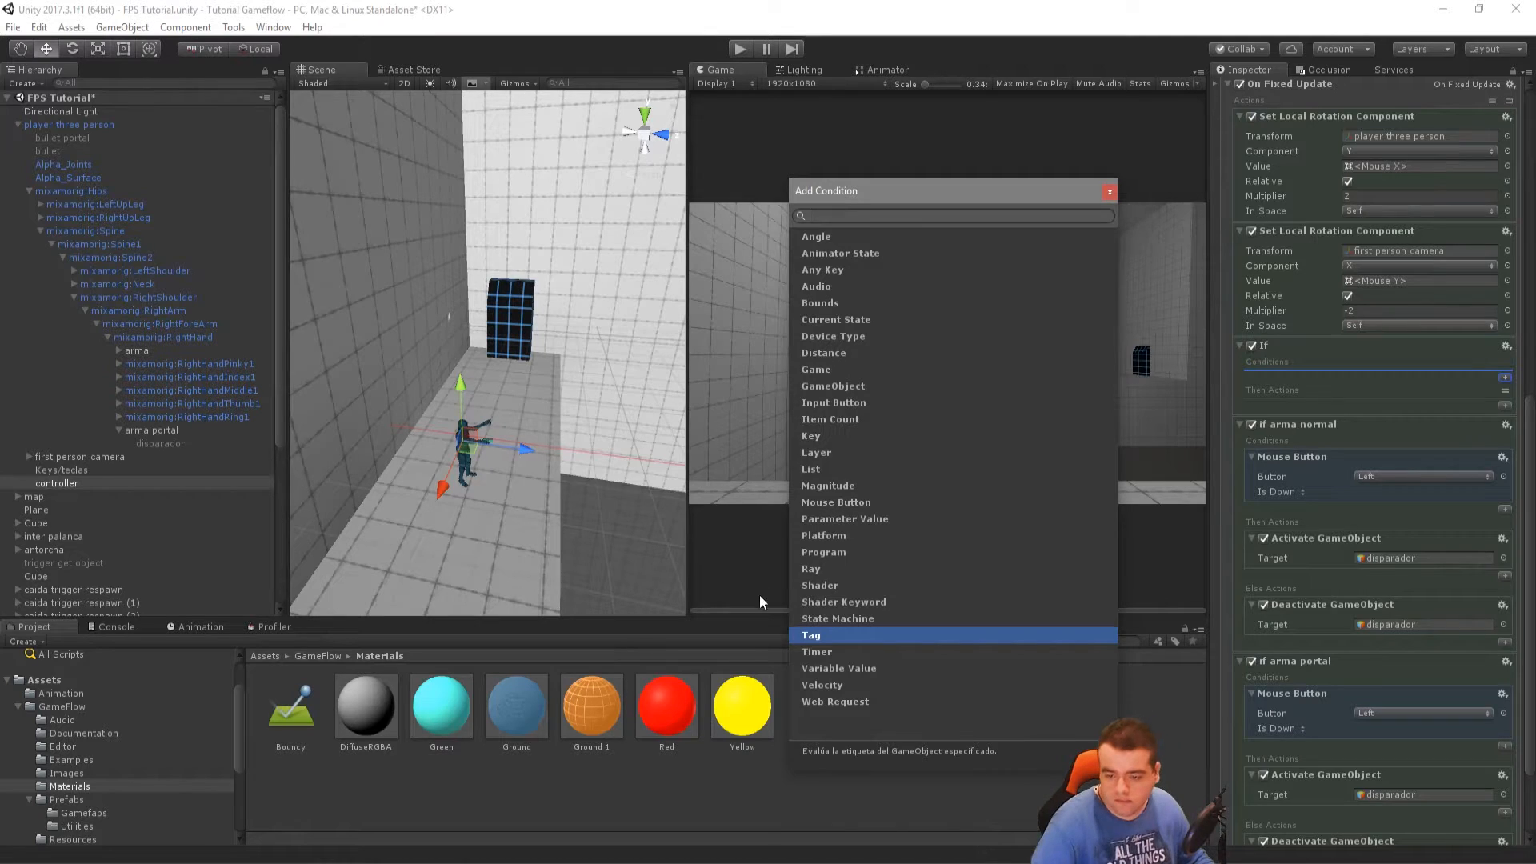
double_click(826, 433)
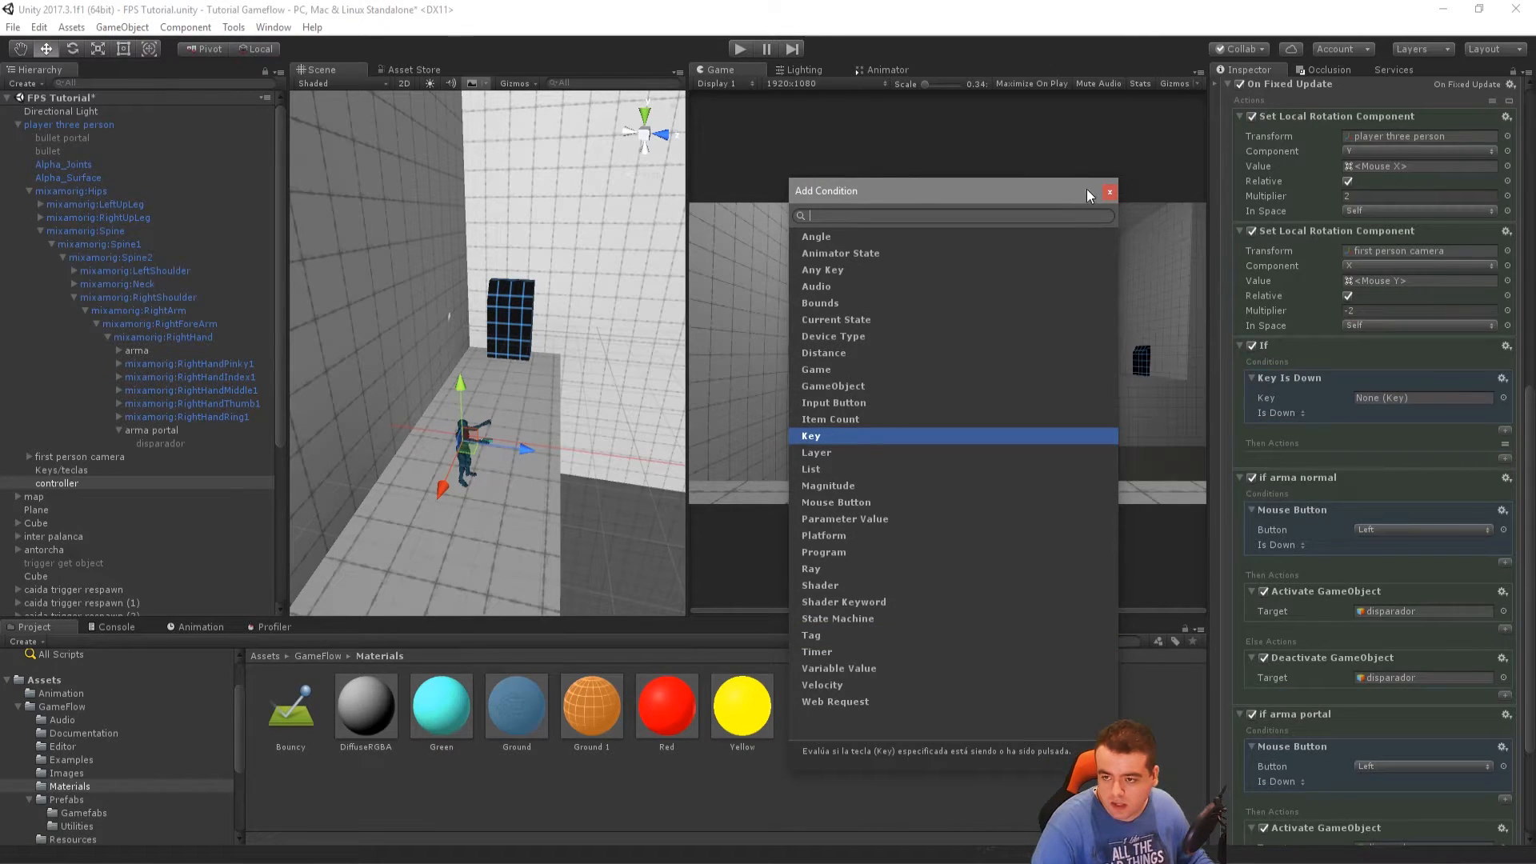
click(1110, 192)
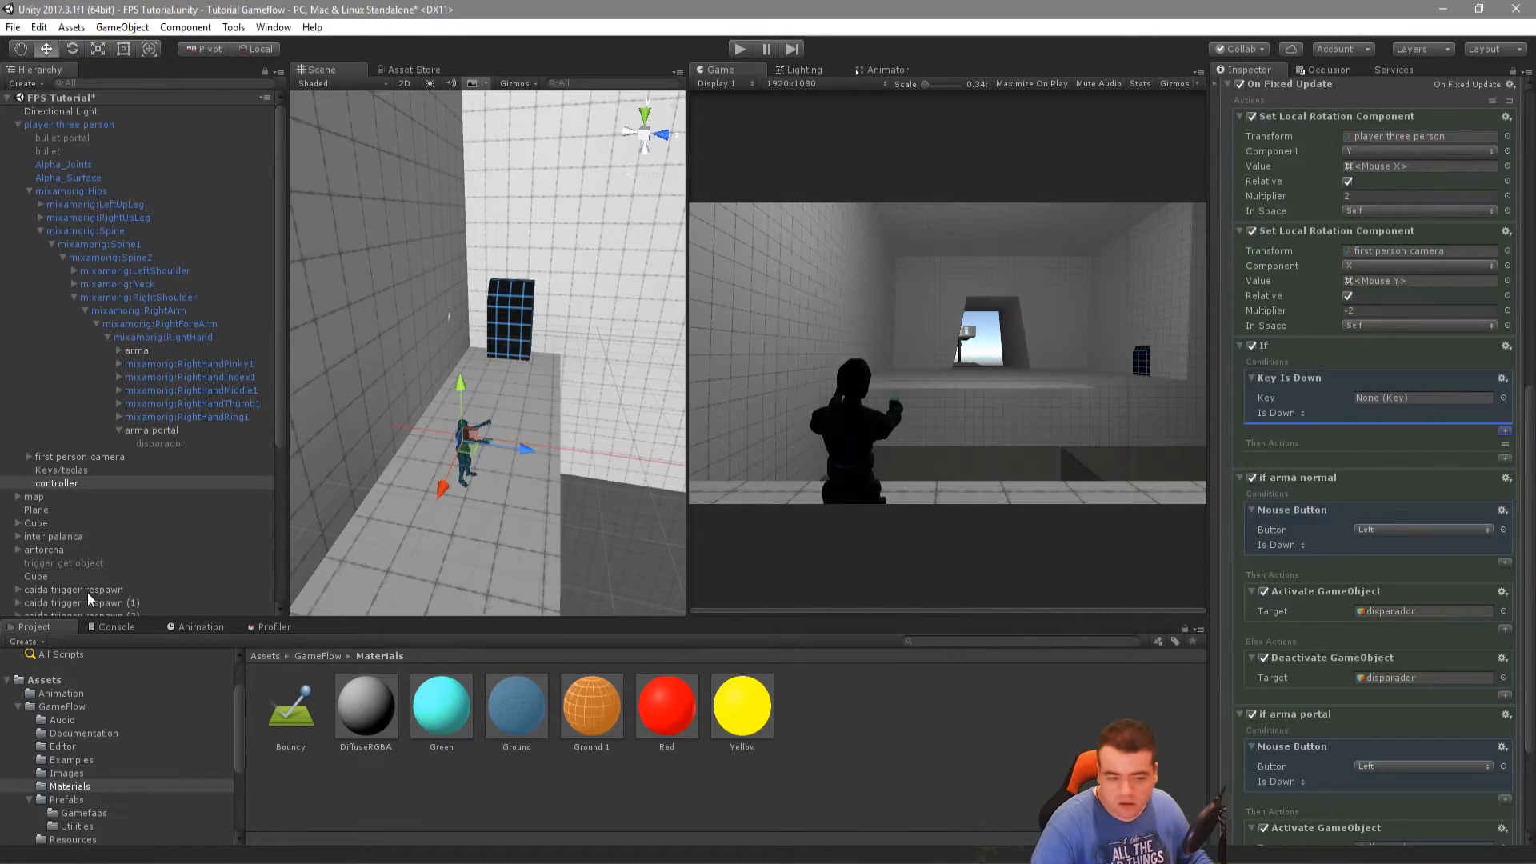
Duplicate the C Camera key twice in the Keys/teclas object
click(47, 470)
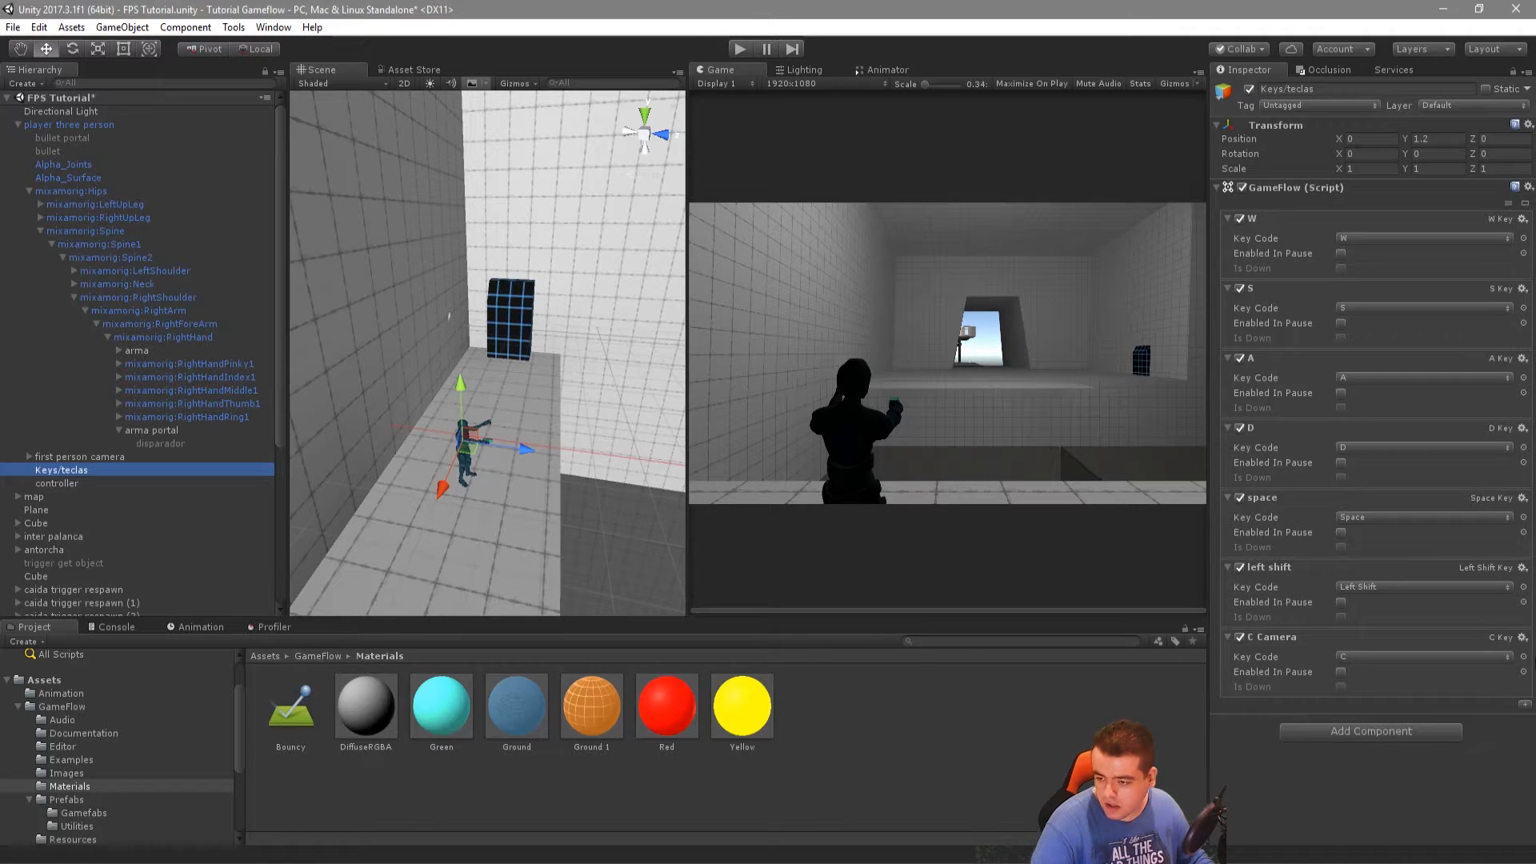
click(1522, 637)
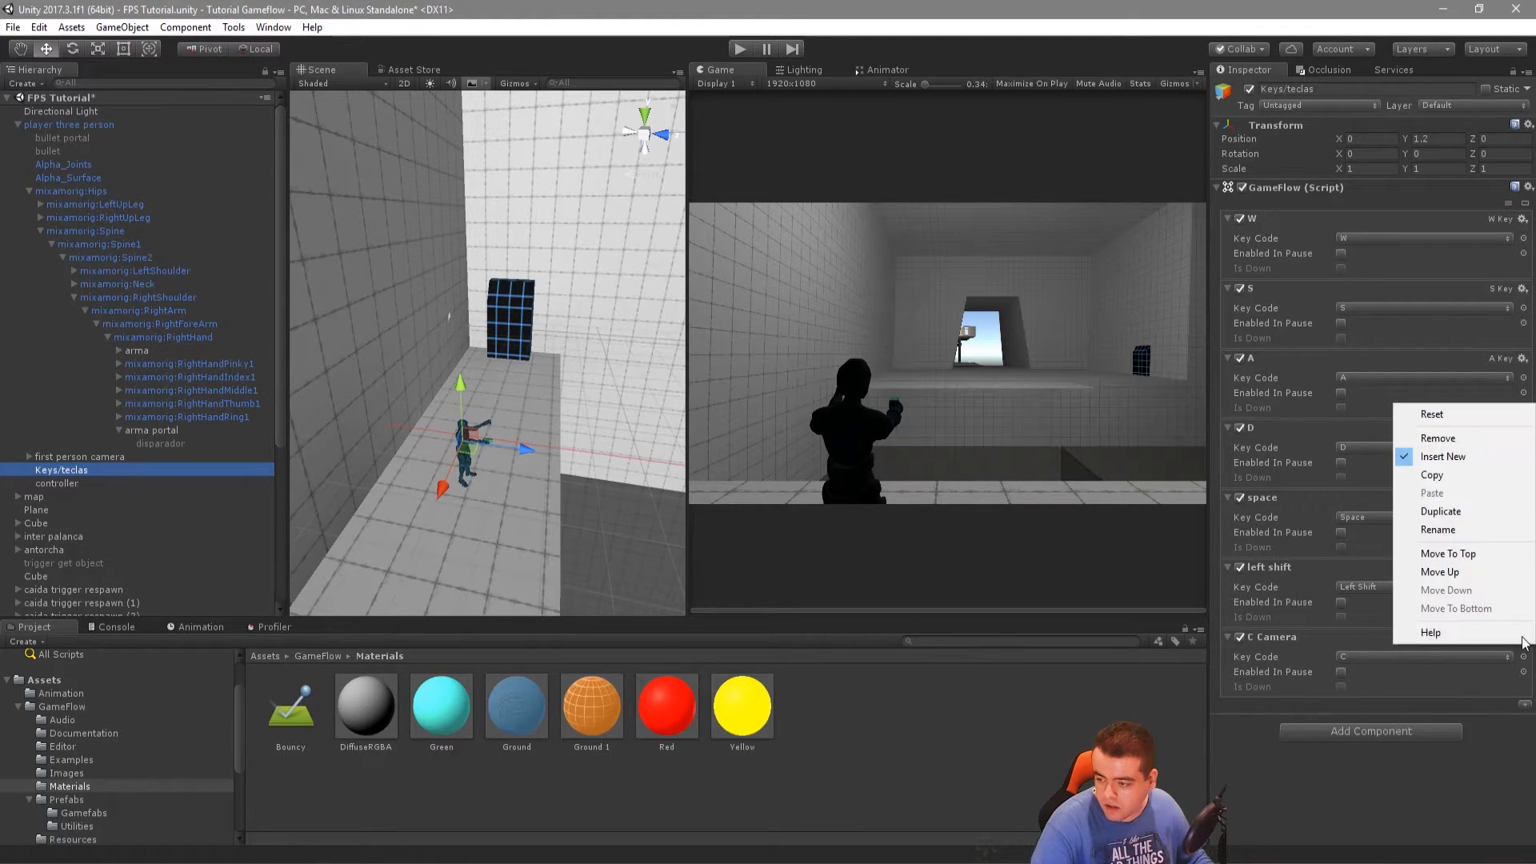
click(1432, 511)
right_click(1266, 712)
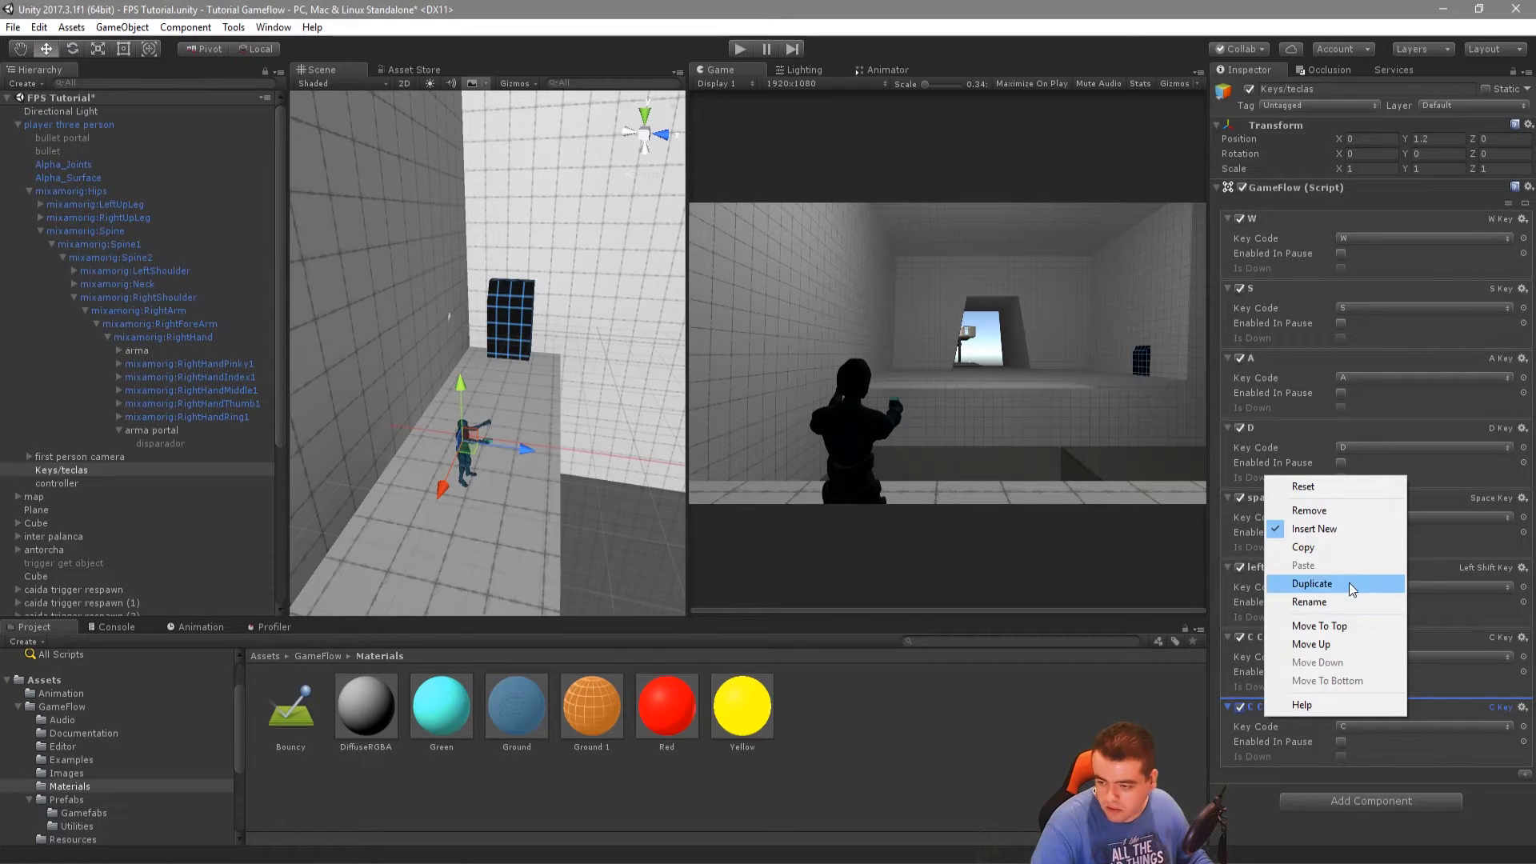
click(1313, 584)
Rename the first copy of the C Camera key to "key 1 bullet"
right_click(1283, 707)
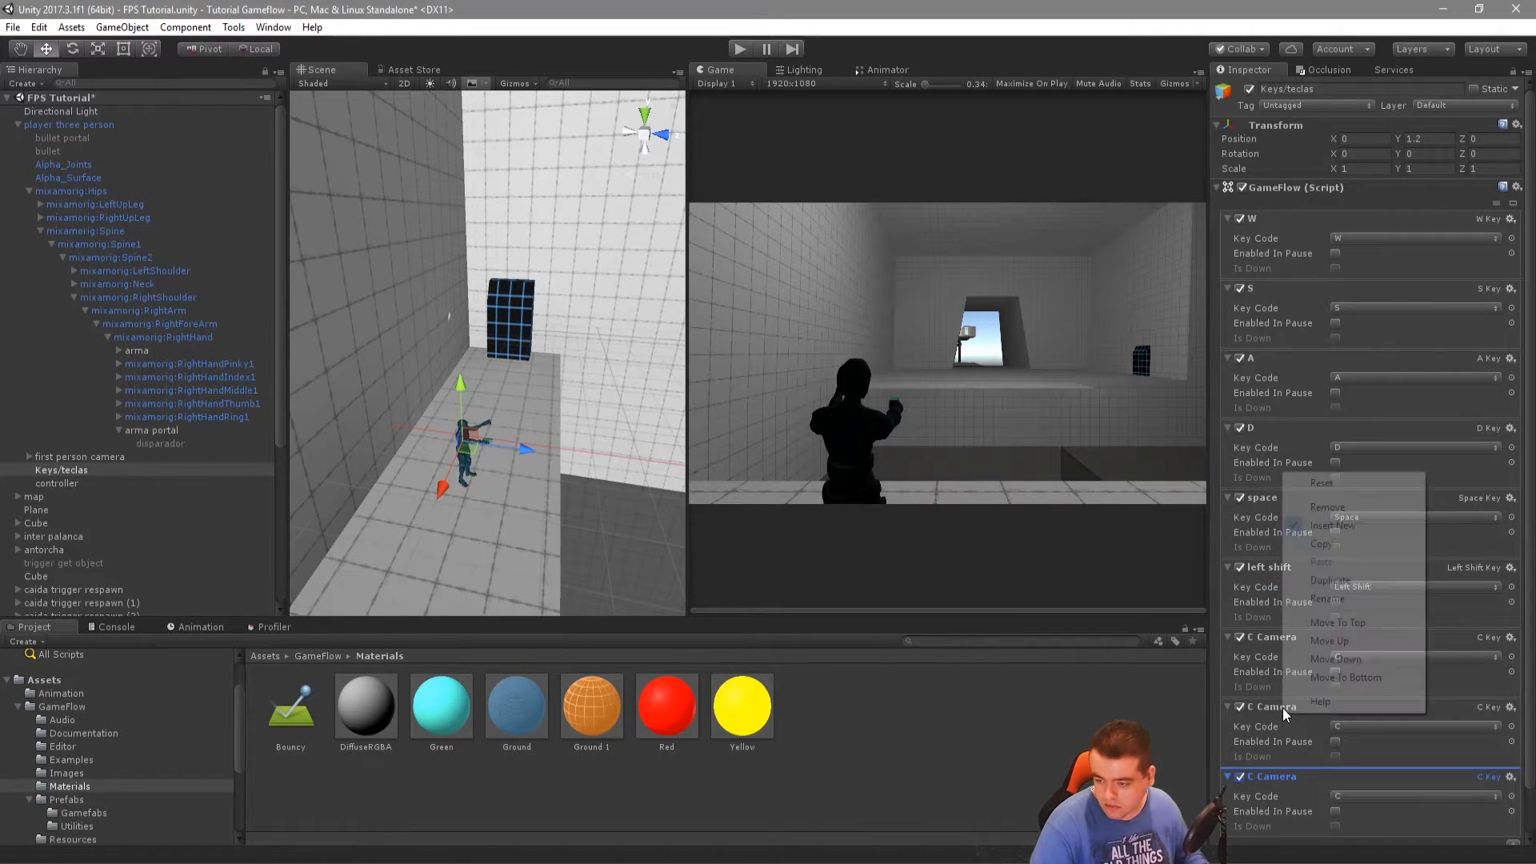
click(1332, 597)
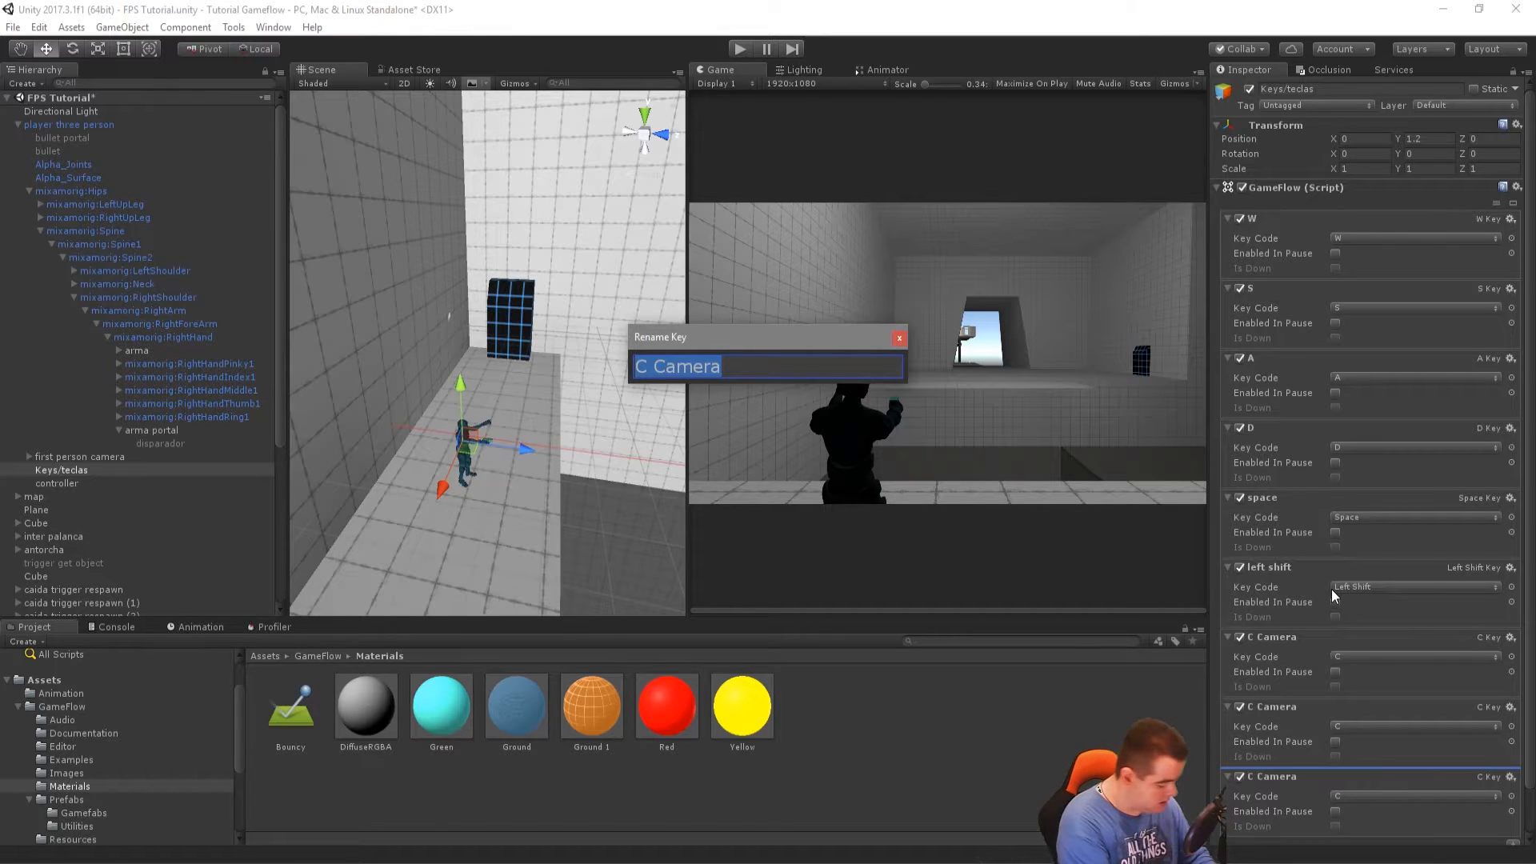
text(key C)
key(BackSpace)
text(1 bullet)
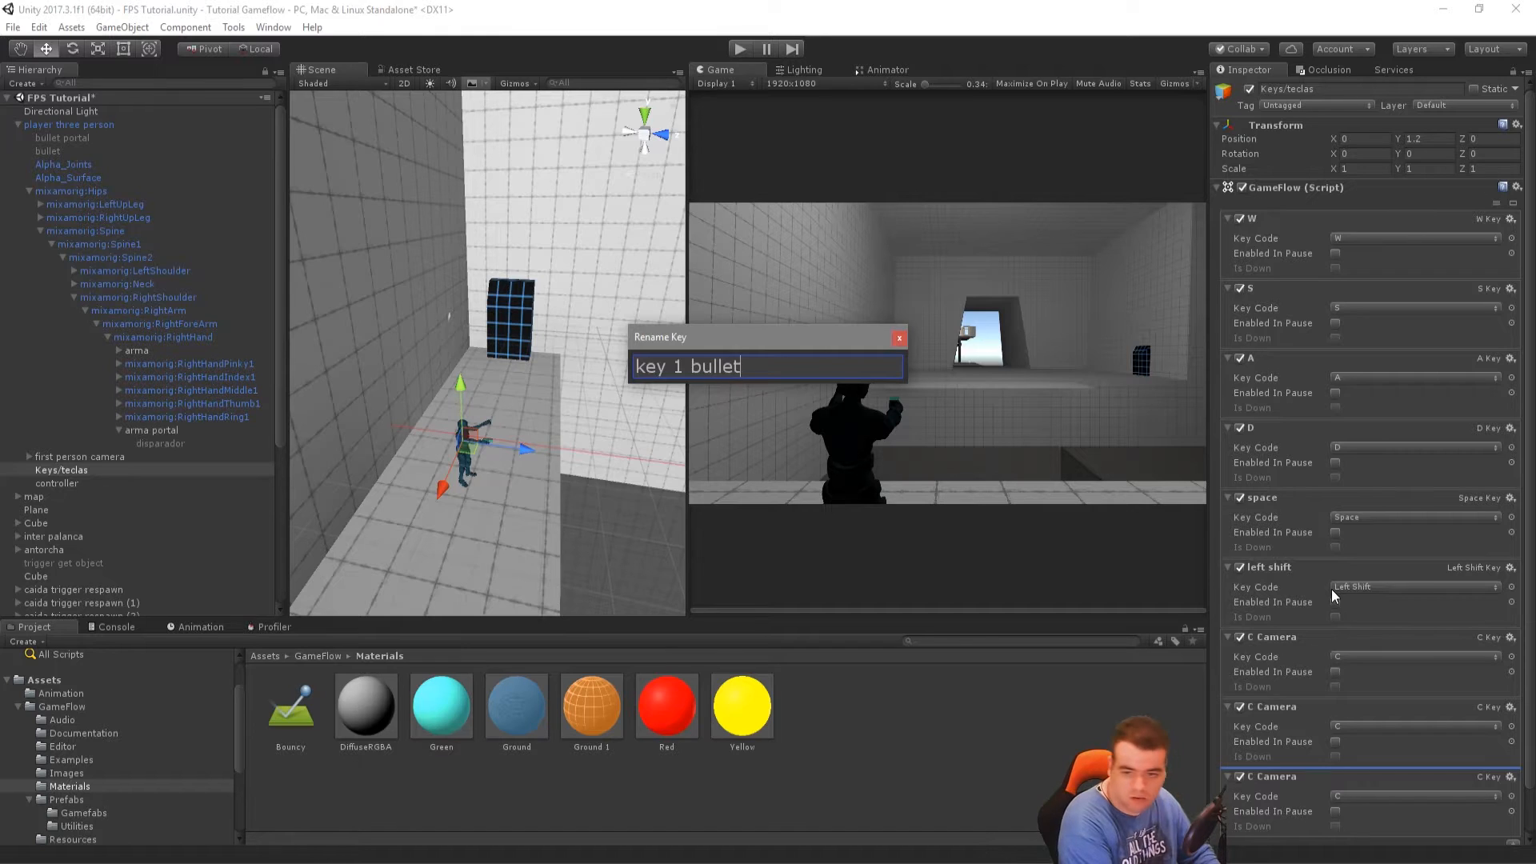
key(Return)
Rename the second copy of the C Camera key to "key 2 bullet portal"
scroll(1280, 640, down, 1)
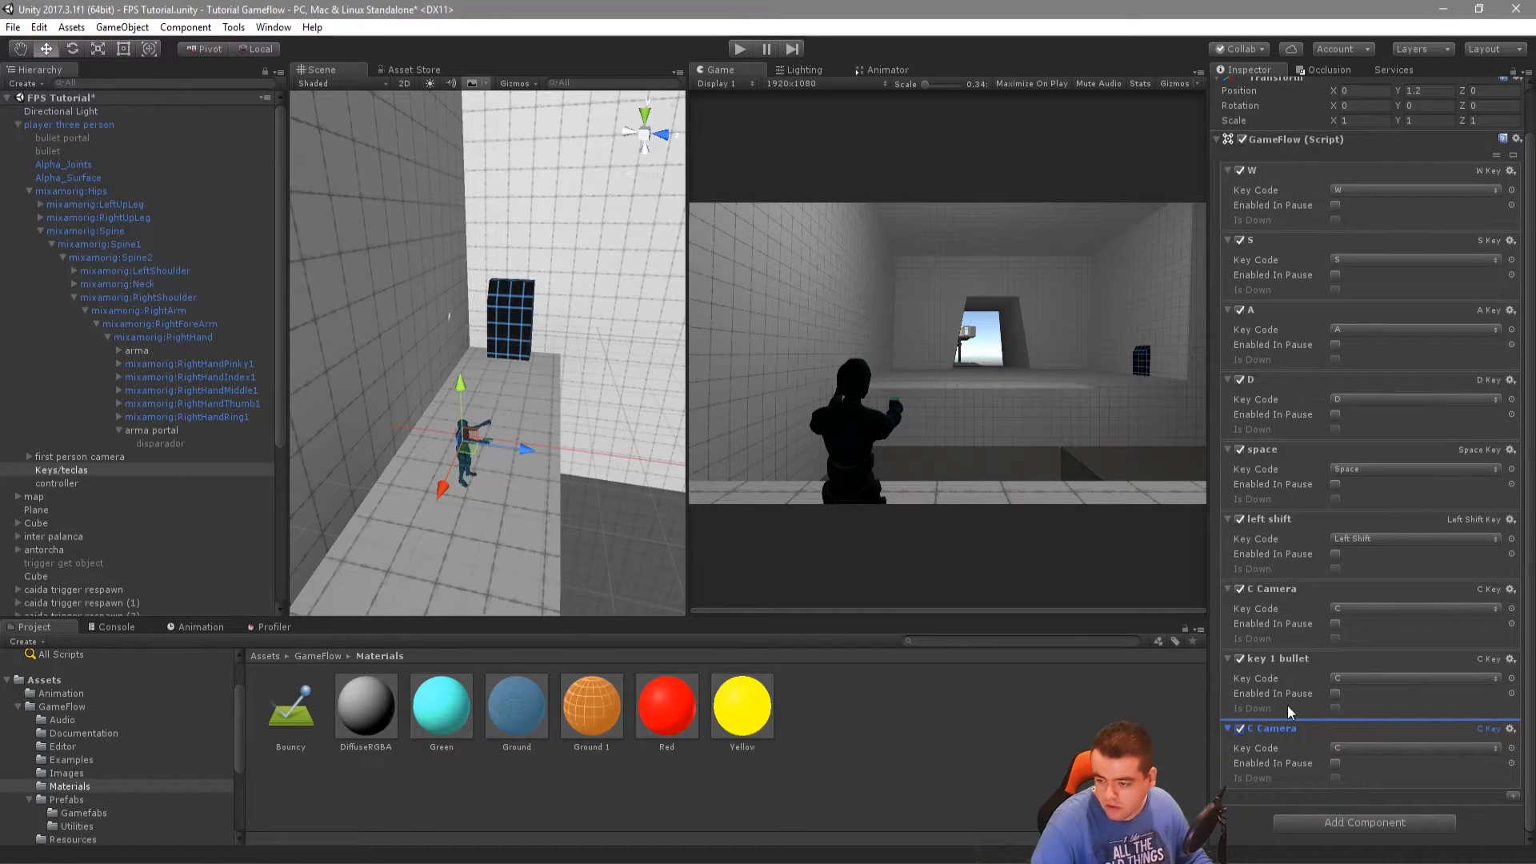
right_click(1273, 734)
click(1333, 620)
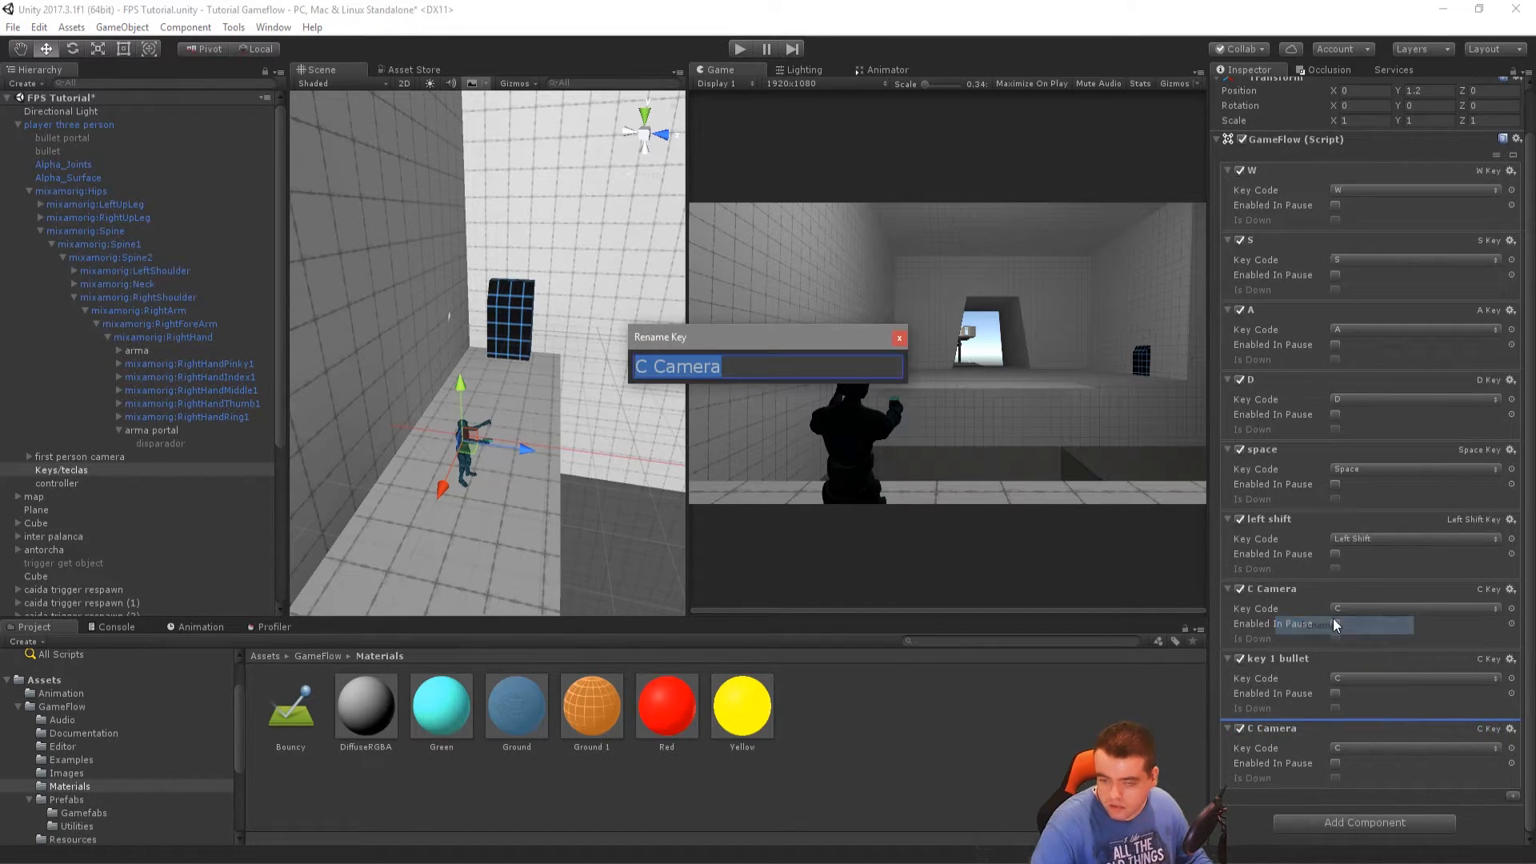
text(key )
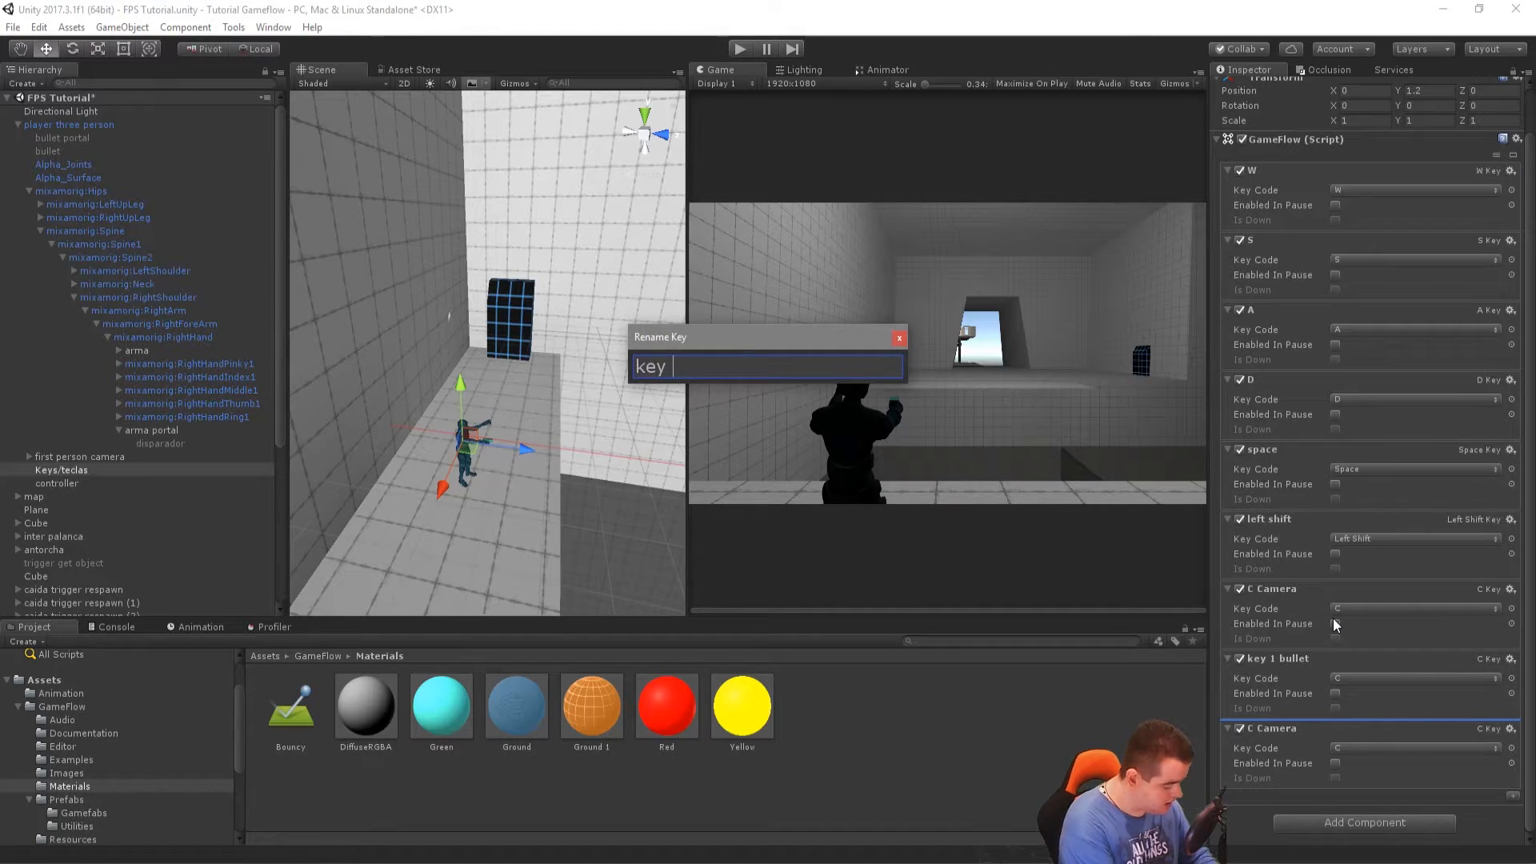
text(2 )
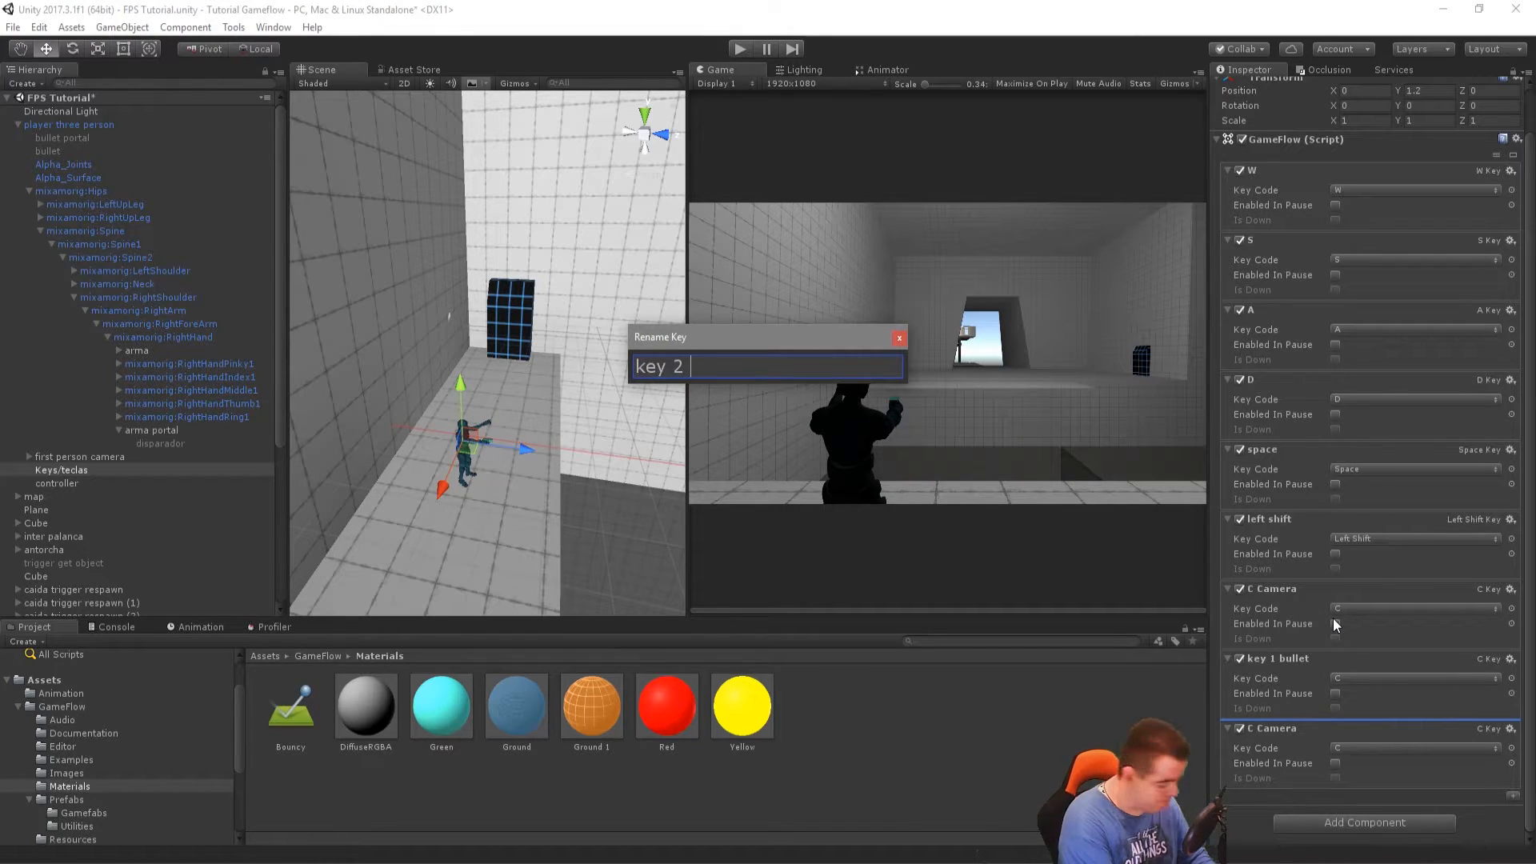
text(bullet portal)
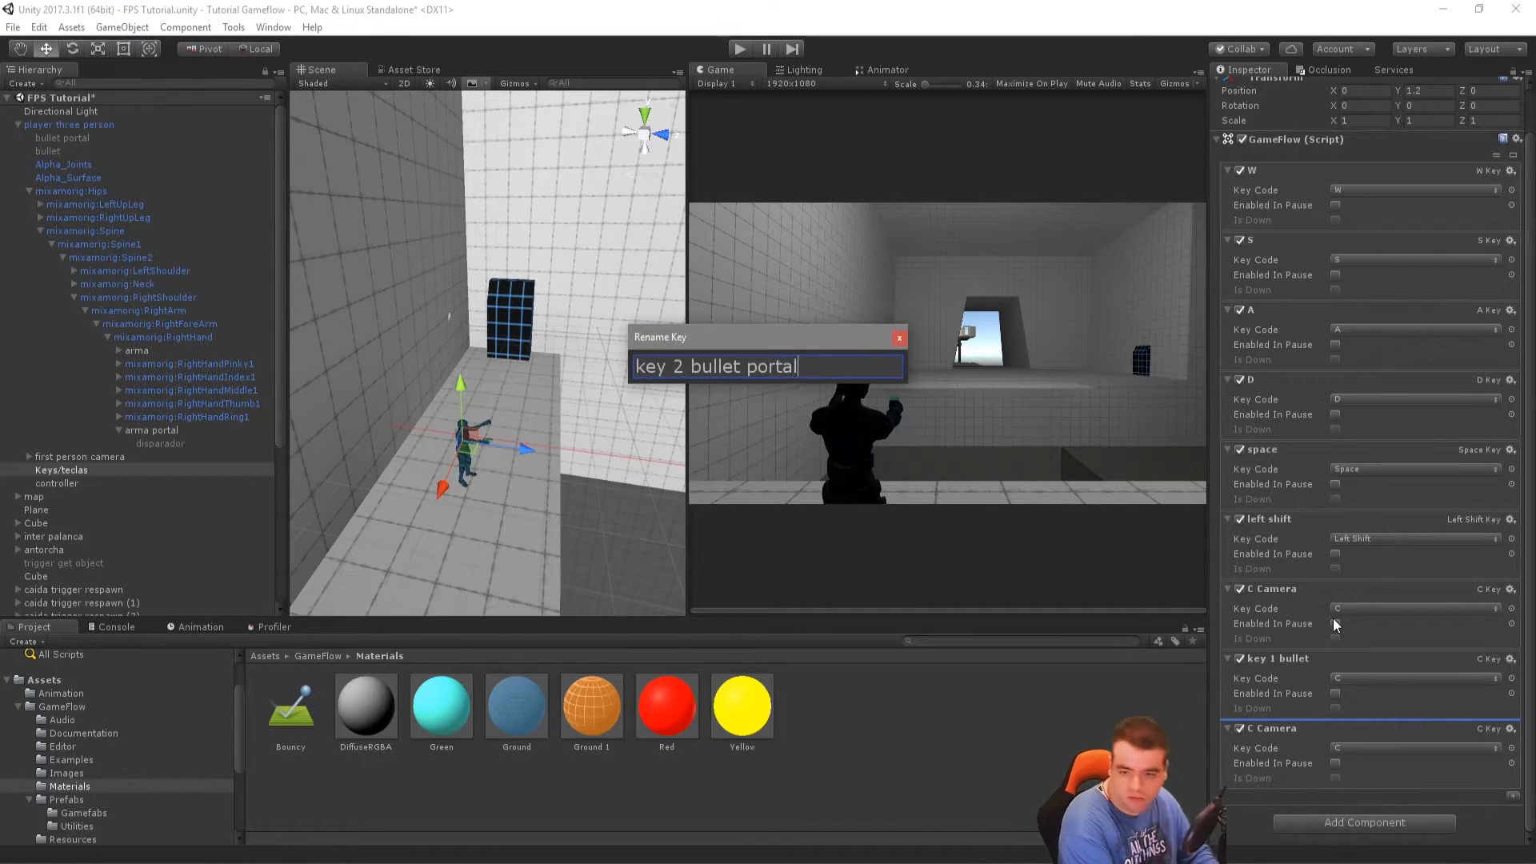
key(Return)
Set the key code of "key 1 bullet" to Alpha 1 and of "key 2 bullet portal" to Alpha 2
click(1376, 748)
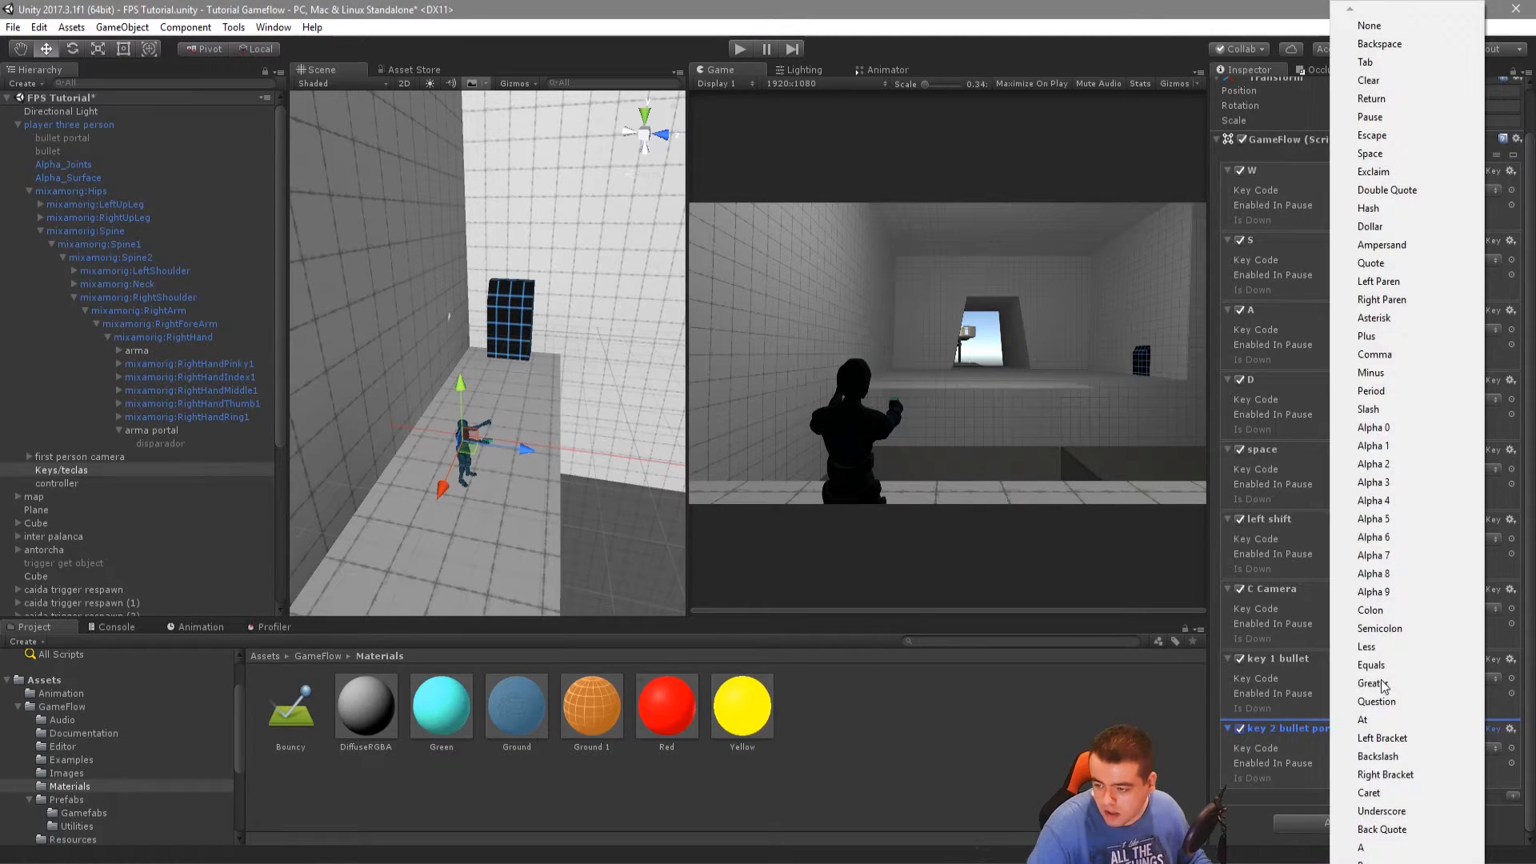
click(1352, 862)
click(1347, 863)
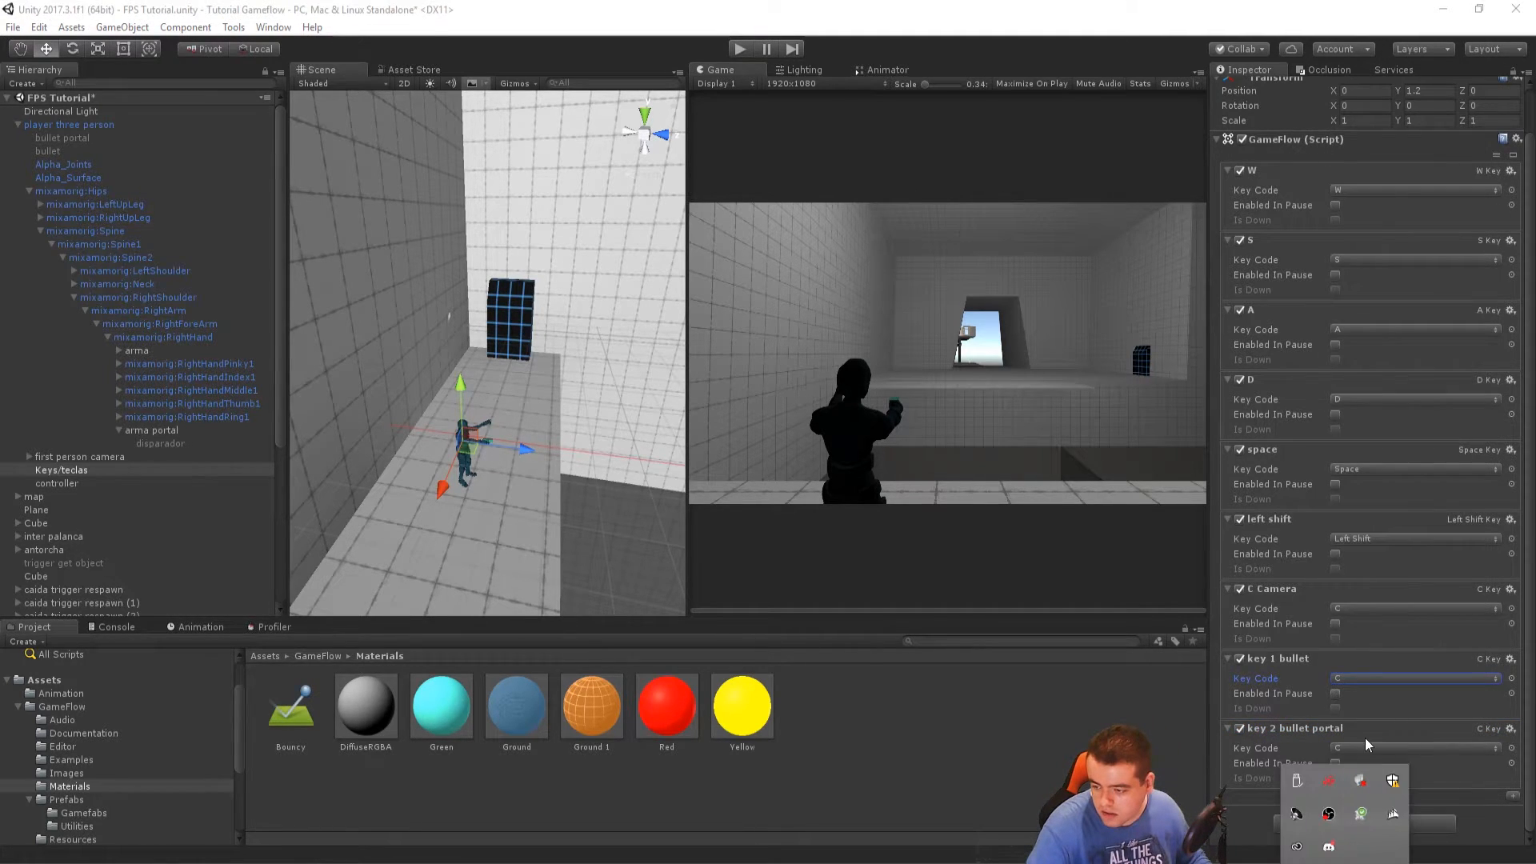
click(1411, 681)
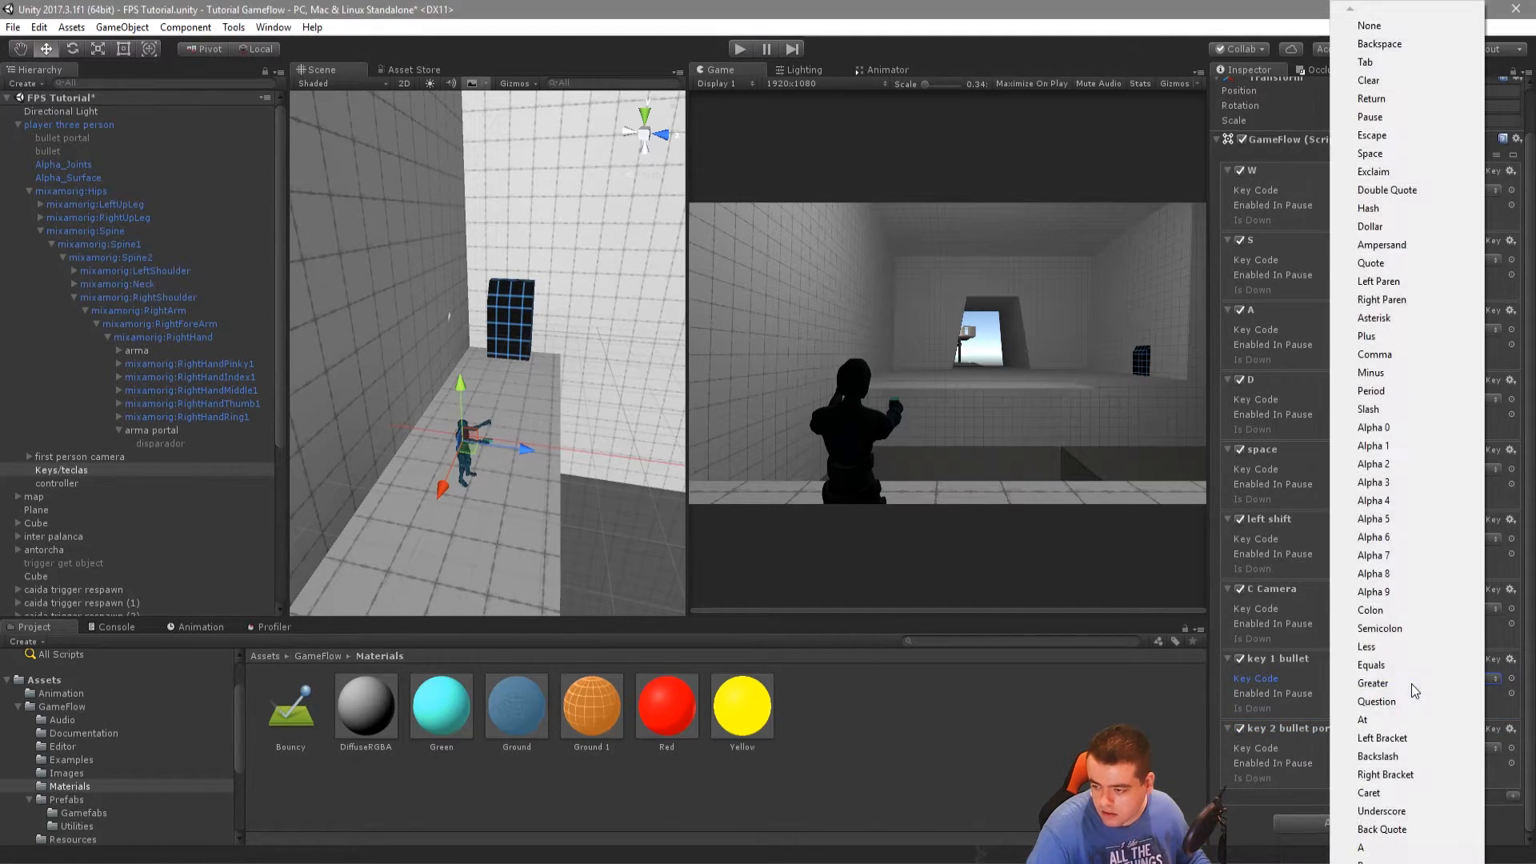
click(1414, 445)
click(1385, 745)
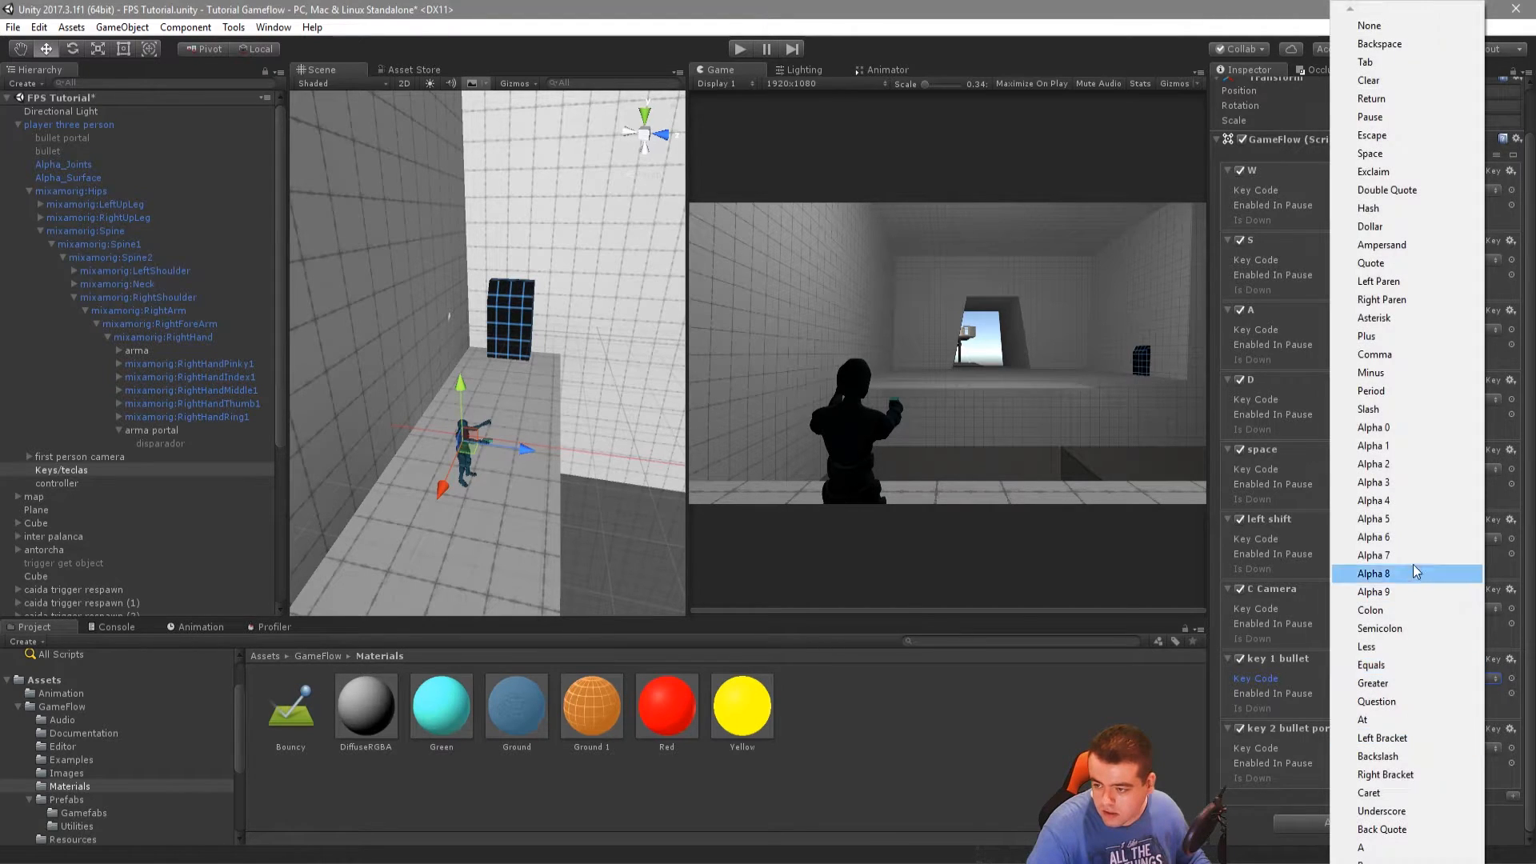
click(1403, 463)
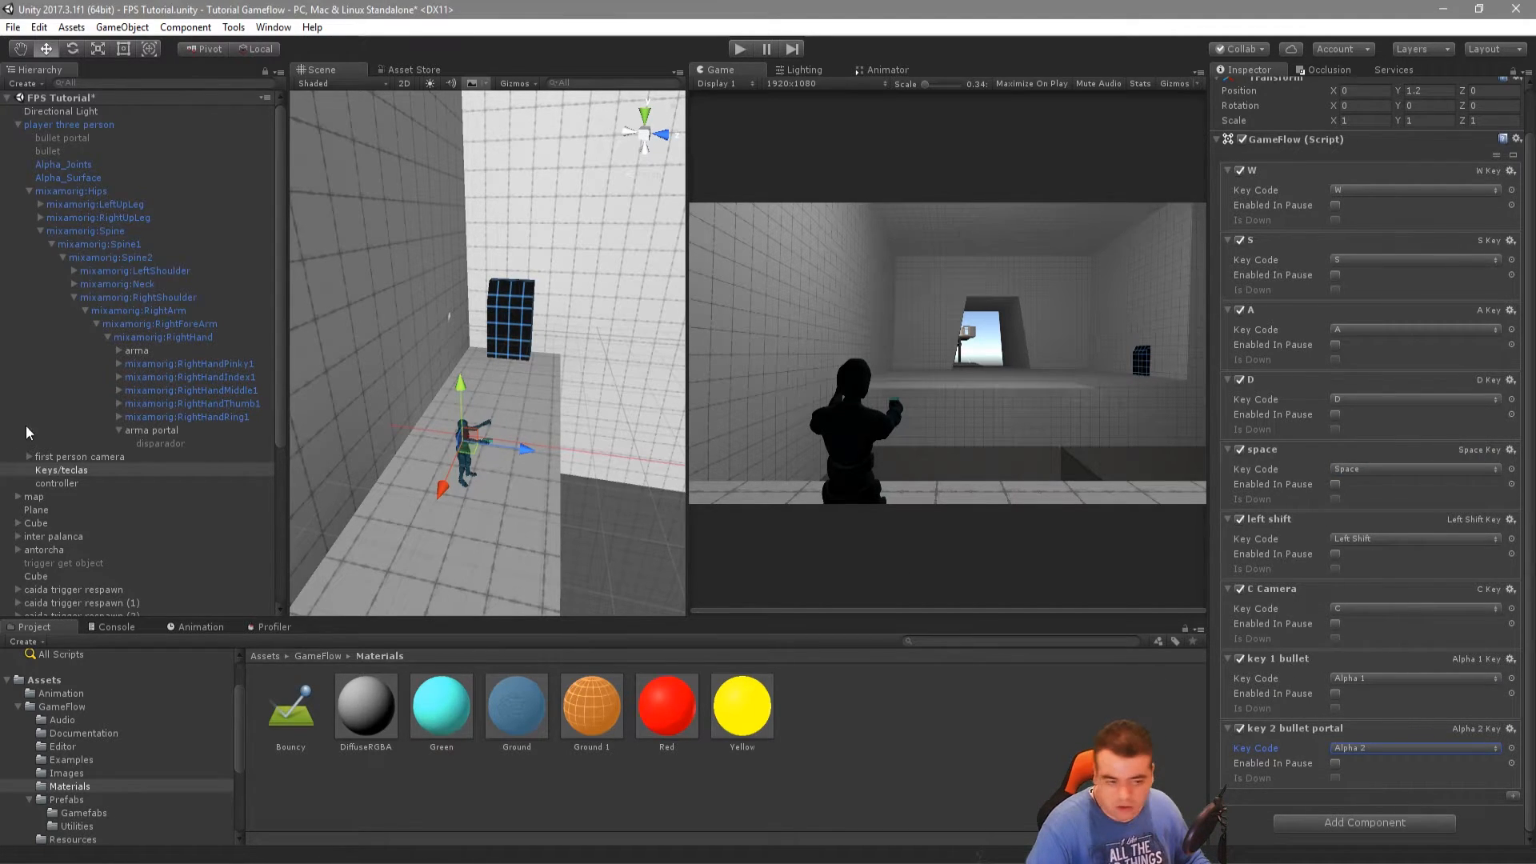
Assign "key 1 bullet" to the Key Is Down condition of the controller's new If action
click(75, 482)
scroll(1401, 662, down, 10)
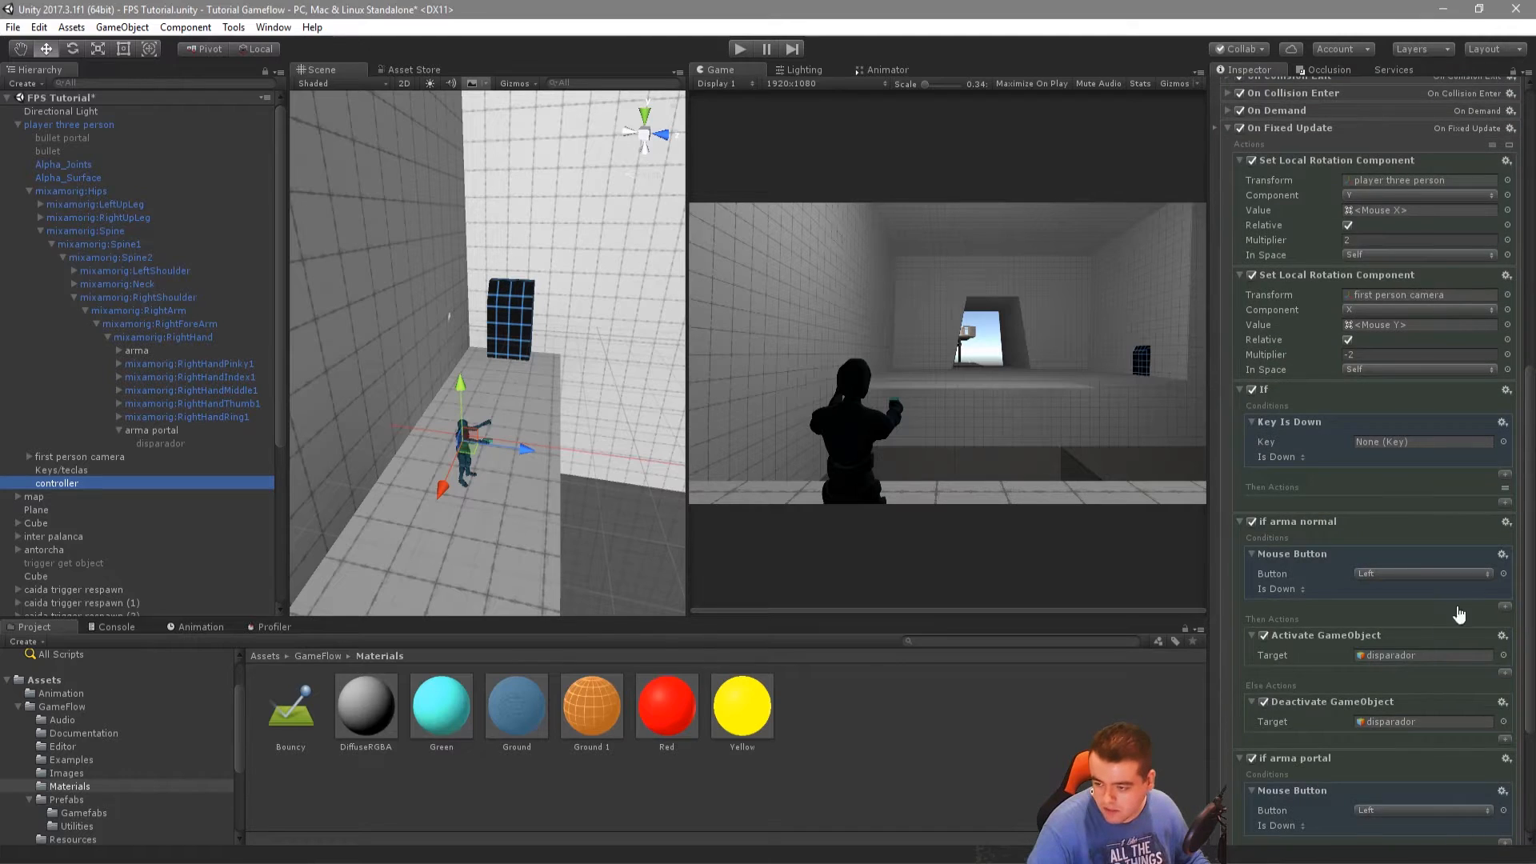
click(1410, 443)
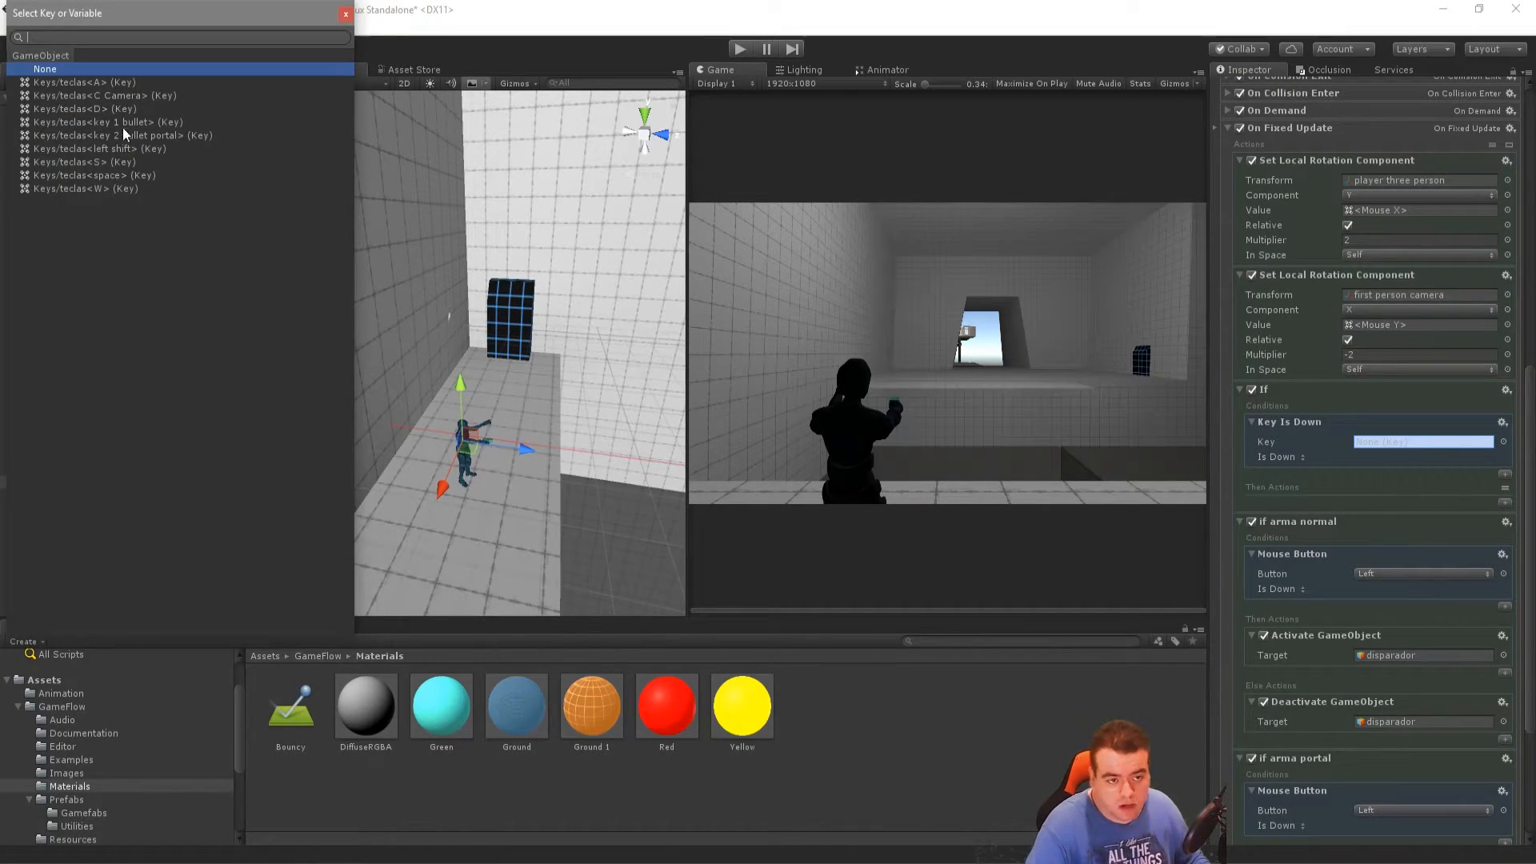
click(136, 120)
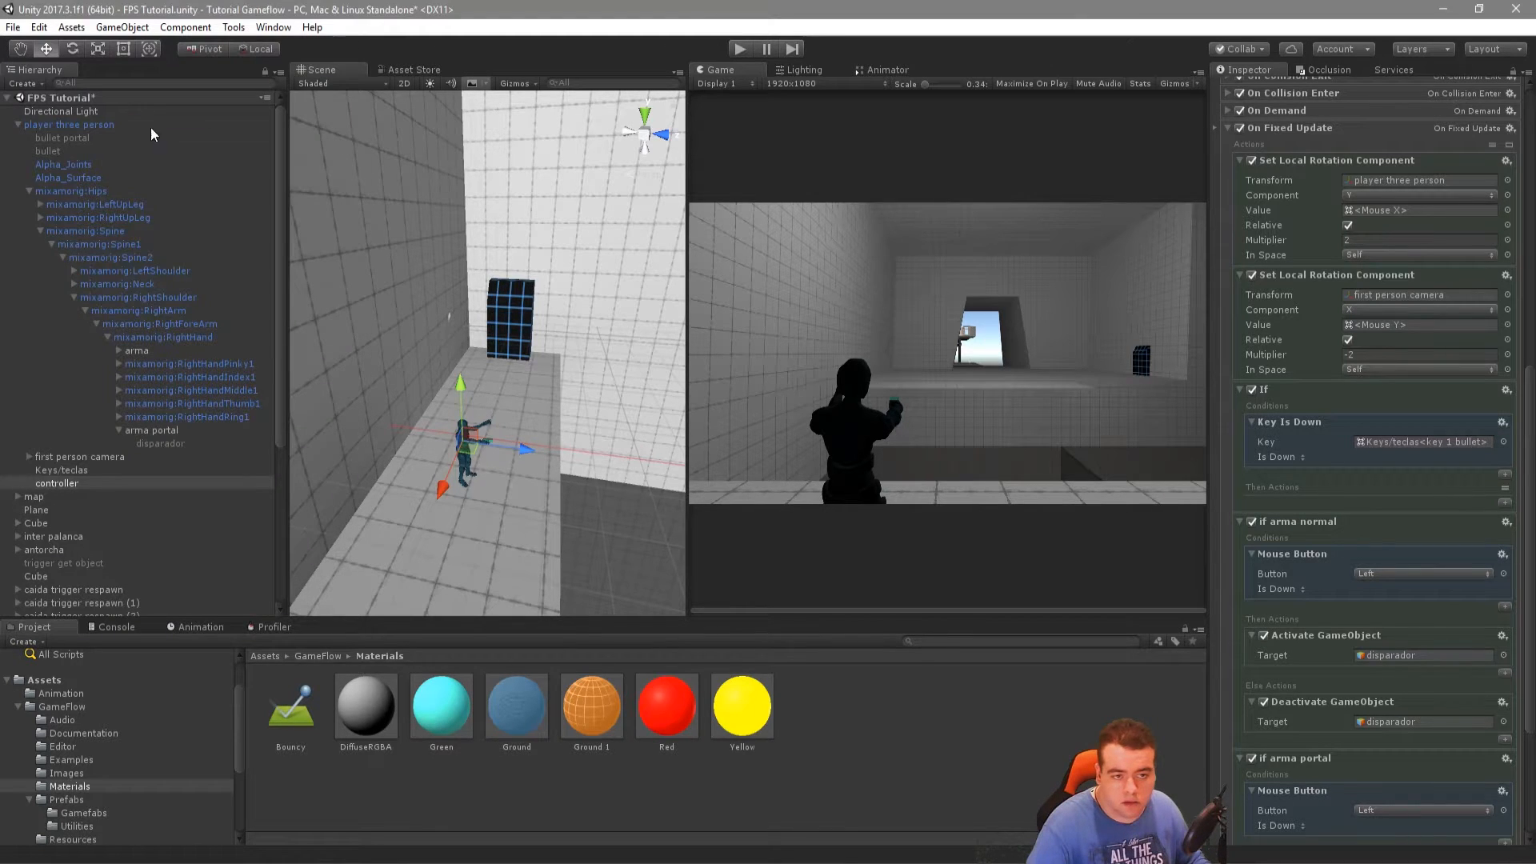
Add an Activate GameObject action targeting arma to the Then Actions of the "key 1 bullet" If
click(1503, 501)
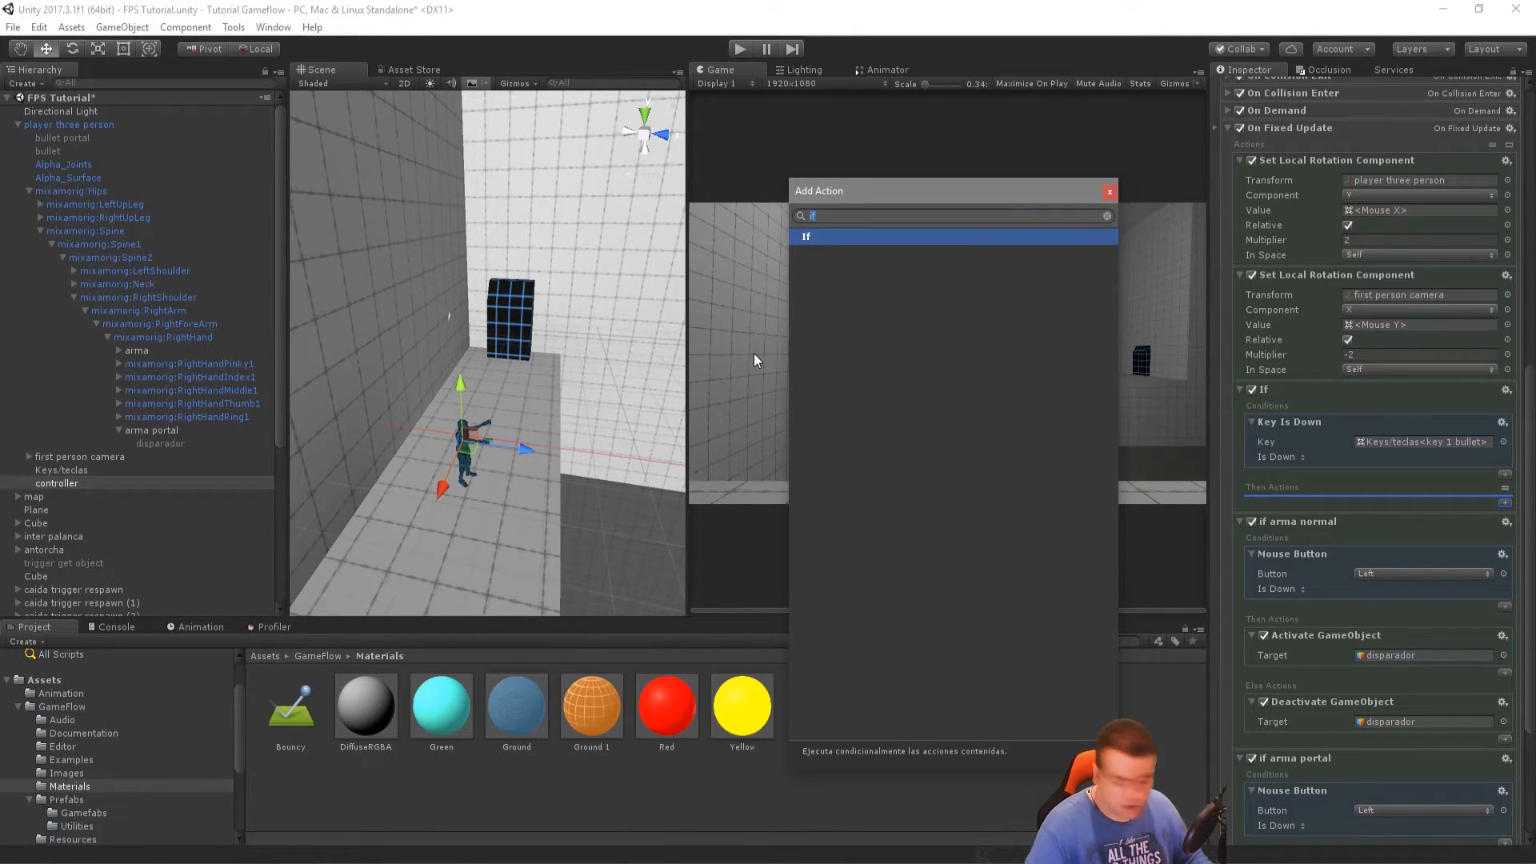
text(game)
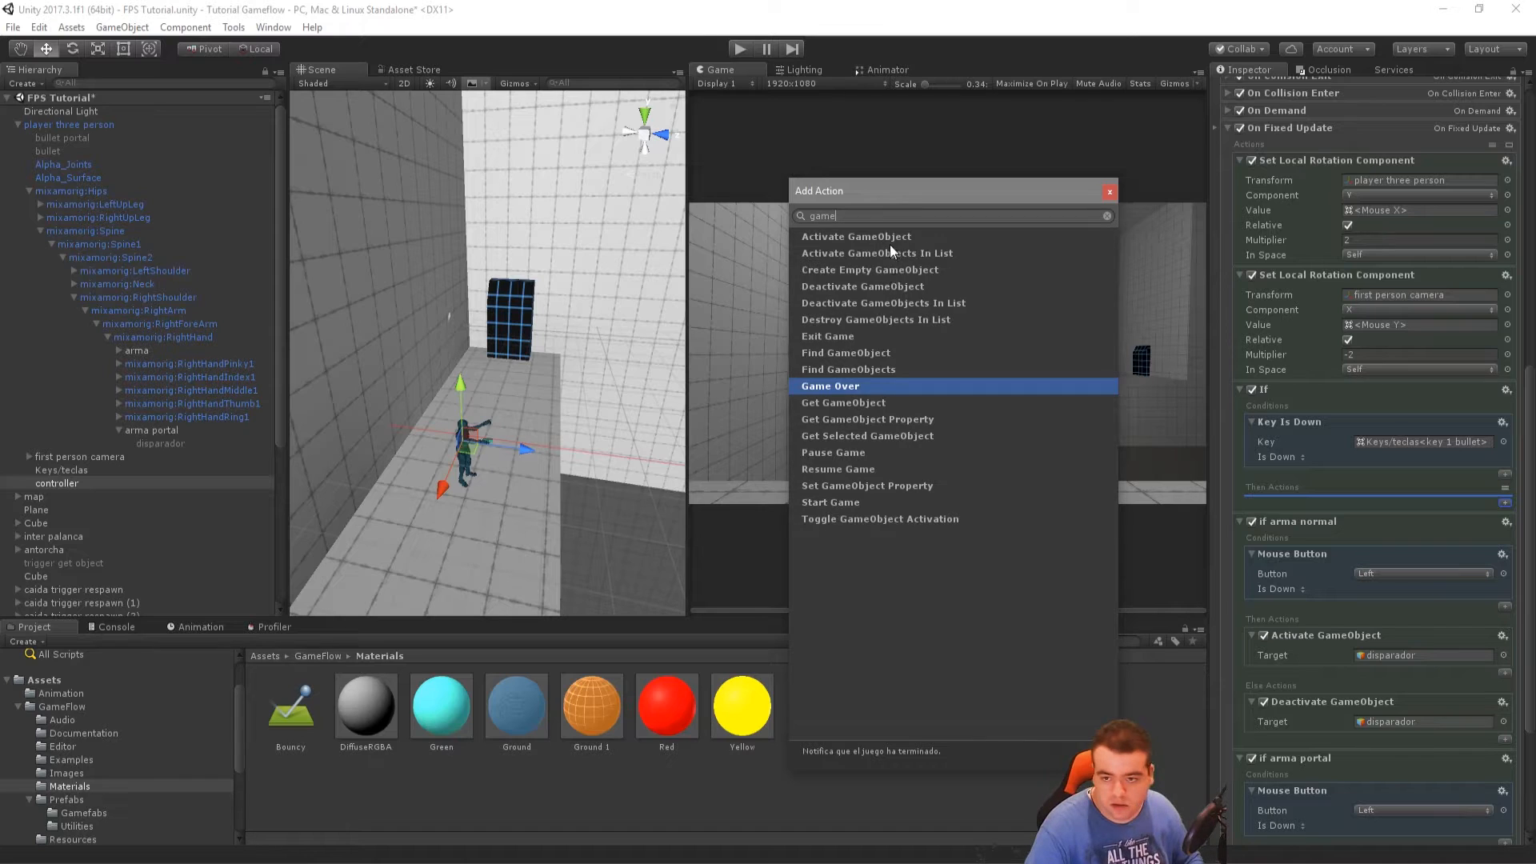
click(880, 237)
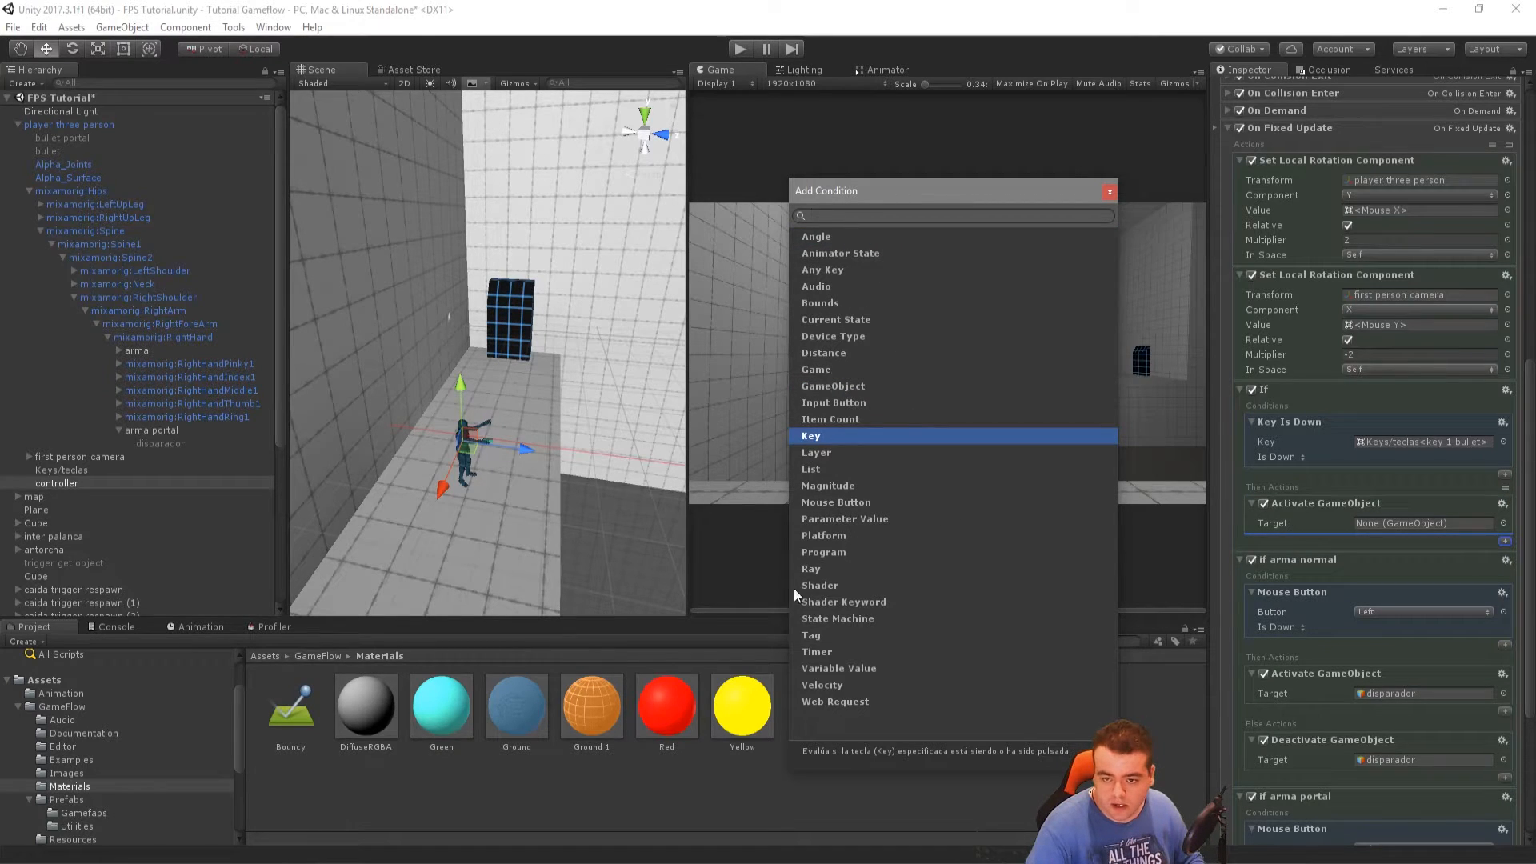
click(1109, 192)
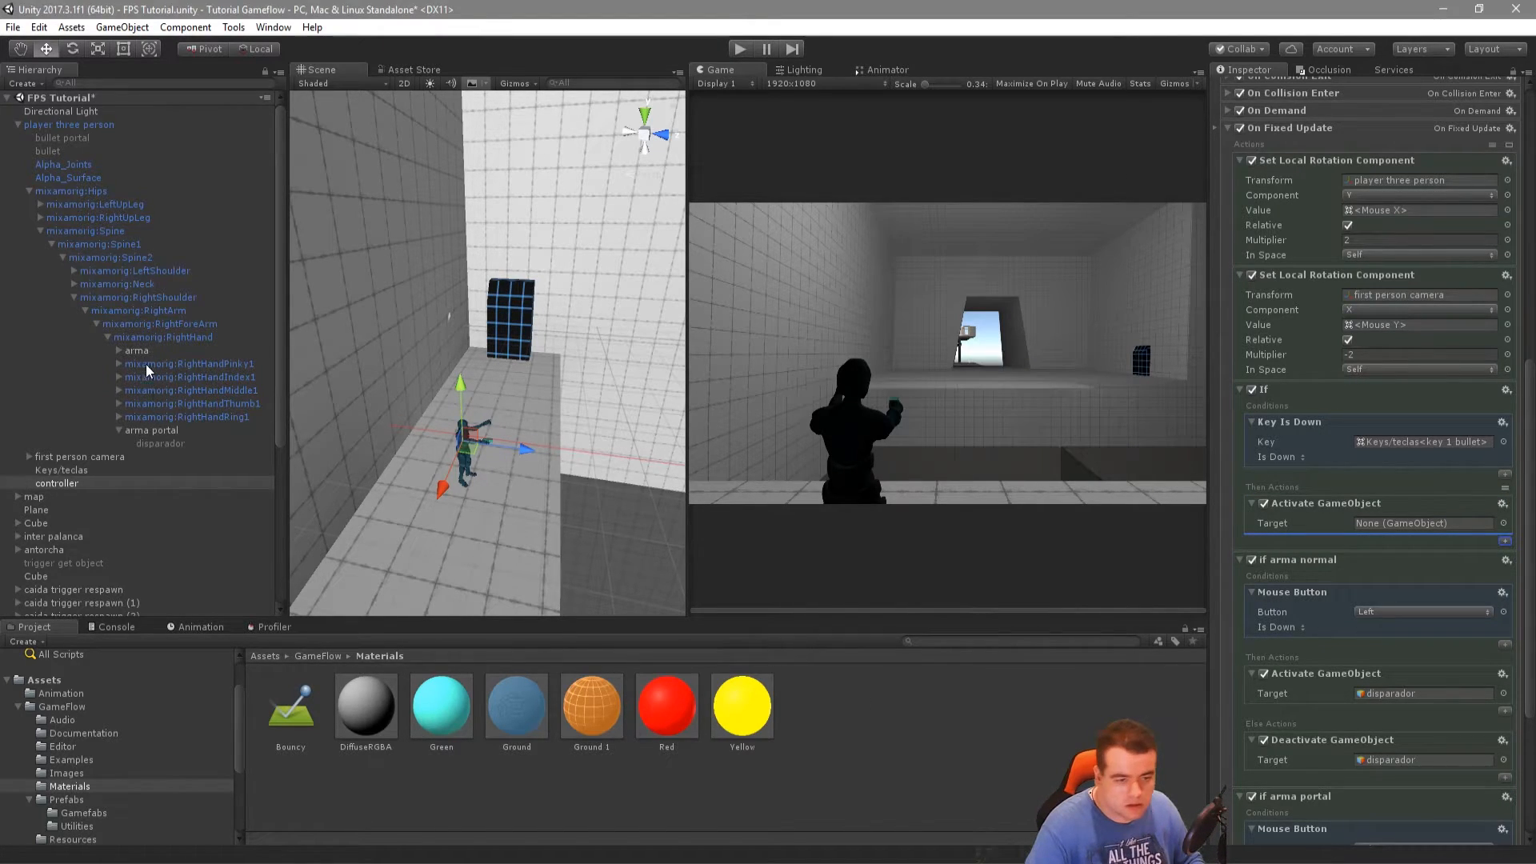
drag(142, 352, 1399, 526)
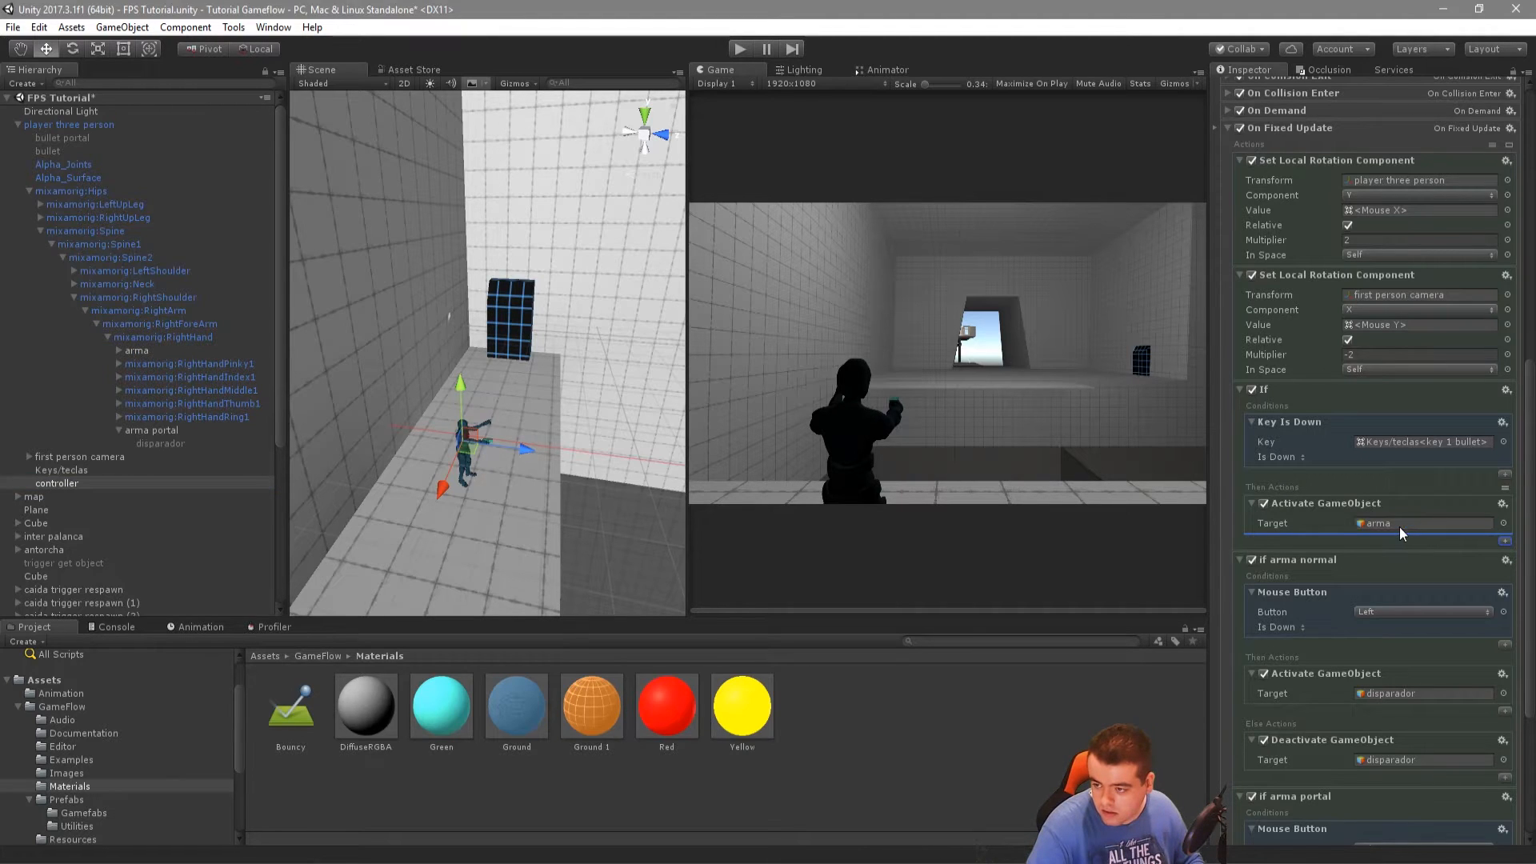
Add a Deactivate GameObject action targeting arma portal to the same Then Actions
click(1505, 541)
double_click(834, 286)
drag(131, 432, 1408, 563)
Duplicate the "key 1 bullet" If action and set the copy's Key Is Down condition to "key 2 bullet portal"
click(1506, 390)
click(1437, 506)
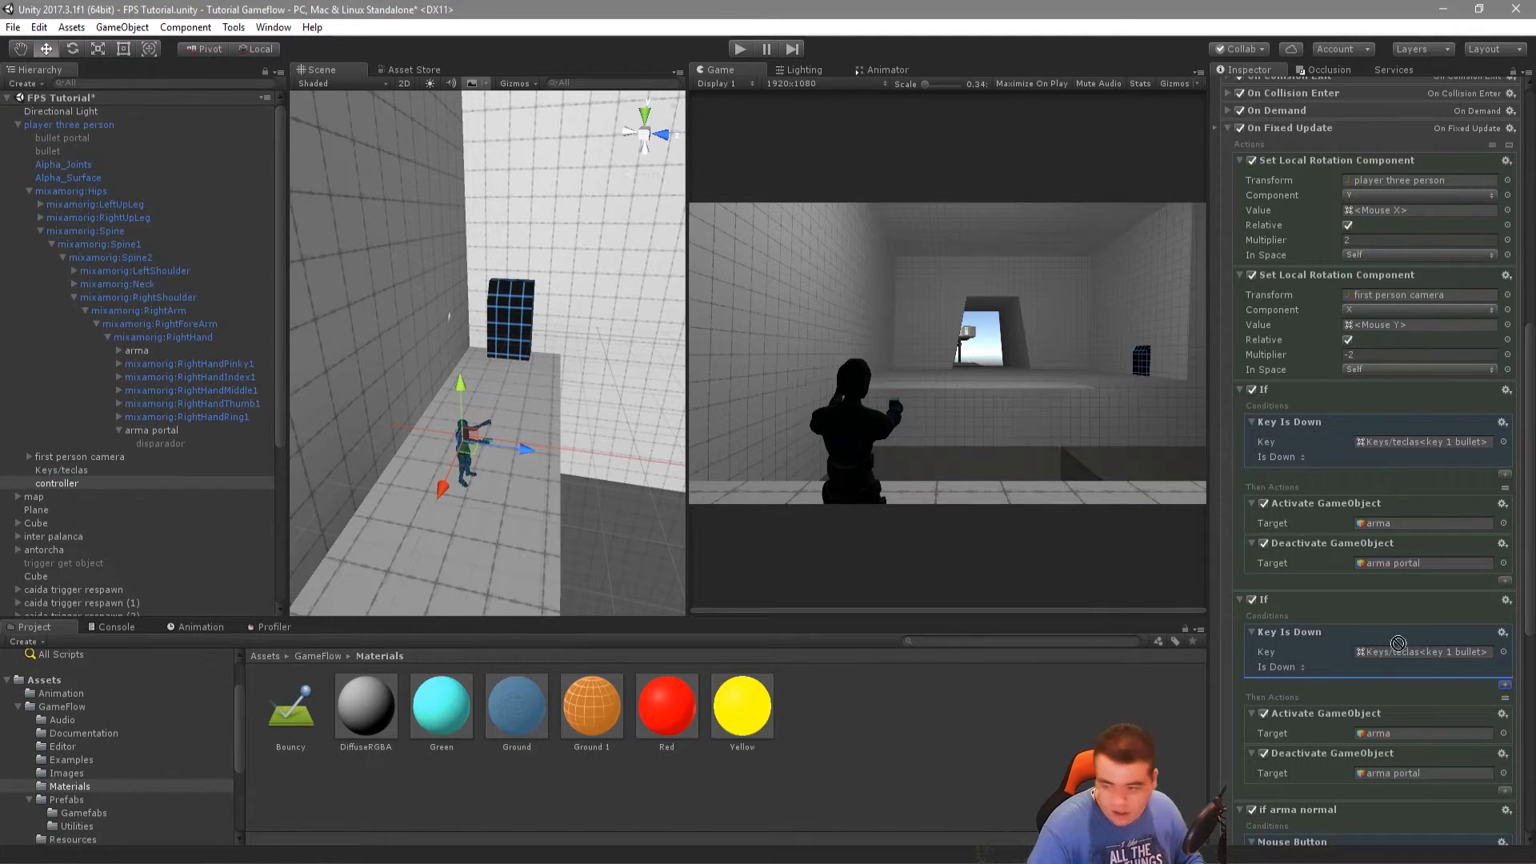
click(1424, 652)
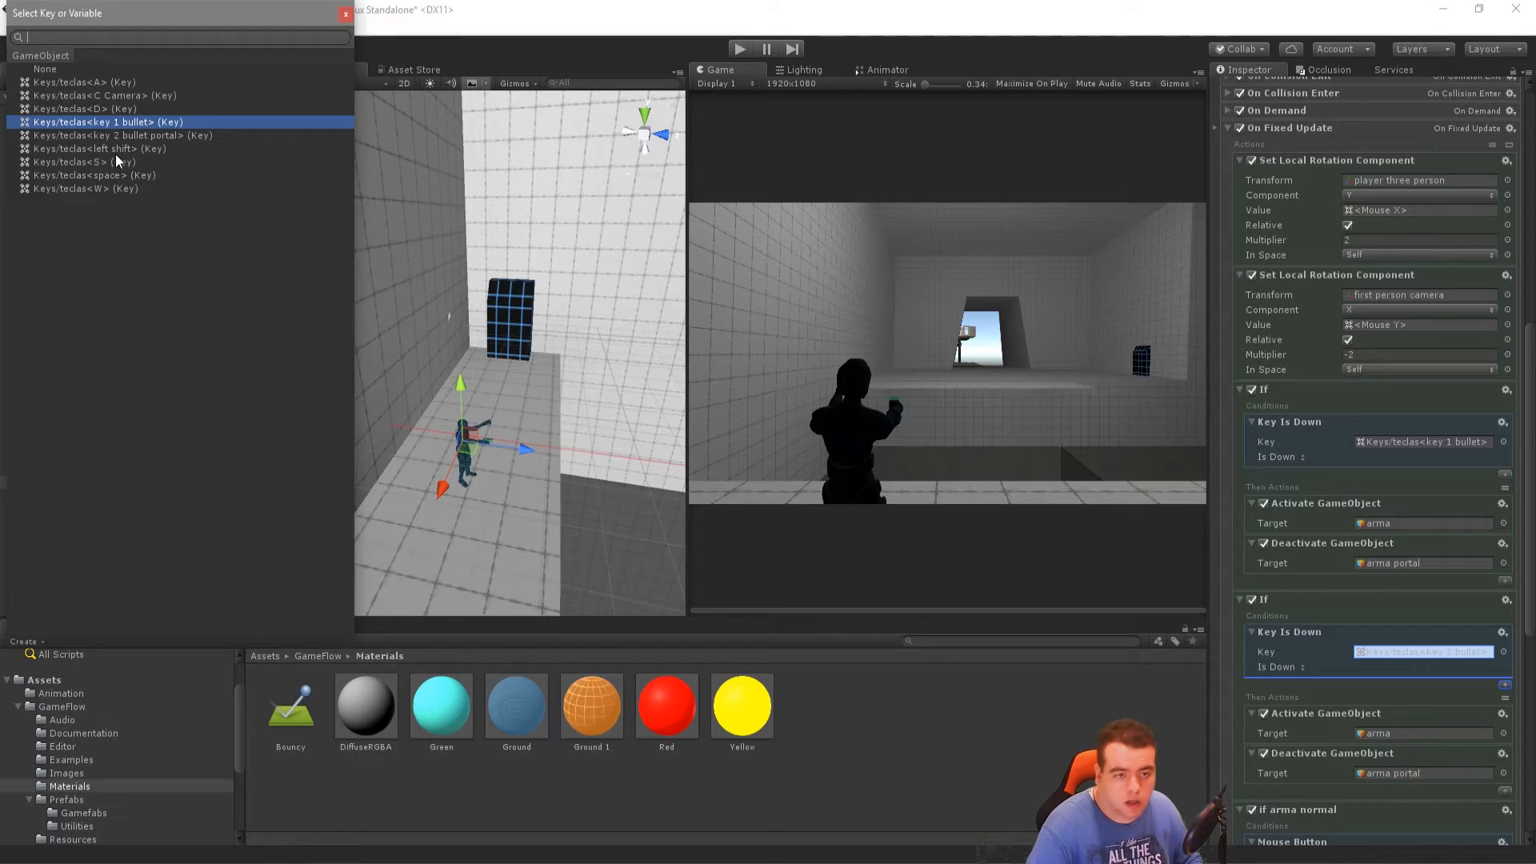
click(118, 136)
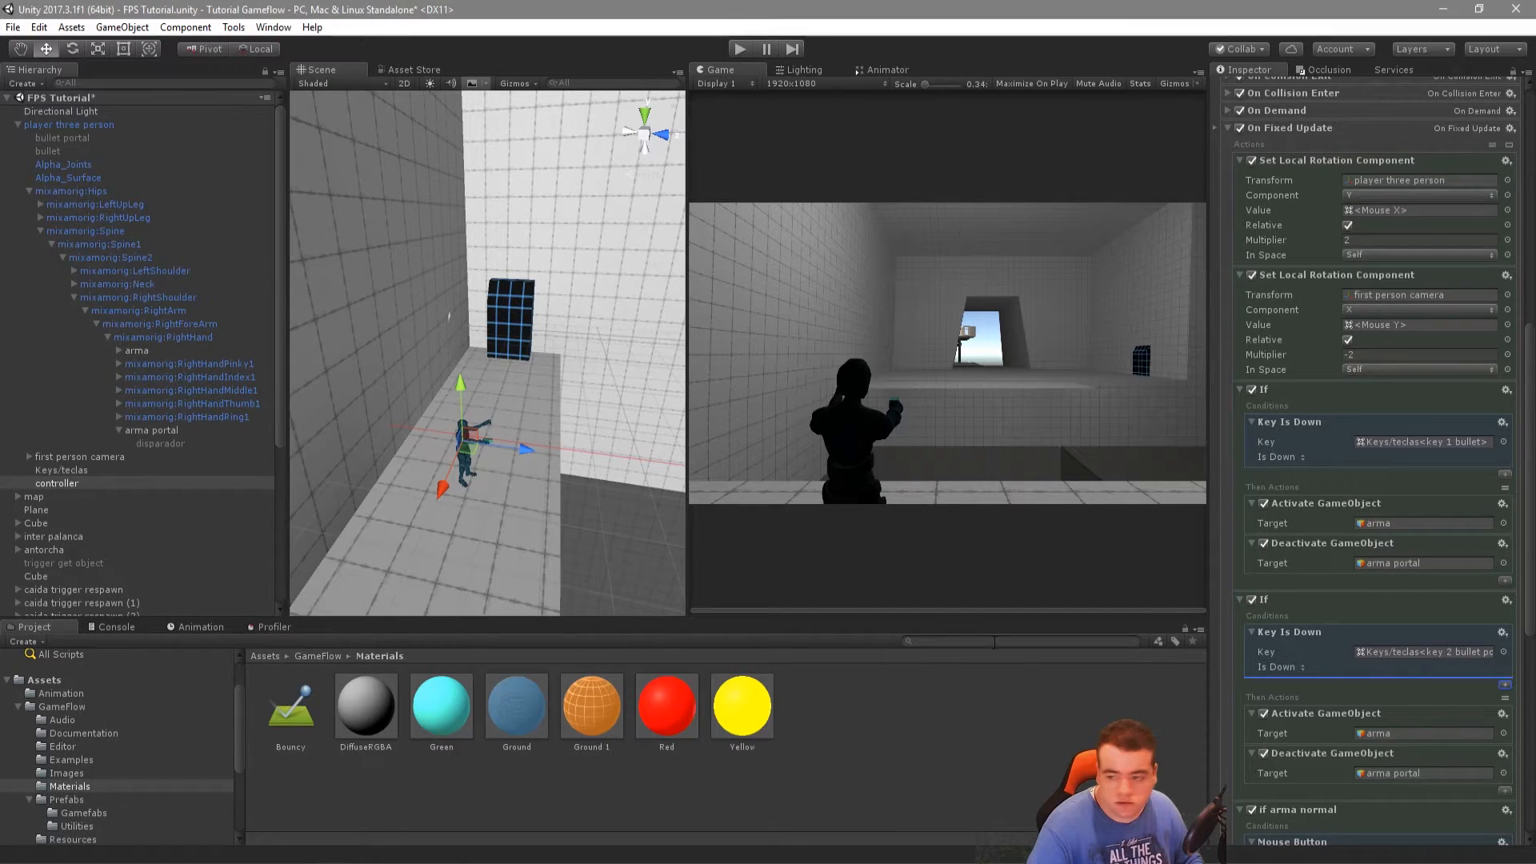
In the "key 2 bullet portal" If, make Activate GameObject target arma portal and Deactivate GameObject target arma
scroll(1342, 635, down, 3)
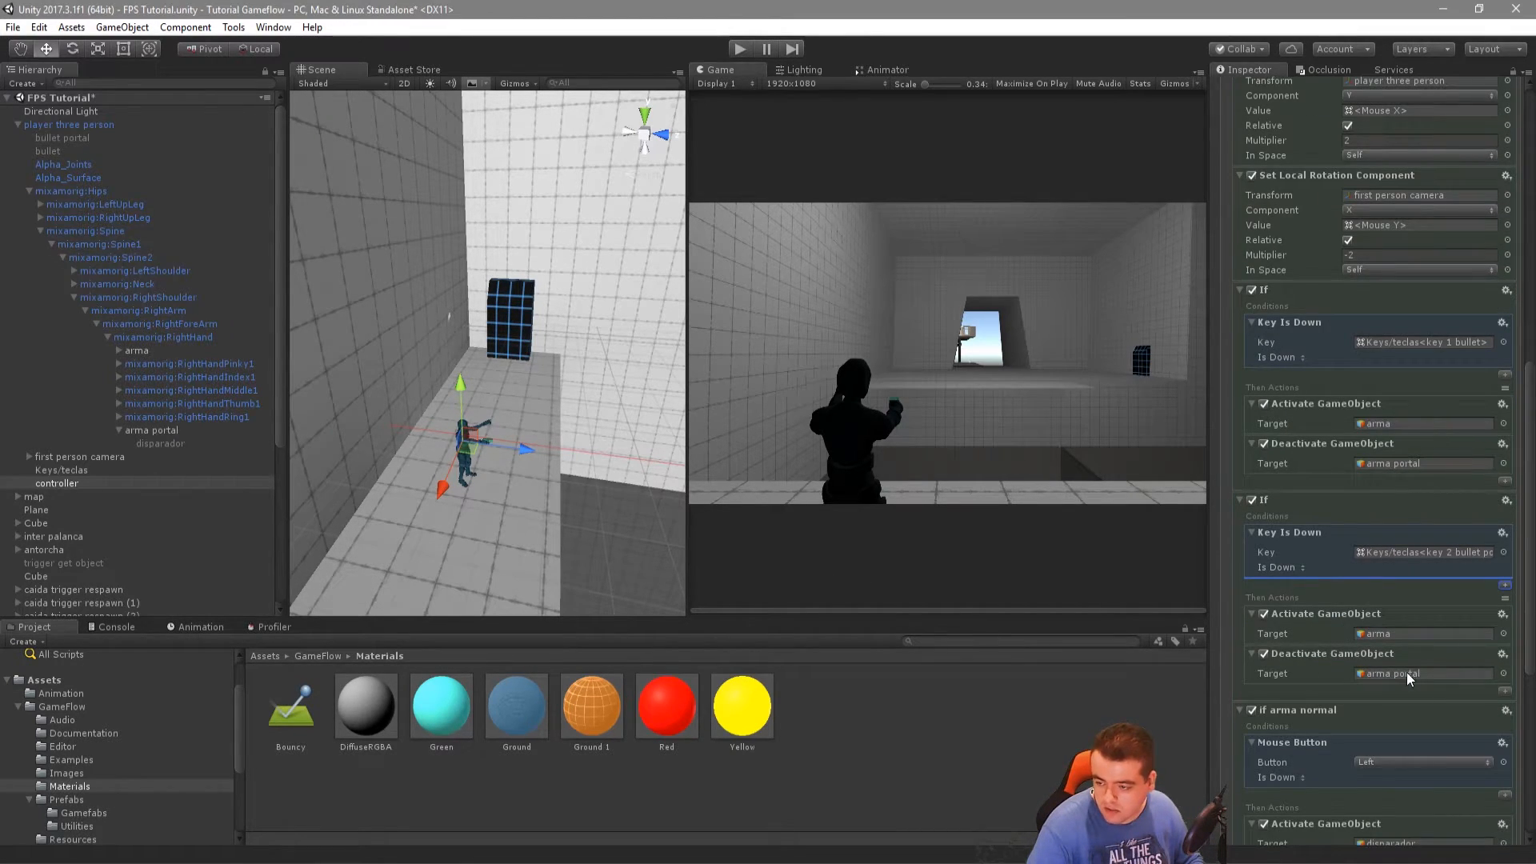
drag(1406, 672, 1384, 635)
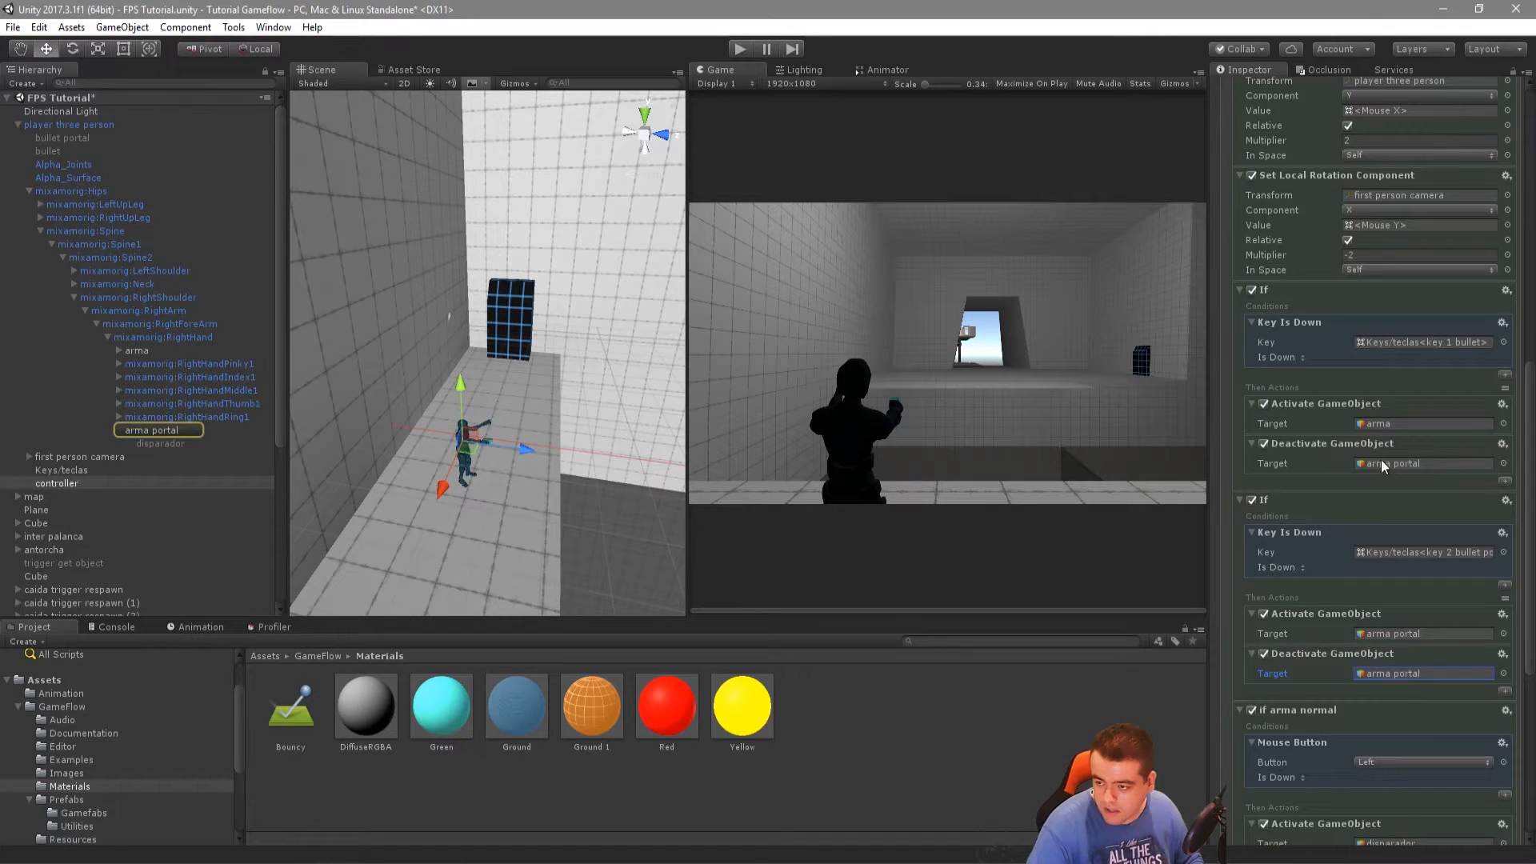
click(1381, 463)
click(1376, 424)
drag(1309, 604, 1392, 673)
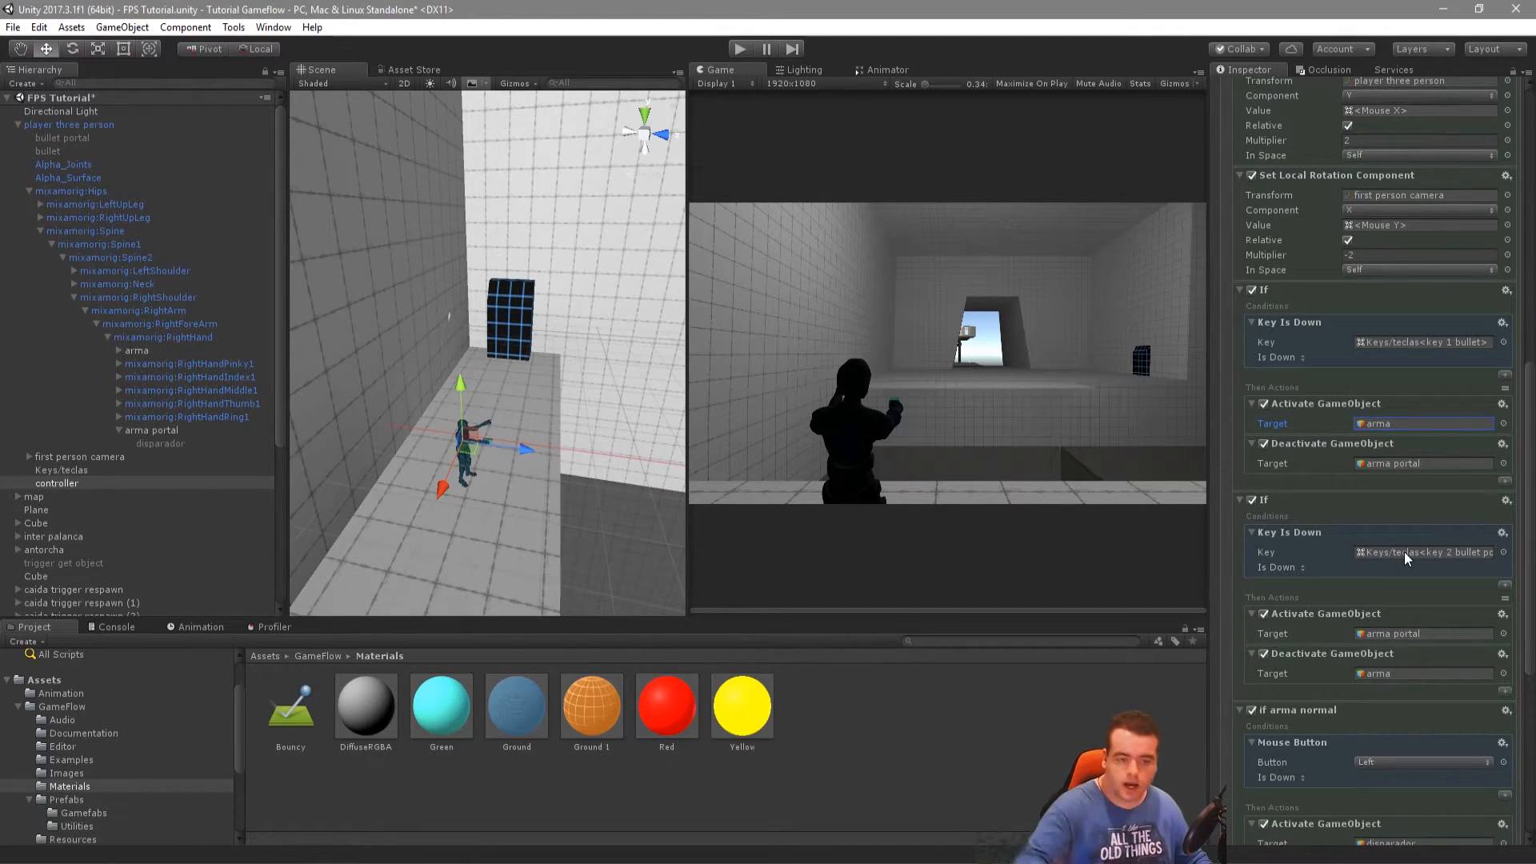
Deactivate the arma portal object in the player's right hand so it starts disabled
click(174, 431)
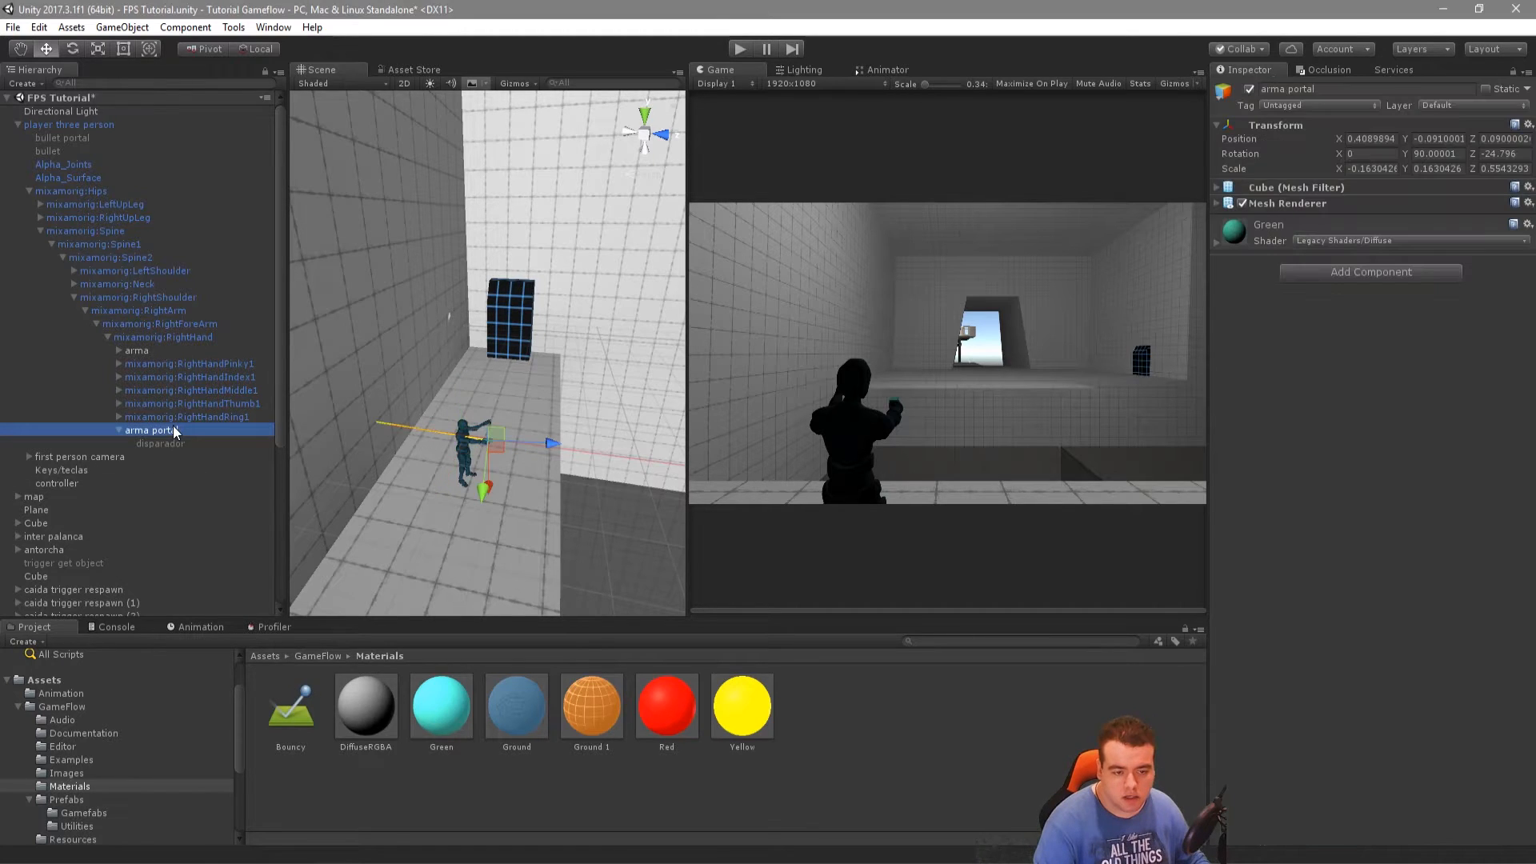
click(1249, 89)
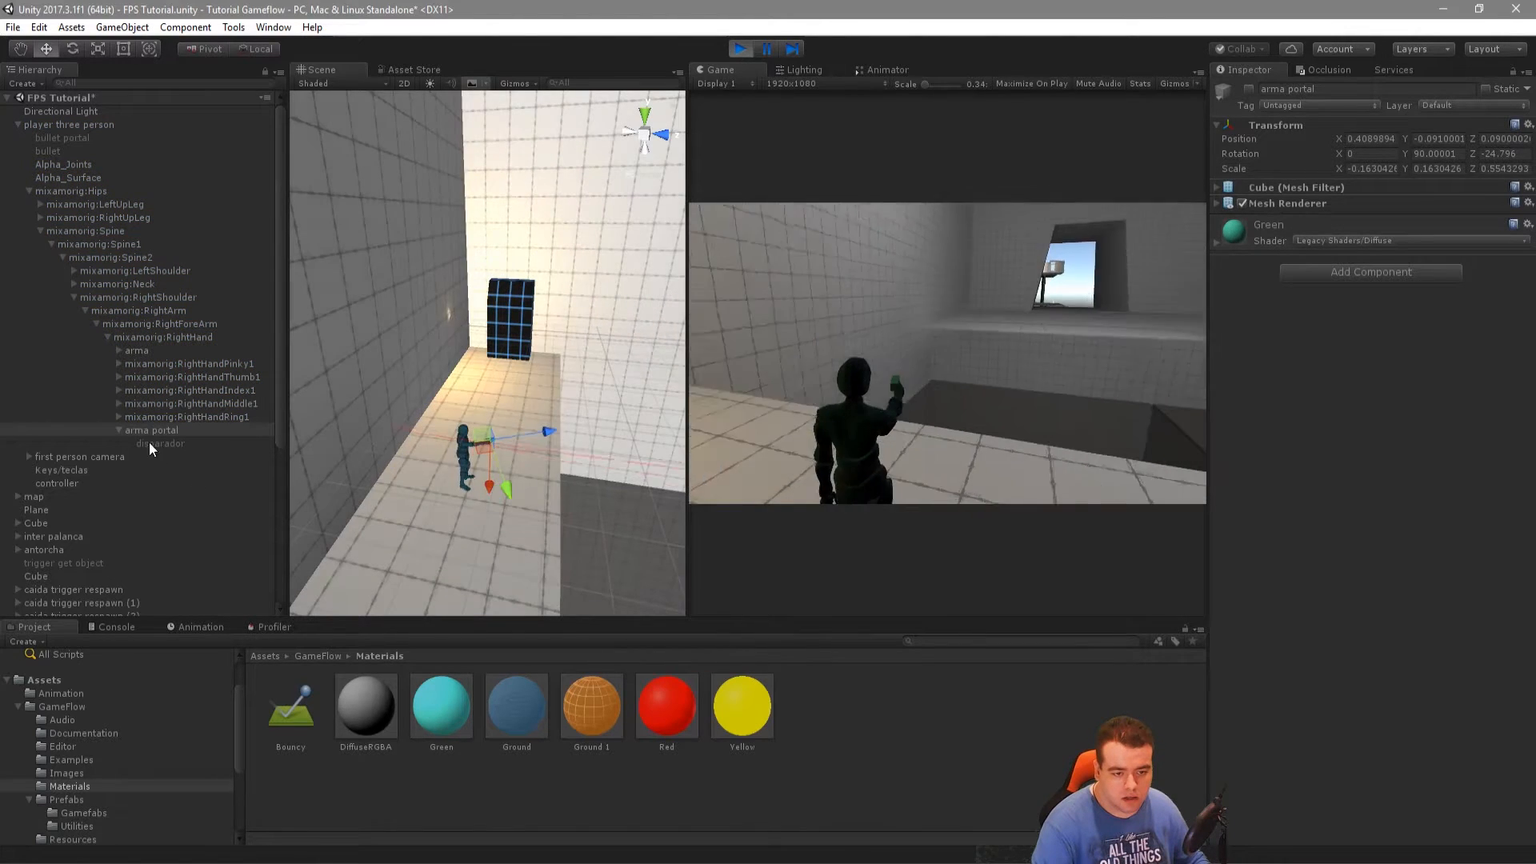
Playtest switching between arma and arma portal with keys 1 and 2, firing shots with each weapon
click(124, 456)
middle_drag(428, 450, 453, 448)
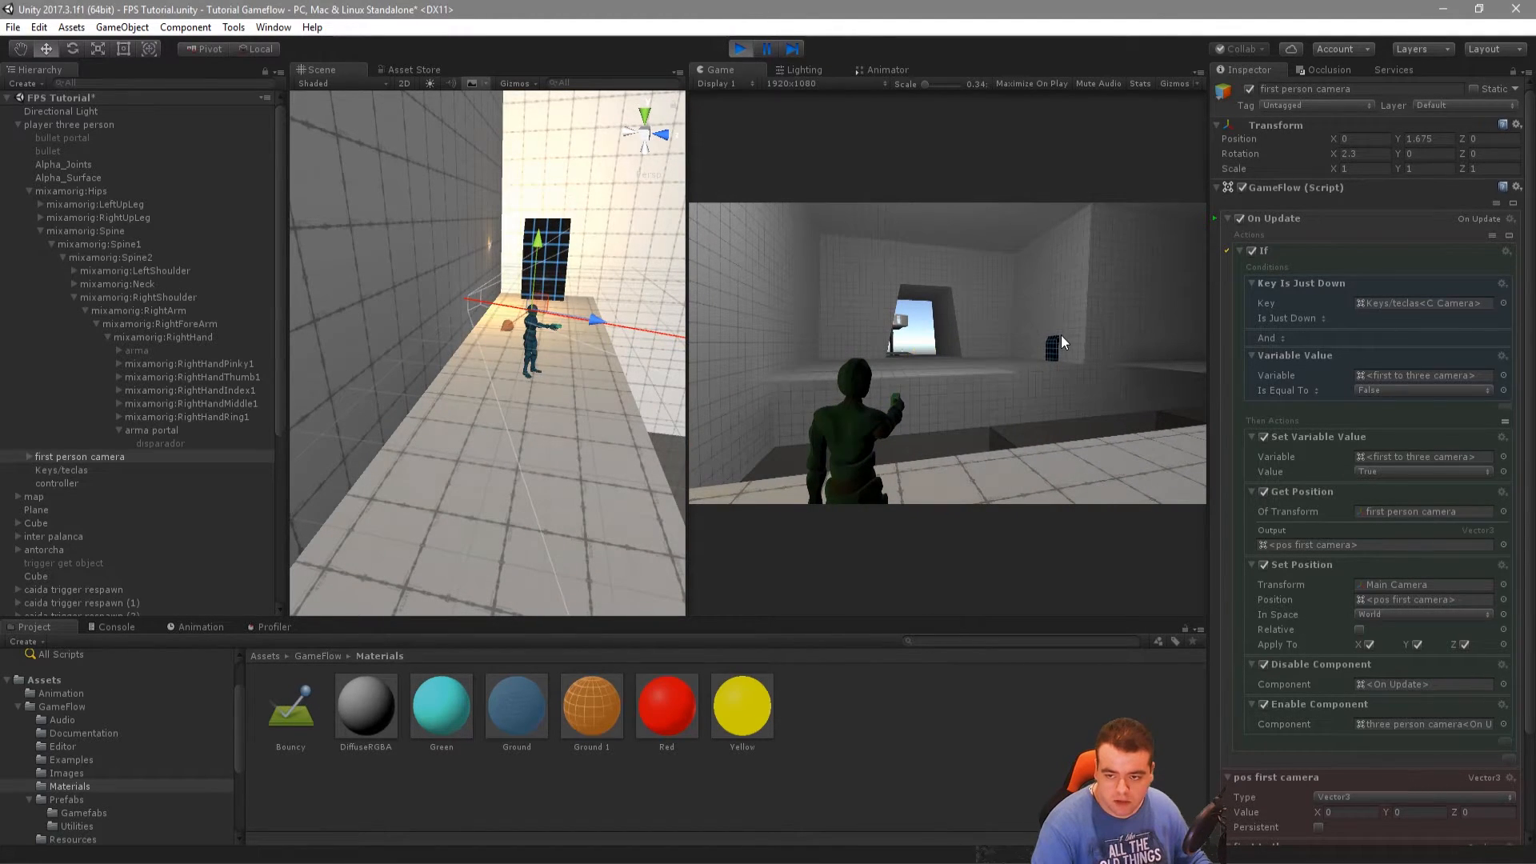
click(1061, 336)
key(2)
click(1061, 336)
key(1)
click(1061, 336)
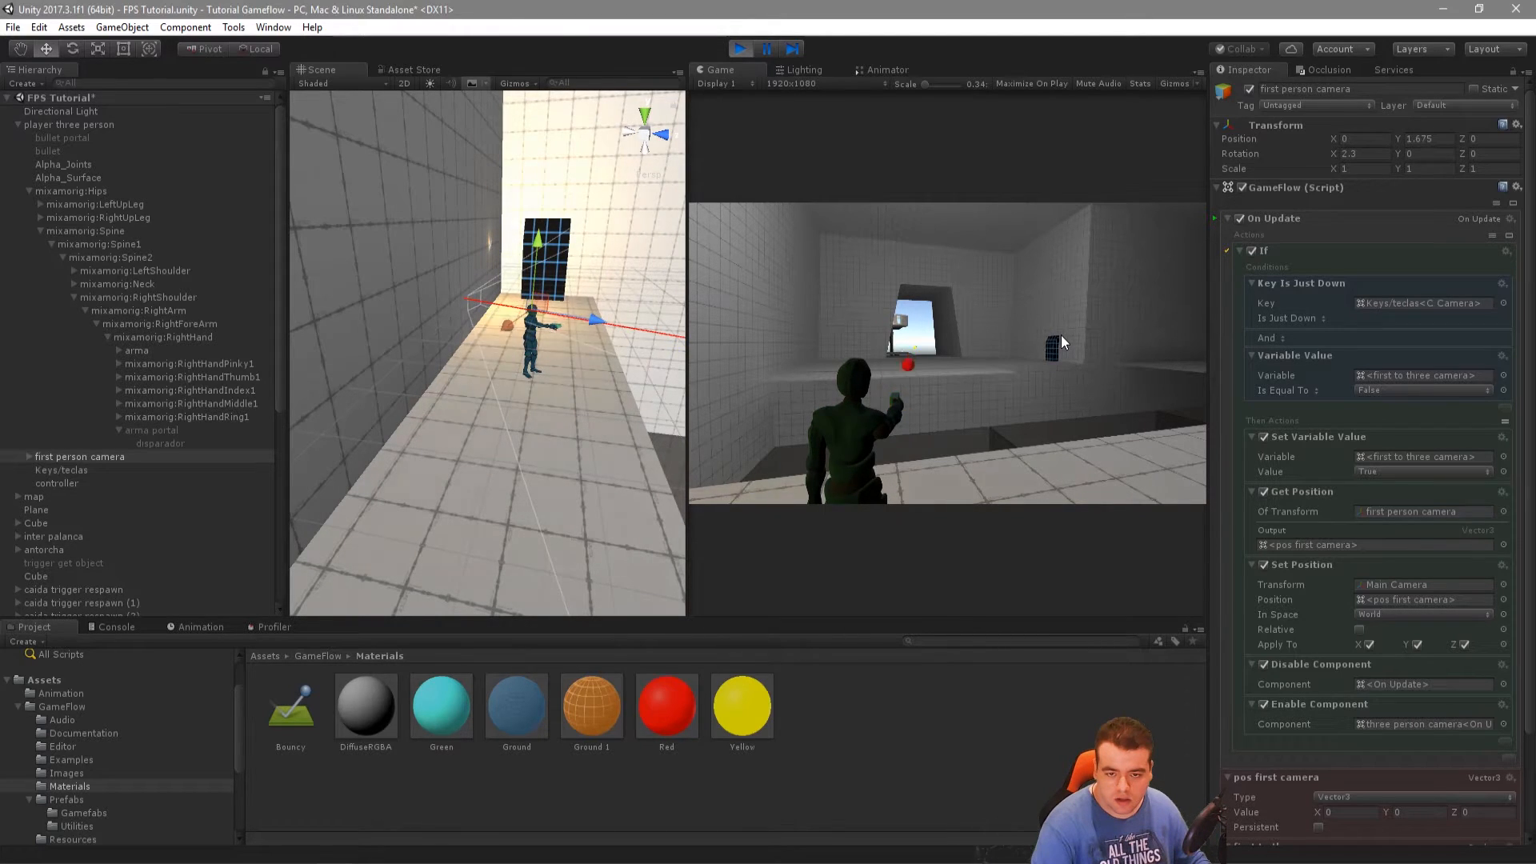
key(2)
click(1061, 336)
key(1)
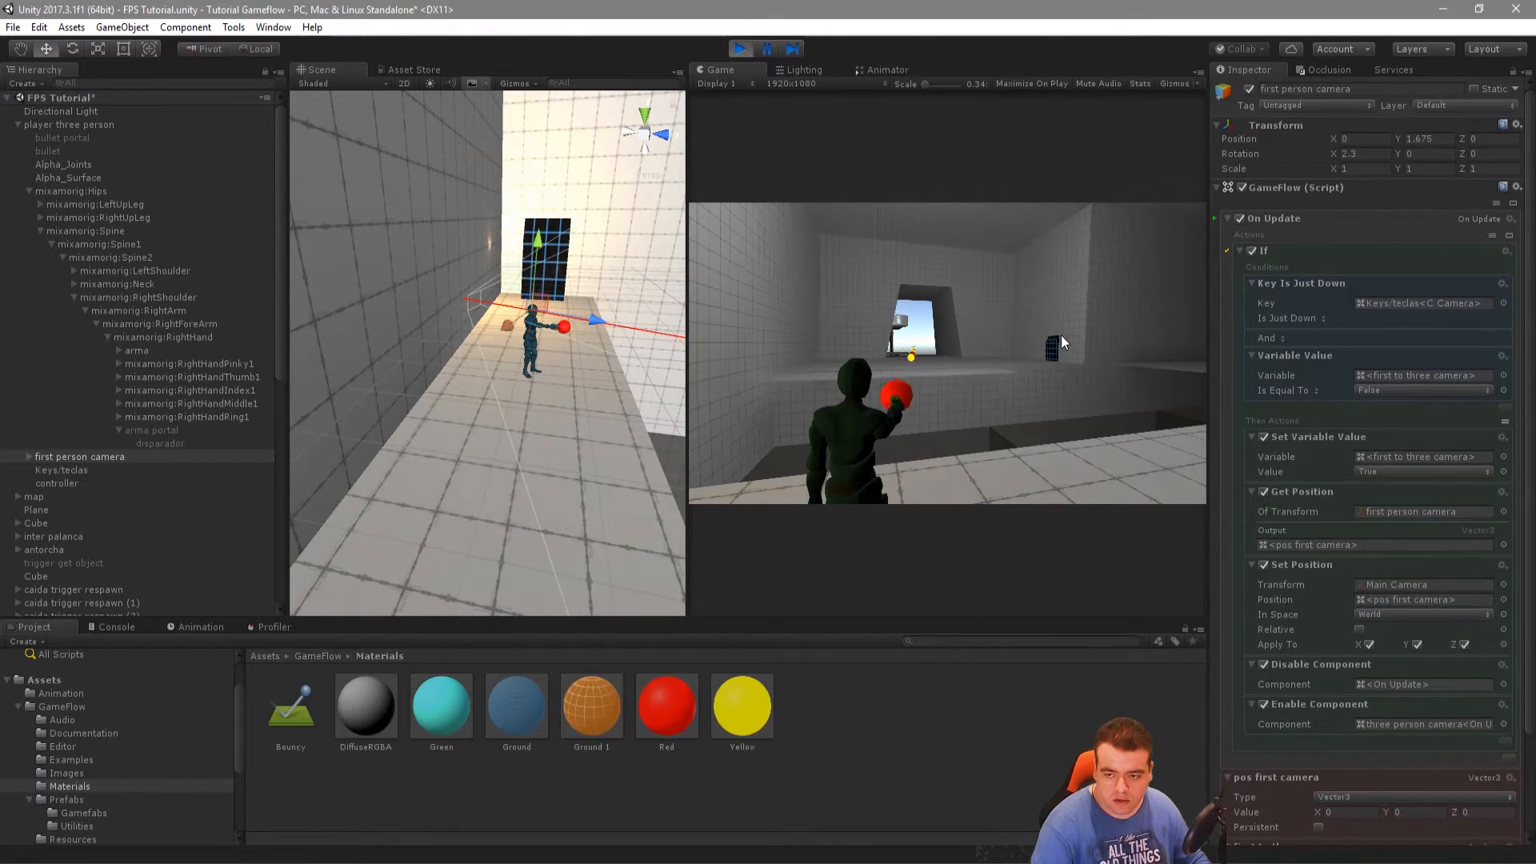
click(1061, 334)
click(1060, 335)
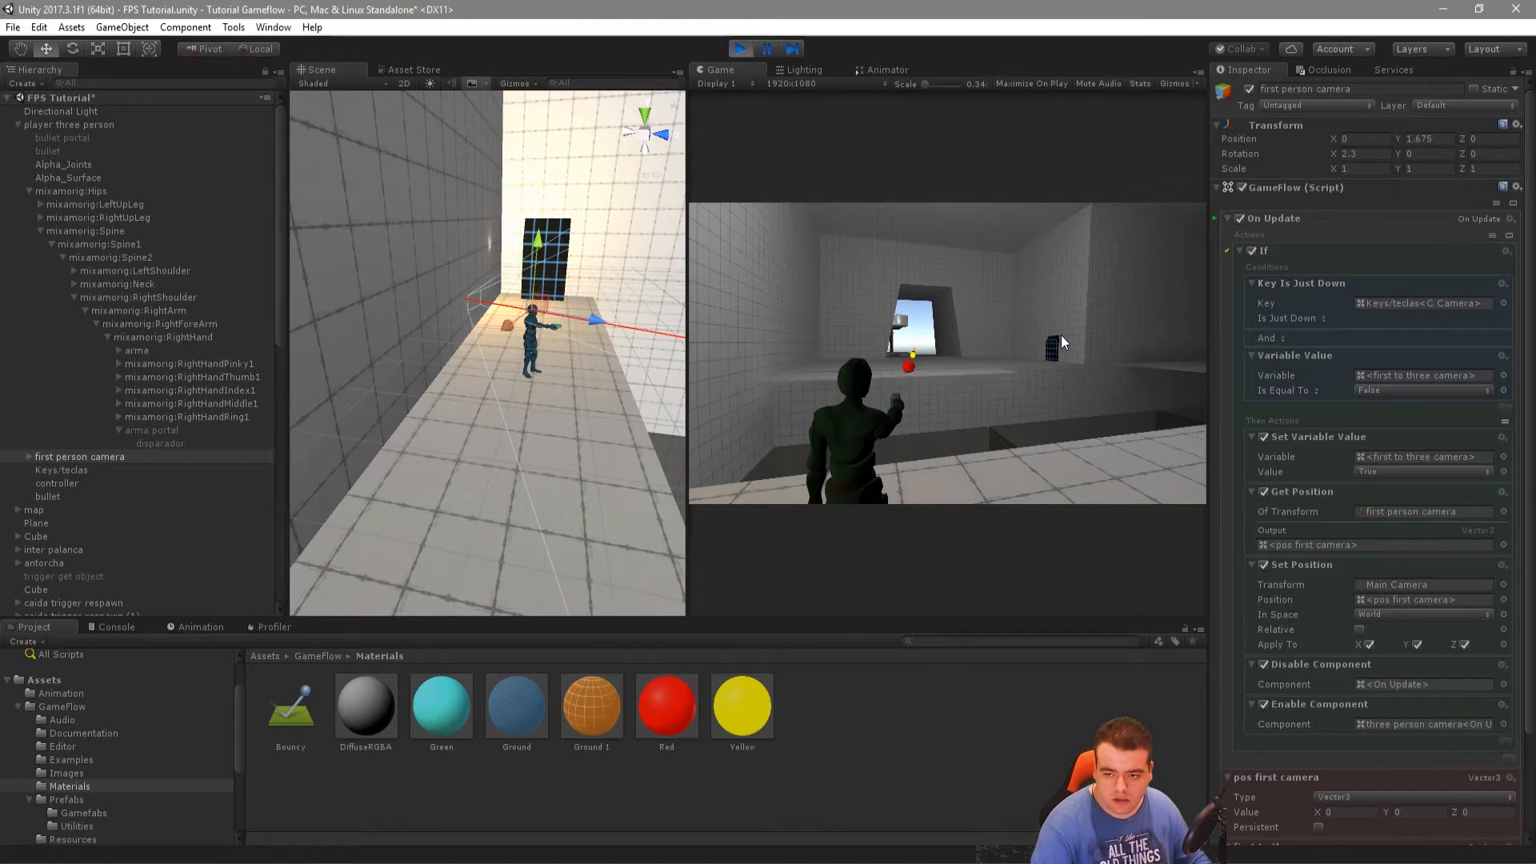
key(2)
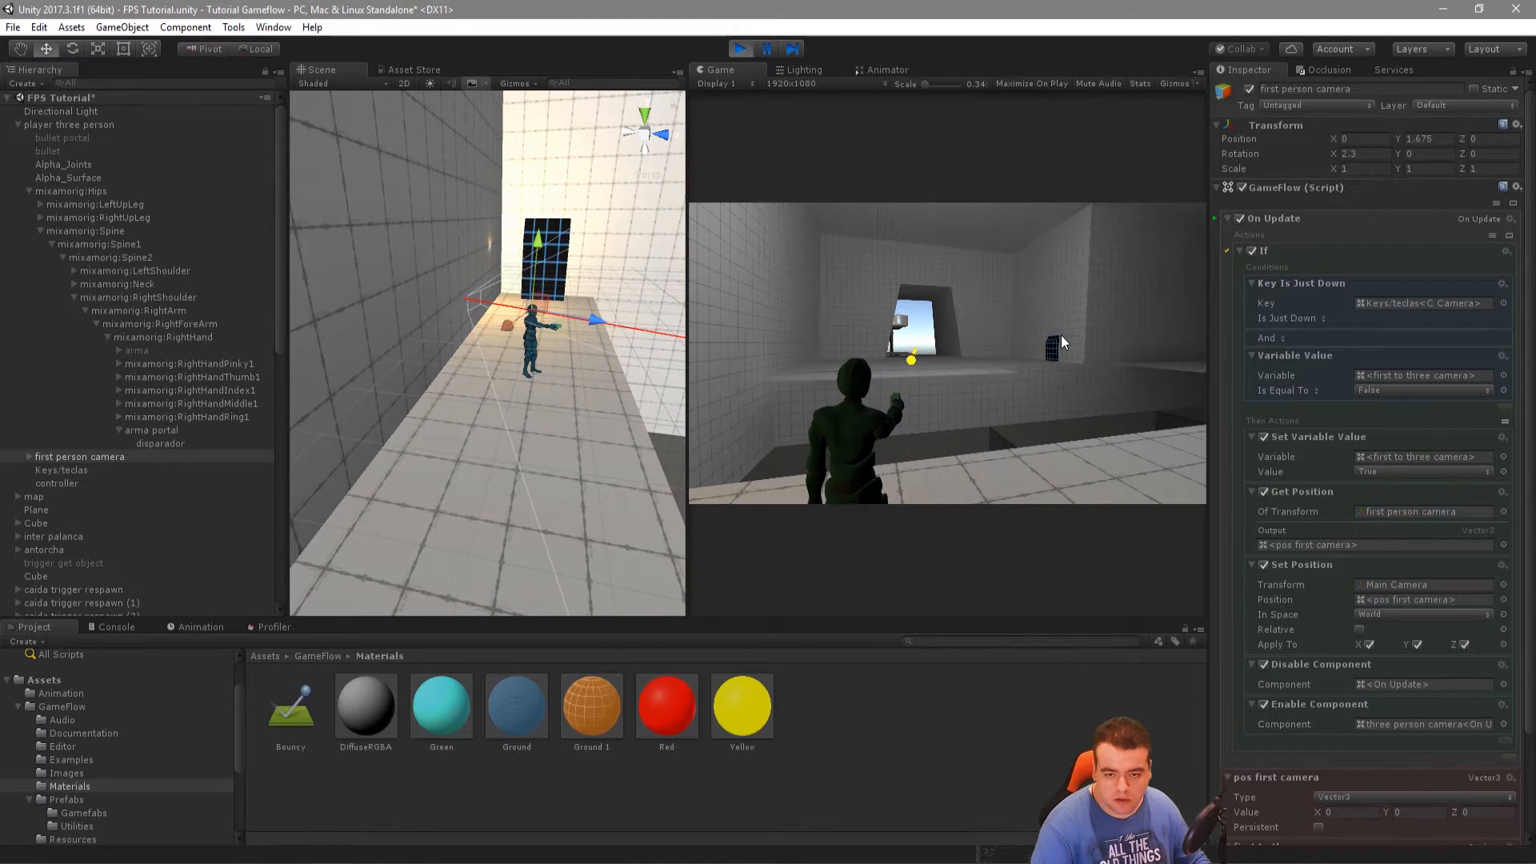
Fire the portal weapon at the portal, inspect portal 1 while the game runs, and walk the player through it
click(958, 338)
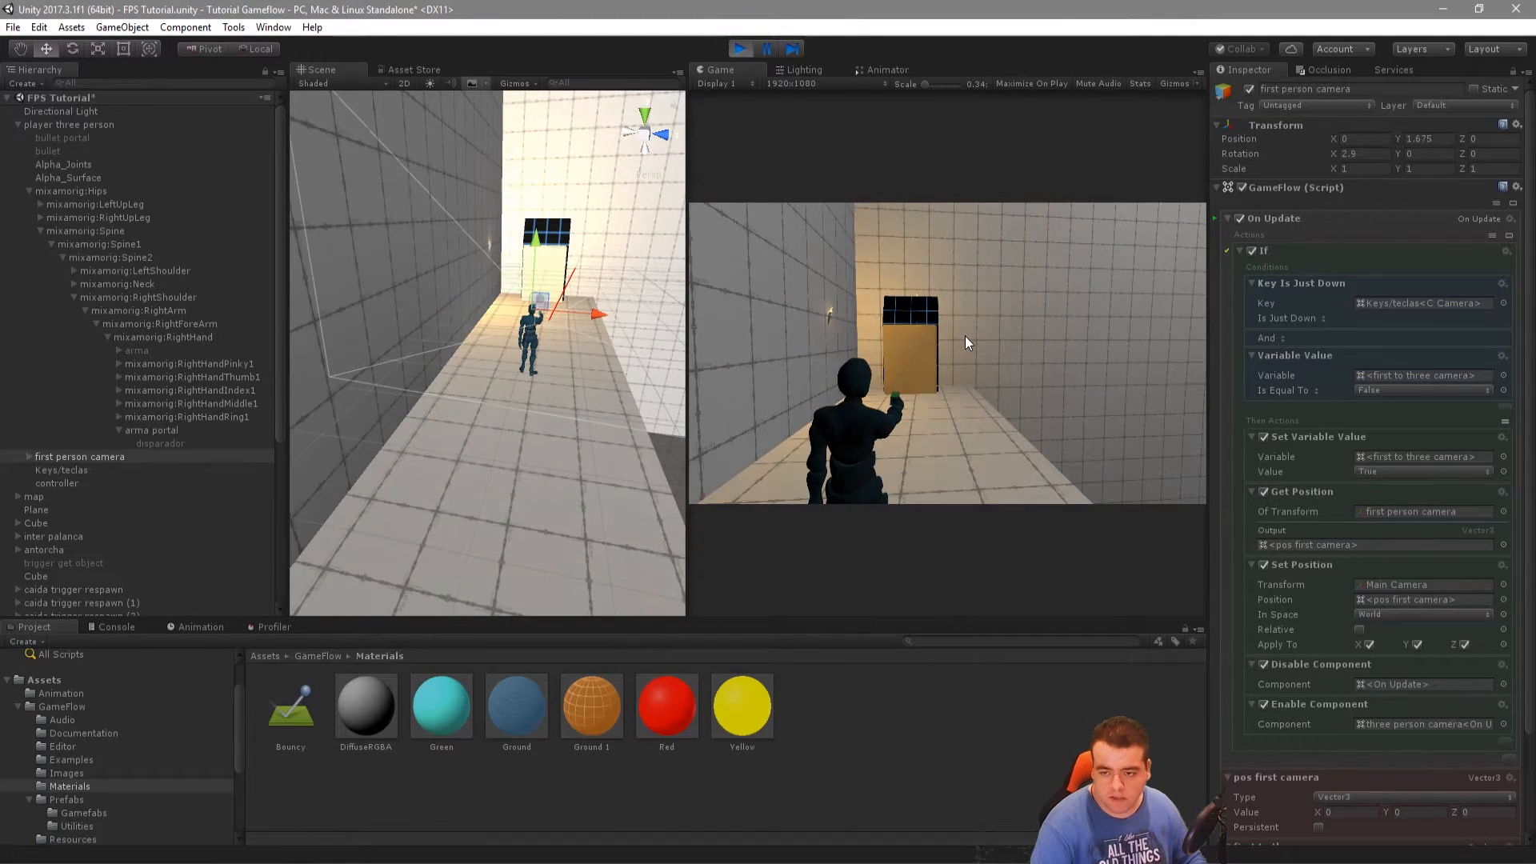
scroll(67, 565, down, 5)
scroll(59, 598, down, 3)
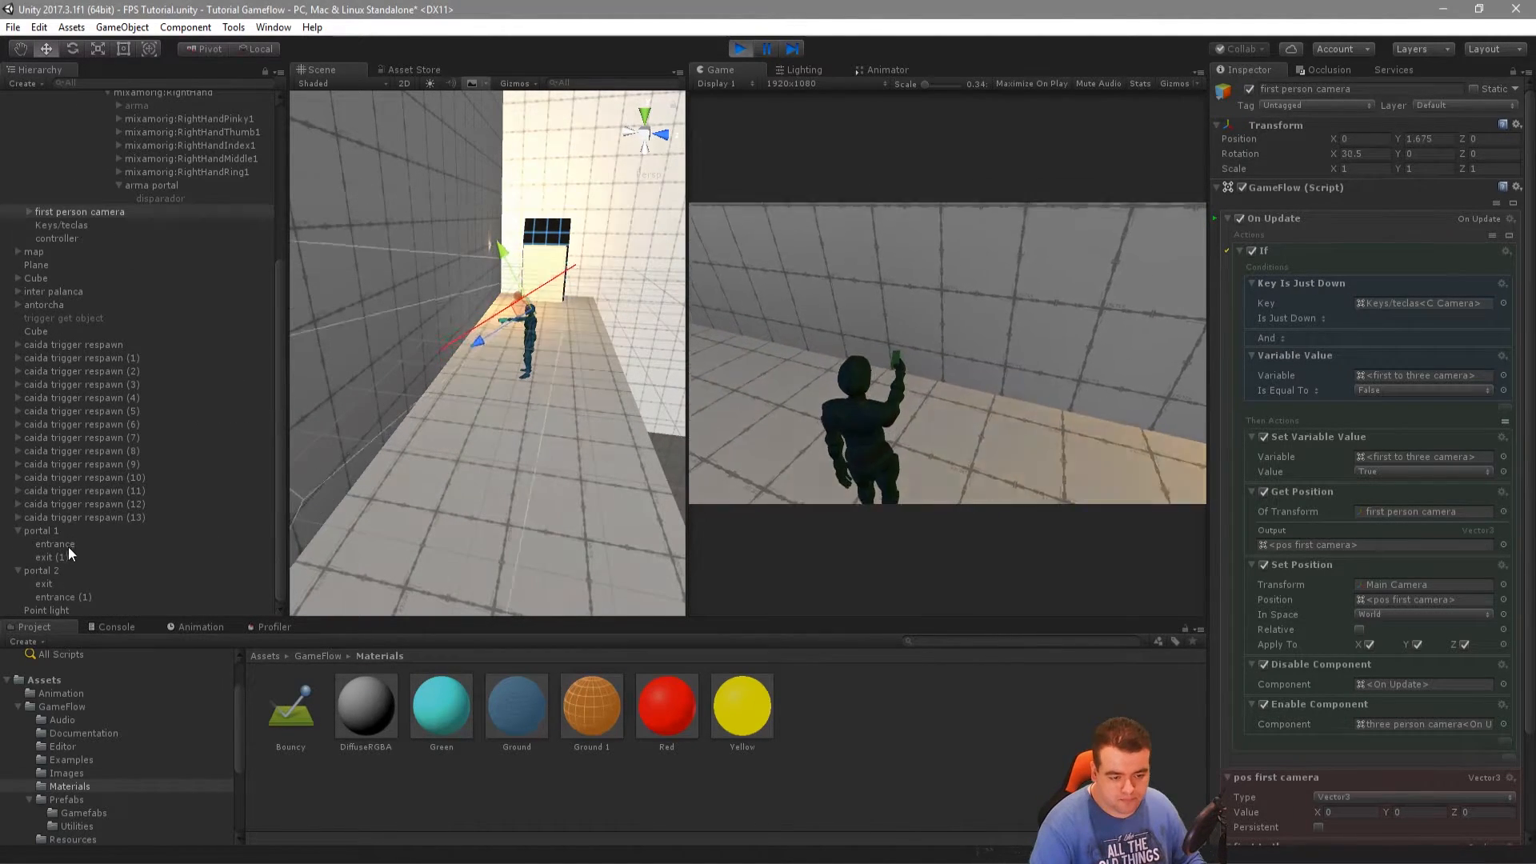
click(69, 529)
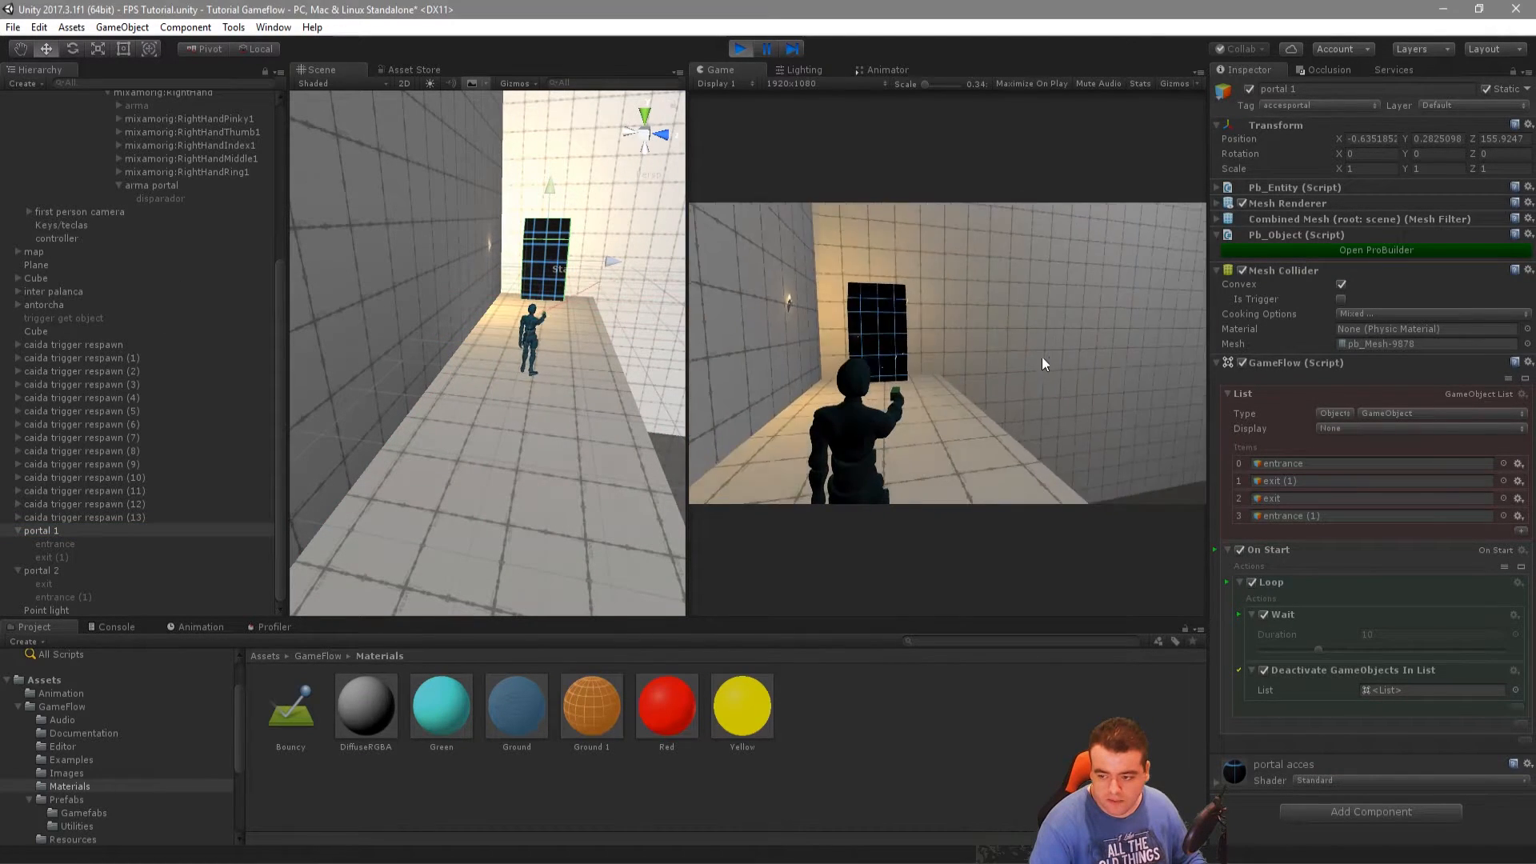
click(979, 320)
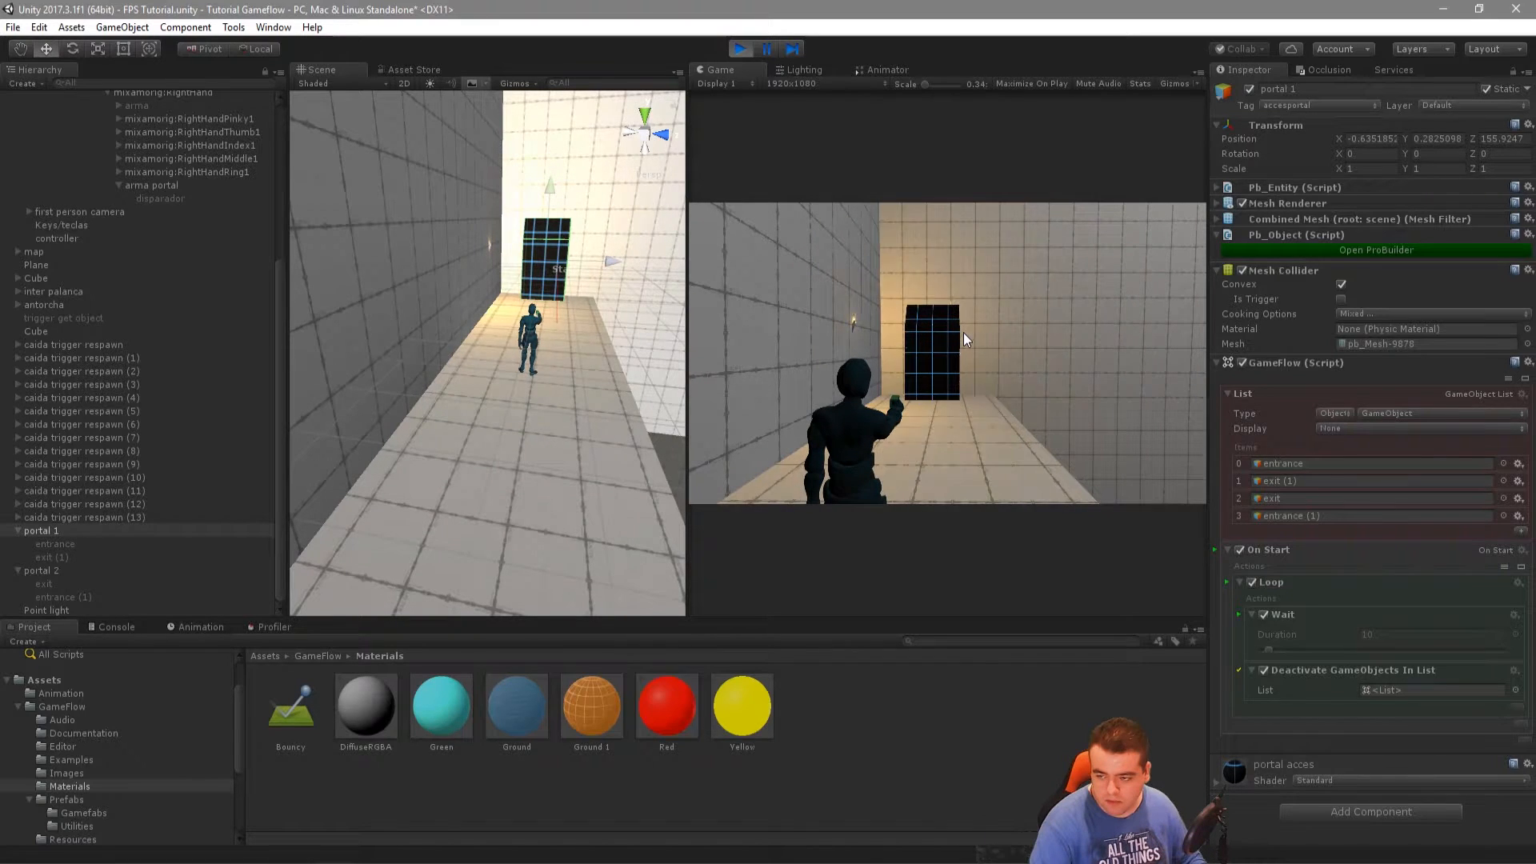
key(w)
key(w)
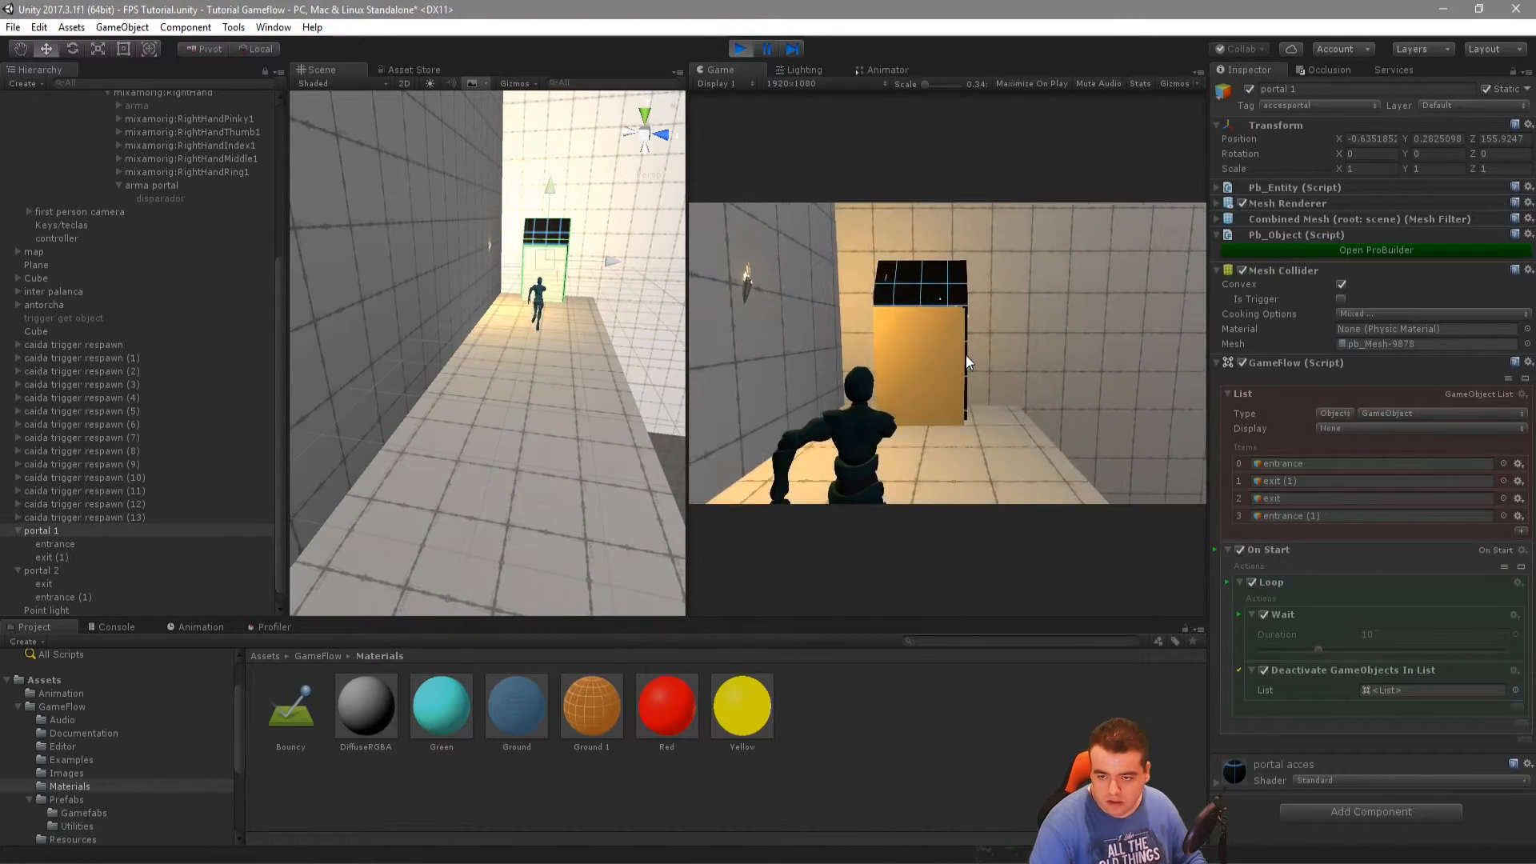
key(w)
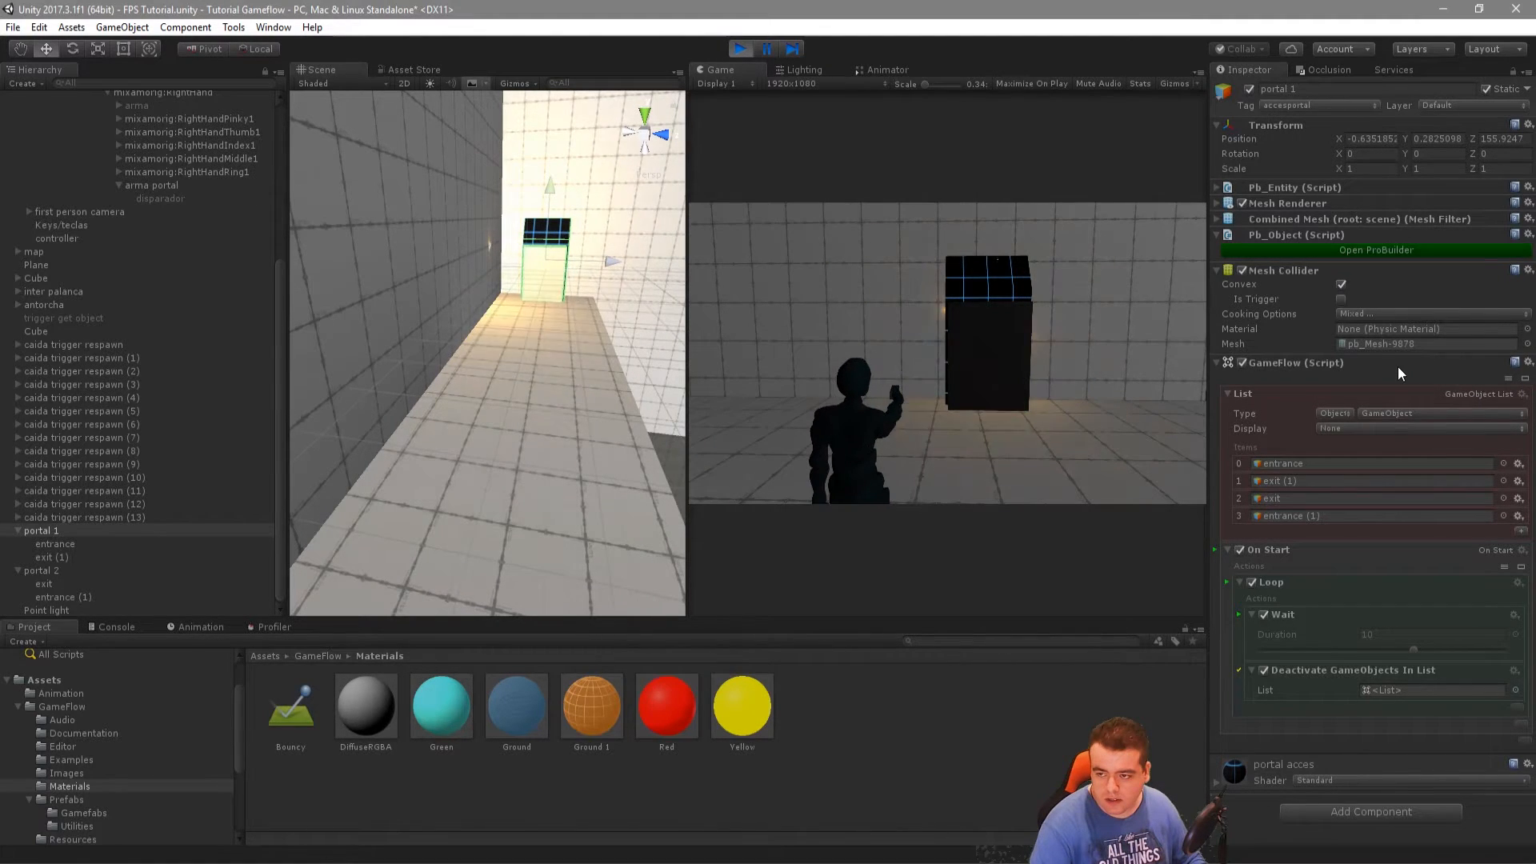
Reopen the portal from the far side with another shot, walk the player back through, and stop the game
click(1398, 367)
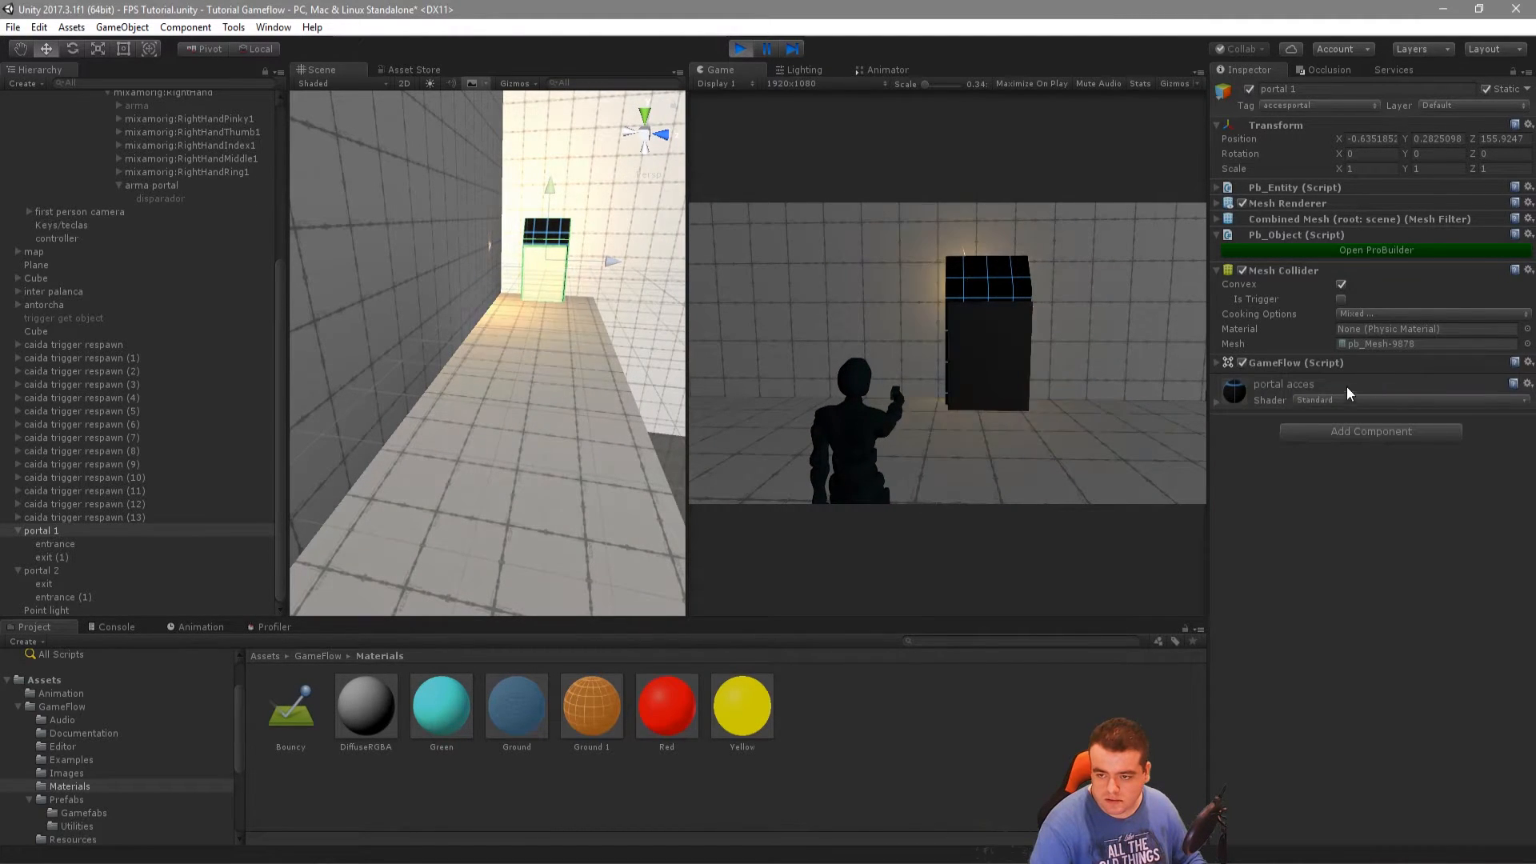
click(1299, 363)
key(w)
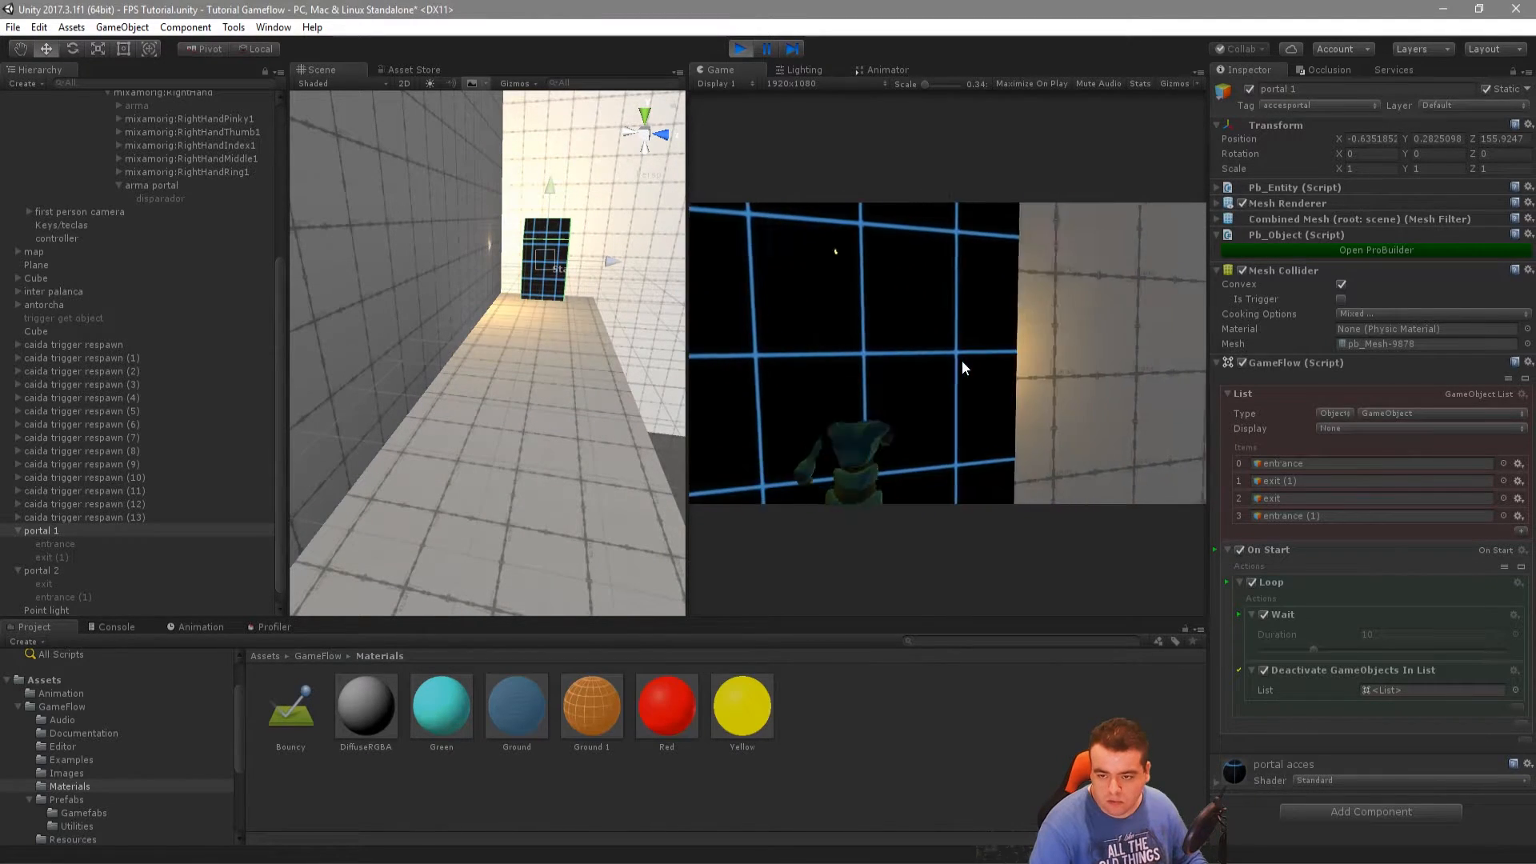
key(s)
click(912, 356)
key(w)
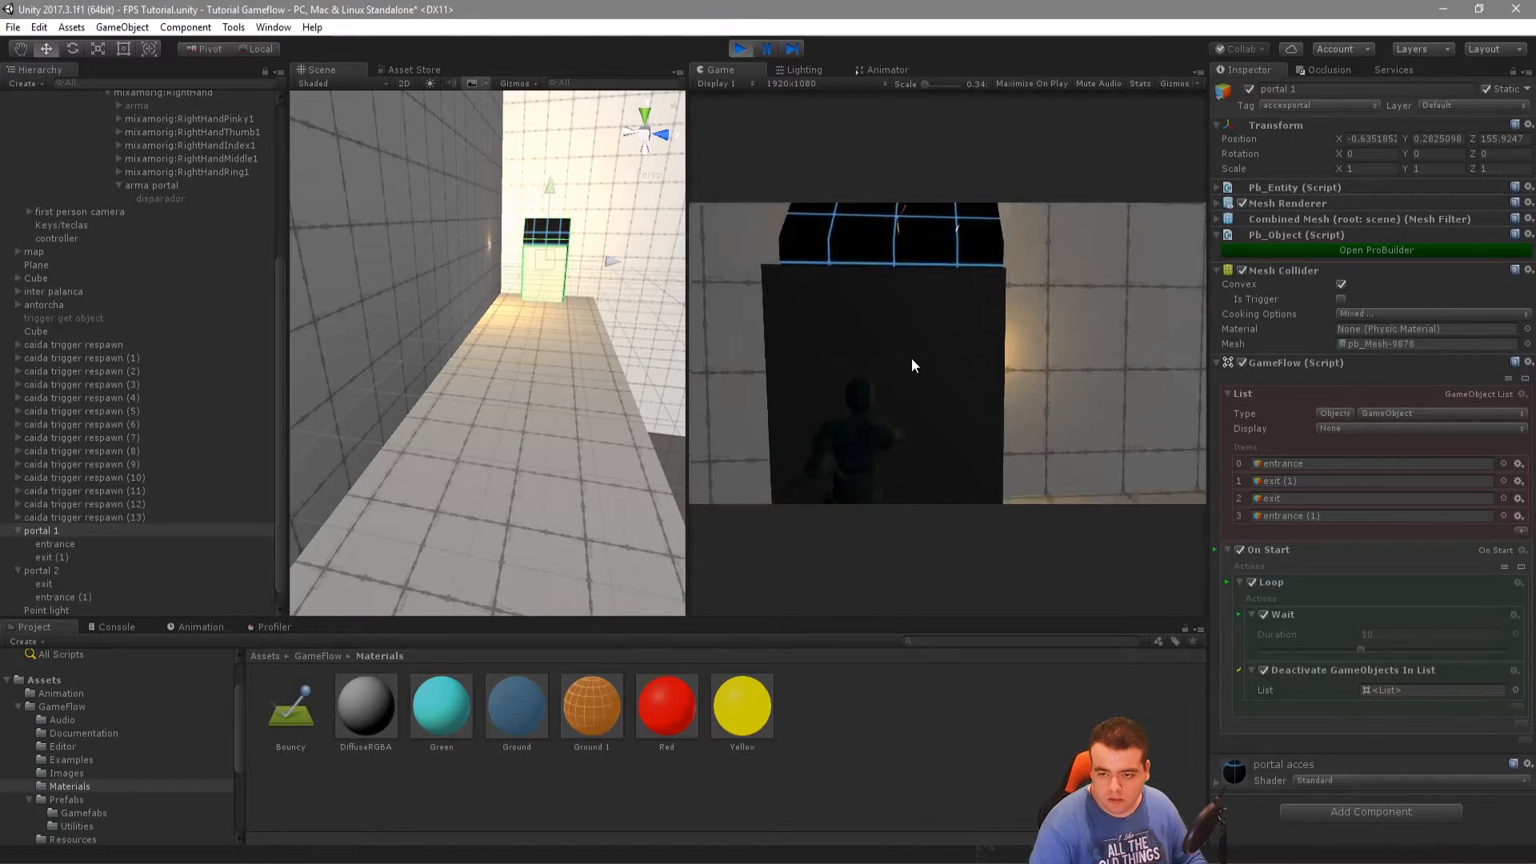
key(w)
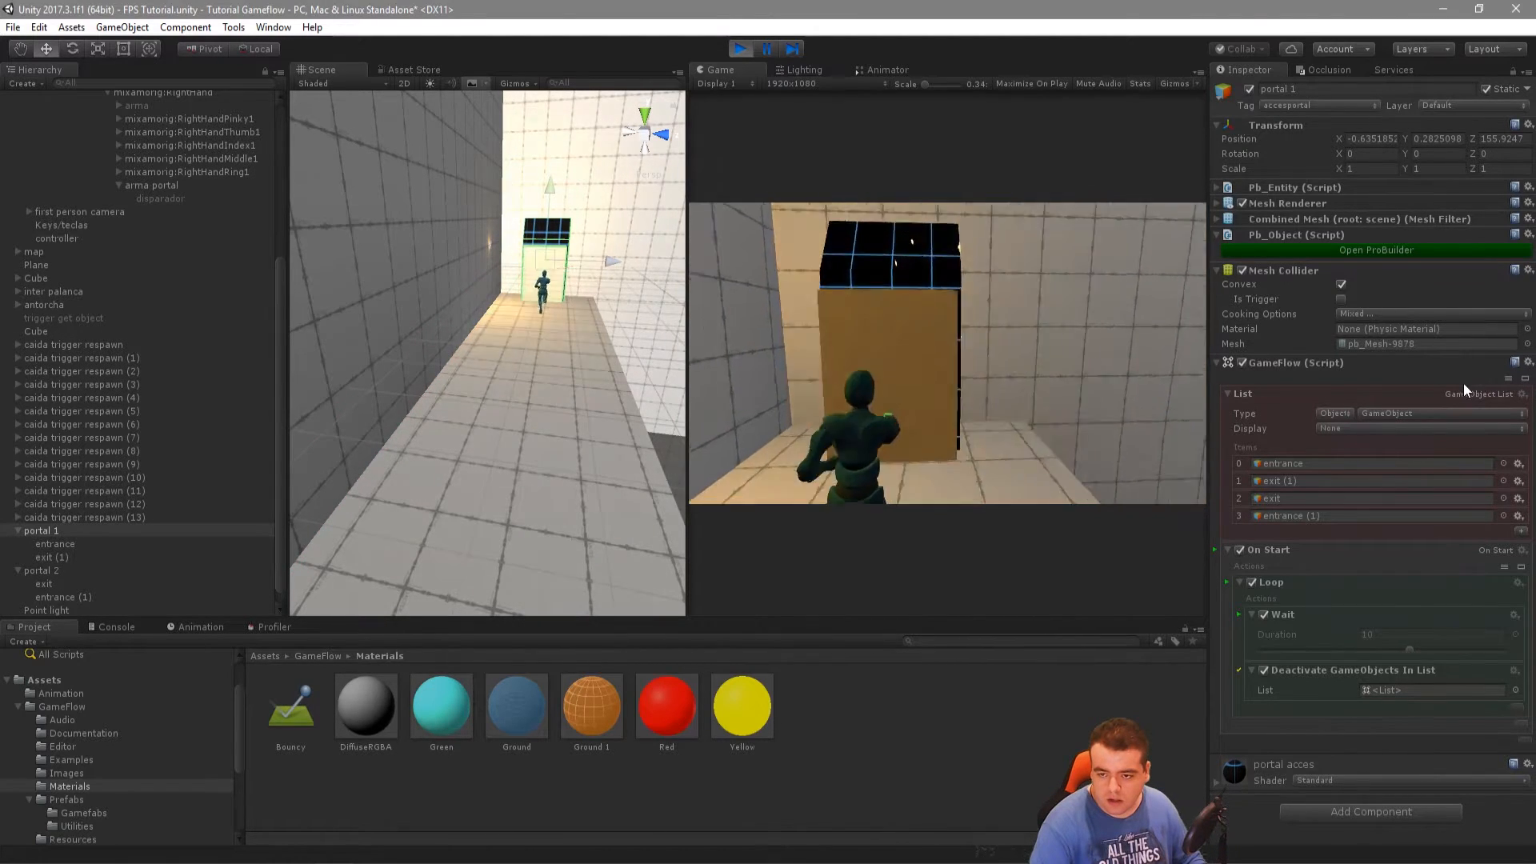
click(740, 49)
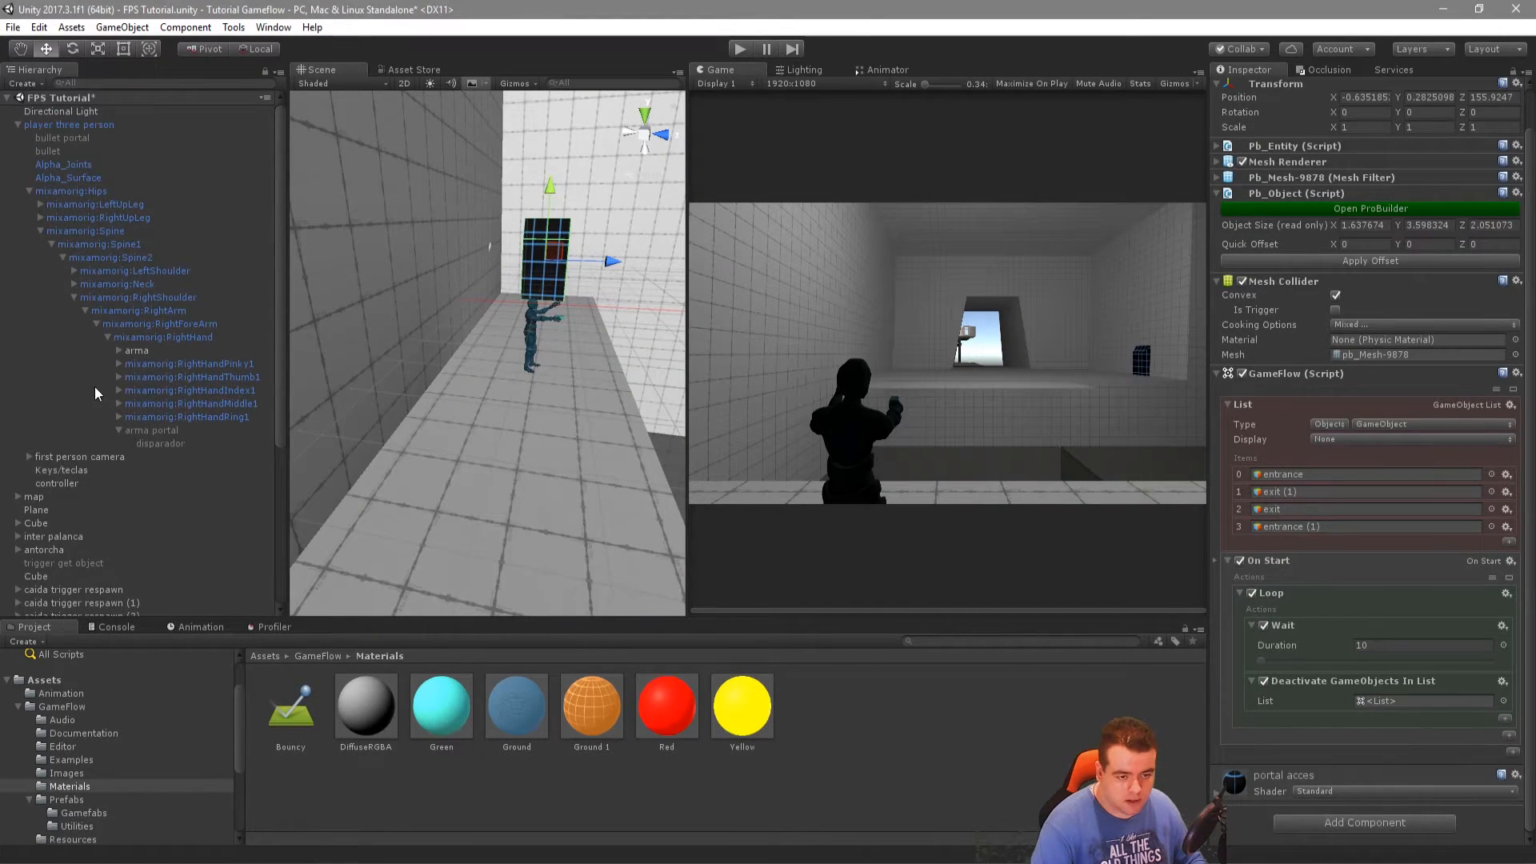
Make the Rotate action in the On Trigger Exit of portal 1's entrance relative
click(54, 544)
scroll(1395, 666, down, 15)
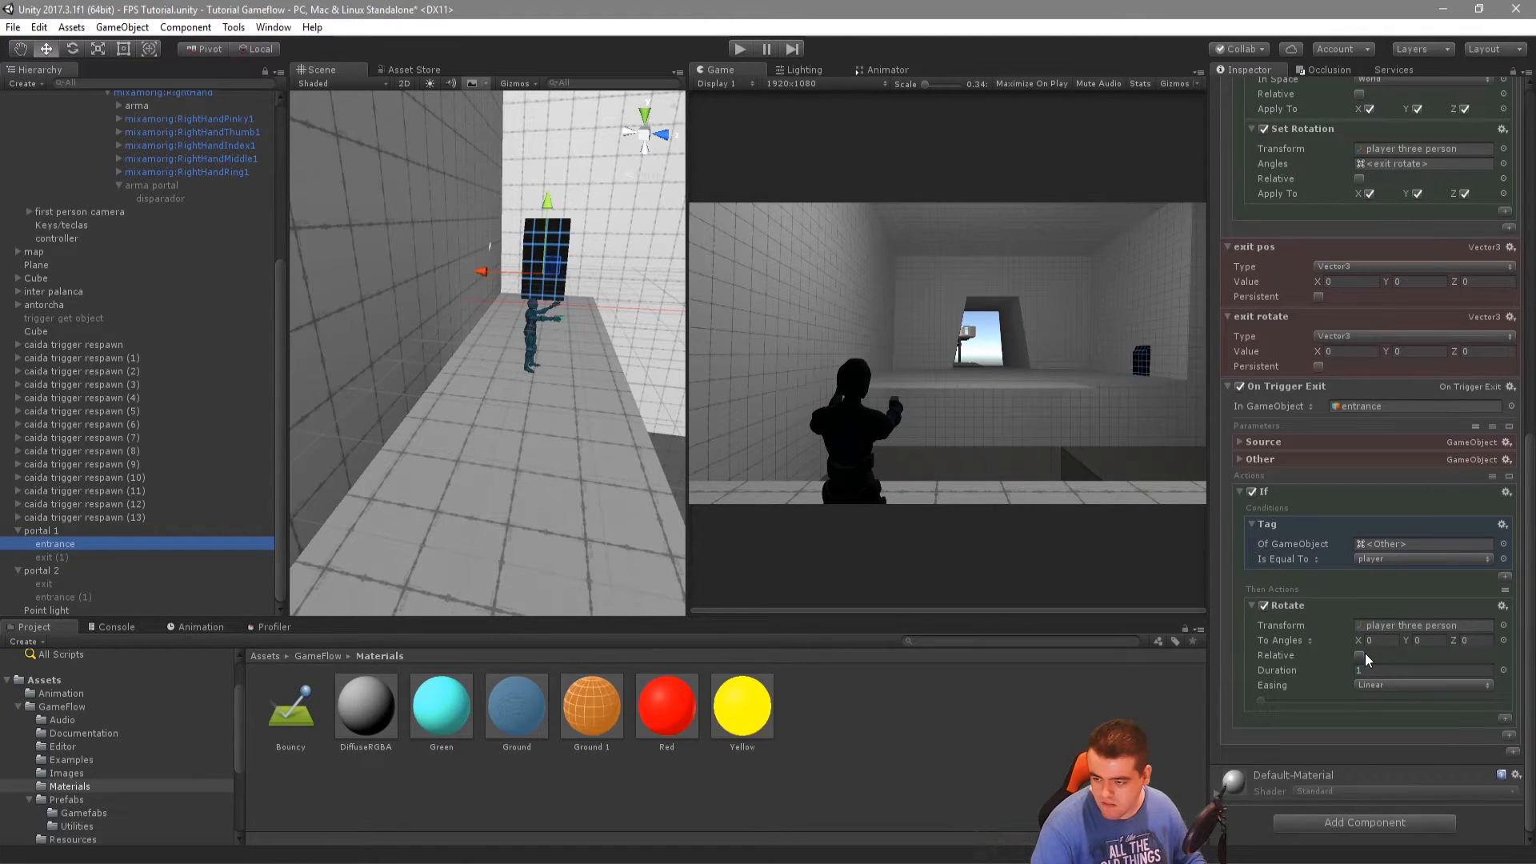
click(1360, 655)
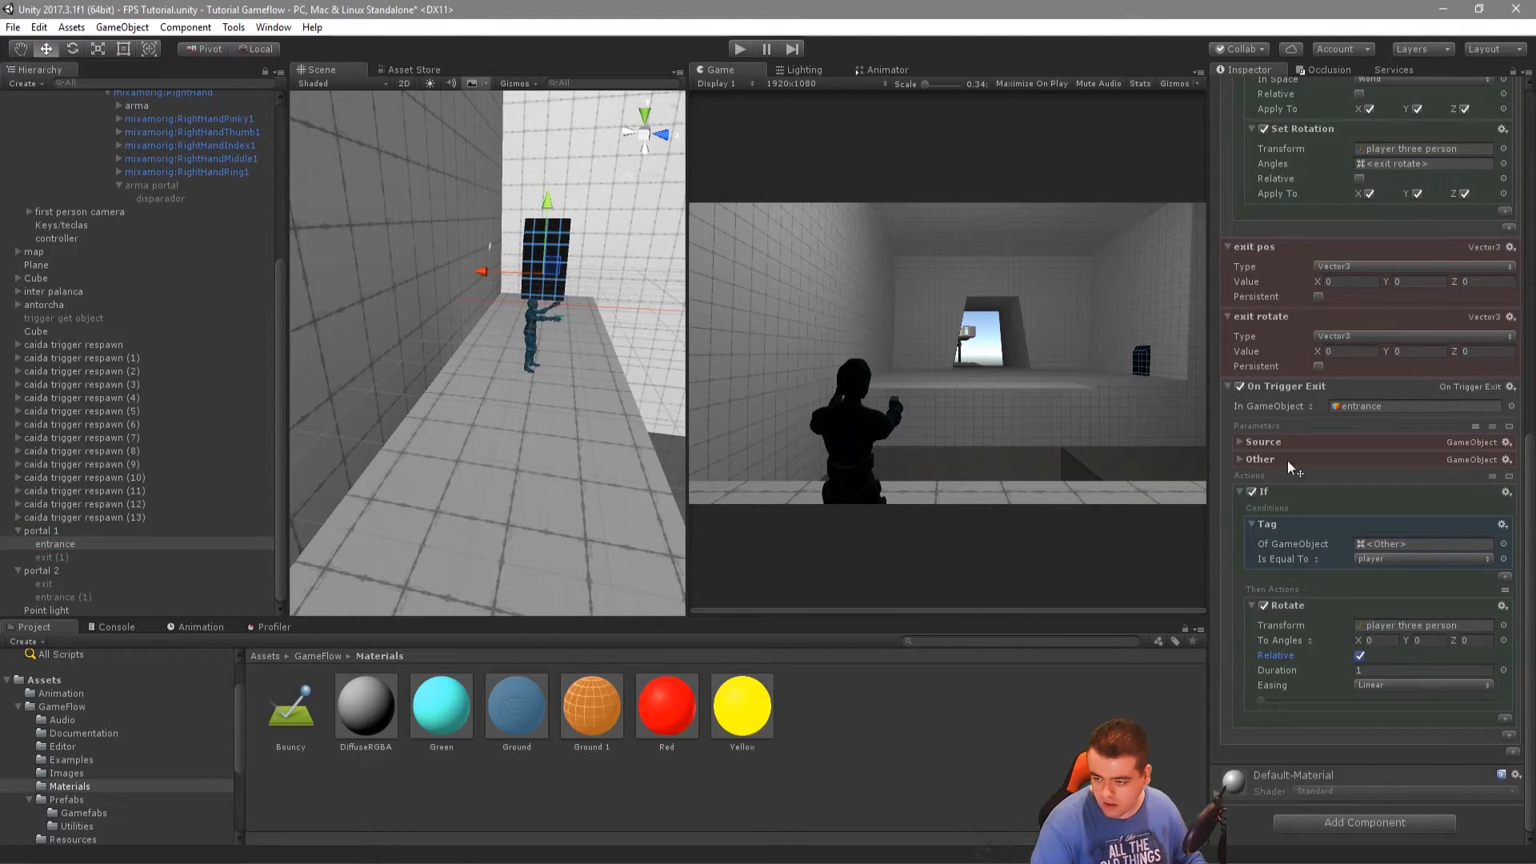
Playtest going through the portal with the relative Rotate action, using weapon 2 to open it, and stop the game
click(739, 49)
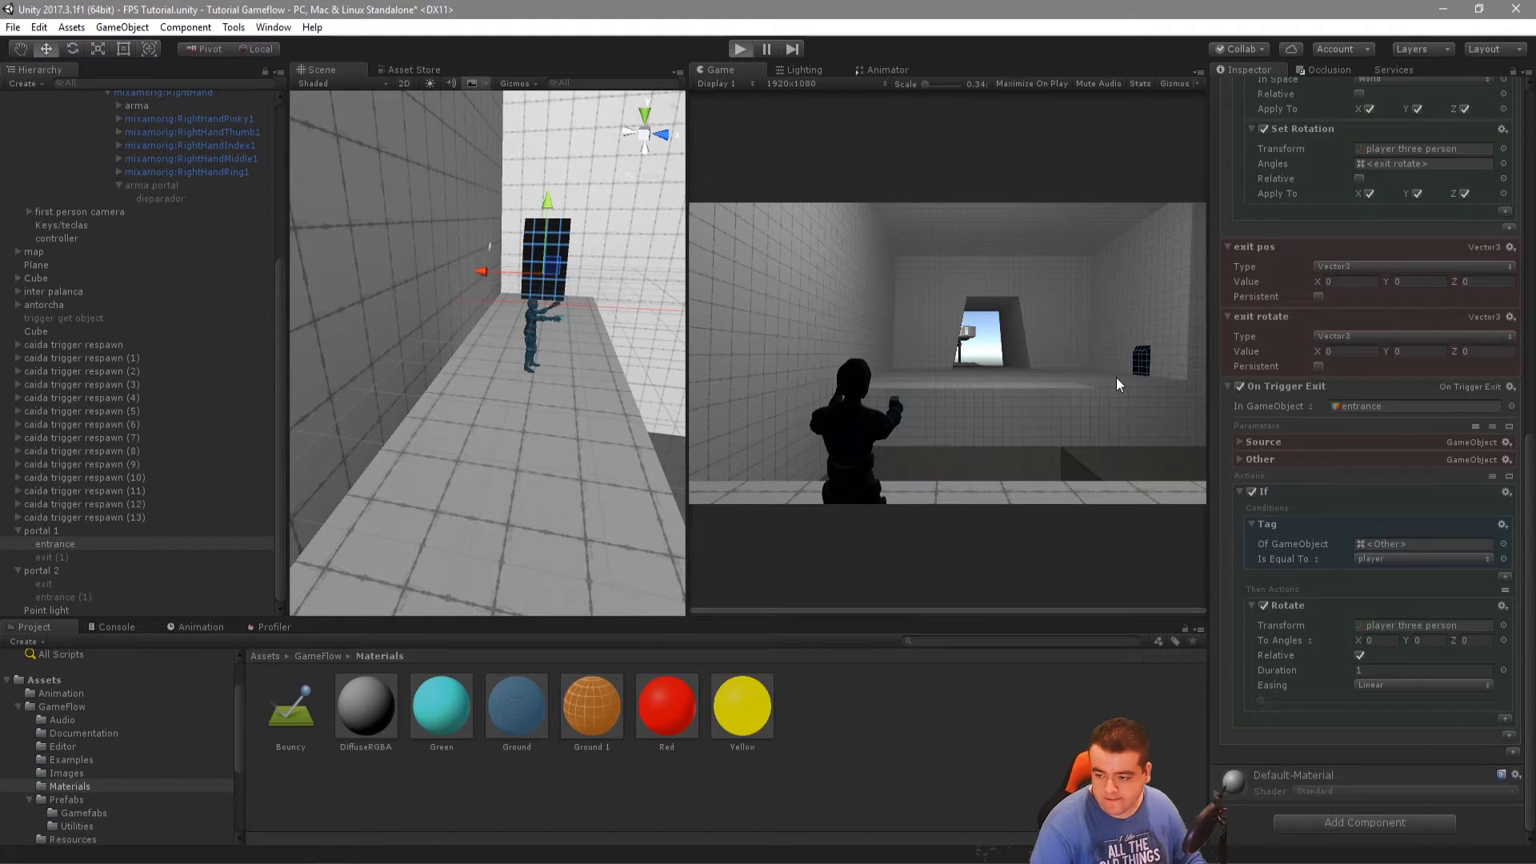
key(w)
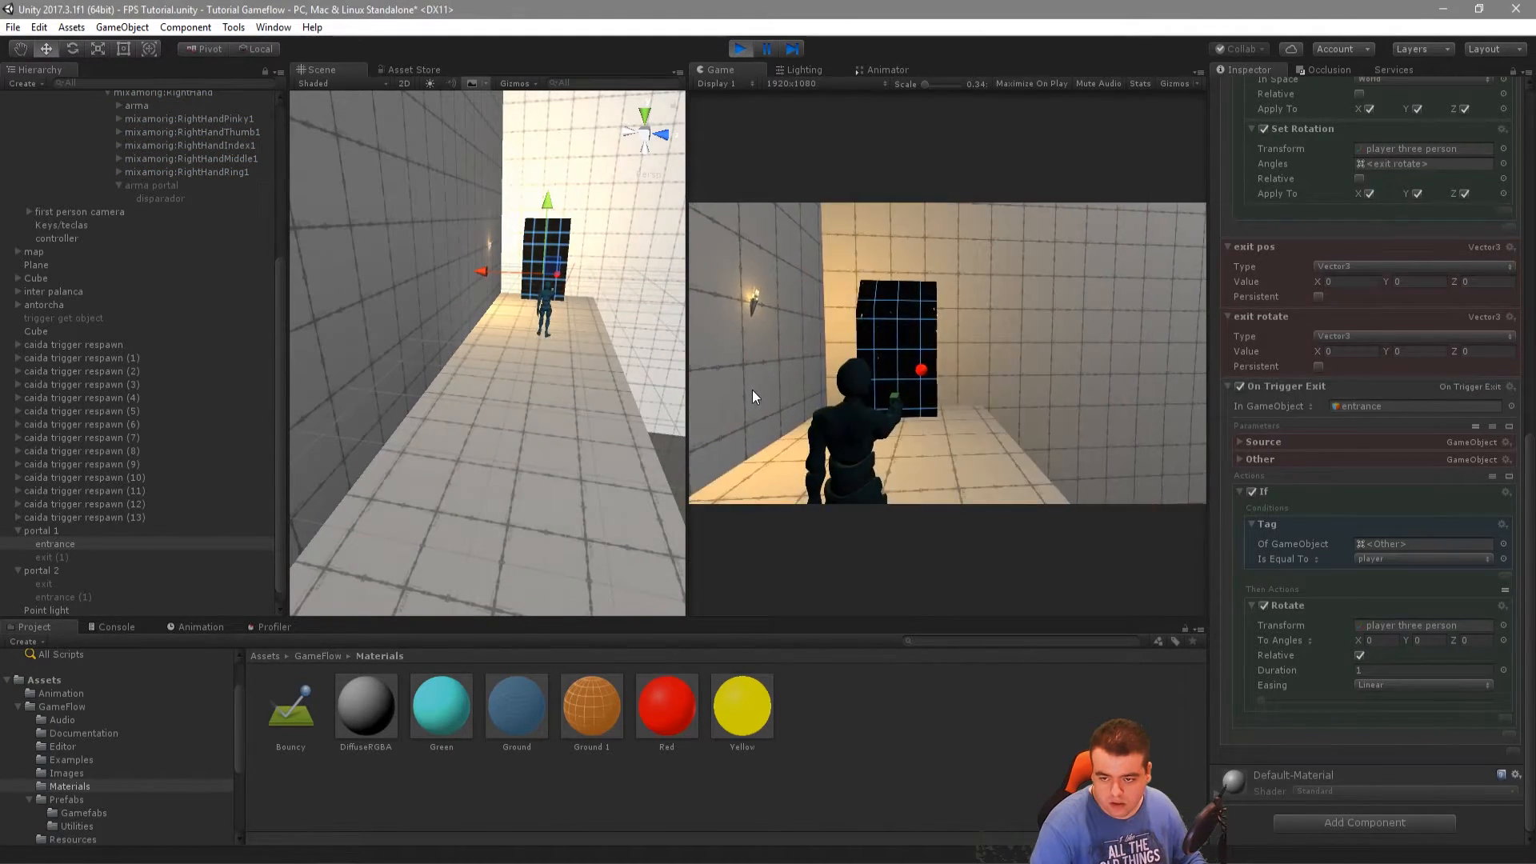
key(2)
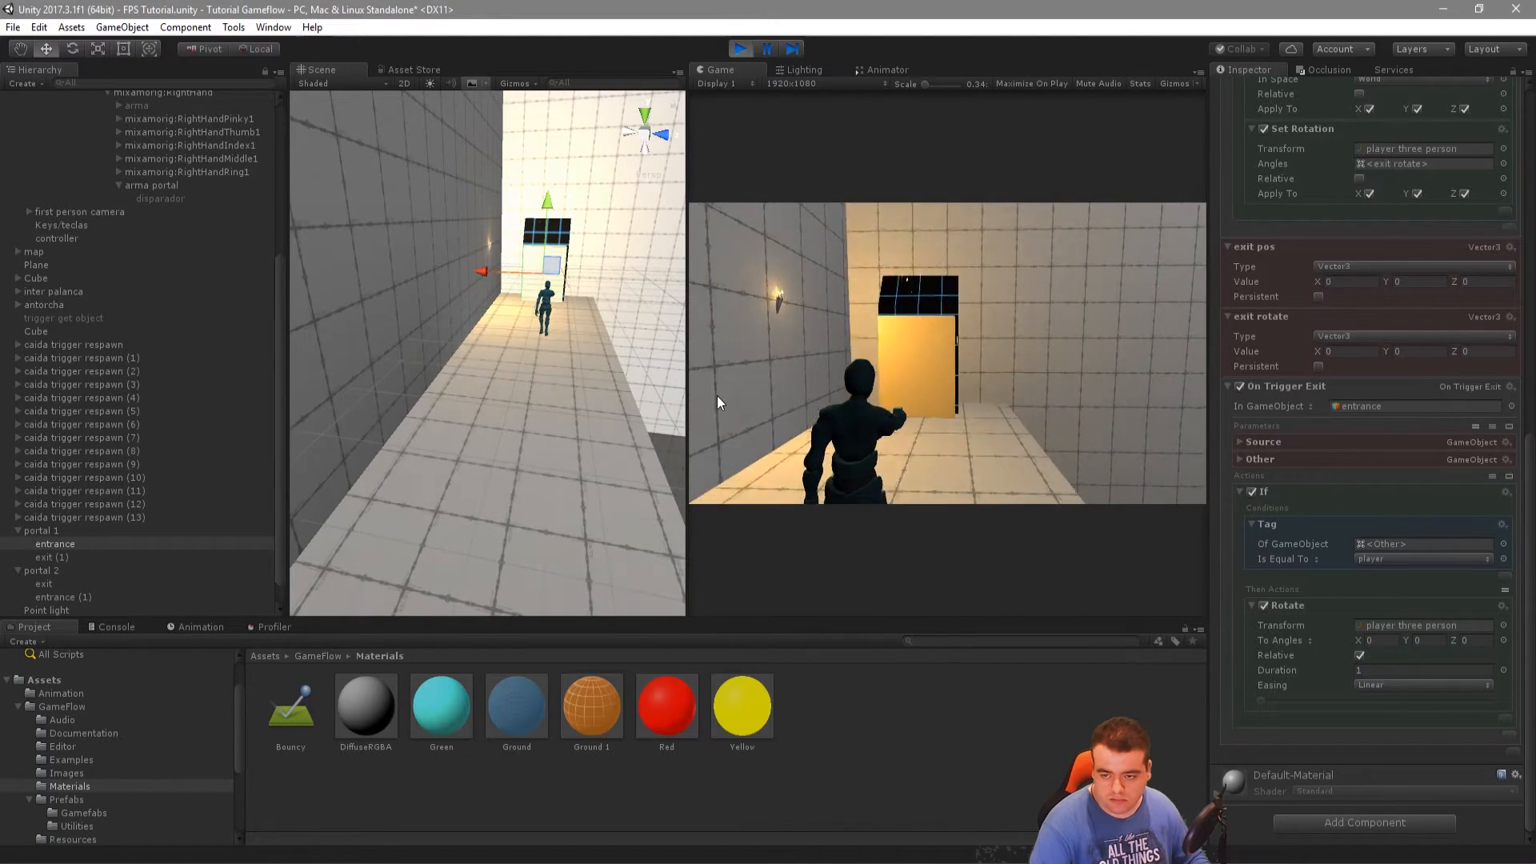
key(w)
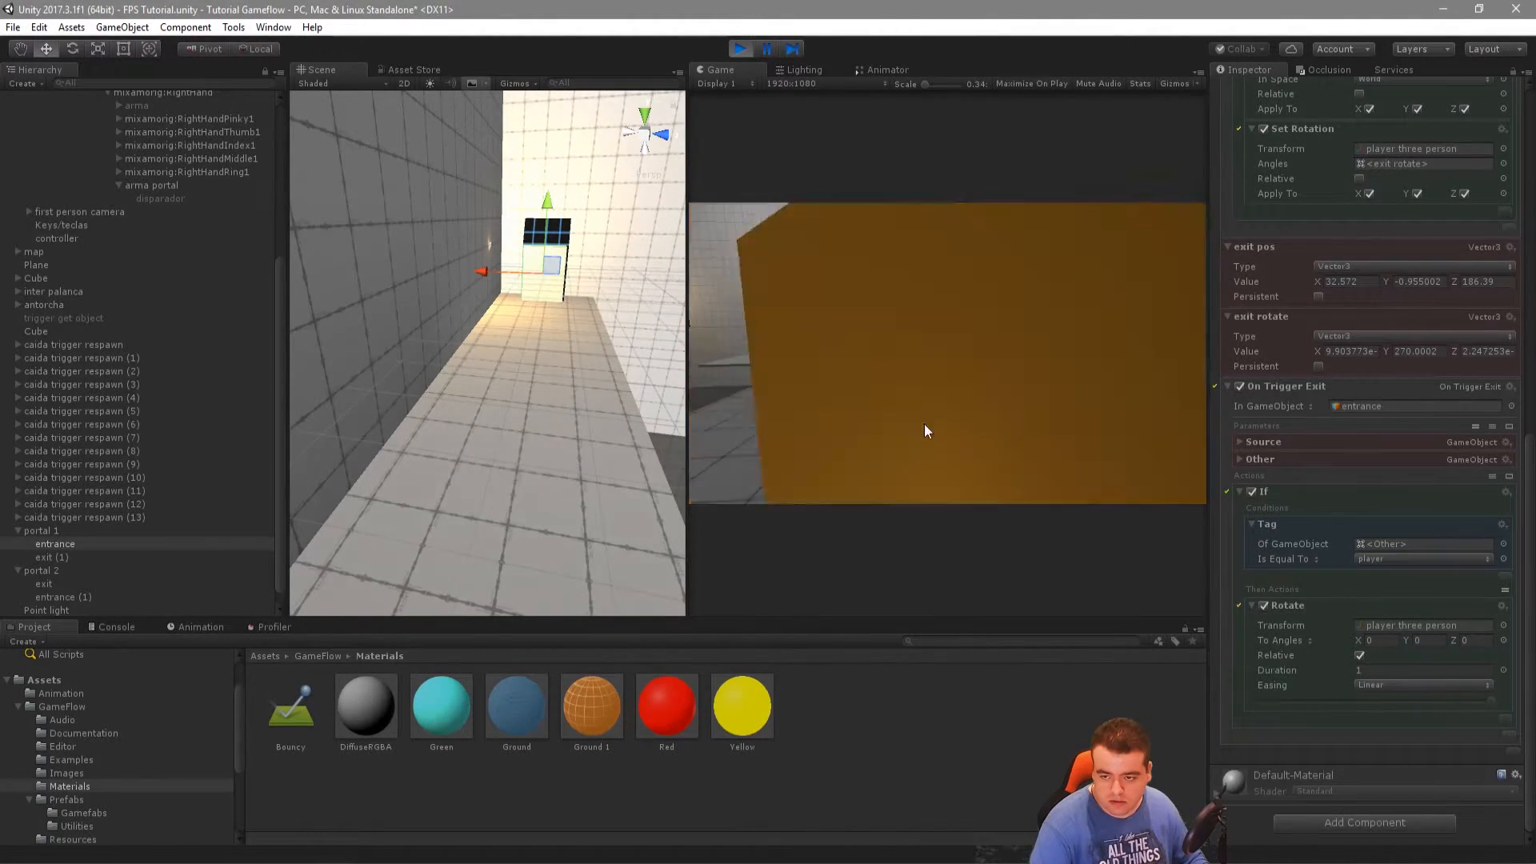
key(w)
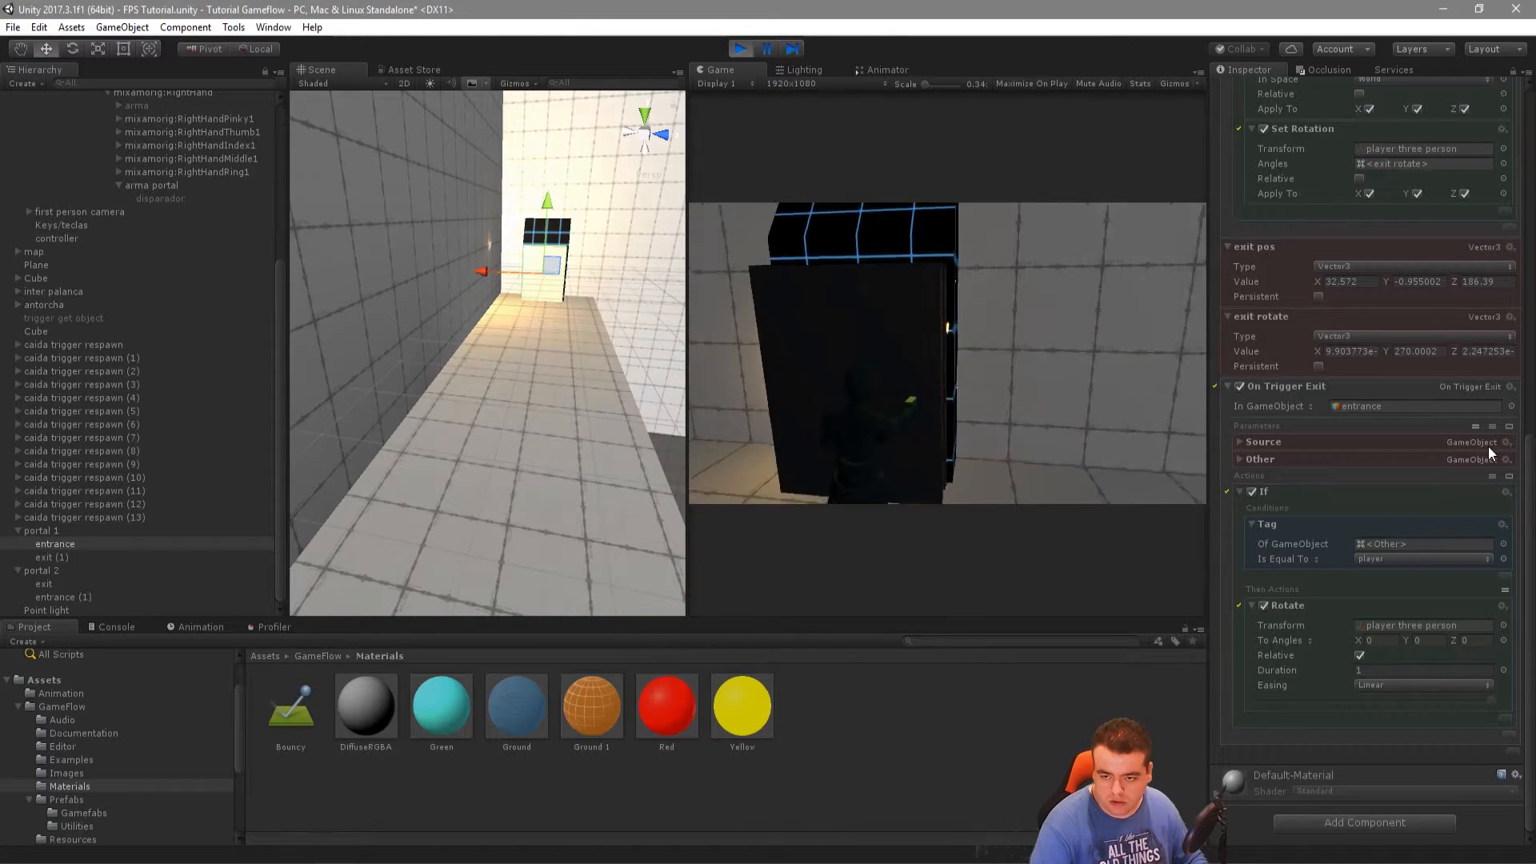
key(ctrl+p)
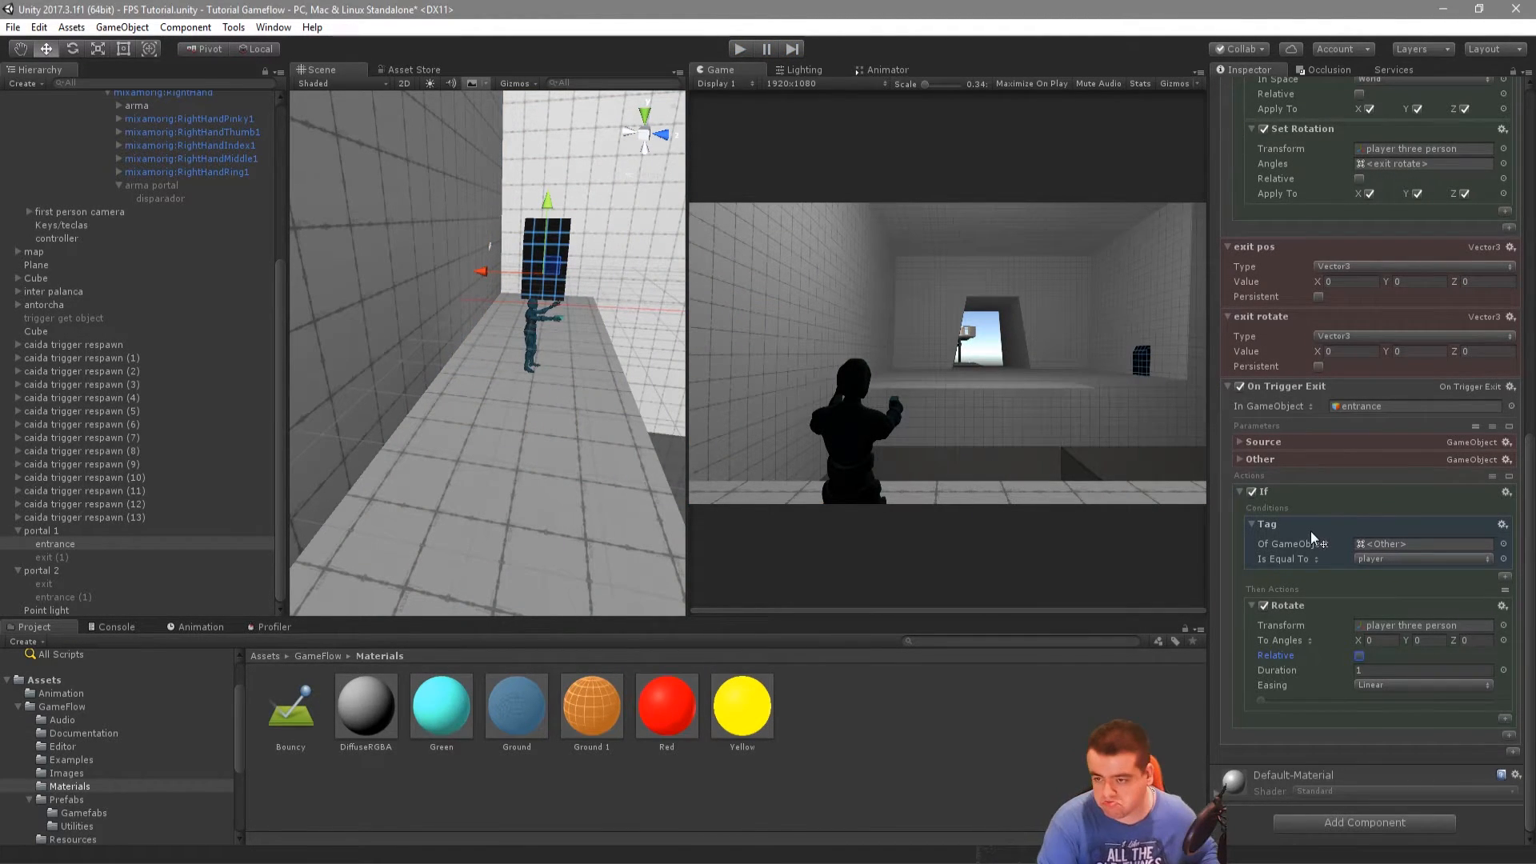
Disable the Get Rotation and Set Rotation actions of portal 1's entrance, keeping its On Trigger Exit enabled
click(1239, 387)
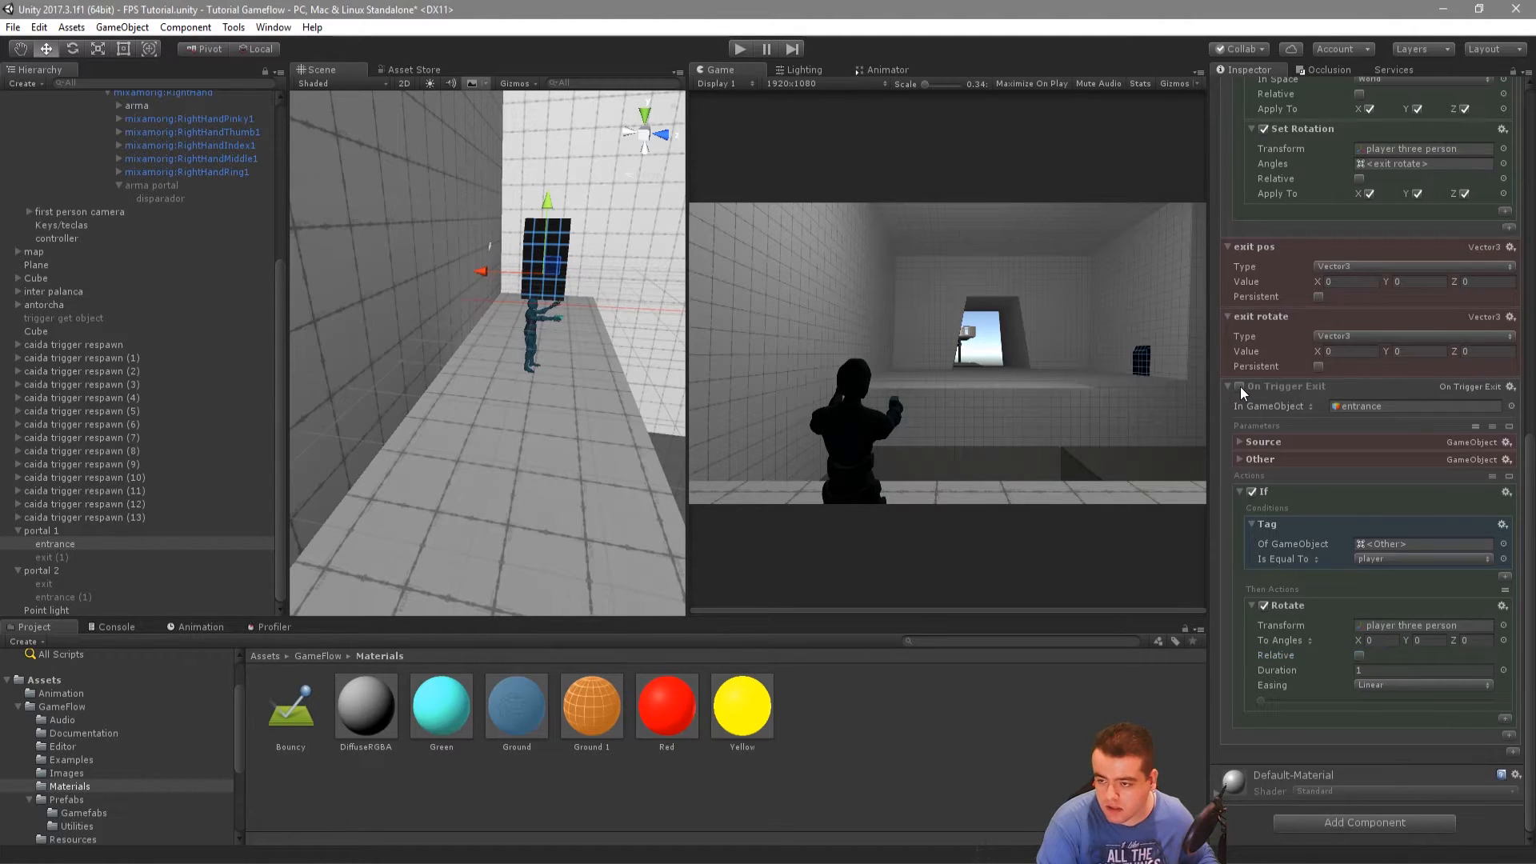
scroll(1248, 386, up, 5)
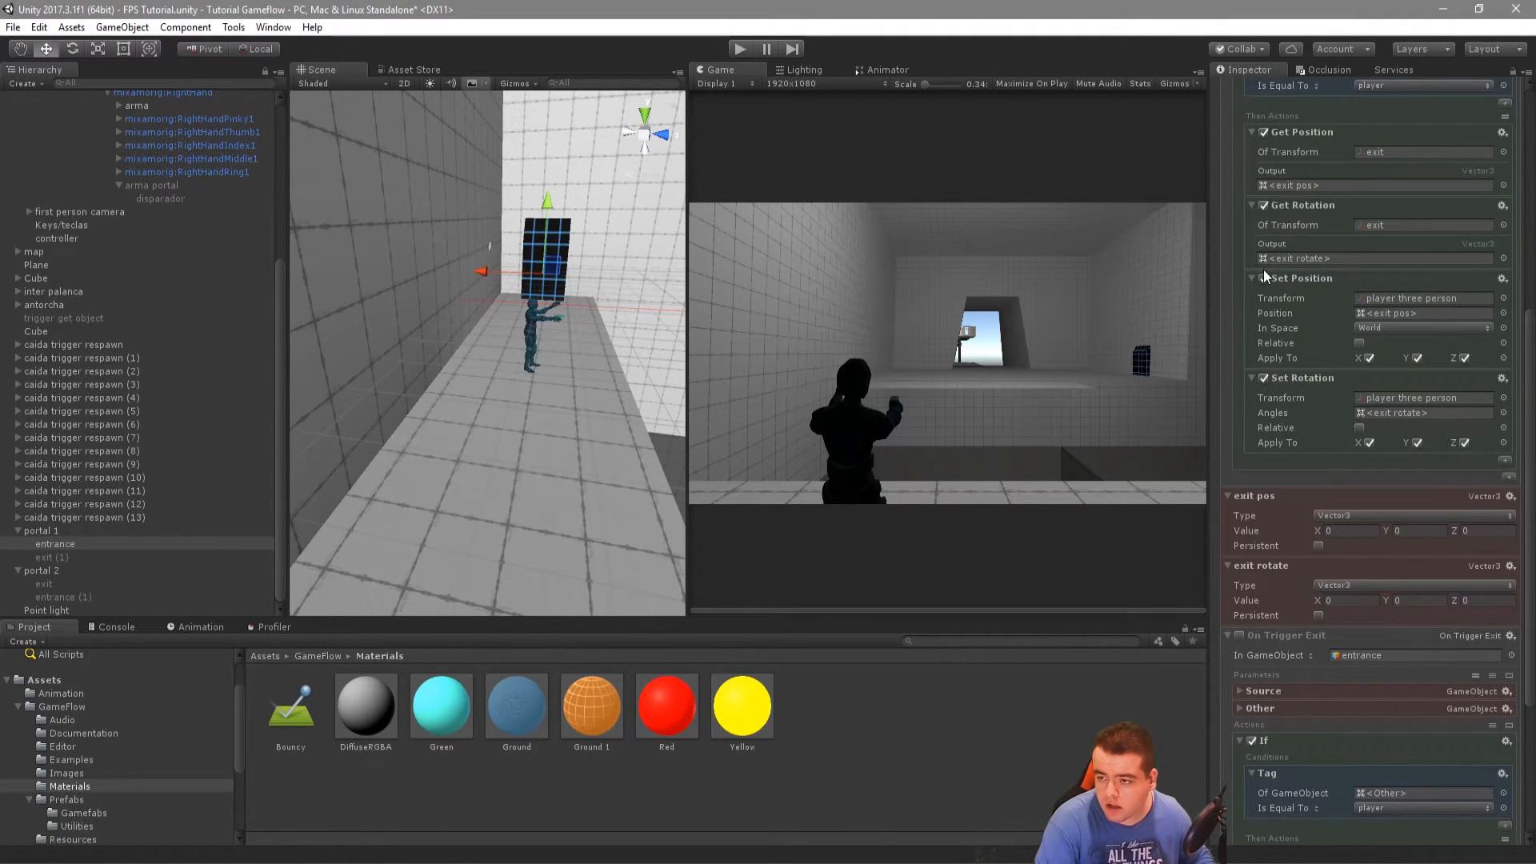
click(1239, 635)
click(1264, 378)
click(1264, 205)
Run the game and walk the player through the portal with the entrance's rotation actions disabled
click(742, 50)
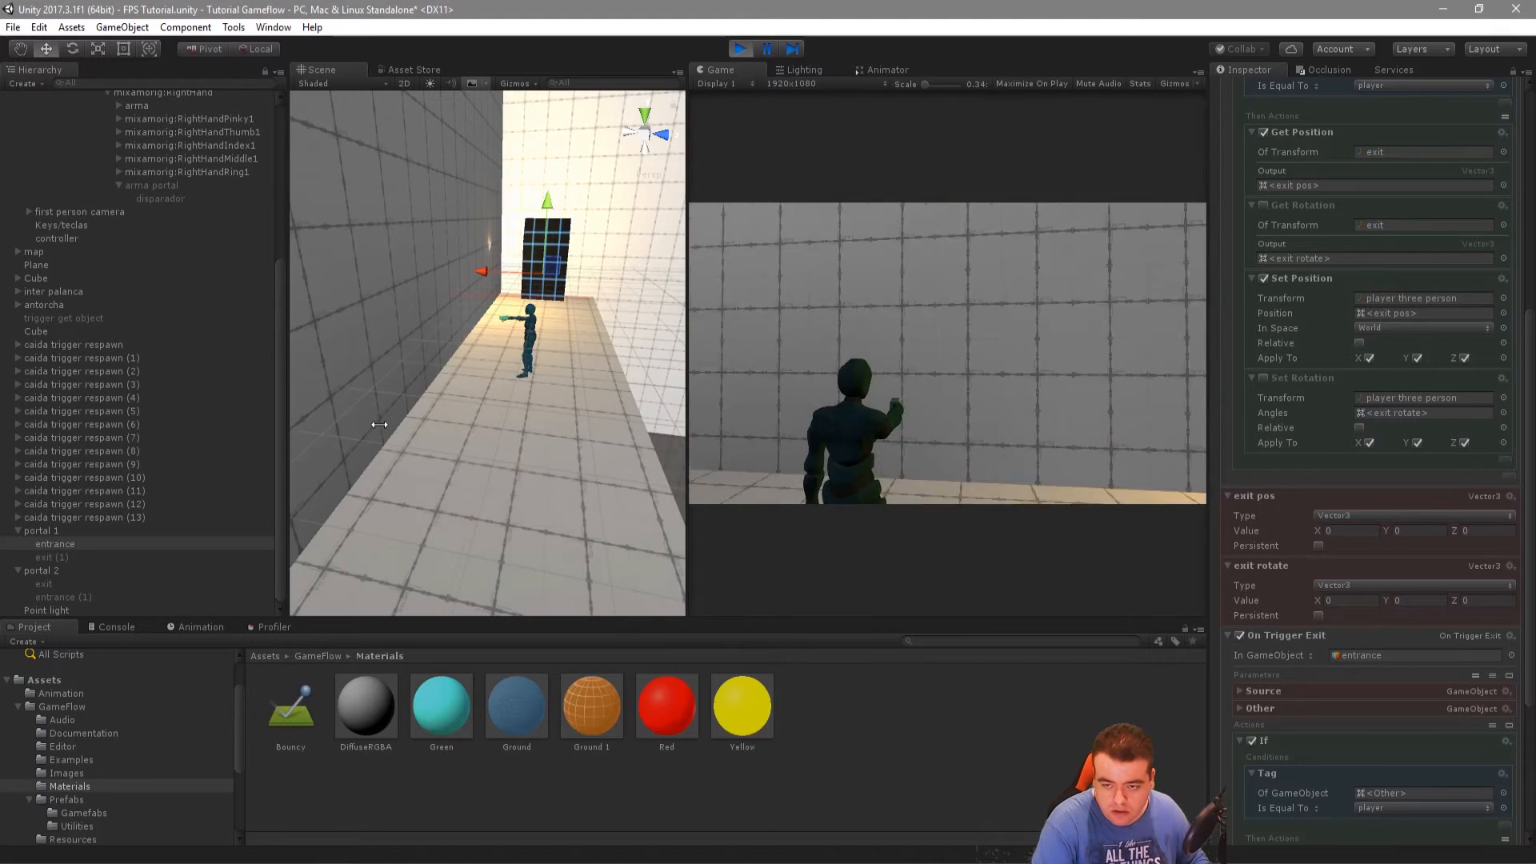
key(w)
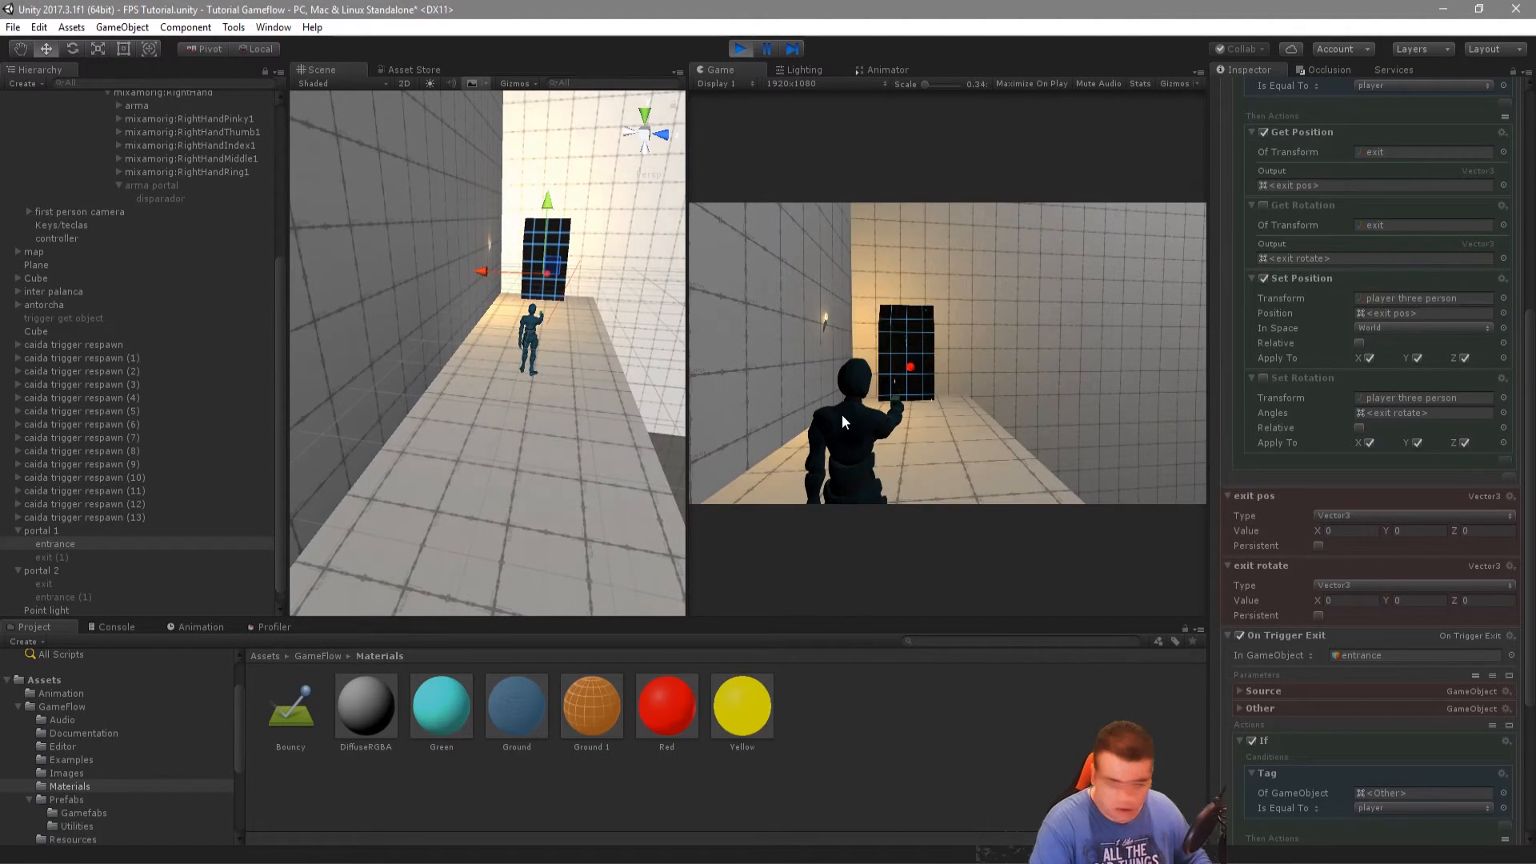
key(w)
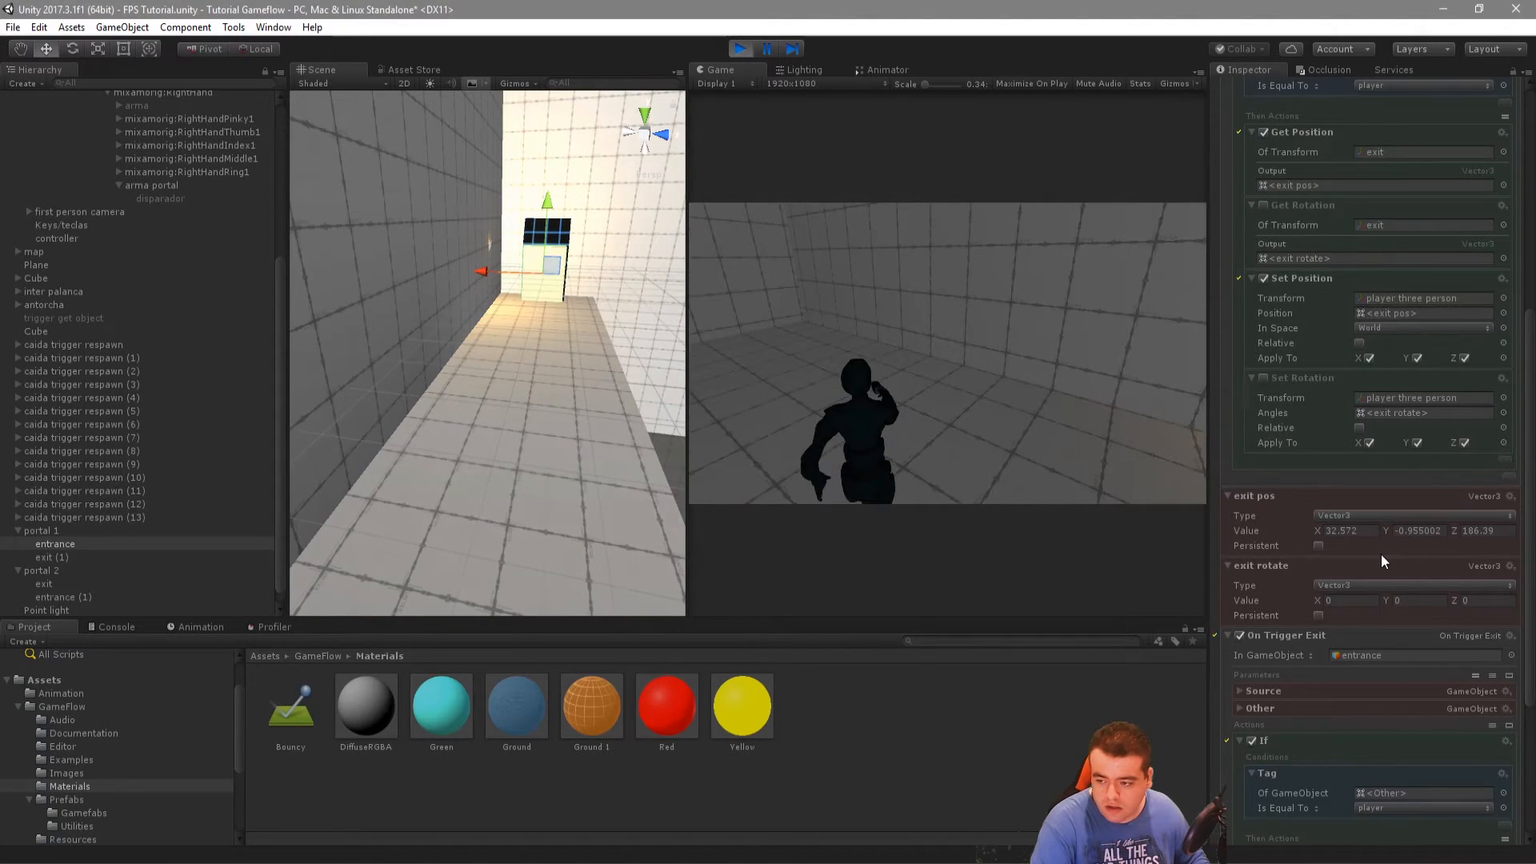
Stop the game and disable the On Trigger Exit program of portal 1's entrance
scroll(1381, 554, down, 3)
click(1238, 485)
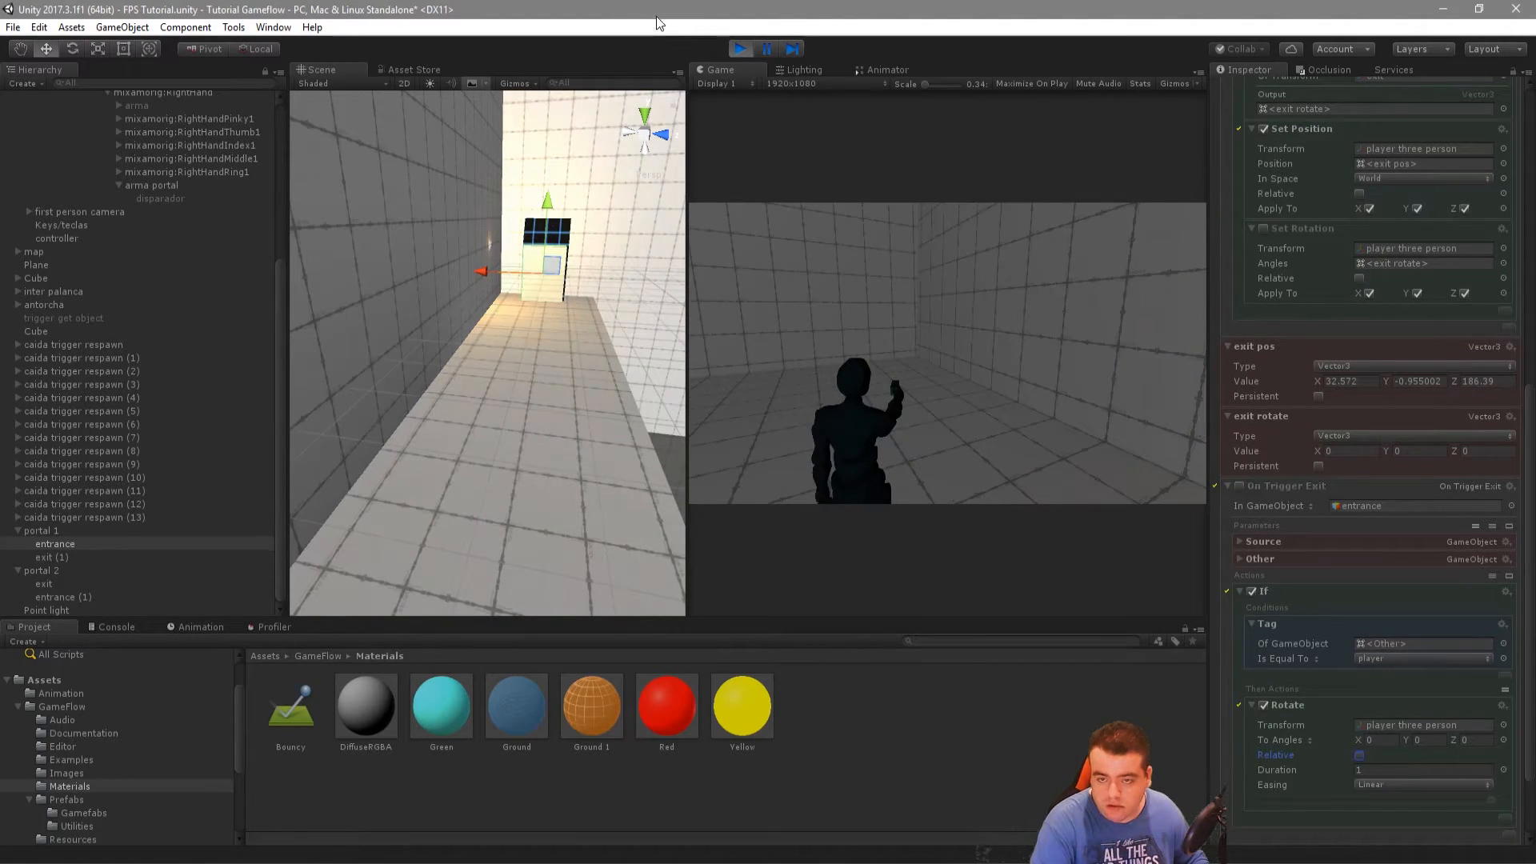
click(734, 50)
click(1239, 486)
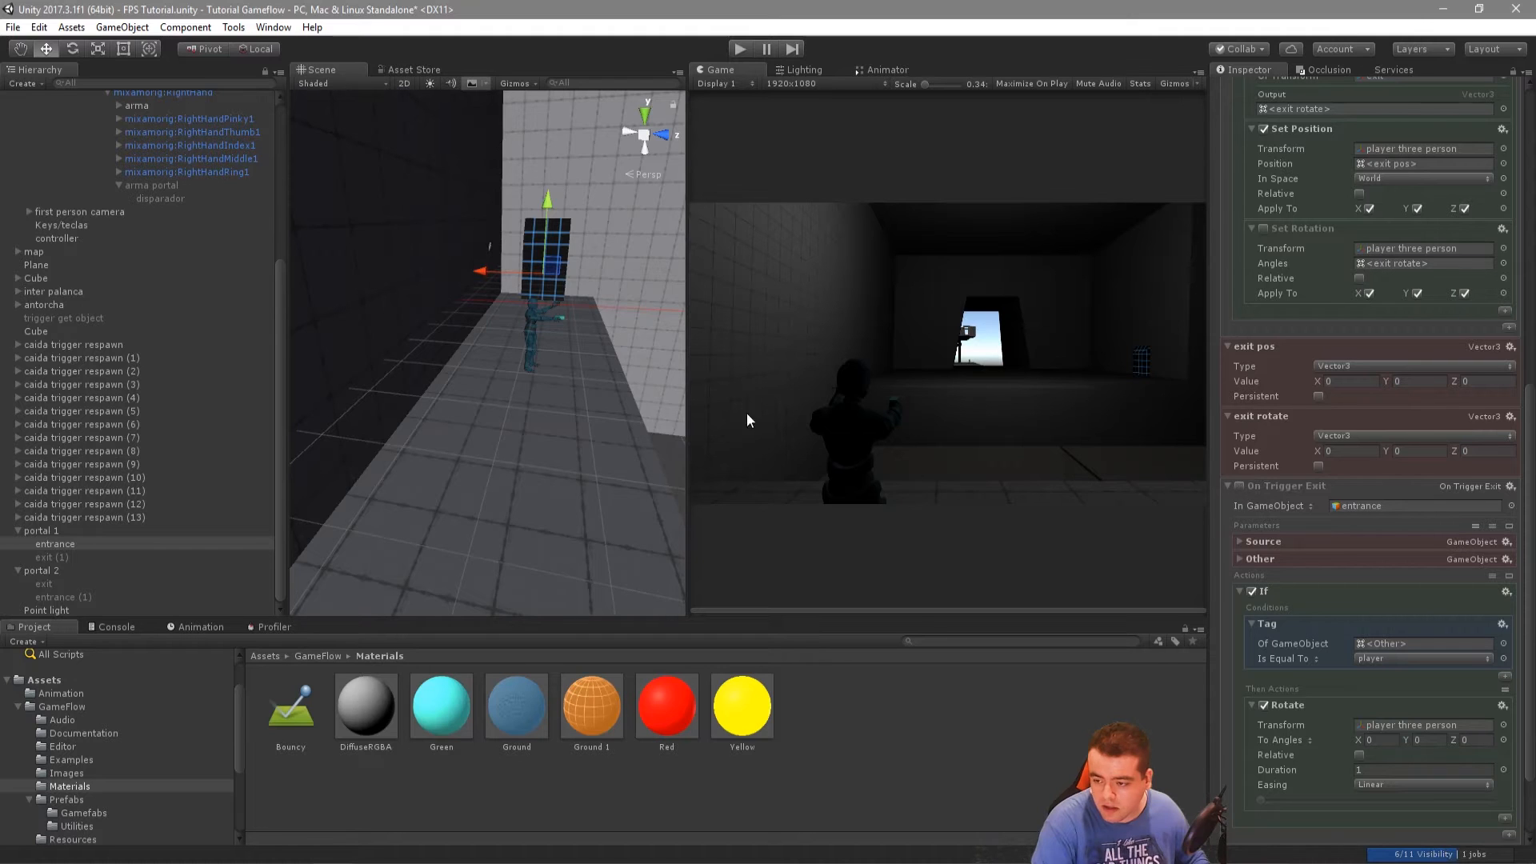
Playtest walking through the portals with the entrance's On Trigger Exit disabled
click(742, 48)
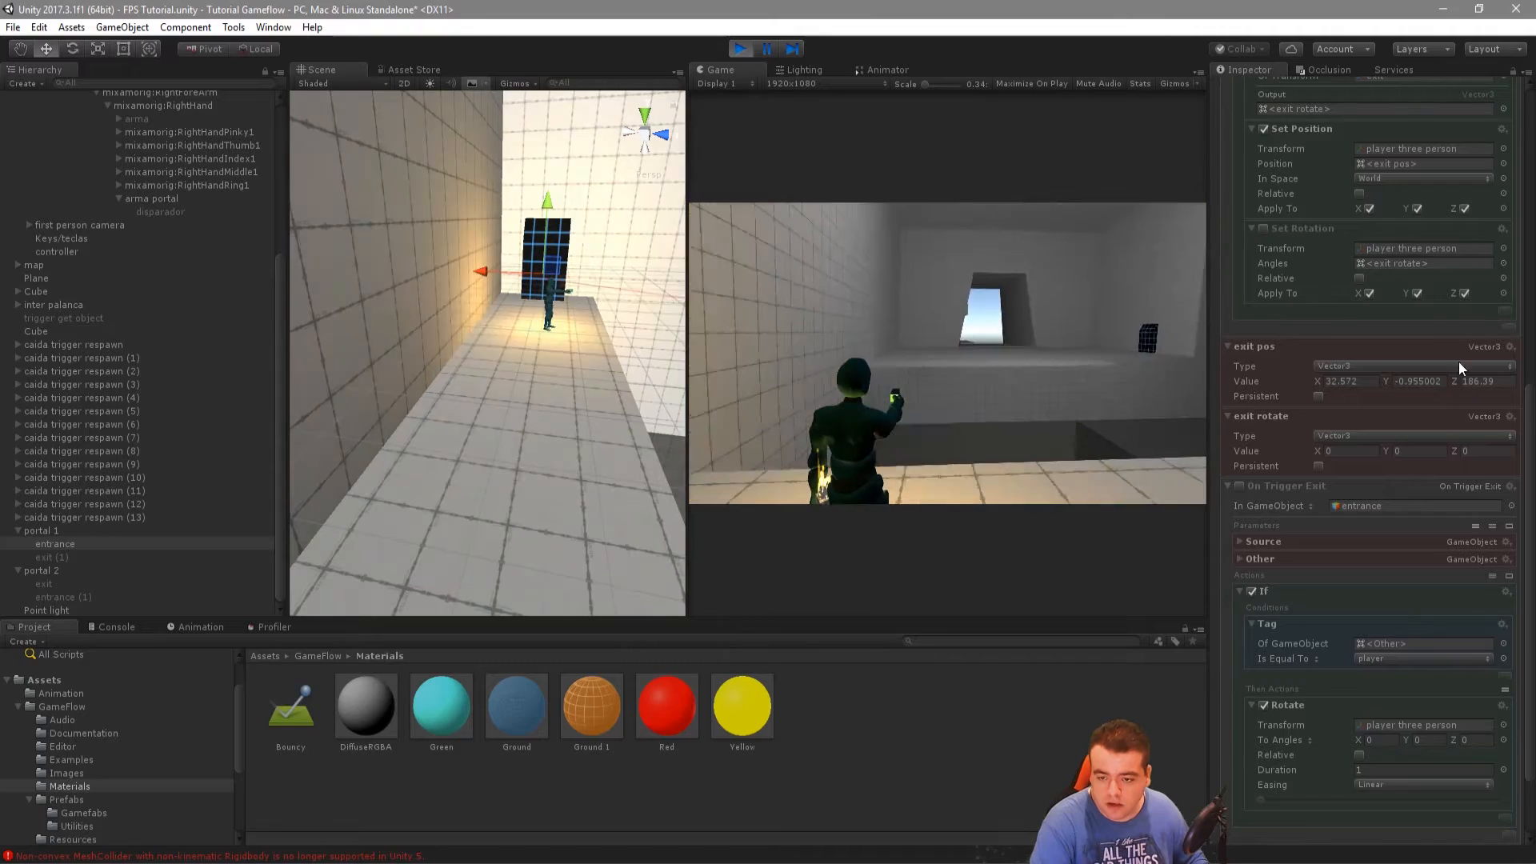
key(w)
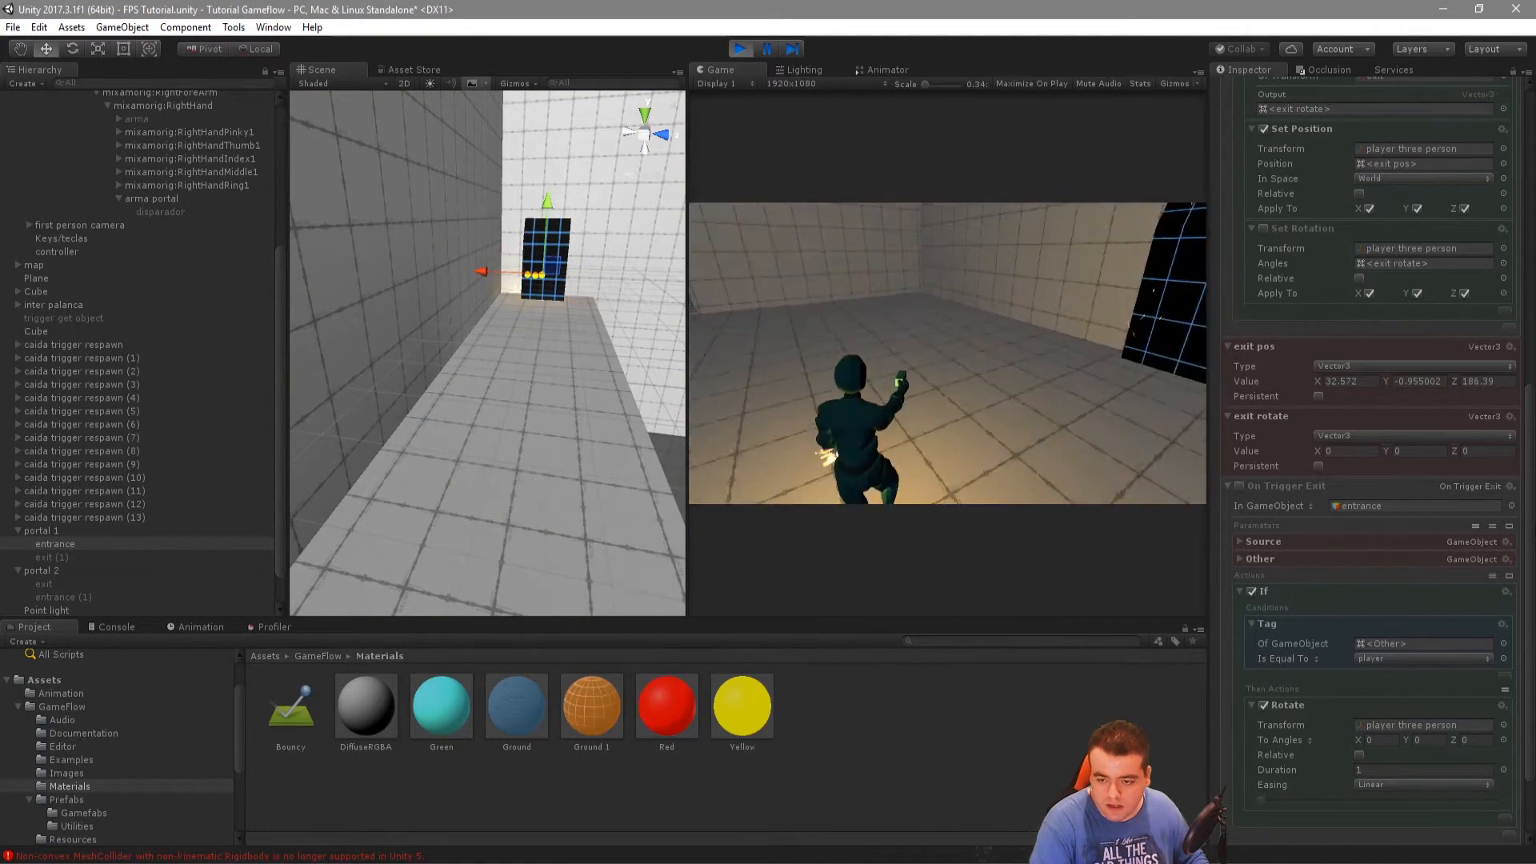
Walk the player back and forth through both portals to check its facing direction on exit, and stop the game
key(w)
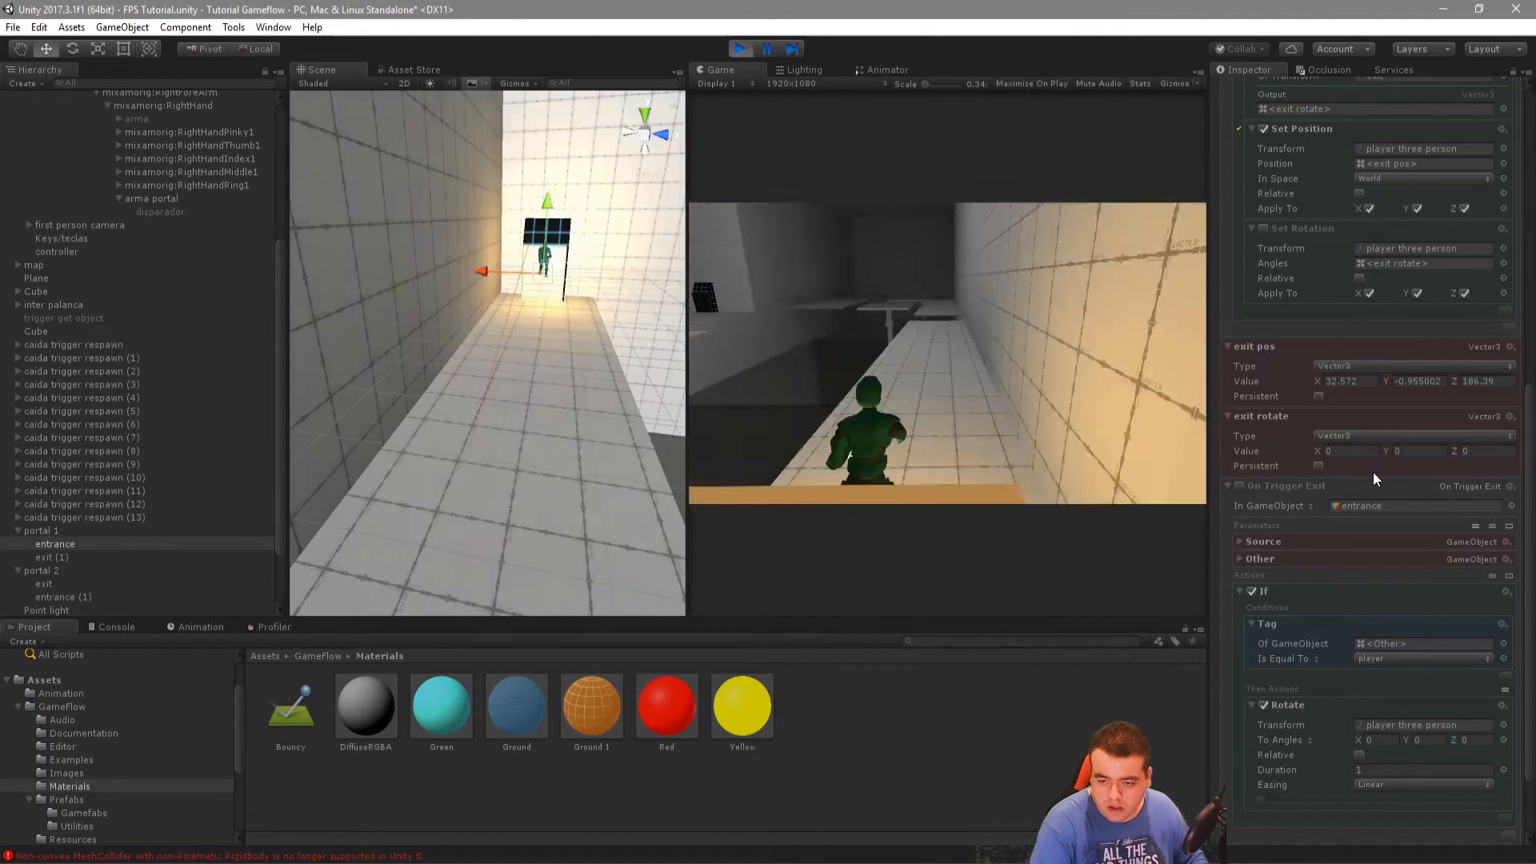
key(w)
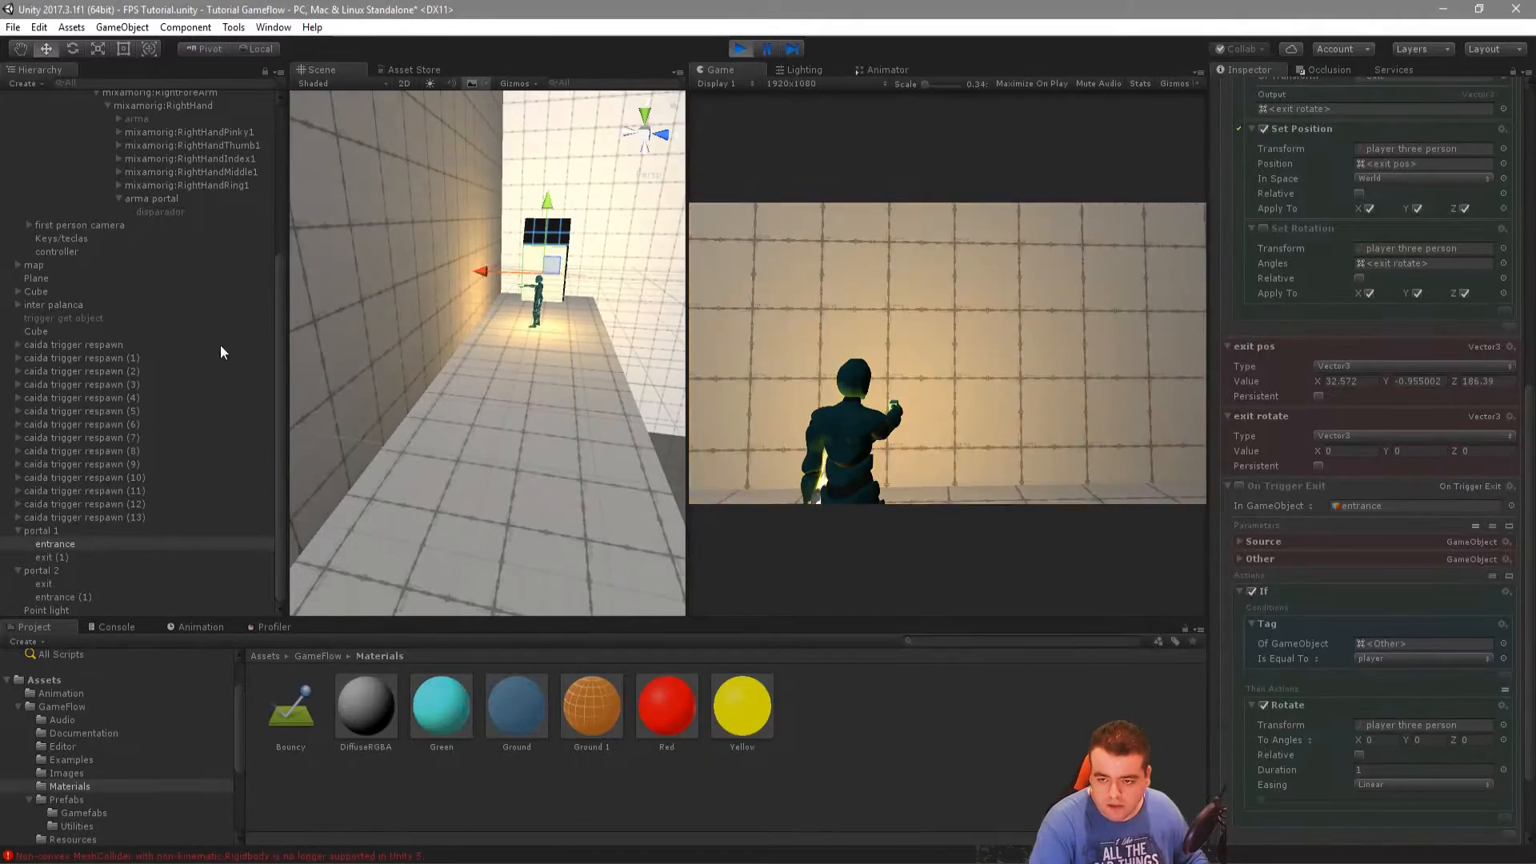
key(w)
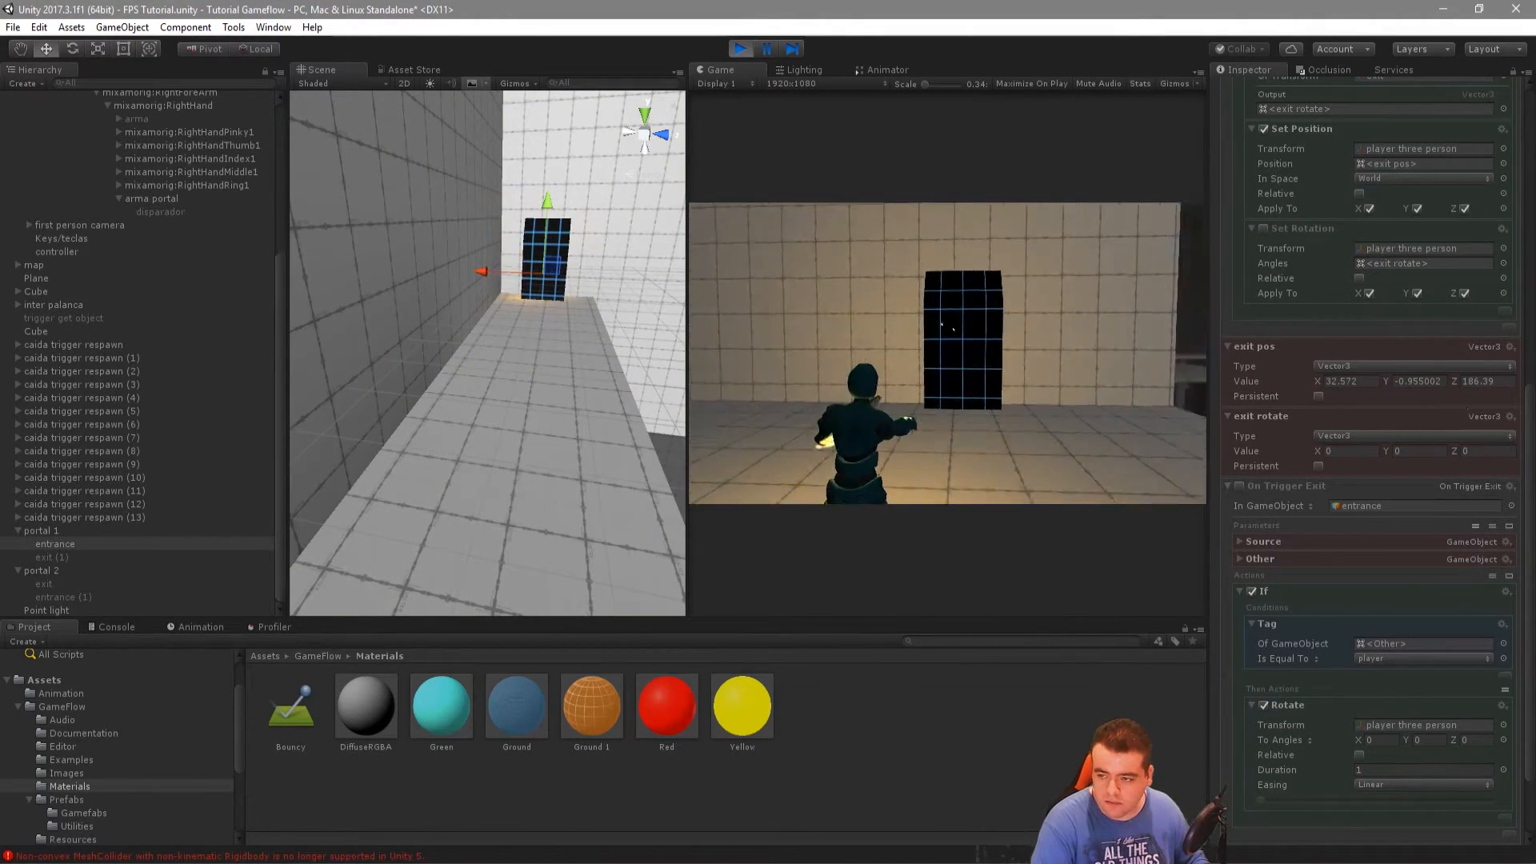
click(1125, 373)
key(w)
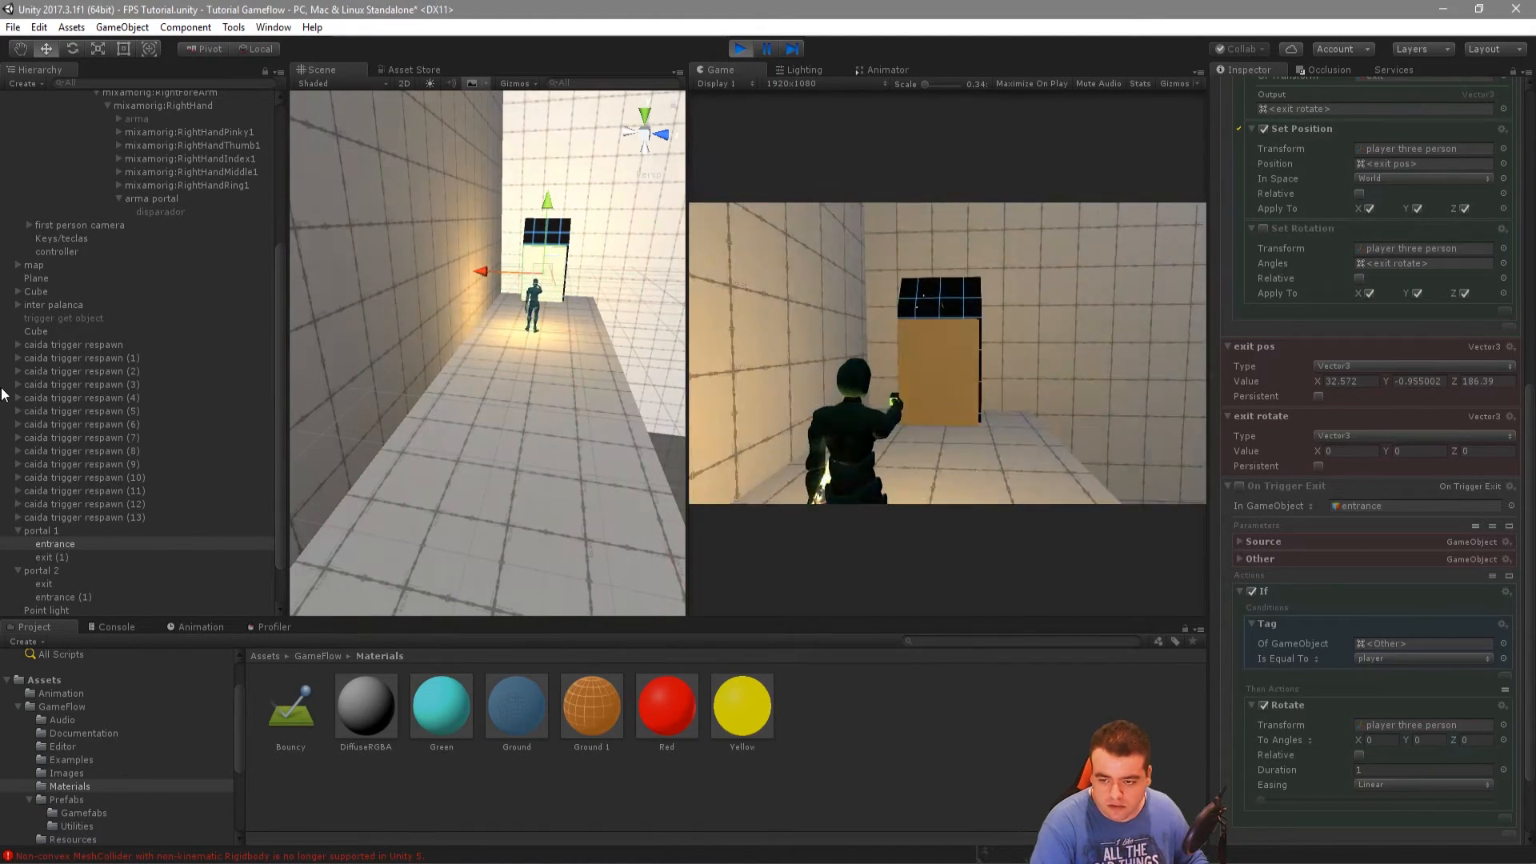
key(w)
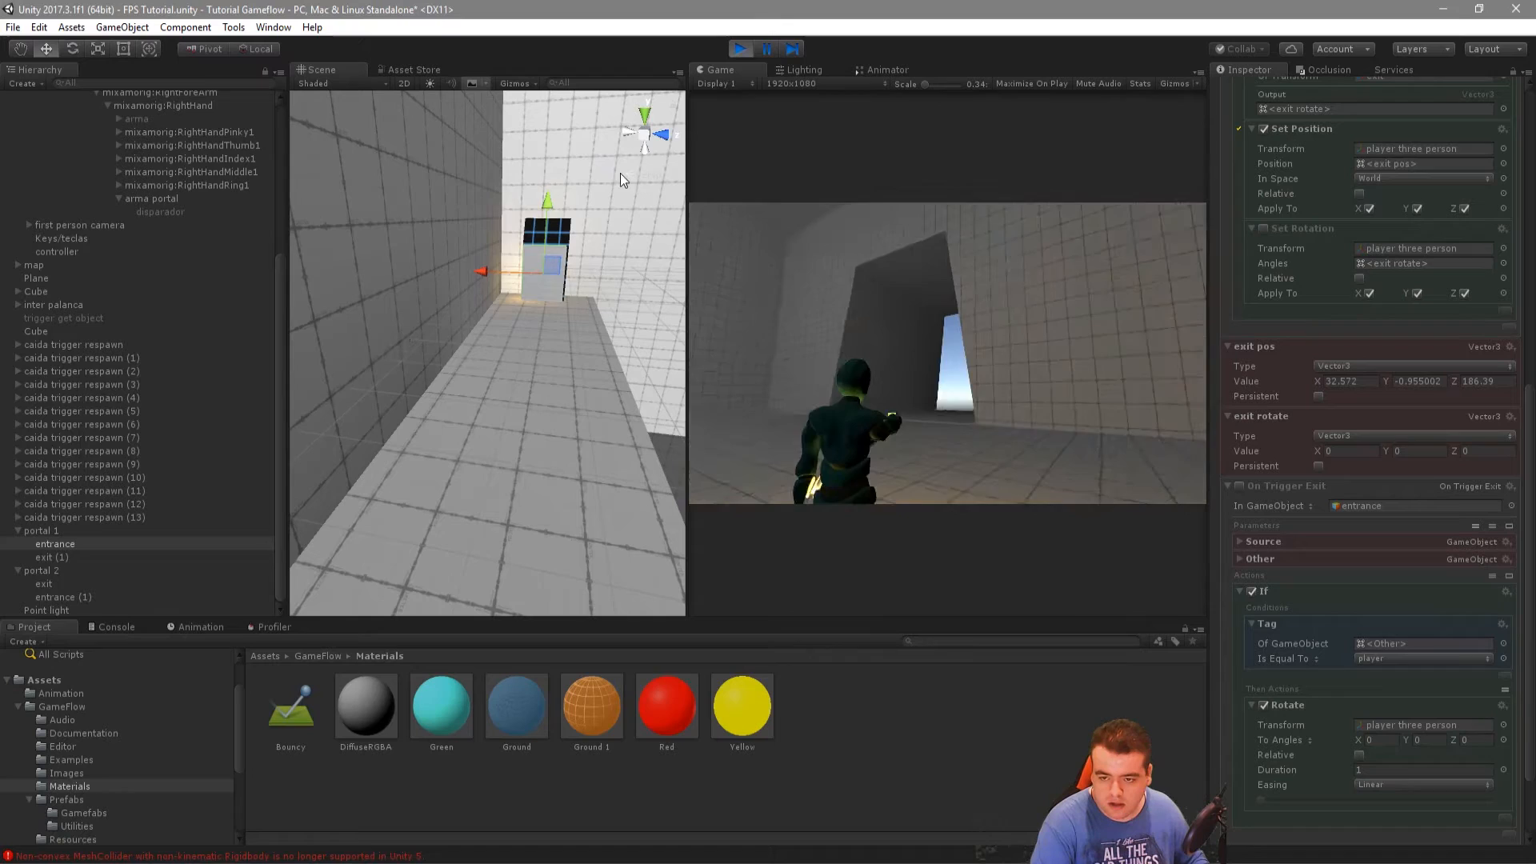
click(738, 48)
Examine the trigger actions of portal 1's entrance and how both portals are placed in the level
alt+drag(584, 224, 512, 550)
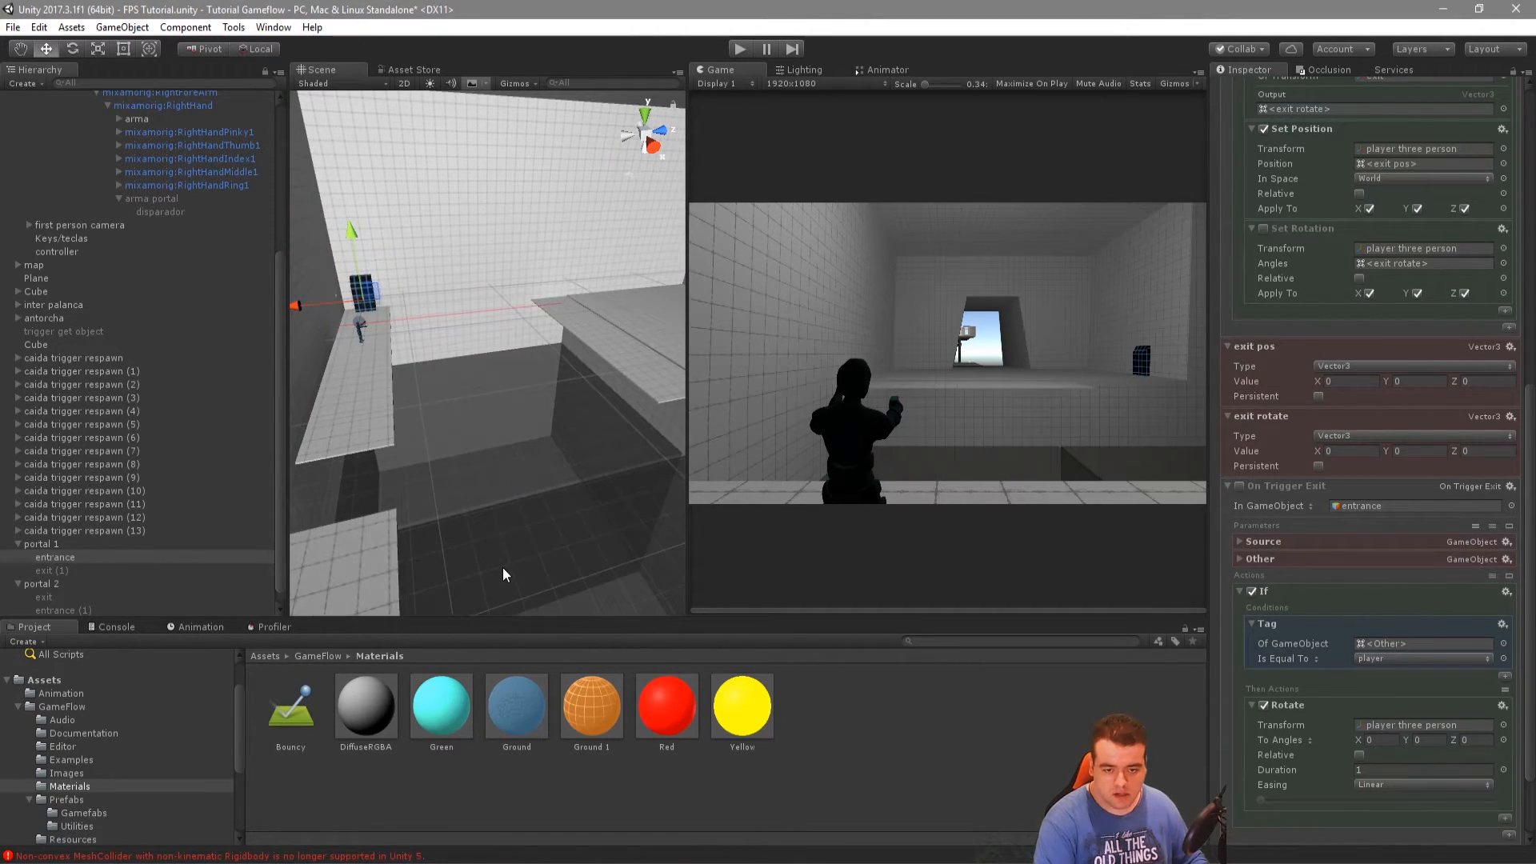
alt+drag(447, 368, 524, 430)
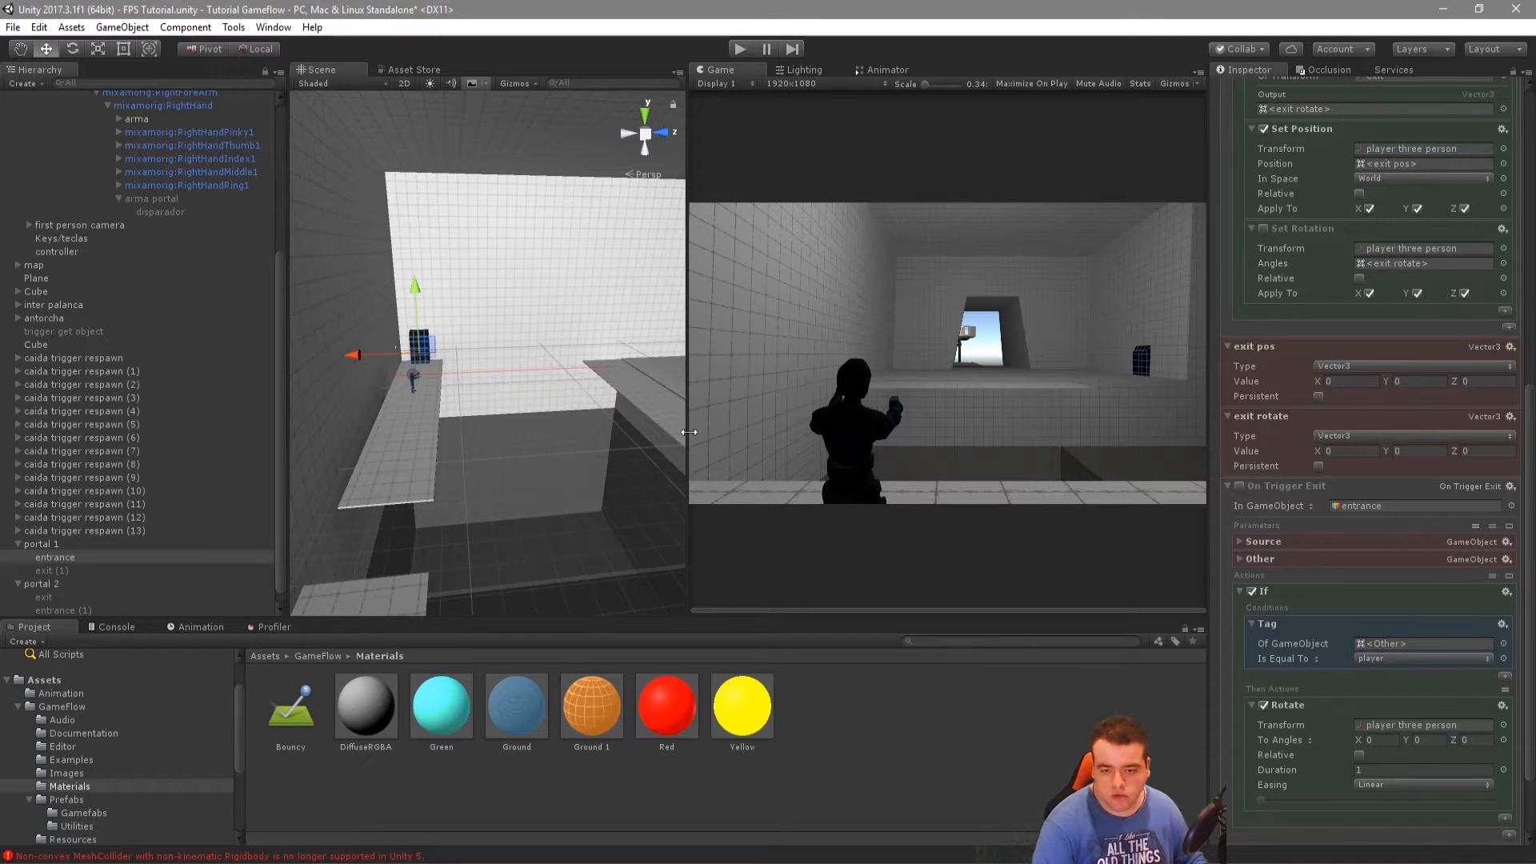
drag(284, 414, 205, 416)
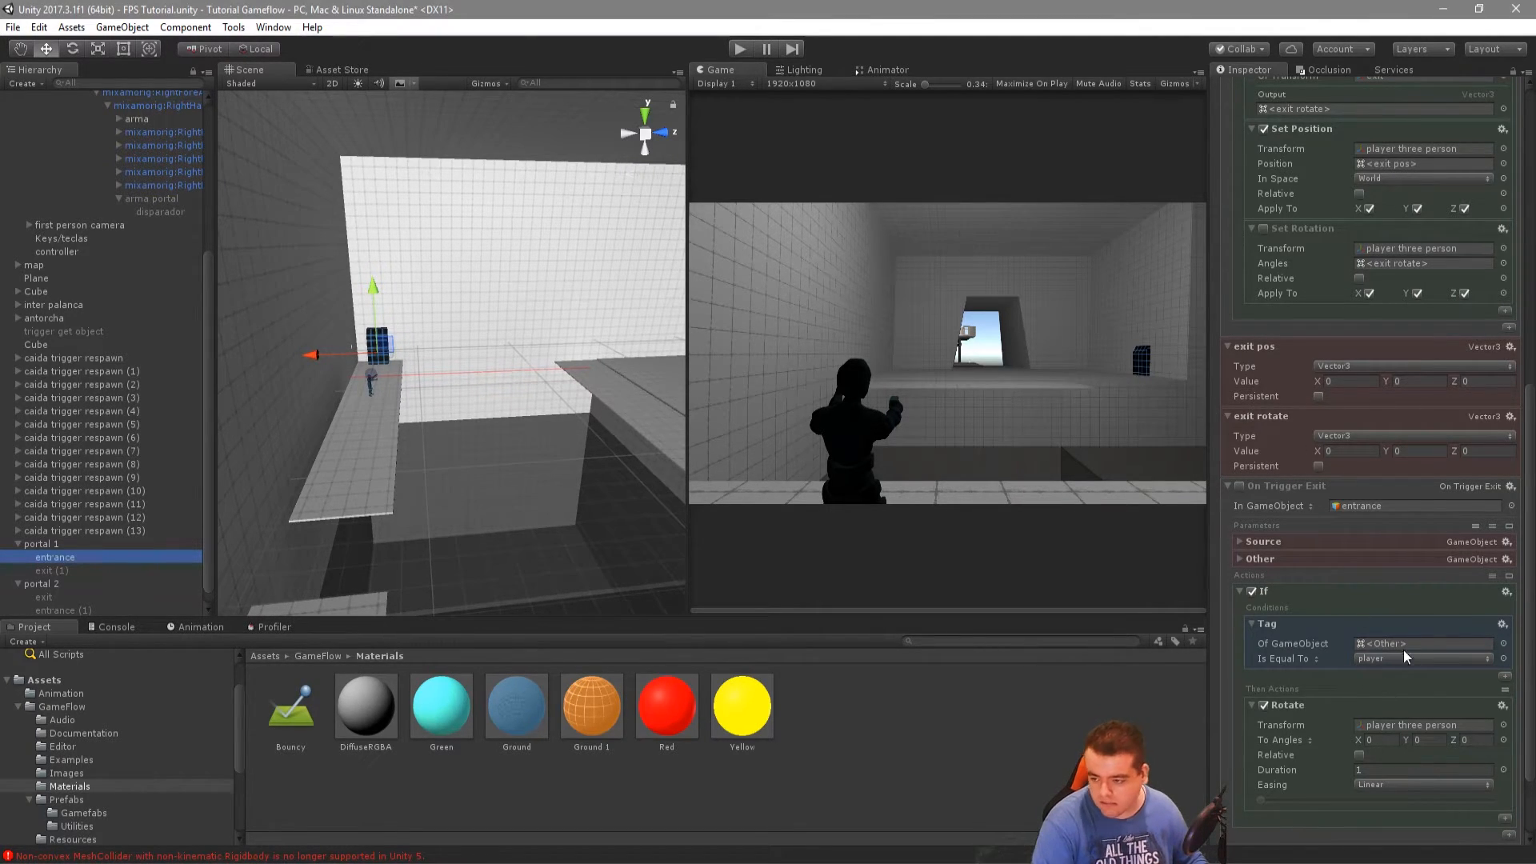
scroll(1394, 689, up, 7)
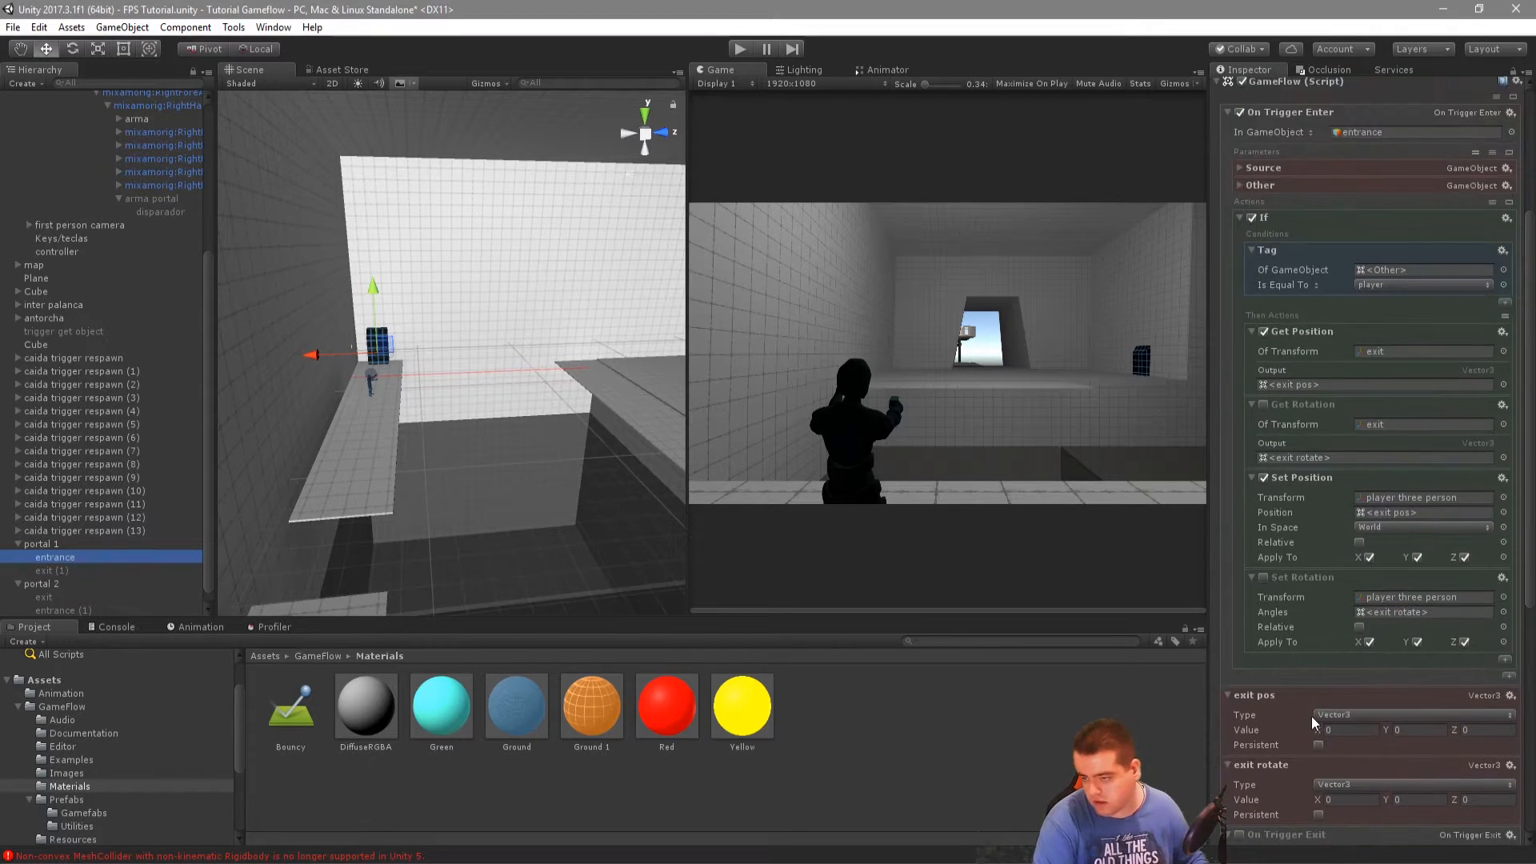
scroll(1347, 588, up, 3)
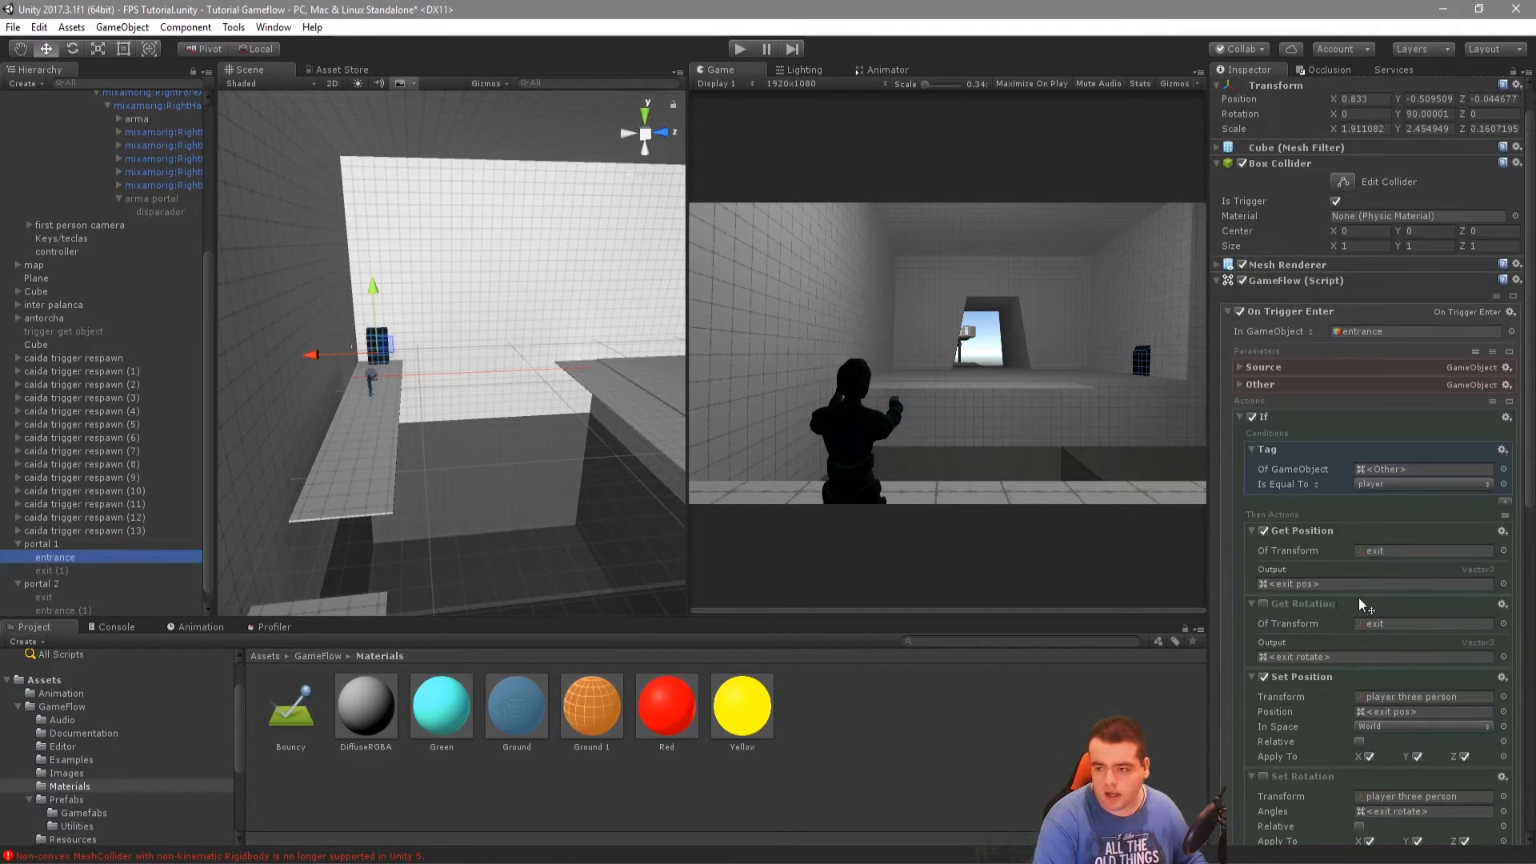
scroll(1370, 600, down, 8)
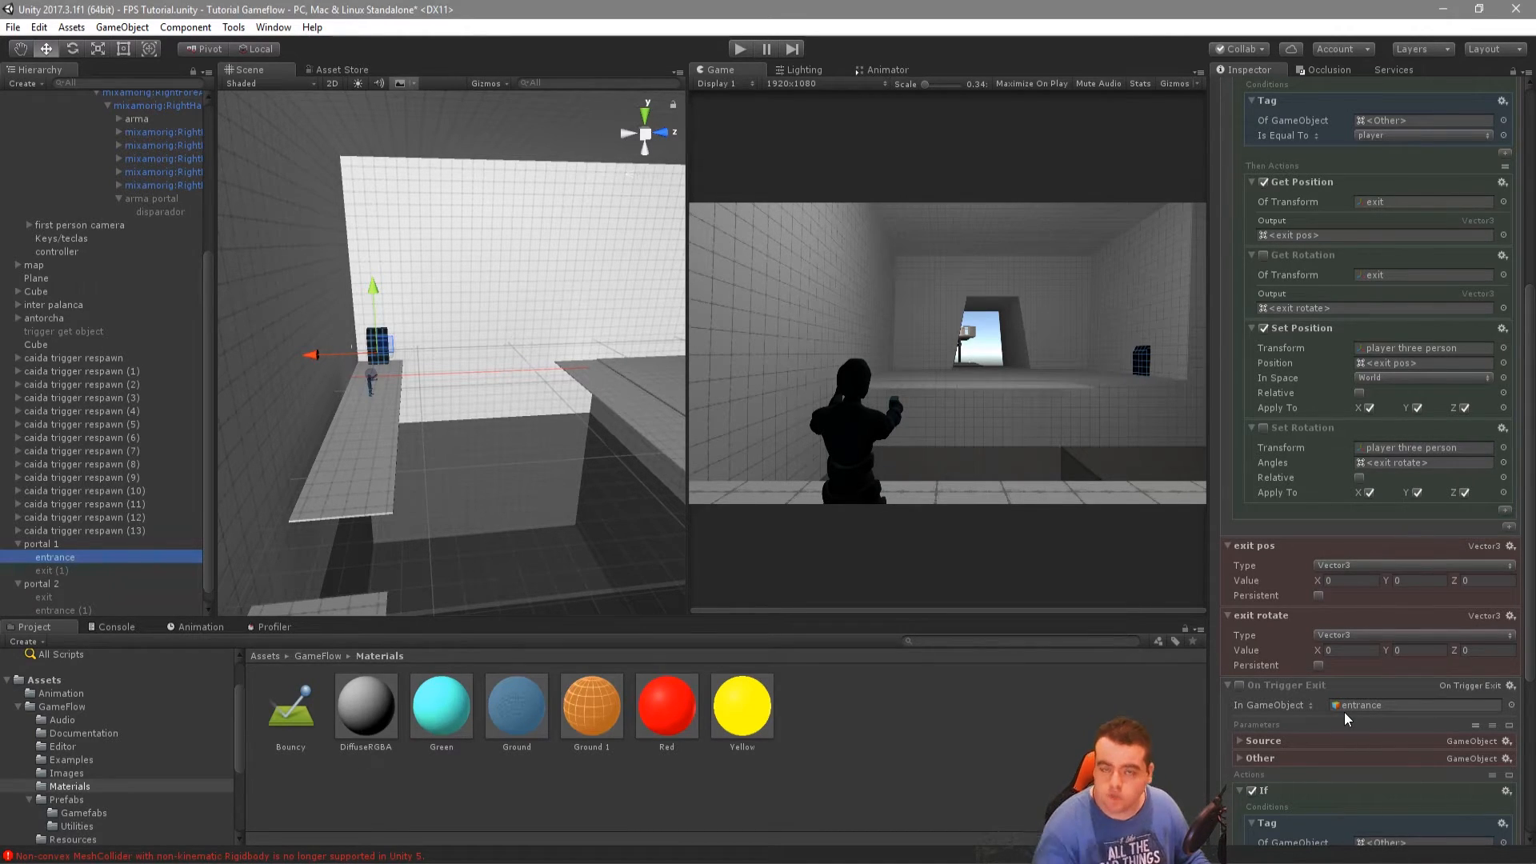
alt+drag(468, 496, 80, 556)
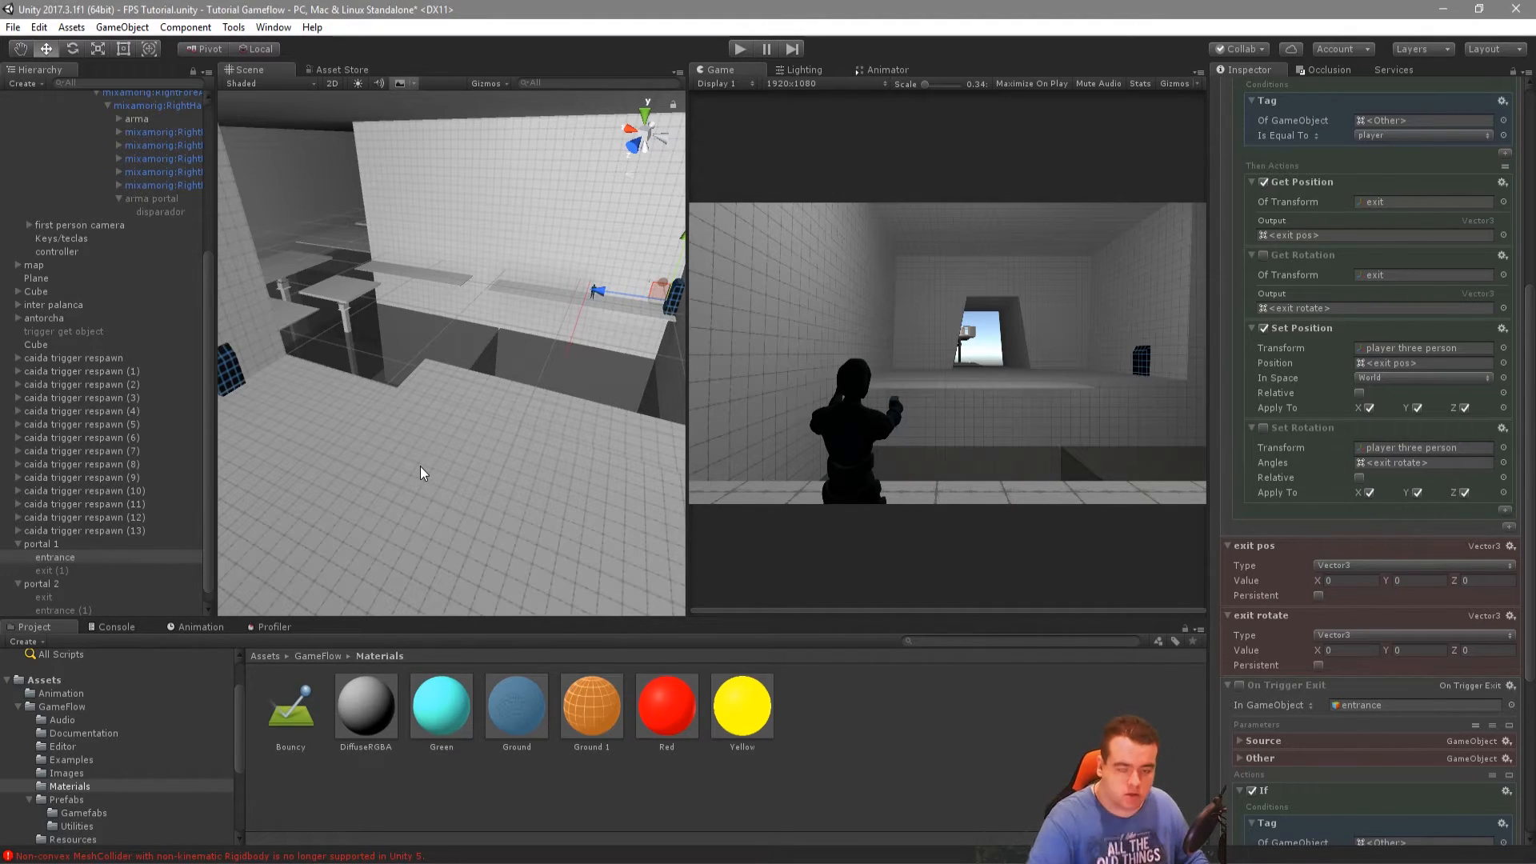
alt+drag(390, 411, 654, 360)
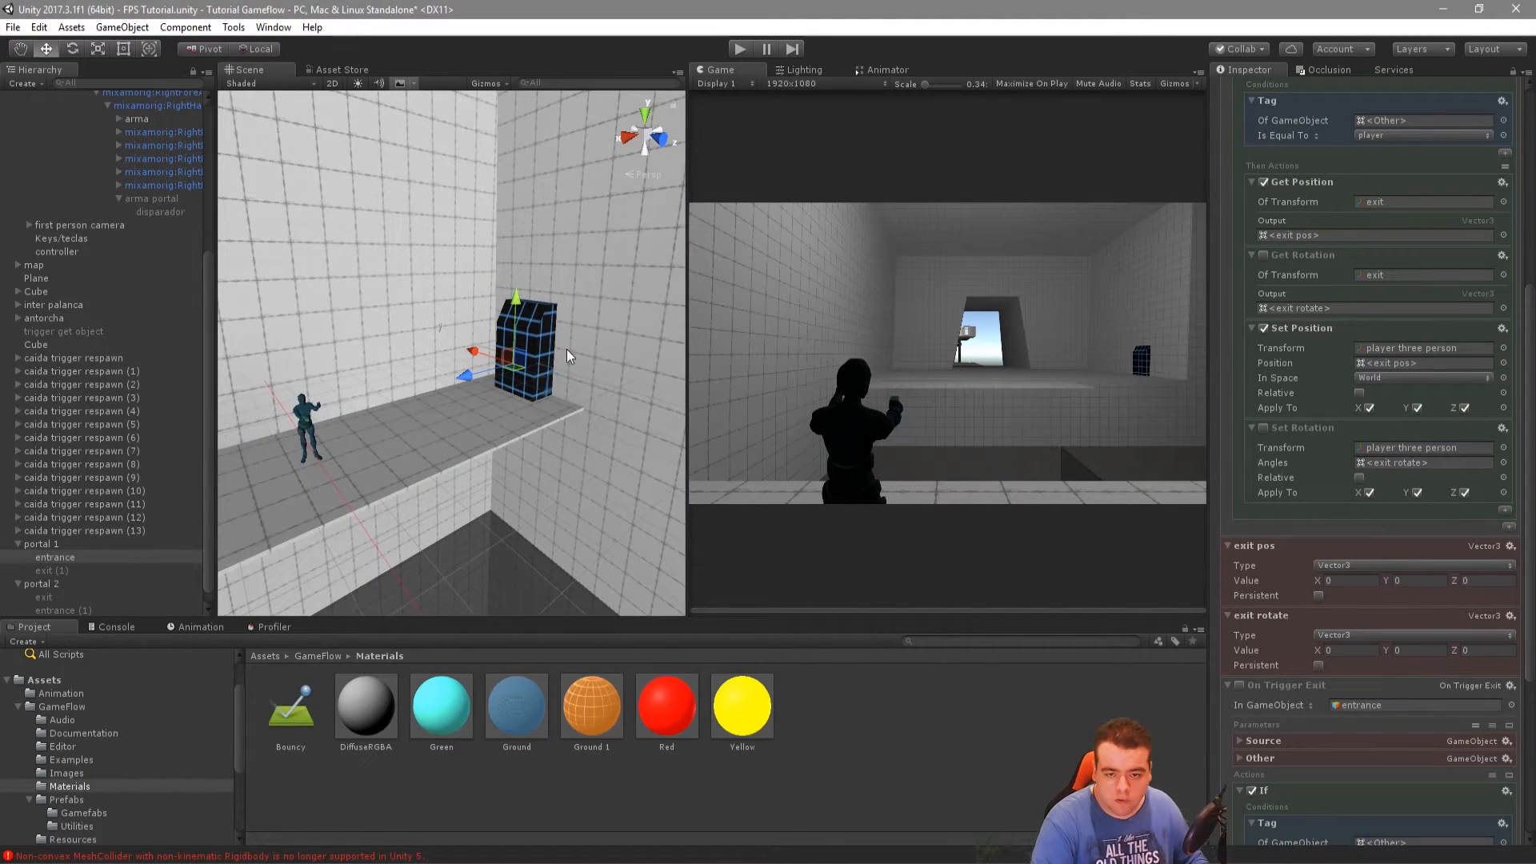
Activate the entrance and exit objects of both portal 1 and portal 2
ctrl+click(64, 571)
ctrl+click(56, 597)
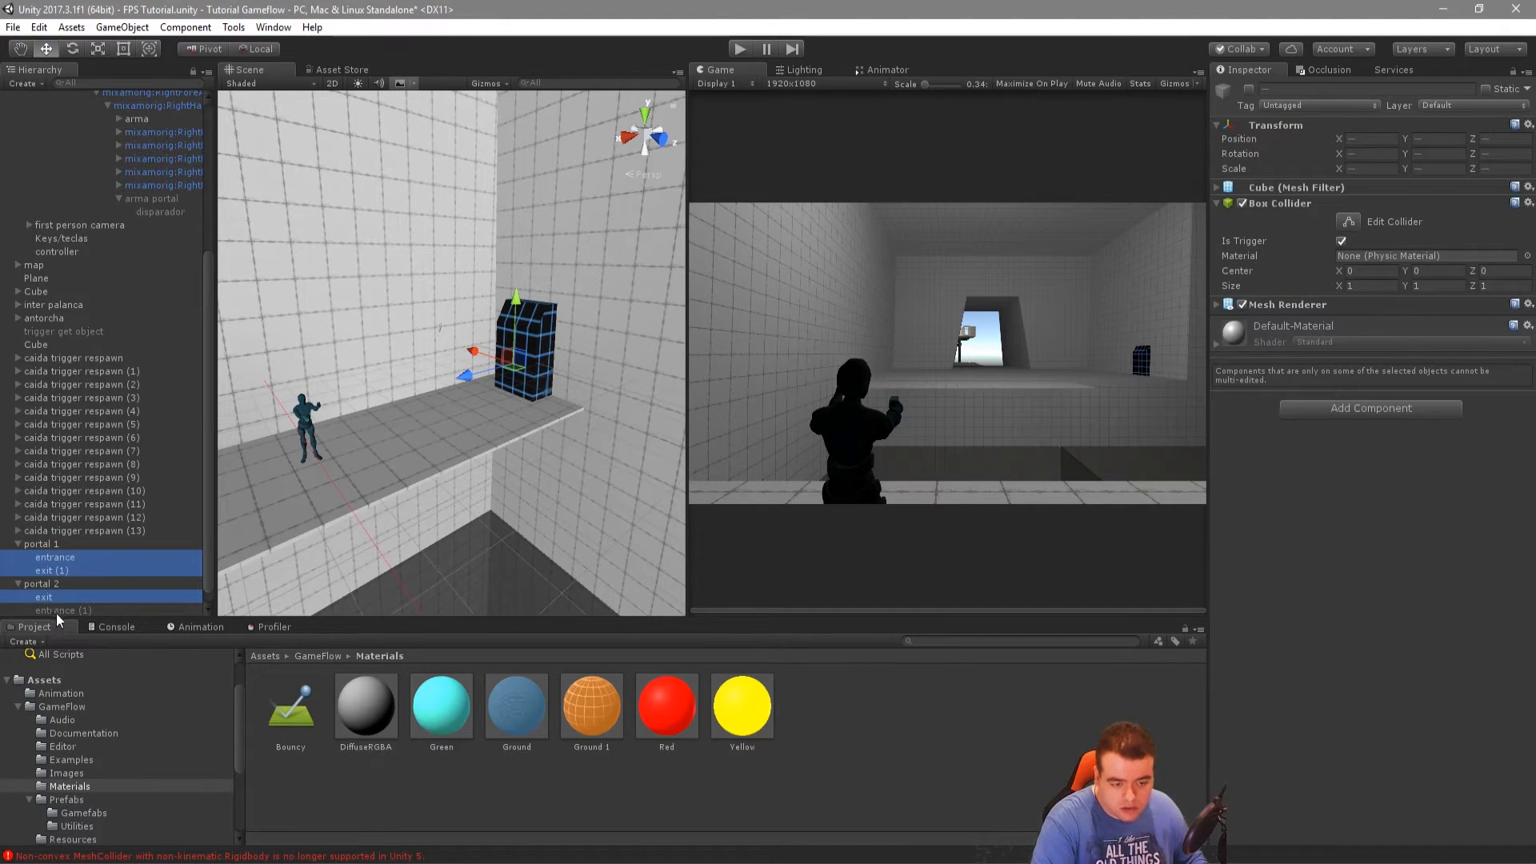
ctrl+click(56, 610)
click(1249, 89)
right_drag(665, 367, 280, 540)
key(w)
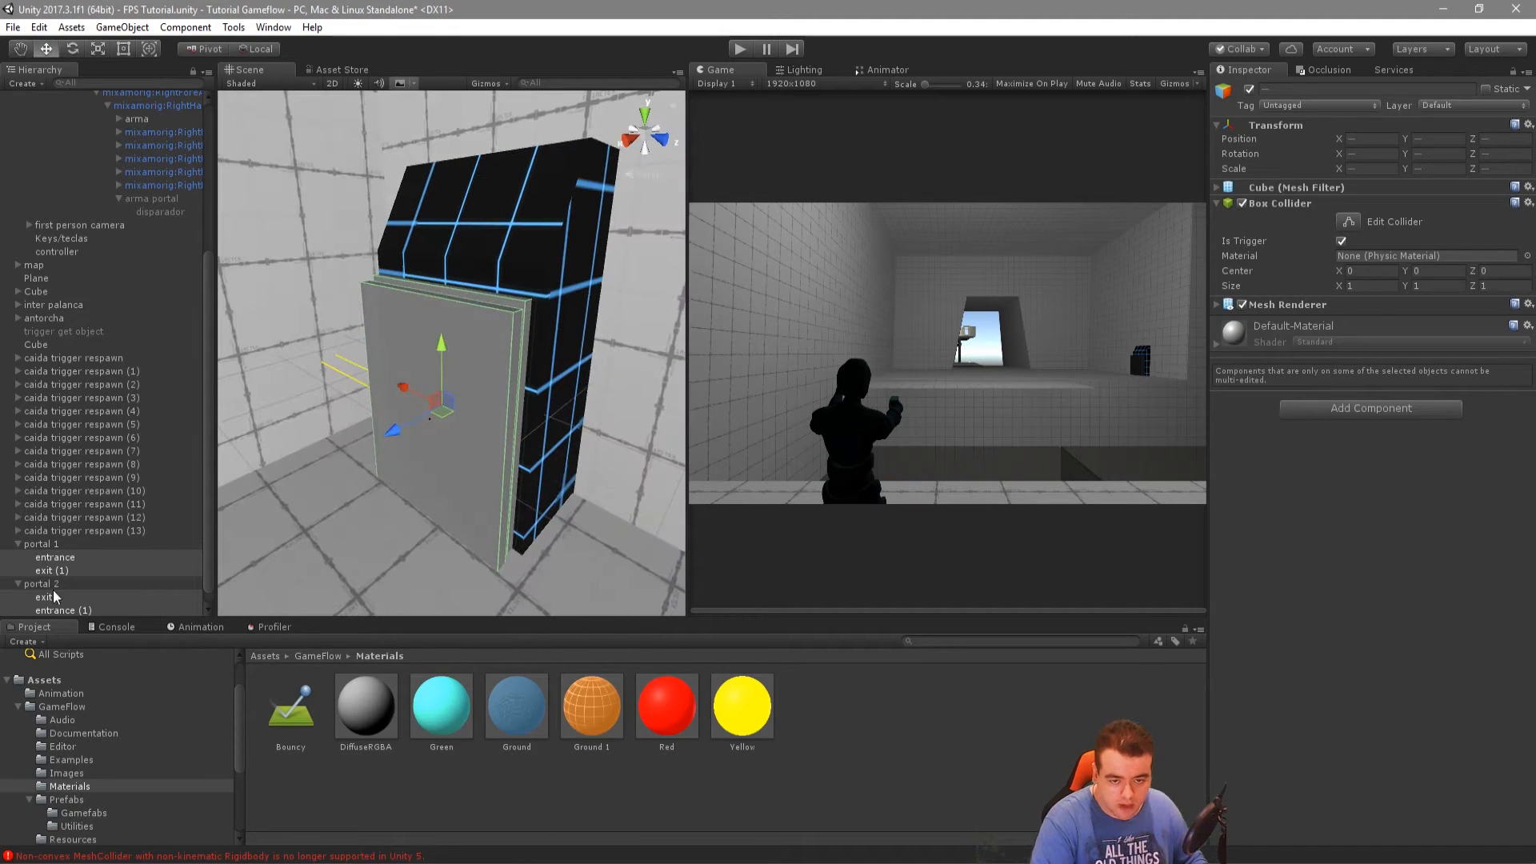
Disable the Mesh Renderer of portal 1's exit (1) and shift the object along Z to about -0.111
click(60, 559)
alt+drag(602, 310, 632, 536)
click(477, 424)
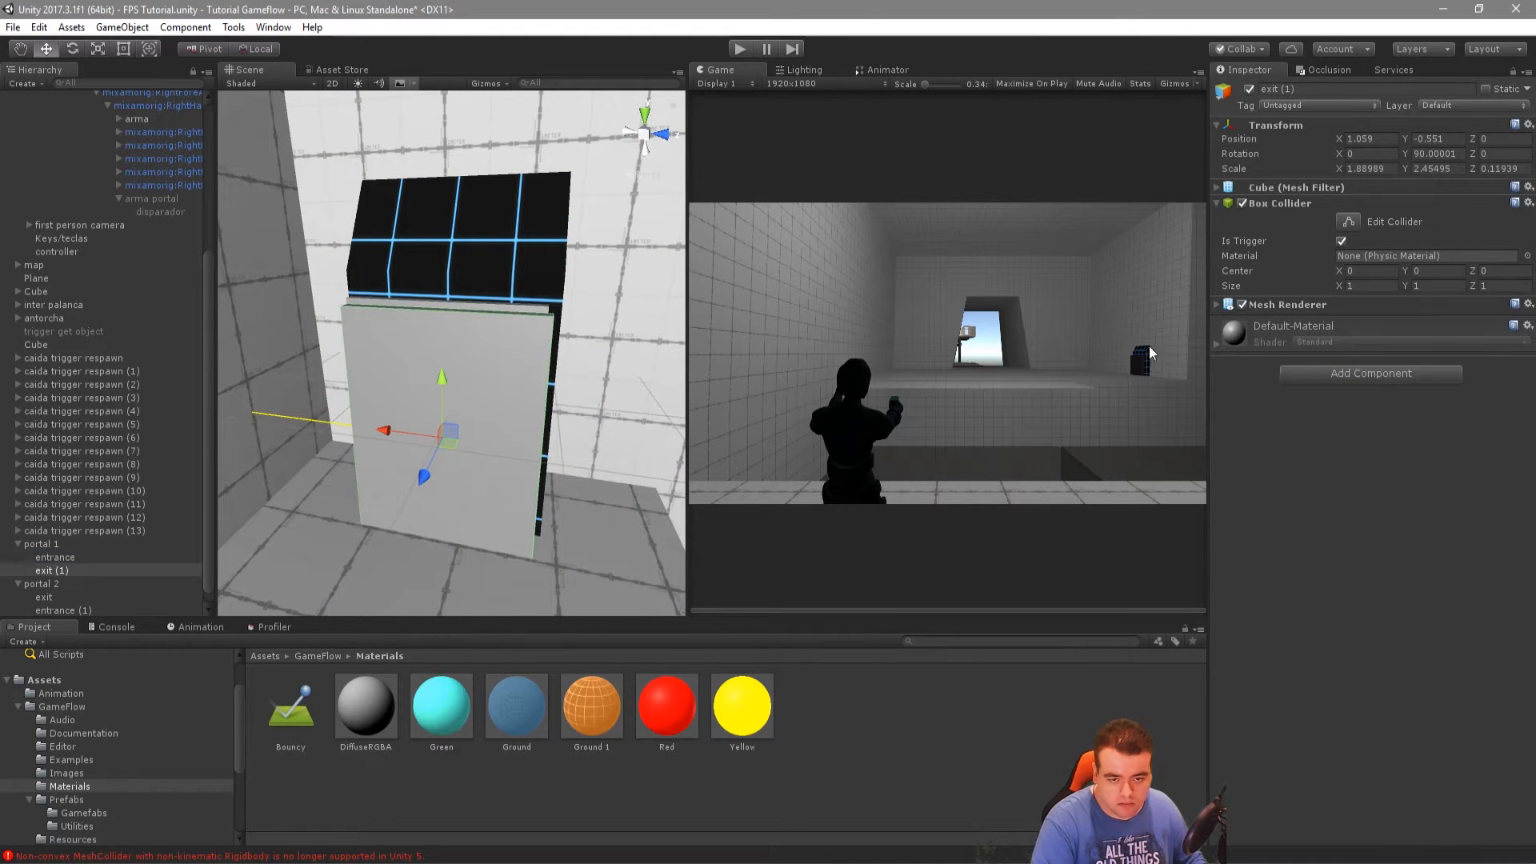
click(1242, 304)
alt+drag(243, 556, 330, 422)
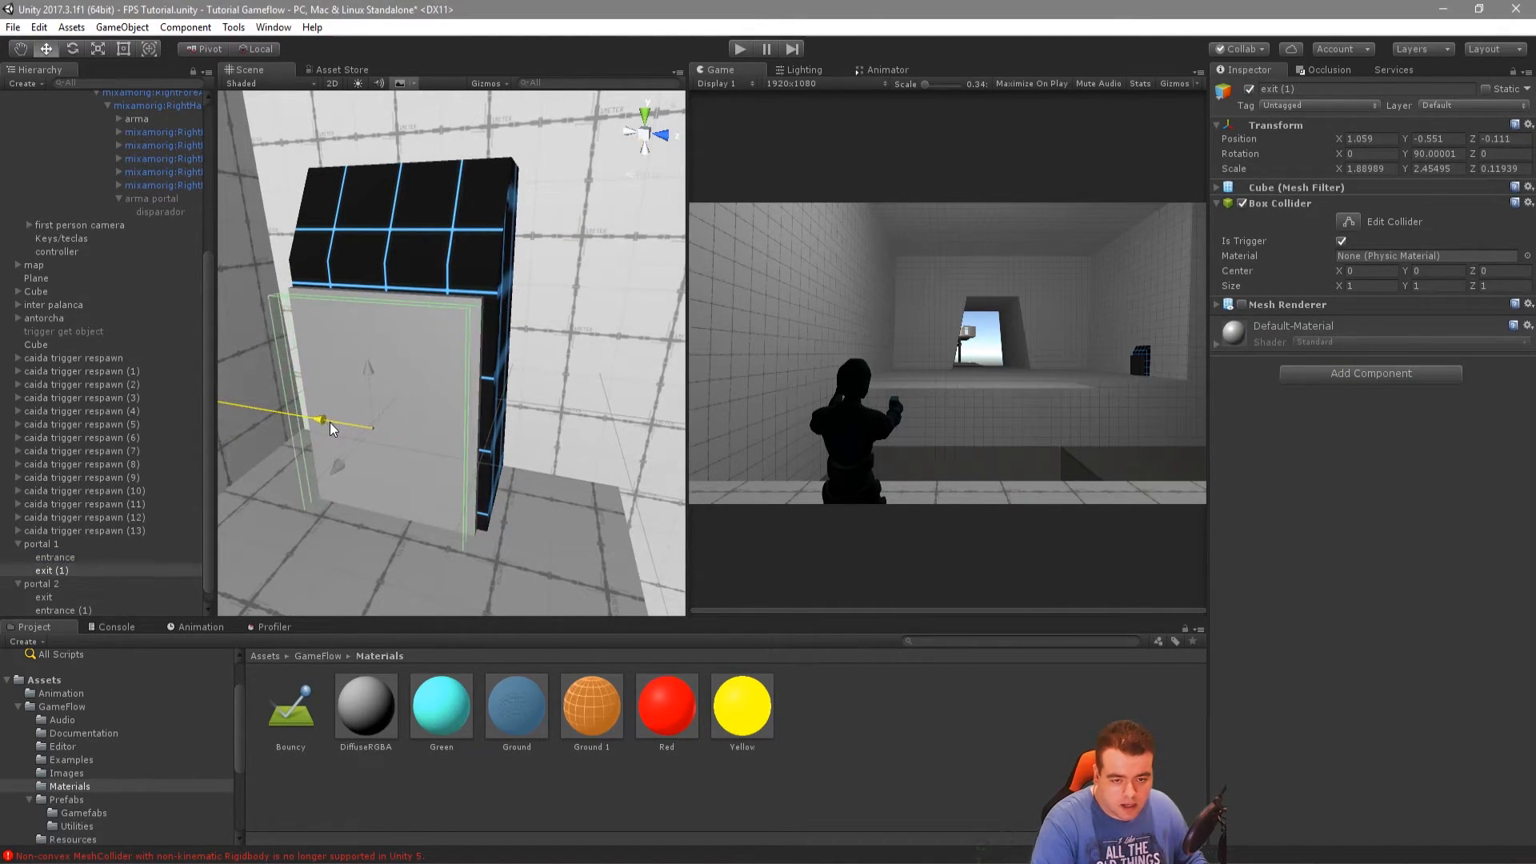
Add a camera as a child of portal 1's entrance, with near clipping plane 0.15 and field of view about 82.3
click(474, 363)
alt+drag(354, 400, 551, 305)
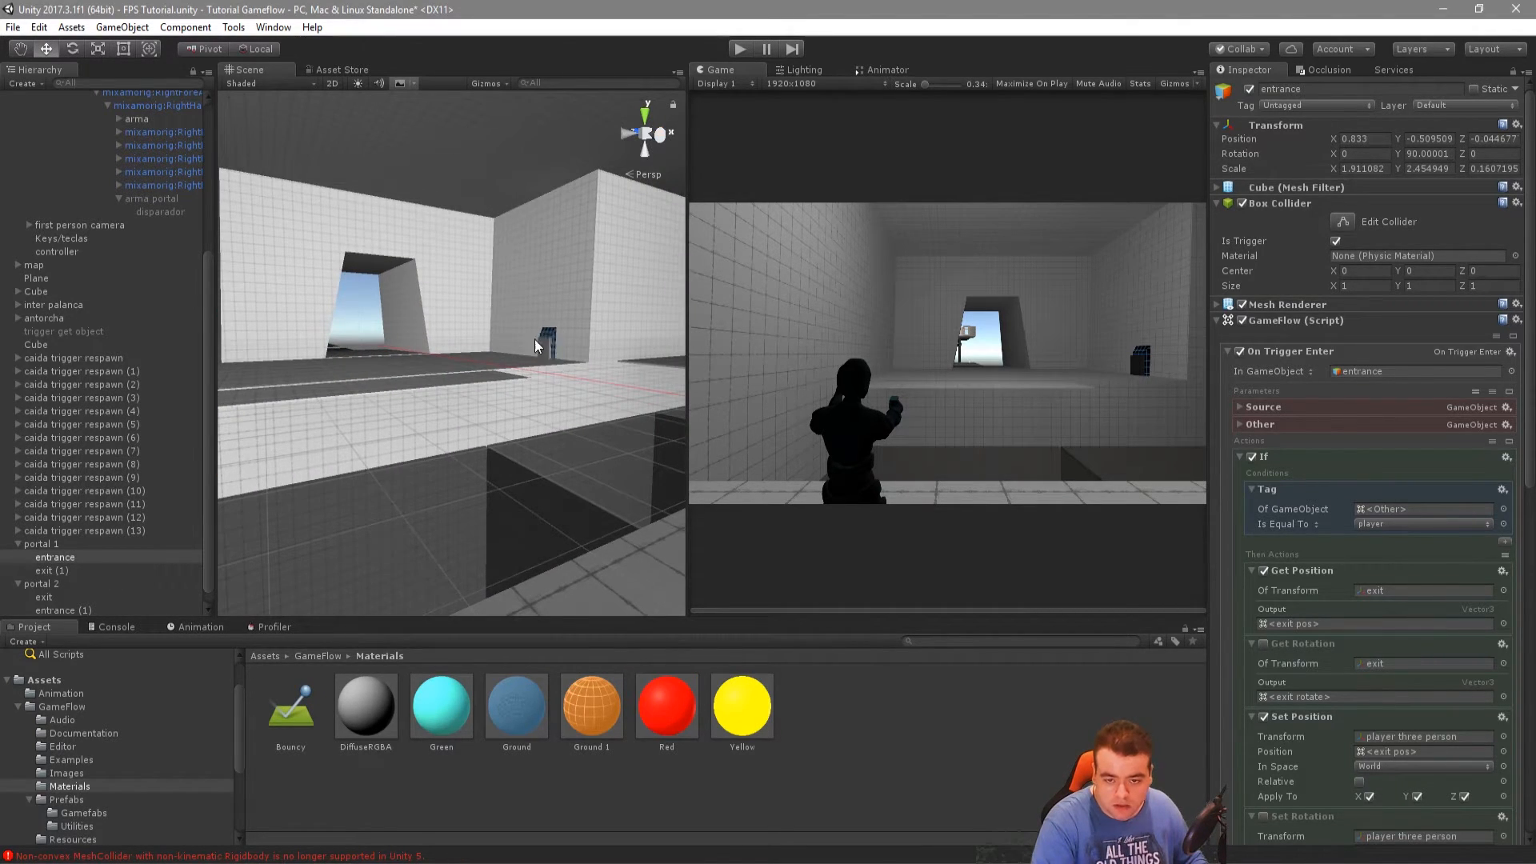
alt+drag(560, 358, 445, 412)
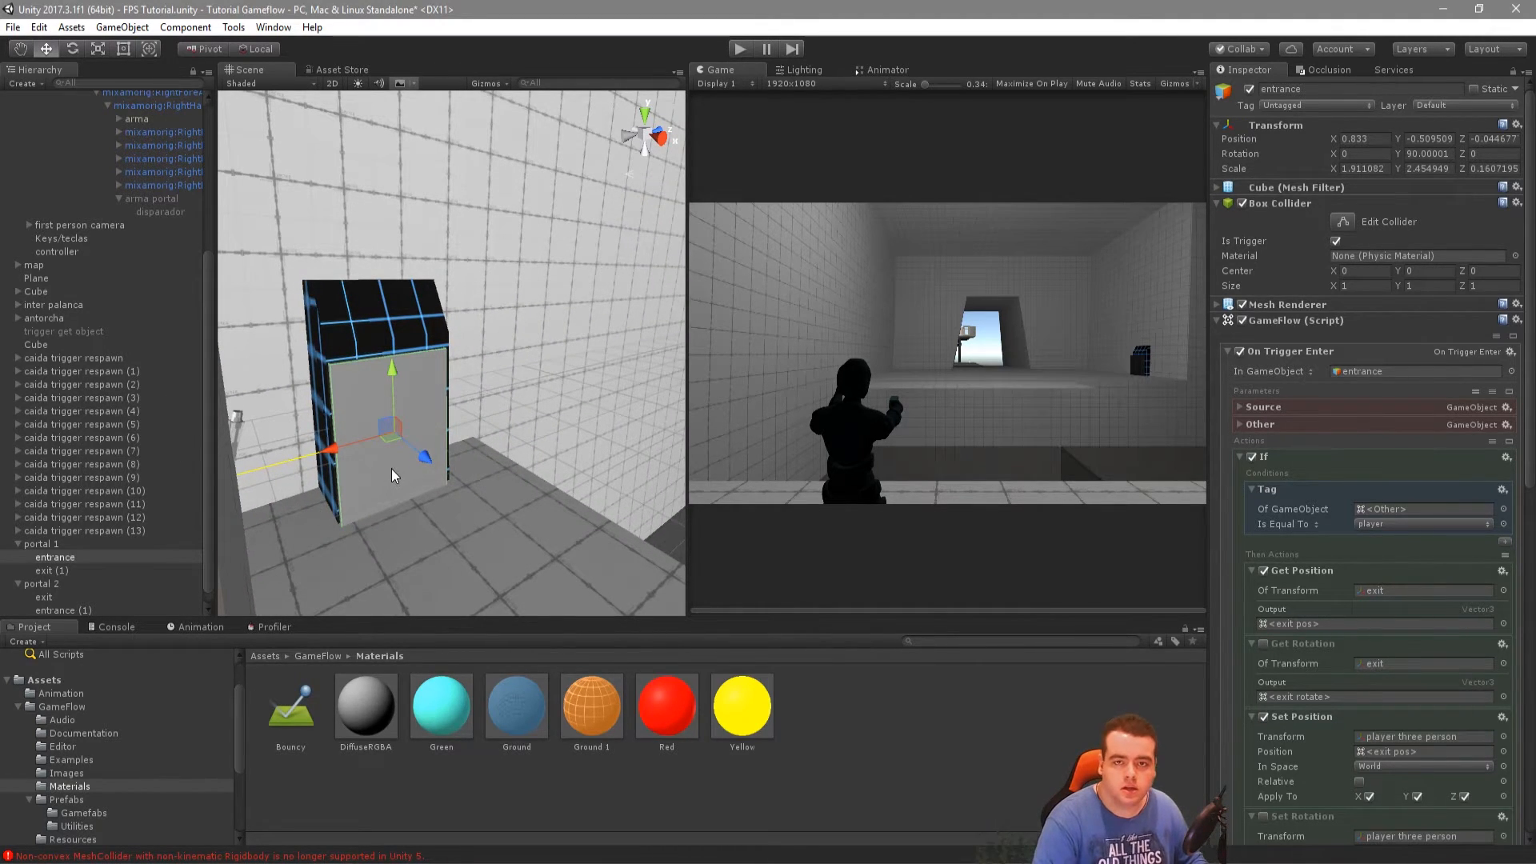
right_click(50, 559)
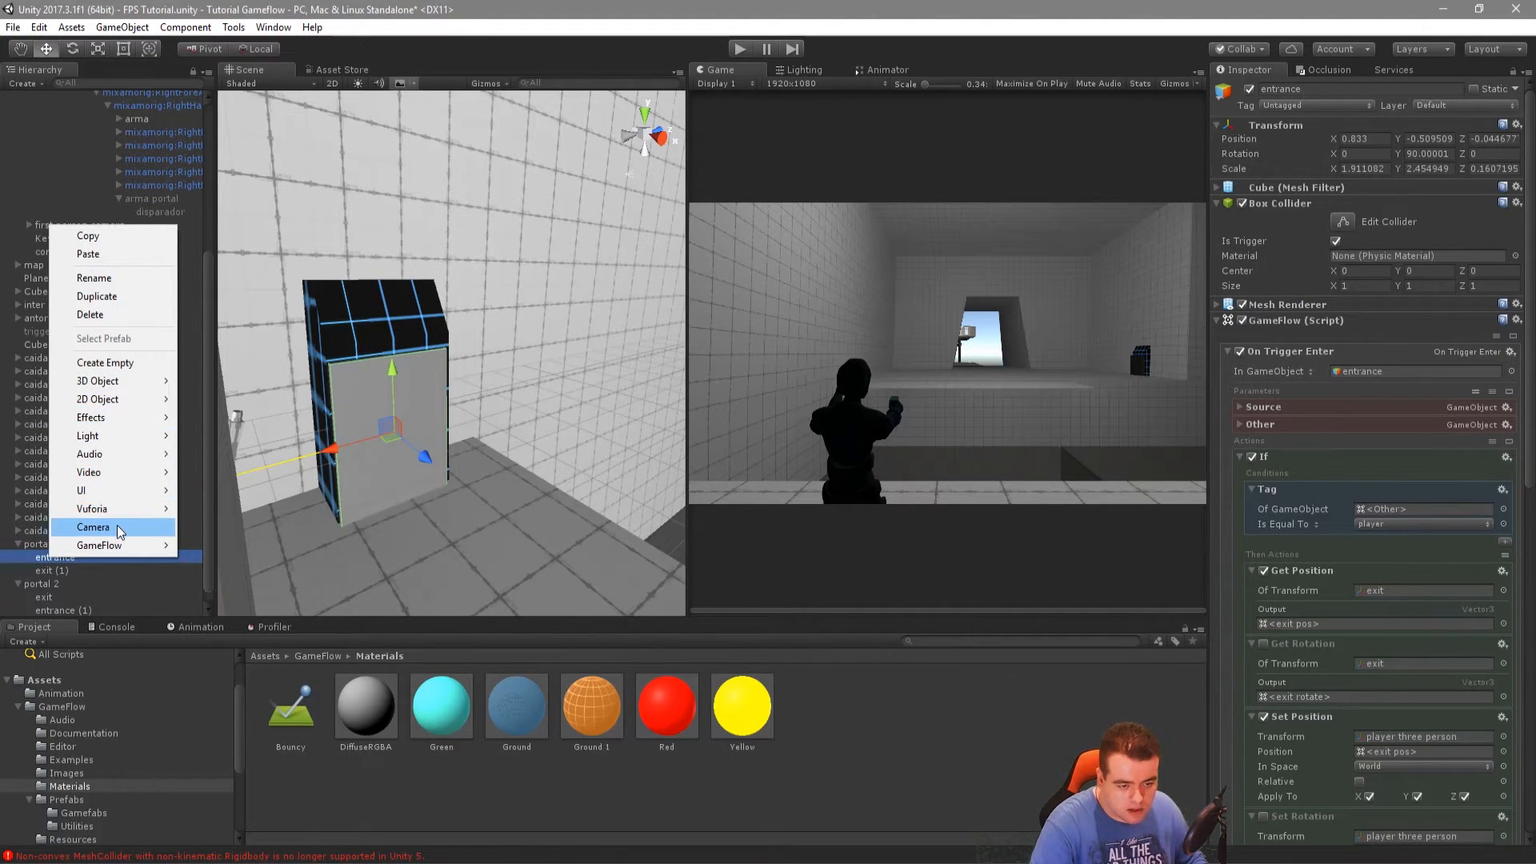
click(93, 526)
drag(1355, 276, 1335, 276)
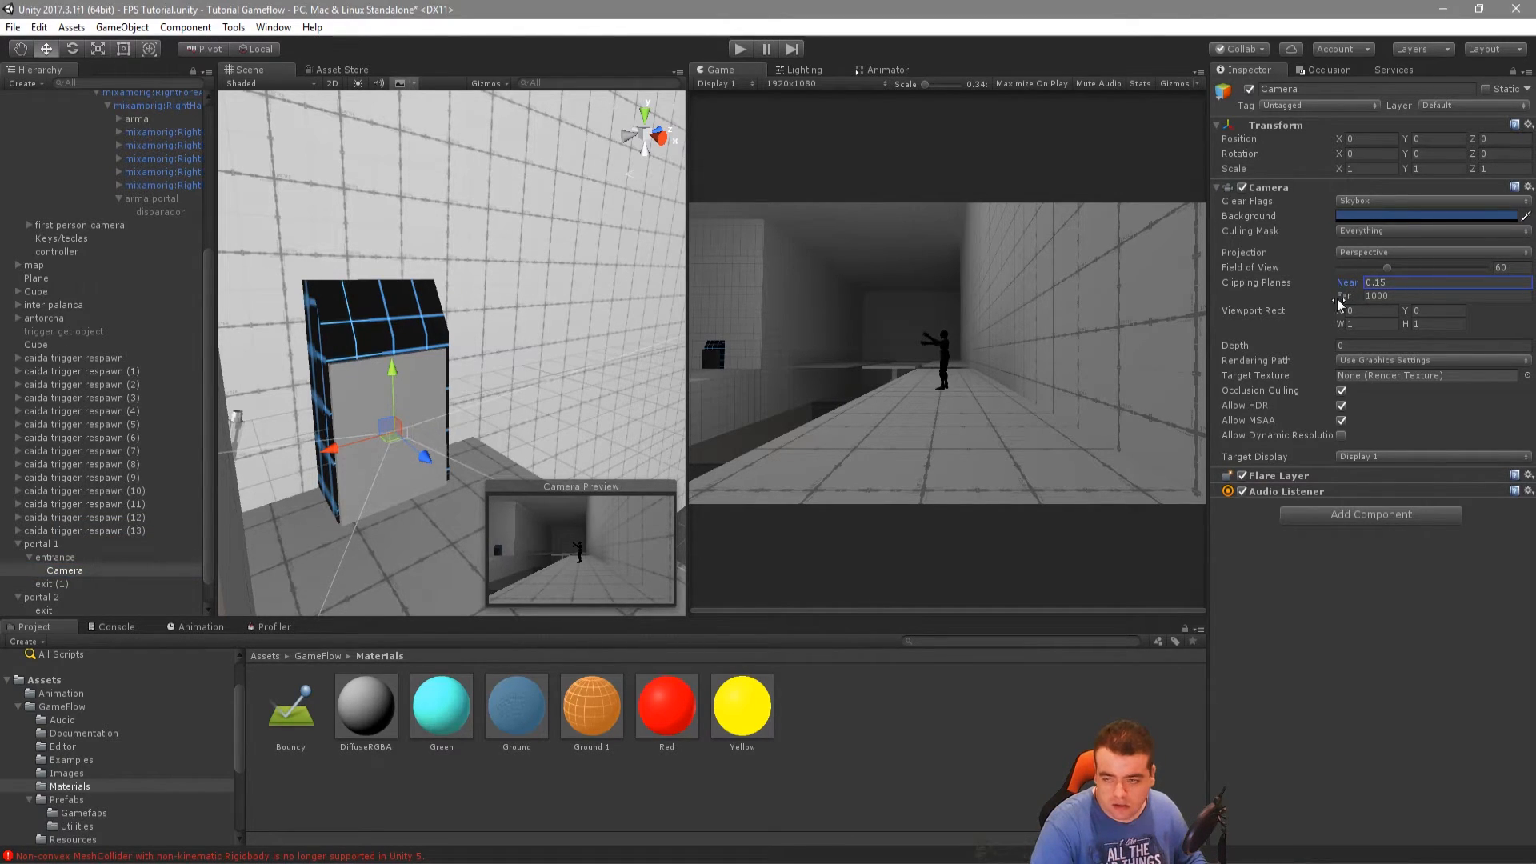
drag(1388, 270, 1404, 269)
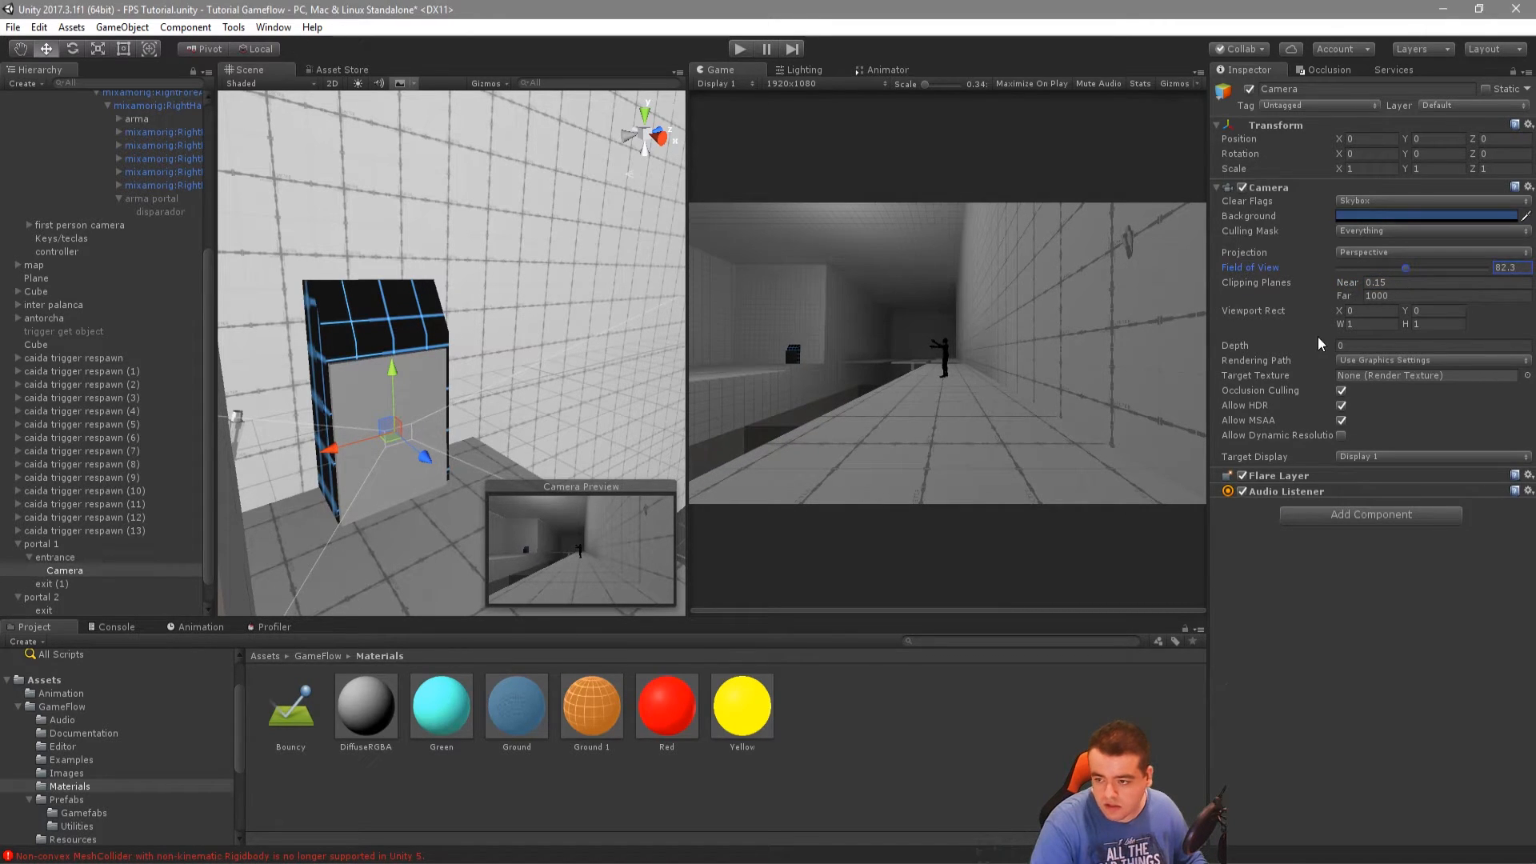
alt+drag(352, 442, 334, 438)
Open the Material folder and inspect the portal 1 and portal 2 render textures
click(32, 804)
scroll(39, 824, down, 3)
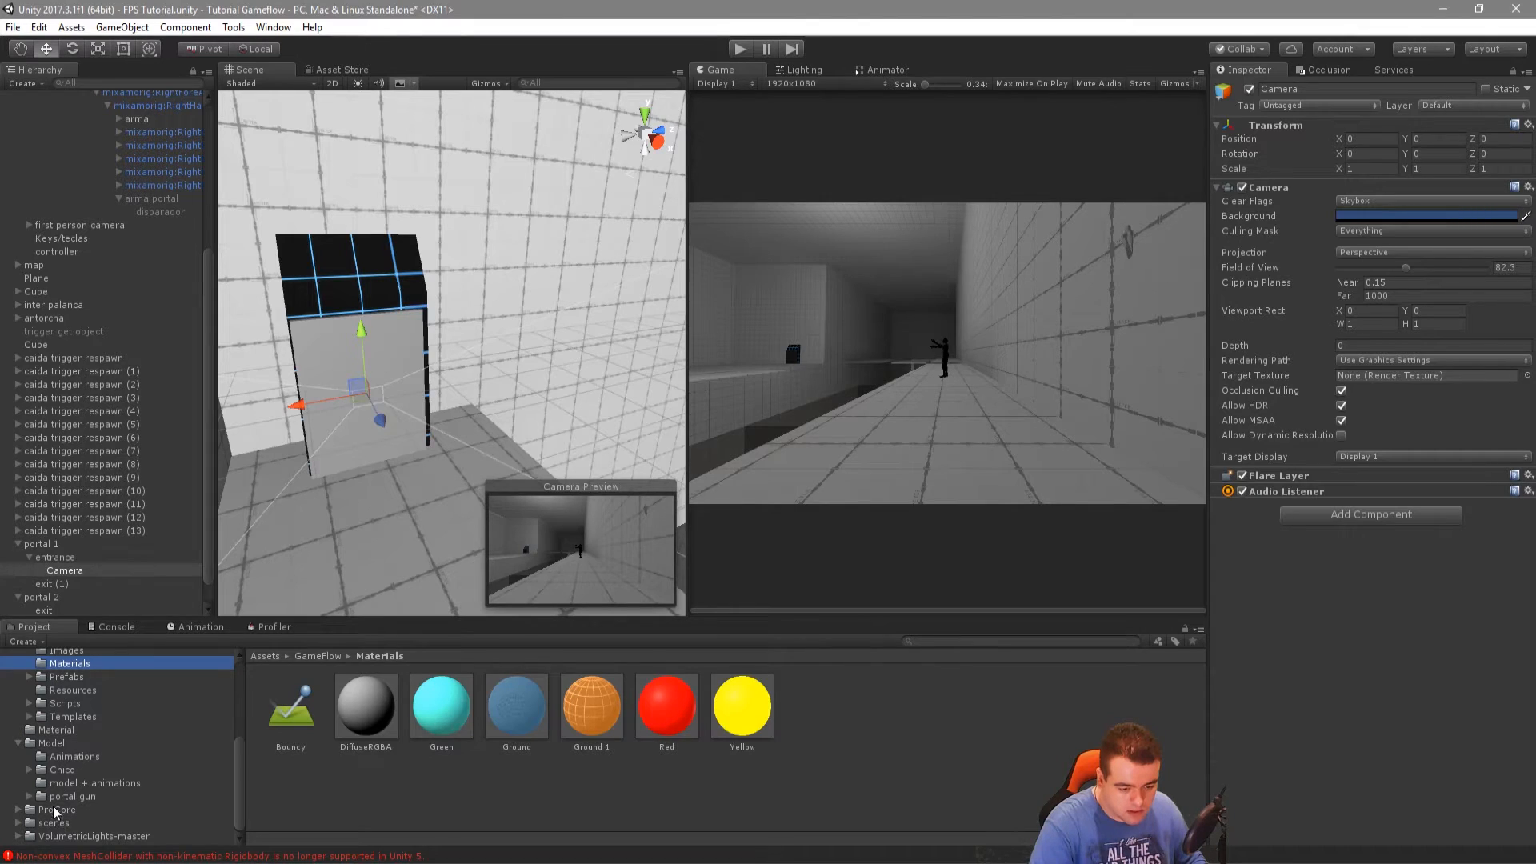
click(54, 730)
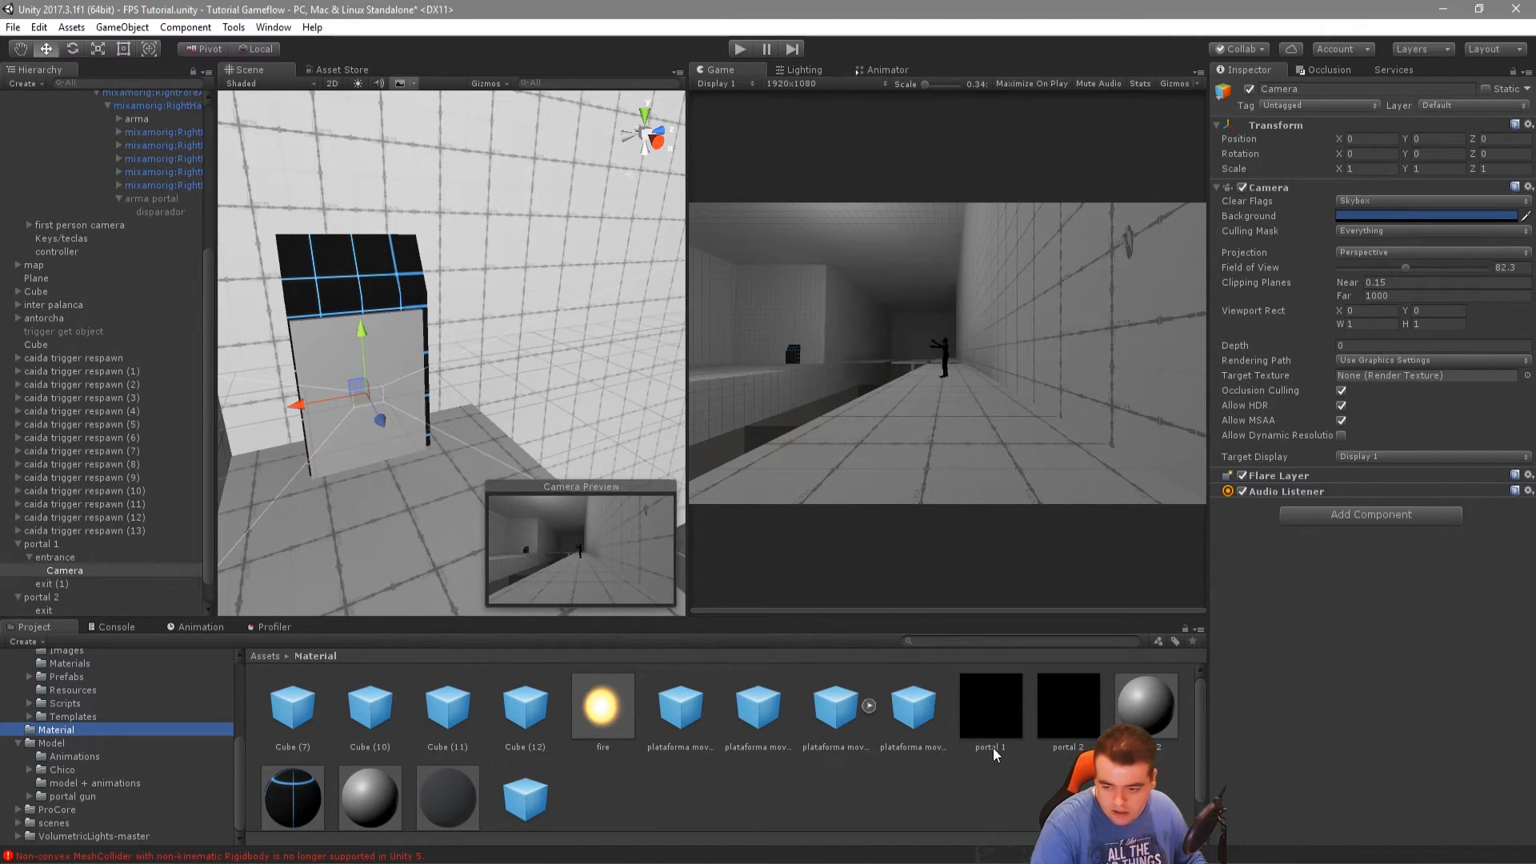
click(1001, 710)
click(1073, 718)
click(1004, 713)
click(1068, 714)
Create a sample render texture in the Material folder and delete it again
right_click(843, 790)
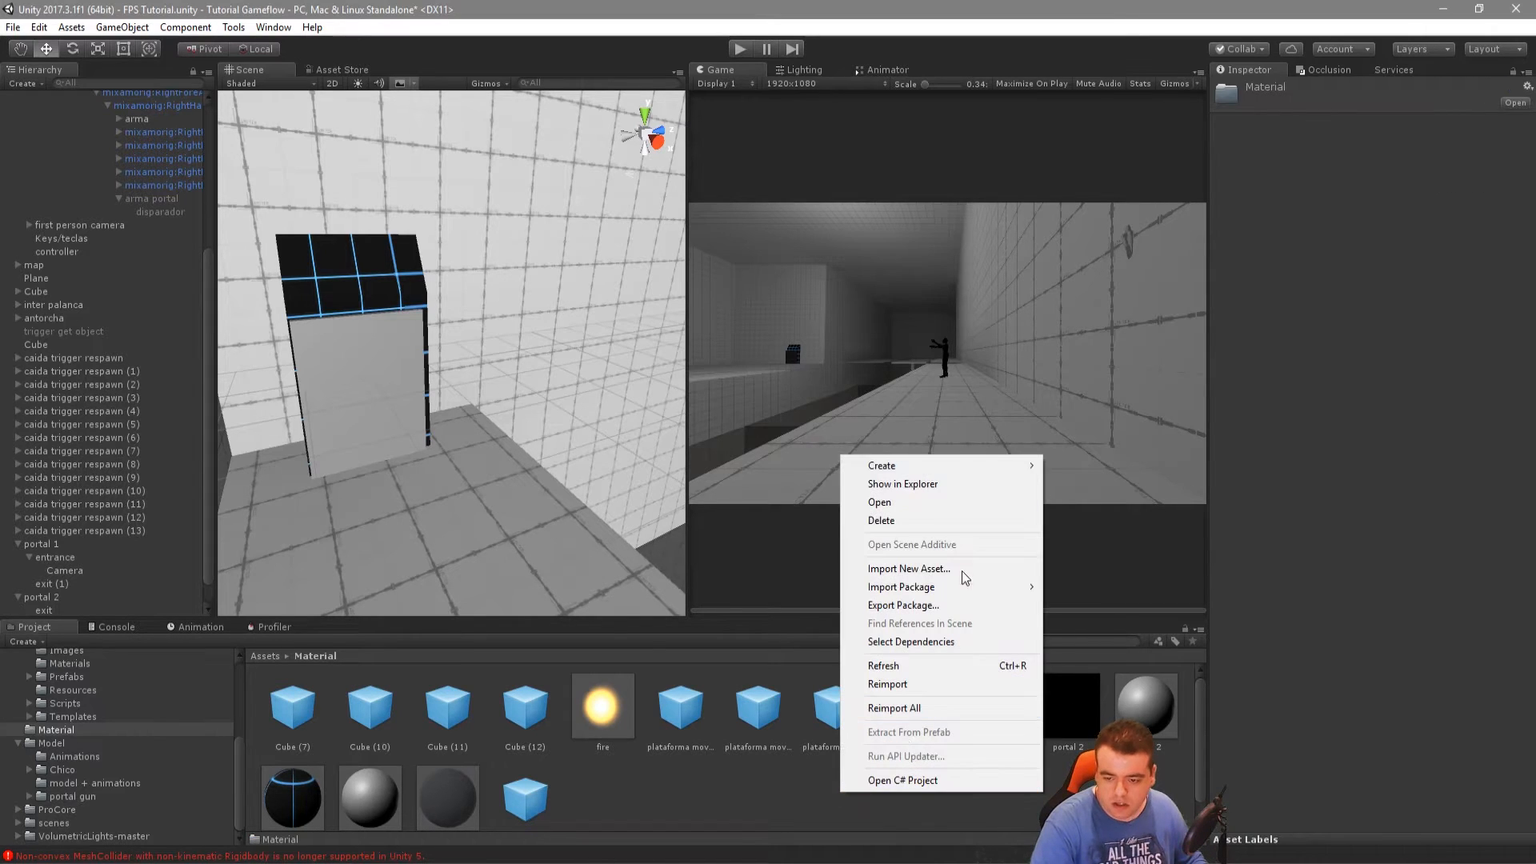
mouse_move(990, 468)
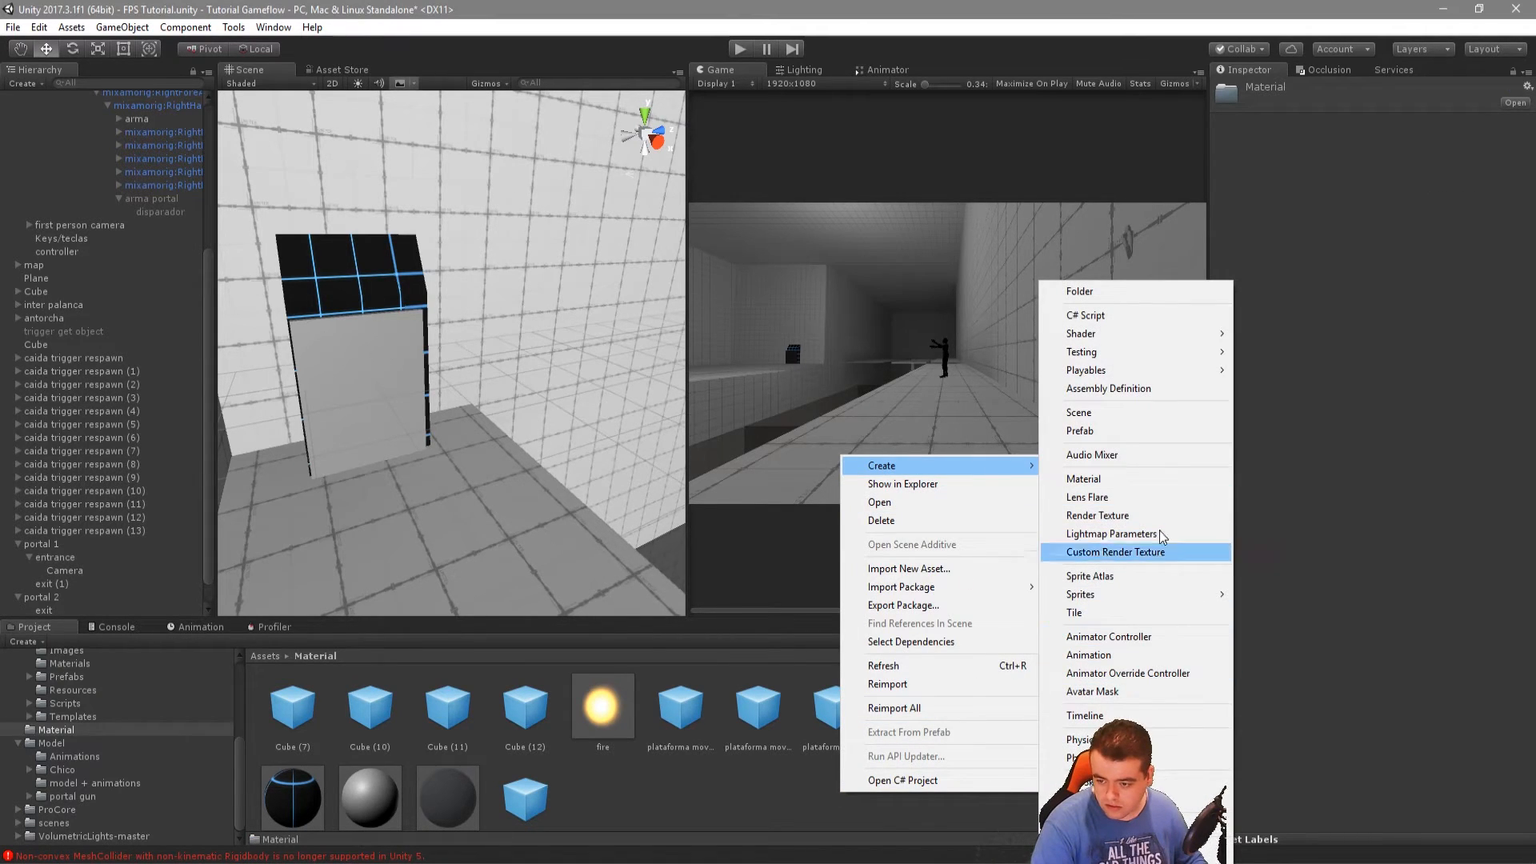
click(1098, 516)
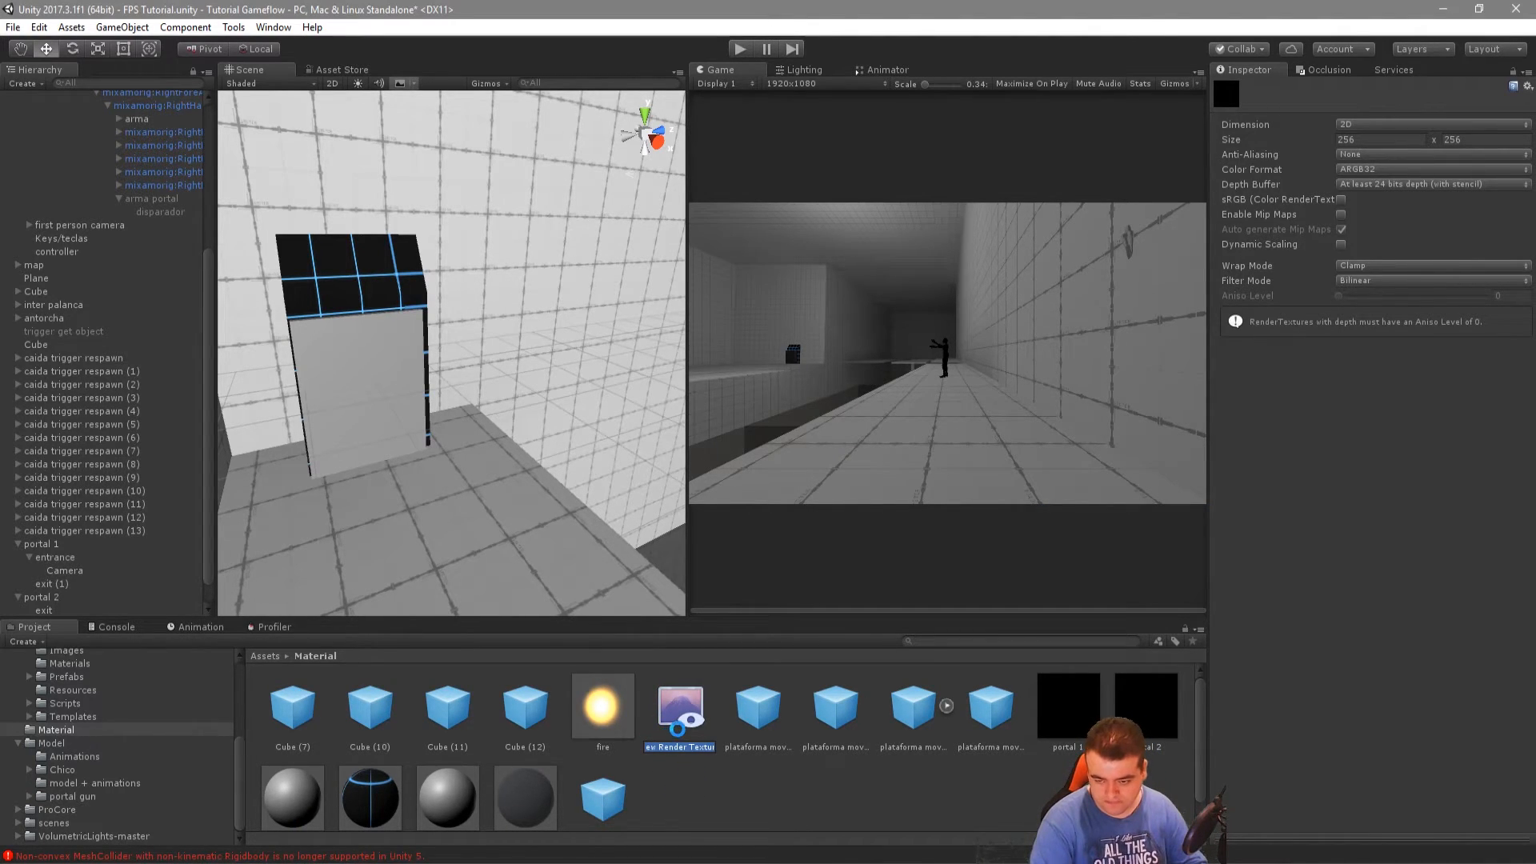
key(Return)
click(813, 472)
Assign the portal 2 render texture as the target texture of the camera under portal 1's entrance
click(998, 722)
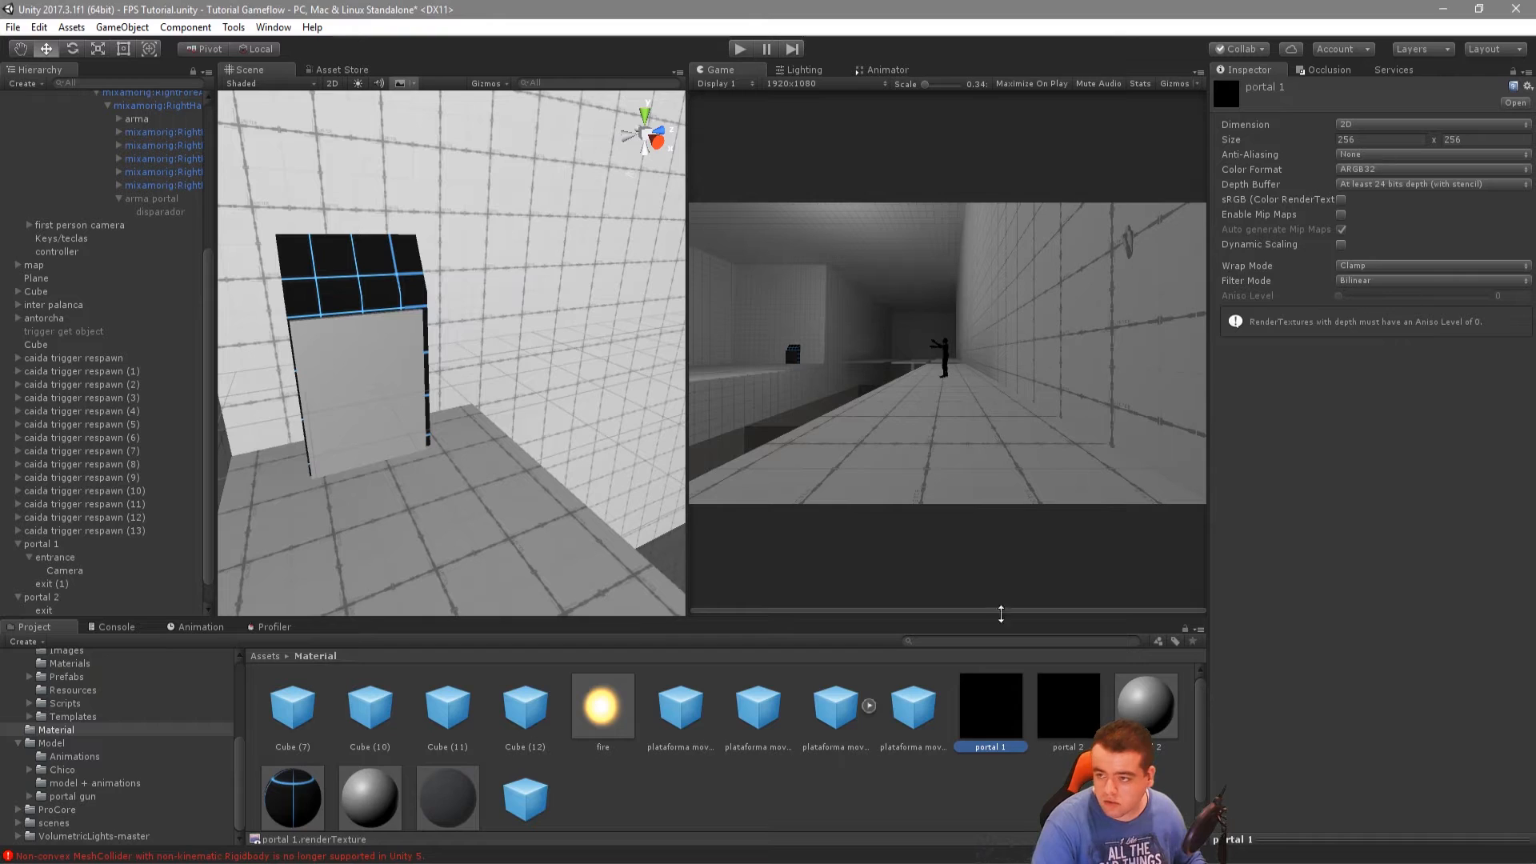
click(65, 571)
drag(1092, 720, 1382, 376)
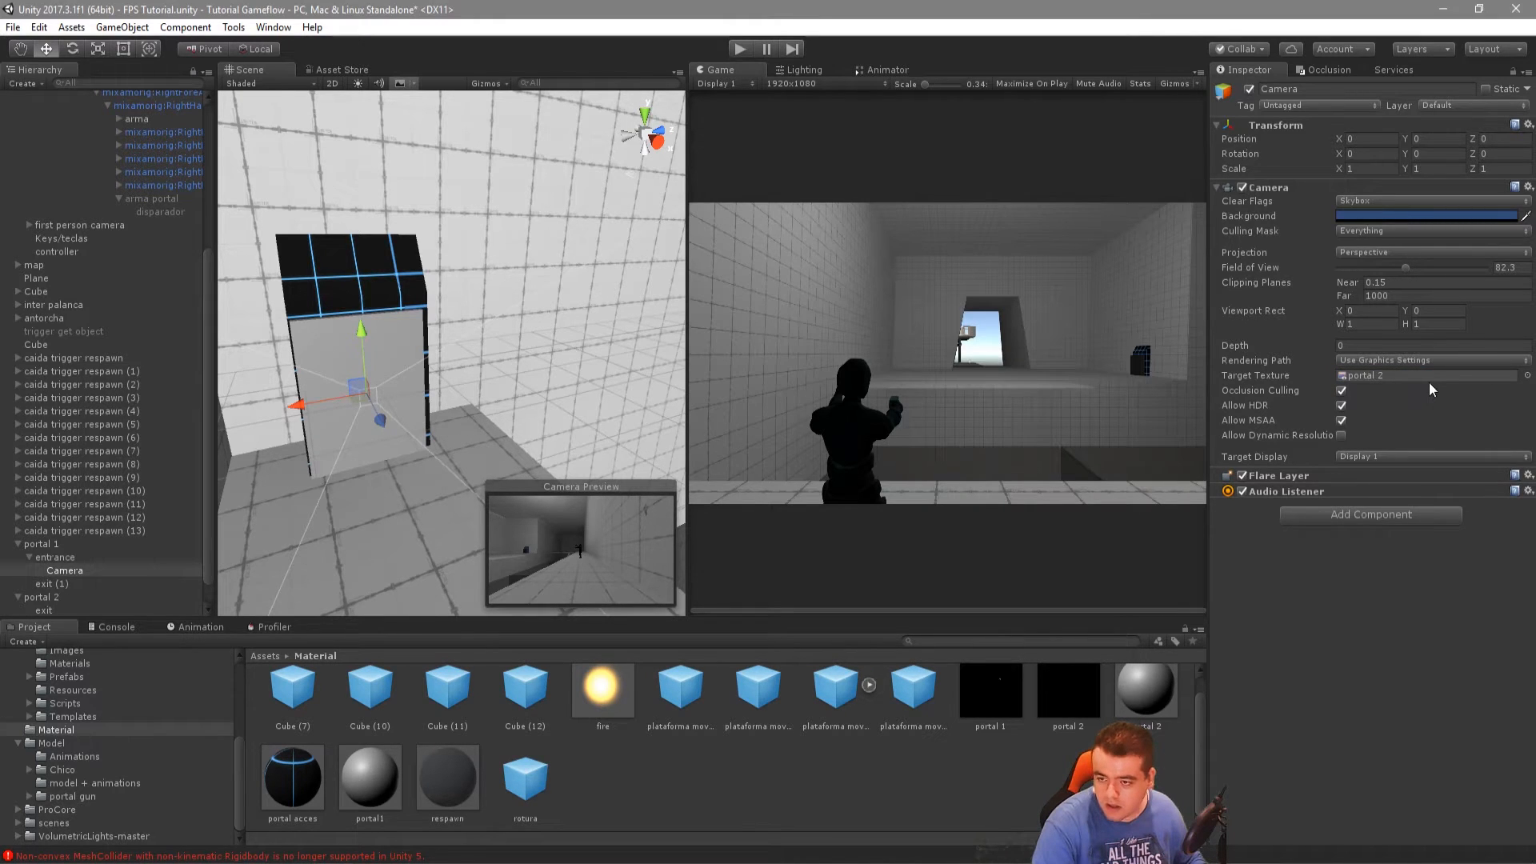
Disable the On Trigger Exit program of portal 2's entrance (1)
right_drag(464, 410, 374, 470)
click(375, 470)
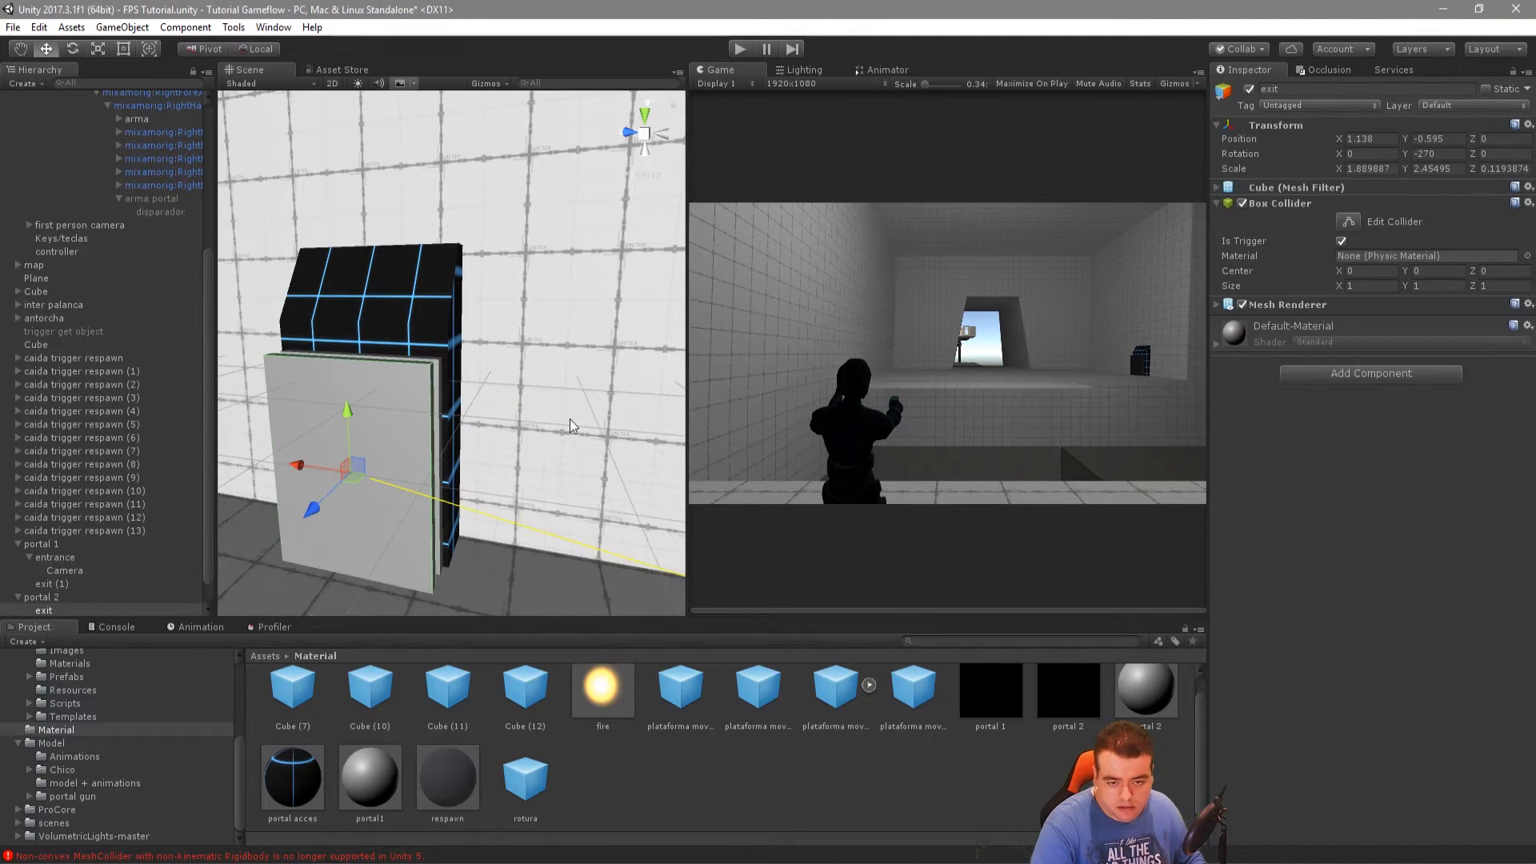
right_drag(448, 414, 541, 410)
click(541, 410)
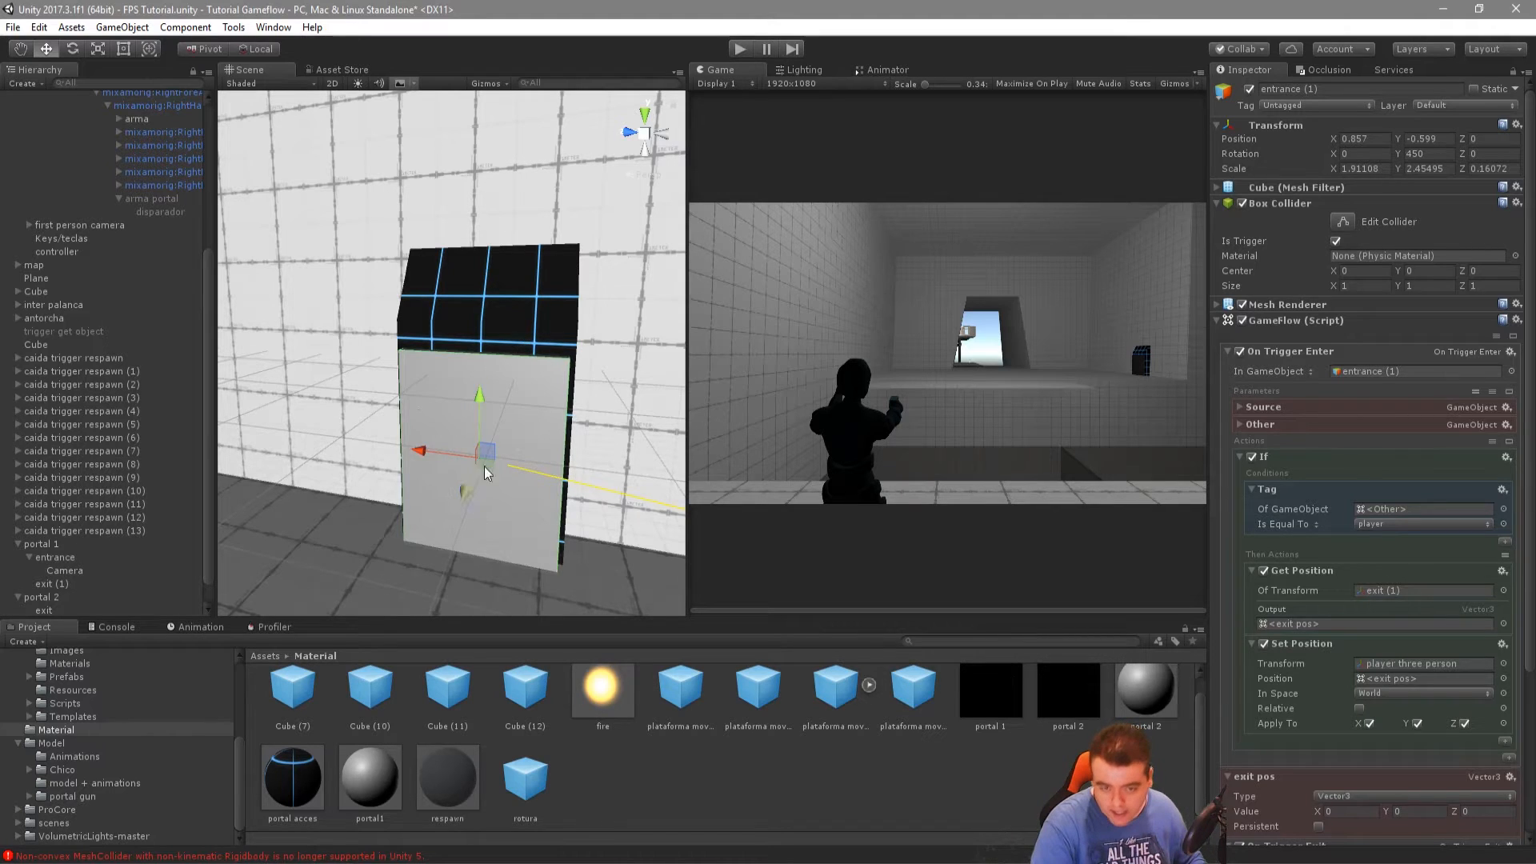
right_drag(410, 350, 456, 348)
scroll(1379, 566, down, 5)
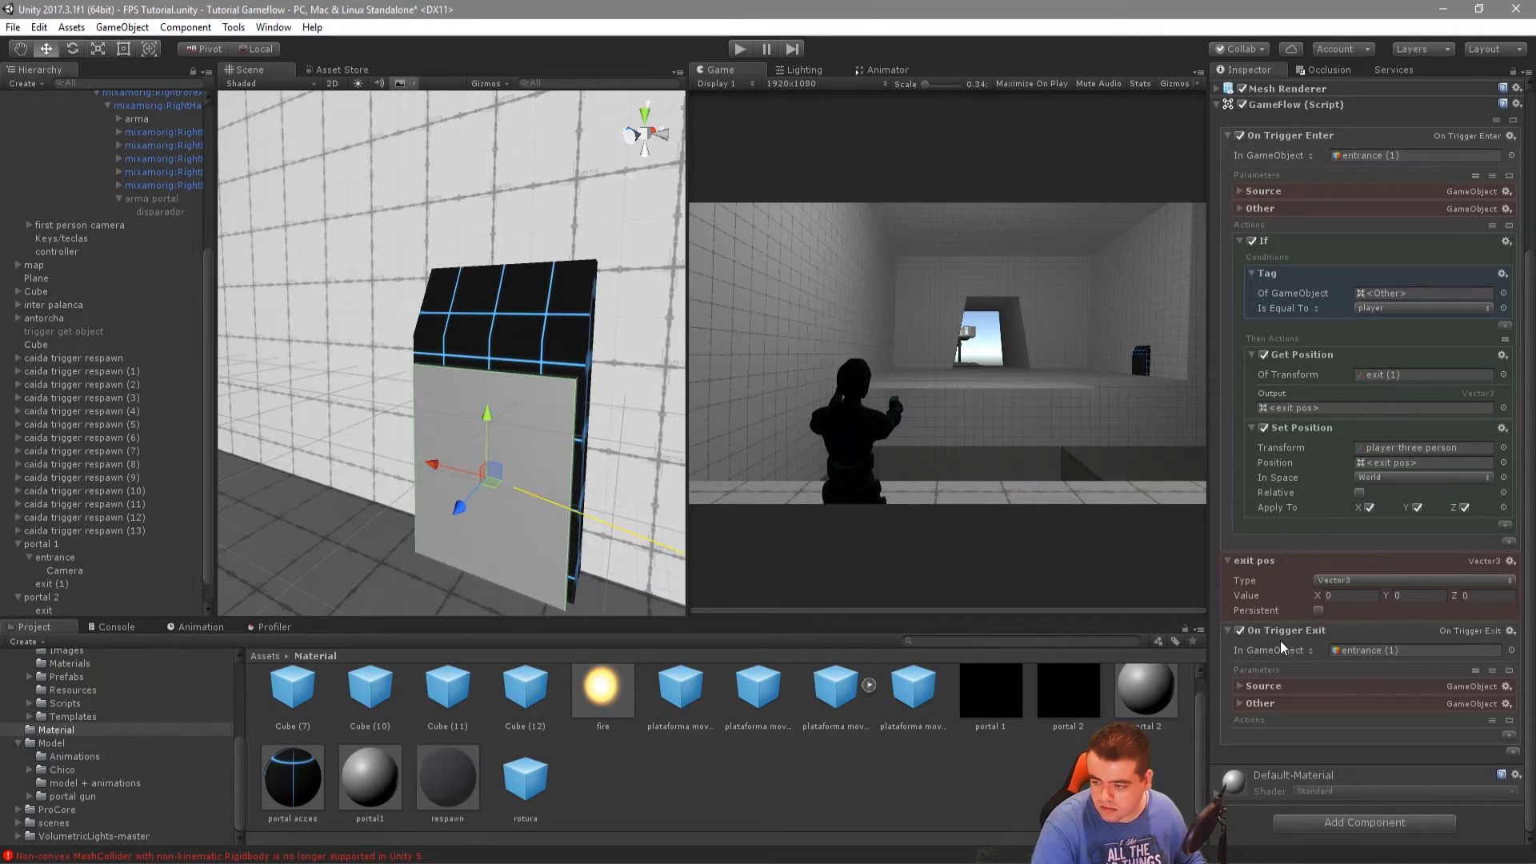
click(1240, 631)
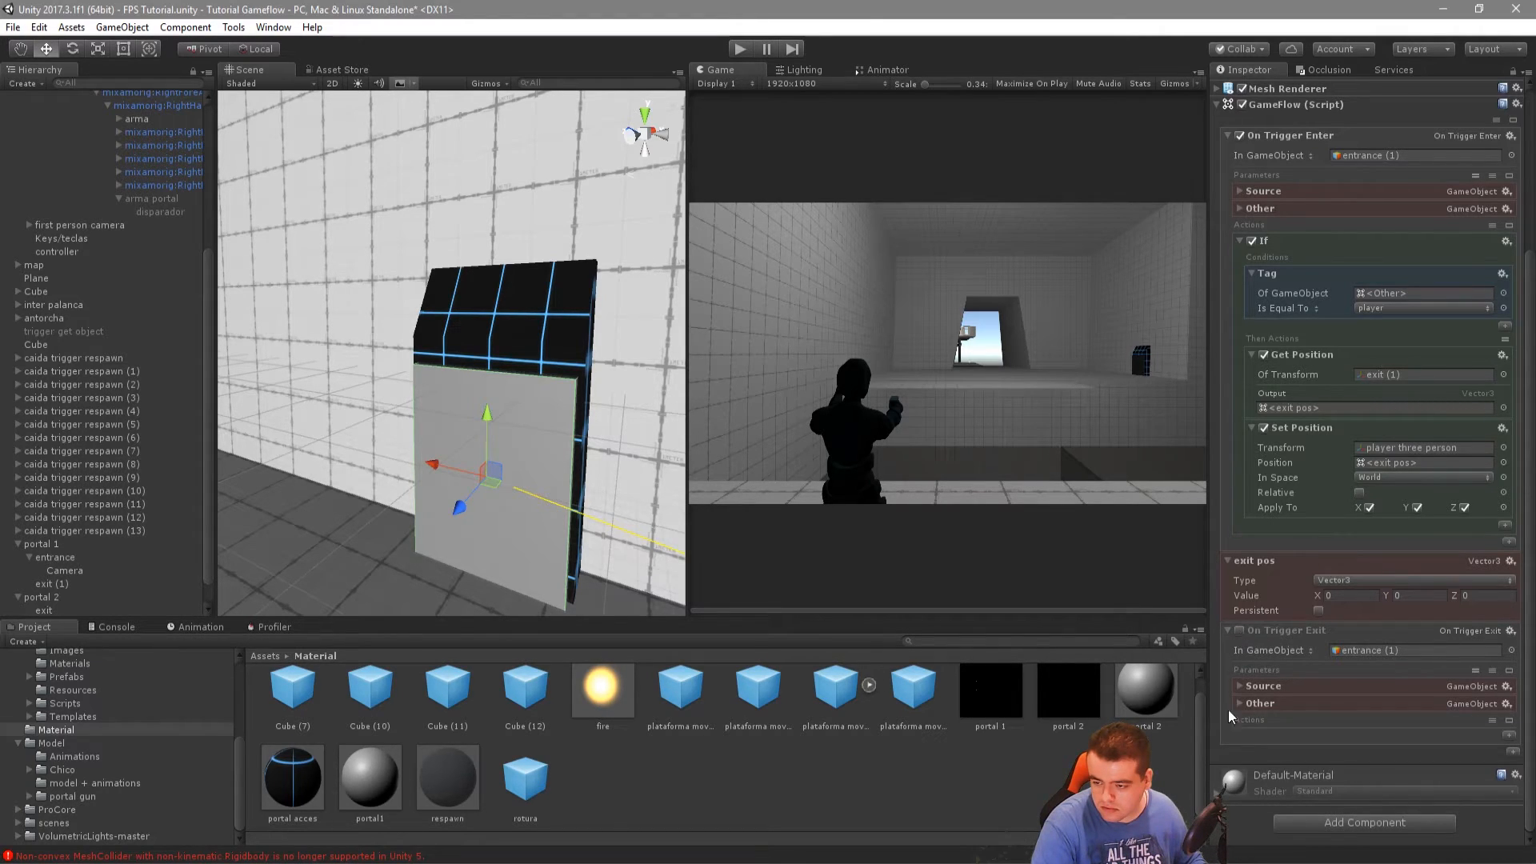
Collapse the On Trigger Exit program of portal 2's entrance (1) and apply the portal1 material to the entrance
click(1228, 632)
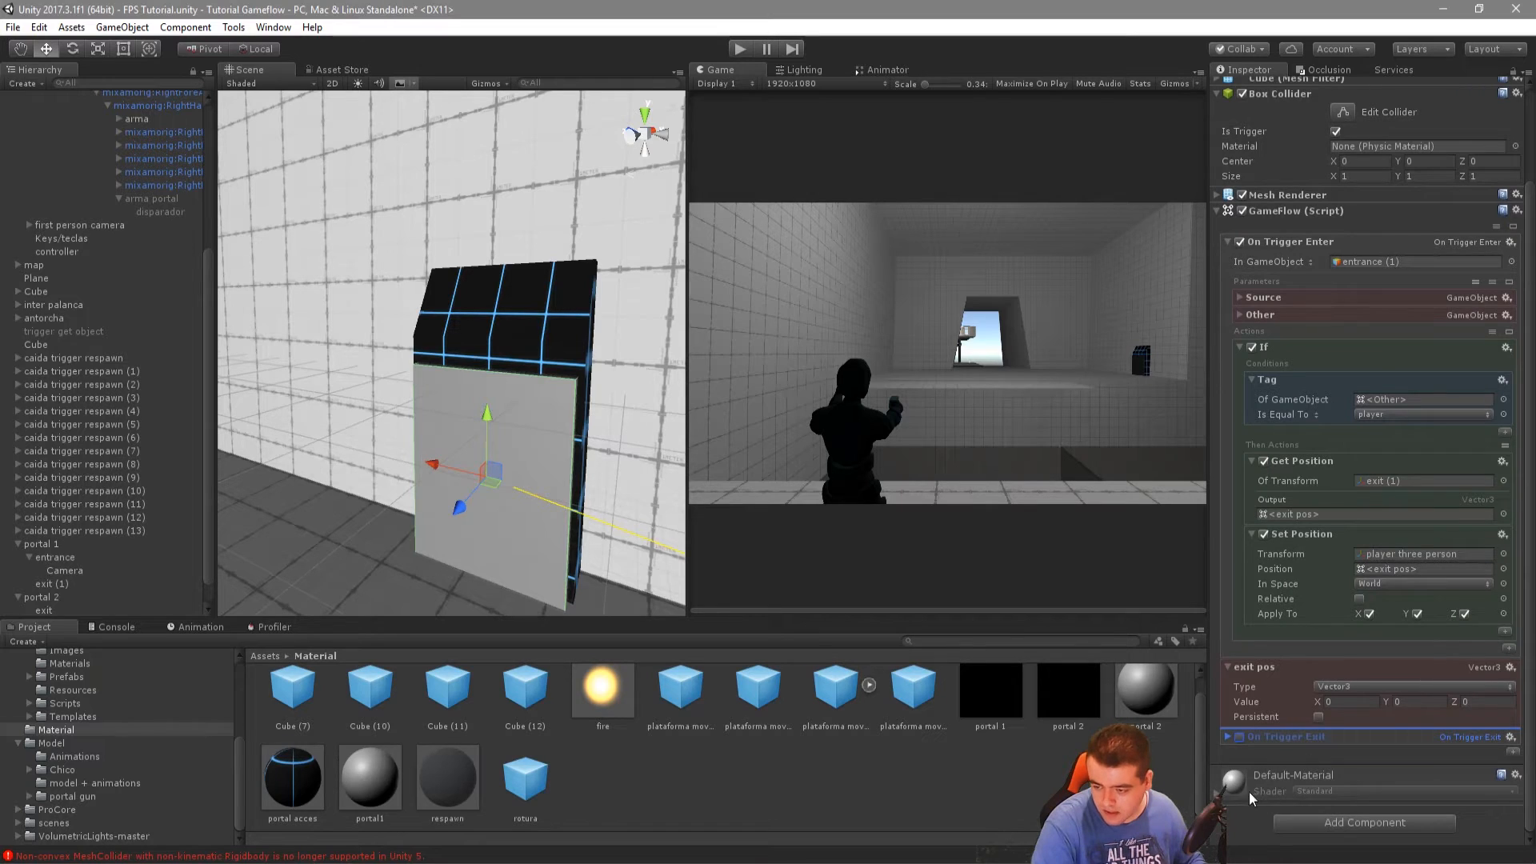
click(1254, 784)
scroll(1272, 800, down, 4)
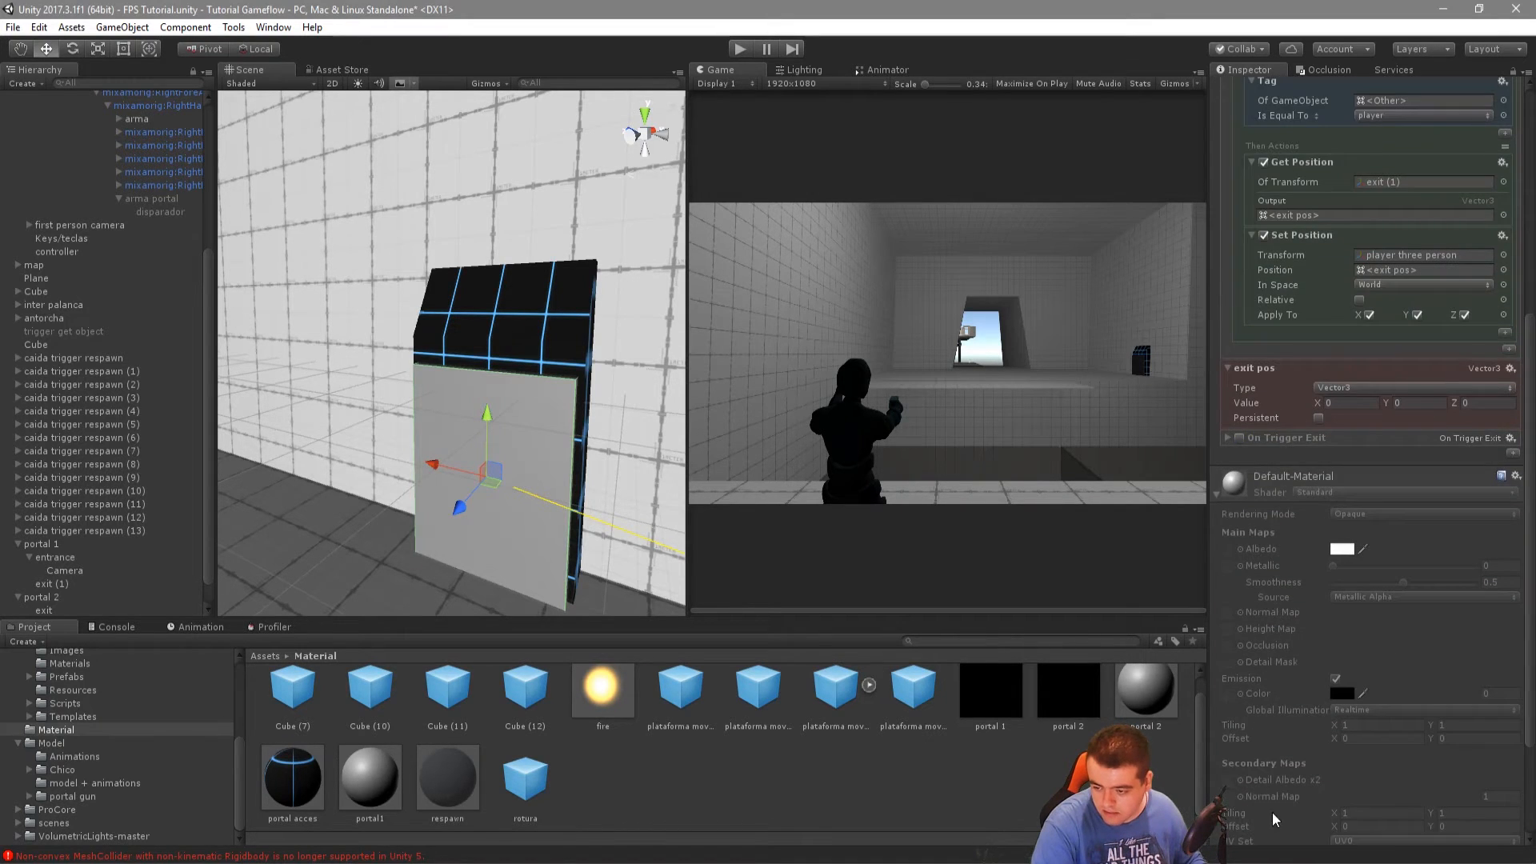
click(1252, 484)
drag(534, 751, 1239, 849)
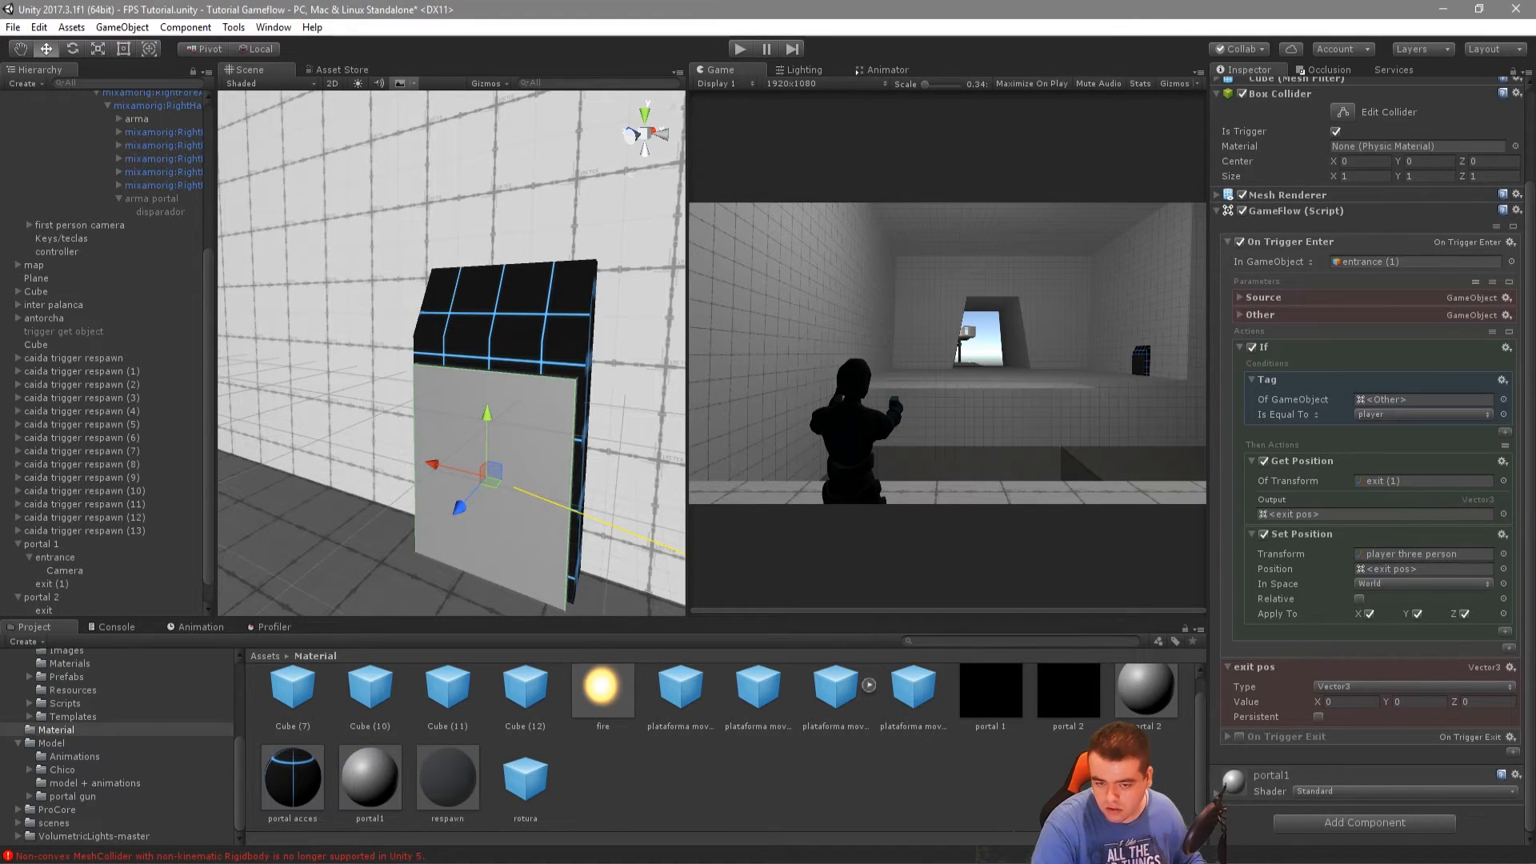
click(1270, 771)
scroll(1279, 752, down, 10)
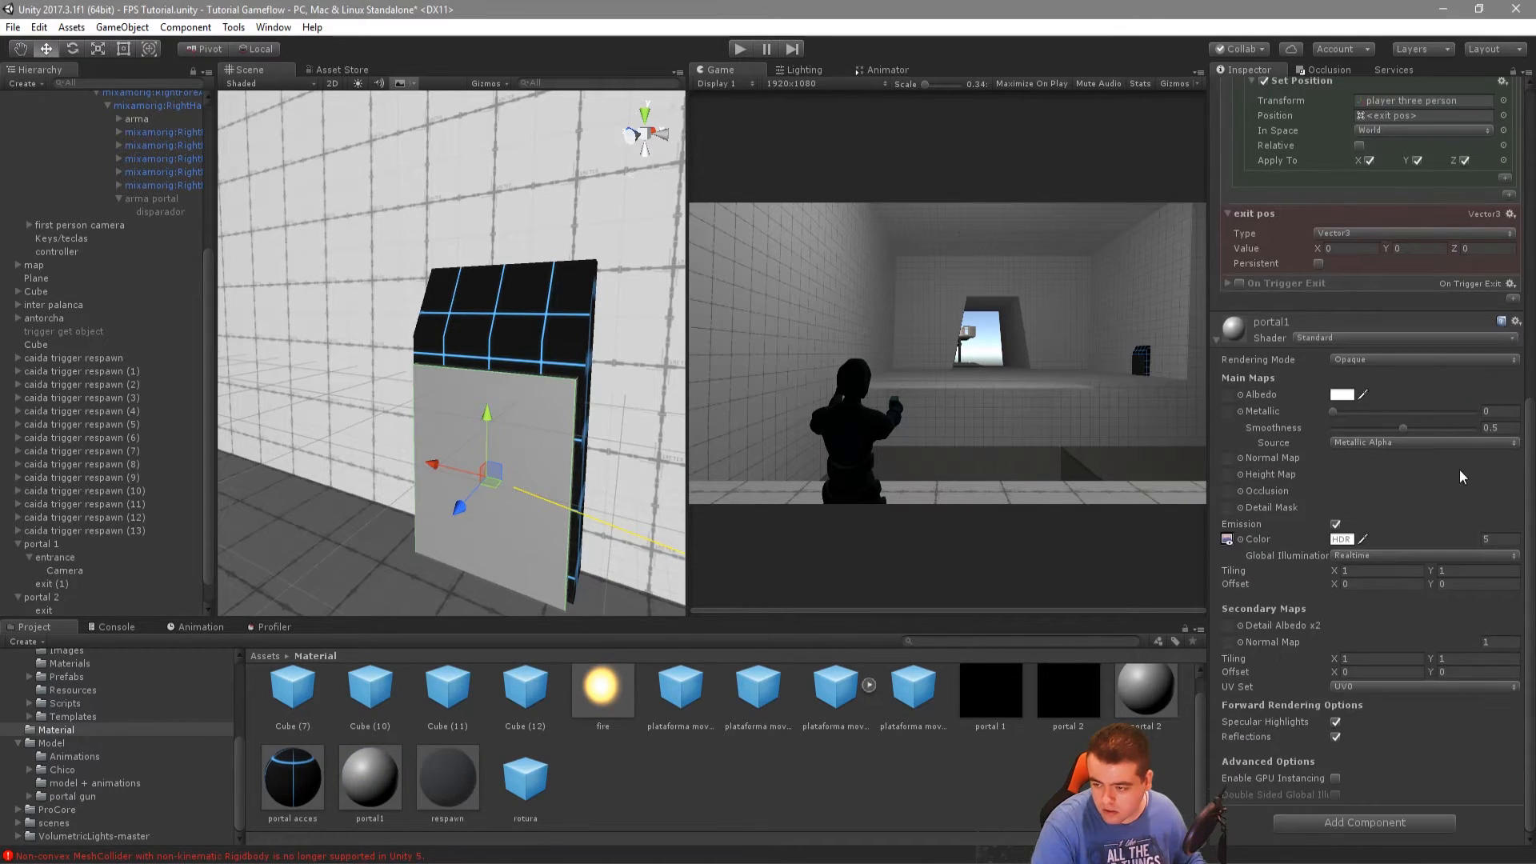
Raise the portal1 material's emission intensity to 33.244 and briefly run the game to check the portal surface
drag(1524, 547, 312, 553)
drag(1207, 502, 1323, 501)
right_drag(569, 536, 611, 472)
click(737, 50)
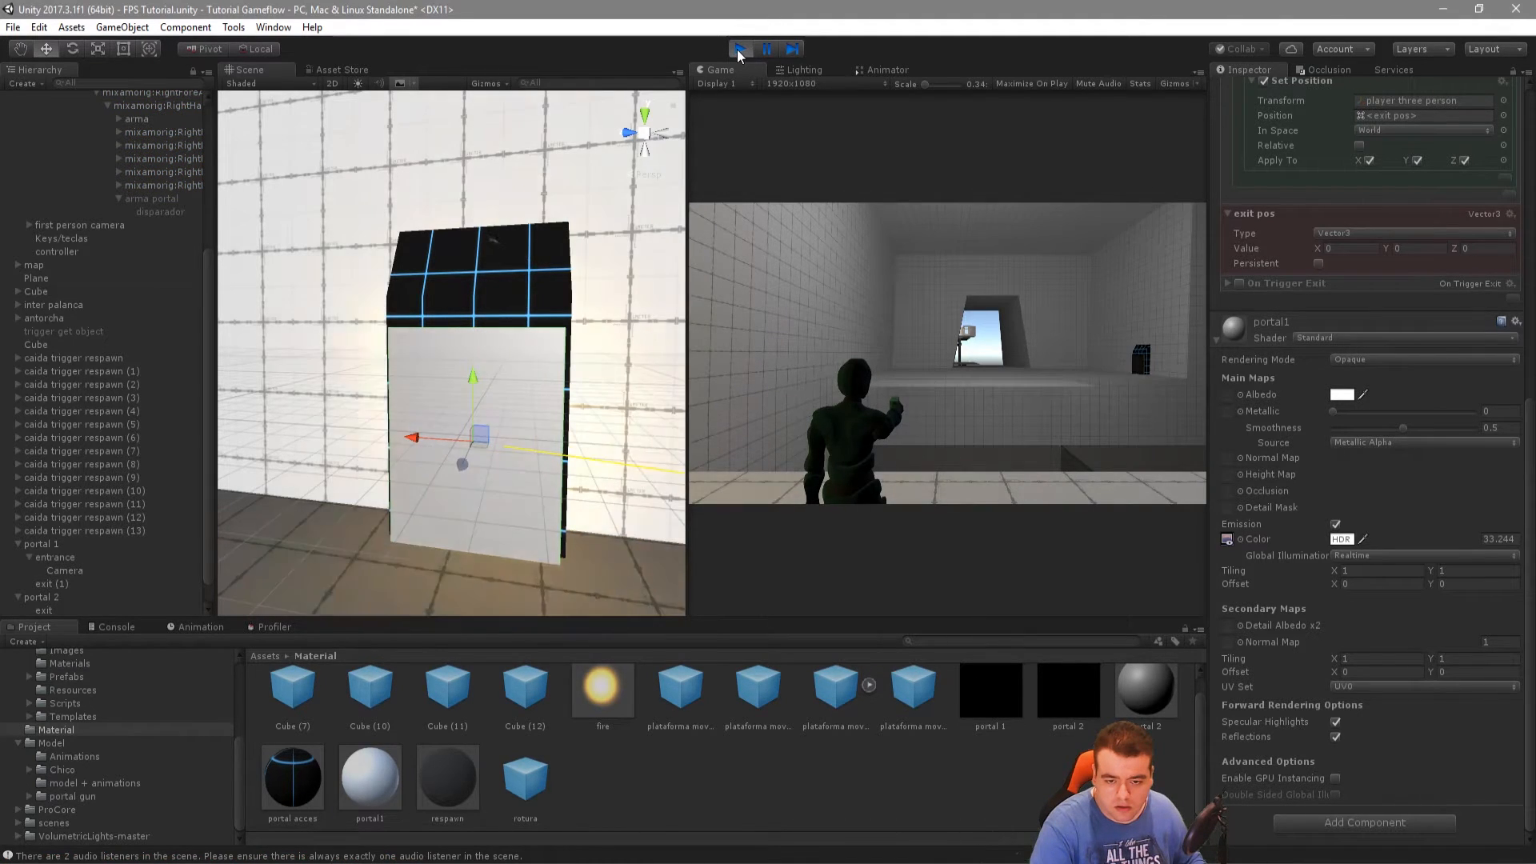
click(737, 49)
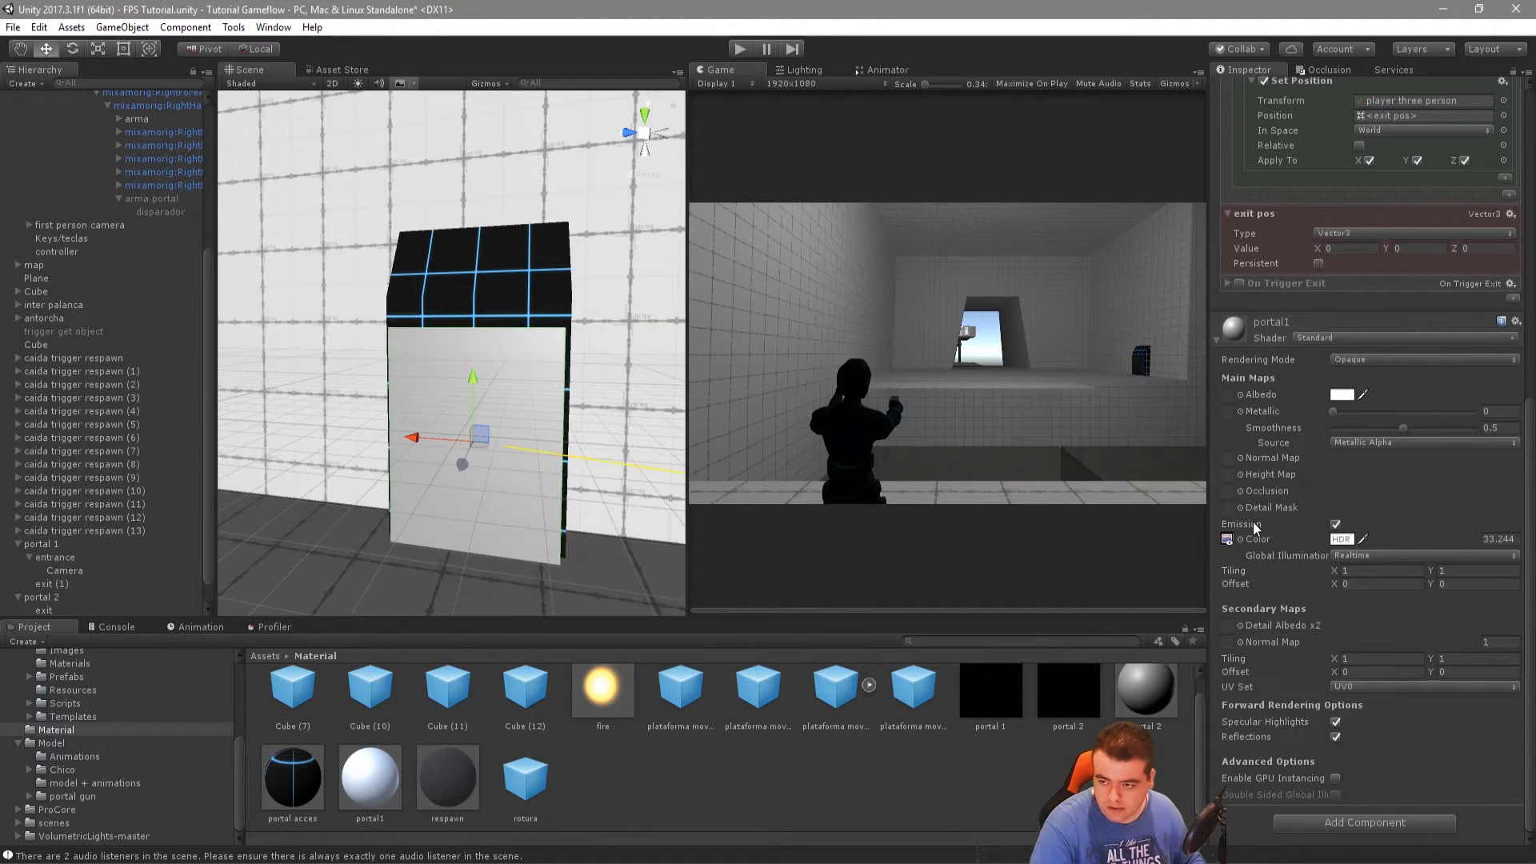
Locate the portal1 material's emission texture and replace the material on entrance (1) with portal 2
click(1226, 540)
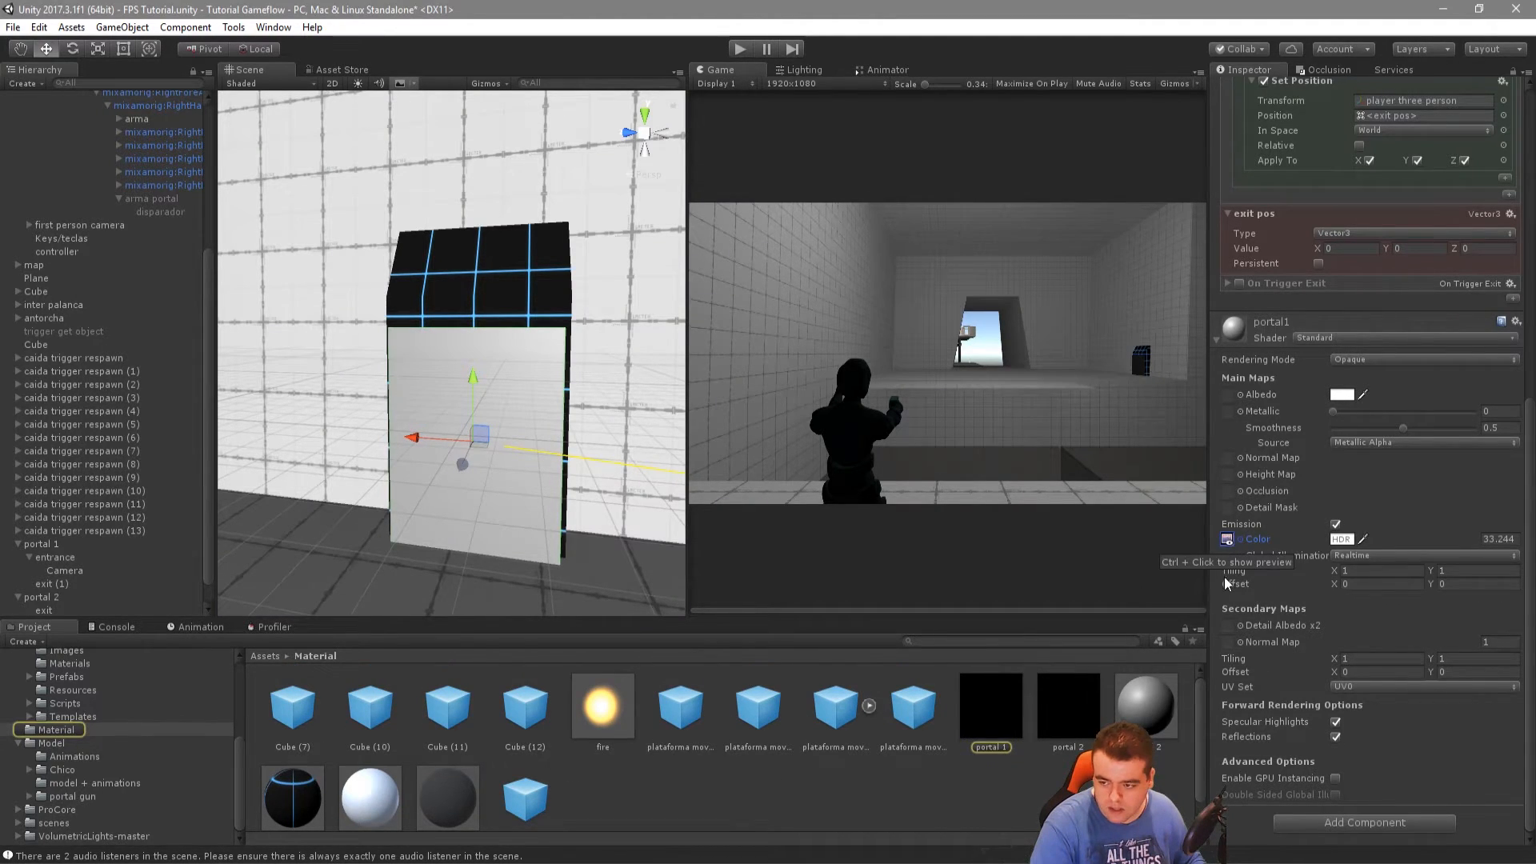
scroll(401, 764, down, 1)
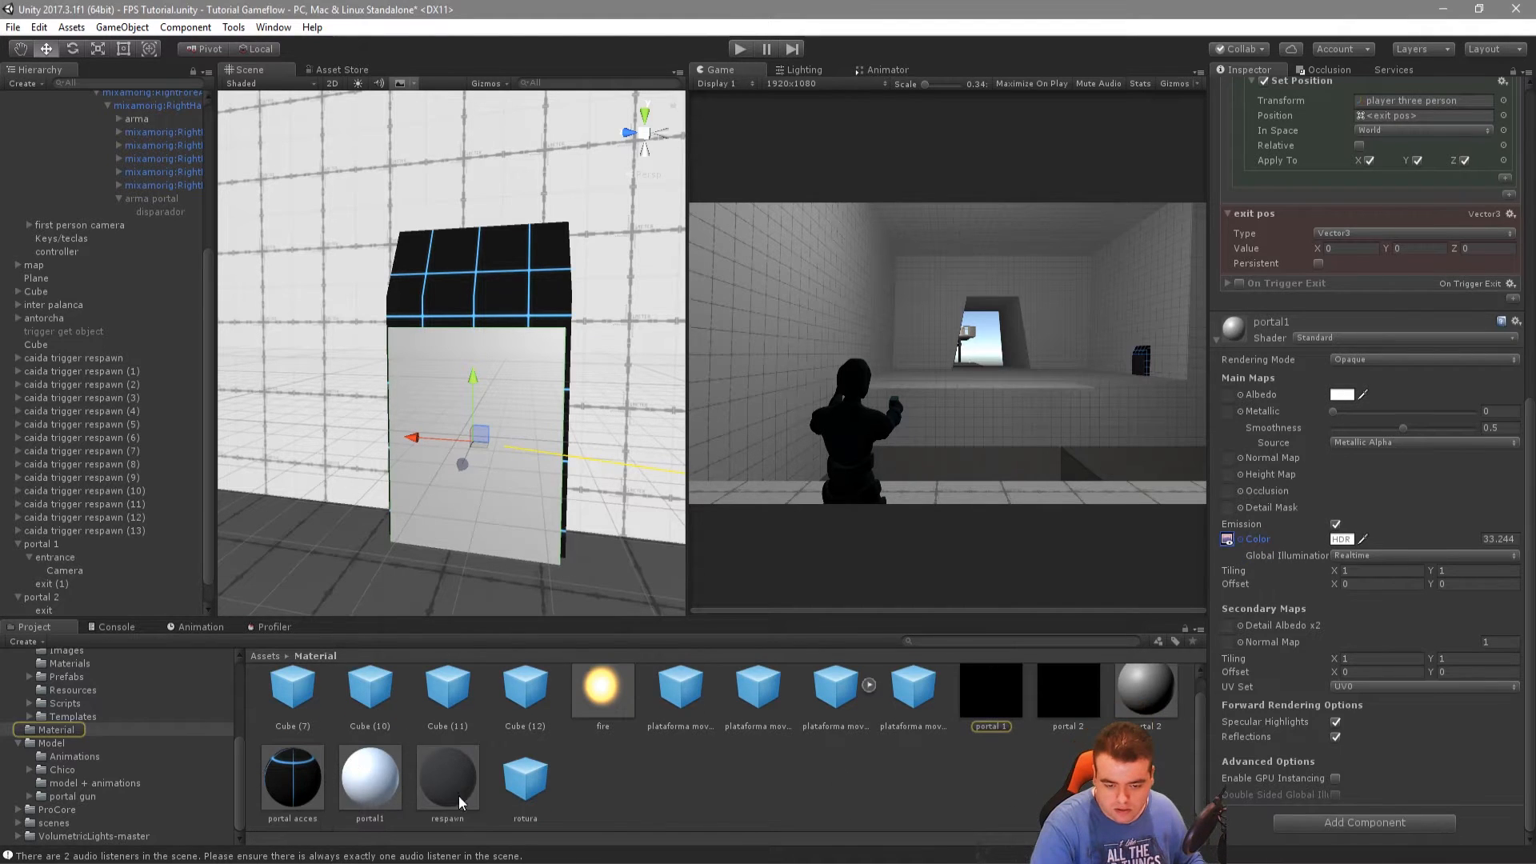
scroll(1163, 697, up, 1)
drag(1164, 698, 1246, 723)
click(1260, 774)
Set the portal 2 material's emission intensity to 0.5 and inspect the portal surface
scroll(1320, 763, down, 5)
drag(1430, 644, 1347, 645)
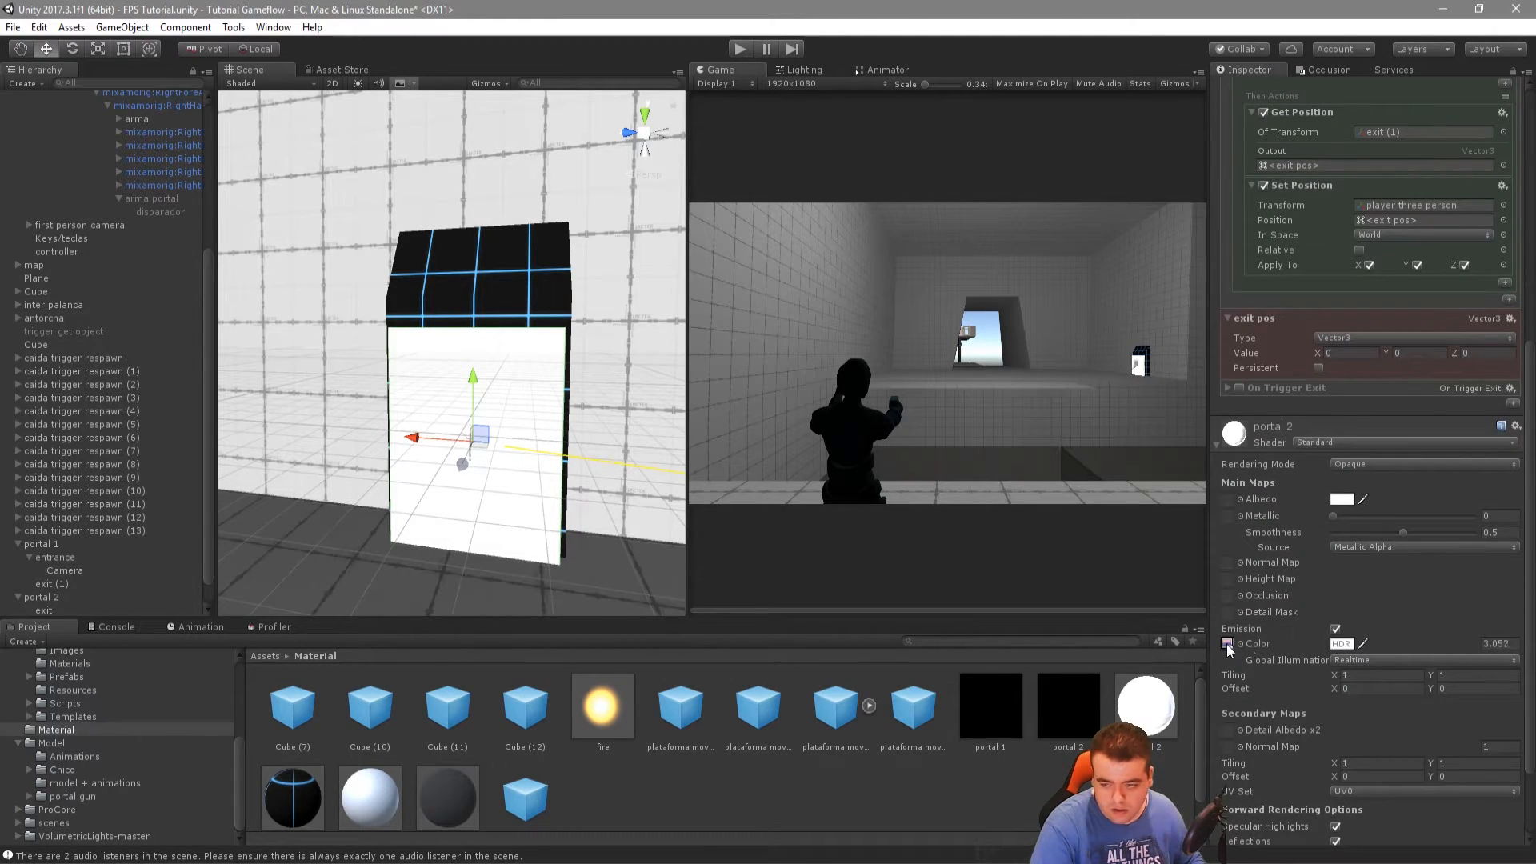
drag(1049, 637, 717, 618)
alt+drag(464, 520, 348, 554)
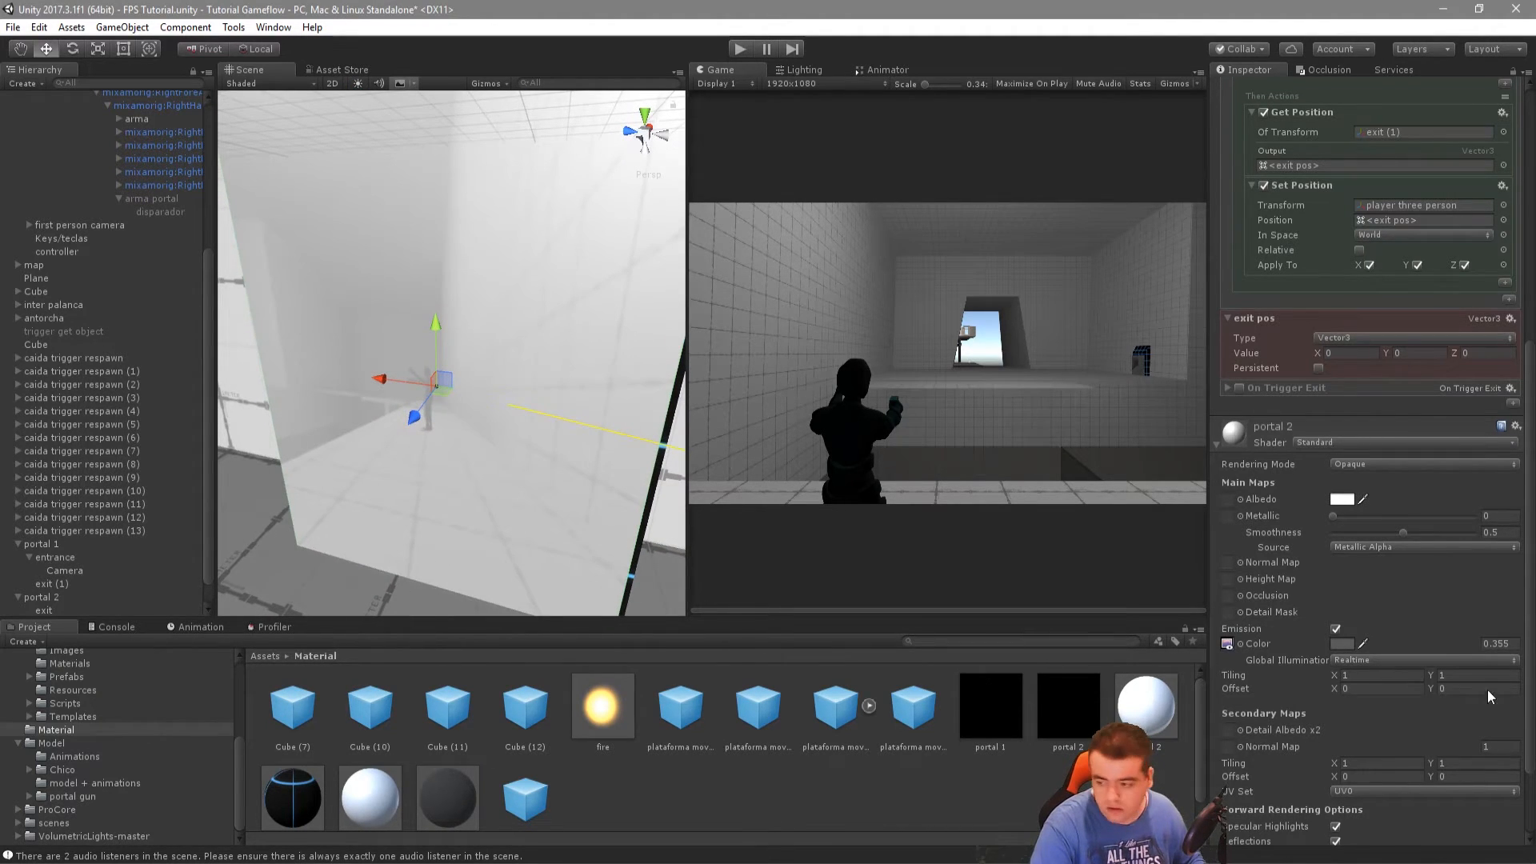
click(1504, 643)
text(0.5)
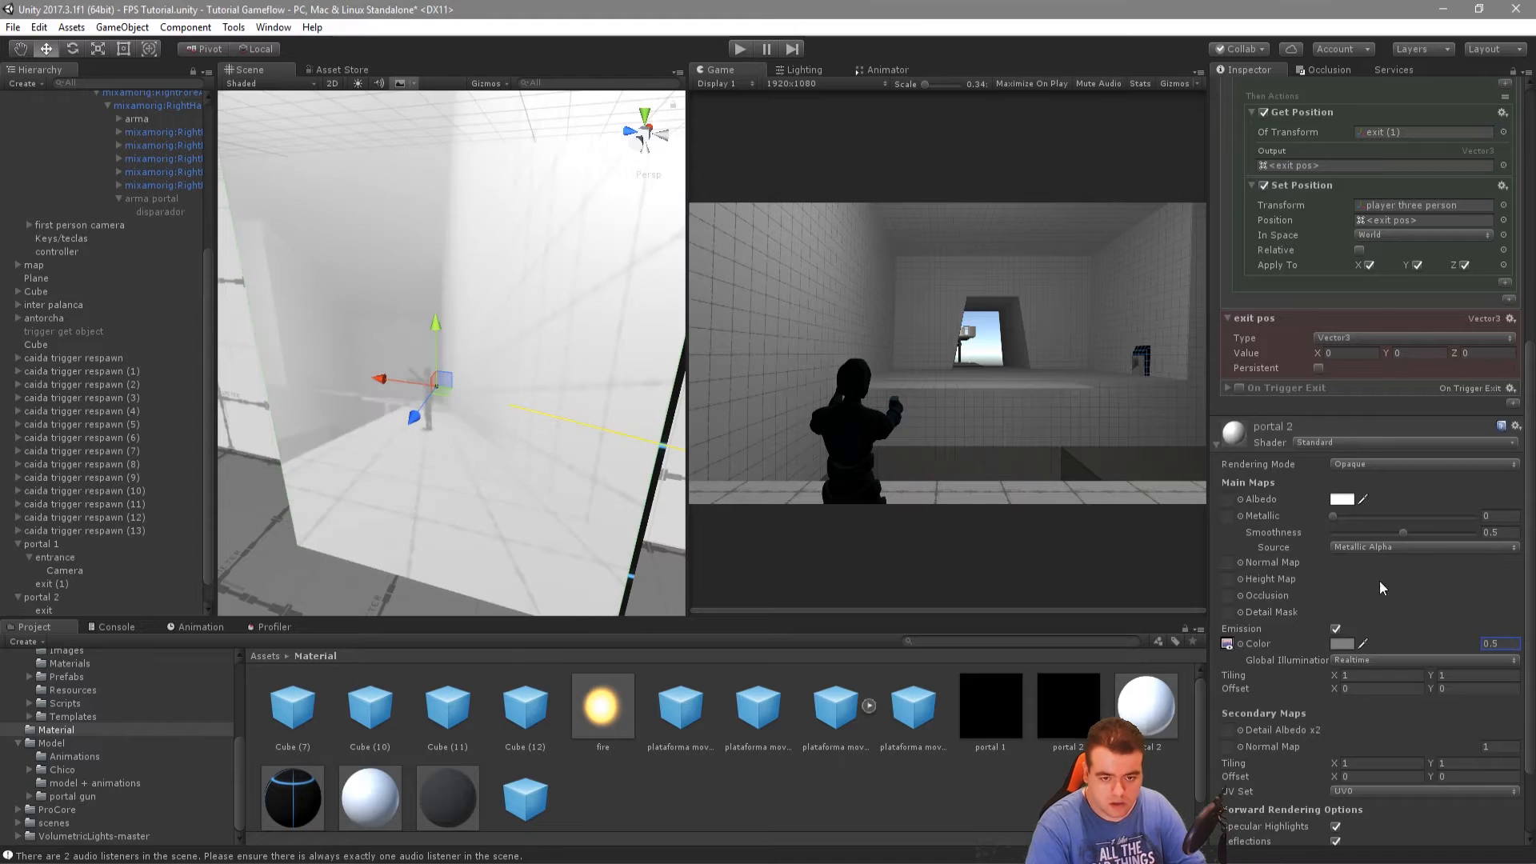
key(Return)
key(f)
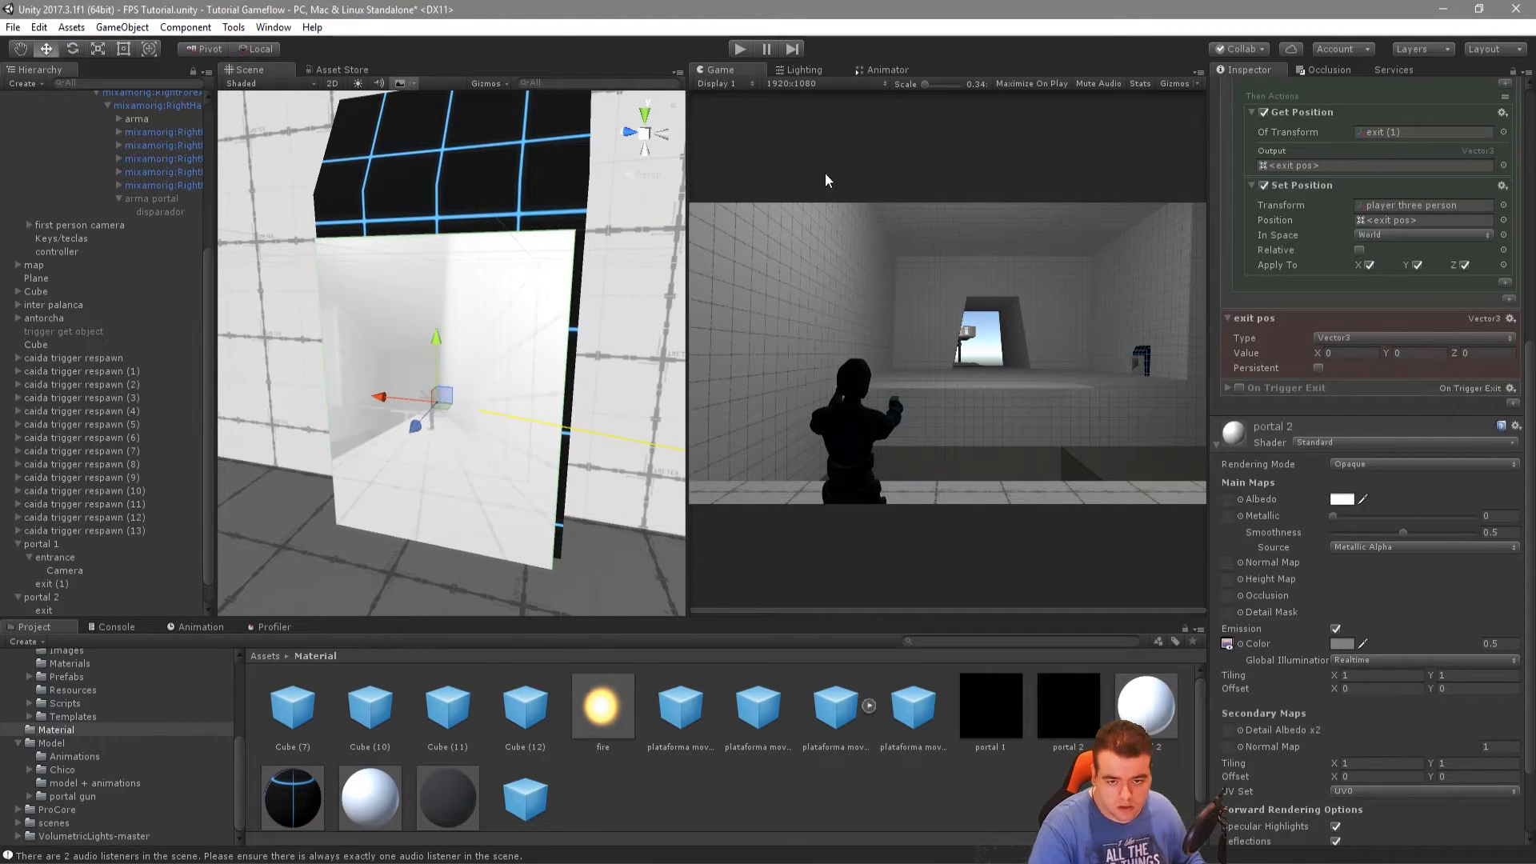
Test in play mode by walking the player to the portal, equipping the portal gun and passing through, while watching the portal surface
click(740, 49)
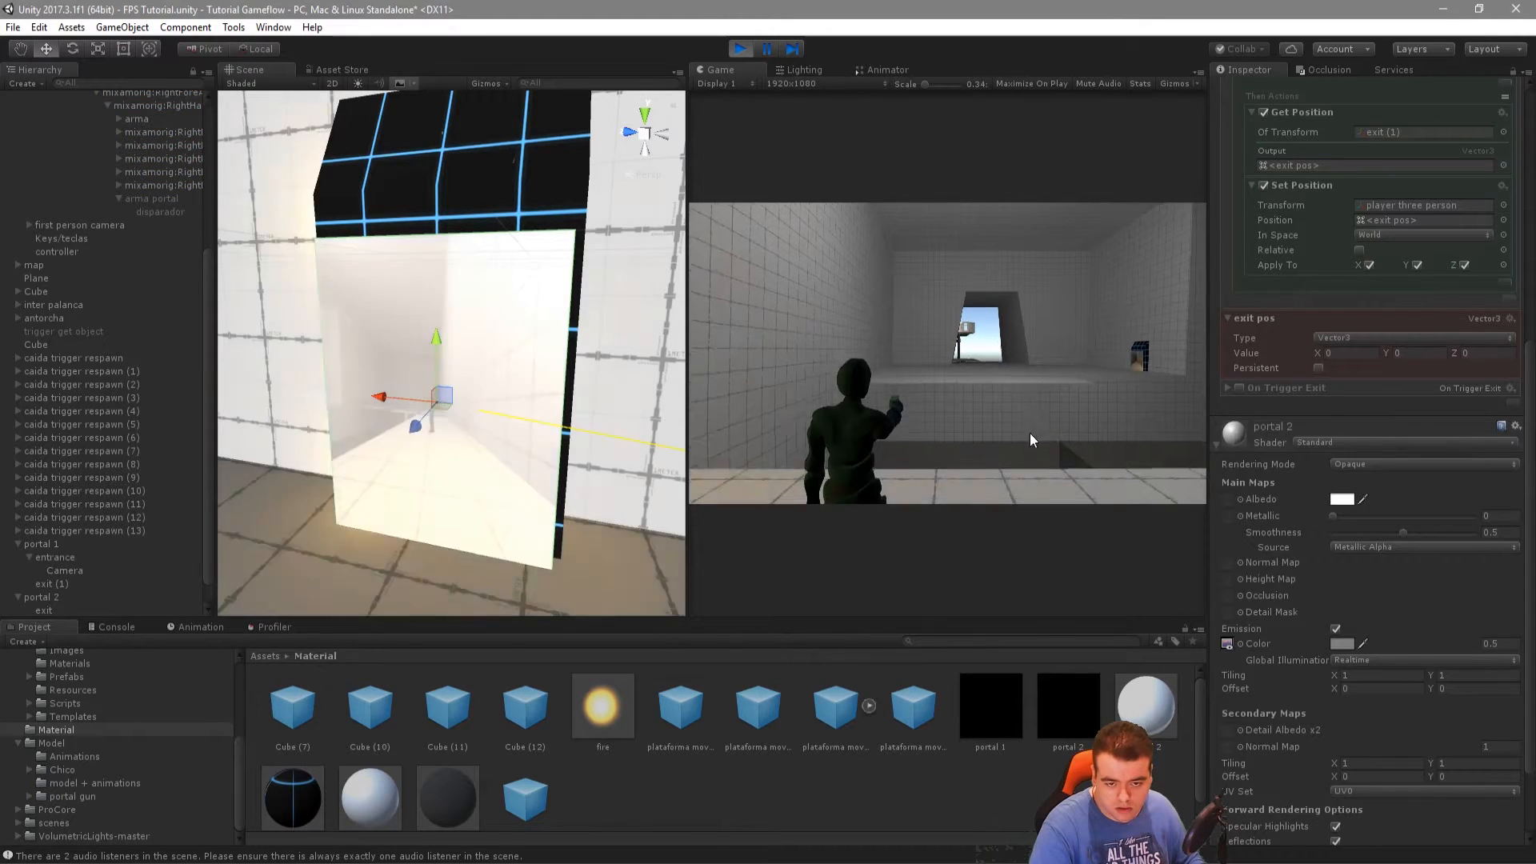
key(w)
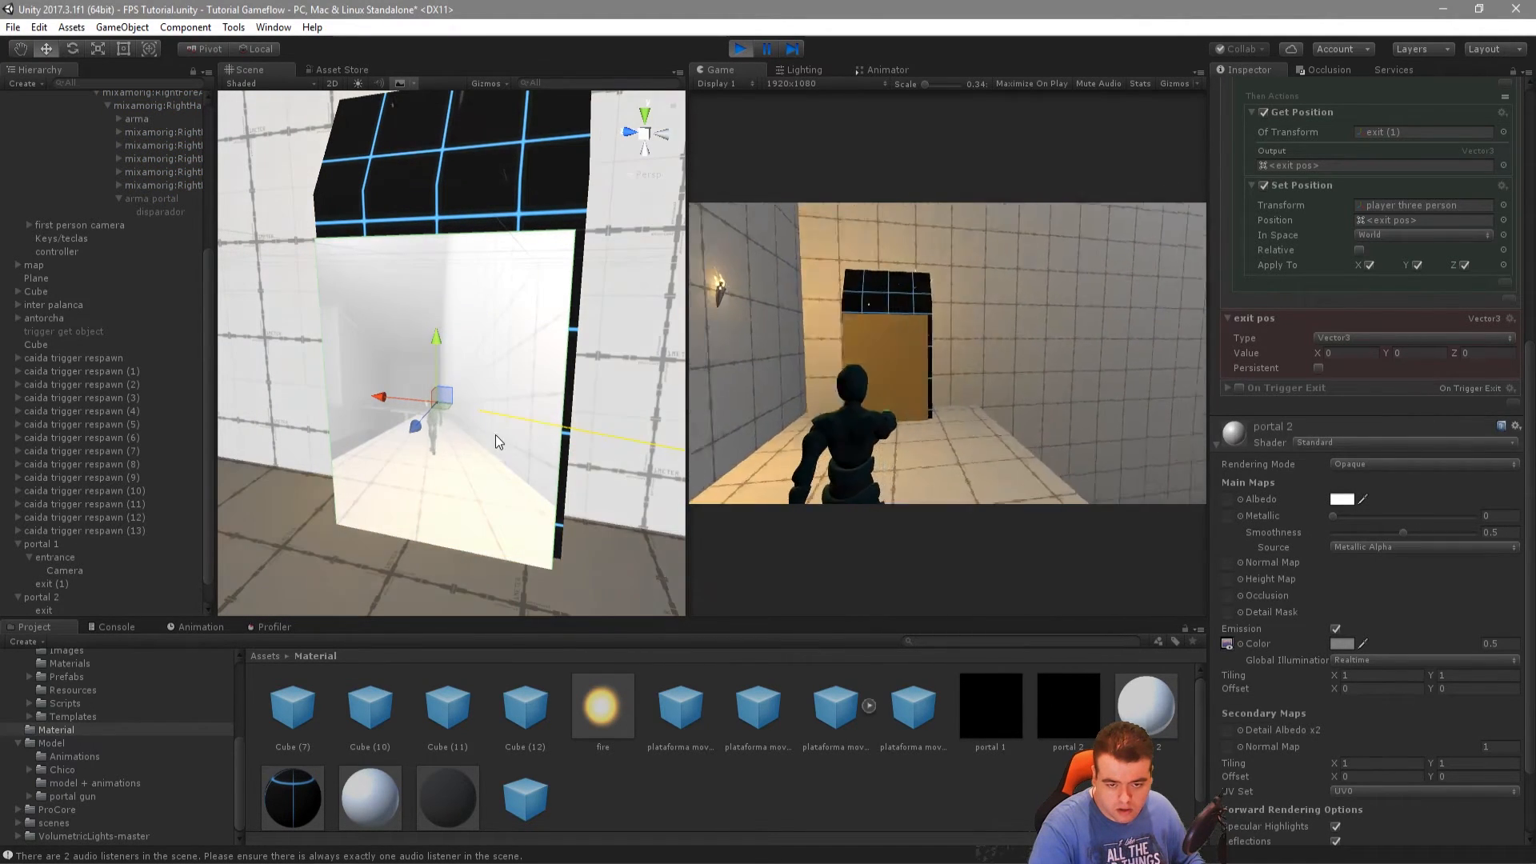
key(w)
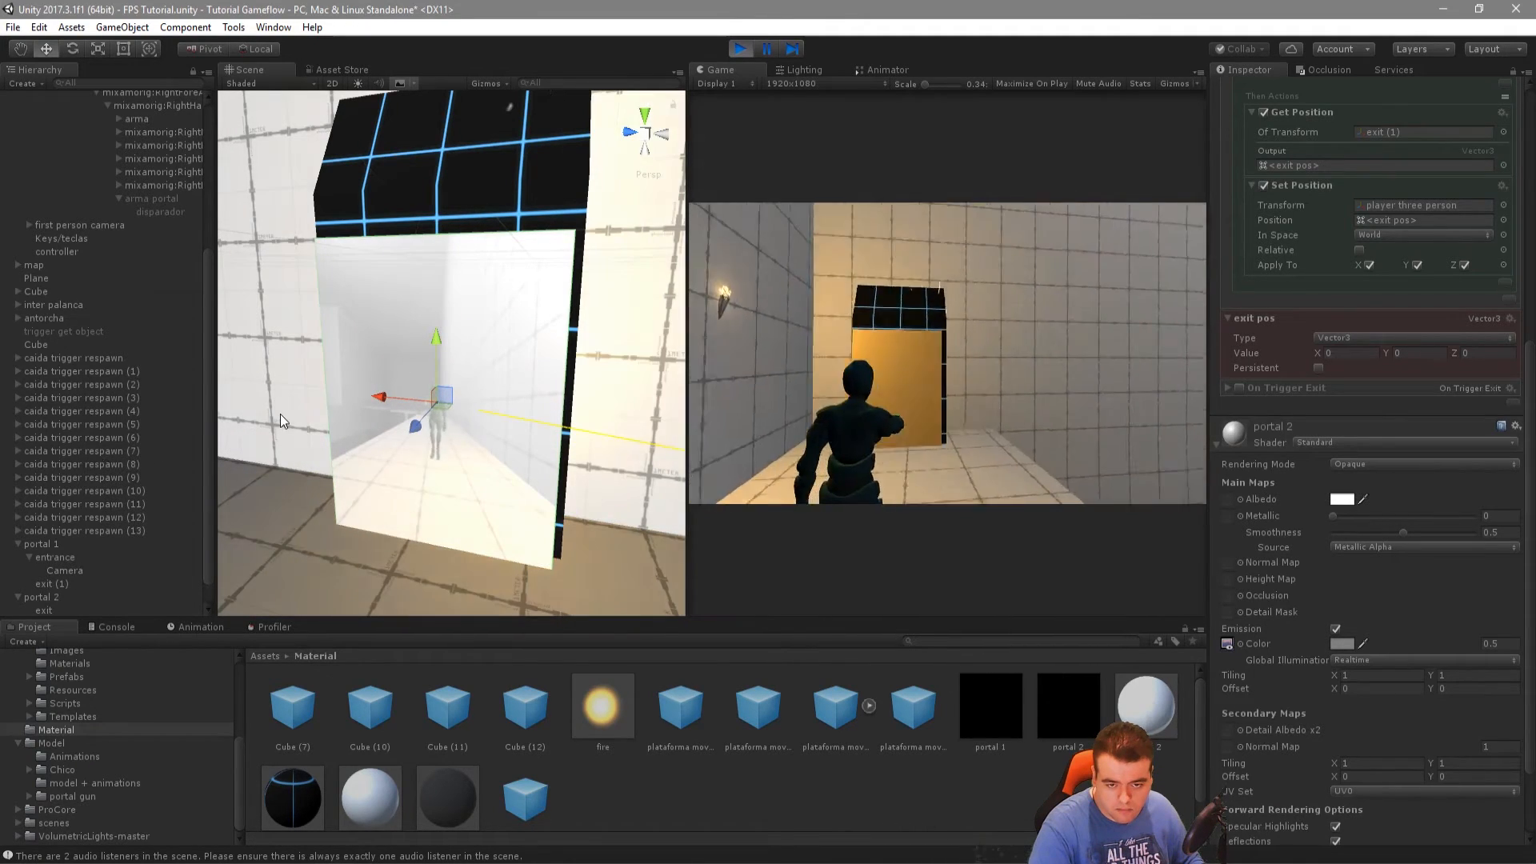
right_drag(424, 392, 987, 334)
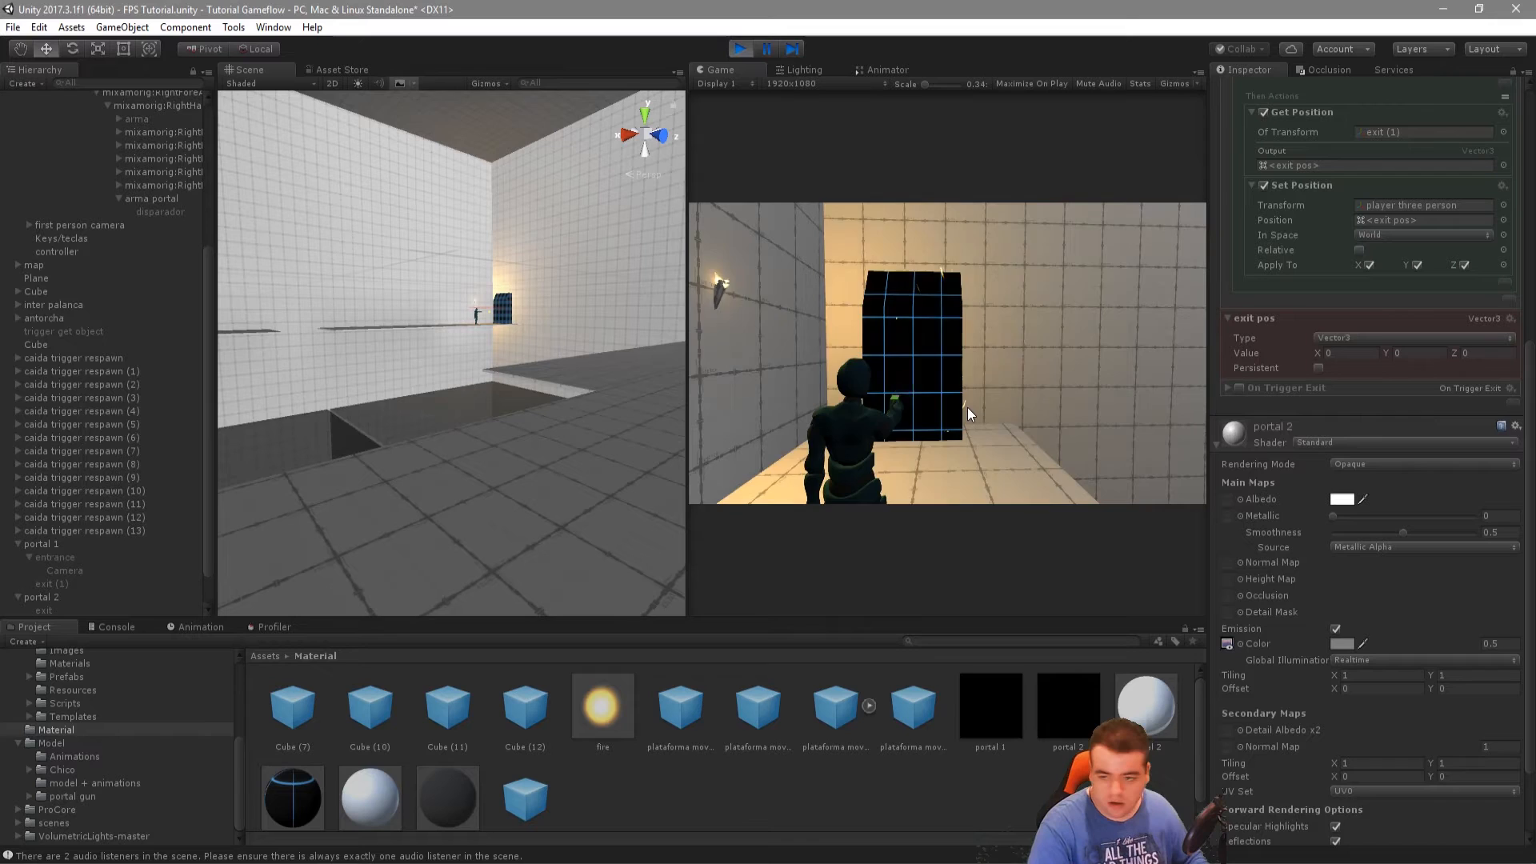
key(2)
right_drag(560, 408, 1471, 419)
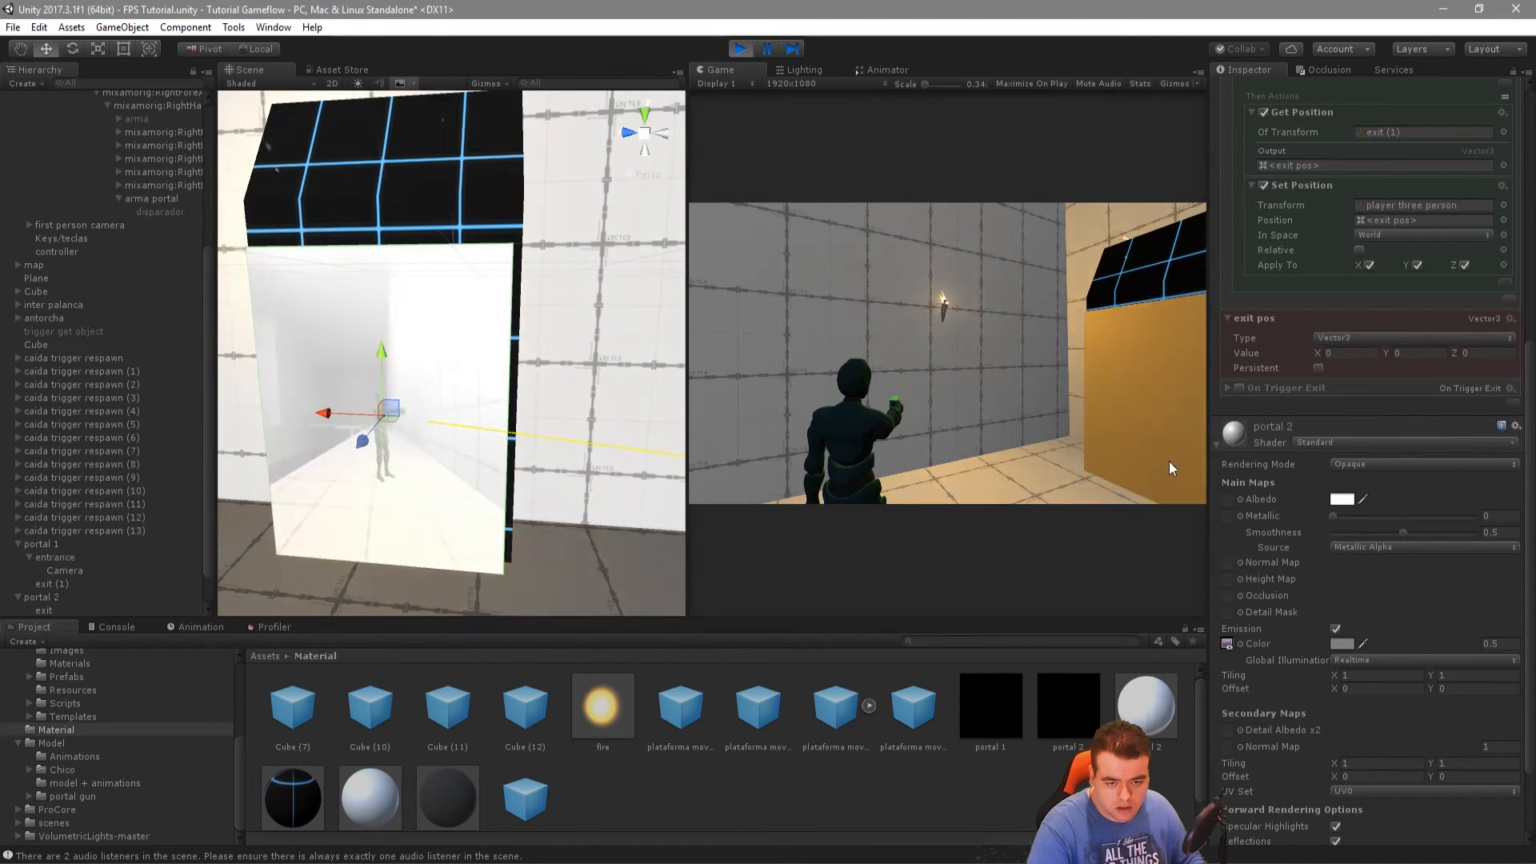
click(781, 336)
key(w)
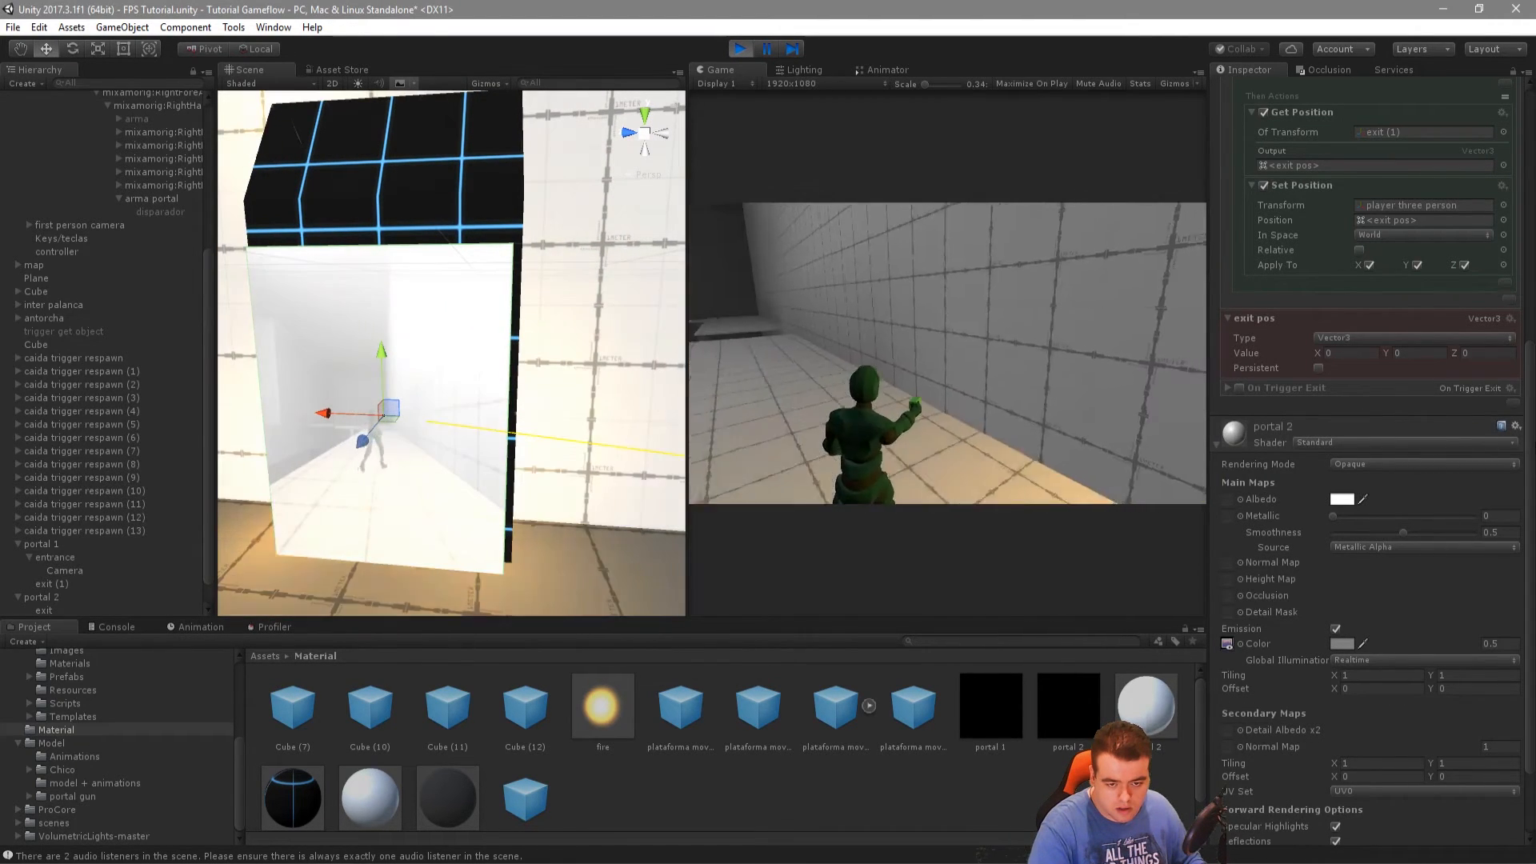
key(Escape)
click(744, 54)
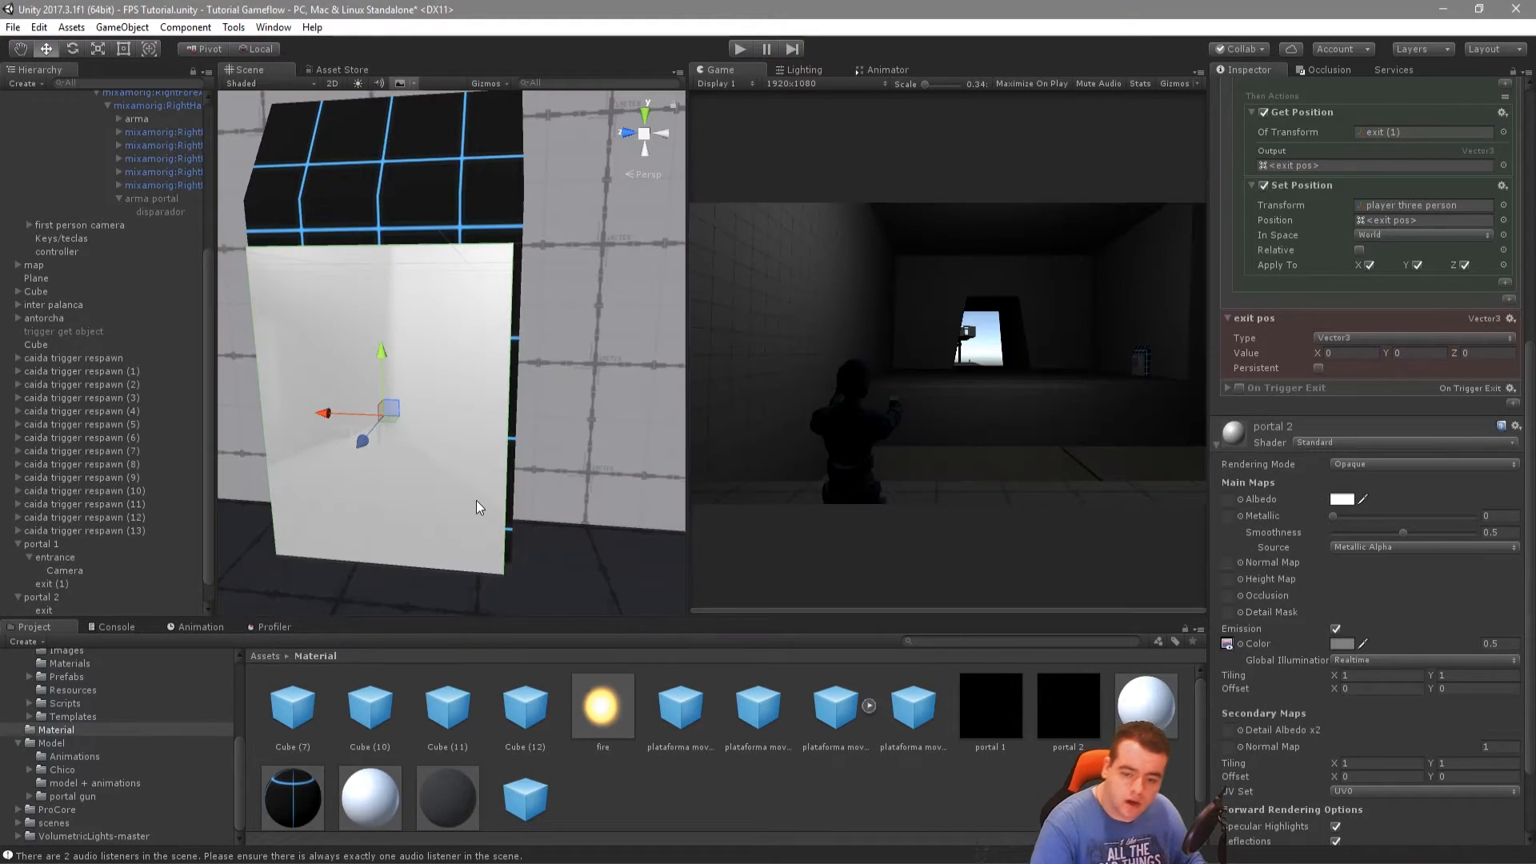
Add a camera as a child of portal 2's entrance (1) and focus on it in the scene
scroll(48, 606, down, 1)
right_click(56, 604)
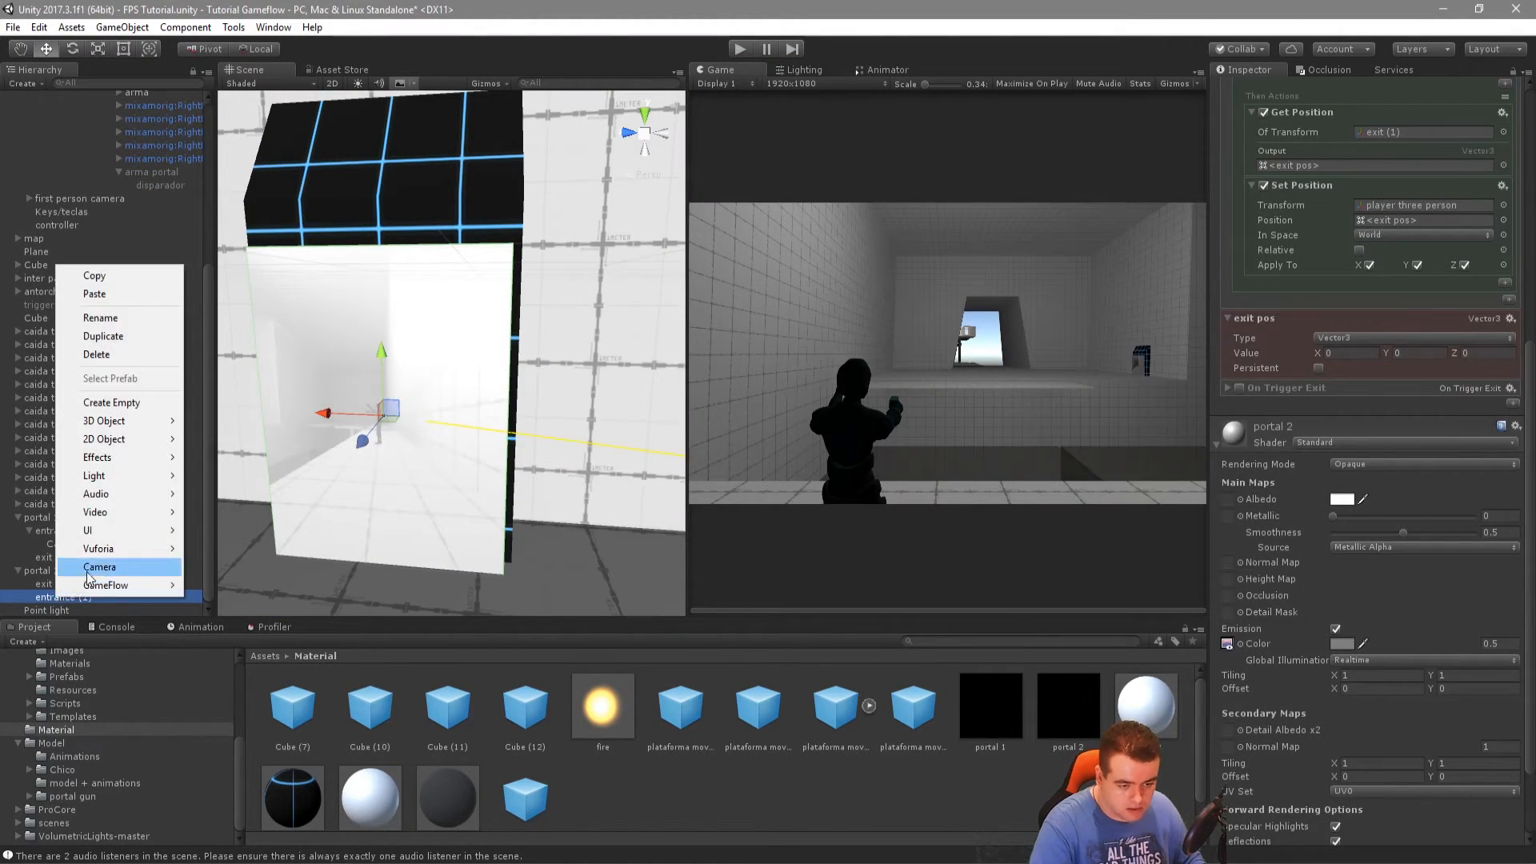
click(94, 574)
scroll(381, 429, down, 10)
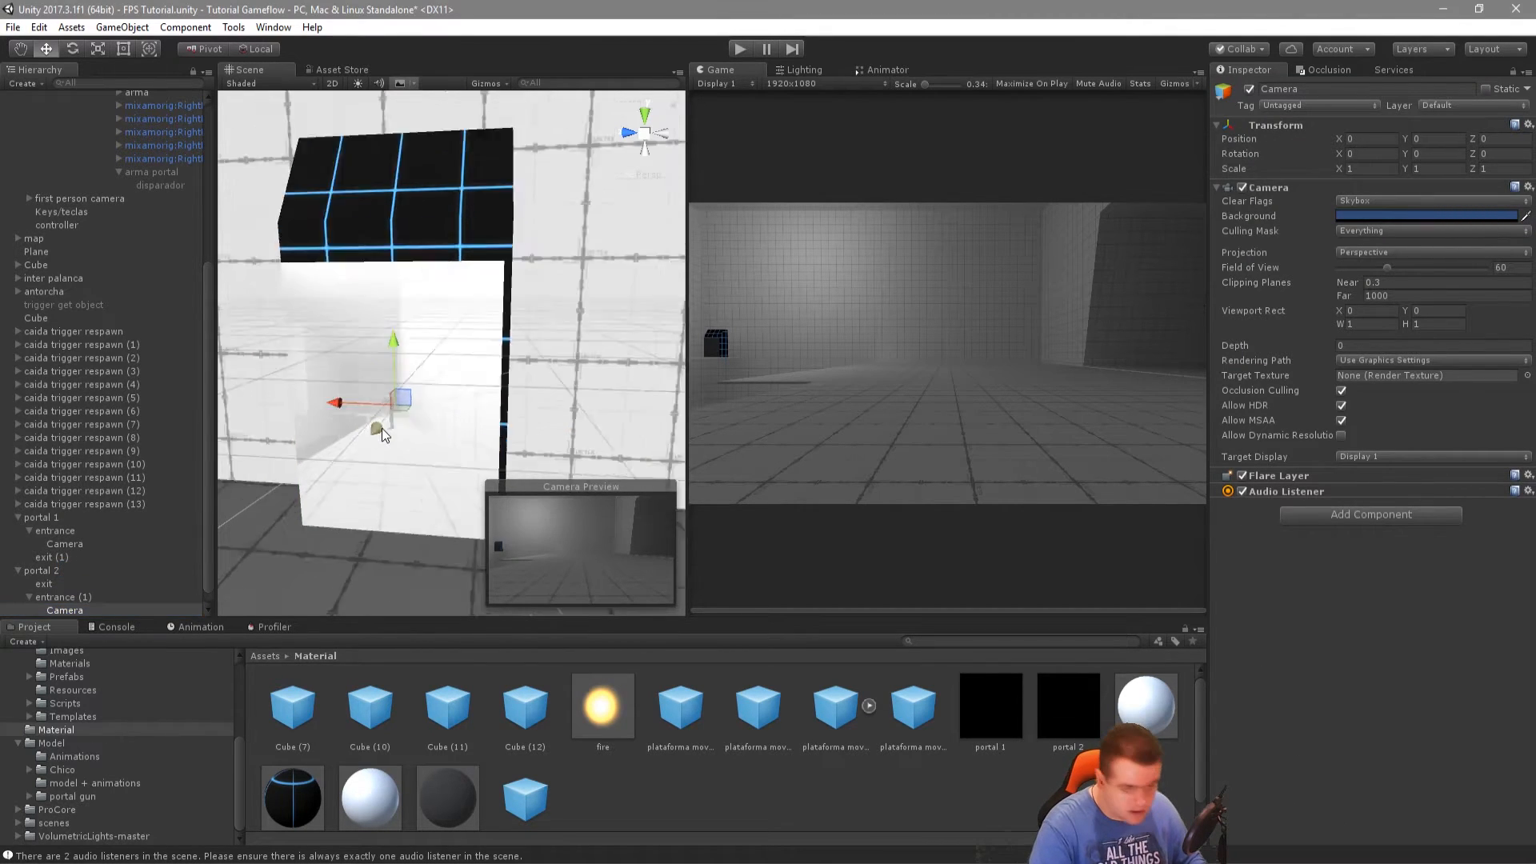
alt+drag(405, 448, 568, 491)
click(68, 610)
key(f)
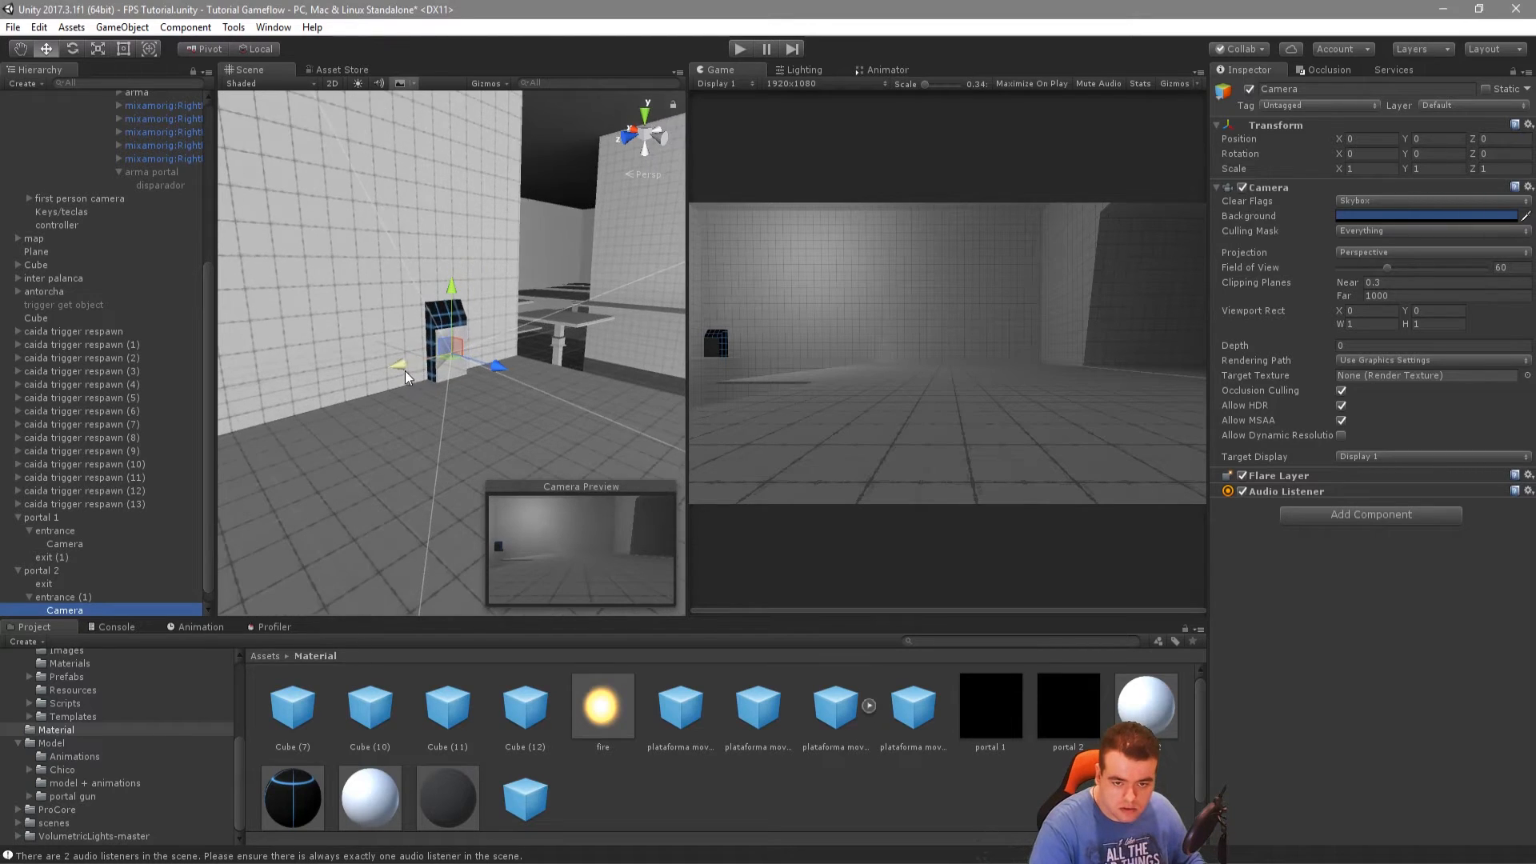
Copy the Camera component values from portal 1's entrance camera to the camera under entrance (1)
click(78, 544)
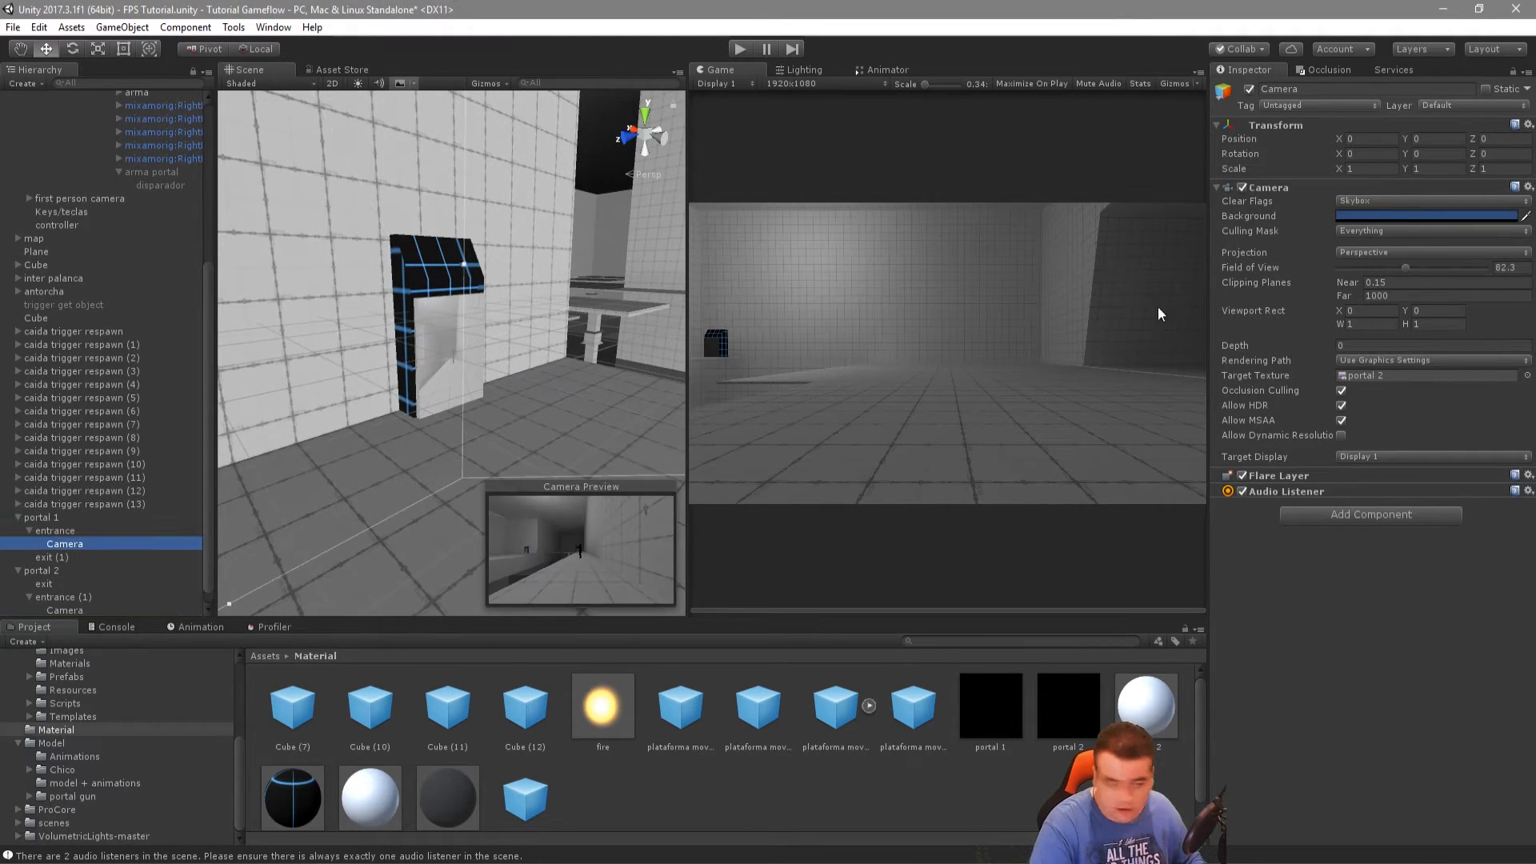
click(1522, 192)
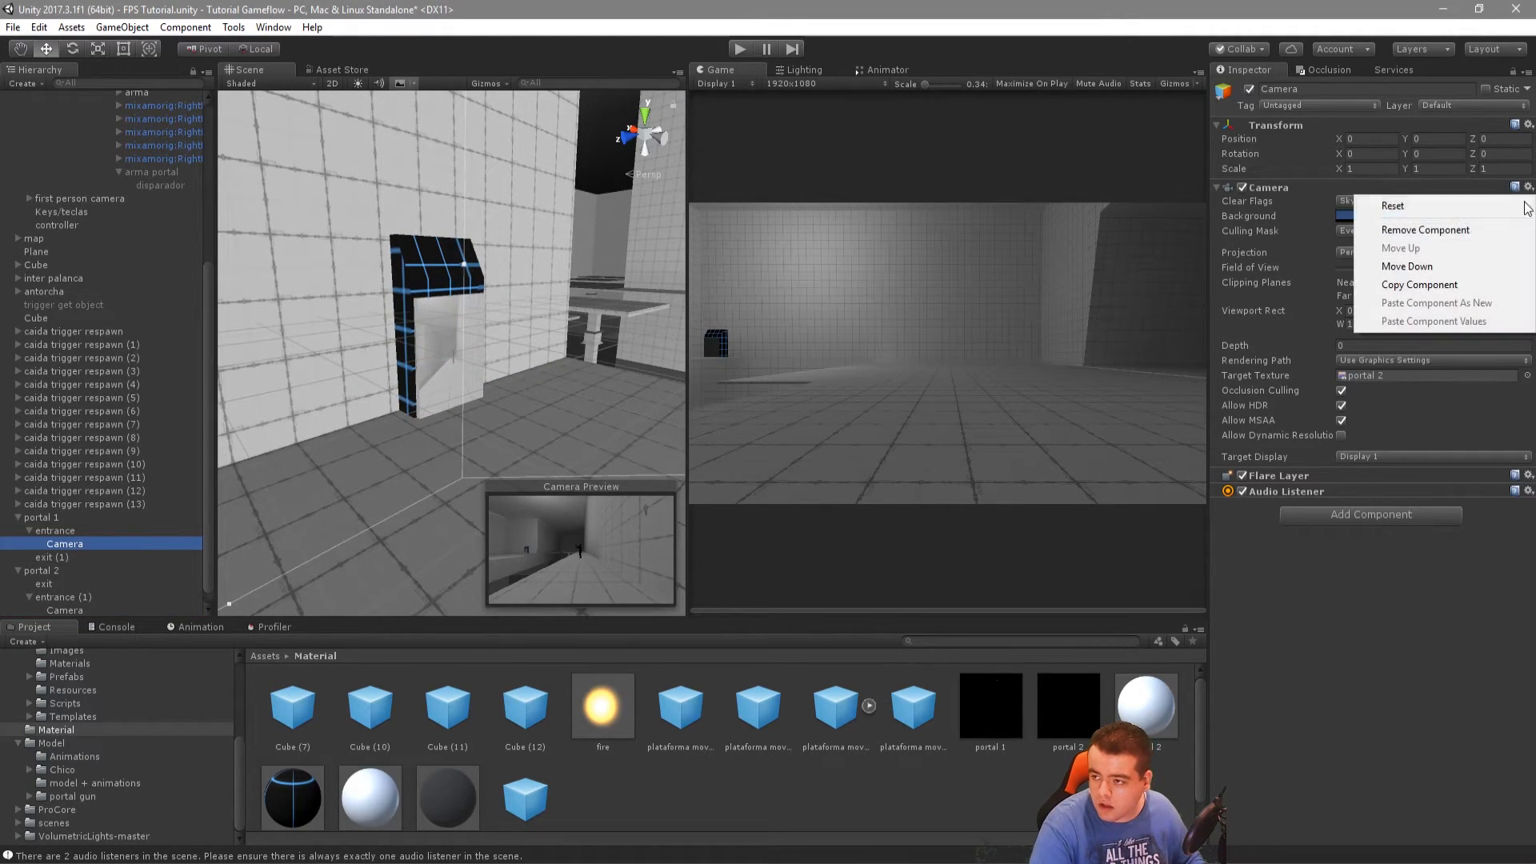
click(1464, 289)
click(66, 610)
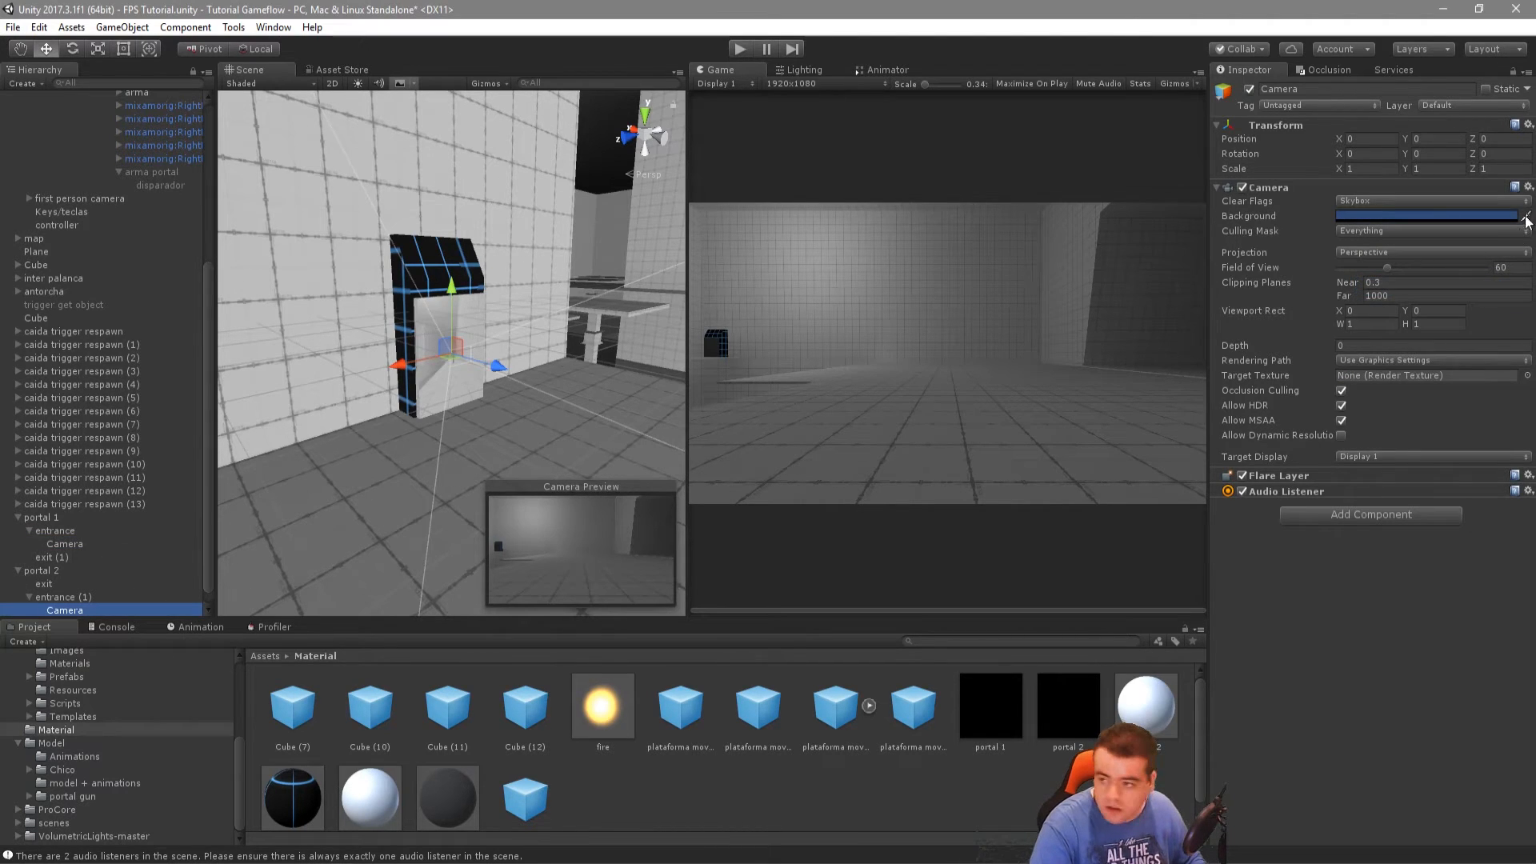
click(1529, 189)
click(1464, 318)
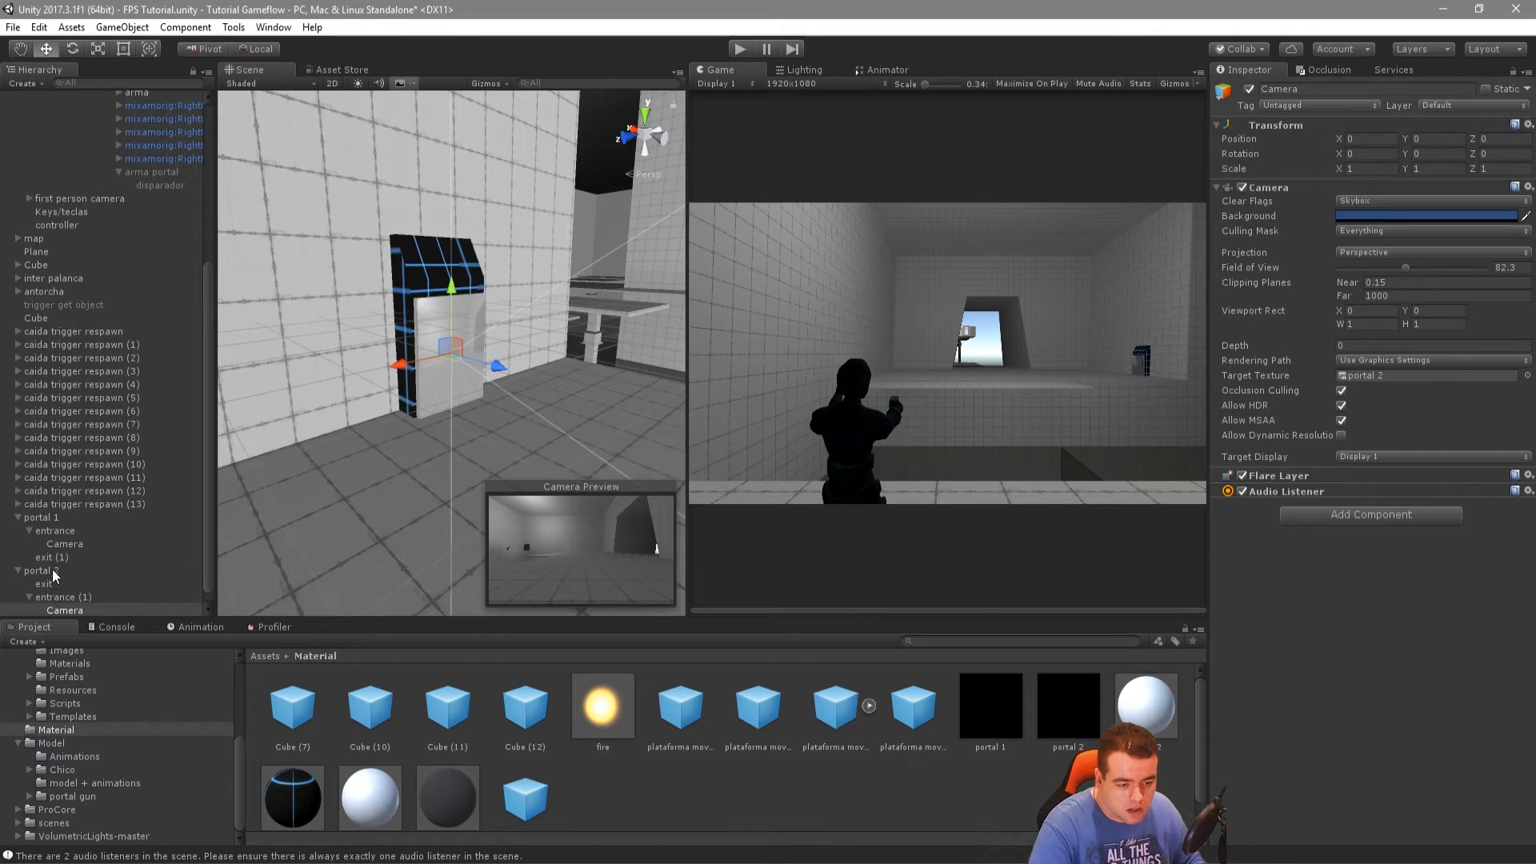
Apply the portal1 material to exit (1) of portal 1
click(52, 602)
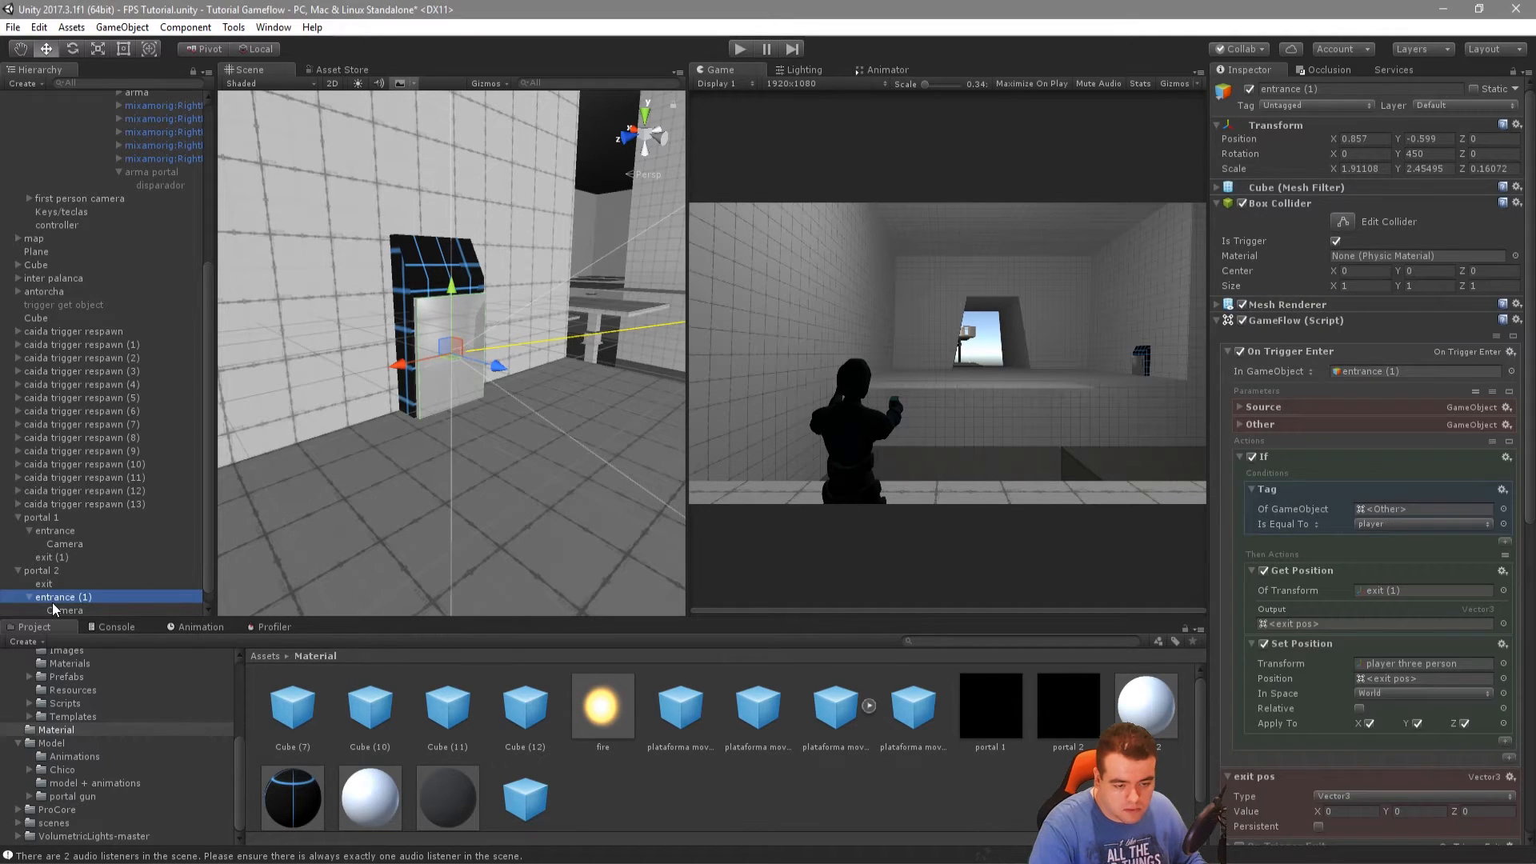
double_click(64, 552)
alt+drag(416, 480, 676, 448)
scroll(554, 344, up, 6)
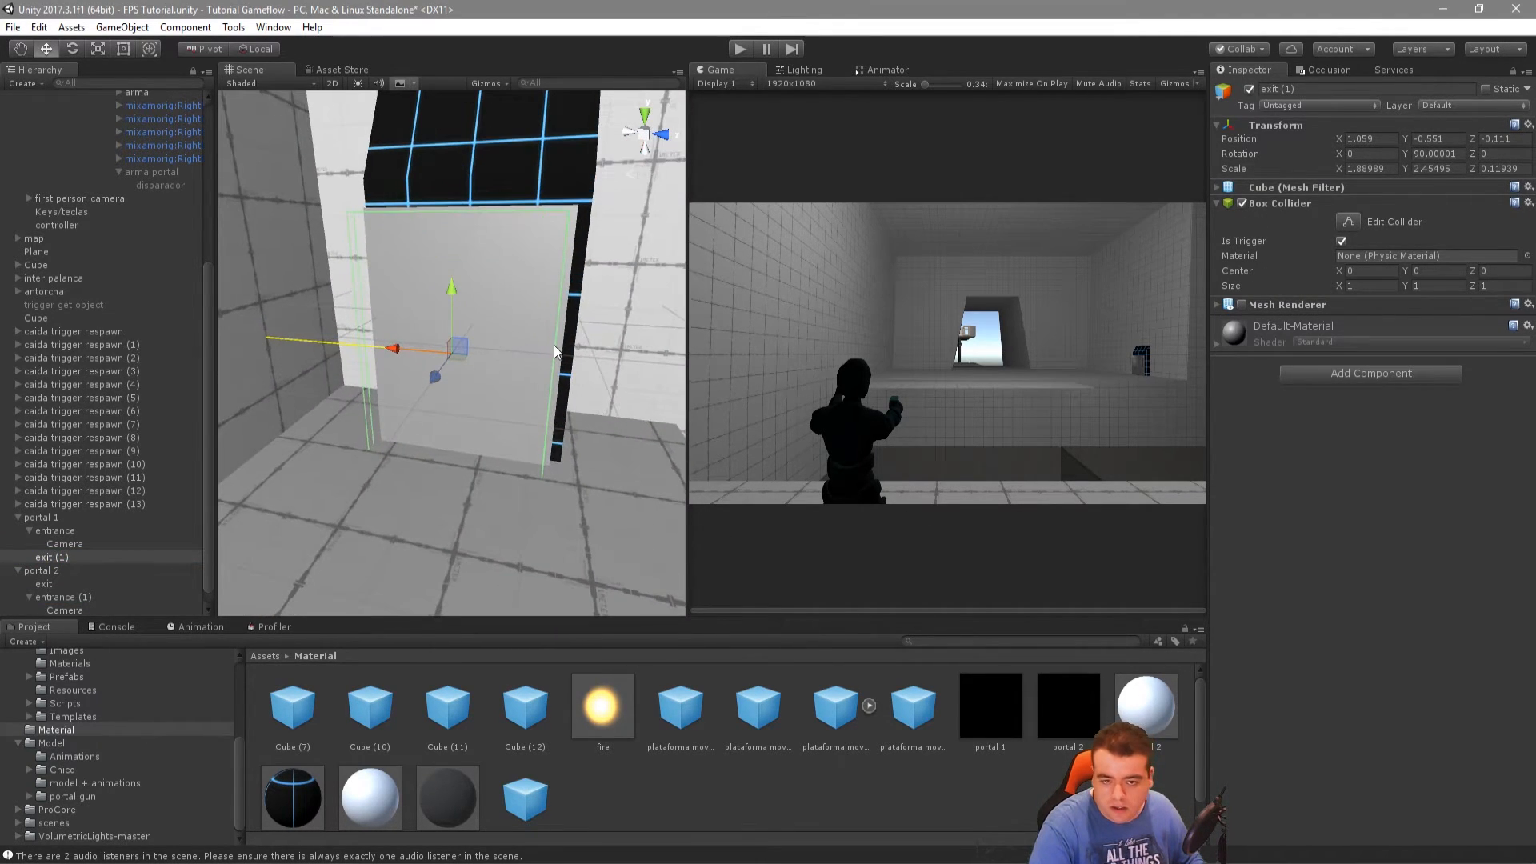
scroll(808, 810, down, 1)
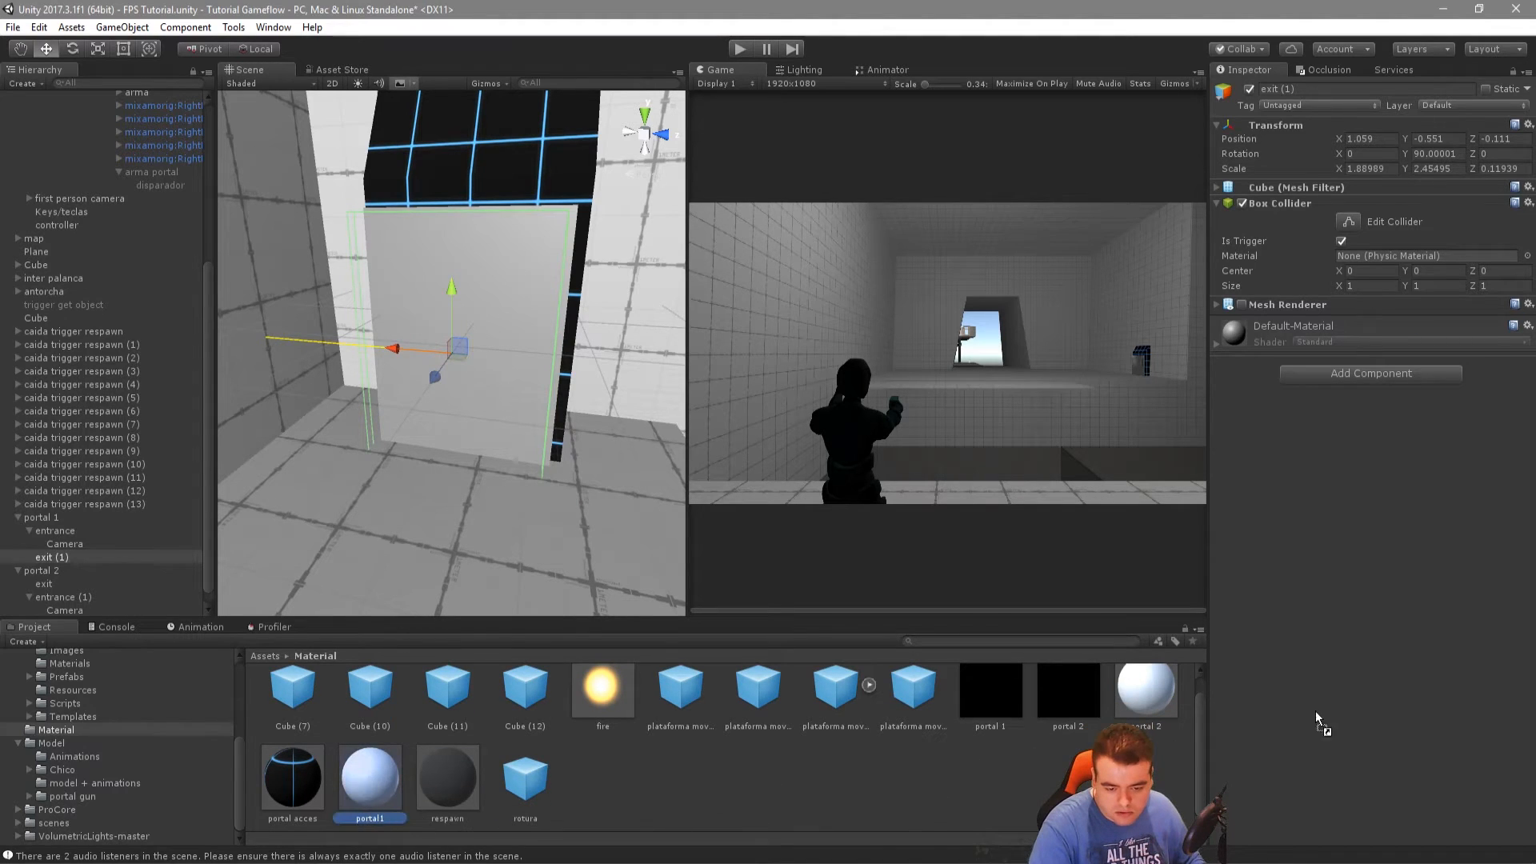
drag(370, 778, 1448, 587)
Assign the portal 1 render texture as the target texture of the camera under portal 2's entrance (1)
click(65, 611)
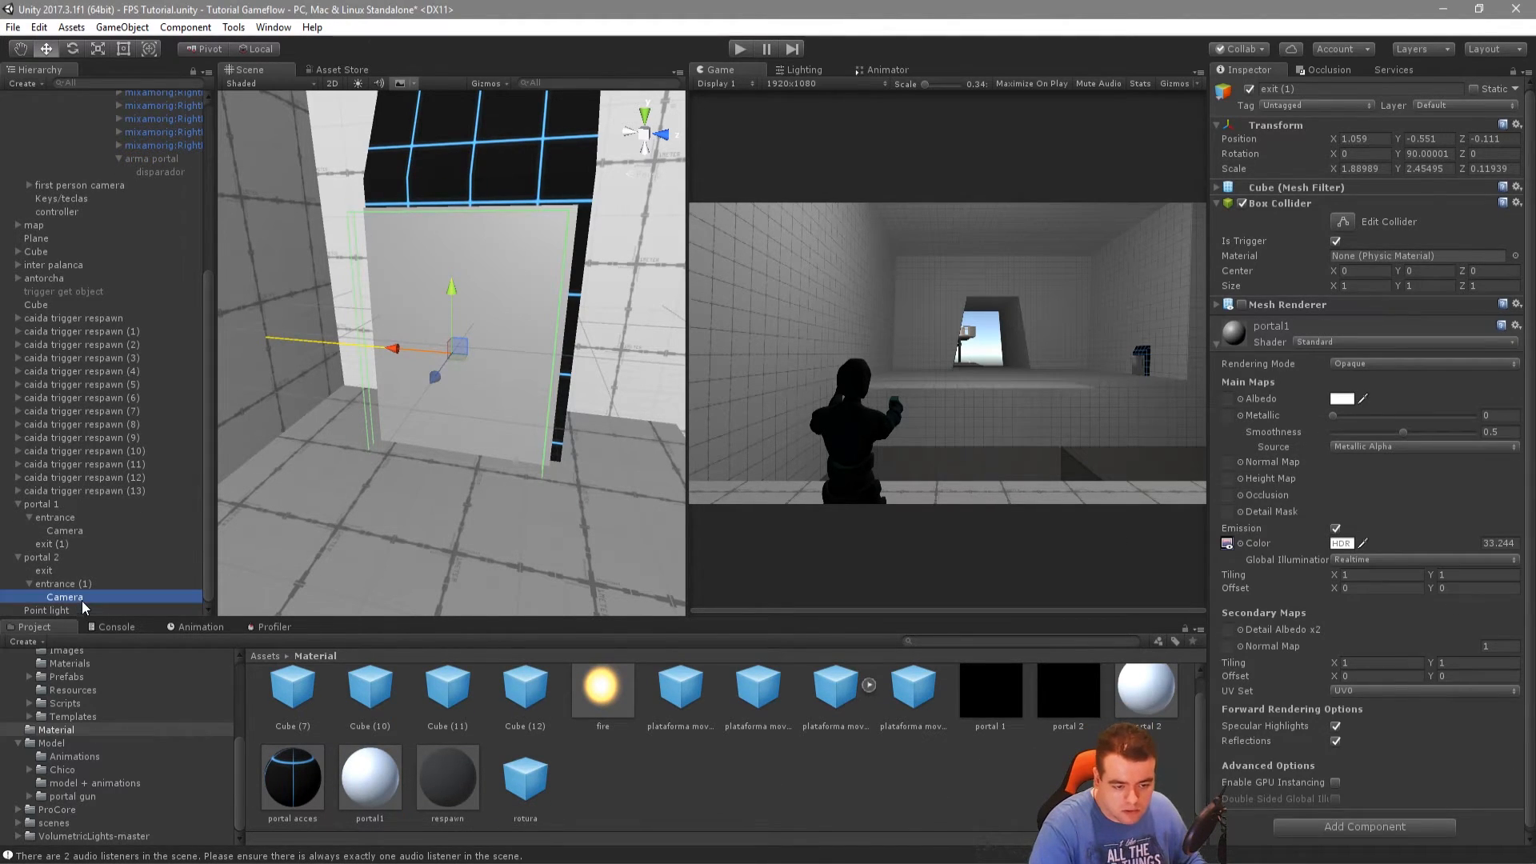
drag(1234, 539, 1412, 376)
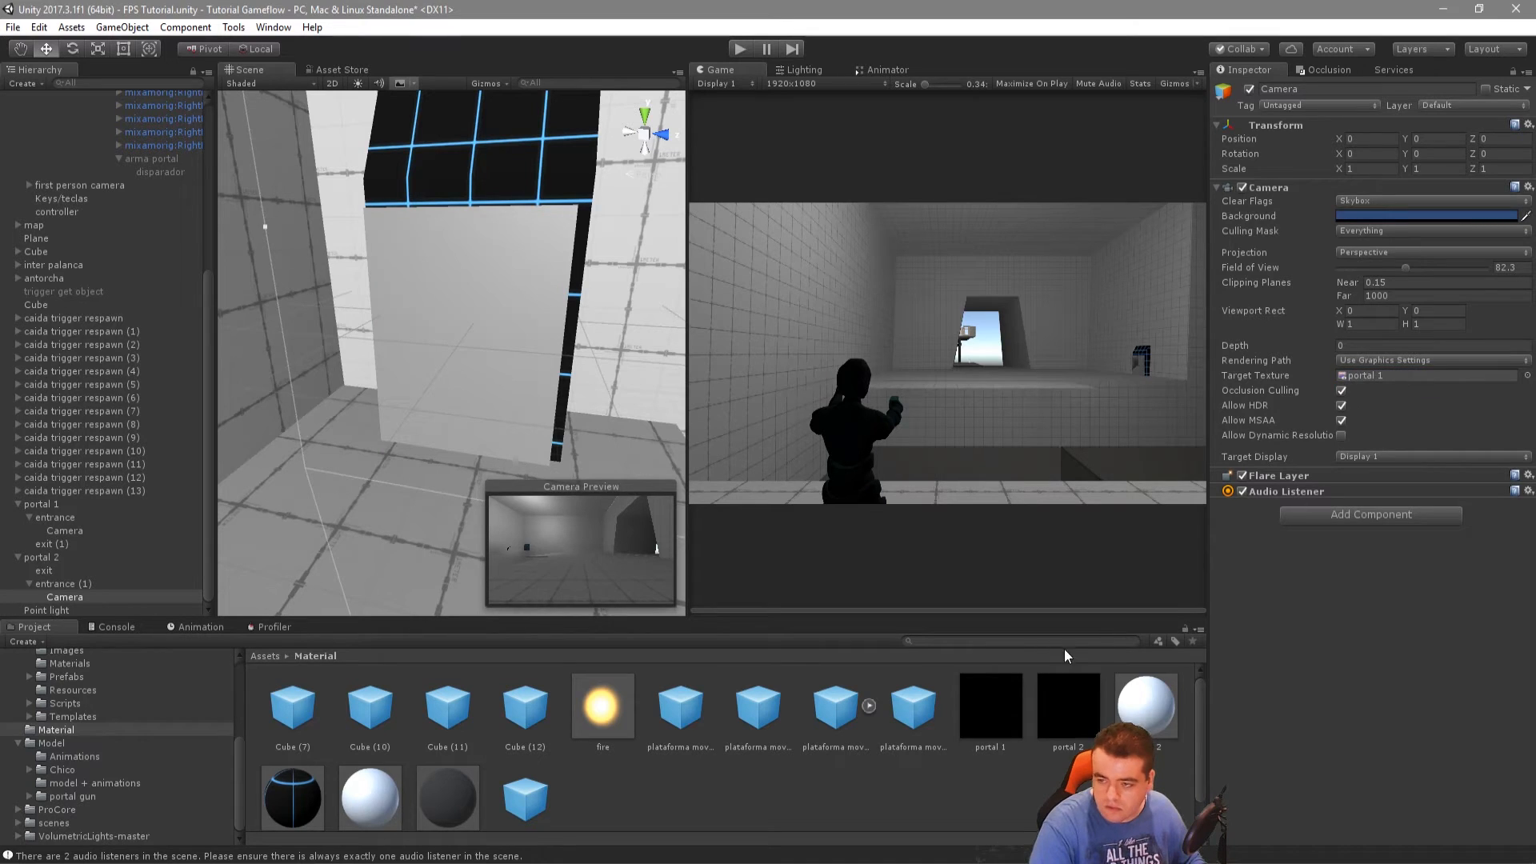
Apply the portal 2 material to the entrance of portal 1 in place of its default material
right_drag(500, 367, 491, 310)
key(s)
click(487, 312)
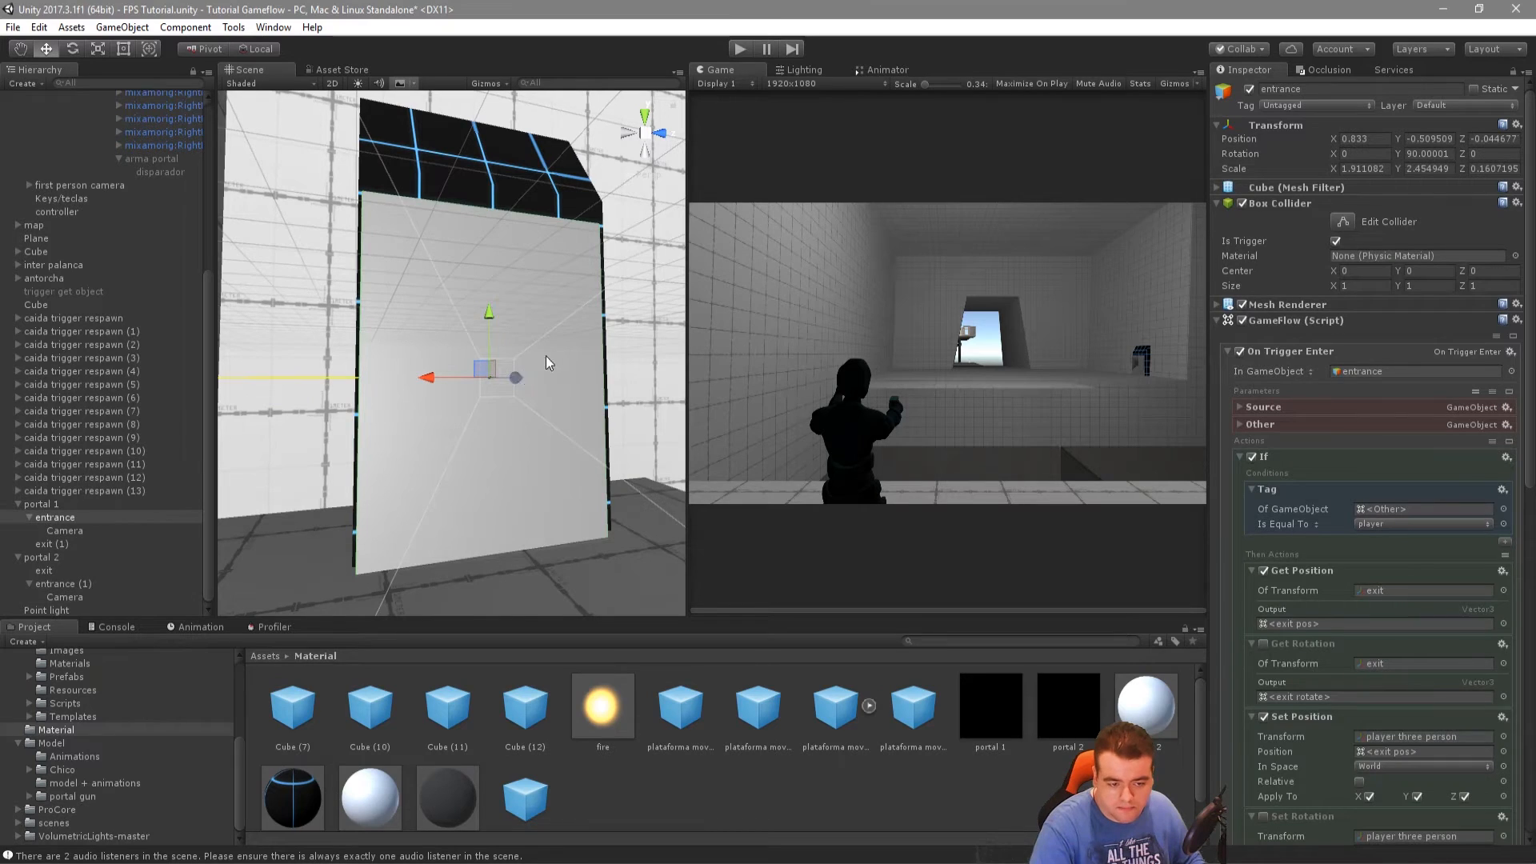
click(496, 496)
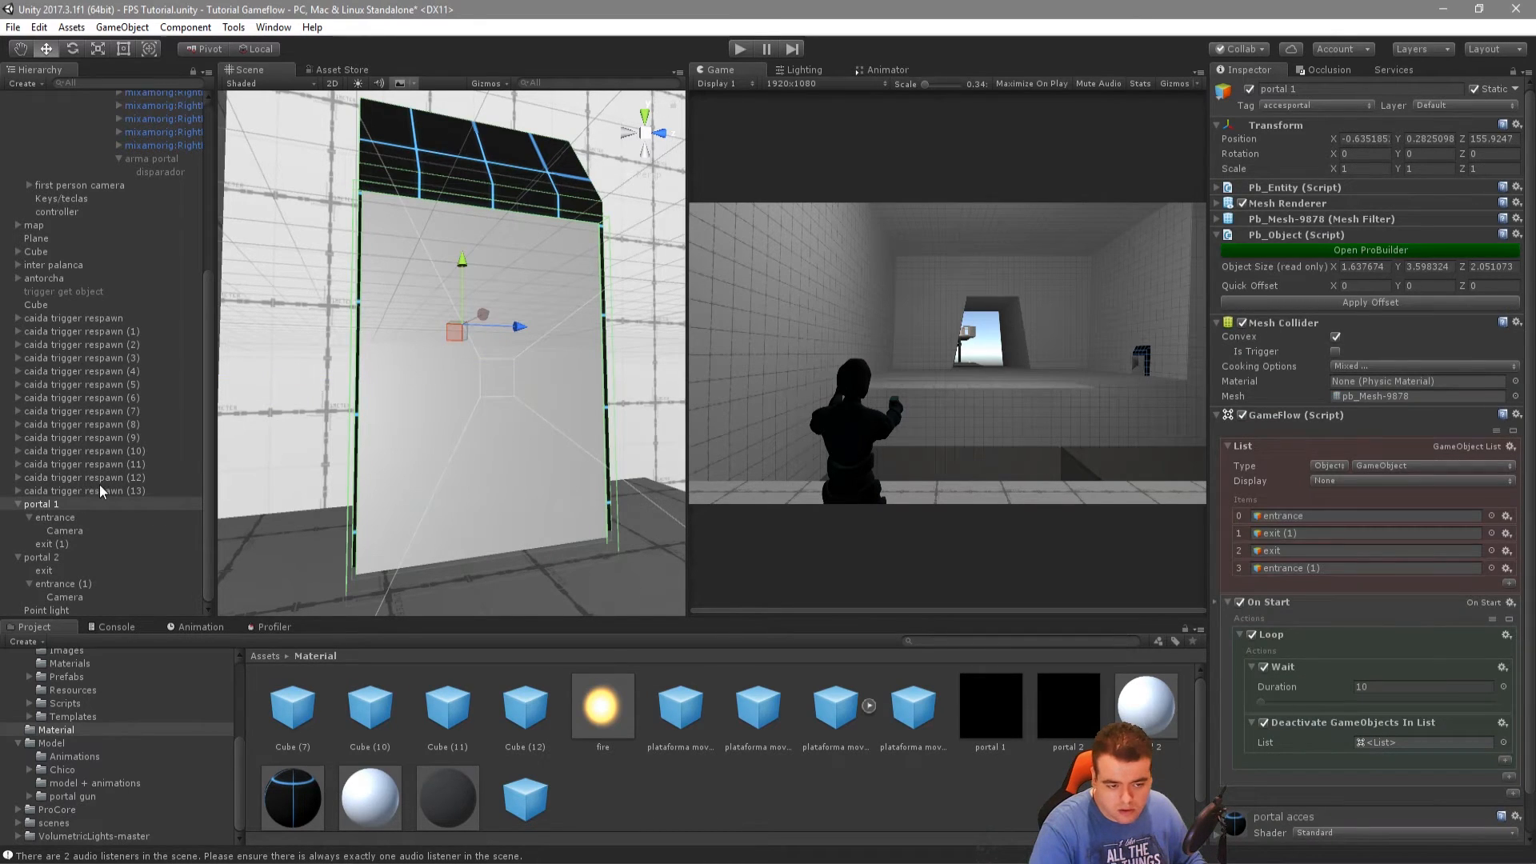
click(72, 517)
scroll(1312, 677, down, 10)
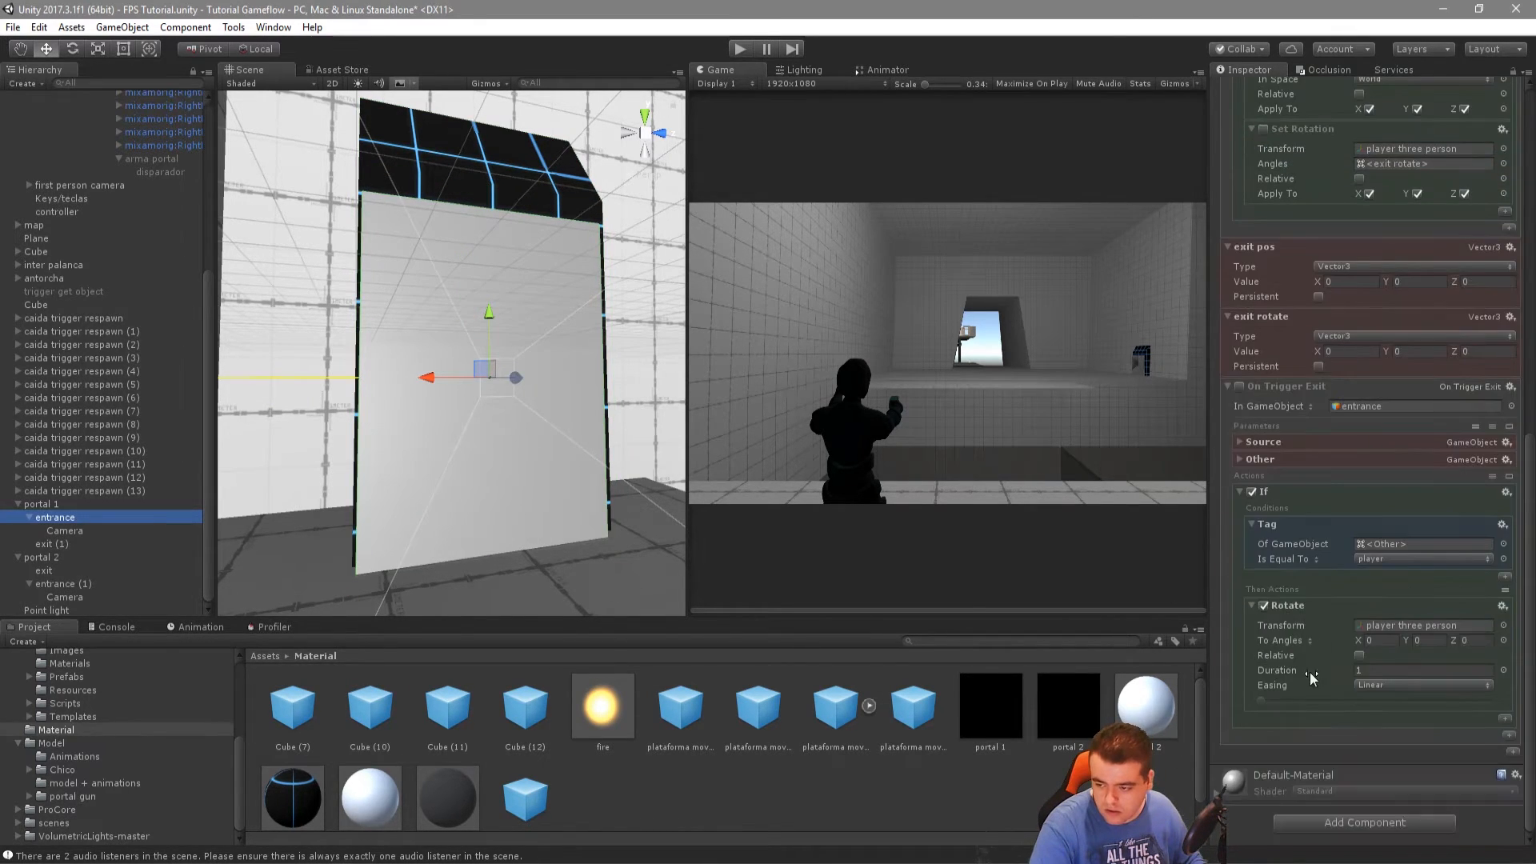
click(1256, 771)
scroll(1258, 771, down, 3)
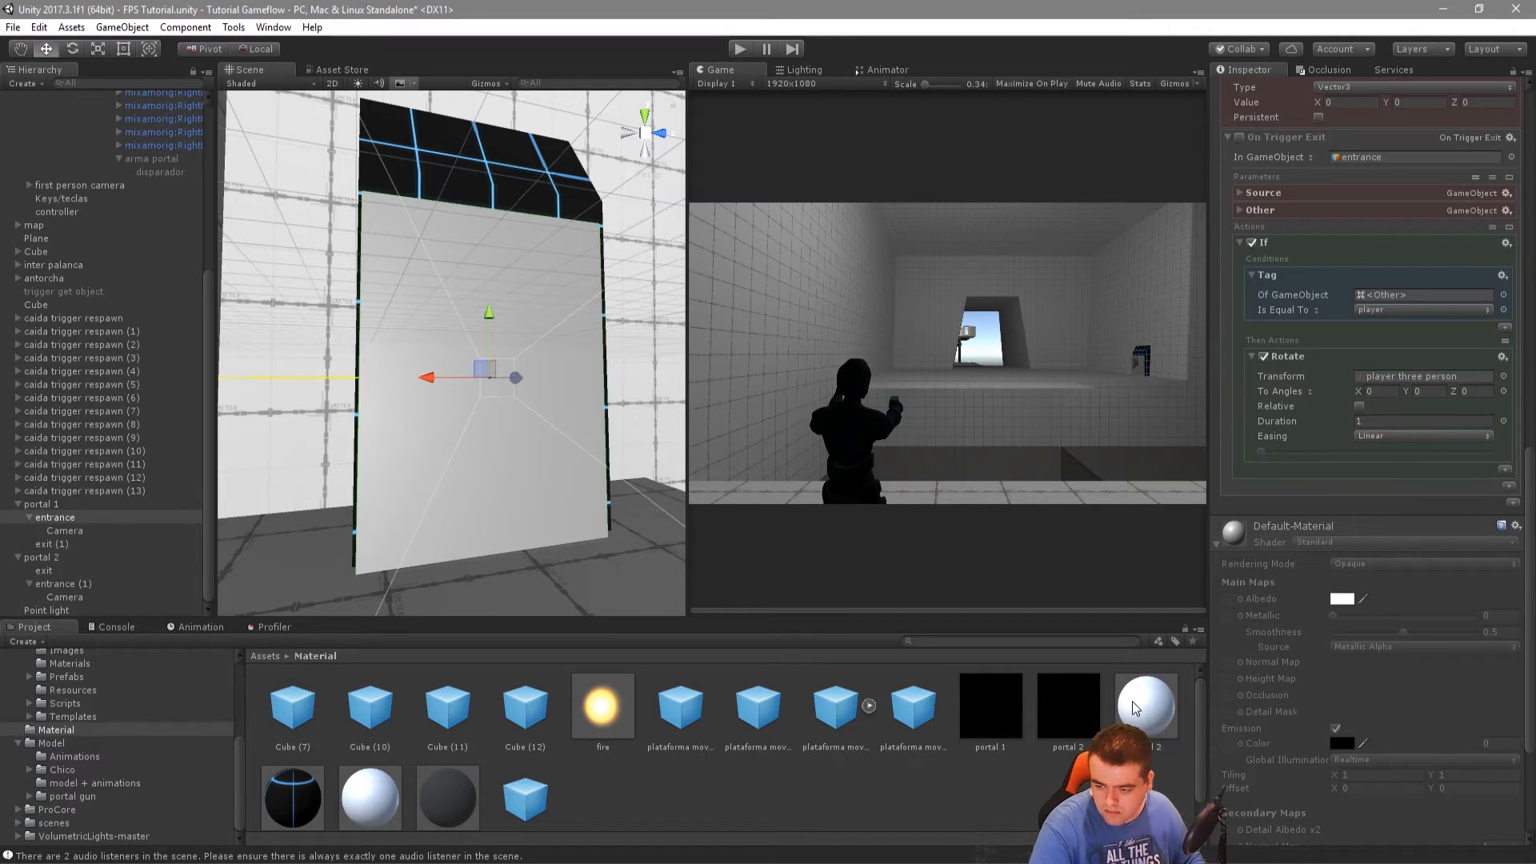
scroll(1315, 789, down, 4)
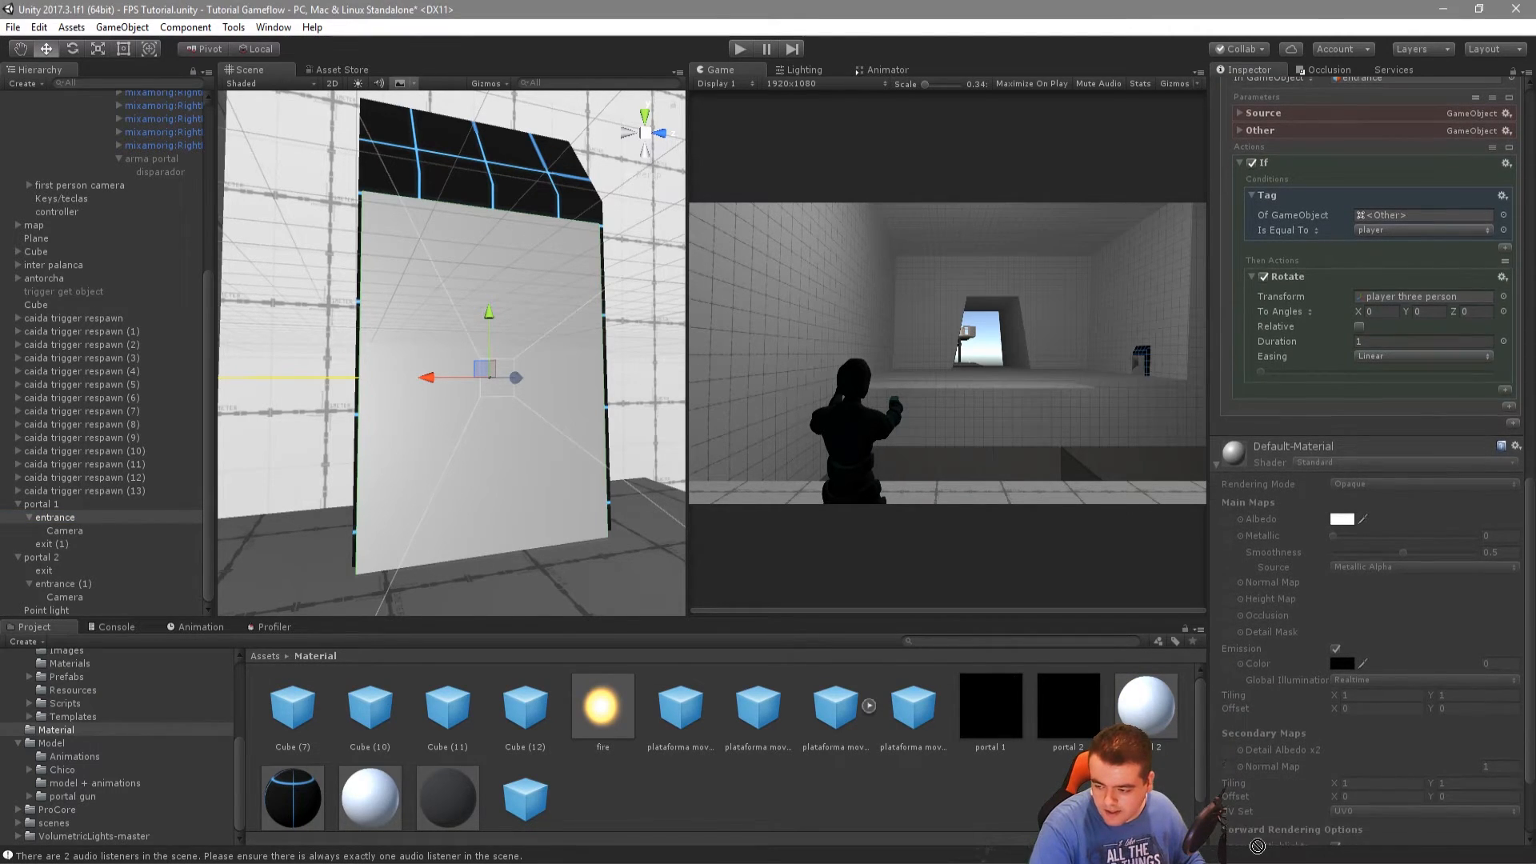
drag(1257, 843, 1268, 396)
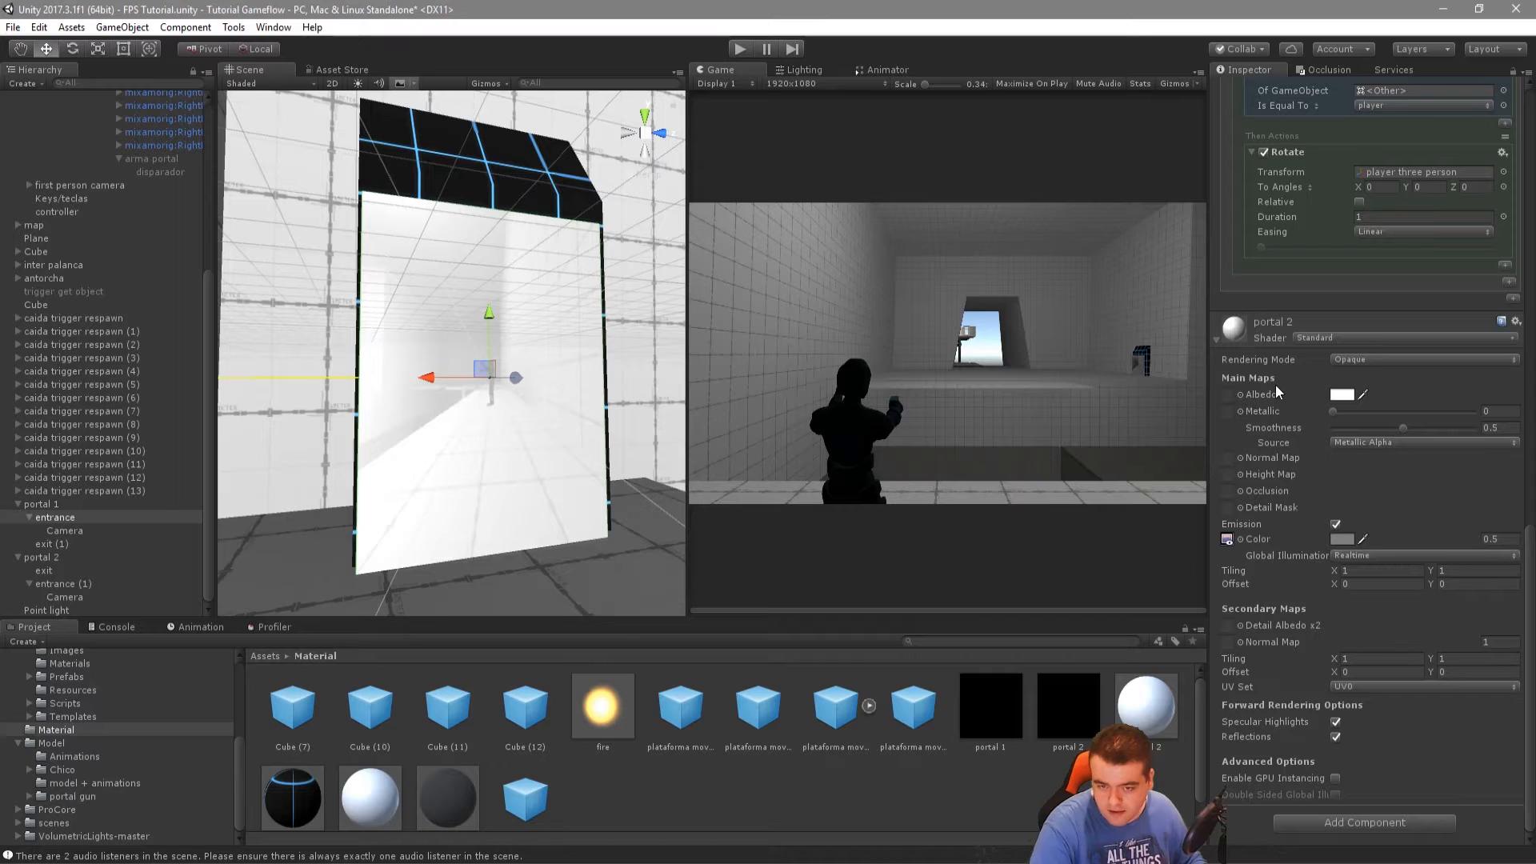
click(1247, 343)
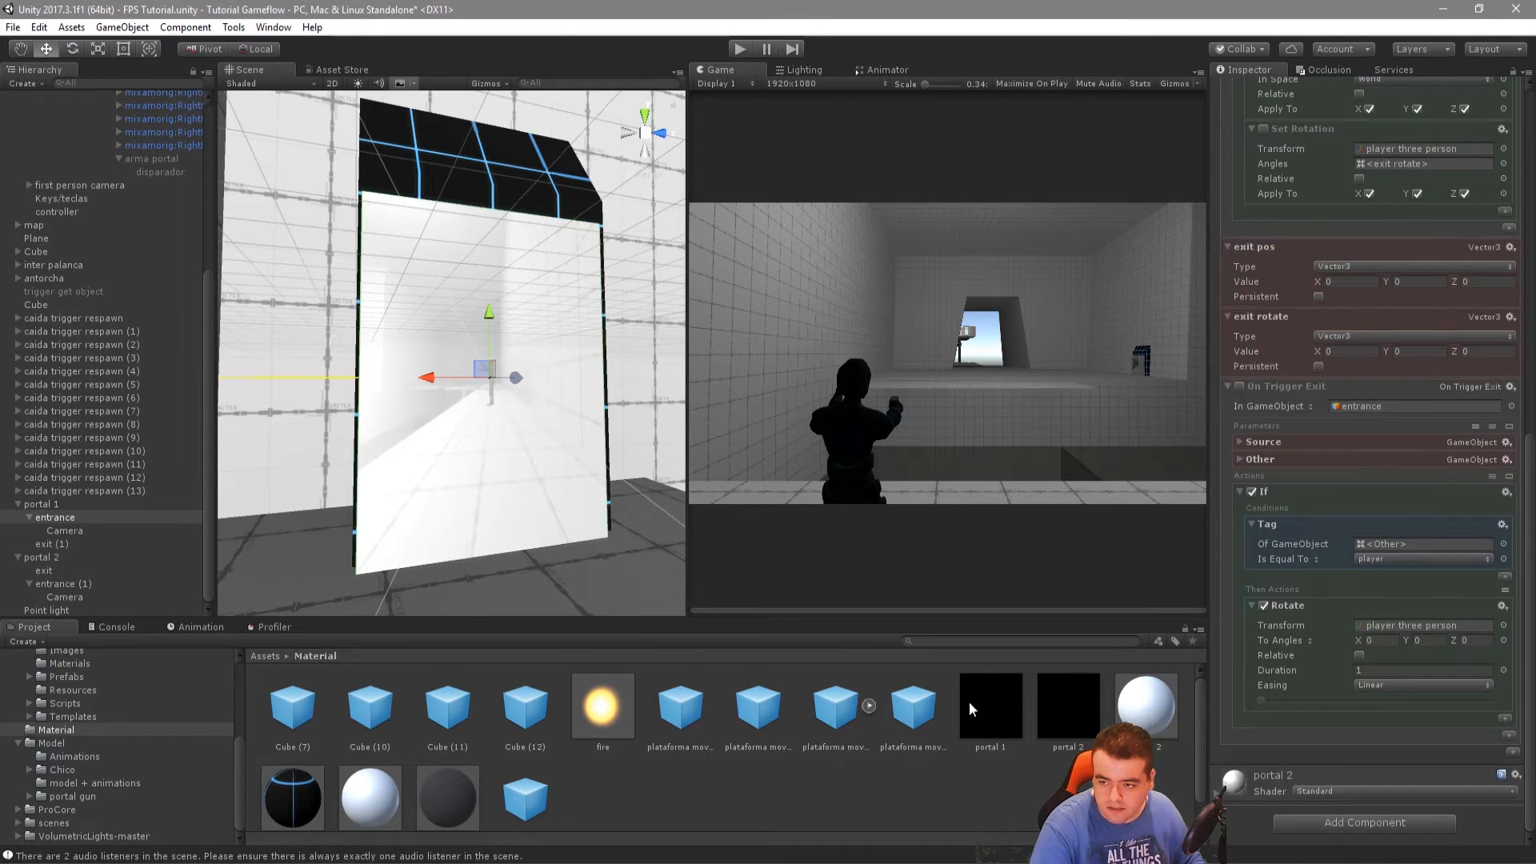
Assign the portal 2 render texture as the target texture of the camera under entrance (1)
click(63, 596)
double_click(63, 597)
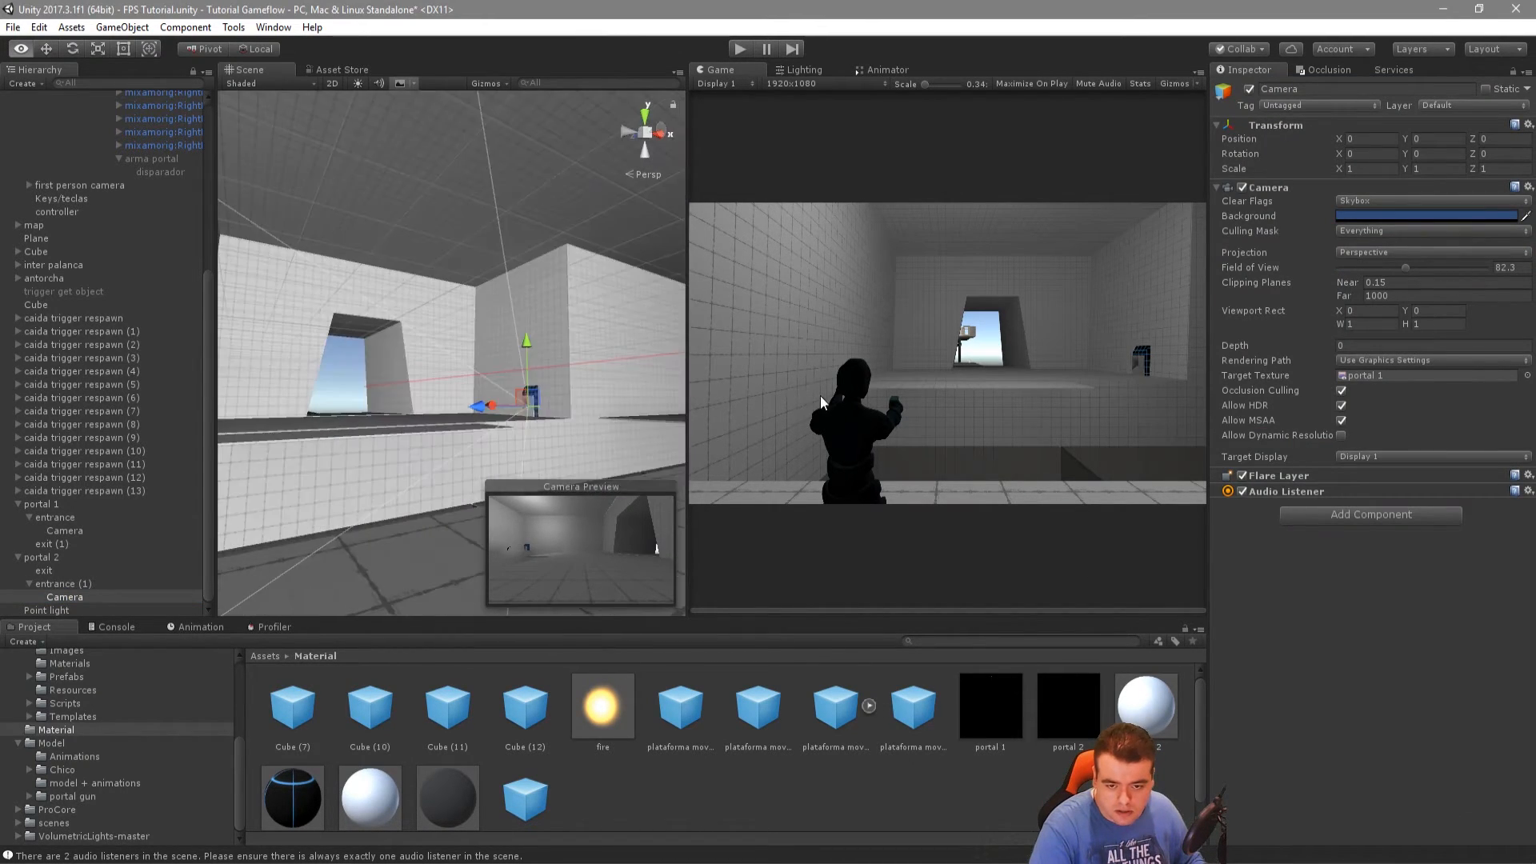
drag(1123, 696, 1387, 386)
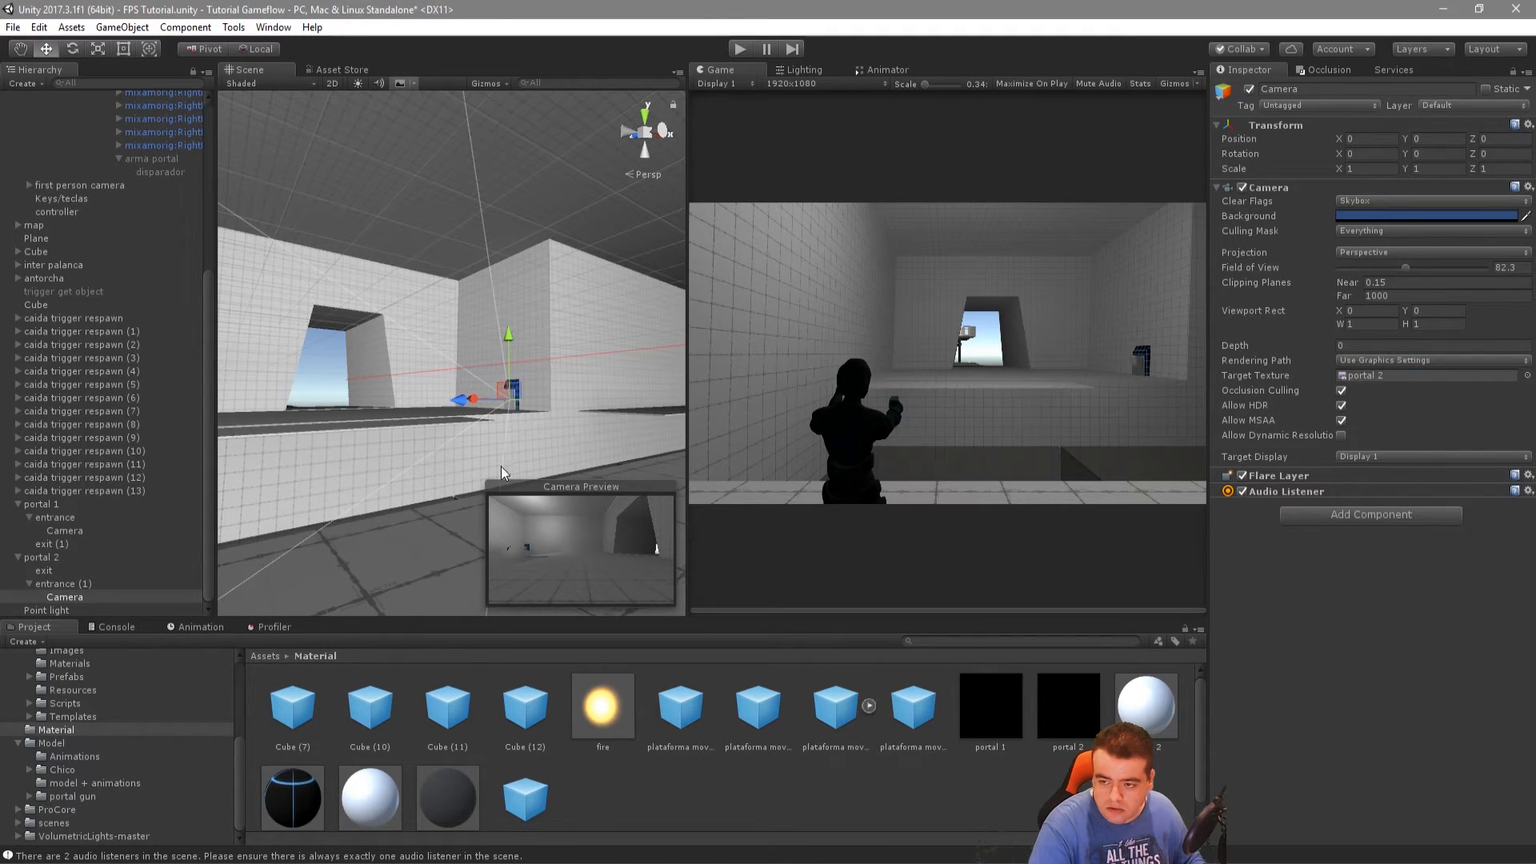
alt+drag(501, 472, 437, 344)
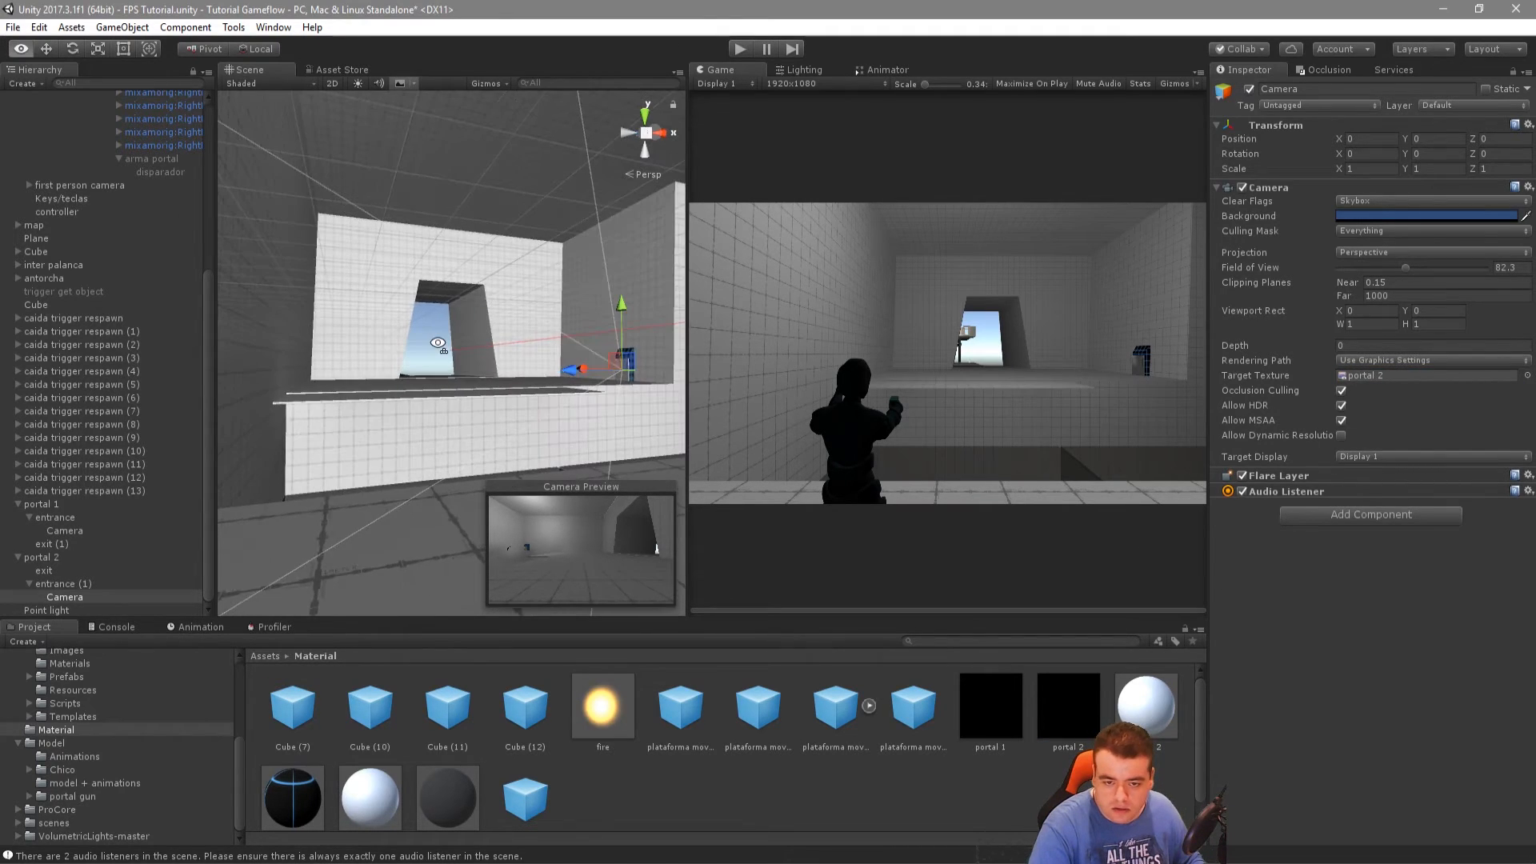
Assign the portal 1 render texture as the target texture of the camera under portal 1's entrance and focus on that camera
click(64, 530)
drag(983, 724, 1397, 385)
key(f)
right_drag(569, 360, 421, 352)
right_drag(471, 293, 469, 443)
Set the albedo colour of the portal 2 material to black
click(467, 444)
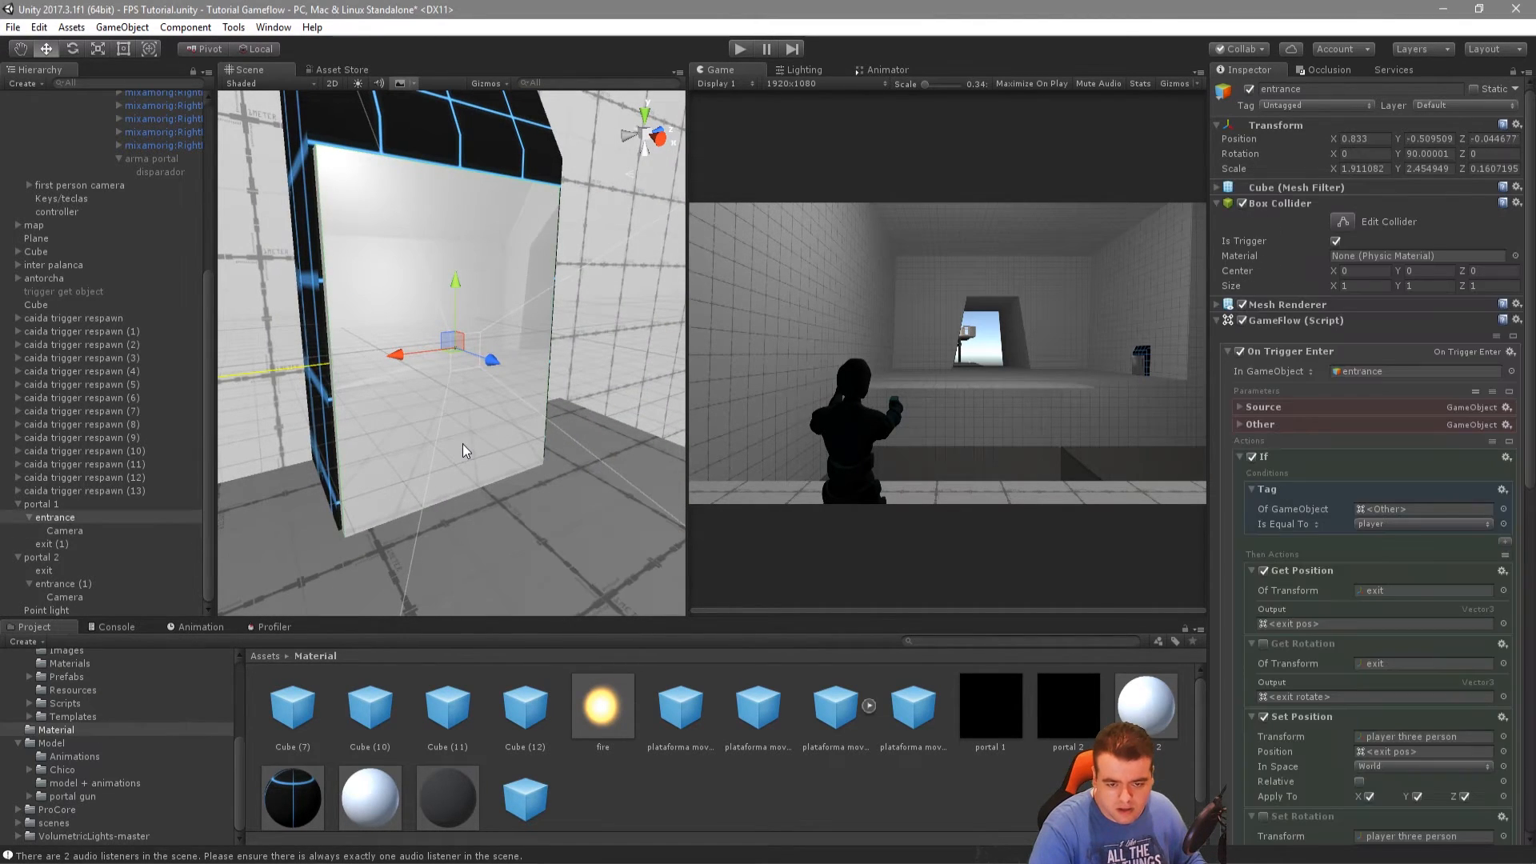
scroll(1368, 480, down, 5)
click(1145, 703)
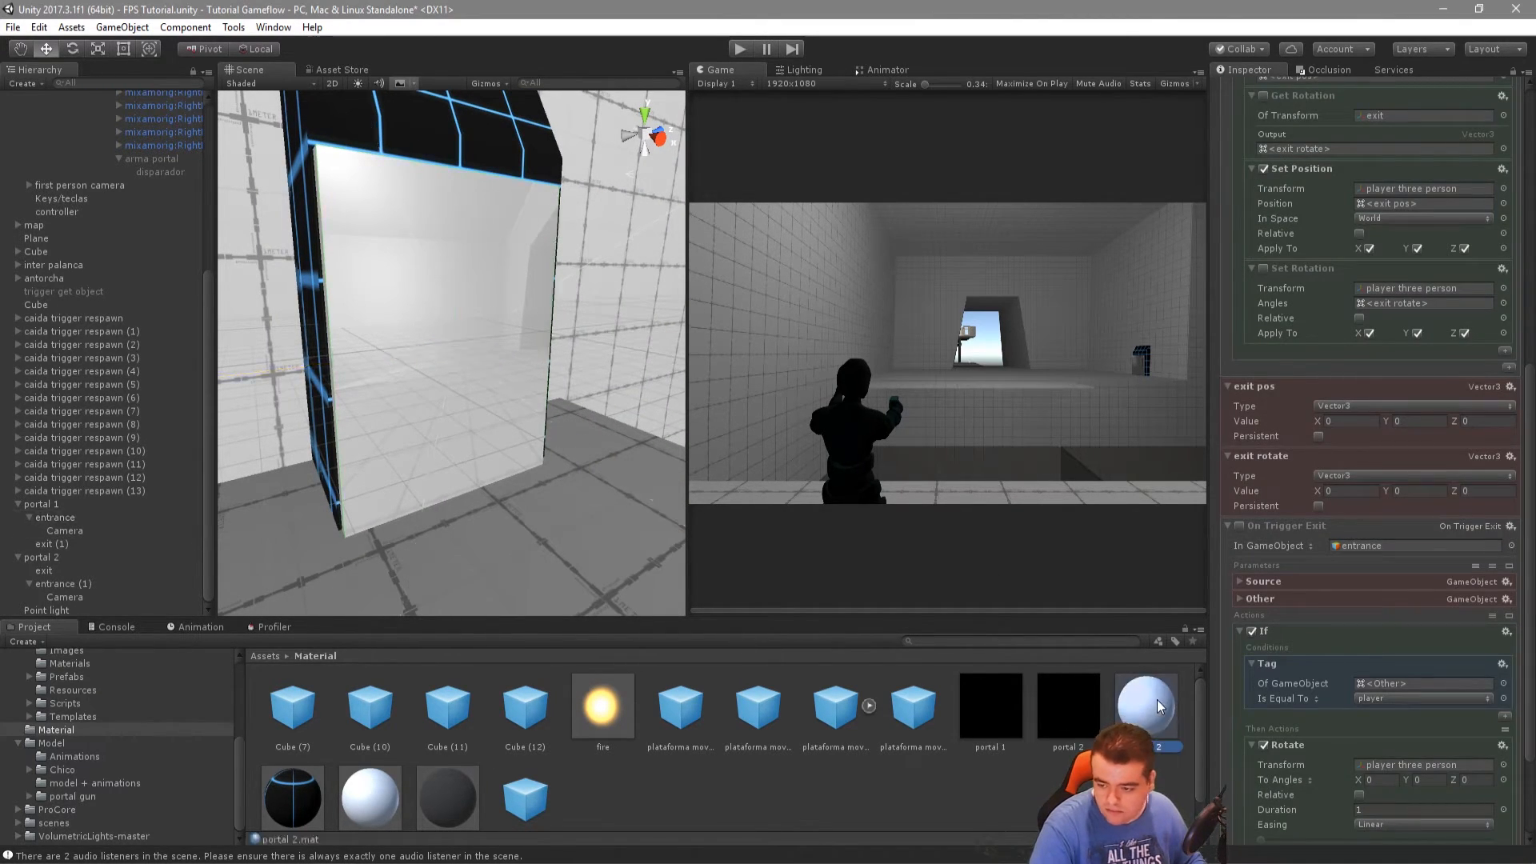
click(1347, 159)
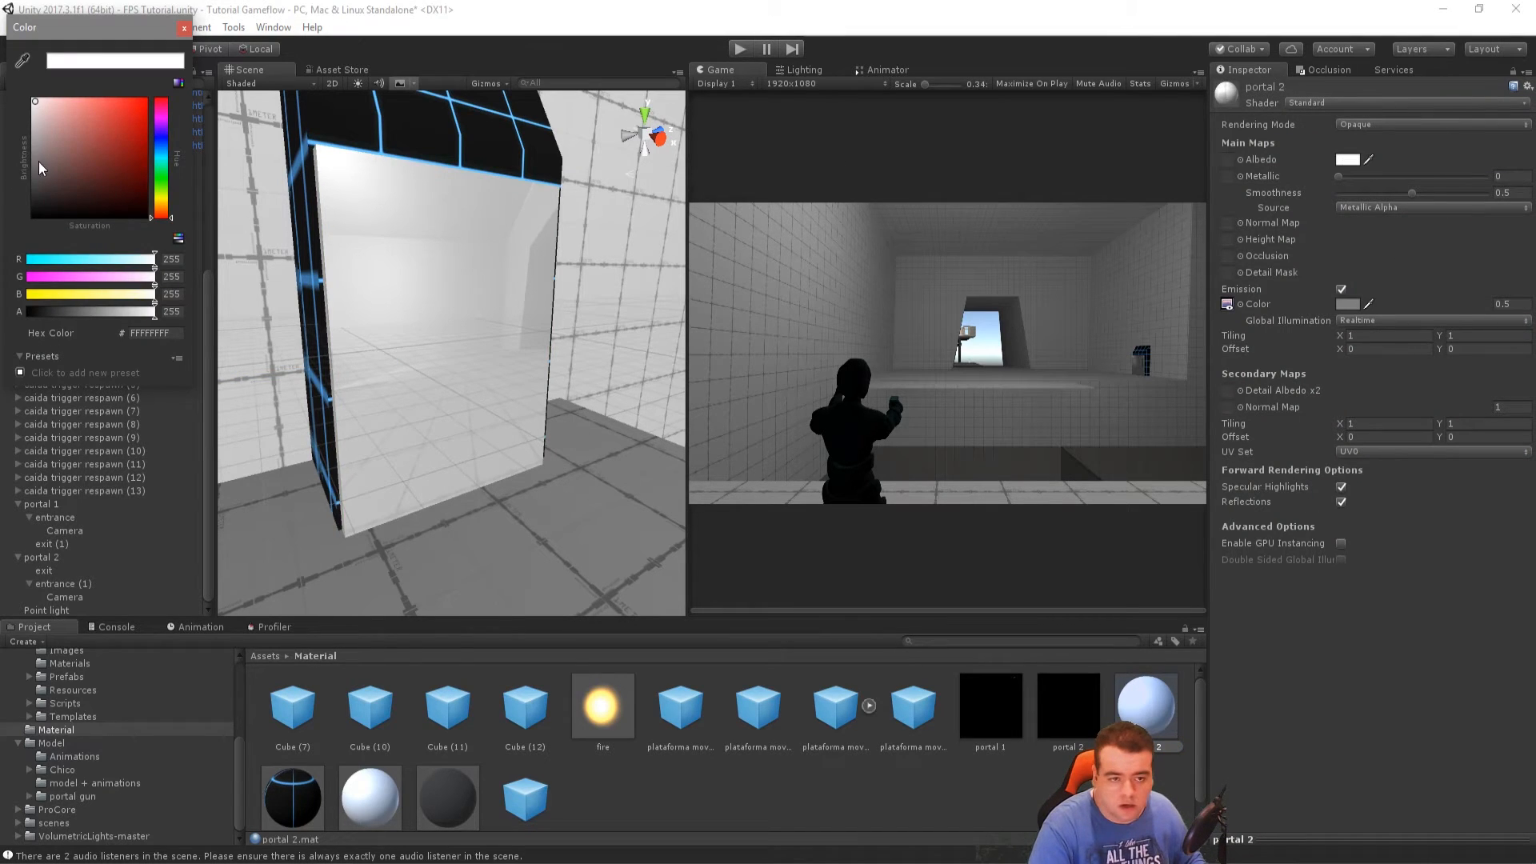
drag(48, 192, 2, 254)
click(184, 26)
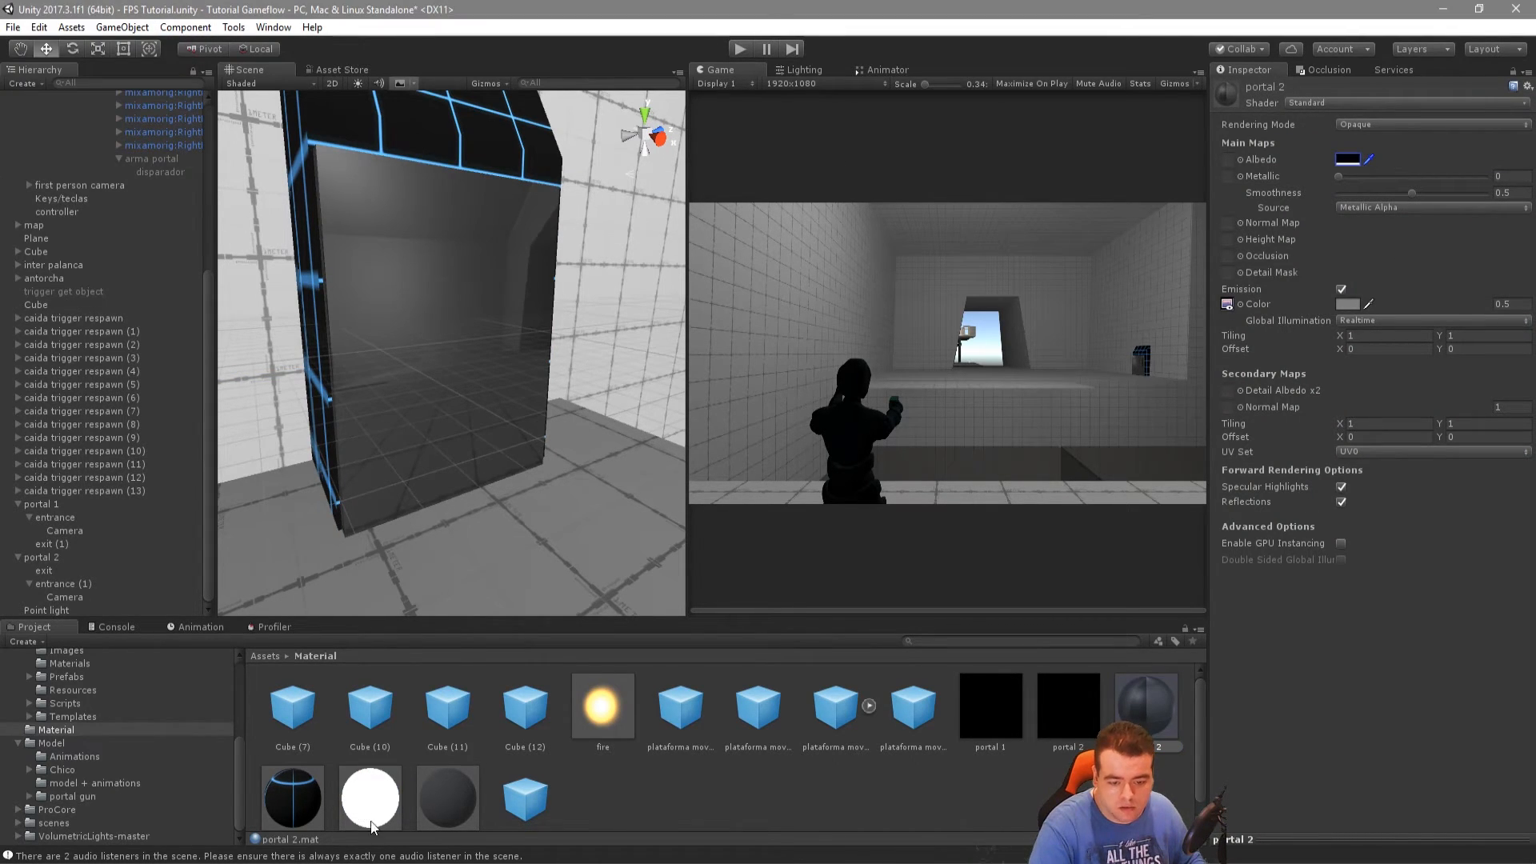
Set the albedo colour of the portal1 material to black
click(370, 796)
click(1347, 159)
drag(64, 176, 2, 300)
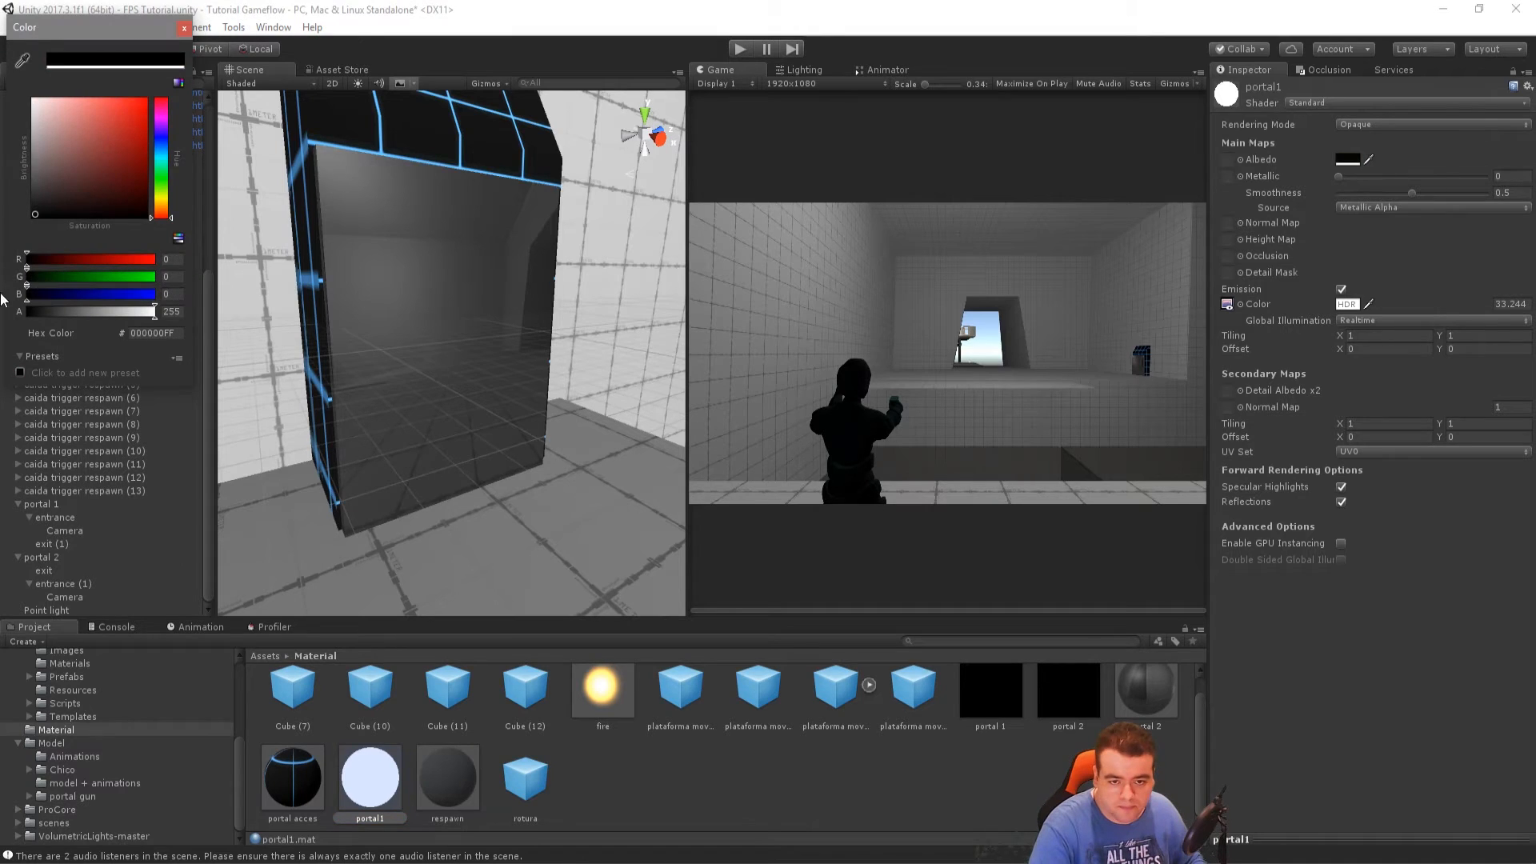
click(188, 28)
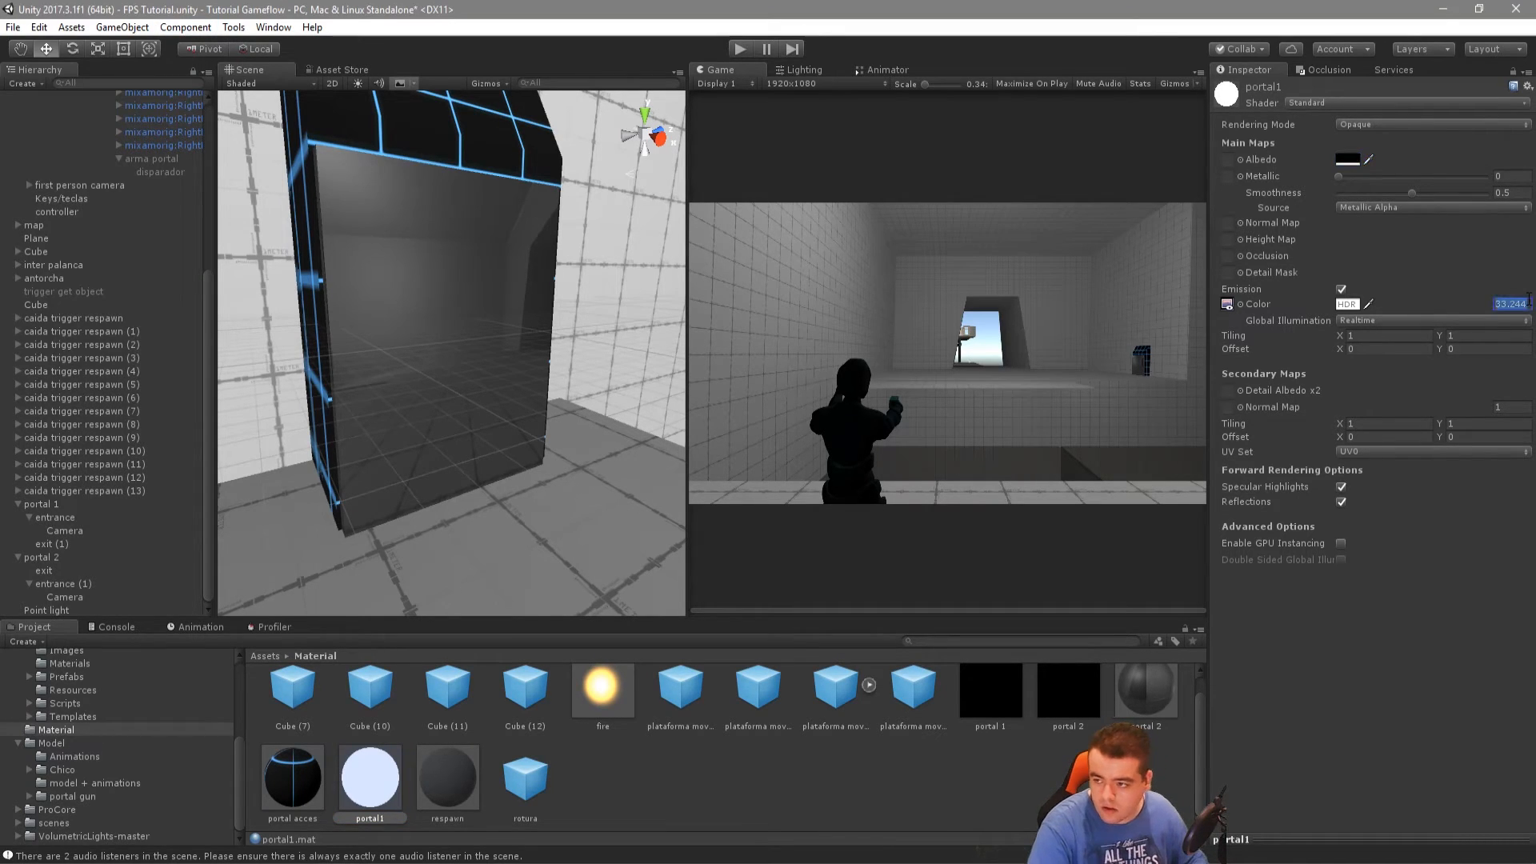
Set the emission brightness of both the portal 2 and portal1 materials to 1
click(1168, 702)
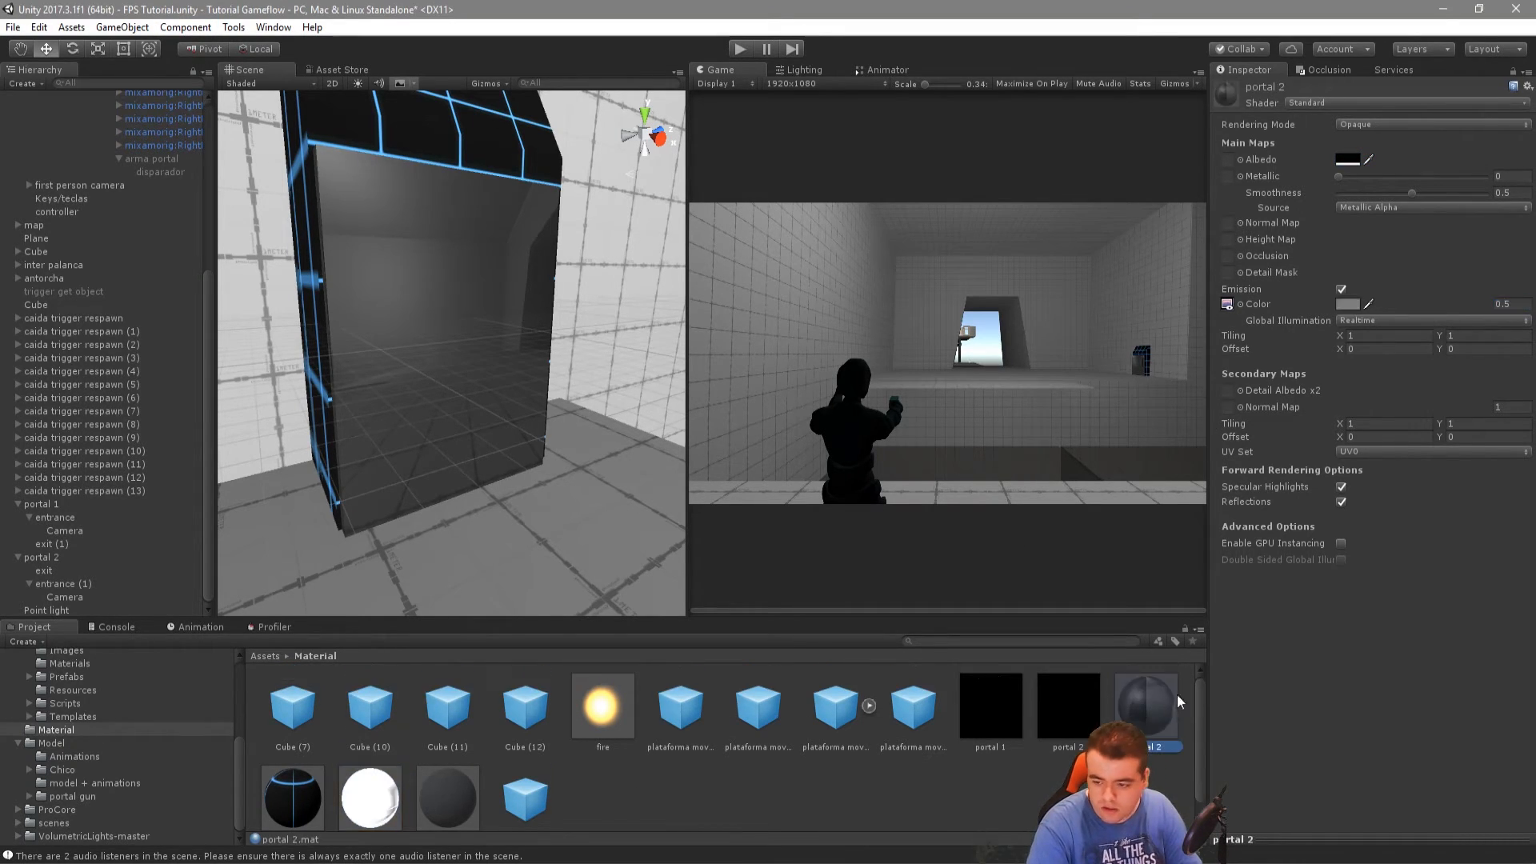
text(5)
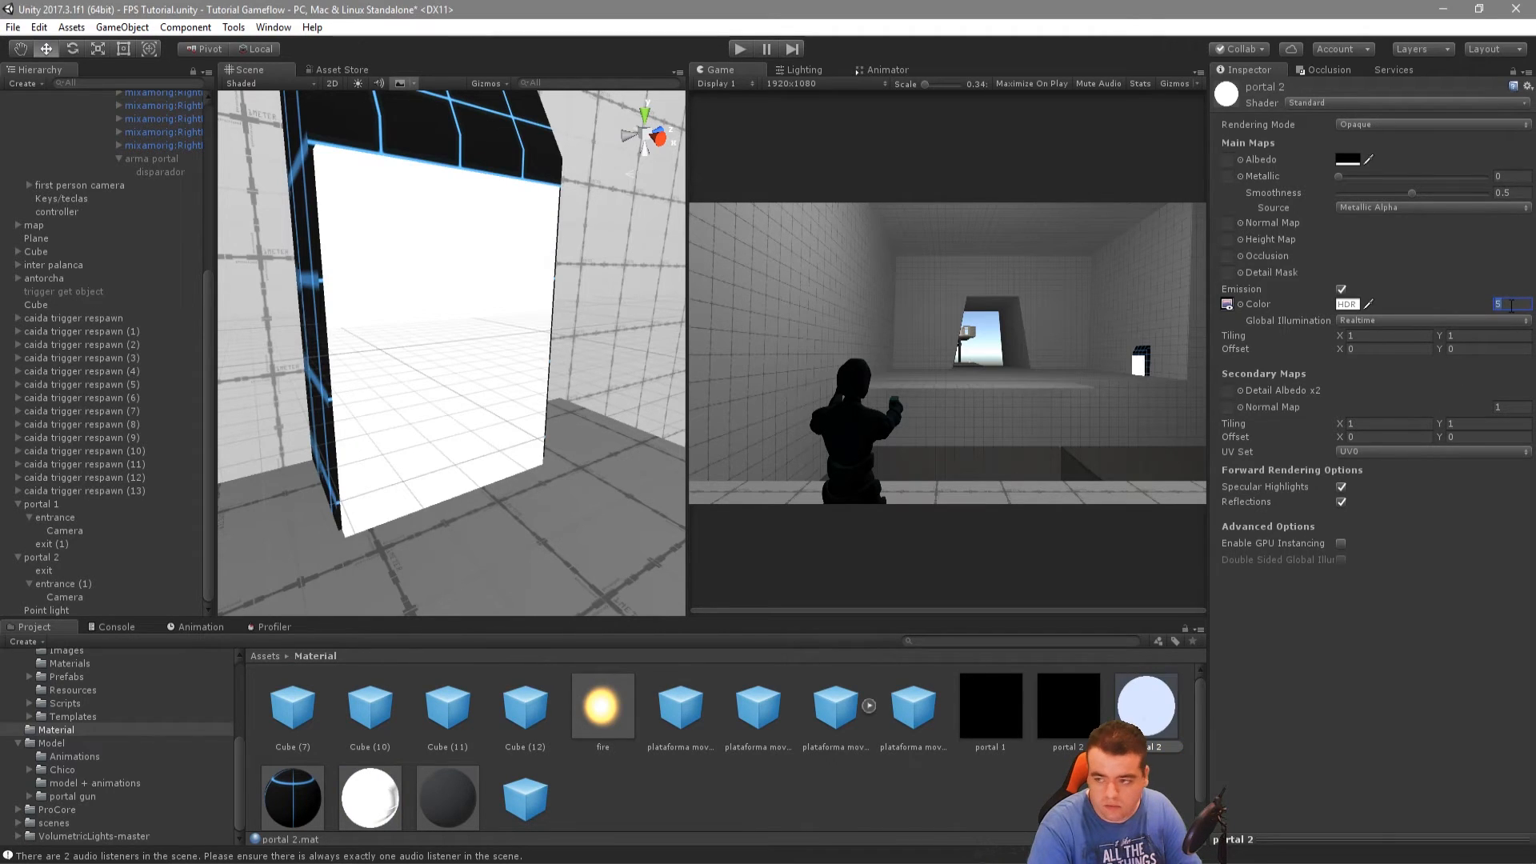
text(1)
click(392, 792)
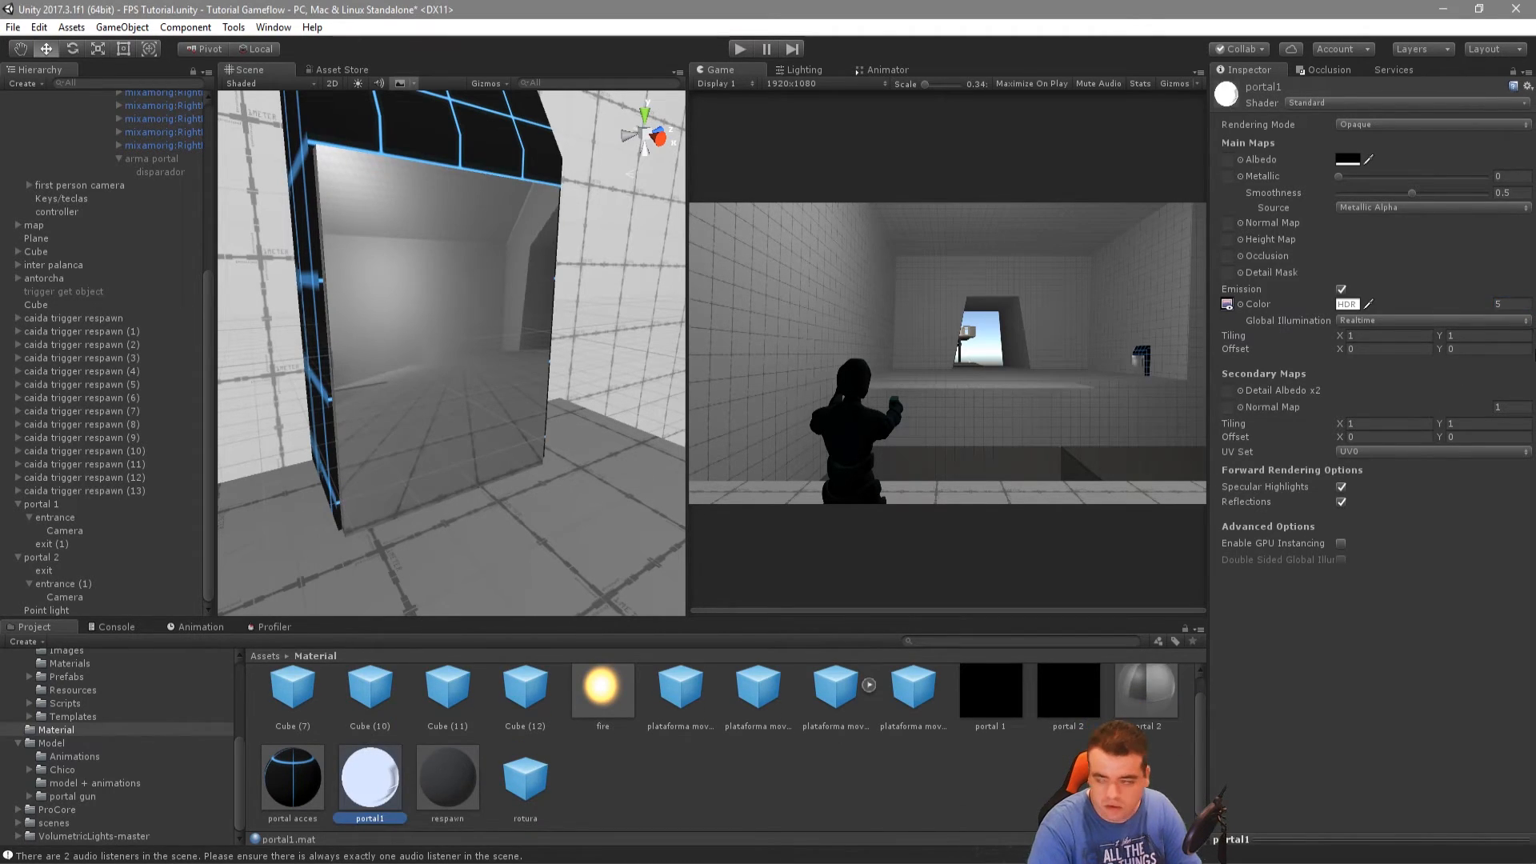
Examine how the camera images appear on the portal surfaces from around the scene
alt+drag(543, 445, 397, 429)
right_drag(397, 430, 396, 456)
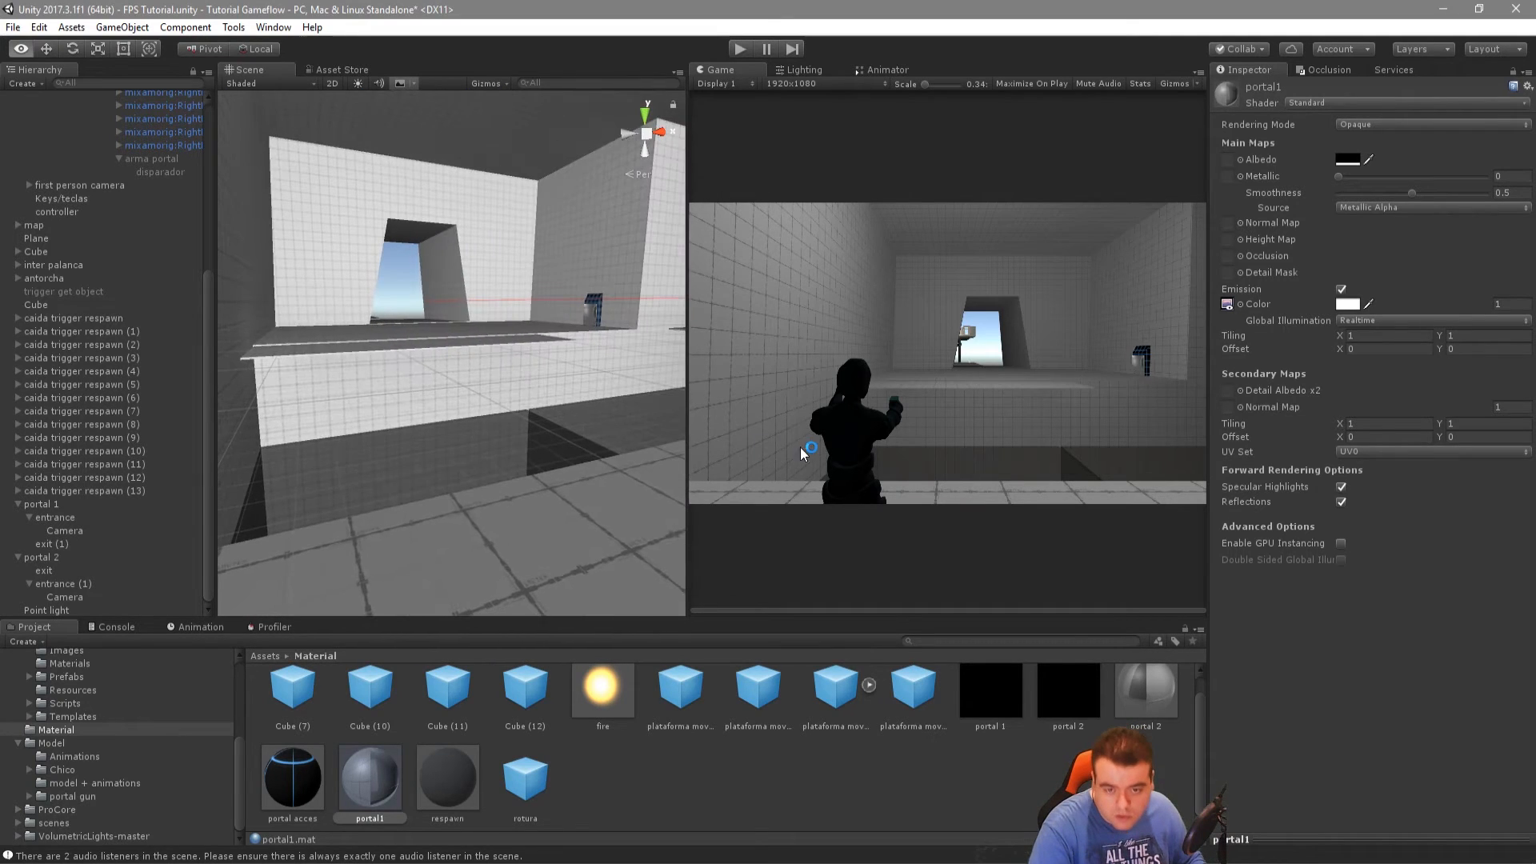
alt+drag(475, 522, 570, 457)
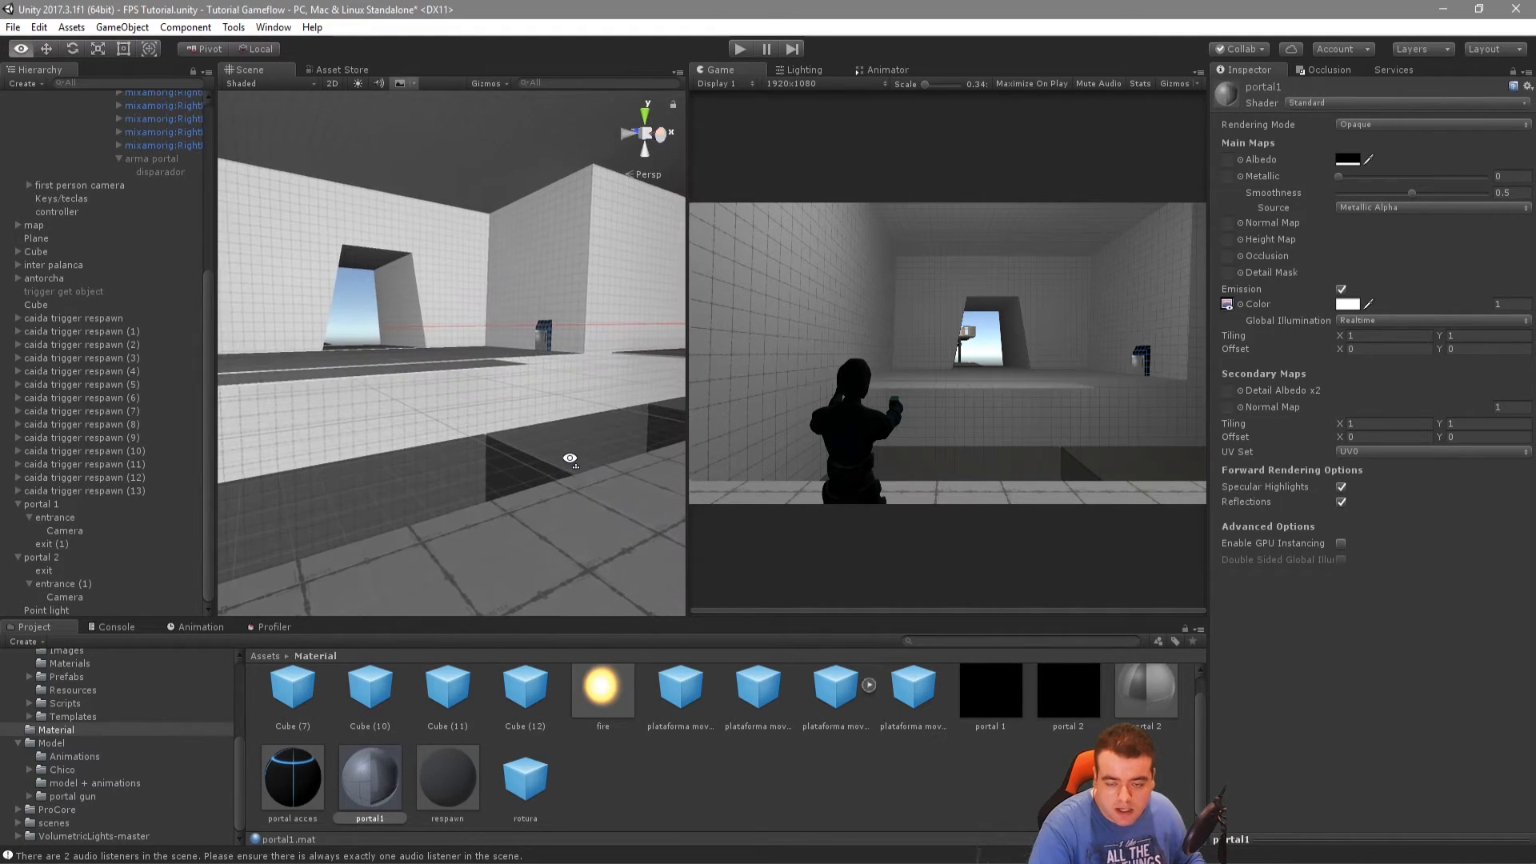
alt+drag(516, 344, 333, 397)
alt+drag(564, 473, 393, 462)
alt+drag(568, 522, 473, 461)
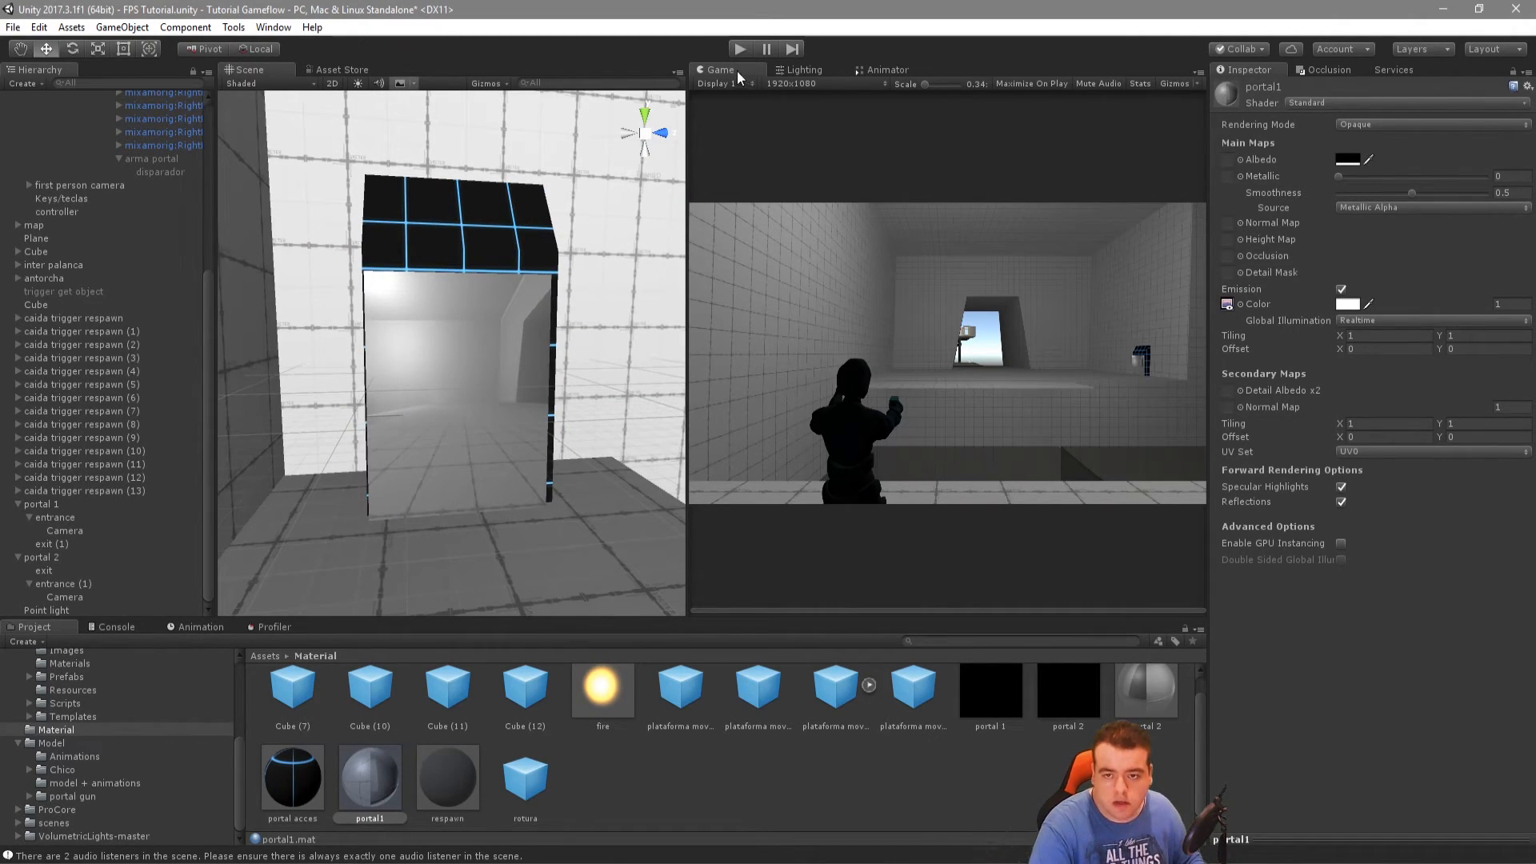
Deactivate entrance and exit (1) under portal 1 together with exit and entrance (1) under portal 2
click(27, 584)
click(52, 600)
ctrl+click(49, 582)
ctrl+click(65, 544)
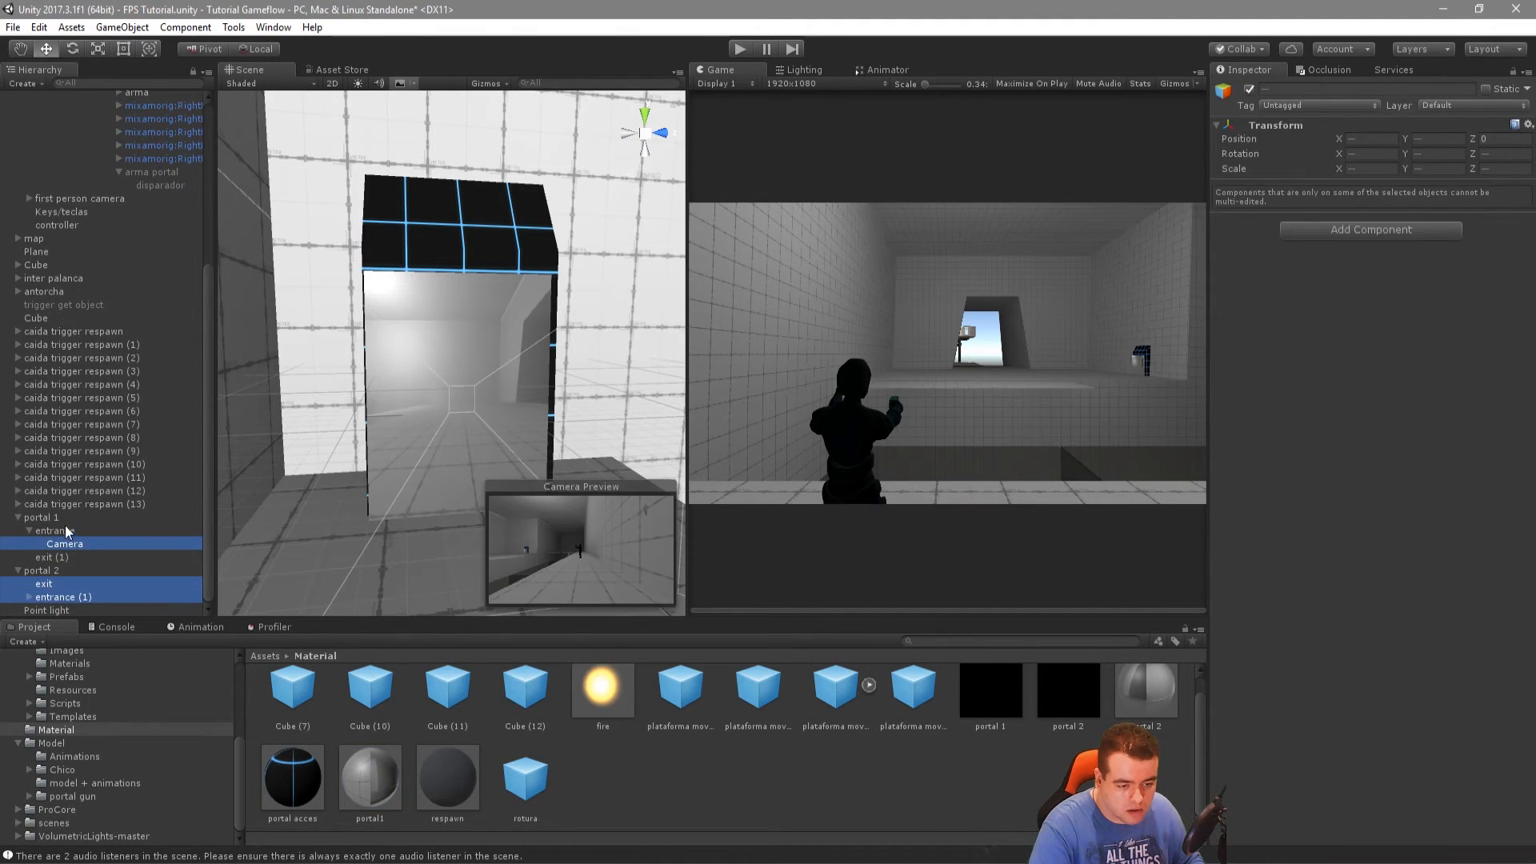
ctrl+click(56, 542)
click(30, 530)
ctrl+click(55, 545)
ctrl+click(47, 559)
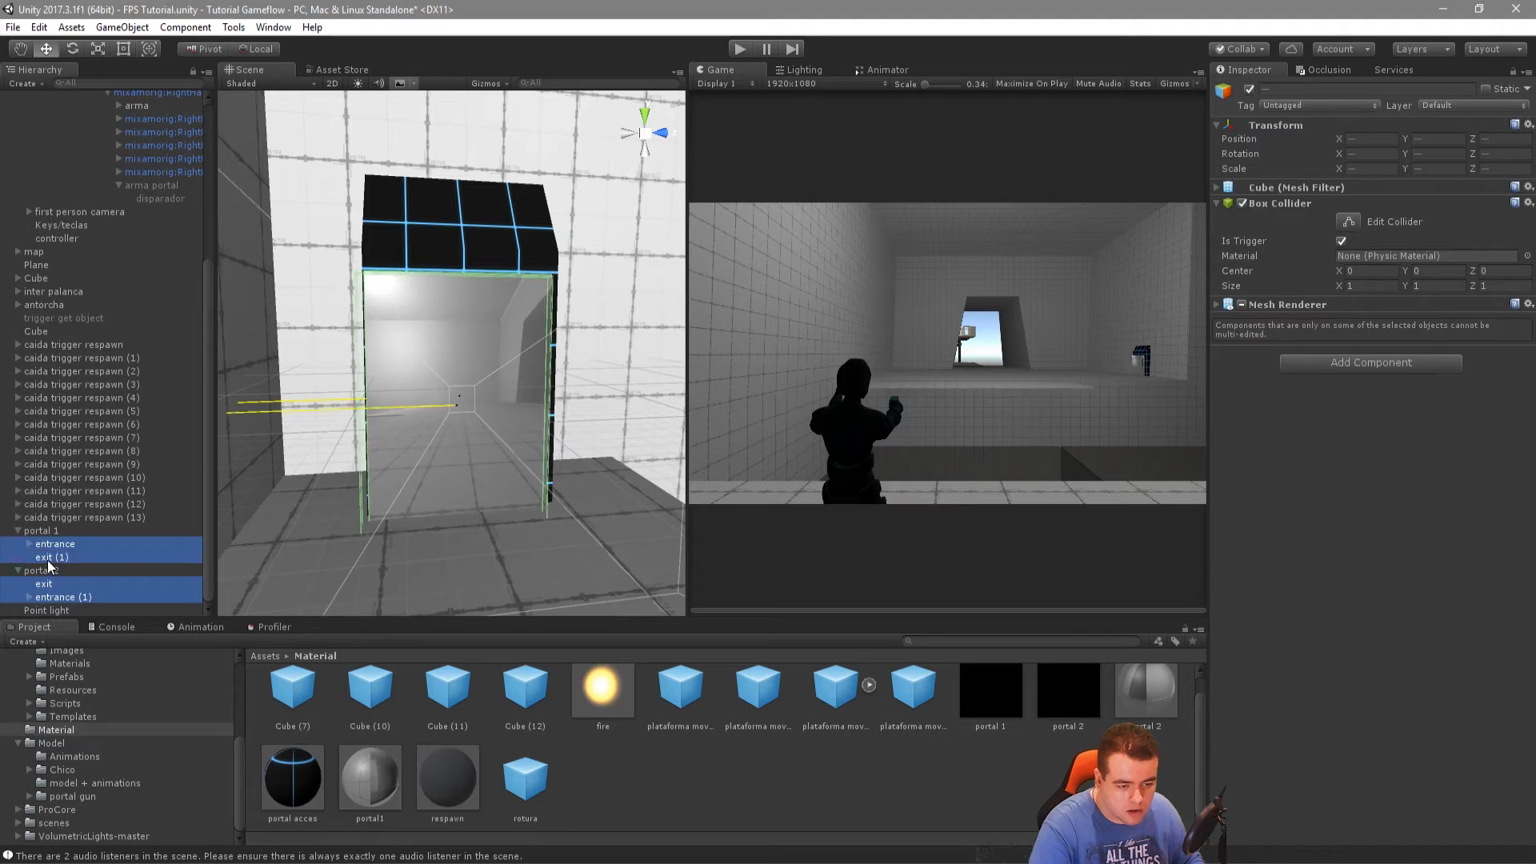
click(1248, 90)
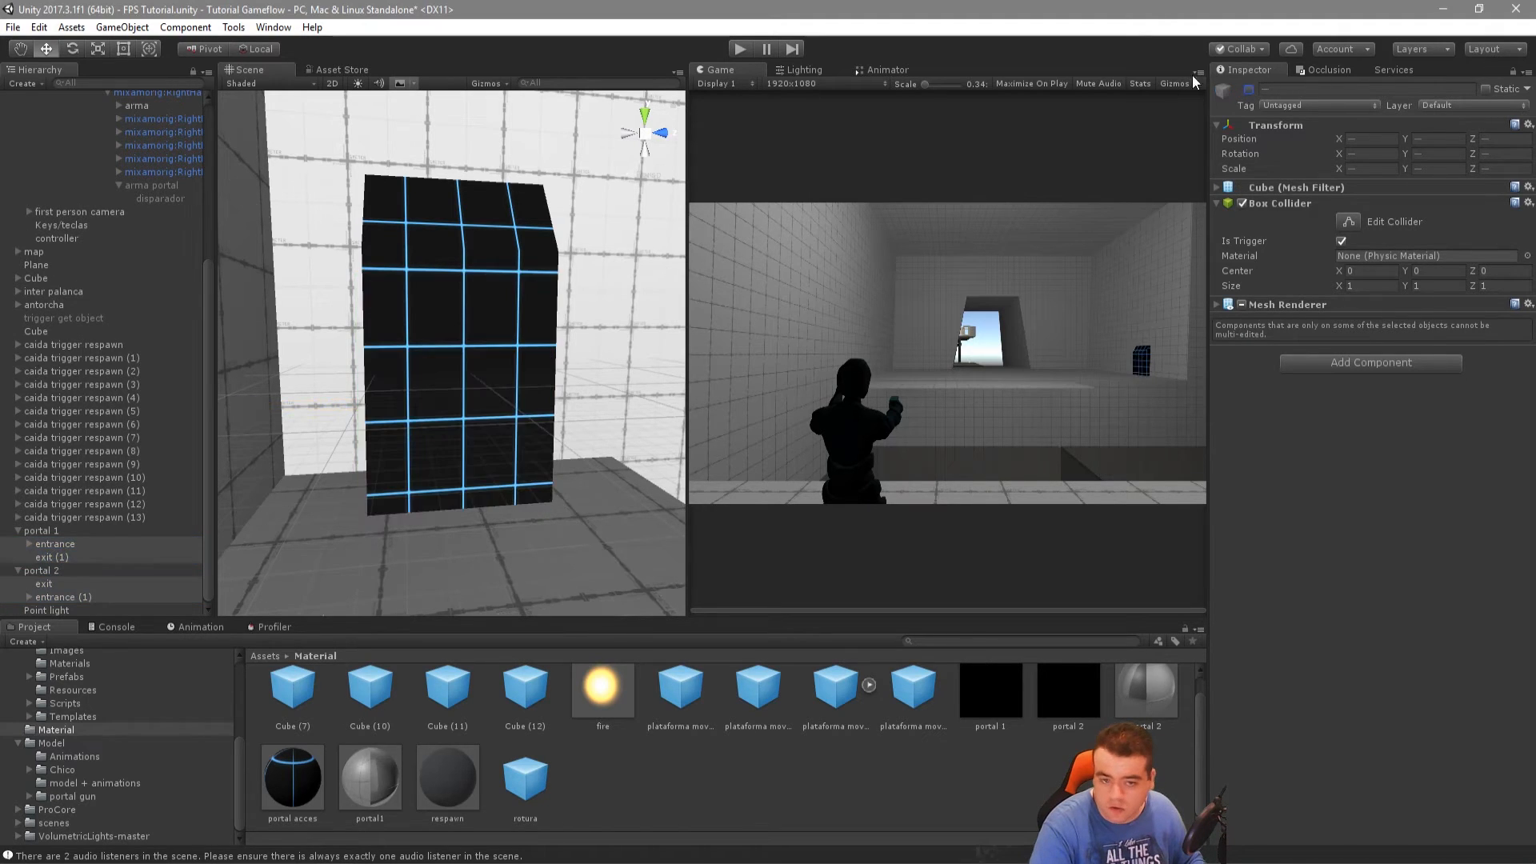
Run the game, shoot both portals, walk up to them to check their surfaces, and stop the run
click(741, 49)
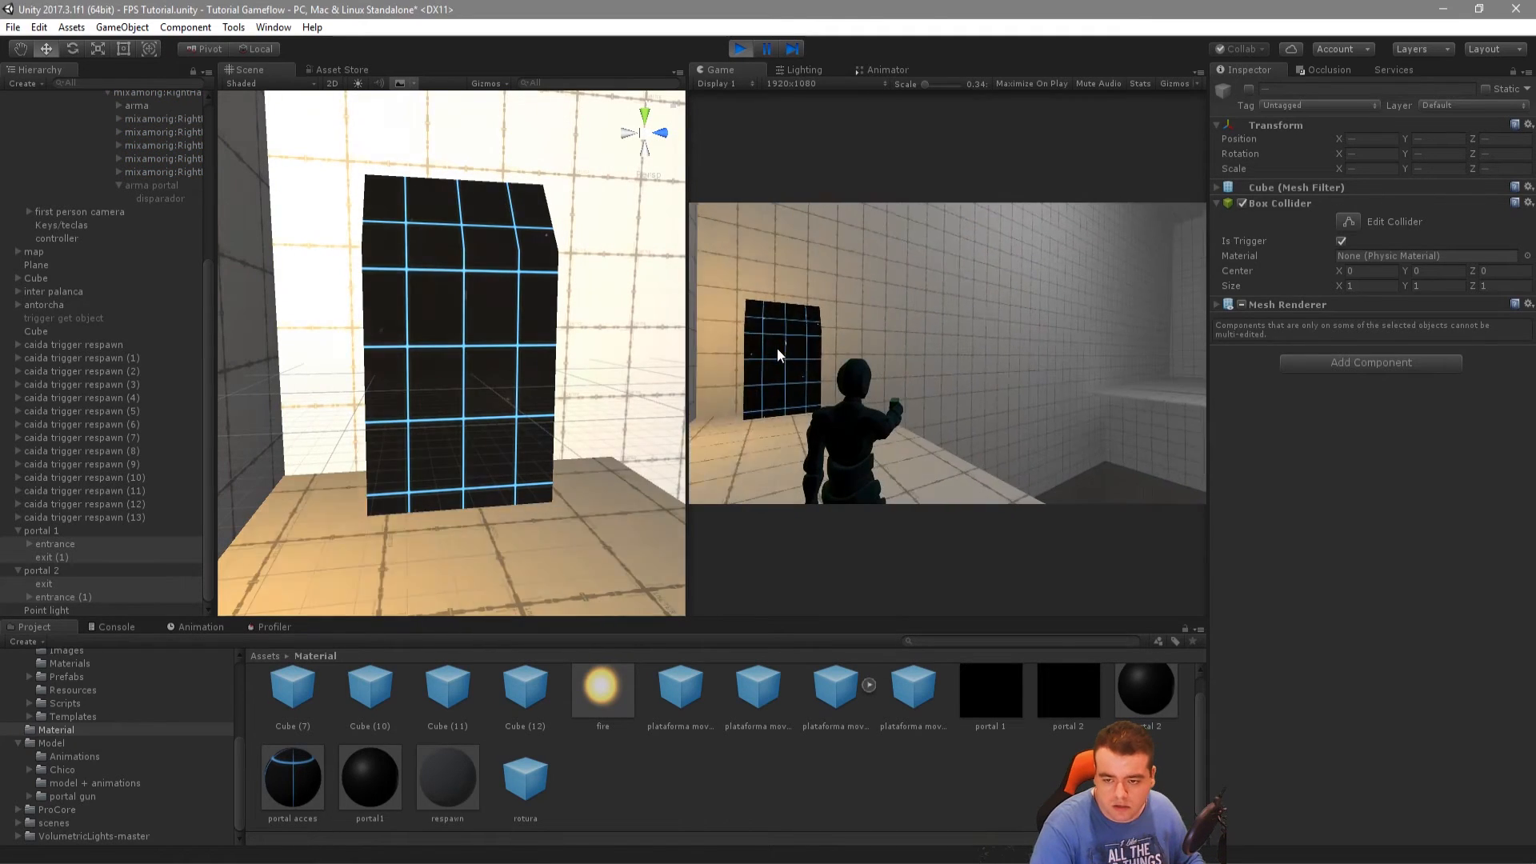
click(1063, 350)
right_click(1044, 348)
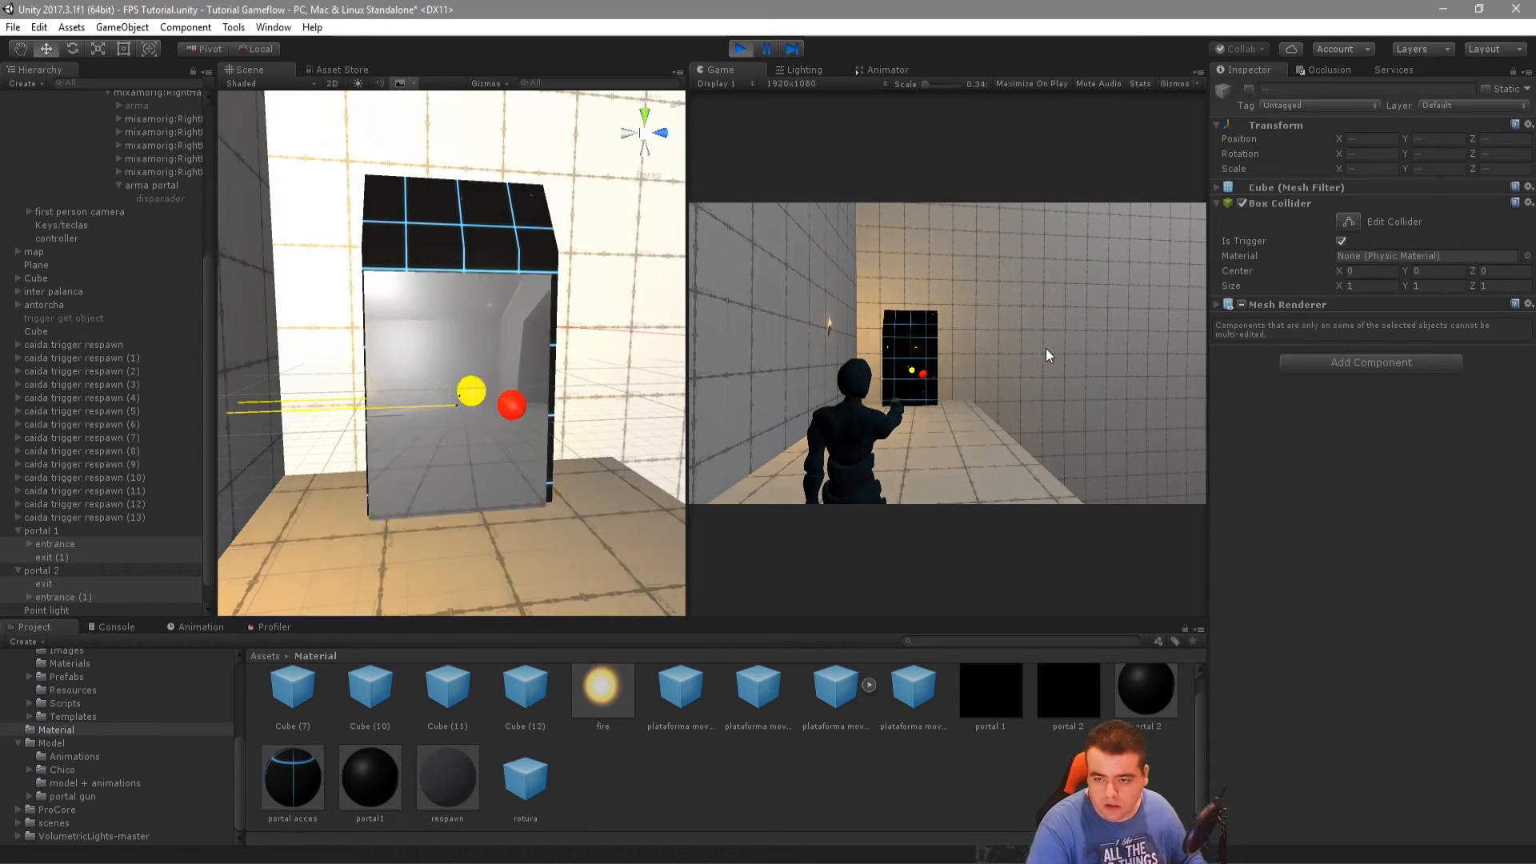
key(w)
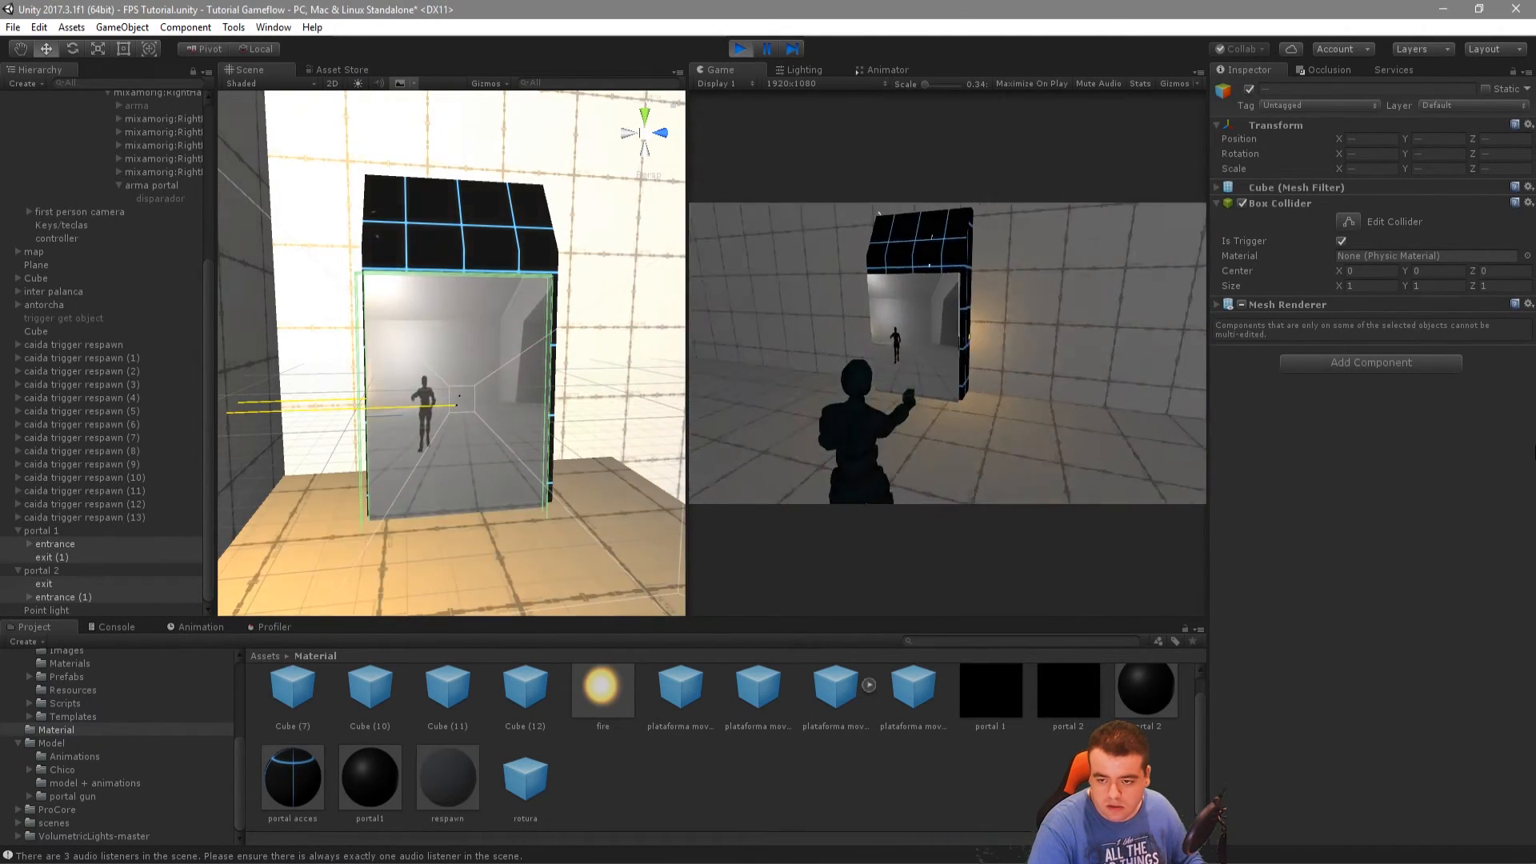
key(r)
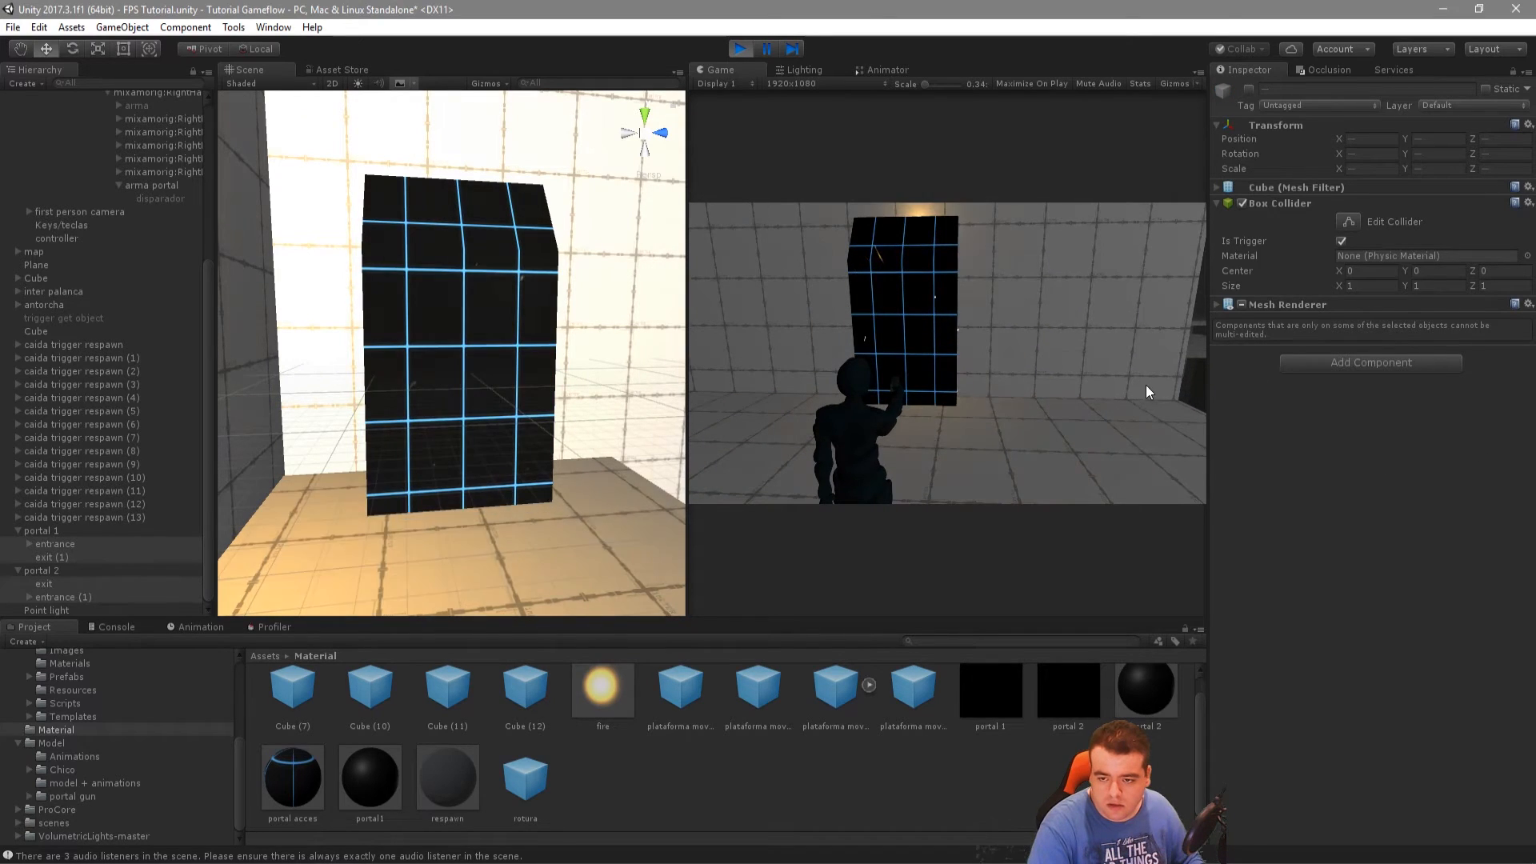
key(r)
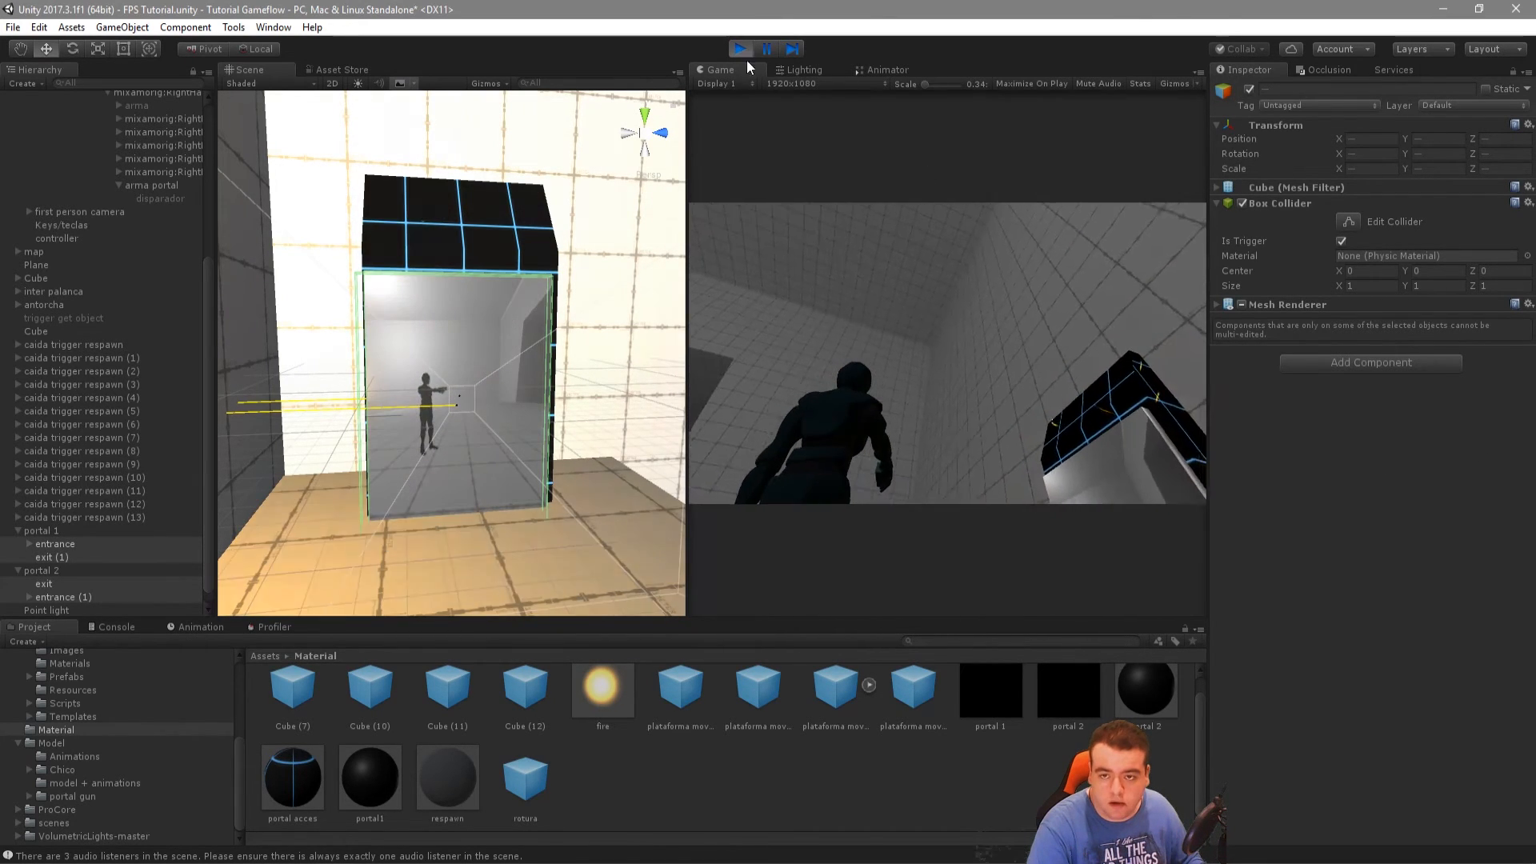
click(741, 49)
Reactivate the entrance and exit objects of both portals and bring portal 2 into view
click(54, 544)
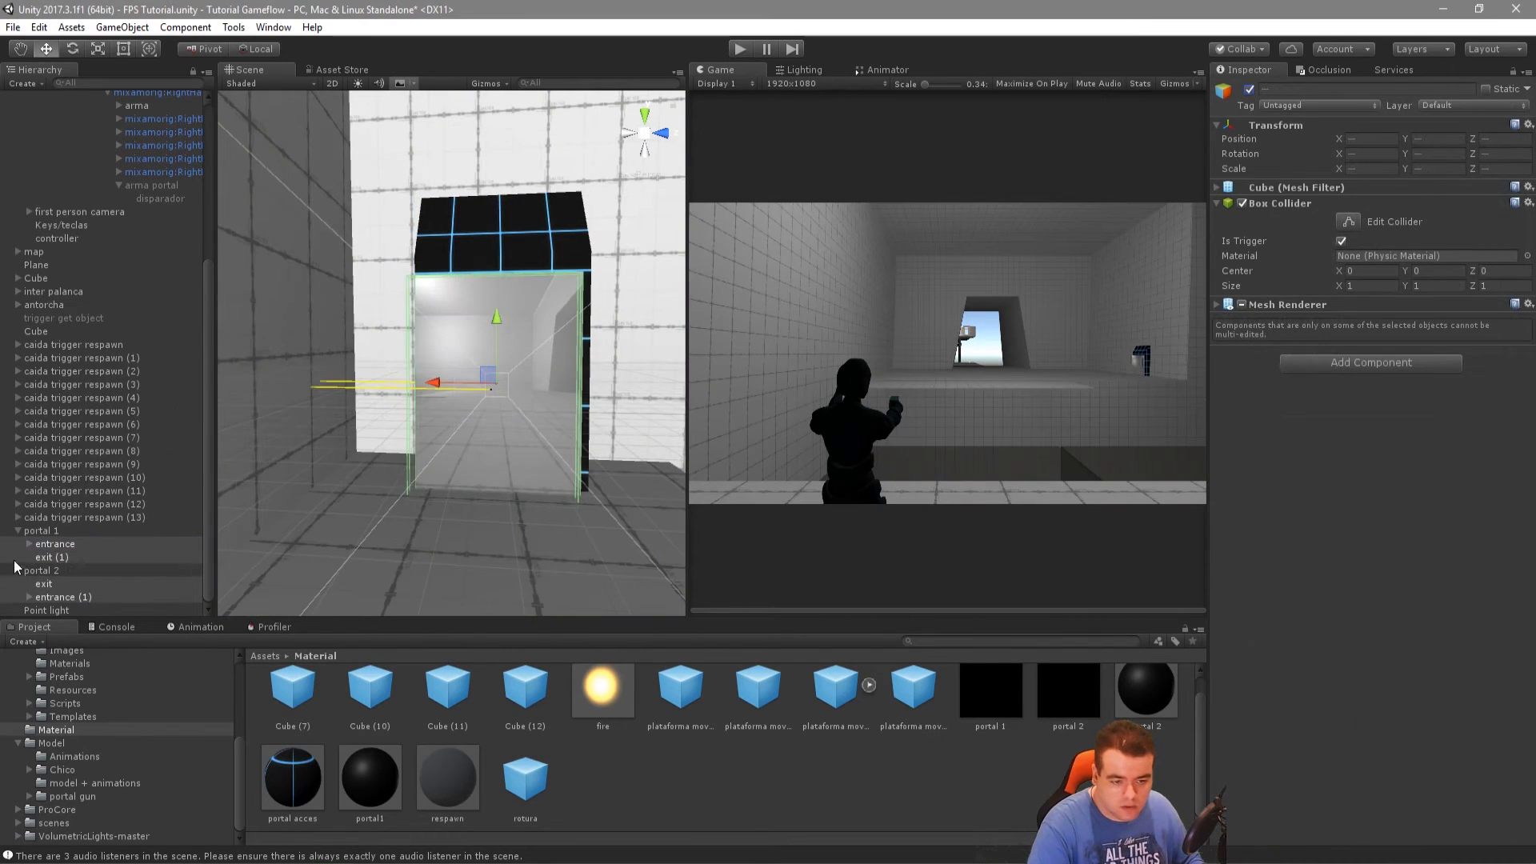
right_drag(488, 436, 1393, 378)
key(w)
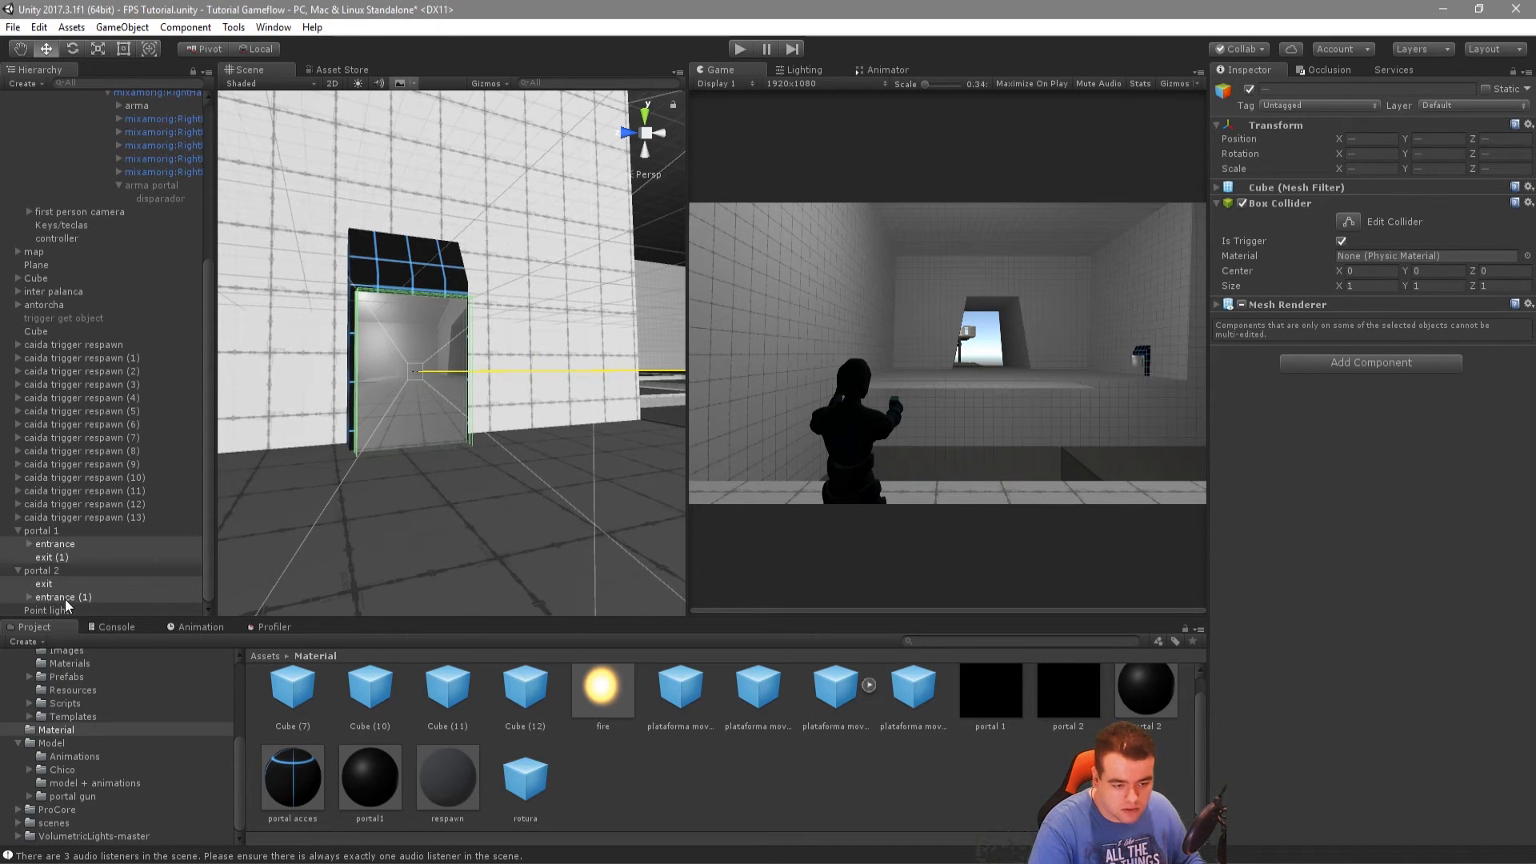
Apply the portal1 material to entrance (1) of portal 2
click(64, 598)
scroll(1477, 738, down, 3)
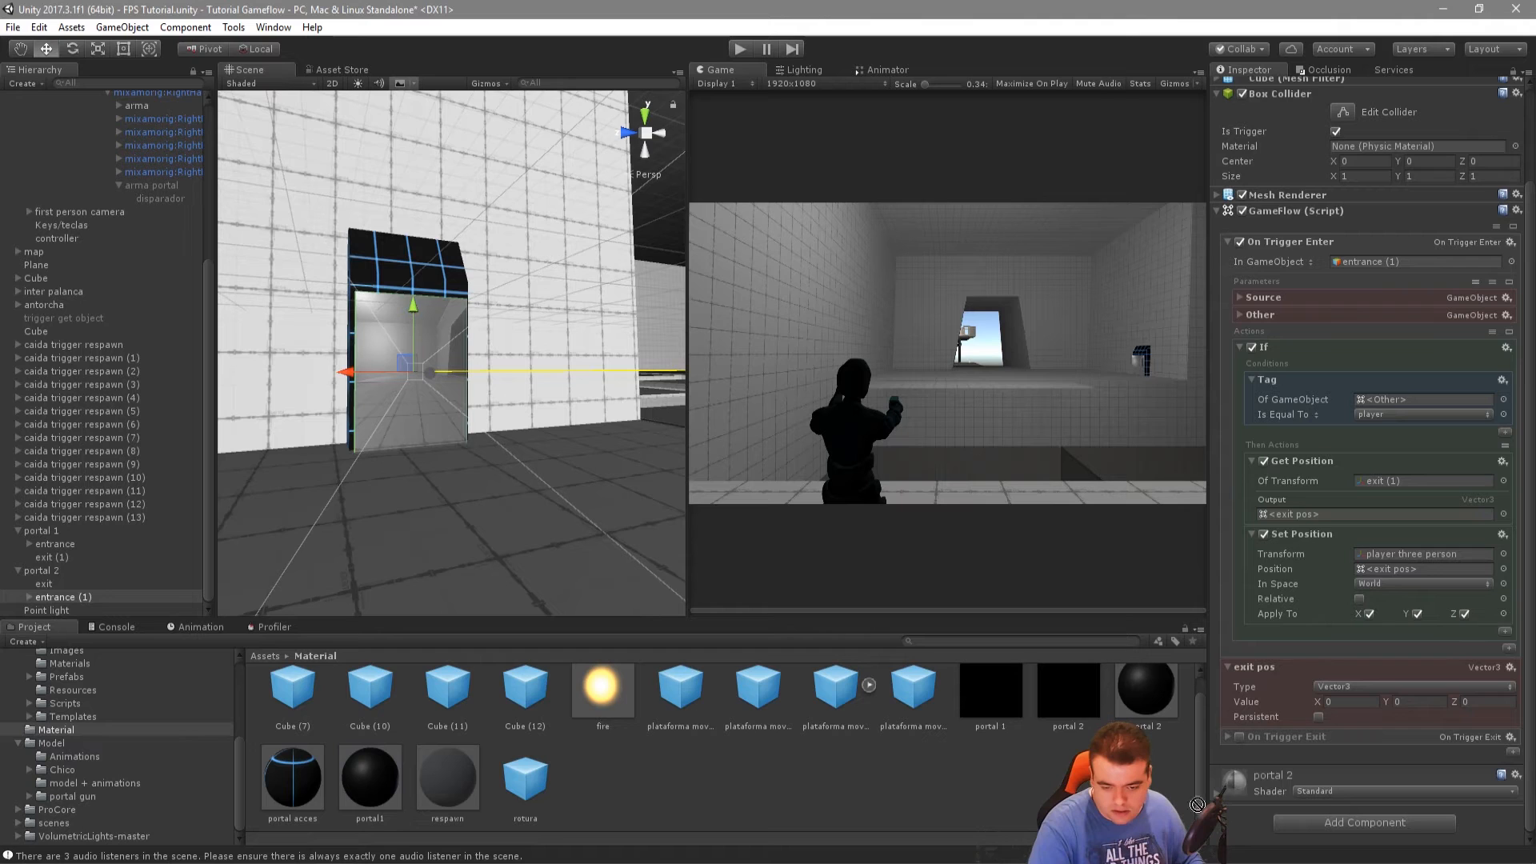
right_drag(544, 511, 793, 112)
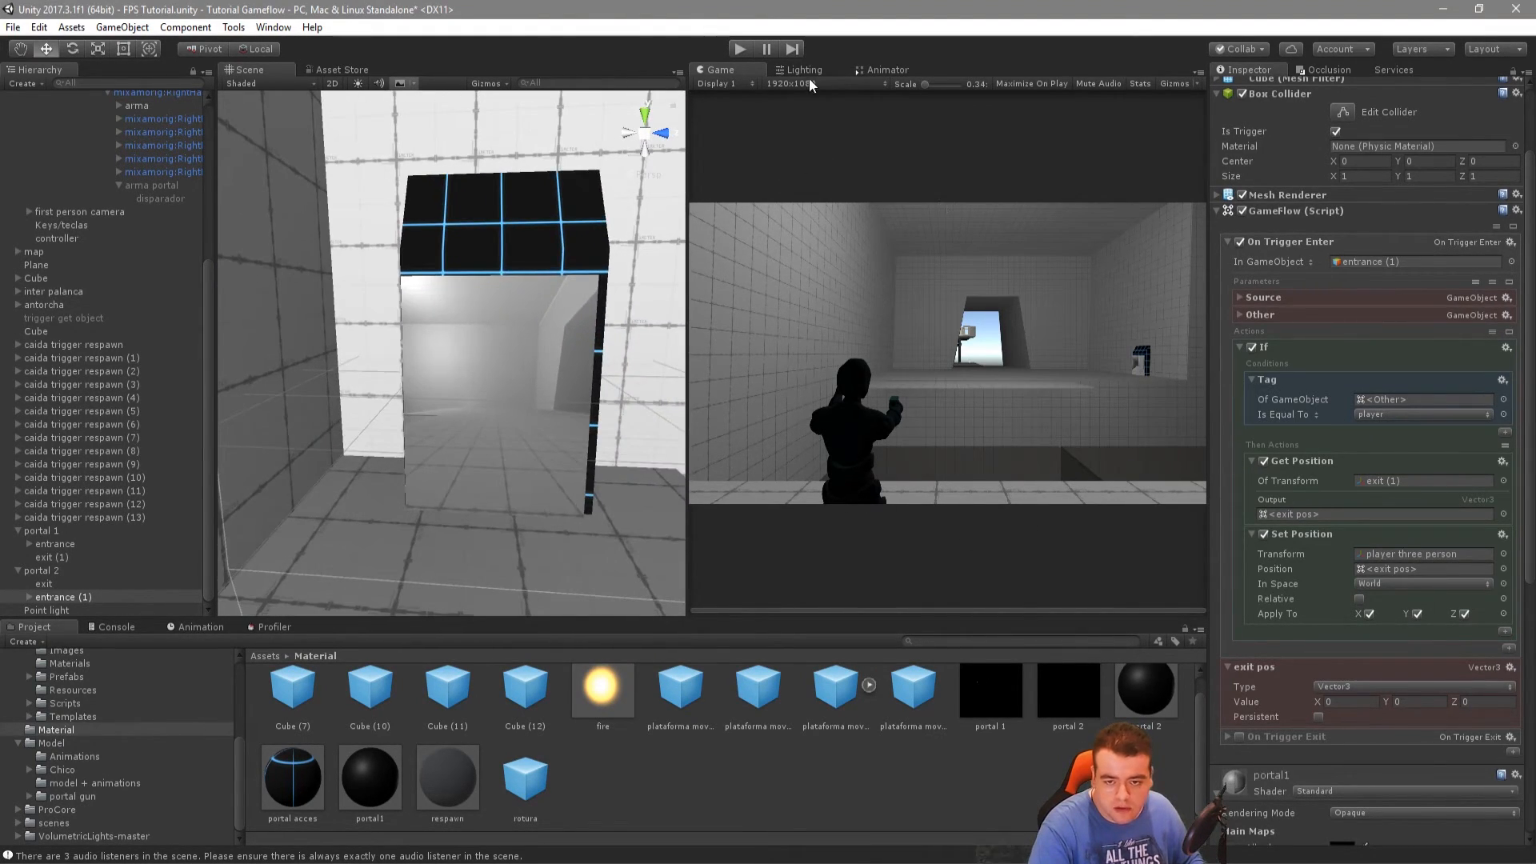
Run the game and walk the character up to and through the portals to test their surfaces and the teleport
click(742, 50)
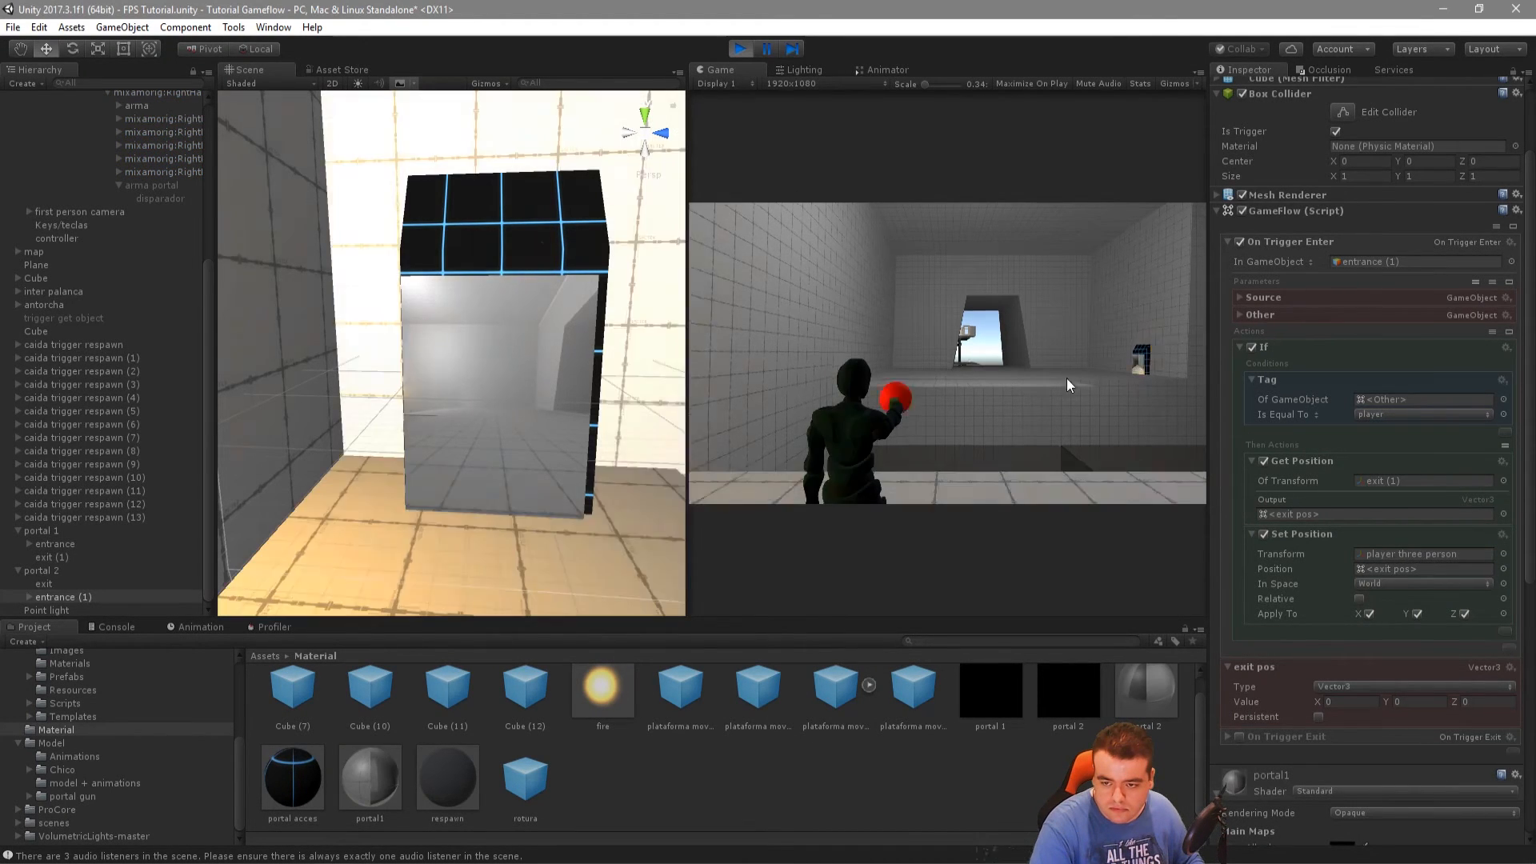
key(w)
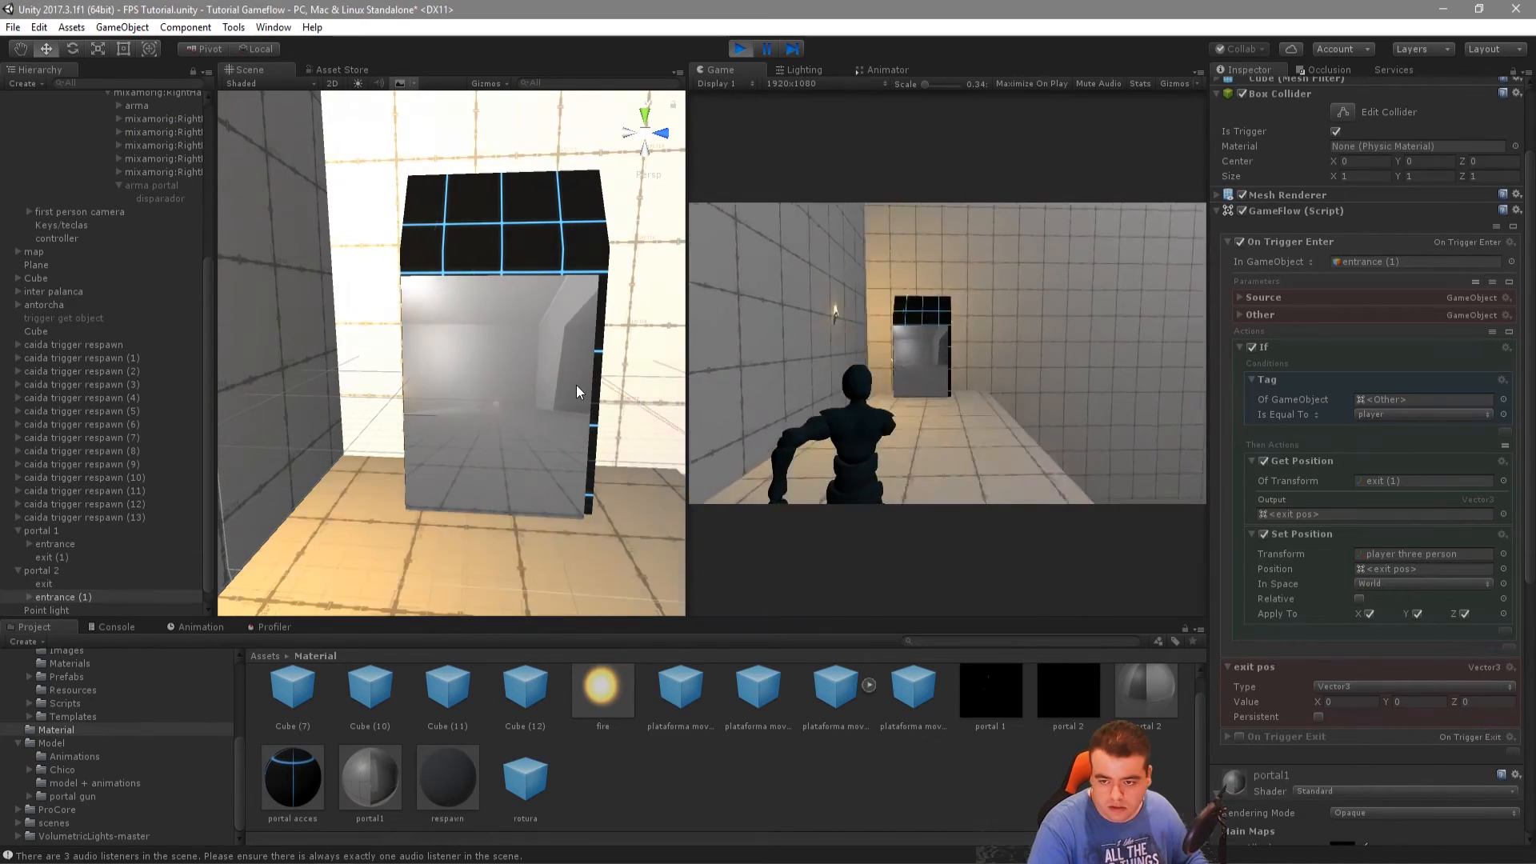
key(w)
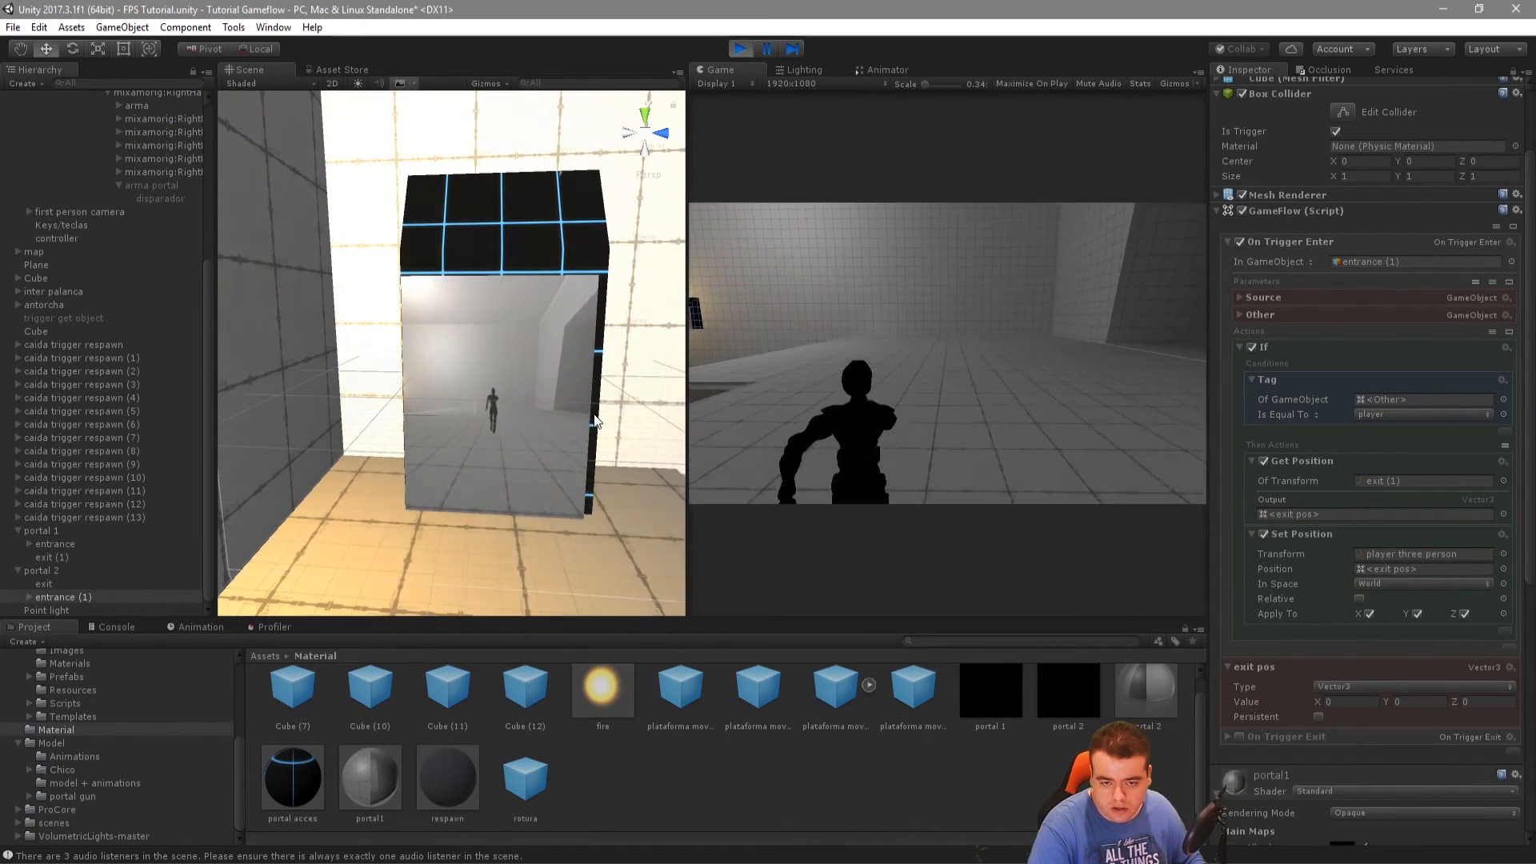
key(a)
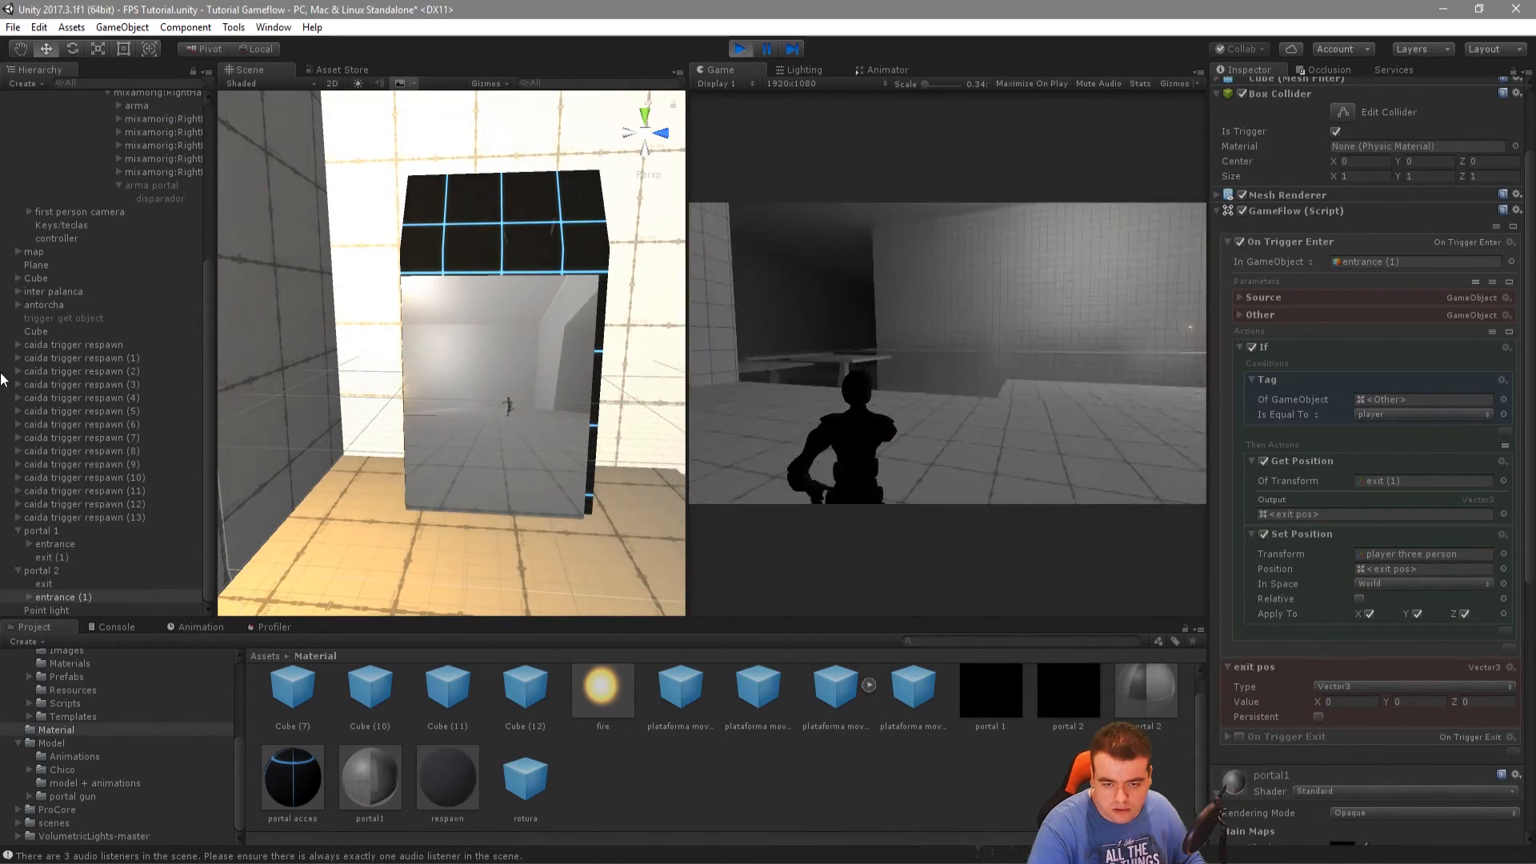
key(w)
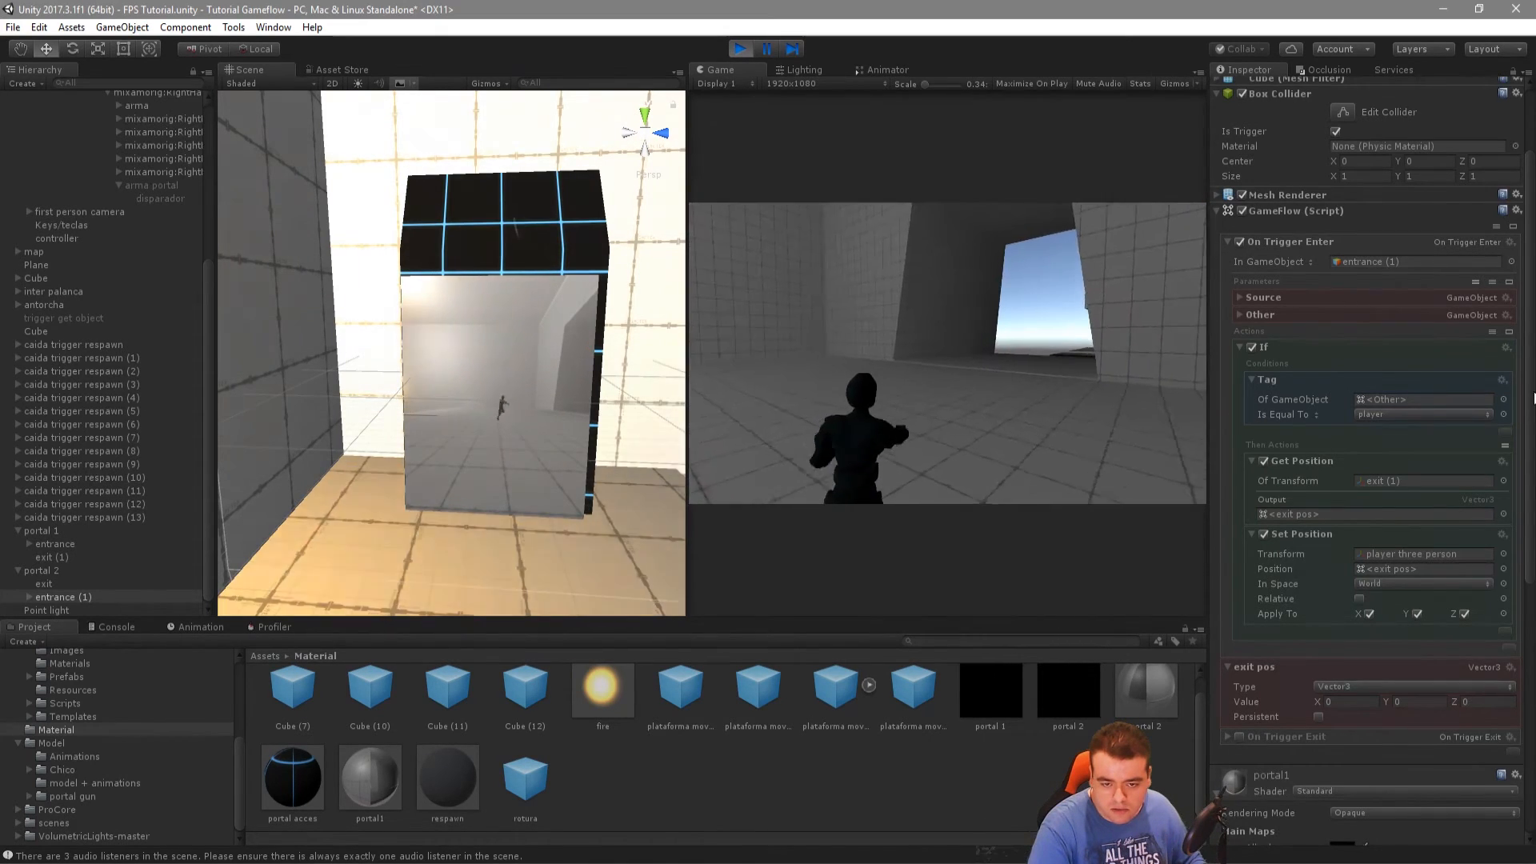
key(a)
key(w)
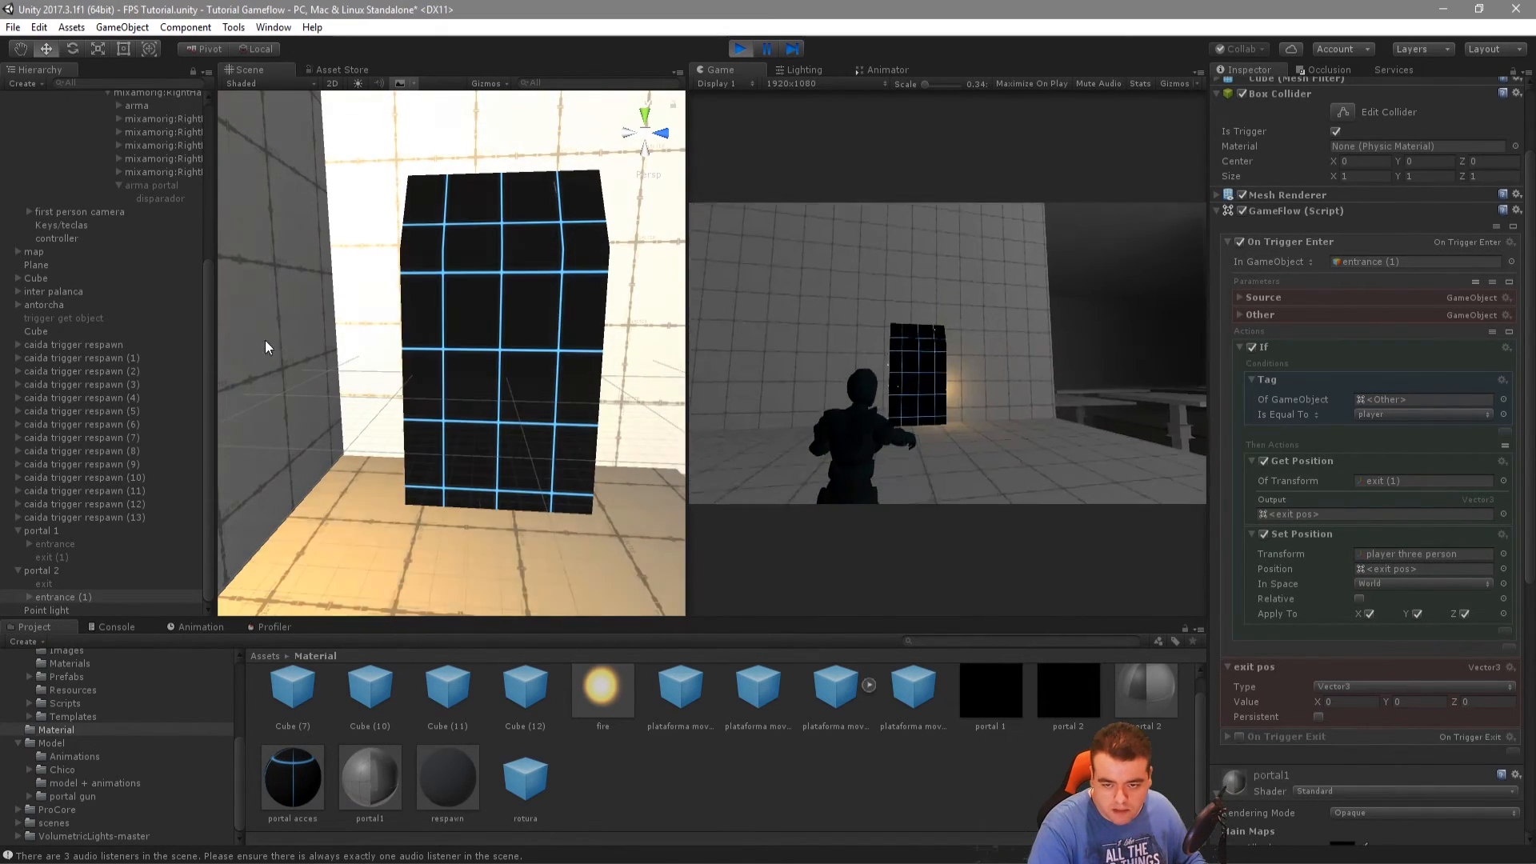
key(a)
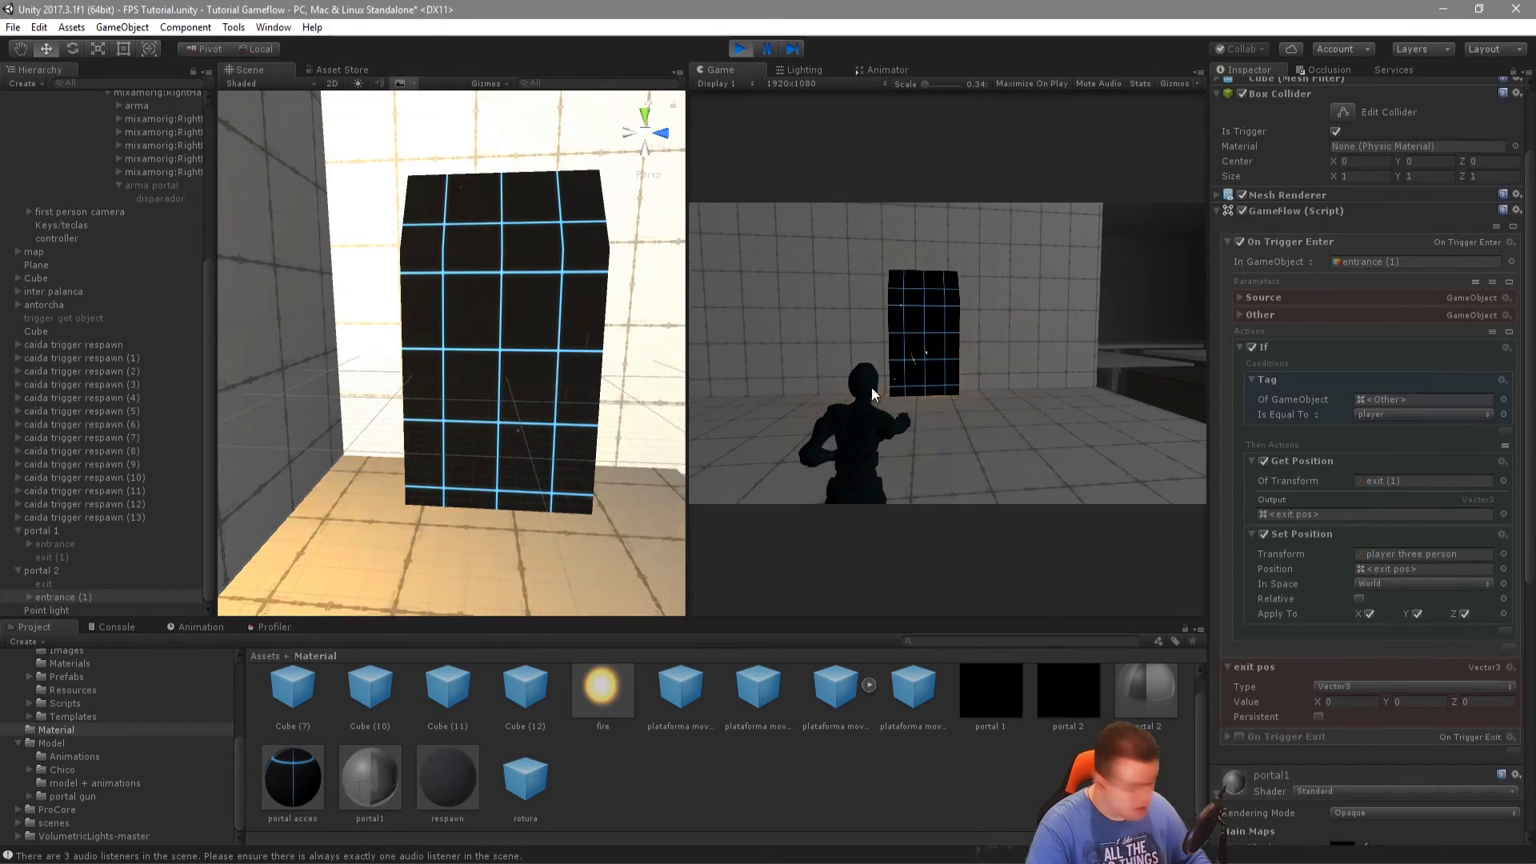
key(w)
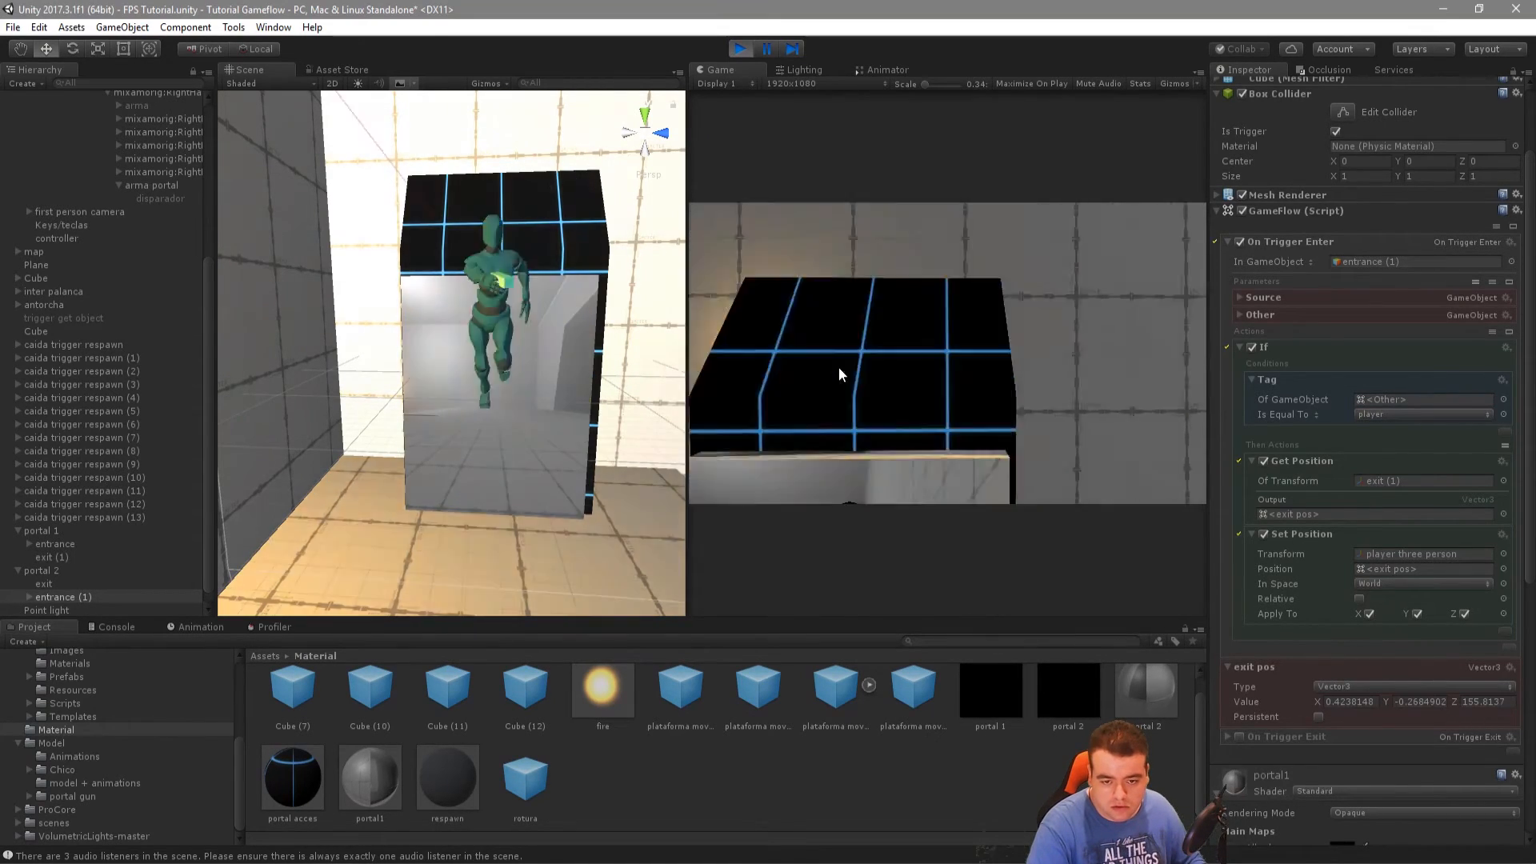
Turn the character around and teleport back and forth to compare the views shown on portal 1 and portal 2
key(a)
key(w)
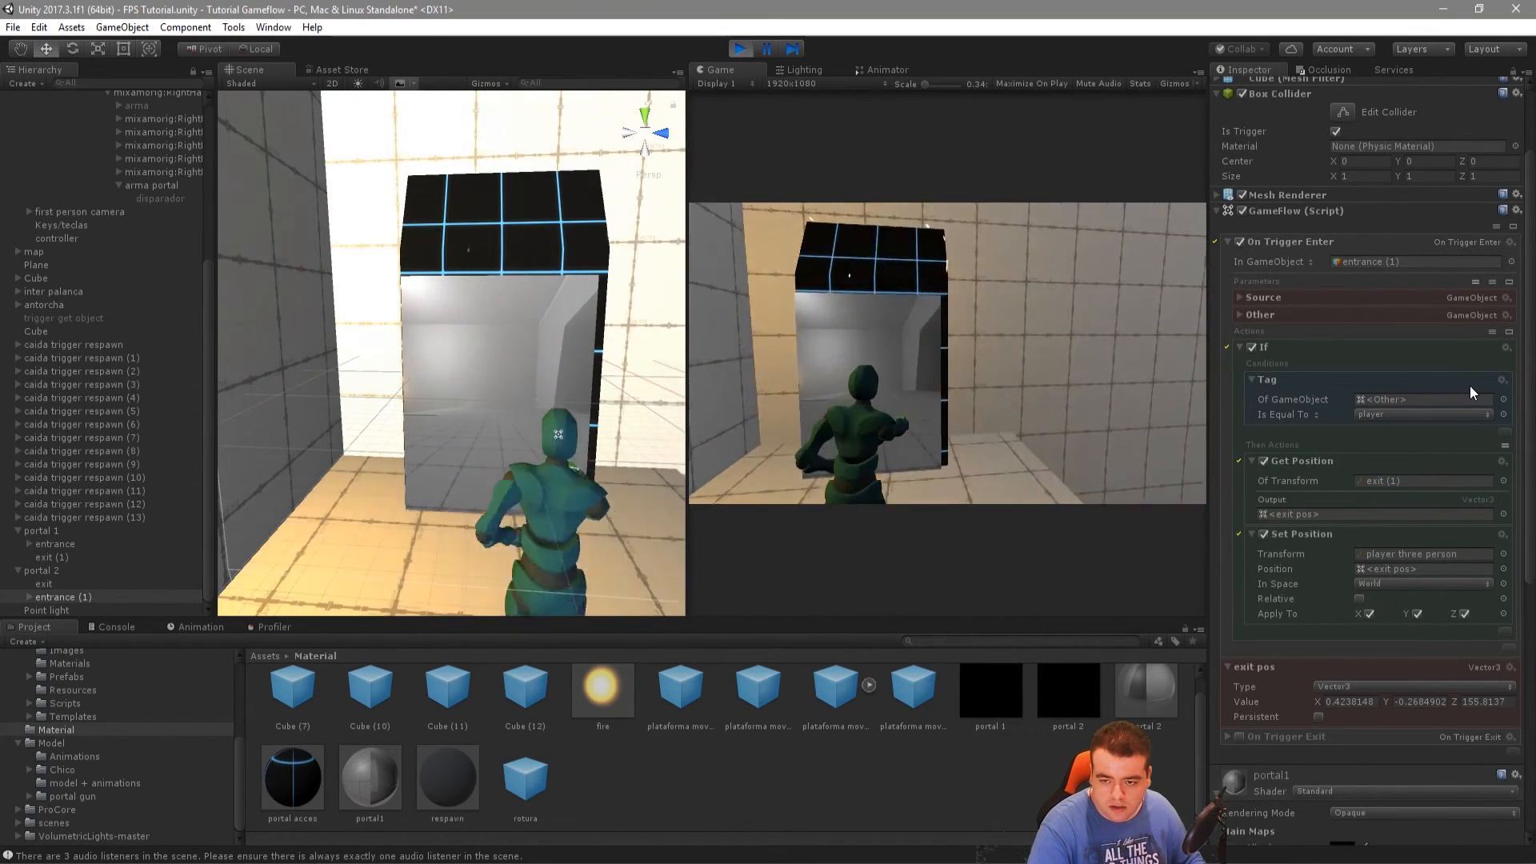
key(a)
key(w)
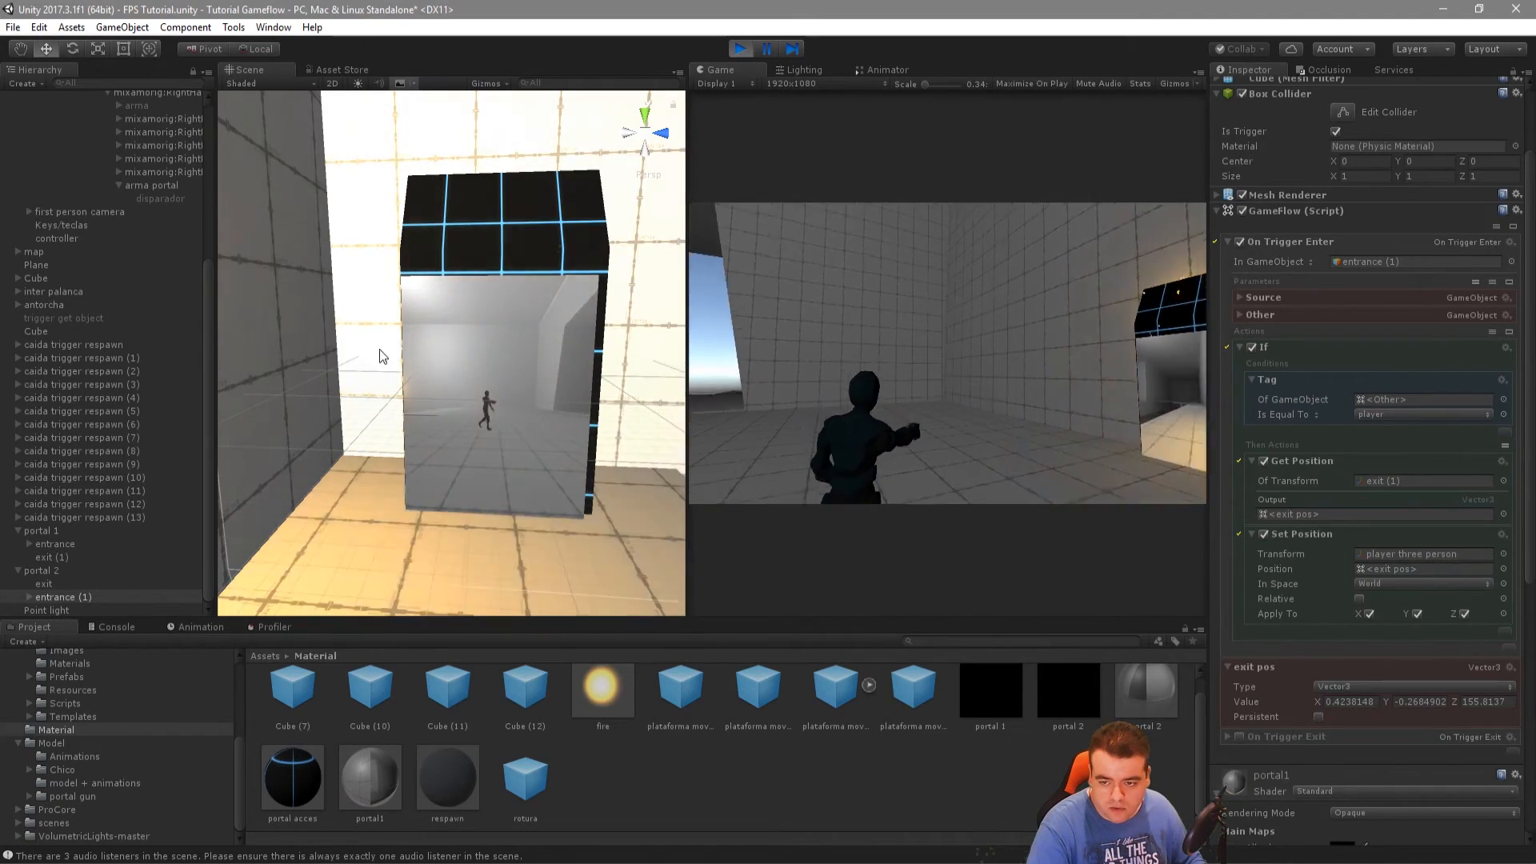
key(w)
key(a)
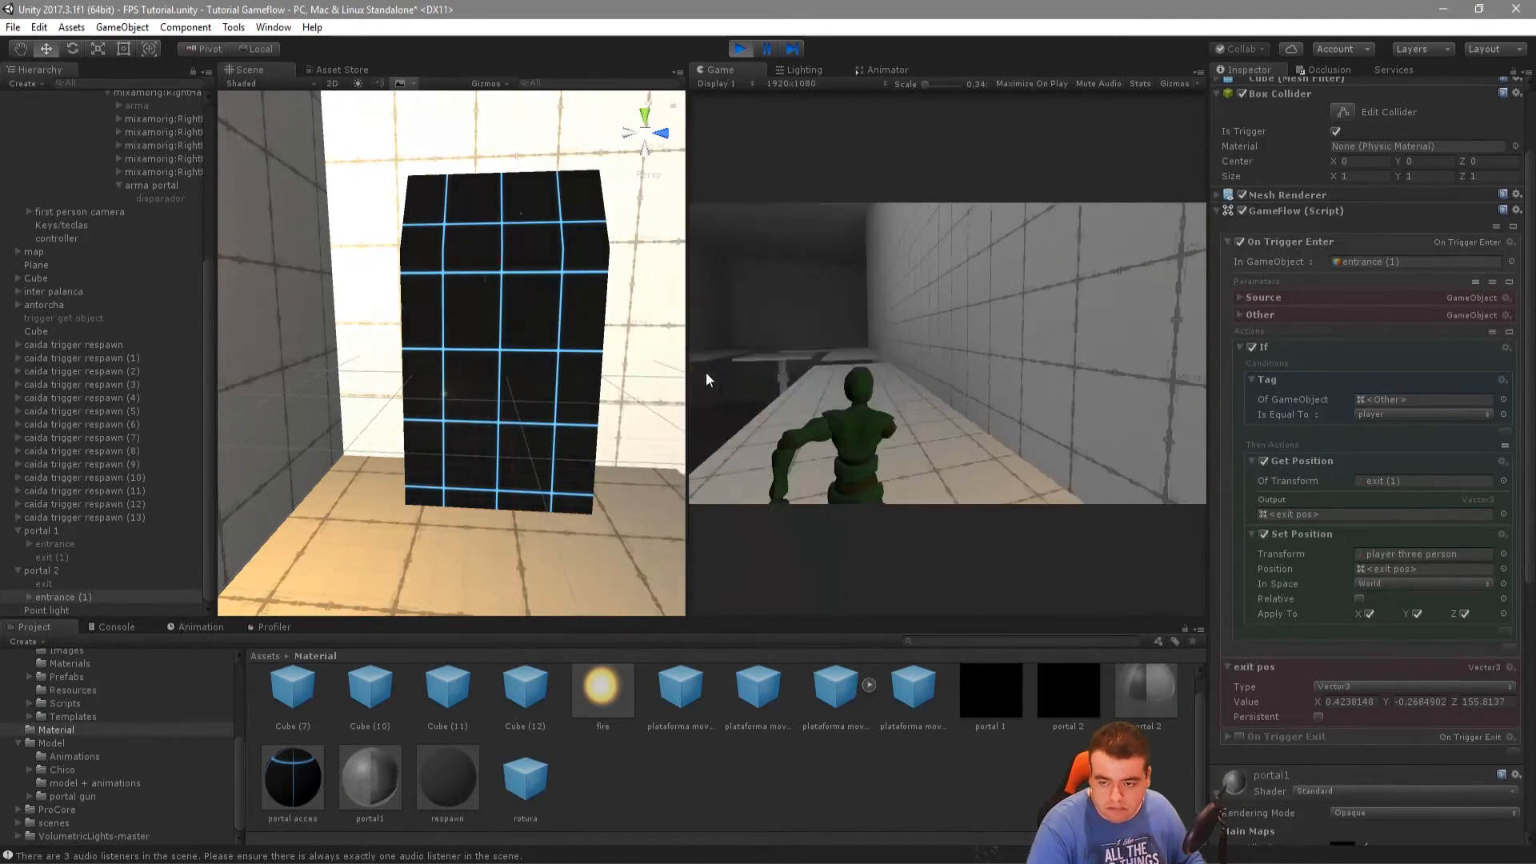
key(w)
key(w)
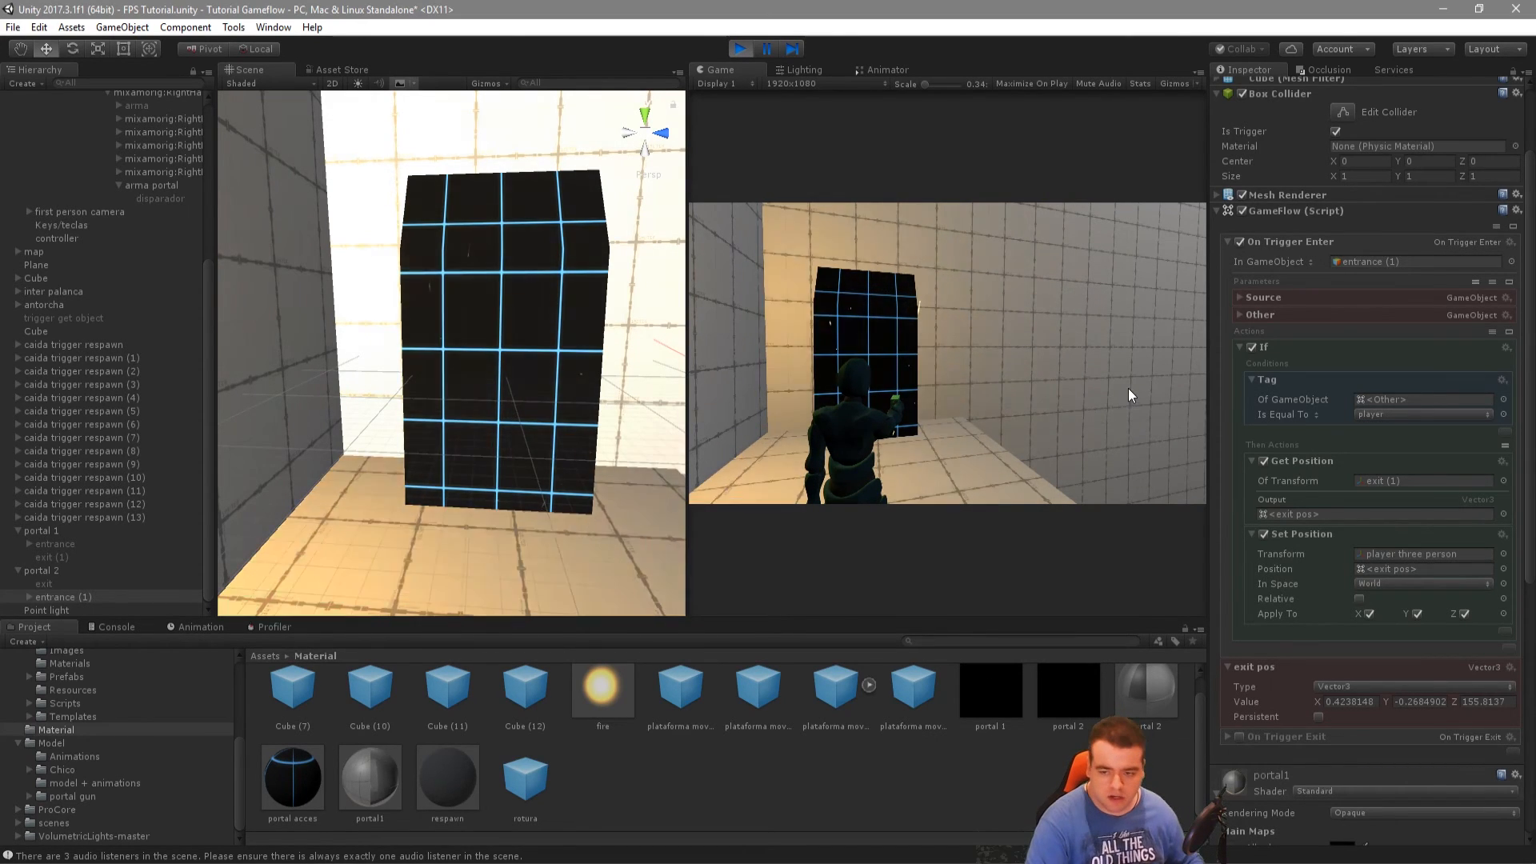
Shoot the closed portal 2 with the portal gun, walk through it, and return through portal 1
click(1040, 382)
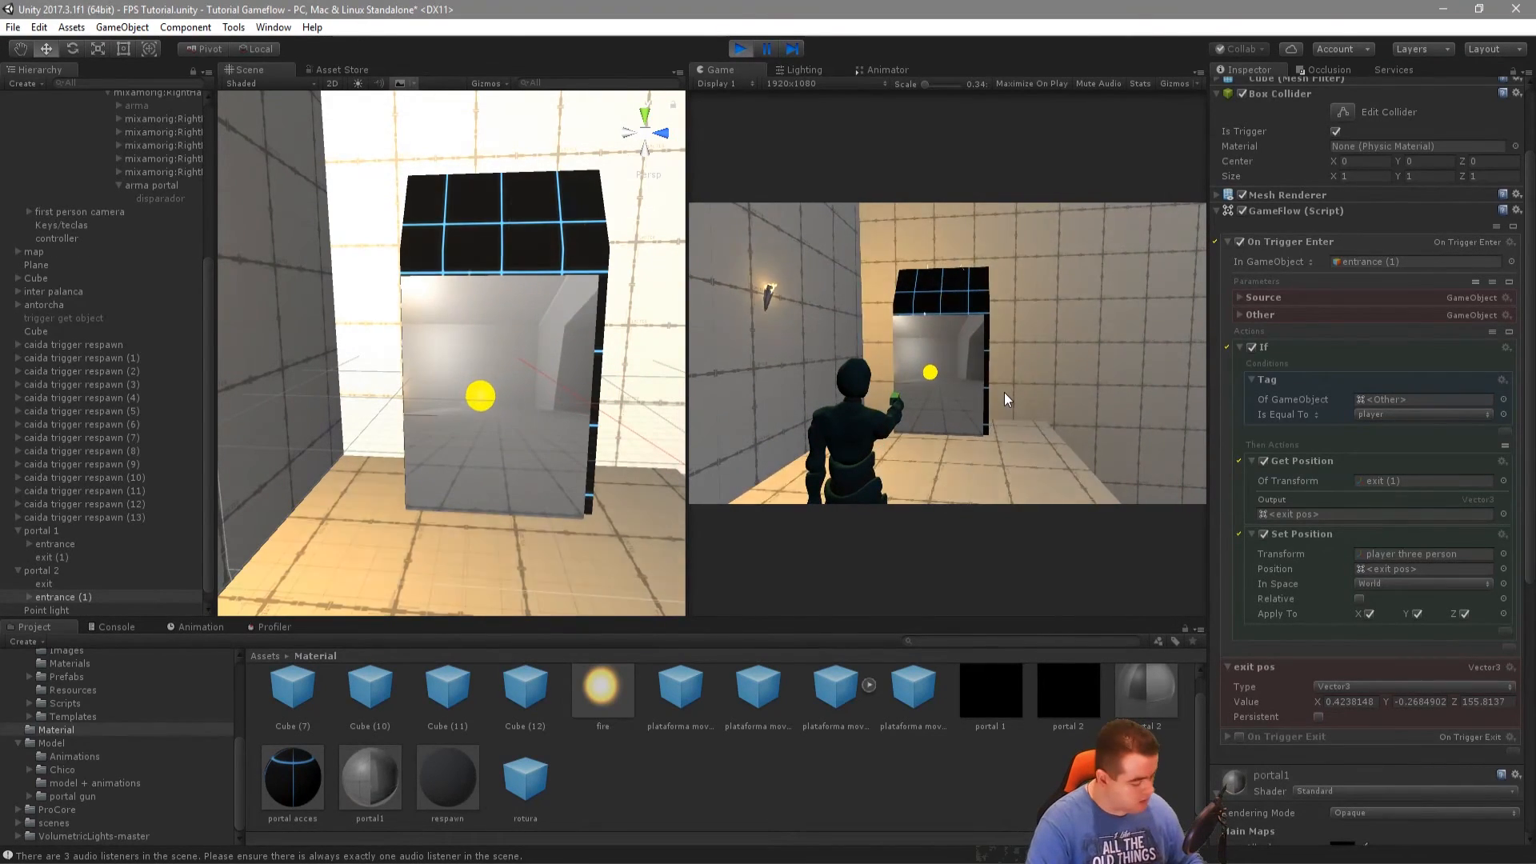
key(w)
key(w)
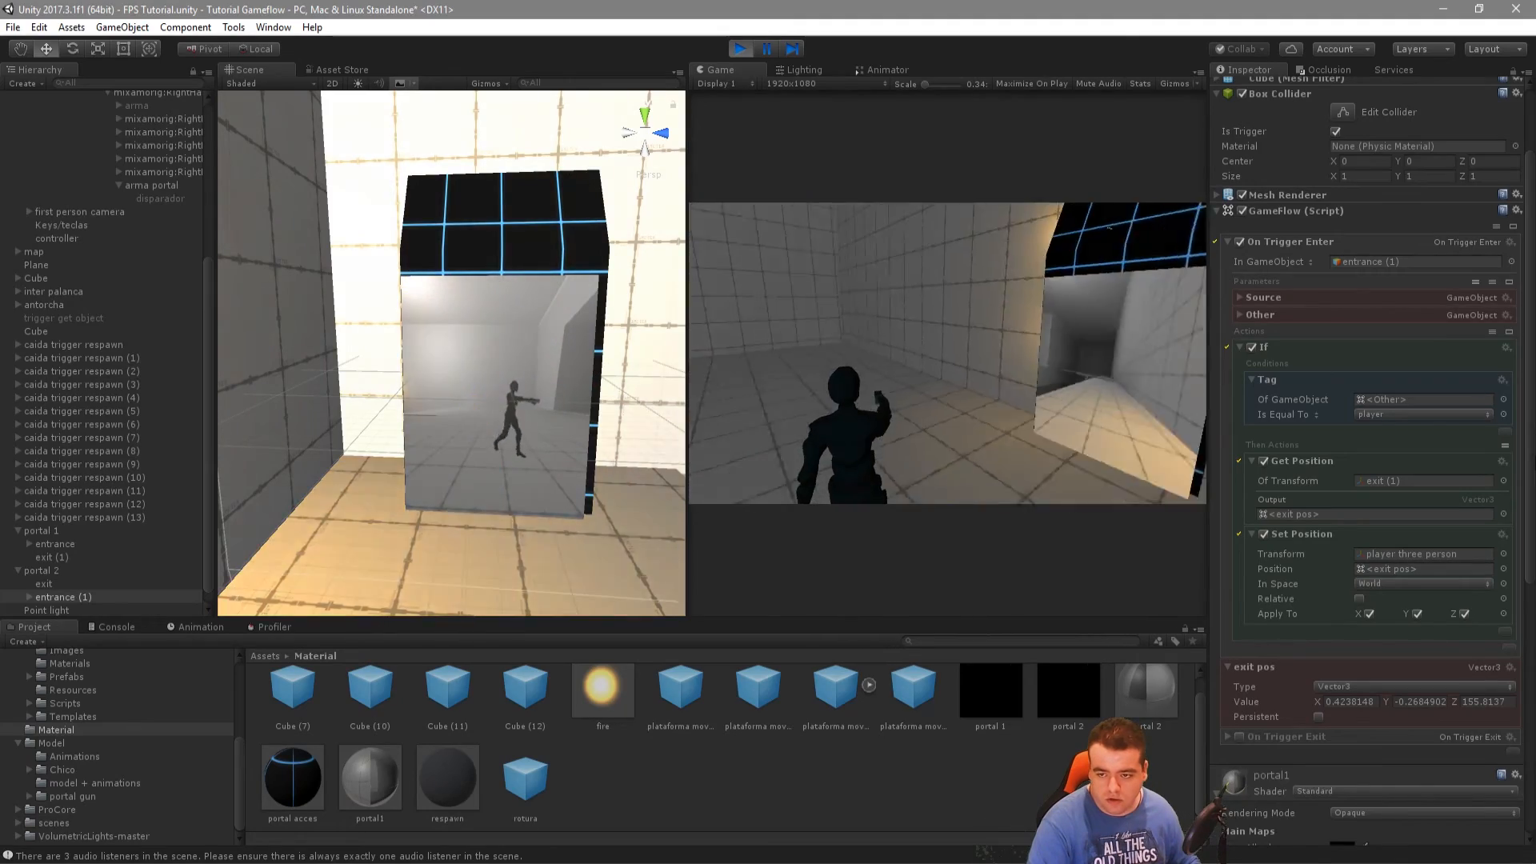
key(w)
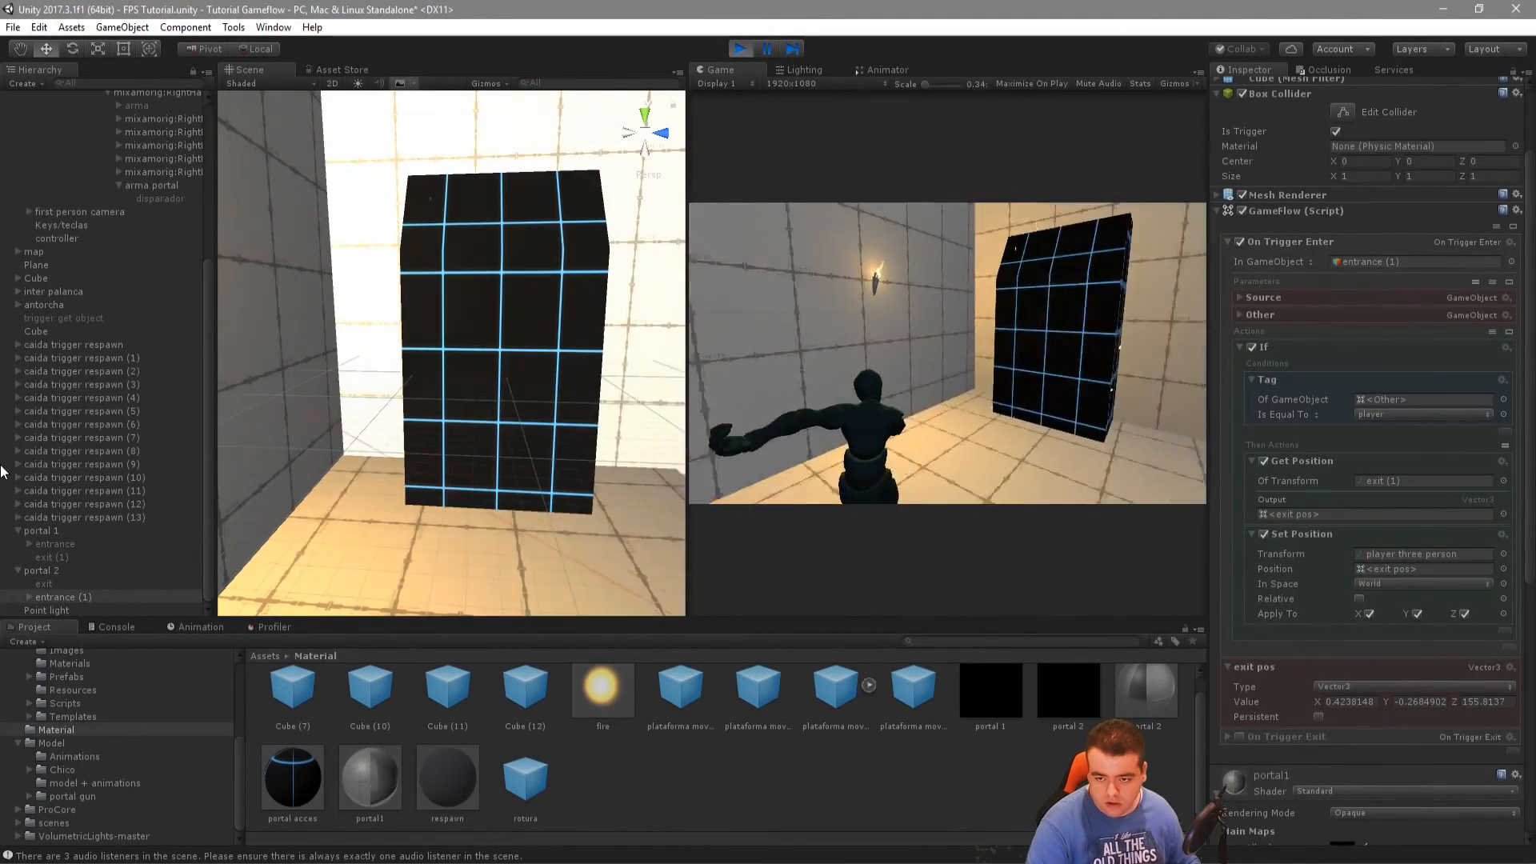
Fire at portal 2 again and run through both portals repeatedly to test the round trip
click(1010, 412)
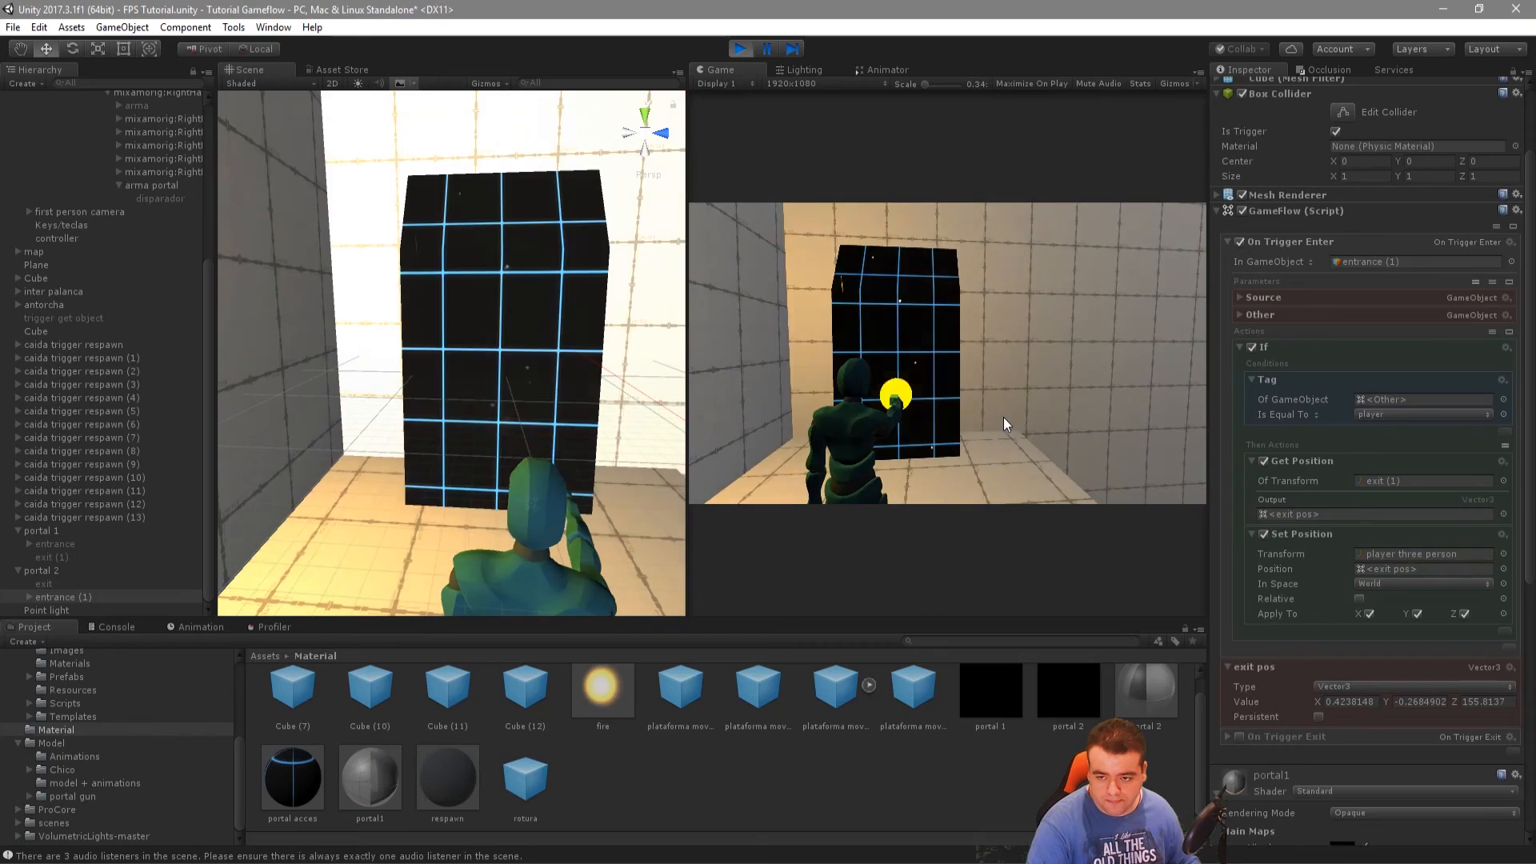
key(w)
key(w)
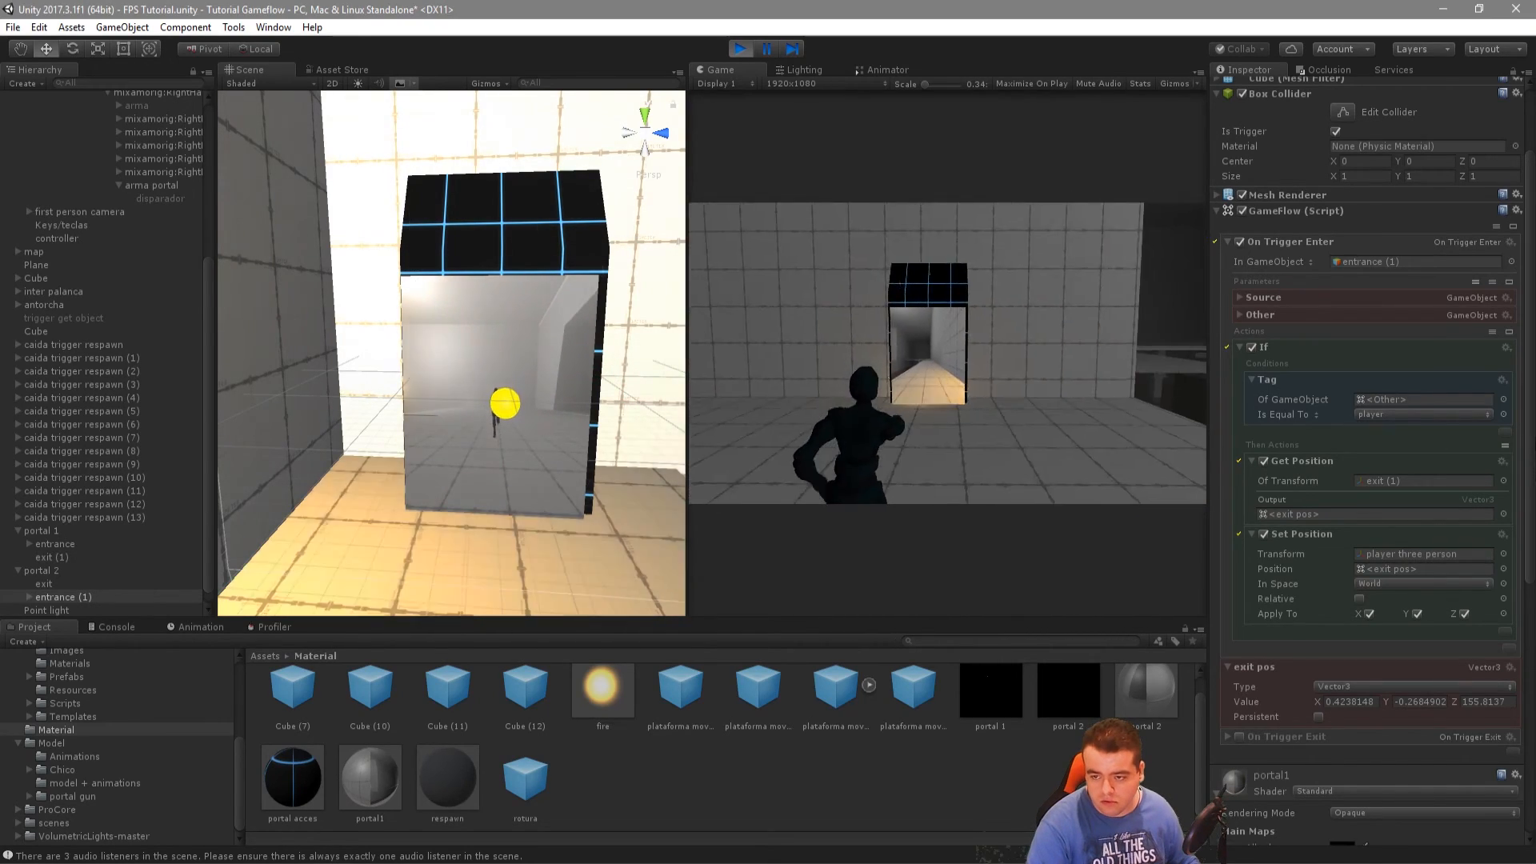
key(w)
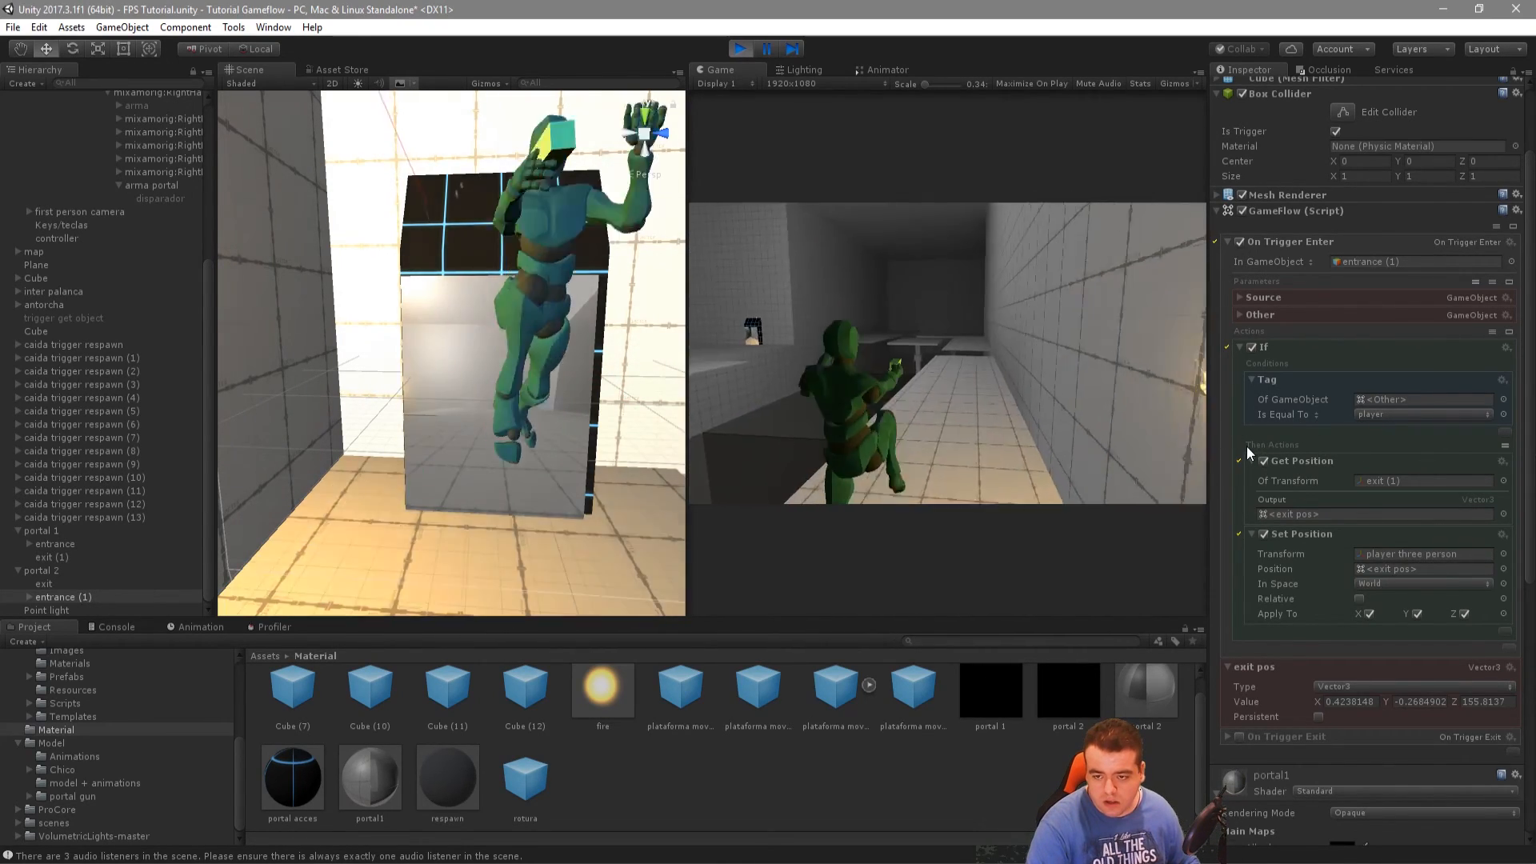
key(w)
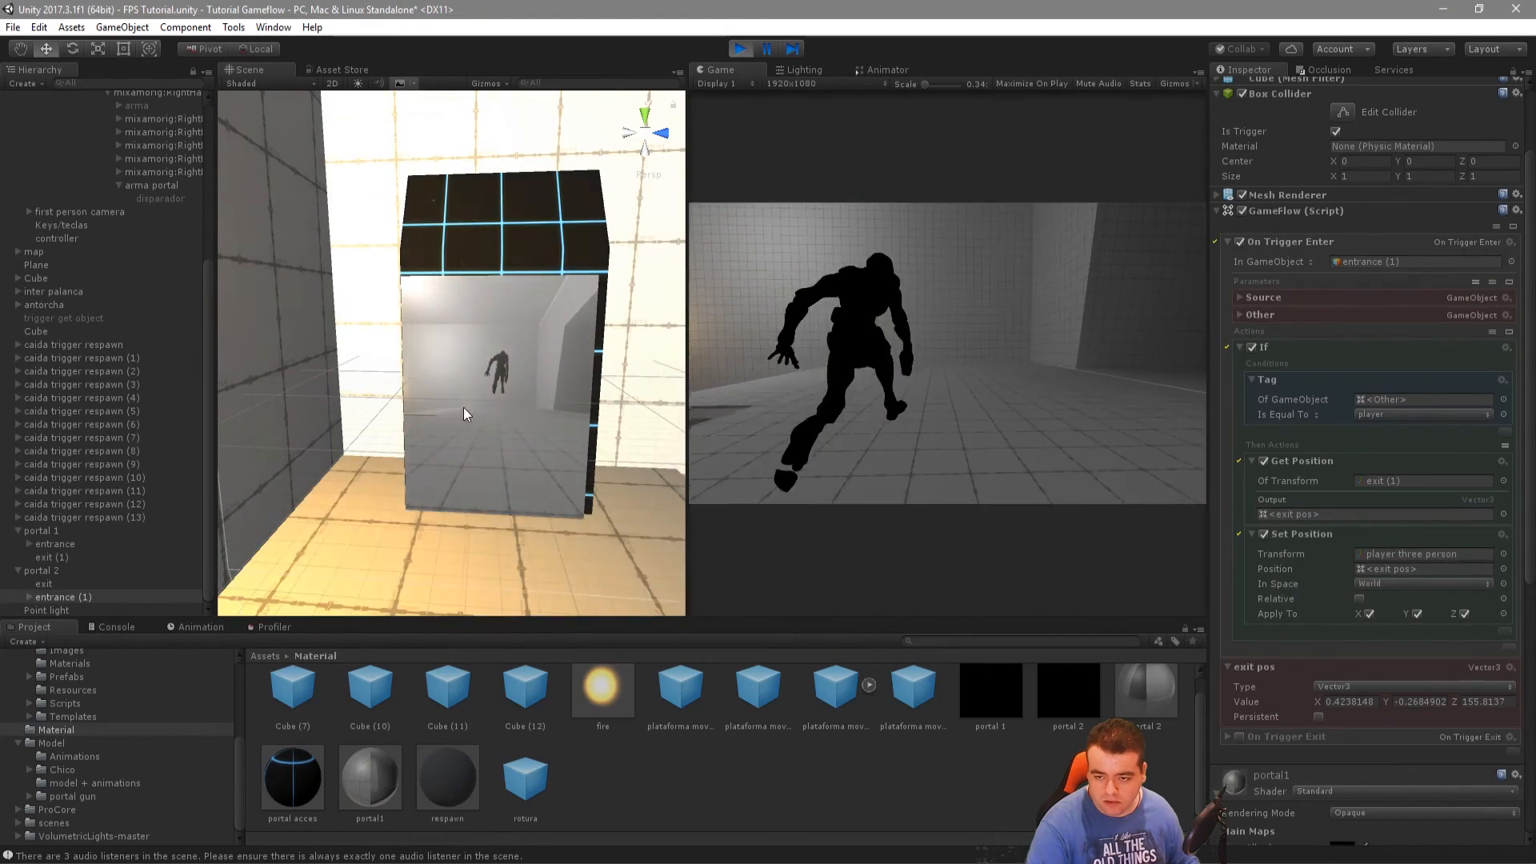
key(w)
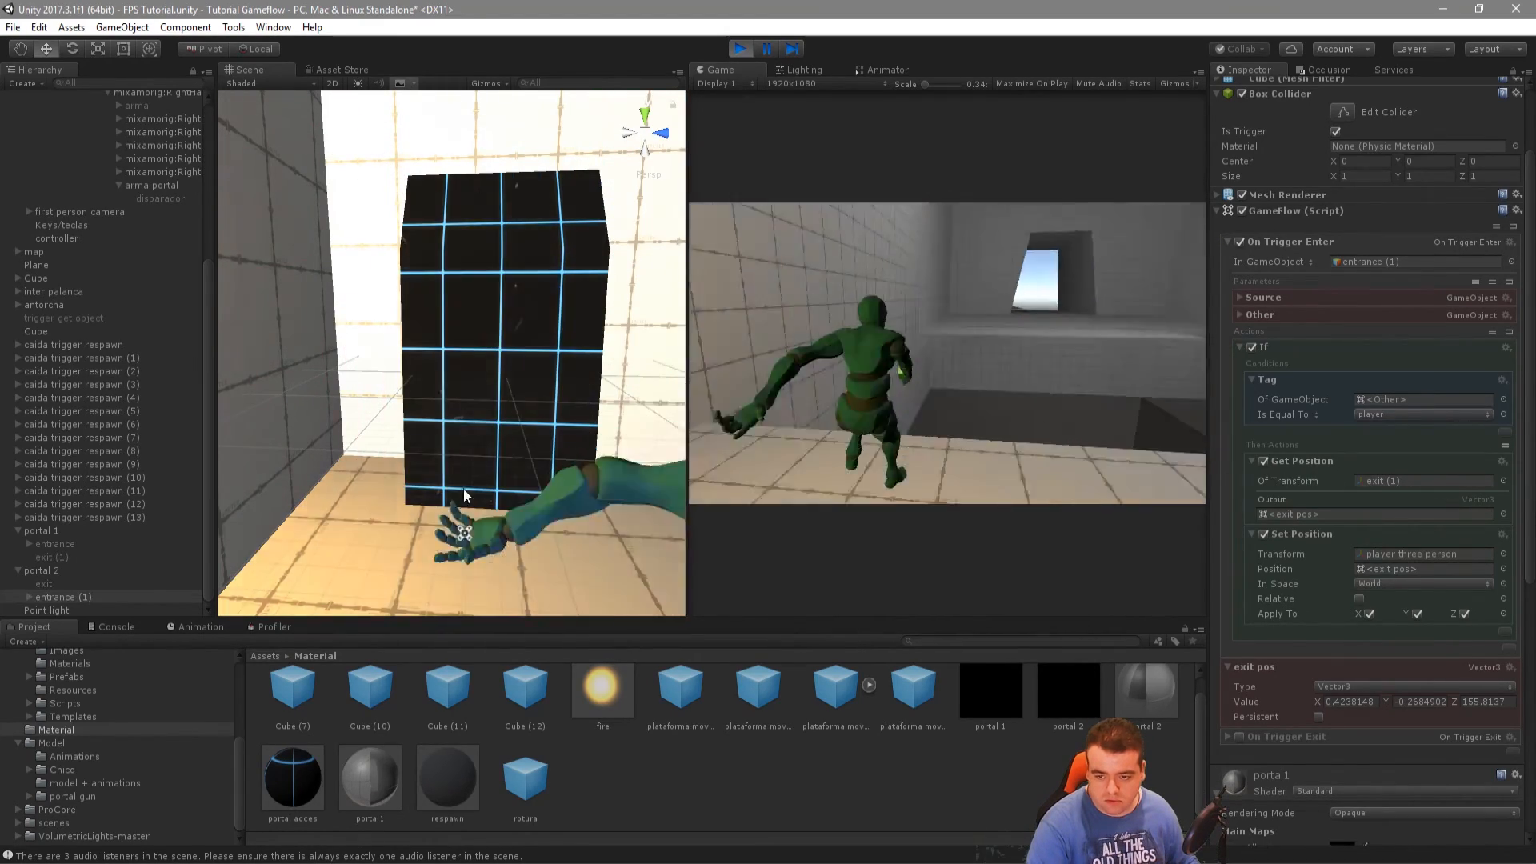
key(w)
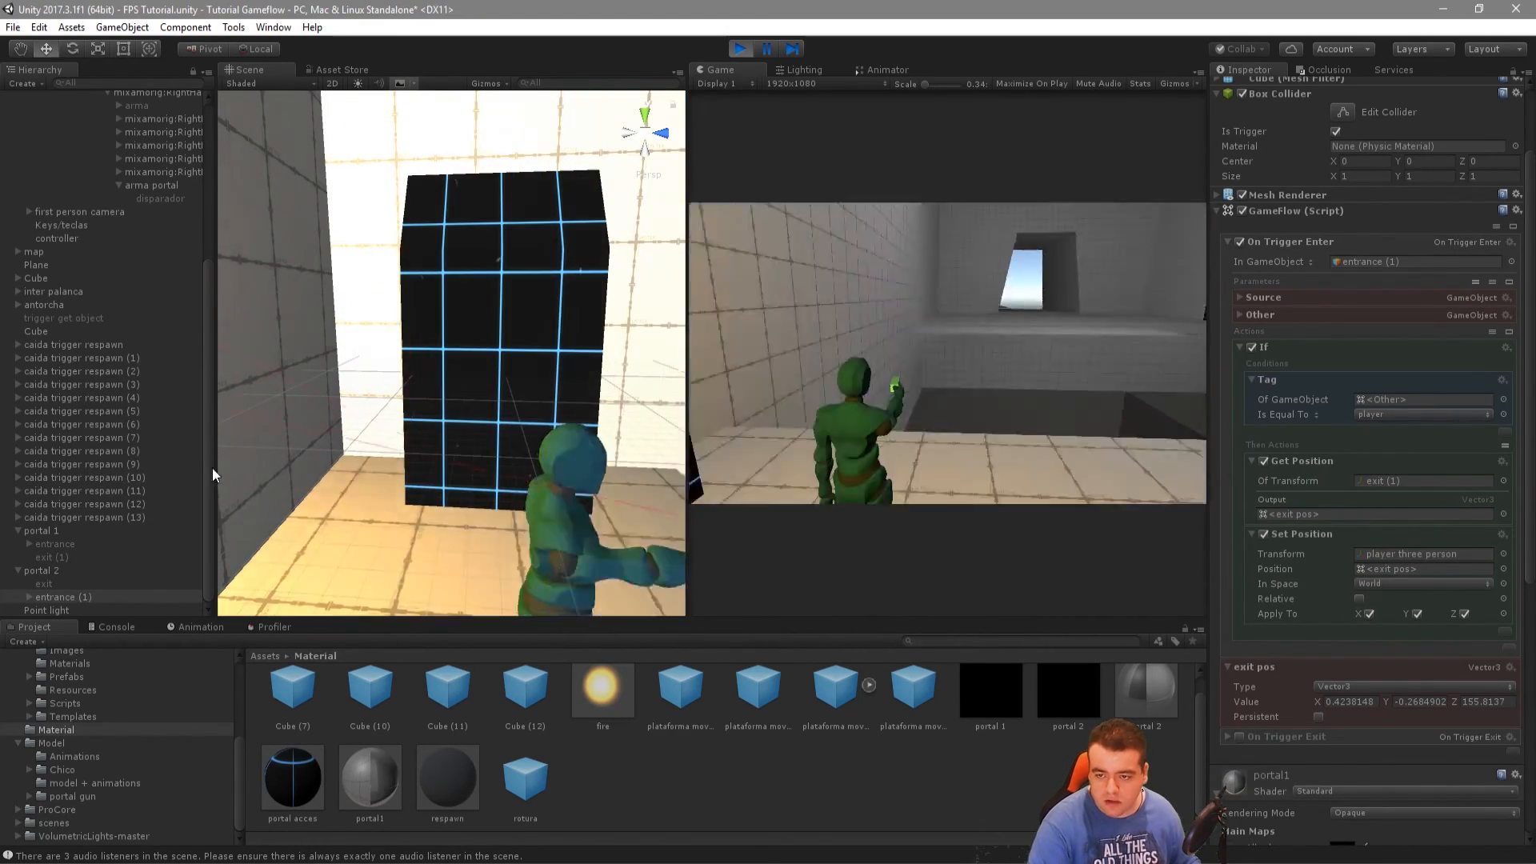
Back away from portal 2, shoot it once more, and walk through into the room with portal 1
key(s)
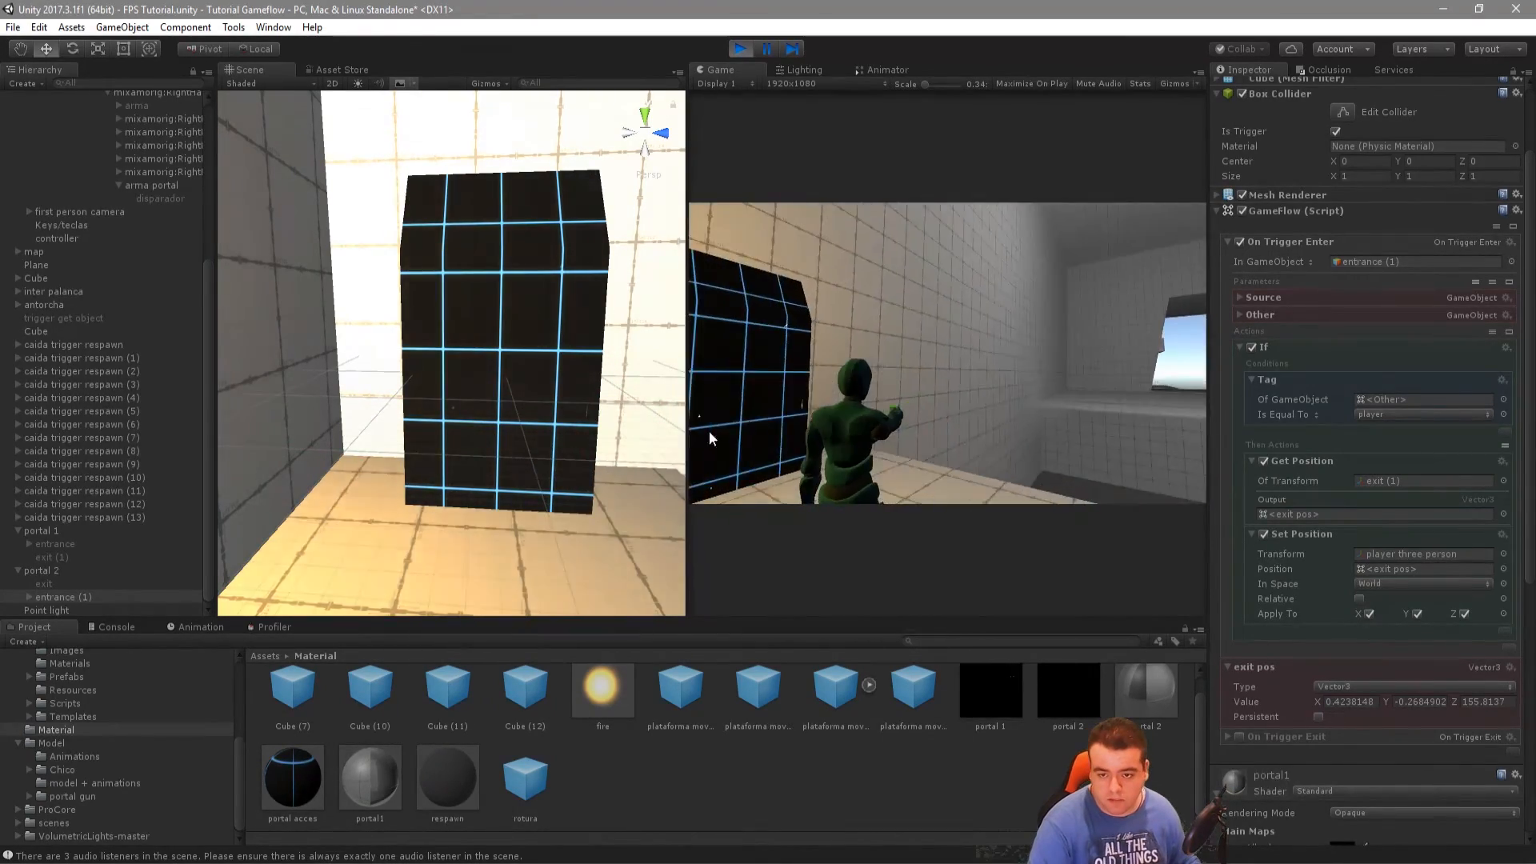
click(708, 456)
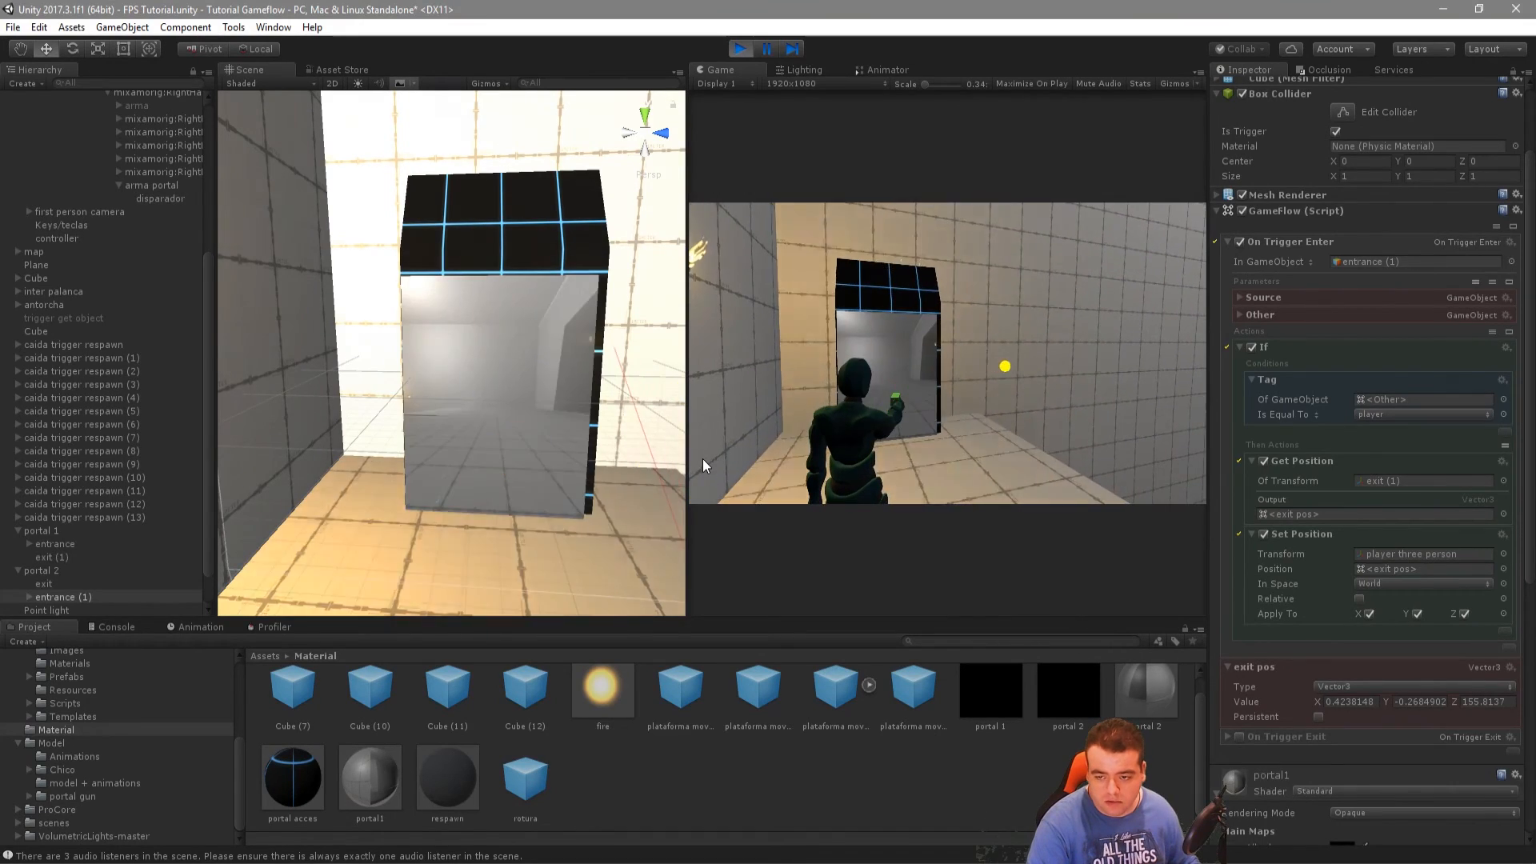
key(w)
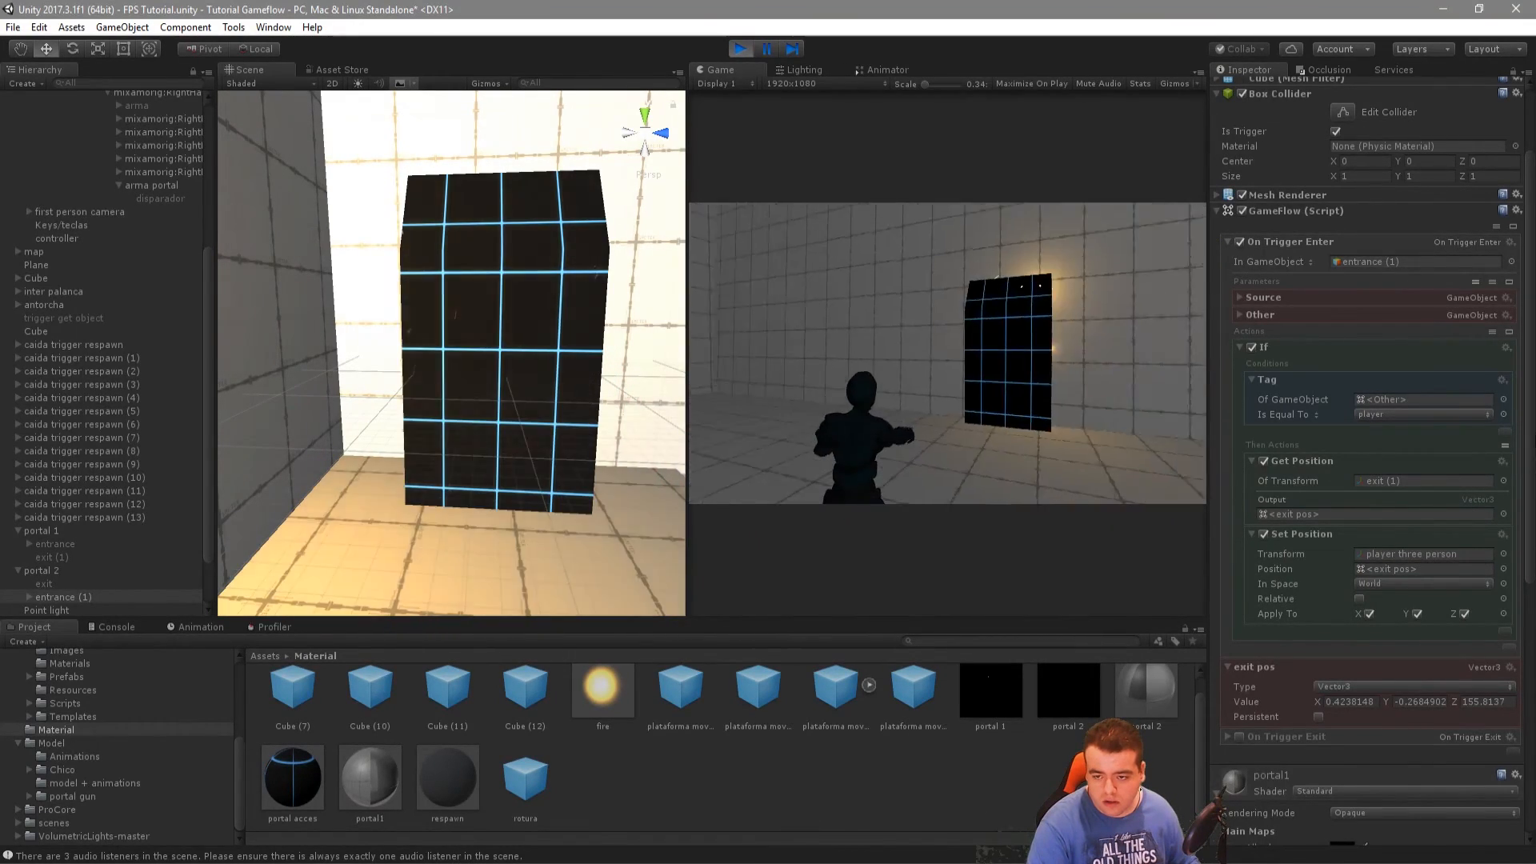
key(w)
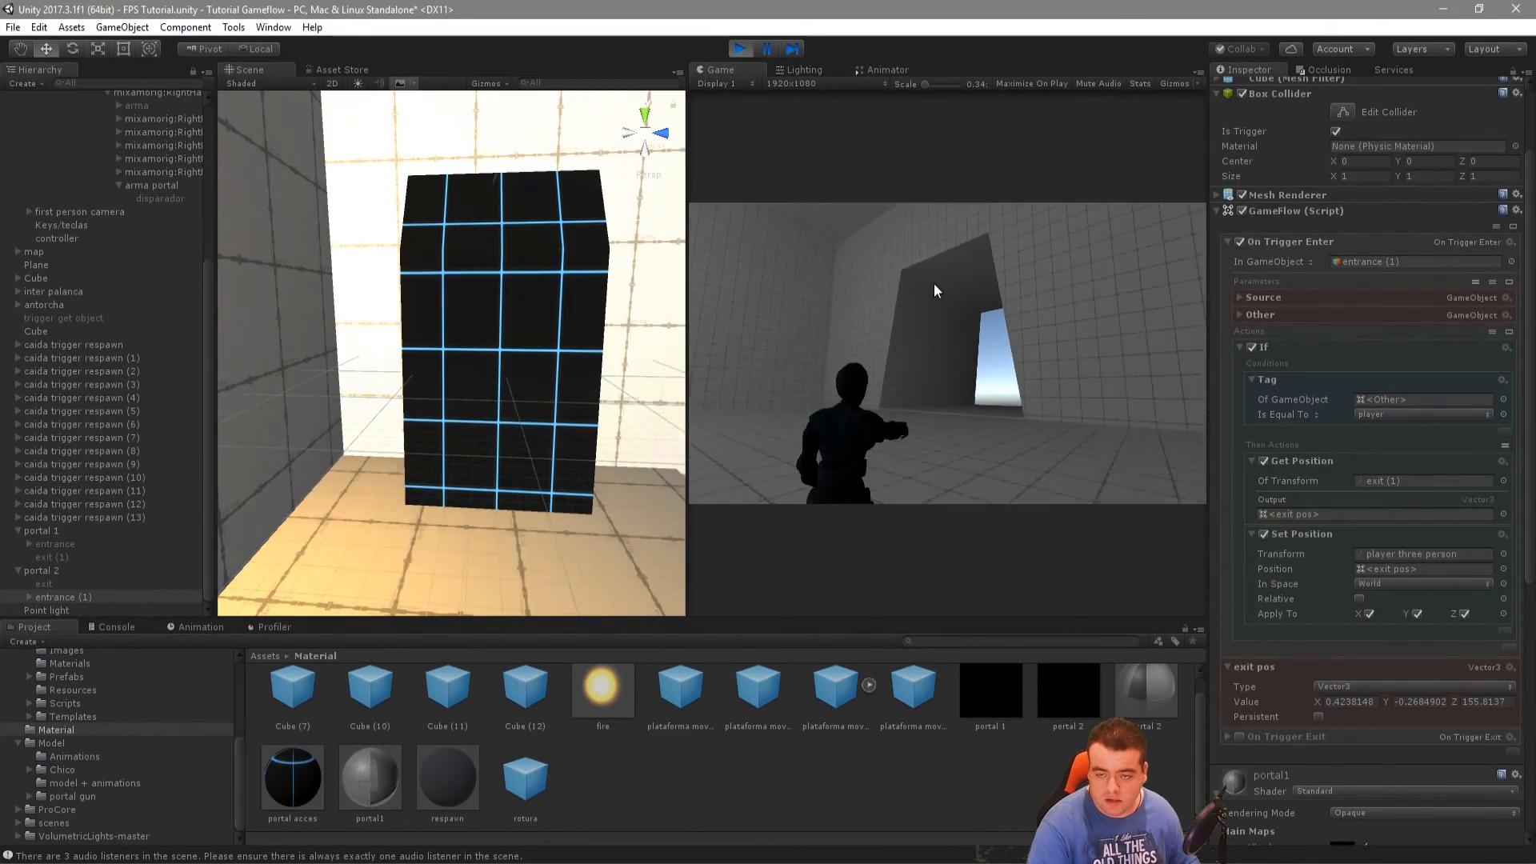
Move the character through the dark room and examine portal 2's ledge and the pit below it in the scene view
key(w)
key(s)
right_drag(625, 299, 528, 278)
key(w)
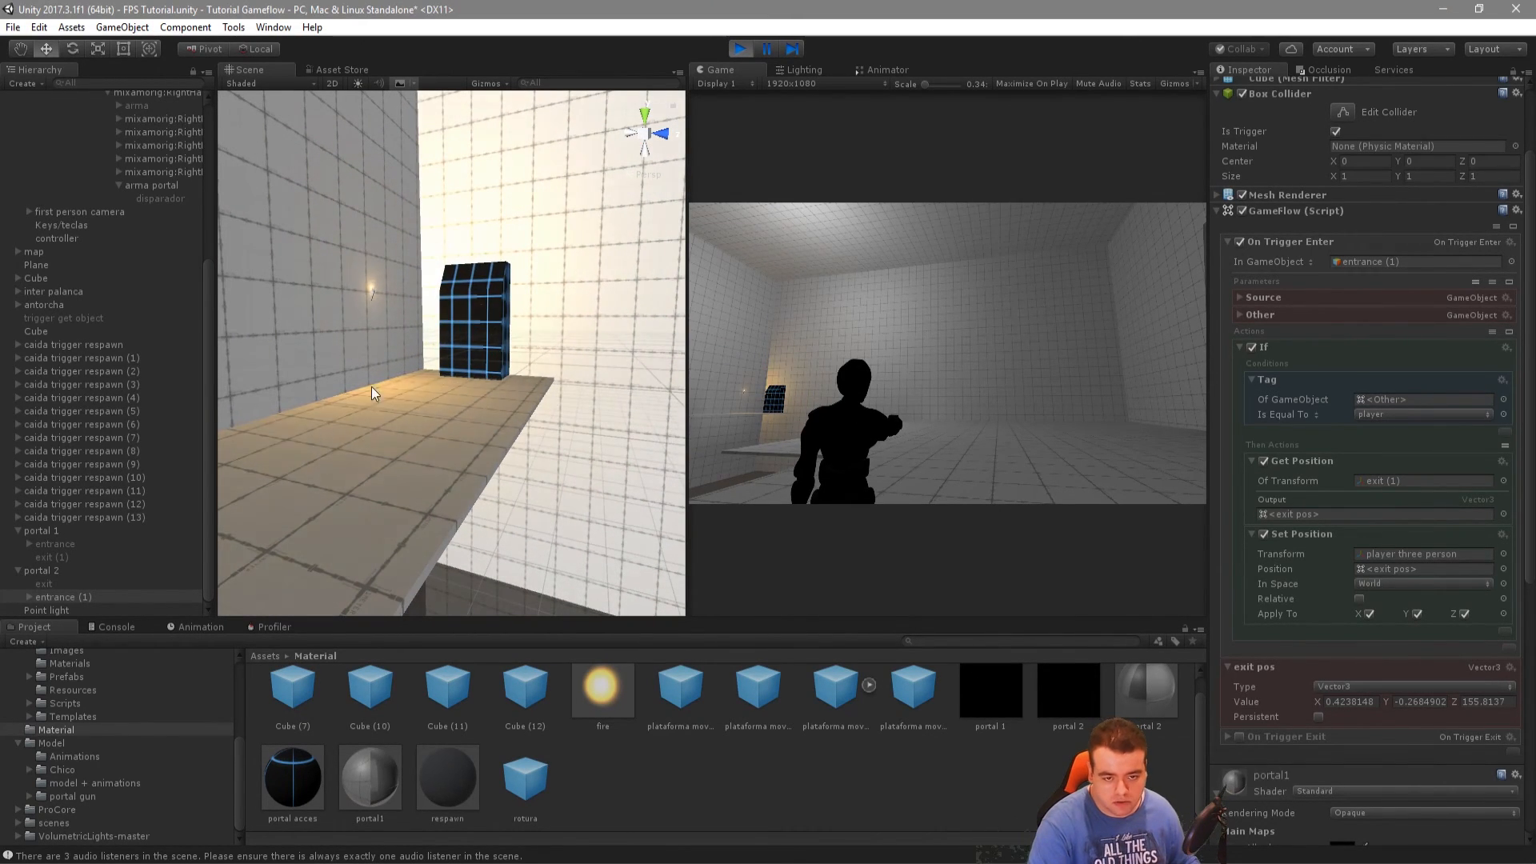
right_drag(650, 446, 817, 538)
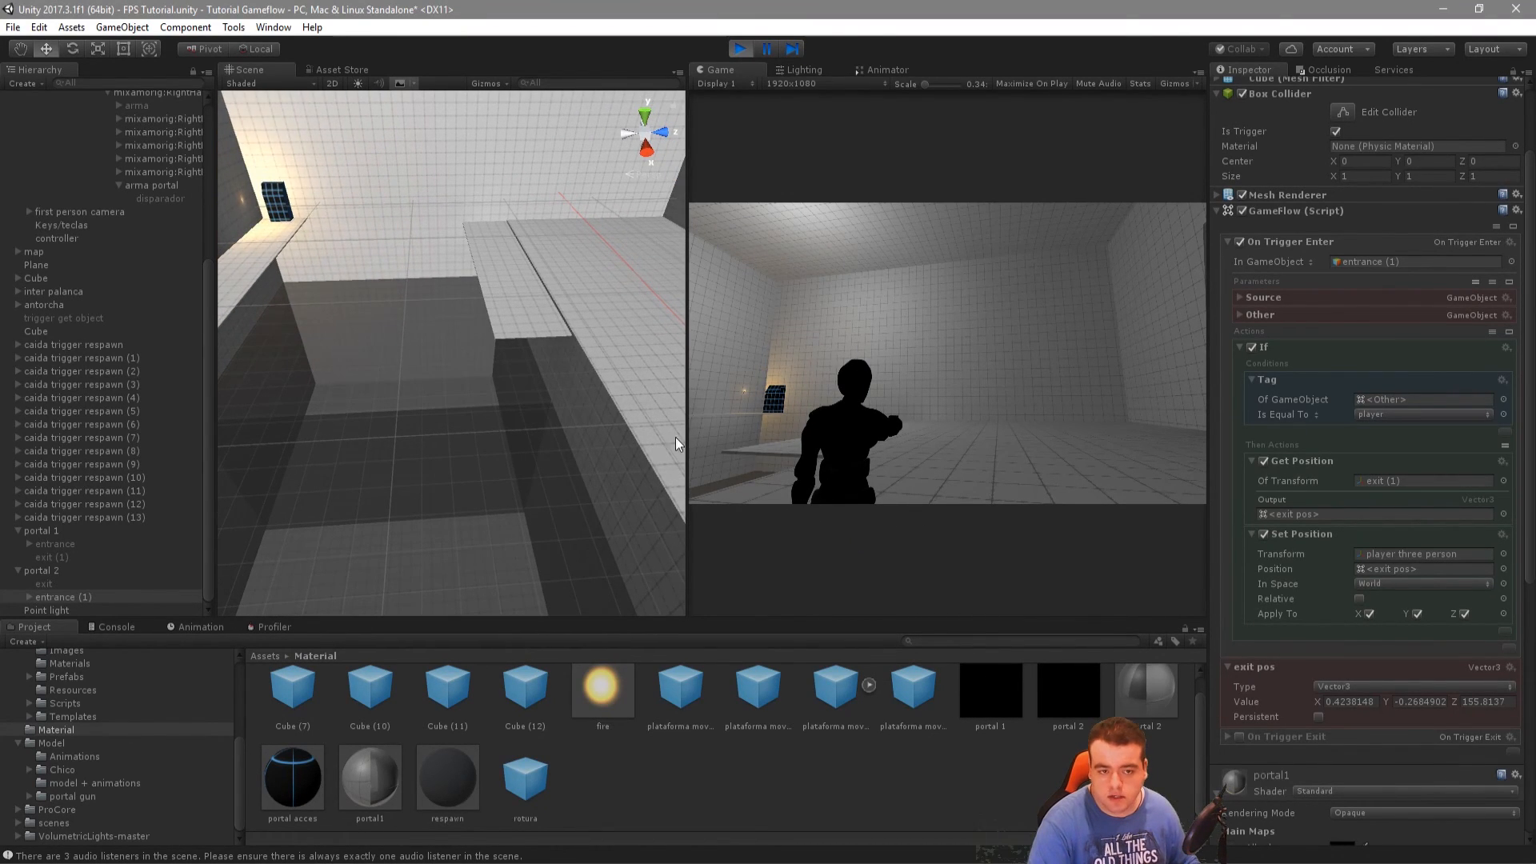